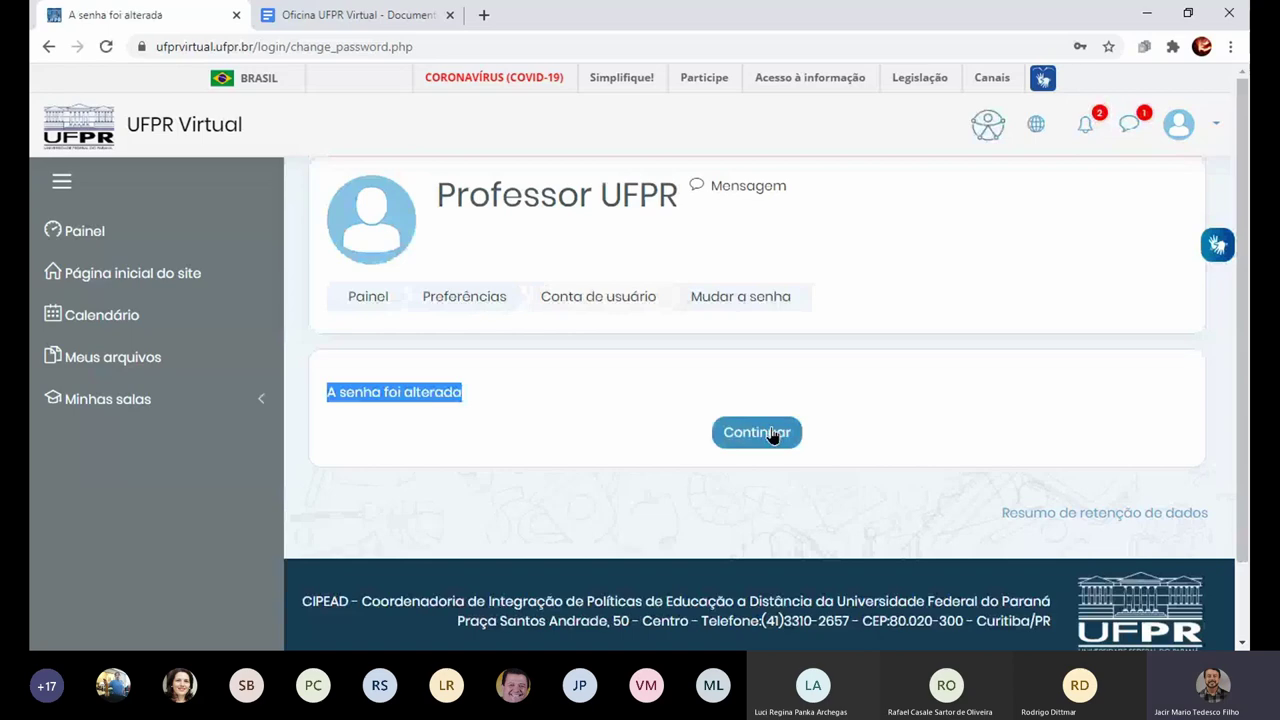
Step: Dismiss the password-changed confirmation and open the site Calendário from the home page
click(757, 432)
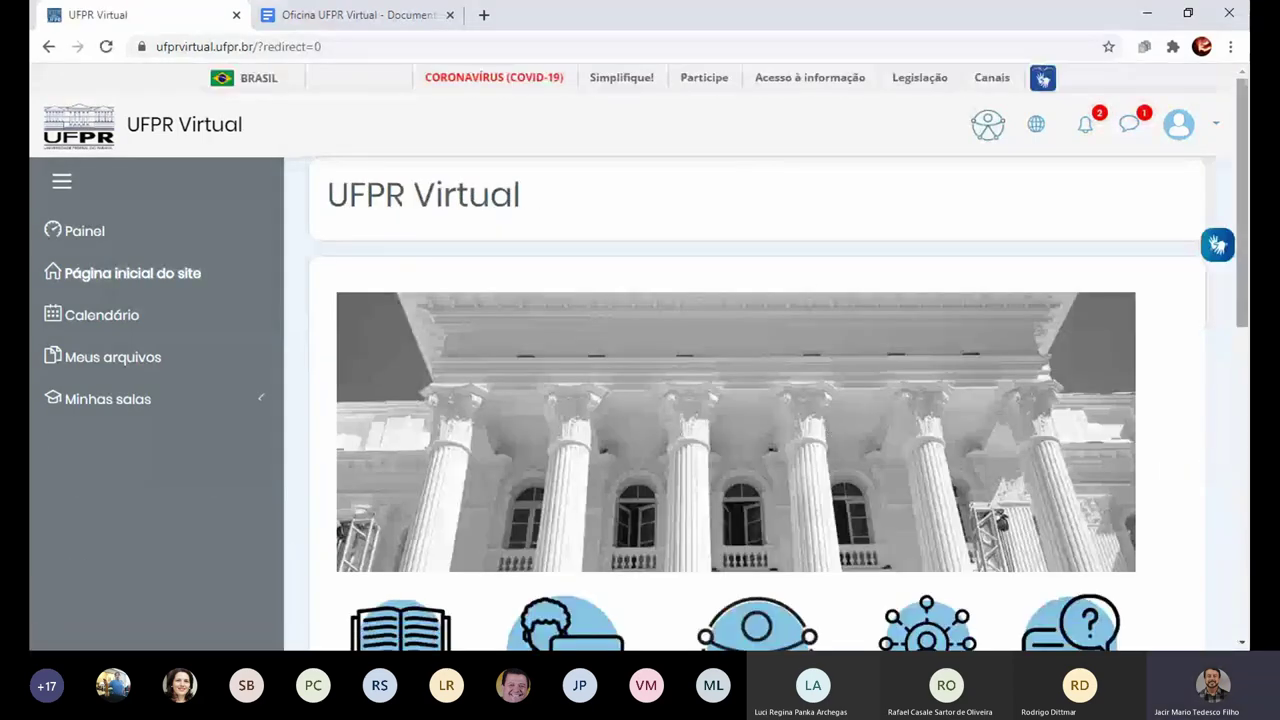
drag(1245, 227, 1245, 287)
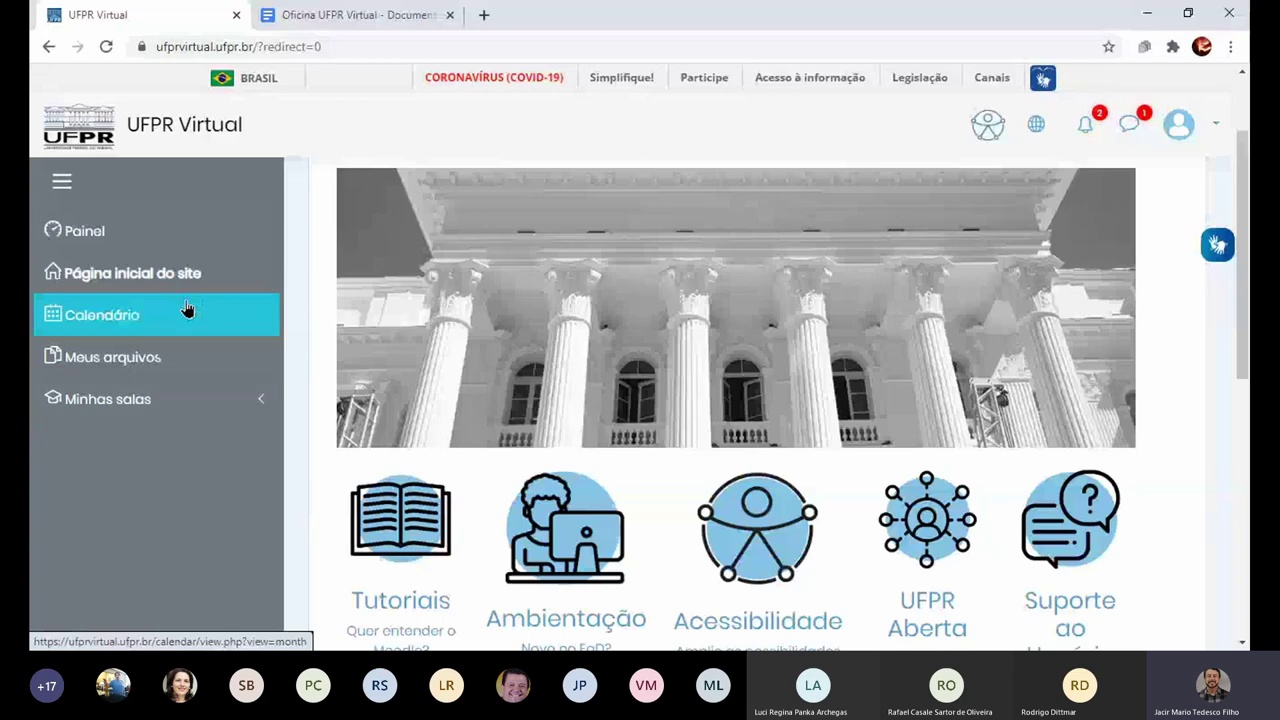
click(187, 309)
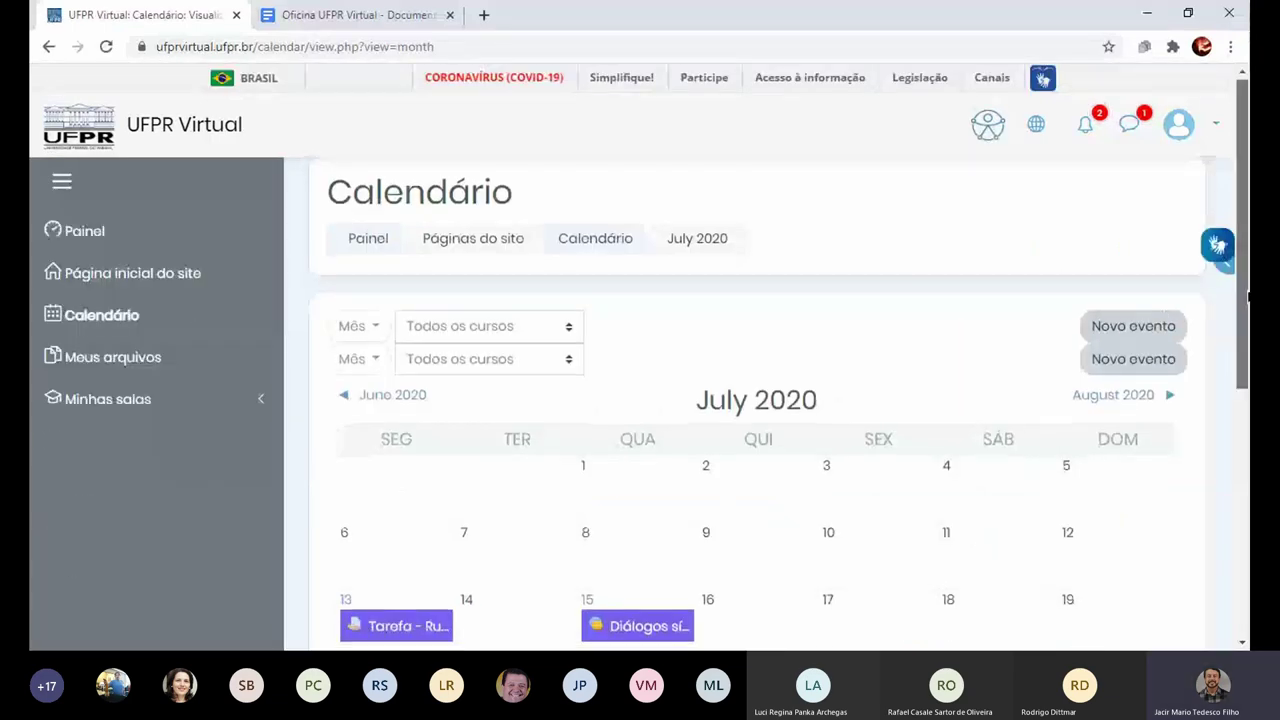
Step: Step the calendar back to June 2020, then return to July 2020
scroll(1170, 350, down, 2)
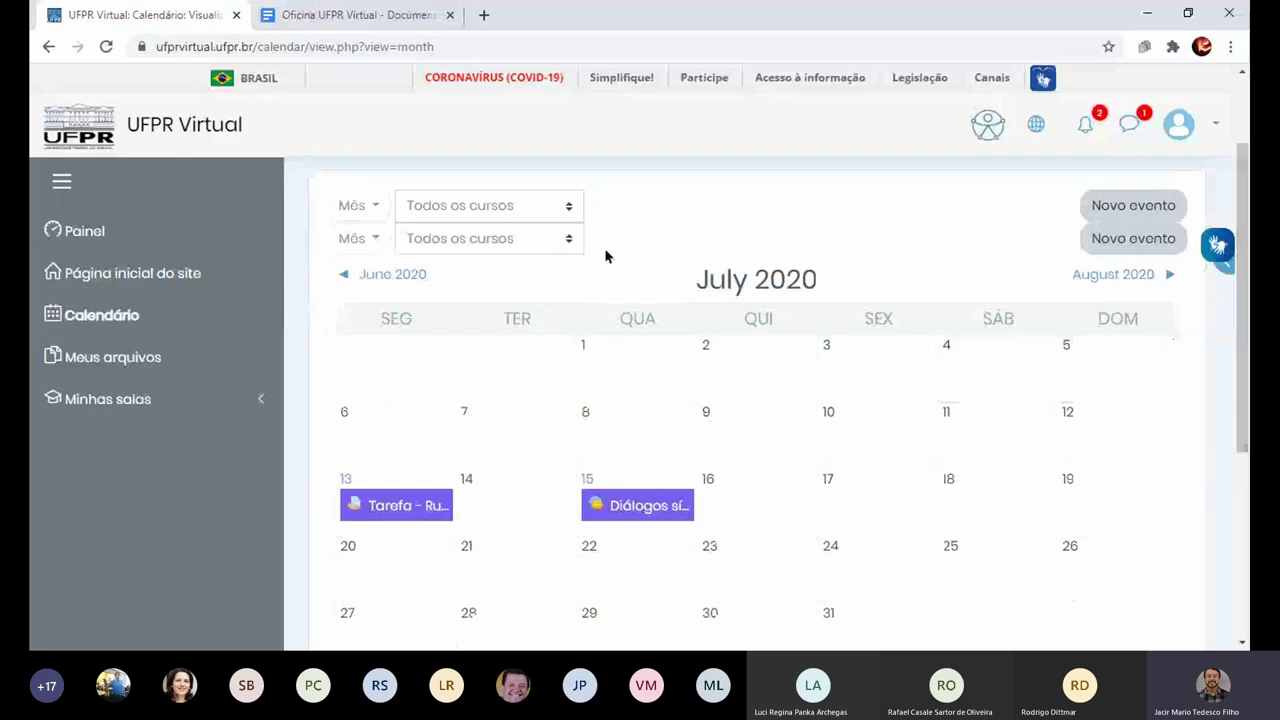
drag(397, 284, 294, 280)
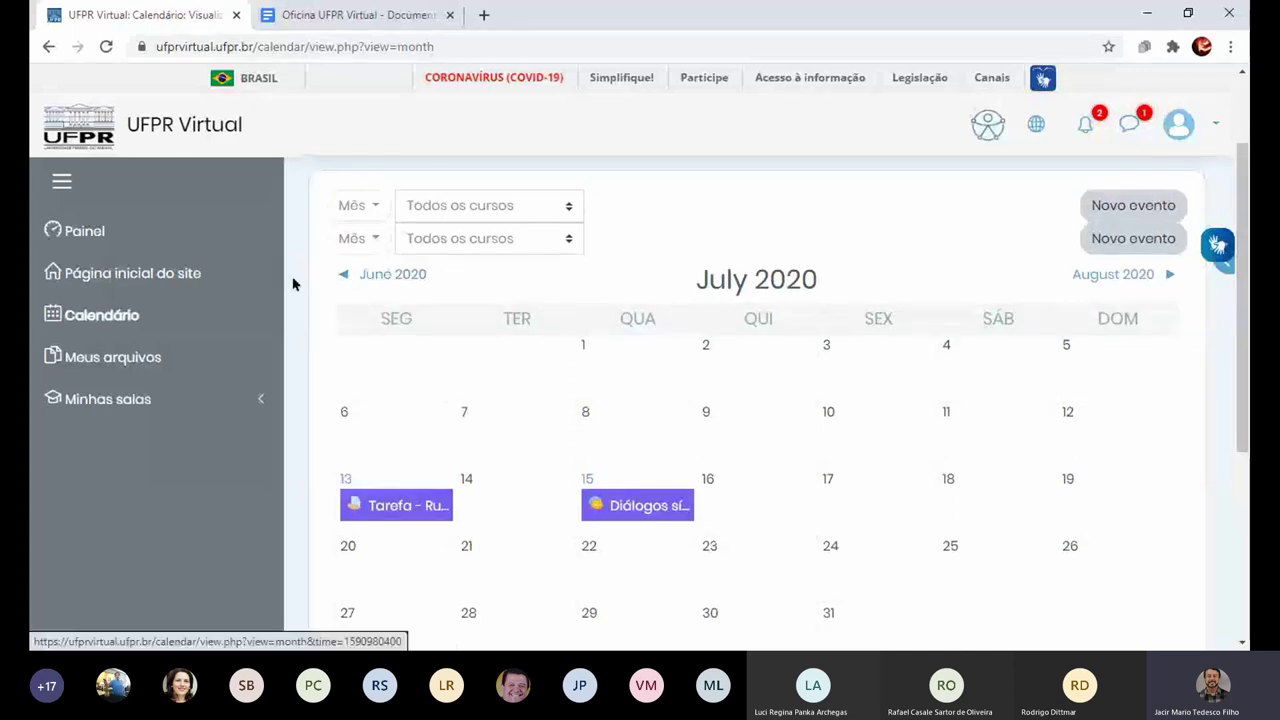
click(405, 280)
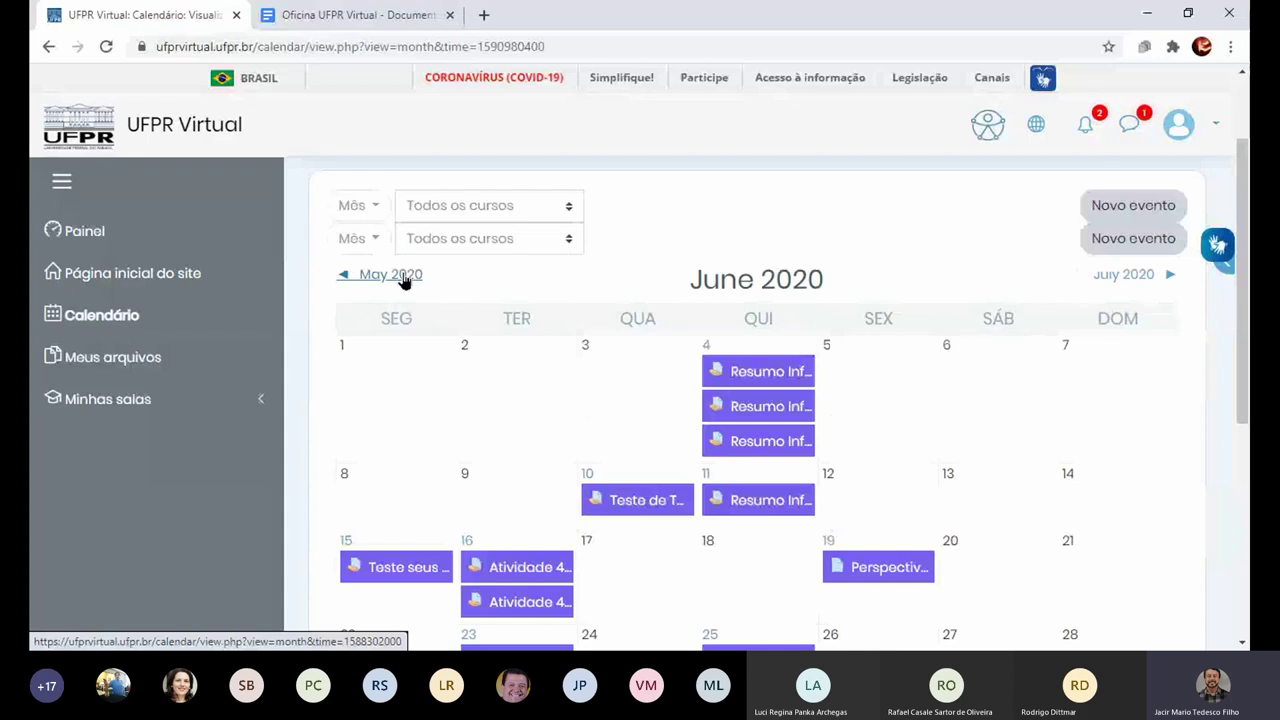
click(1145, 284)
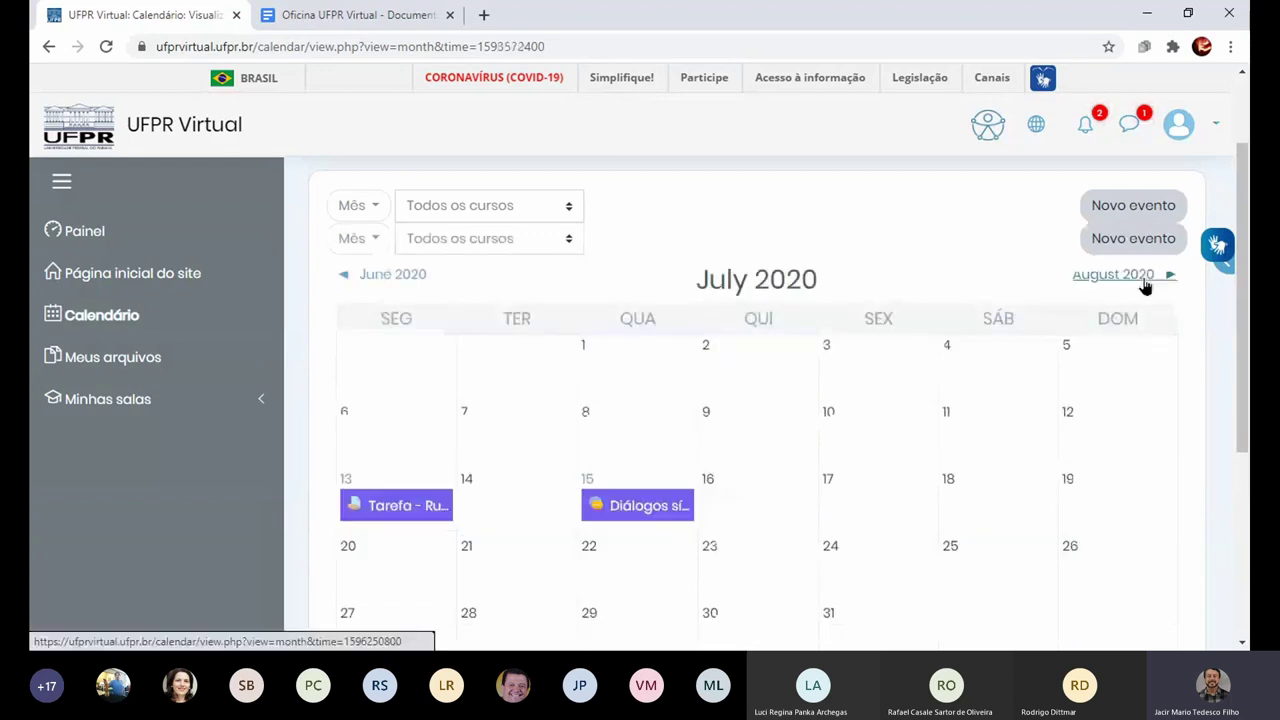
click(1150, 215)
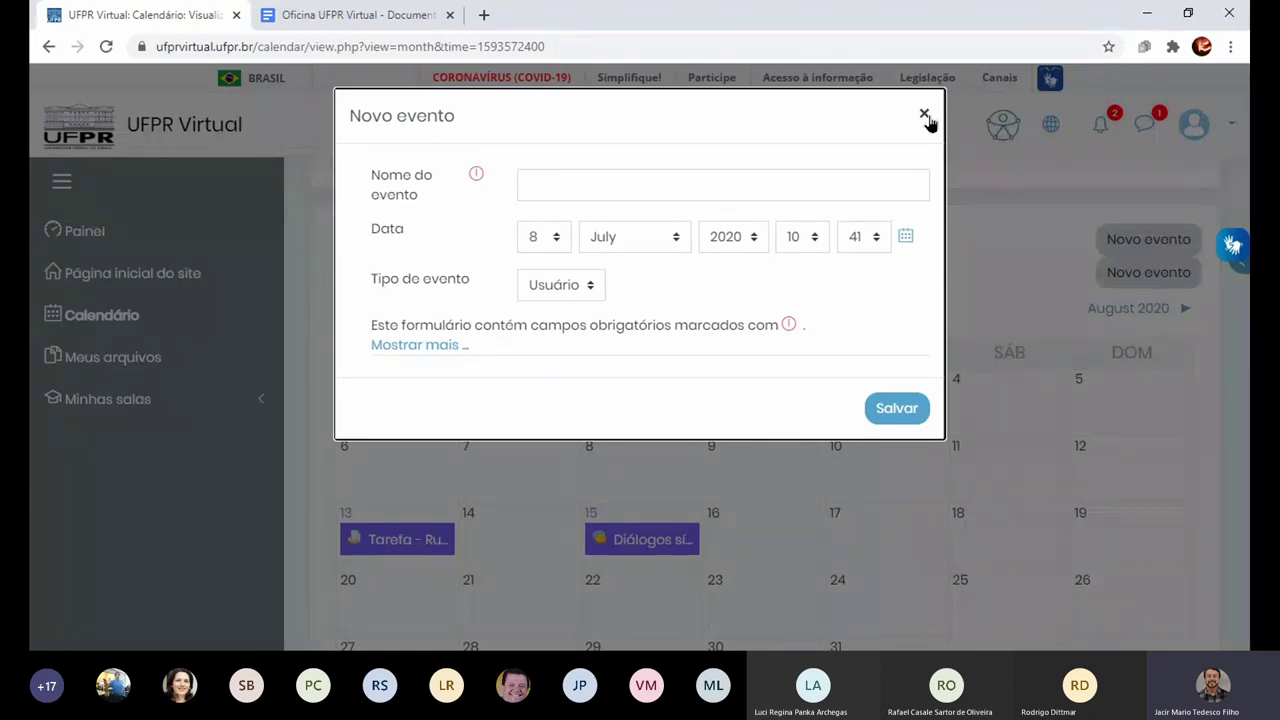
click(925, 116)
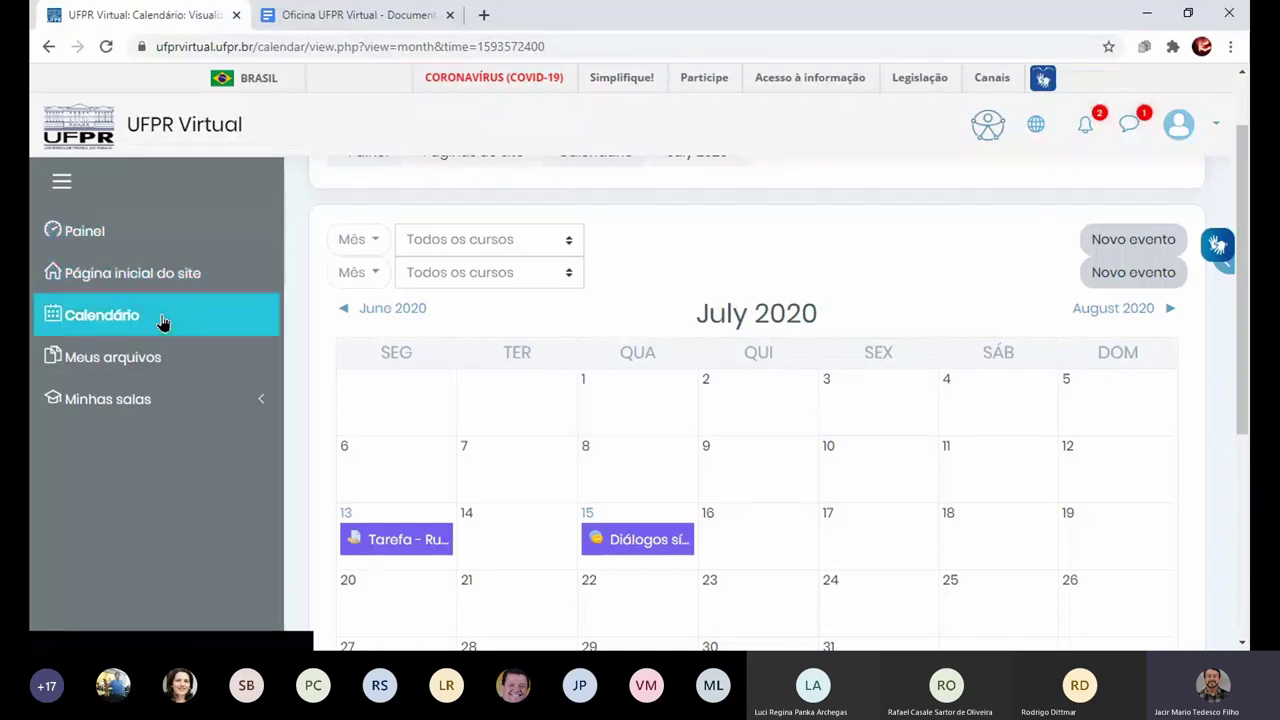
click(141, 366)
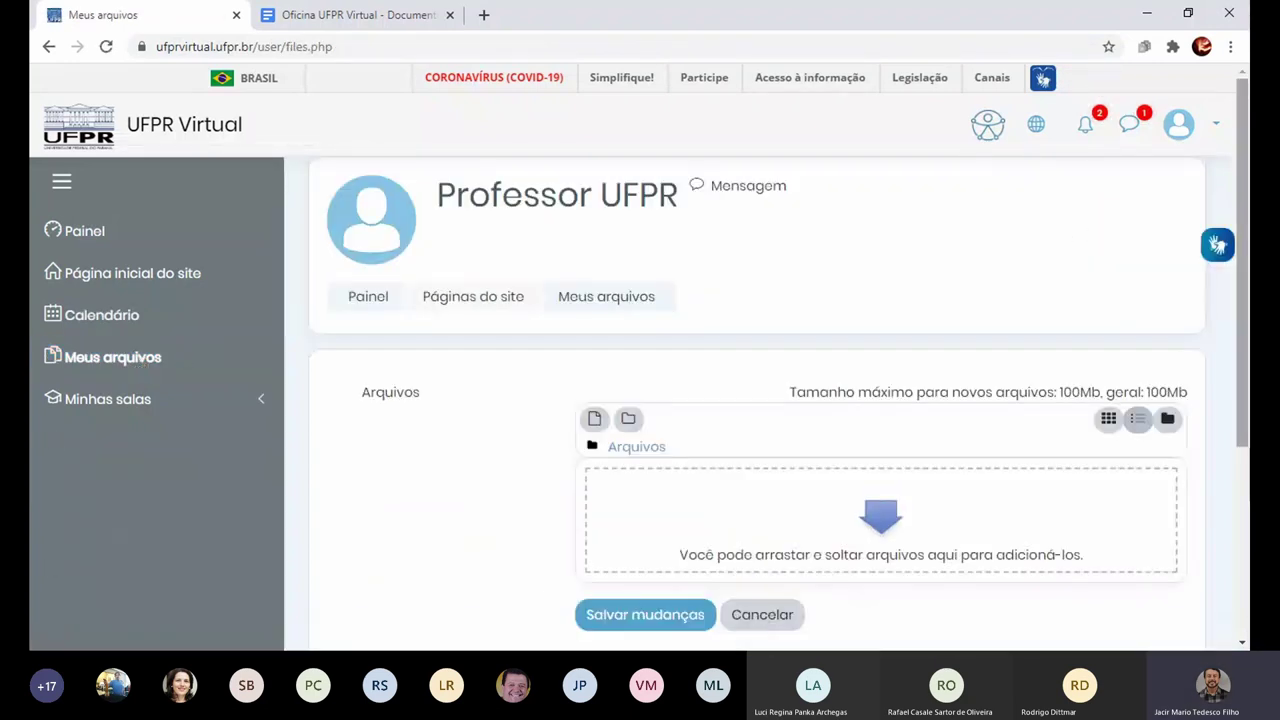
Step: Scroll down Meus arquivos and highlight the 100Mb maximum file size
scroll(1247, 232, down, 1)
scroll(1247, 232, down, 1)
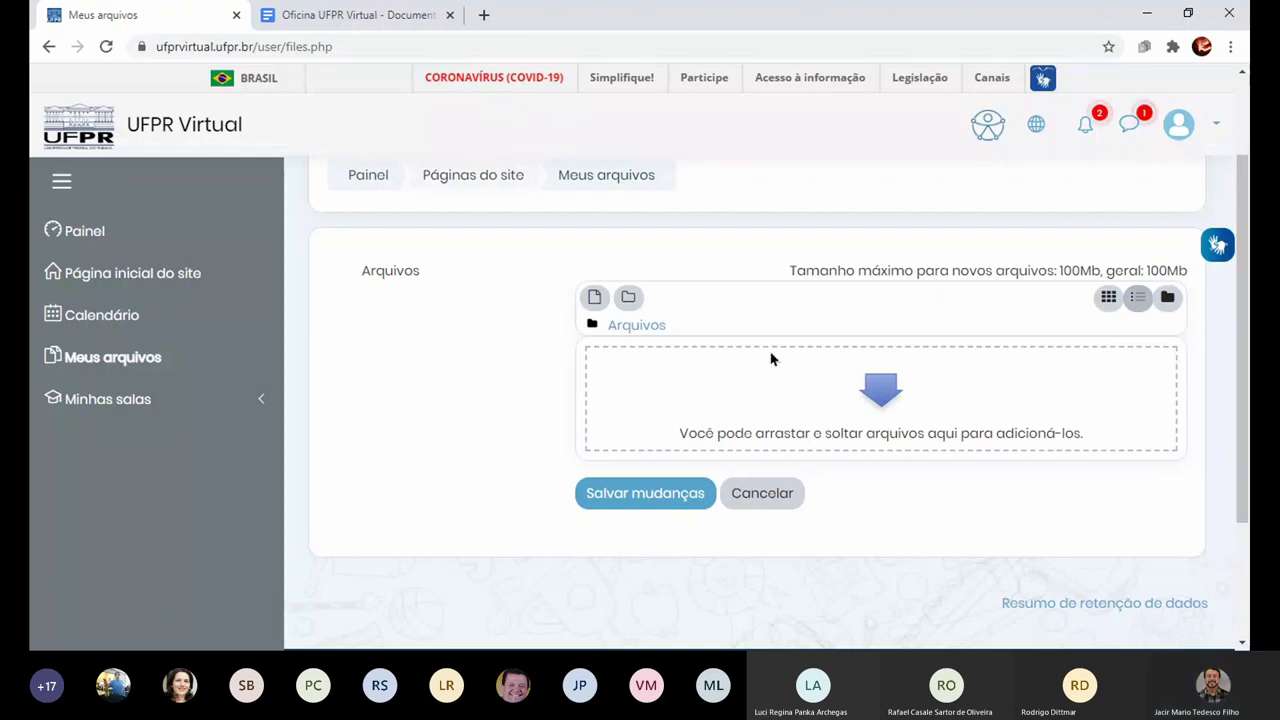
drag(1059, 264, 1102, 263)
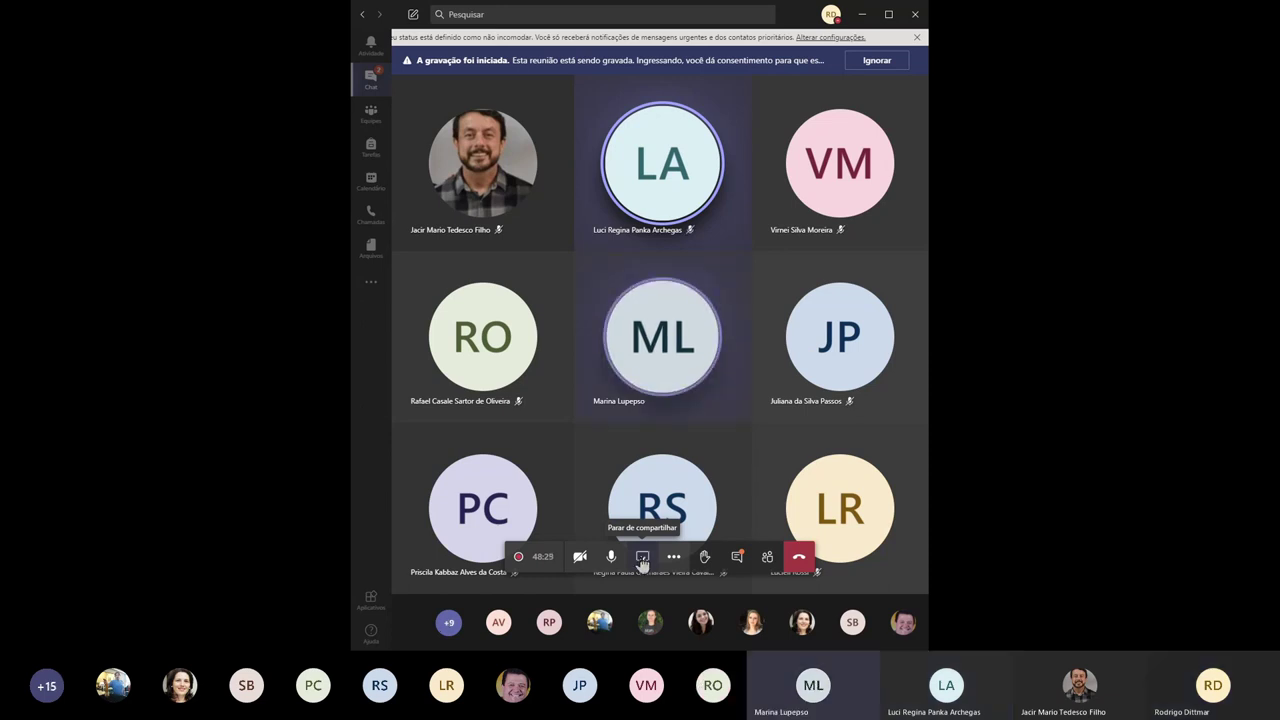
Step: Stop sharing the screen in the Teams meeting
click(642, 556)
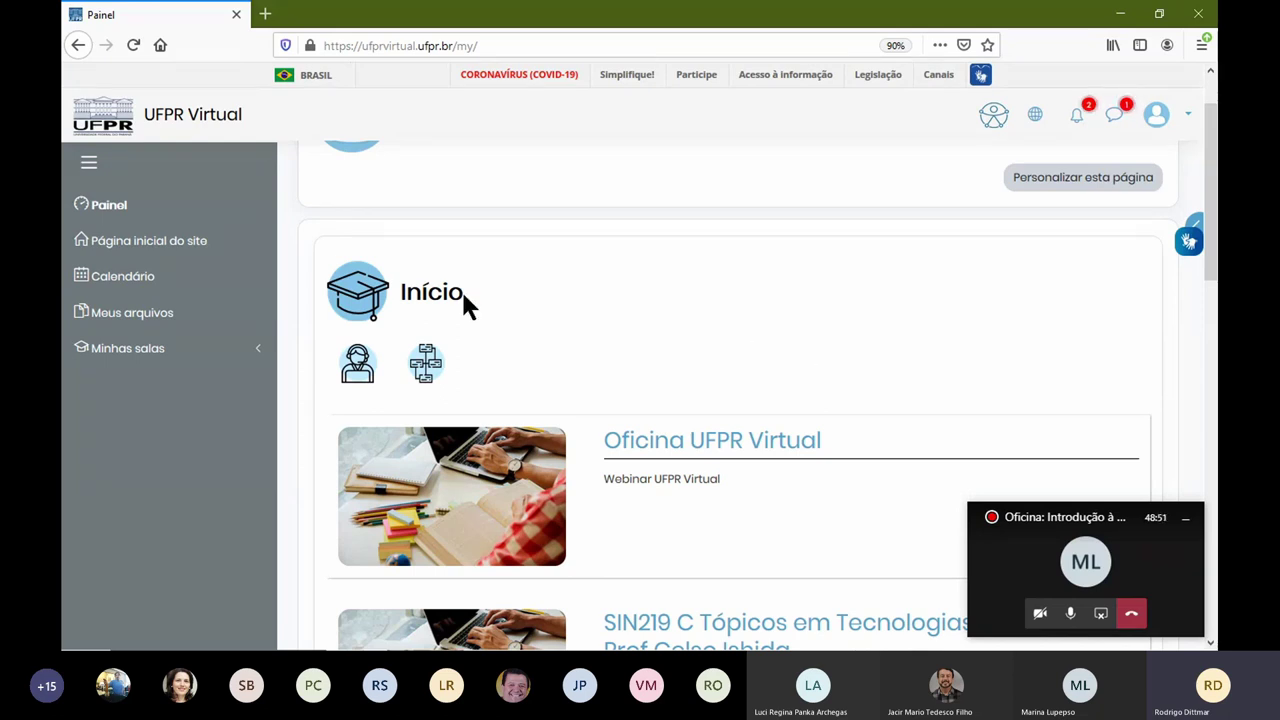
Step: Browse the Painel course list and open the Oficina UFPR Virtual course
click(1077, 517)
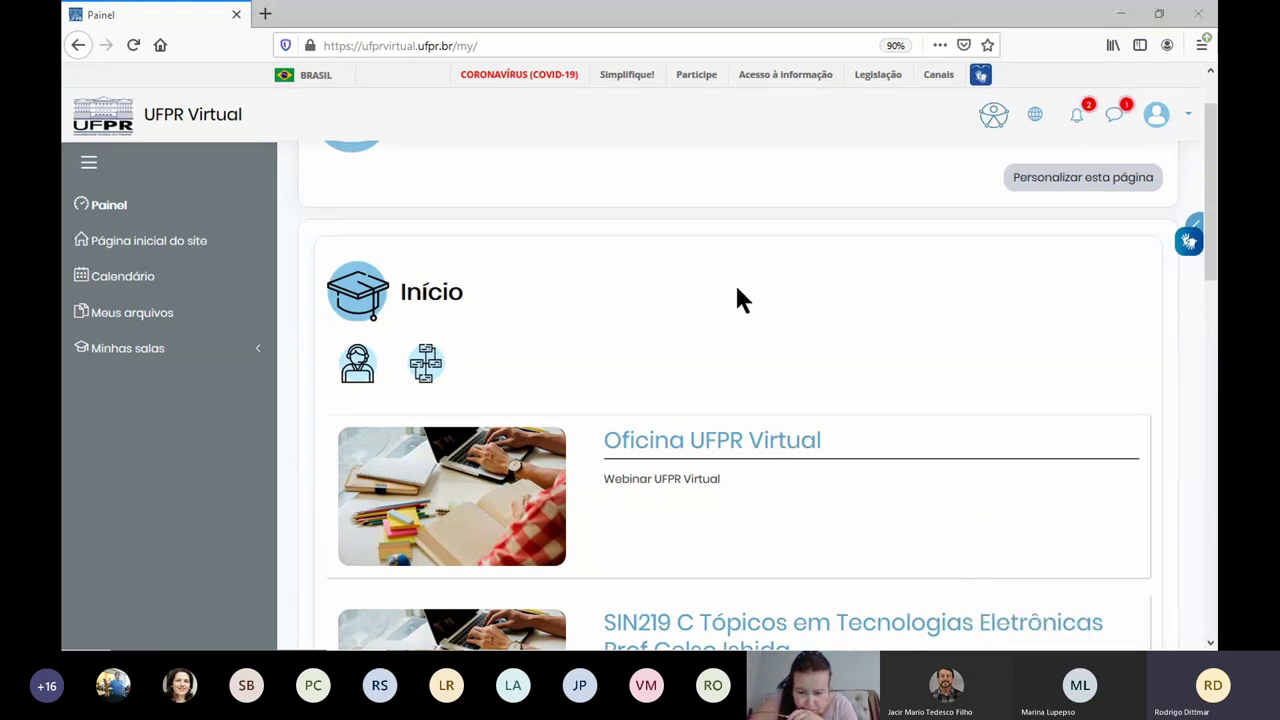
scroll(731, 292, down, 3)
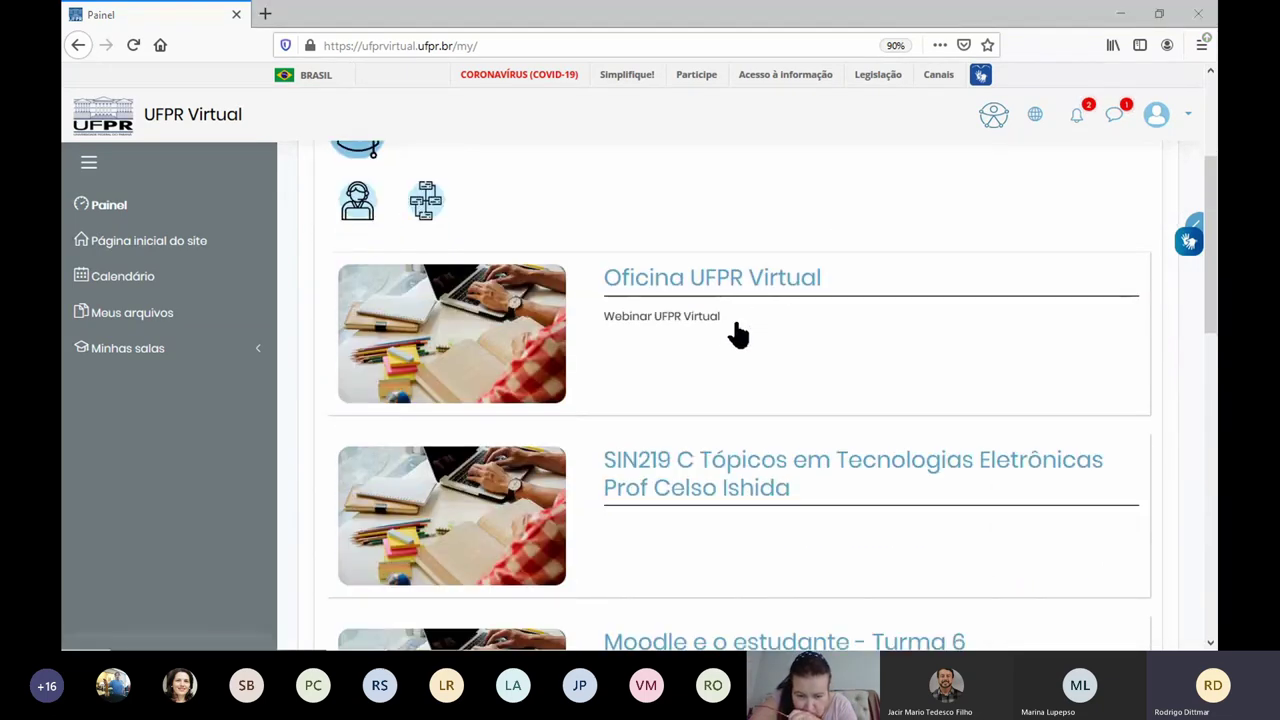
scroll(737, 334, down, 3)
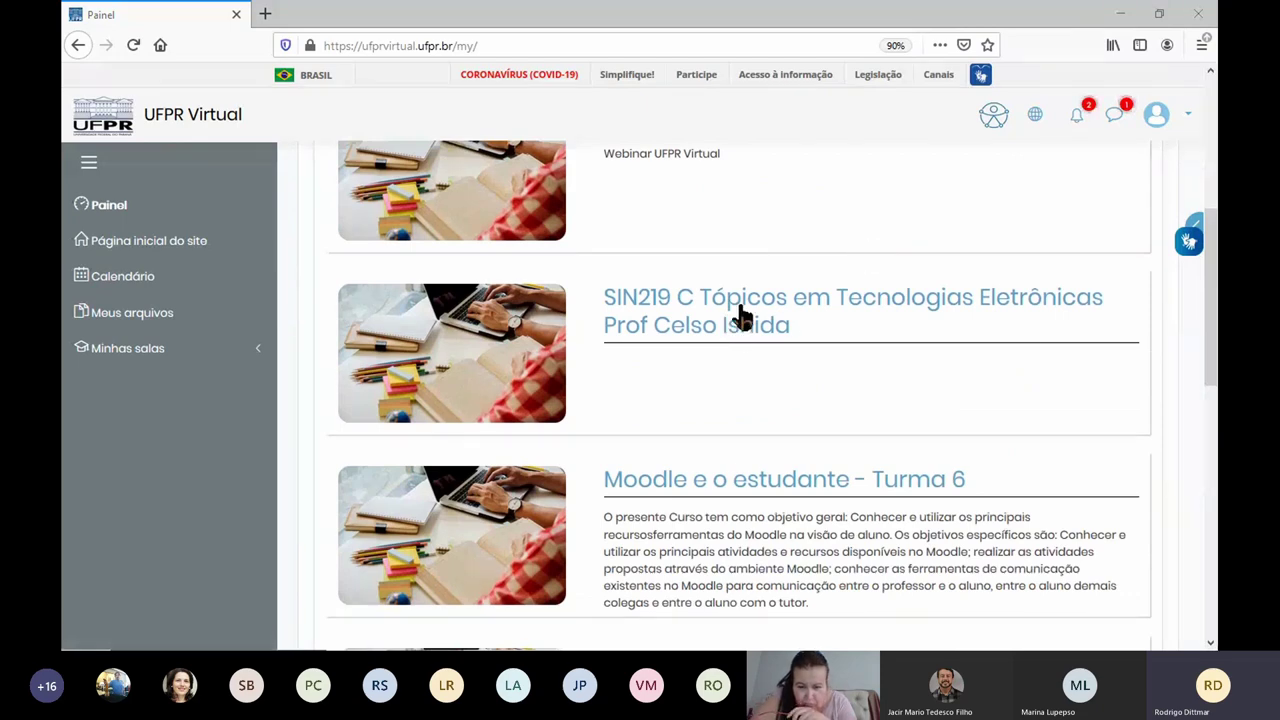
scroll(689, 286, down, 4)
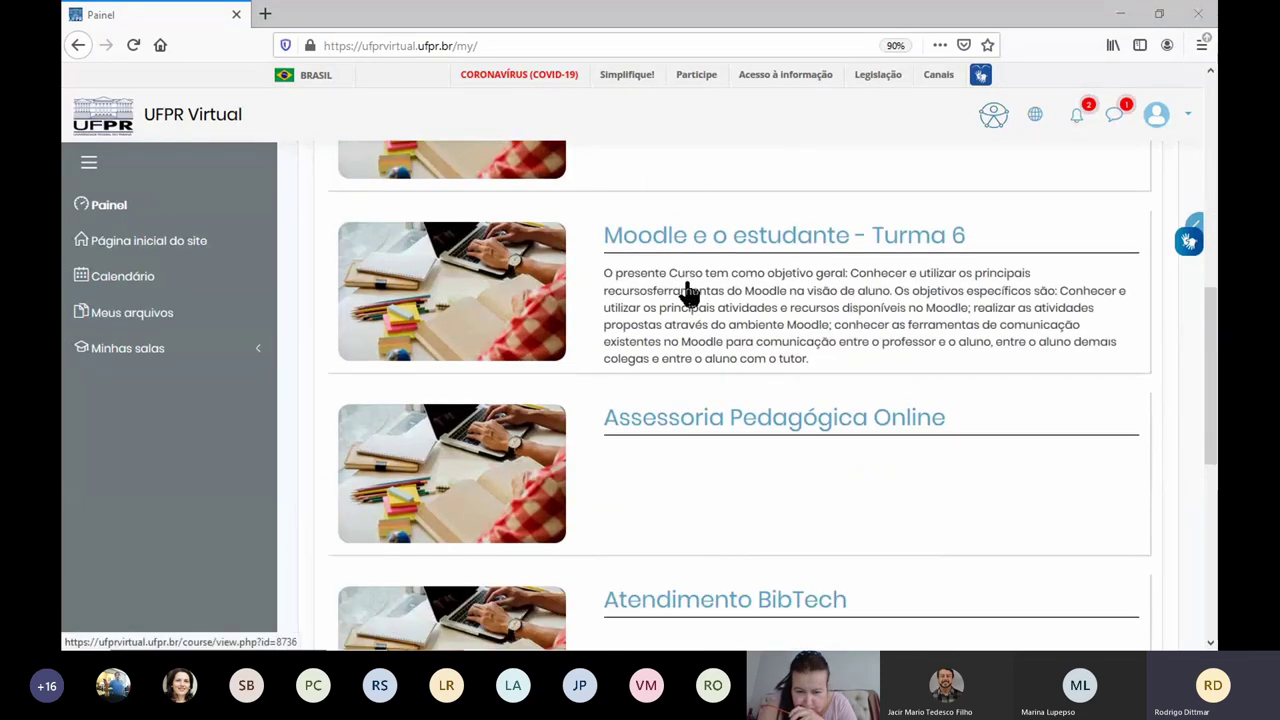
scroll(689, 290, down, 4)
scroll(695, 305, down, 4)
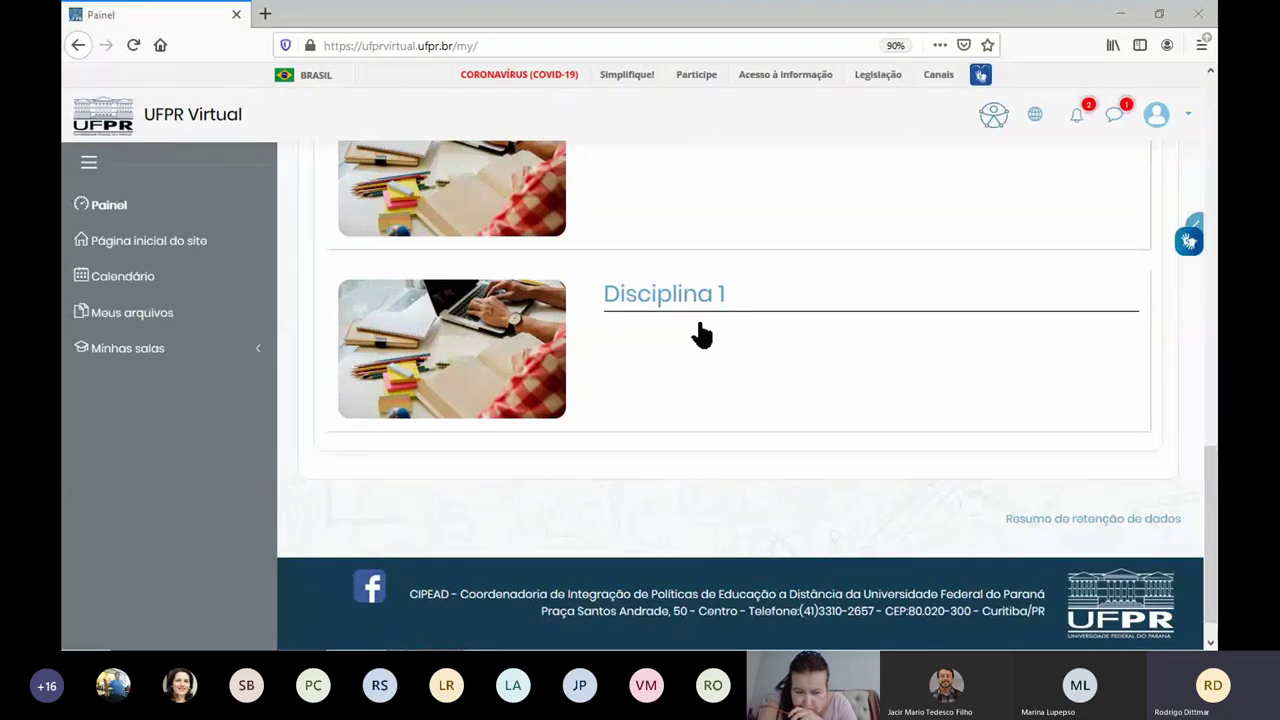
scroll(702, 335, up, 10)
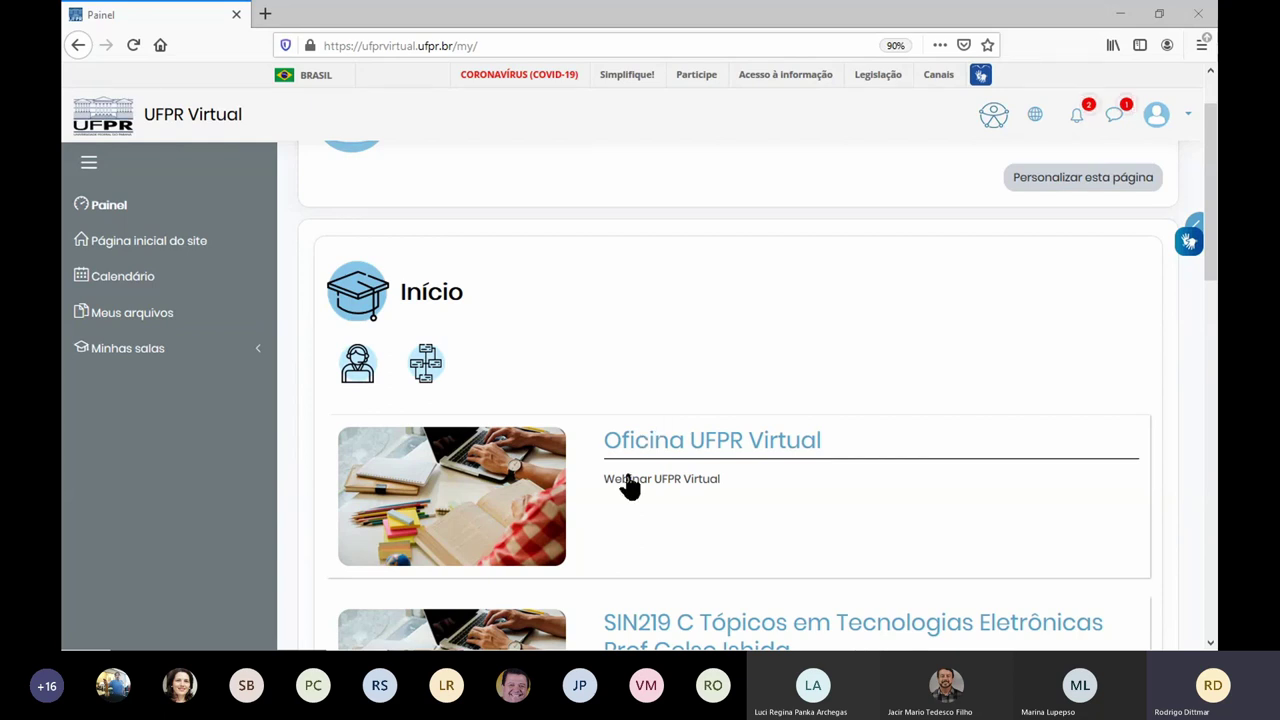
scroll(663, 520, down, 3)
scroll(720, 338, up, 1)
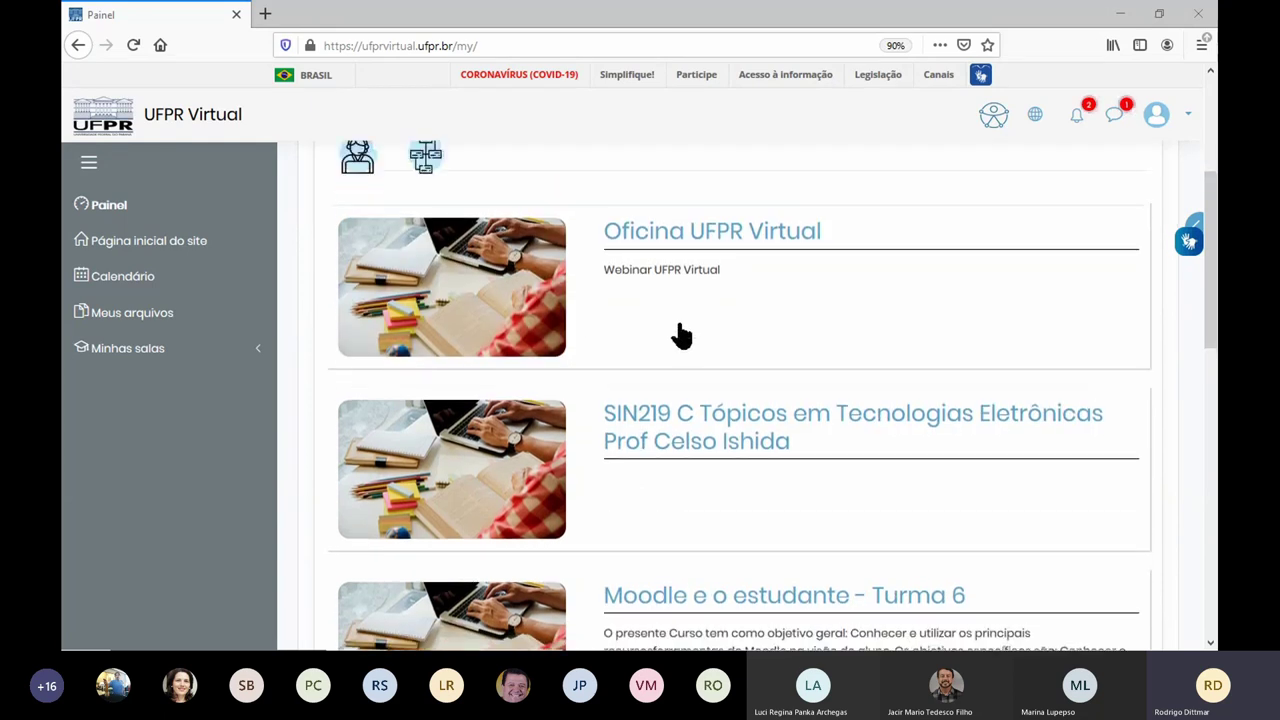
scroll(680, 337, up, 2)
click(694, 375)
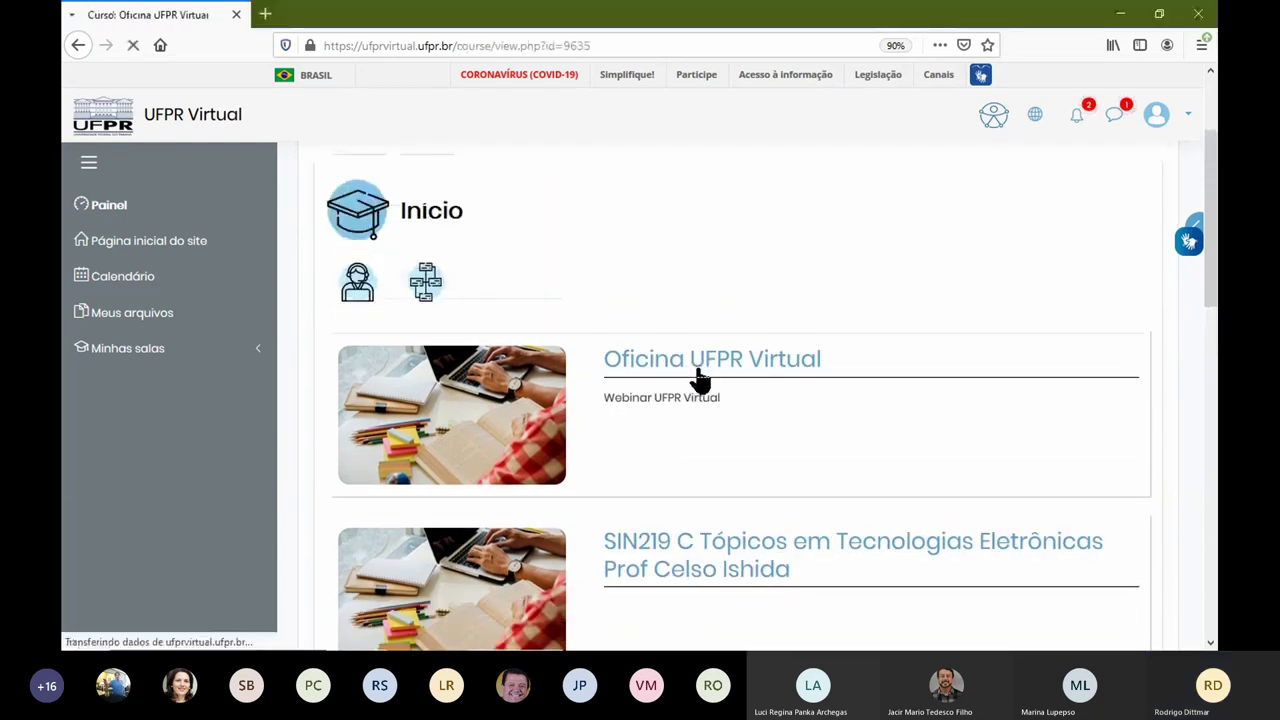
Step: Review the Apresentação and Módulos sections of the course, then return to the site home page
scroll(698, 376, down, 2)
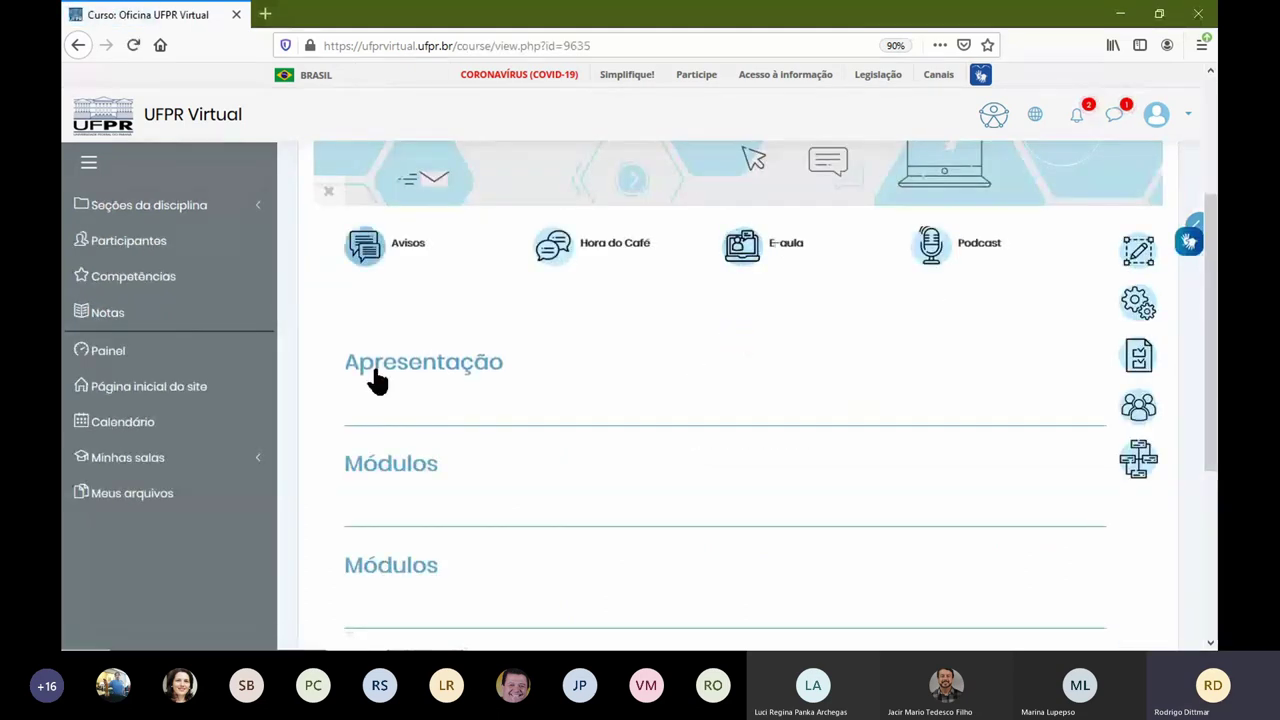
scroll(600, 514, down, 3)
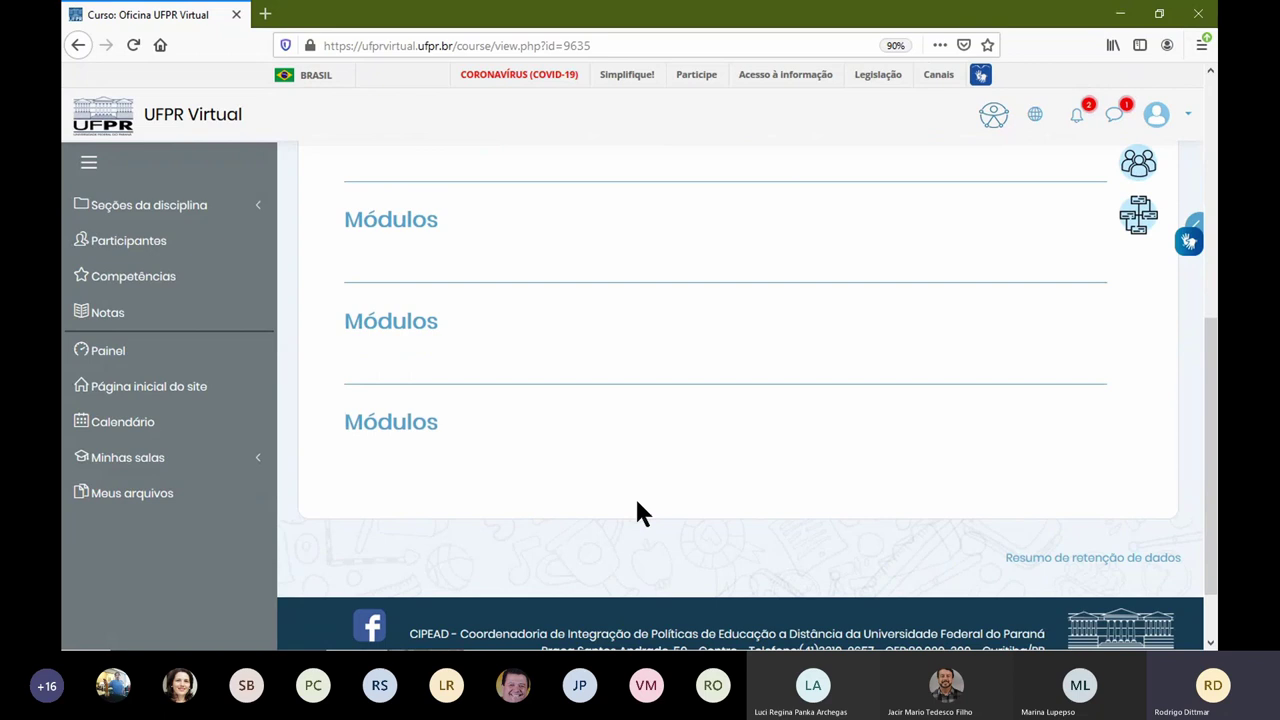
scroll(566, 488, up, 3)
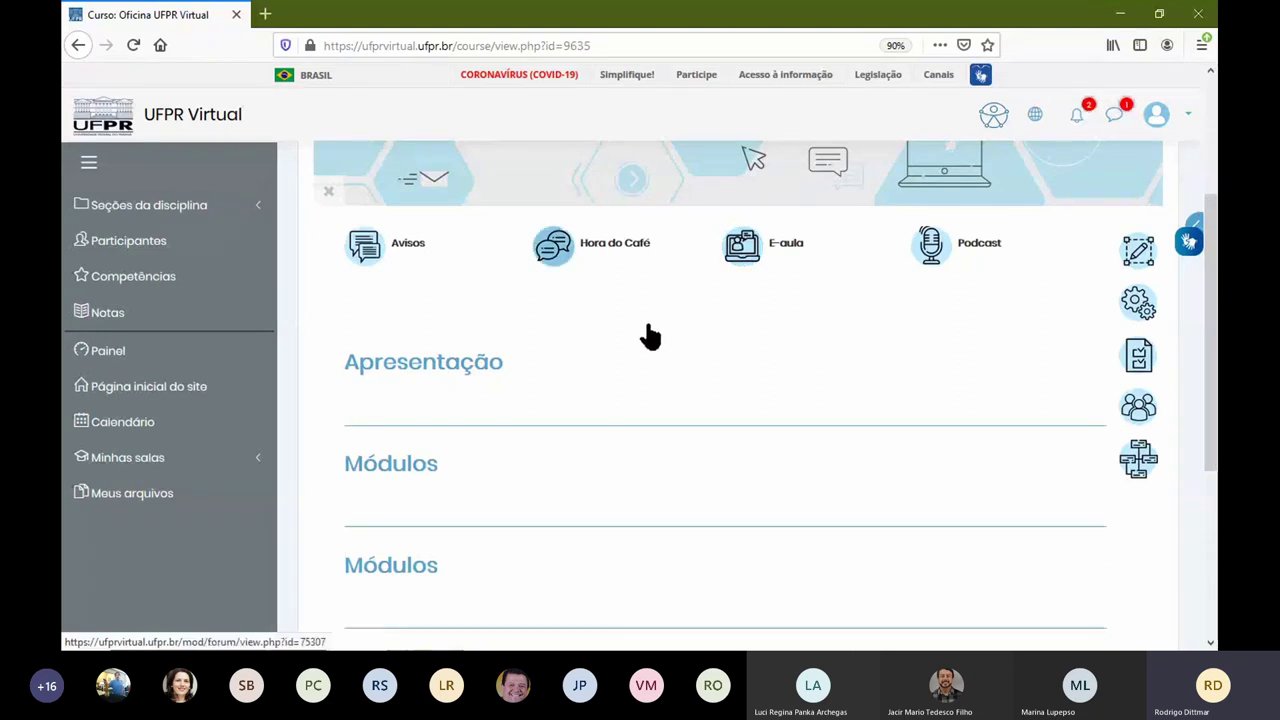
scroll(615, 337, up, 1)
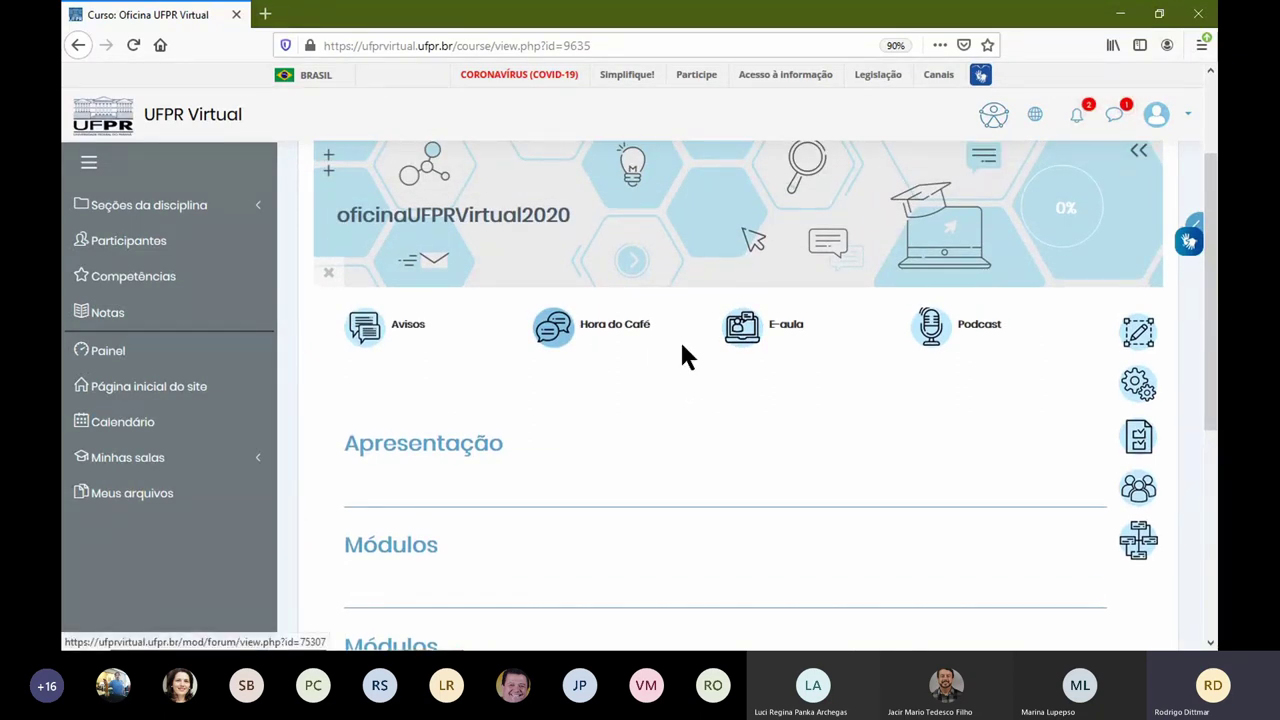
scroll(440, 470, down, 2)
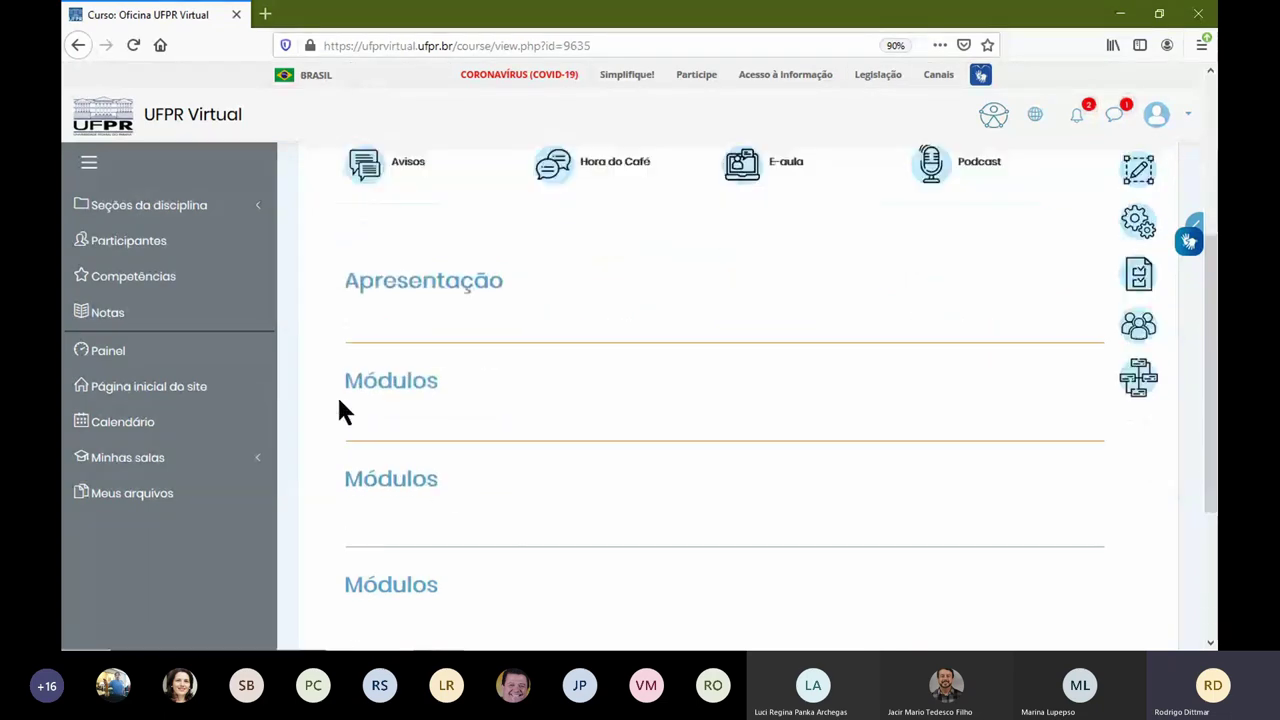
scroll(651, 357, up, 3)
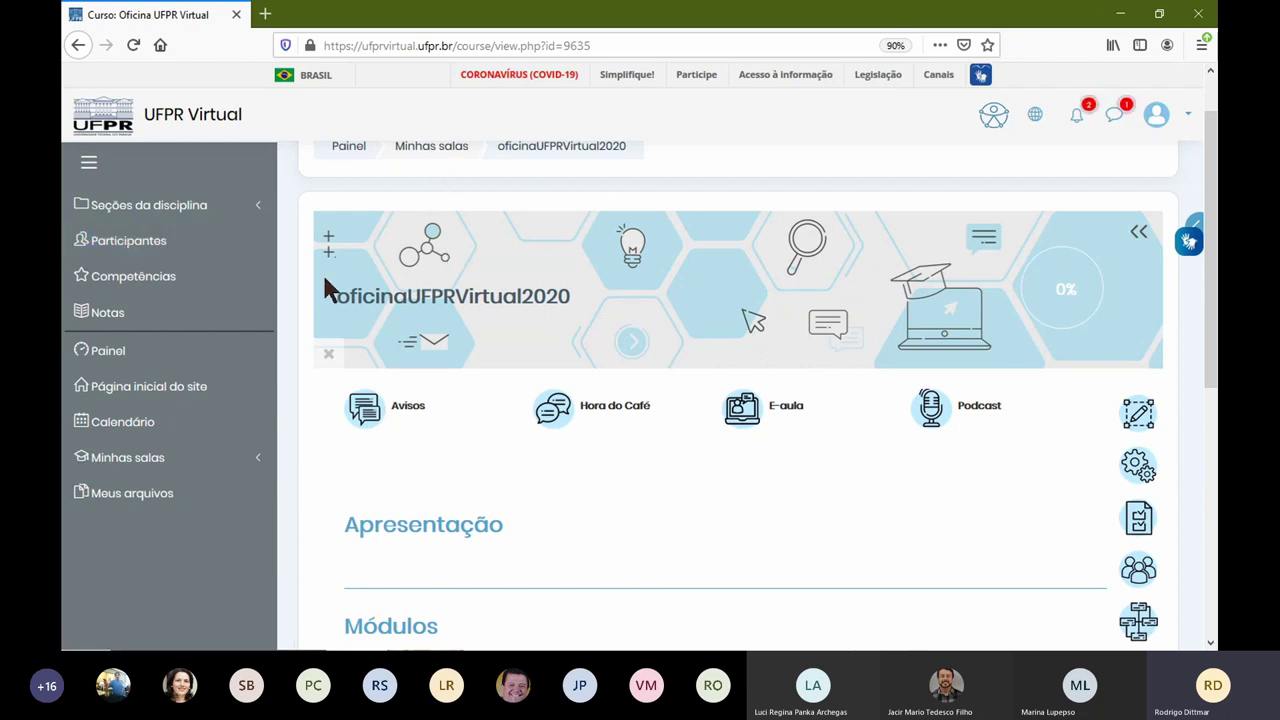
click(210, 400)
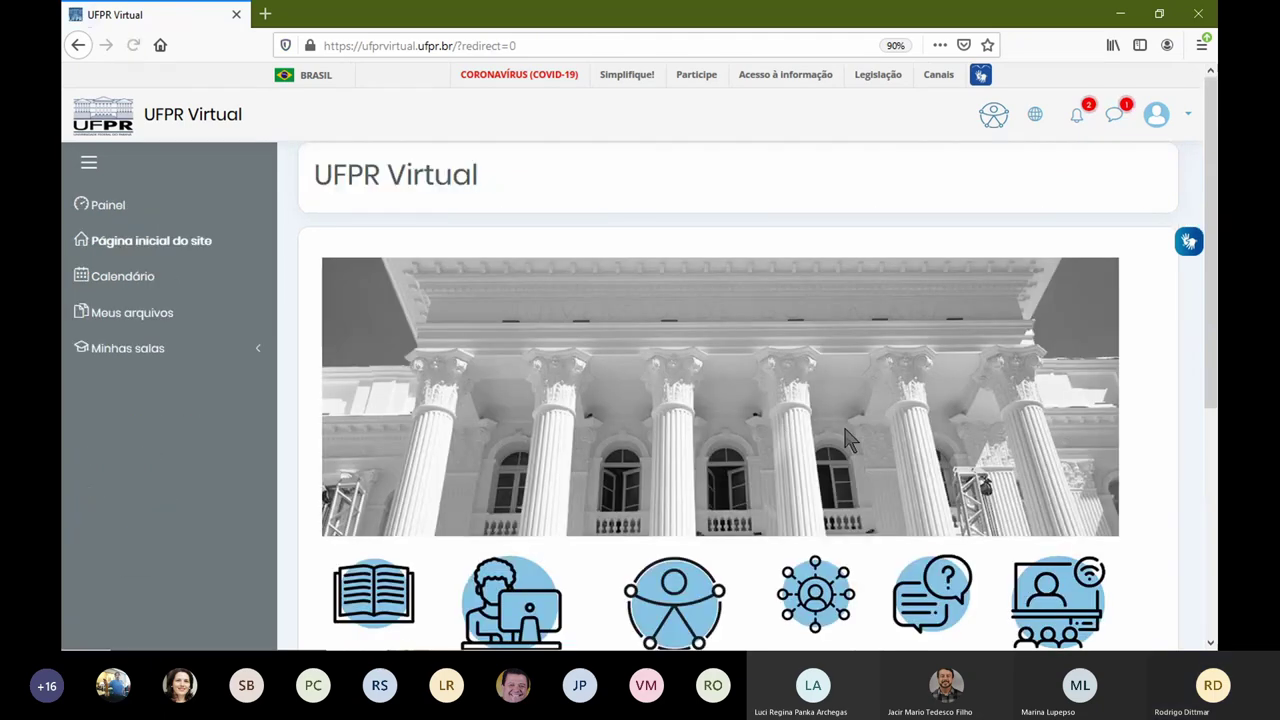
Step: Open Suporte ao Usuário from the home page, go back, reopen it and browse its channels
scroll(600, 250, down, 4)
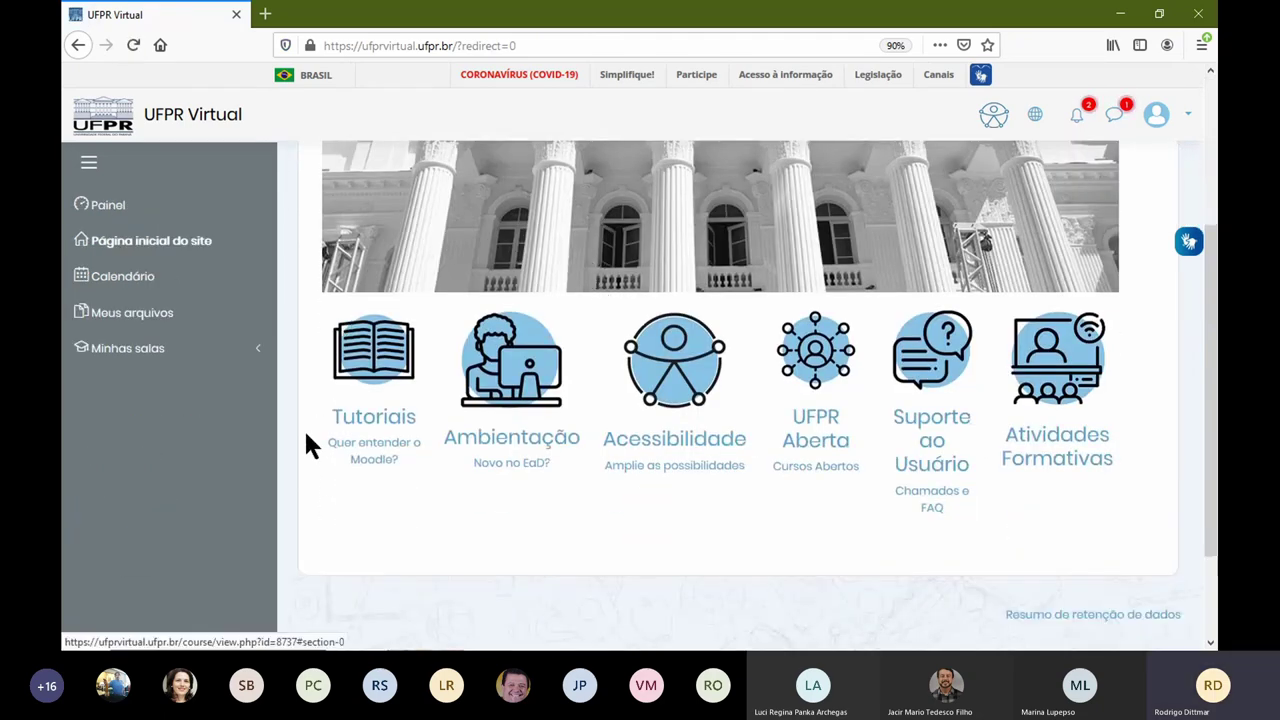
click(919, 383)
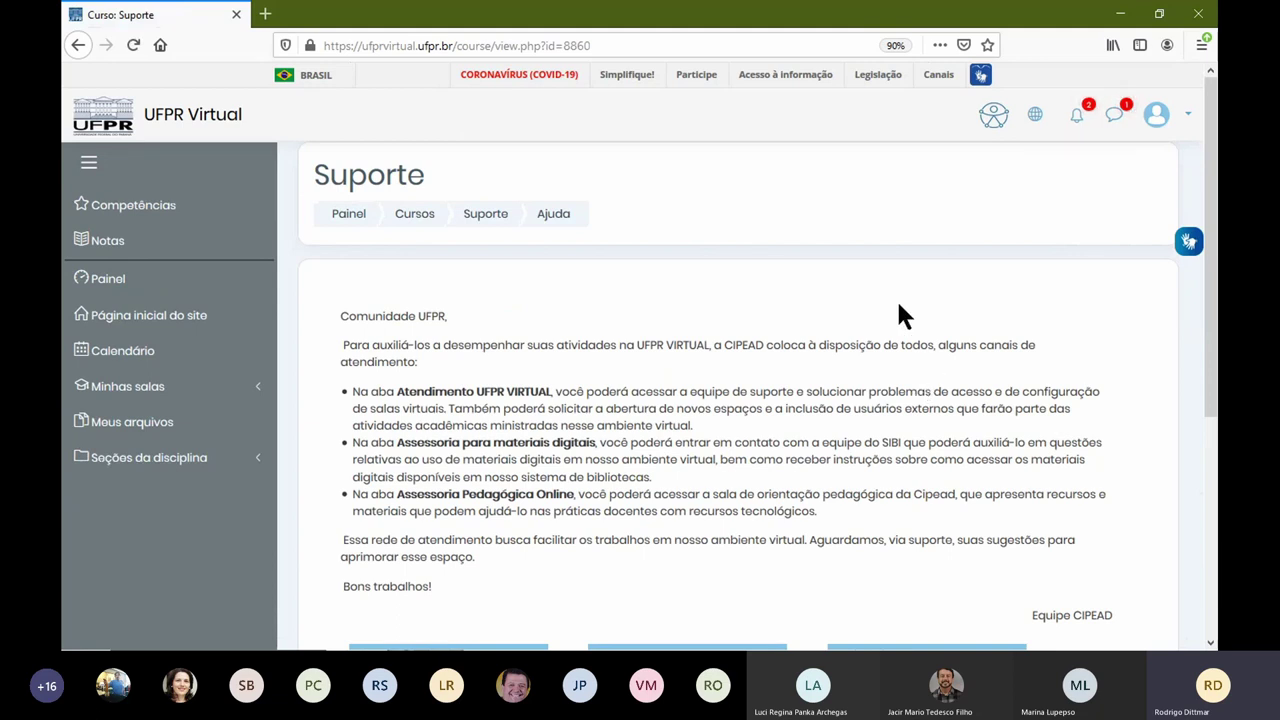
click(160, 326)
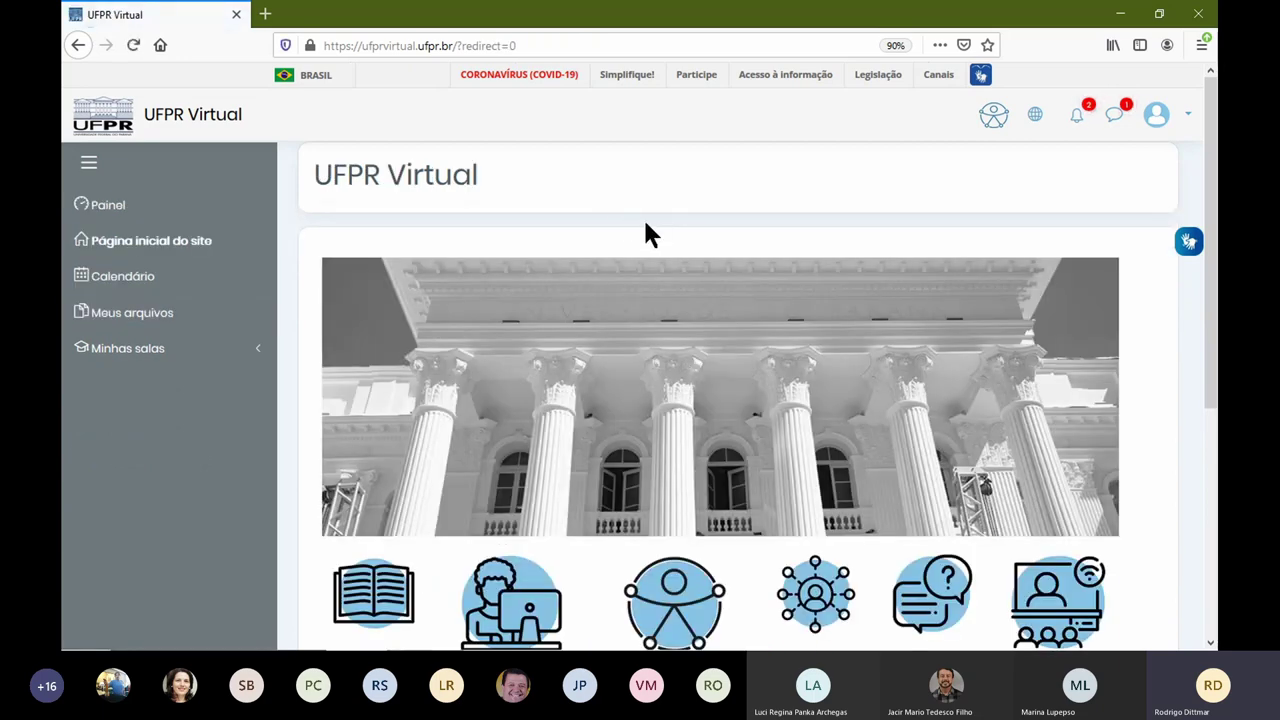
scroll(676, 244, down, 3)
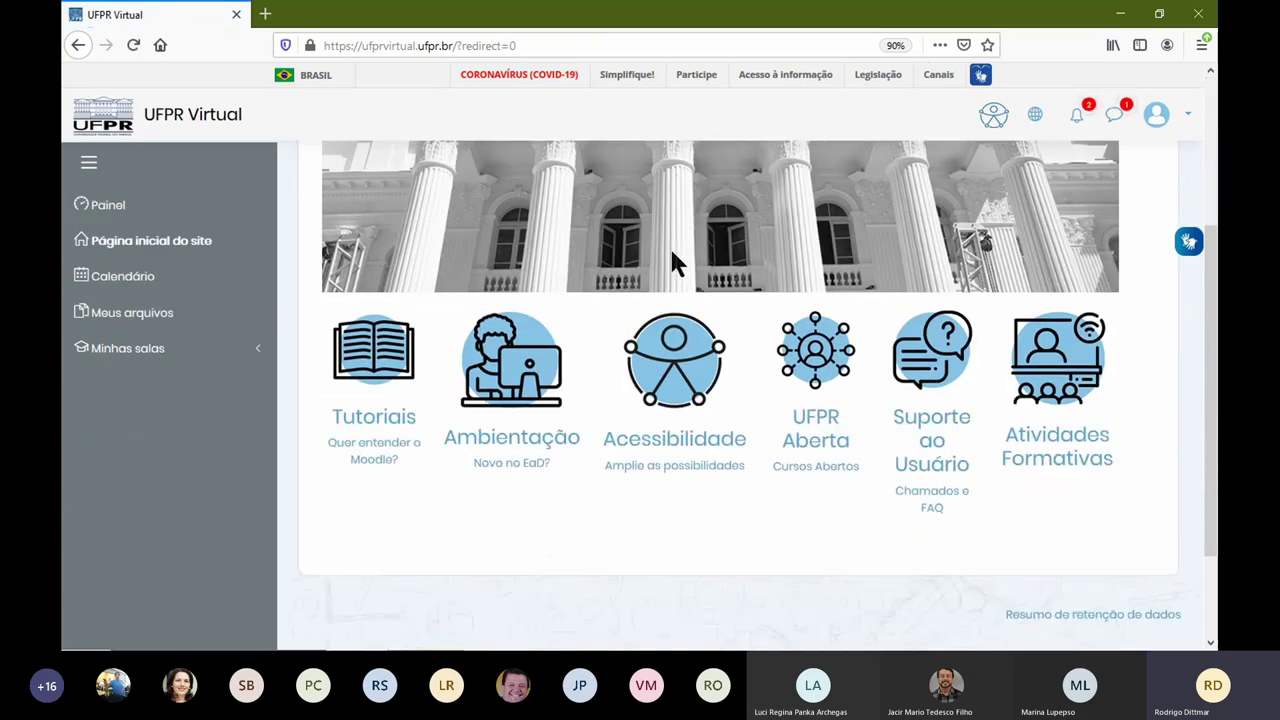
click(938, 388)
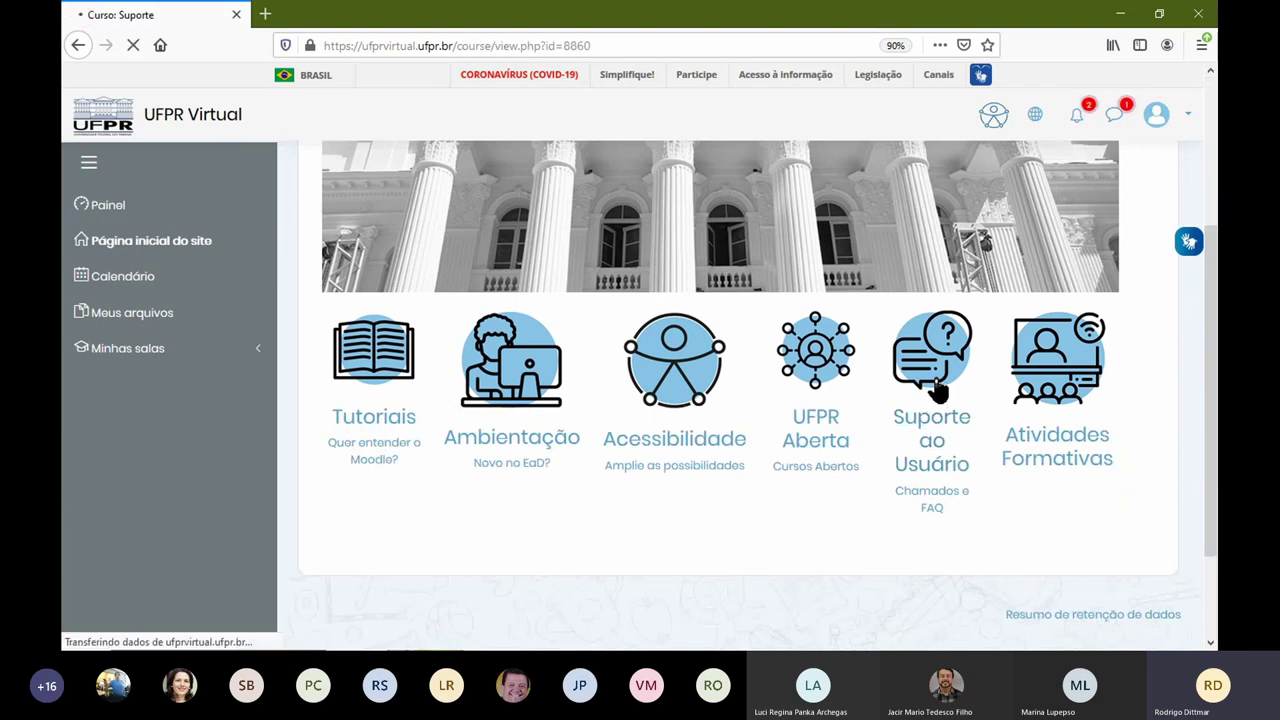
scroll(551, 374, down, 5)
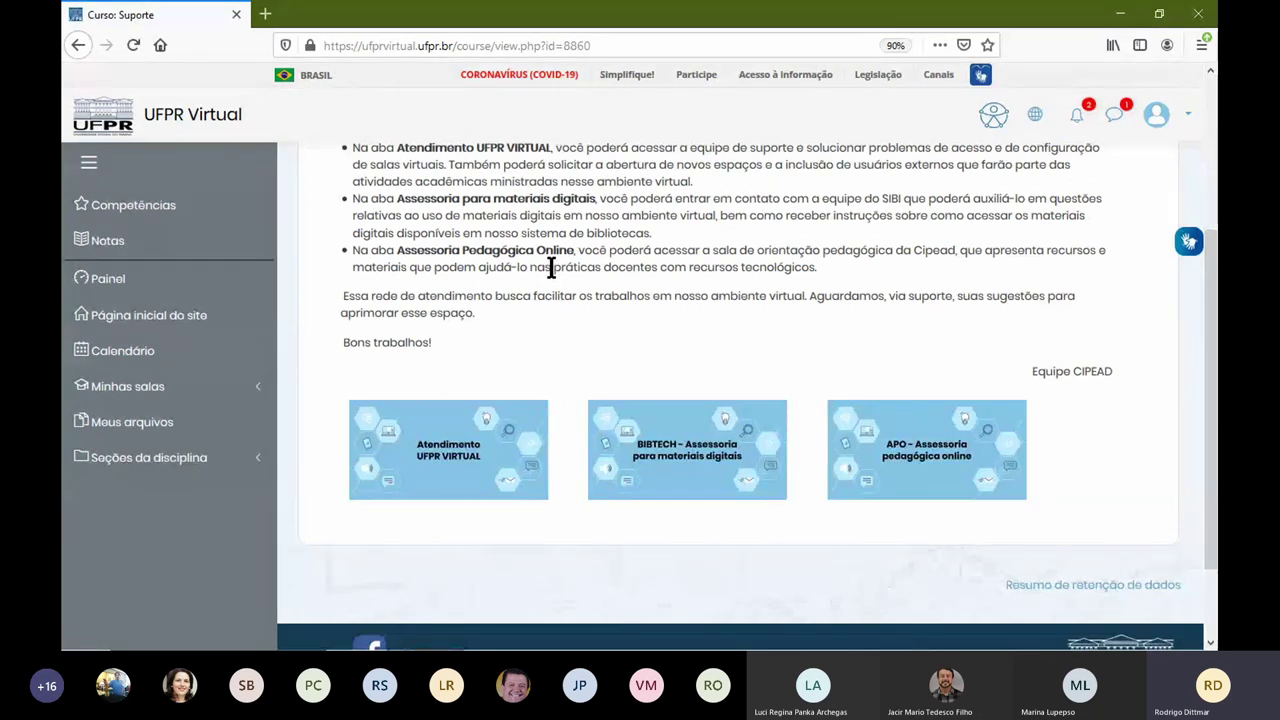
scroll(552, 280, up, 2)
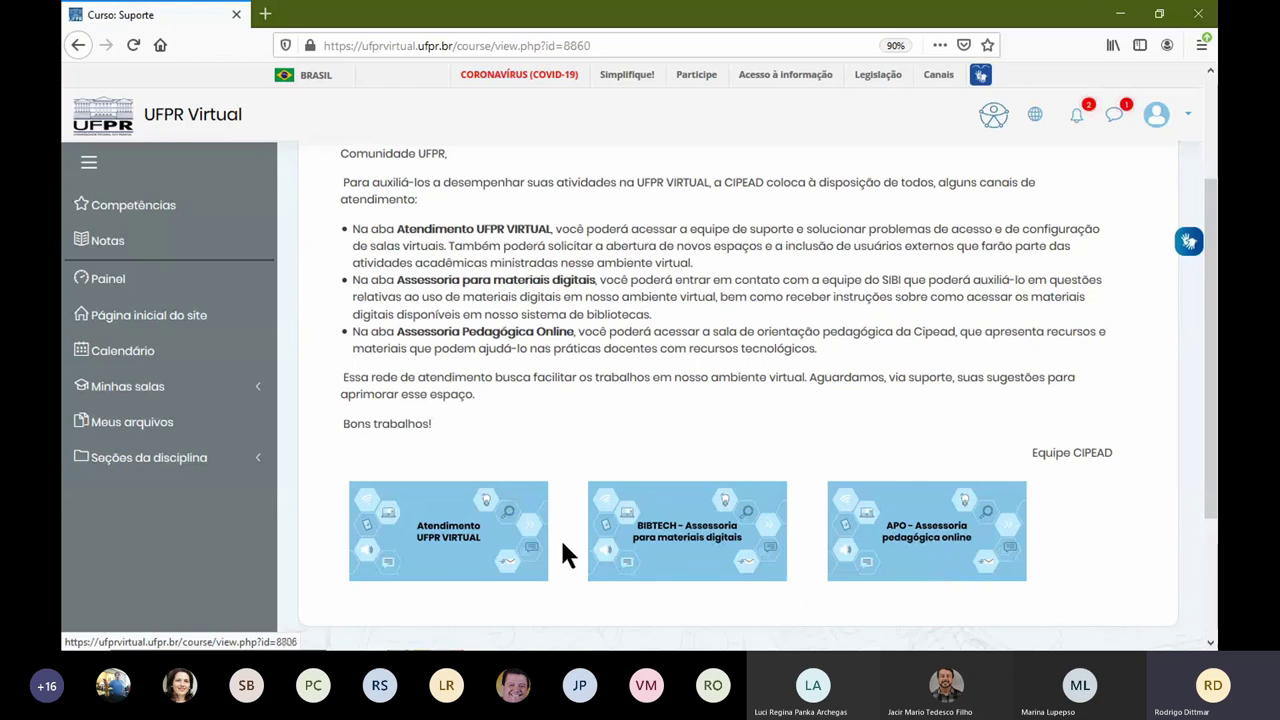
Step: Open Atendimento UFPR VIRTUAL and highlight the 'Quero abrir uma sala de aula virtual' request
click(452, 553)
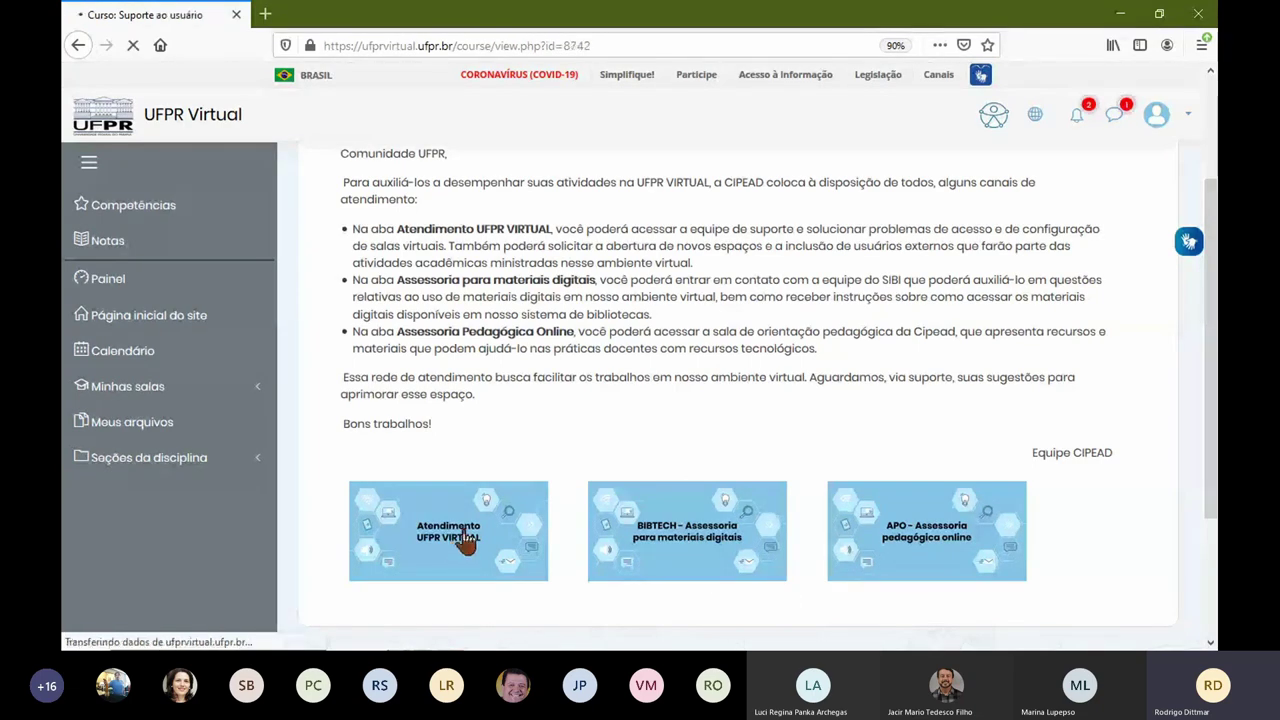
scroll(614, 320, down, 3)
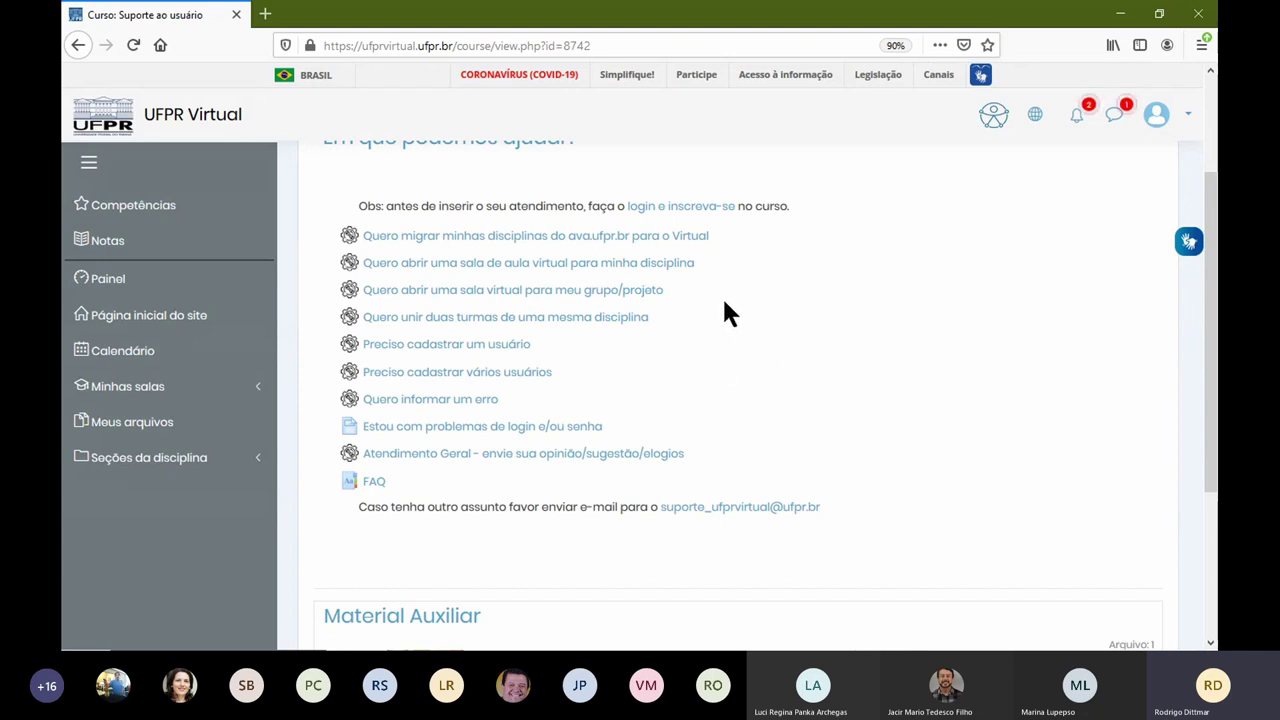
drag(716, 262, 350, 265)
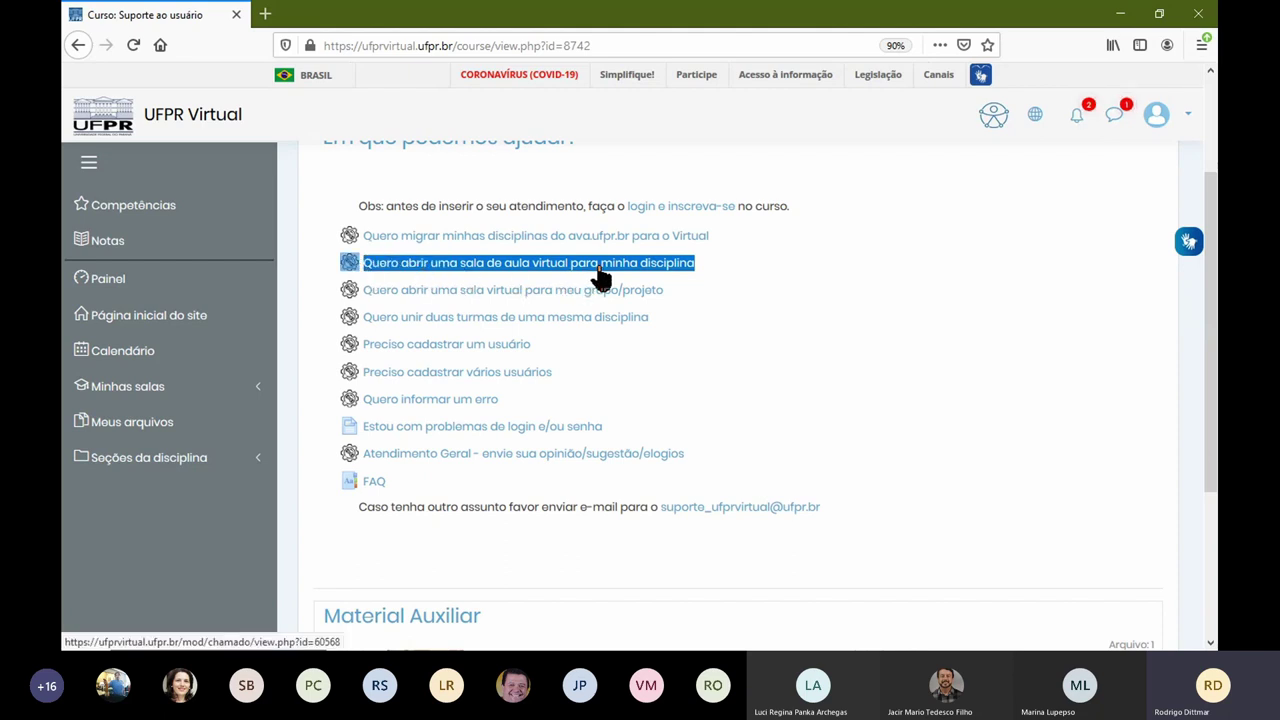
click(699, 272)
Step: Read the virtual-classroom request instructions, continue, and reopen that request page
click(692, 268)
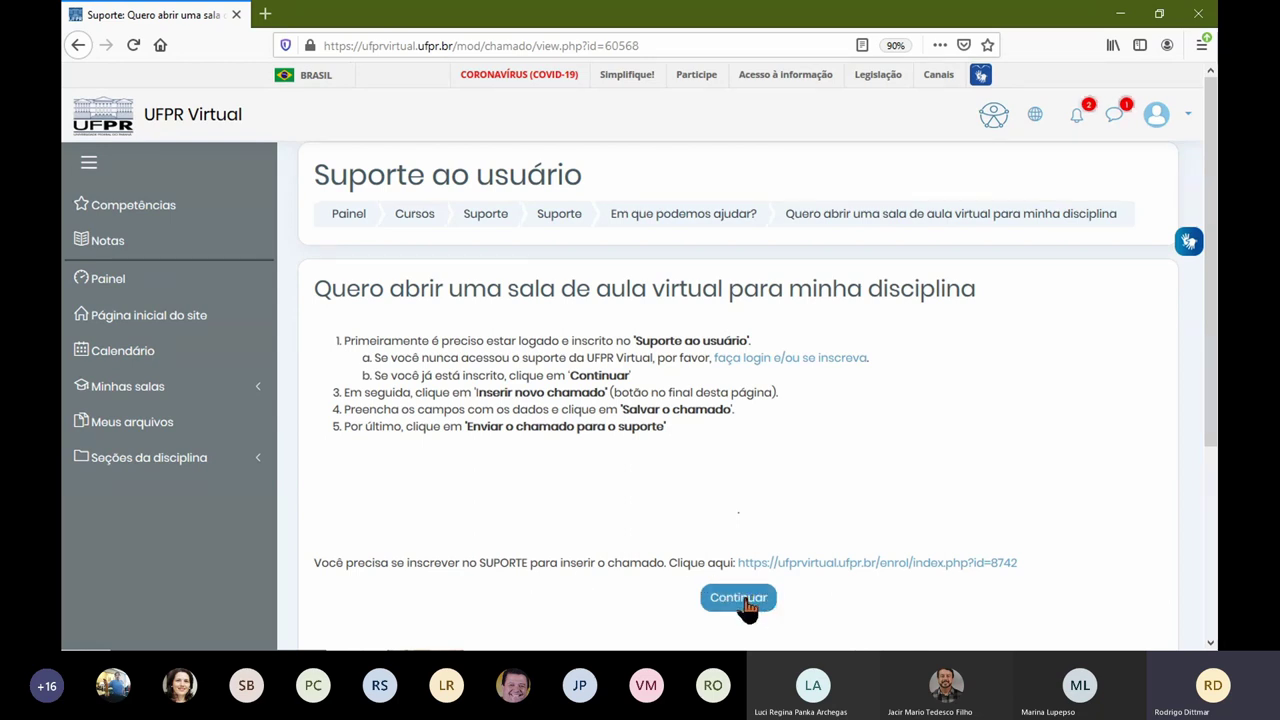
click(743, 600)
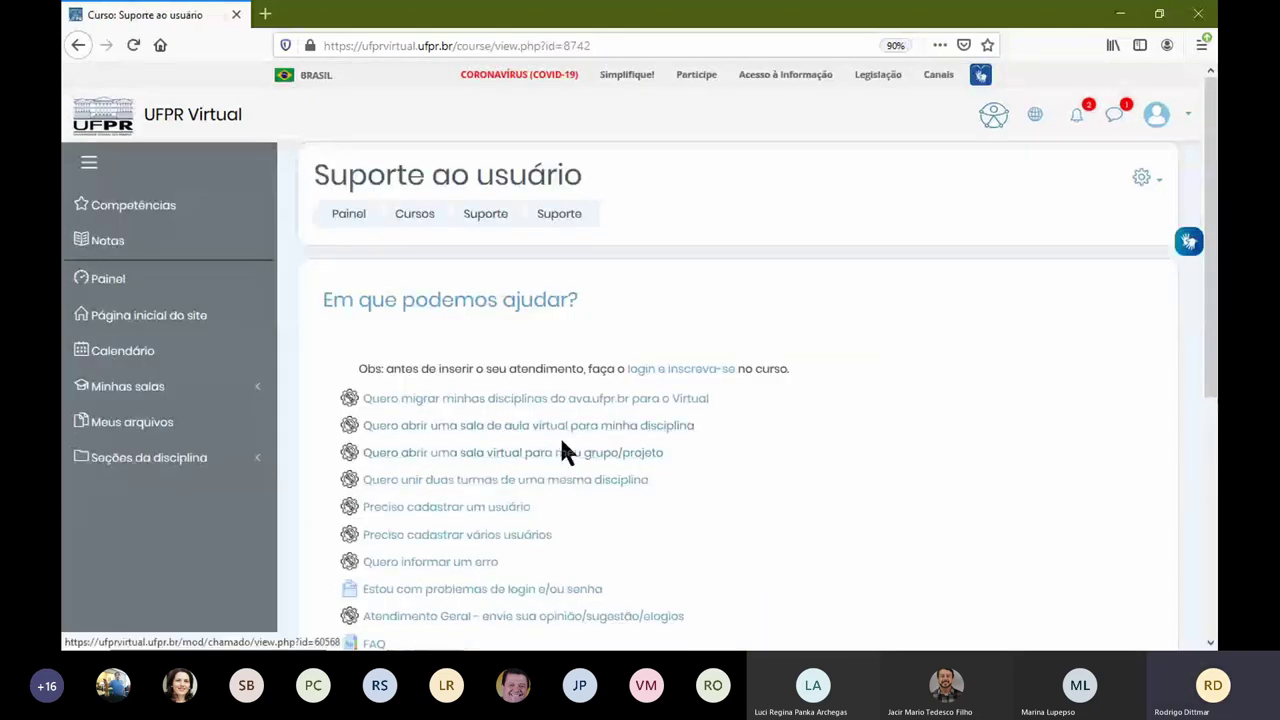
click(563, 428)
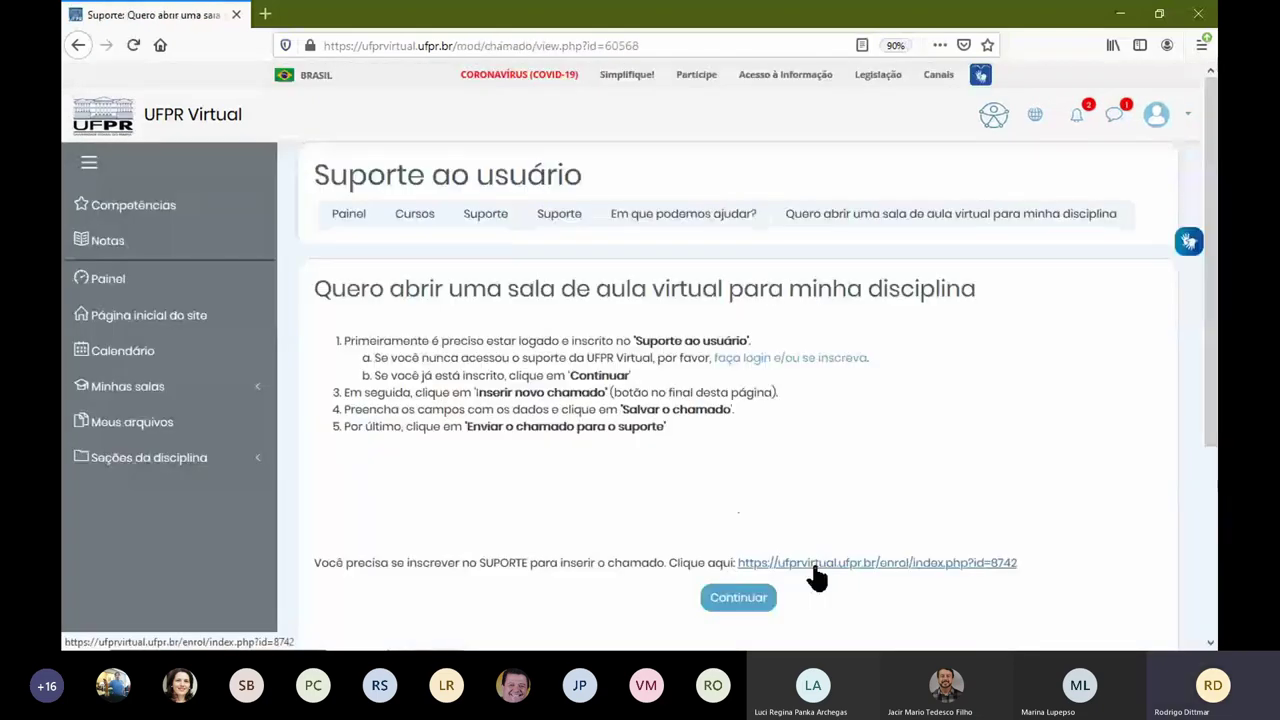
Step: Enrol in Suporte ao usuário with Inscreva-me, then reopen its Atendimento UFPR VIRTUAL course
click(813, 566)
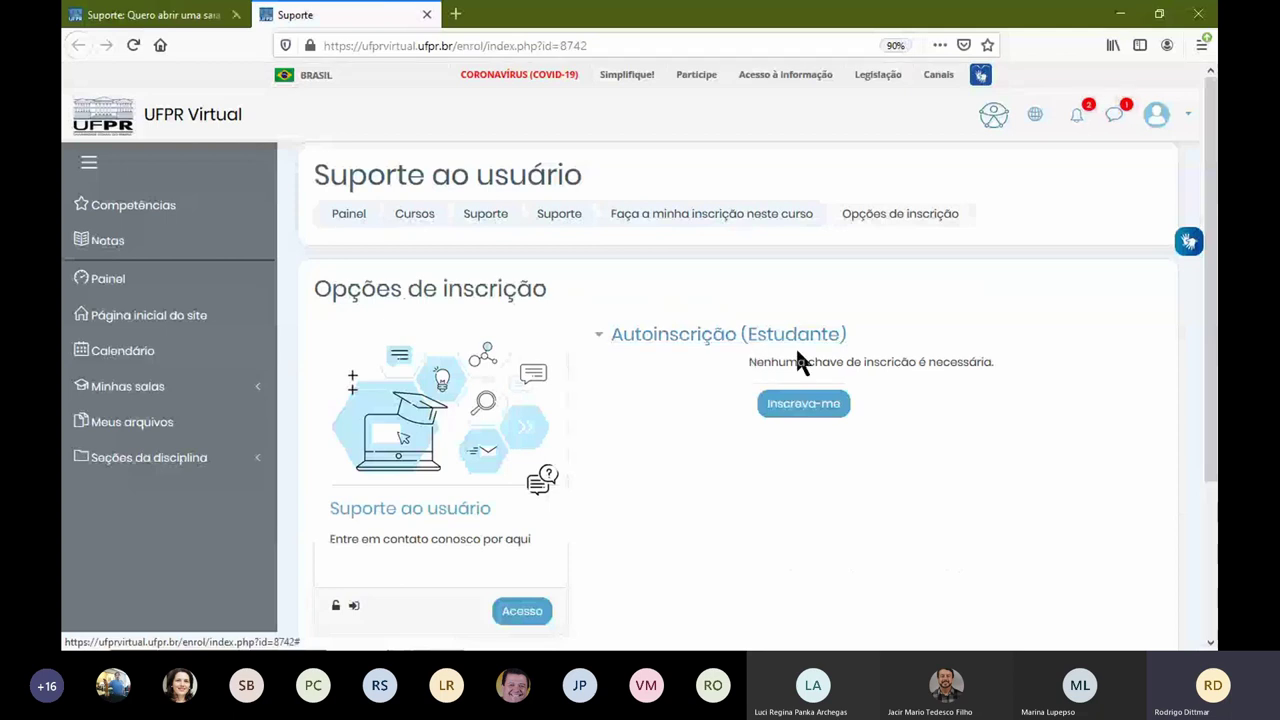
click(808, 403)
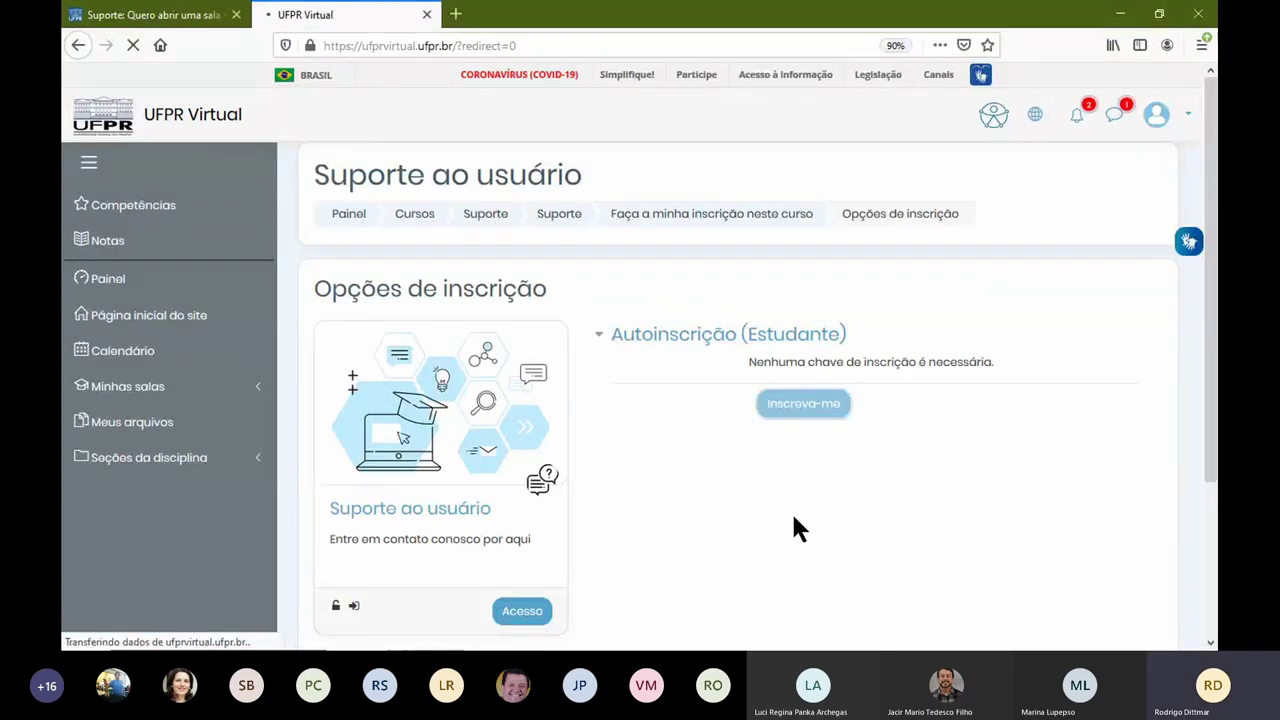
scroll(757, 448, down, 3)
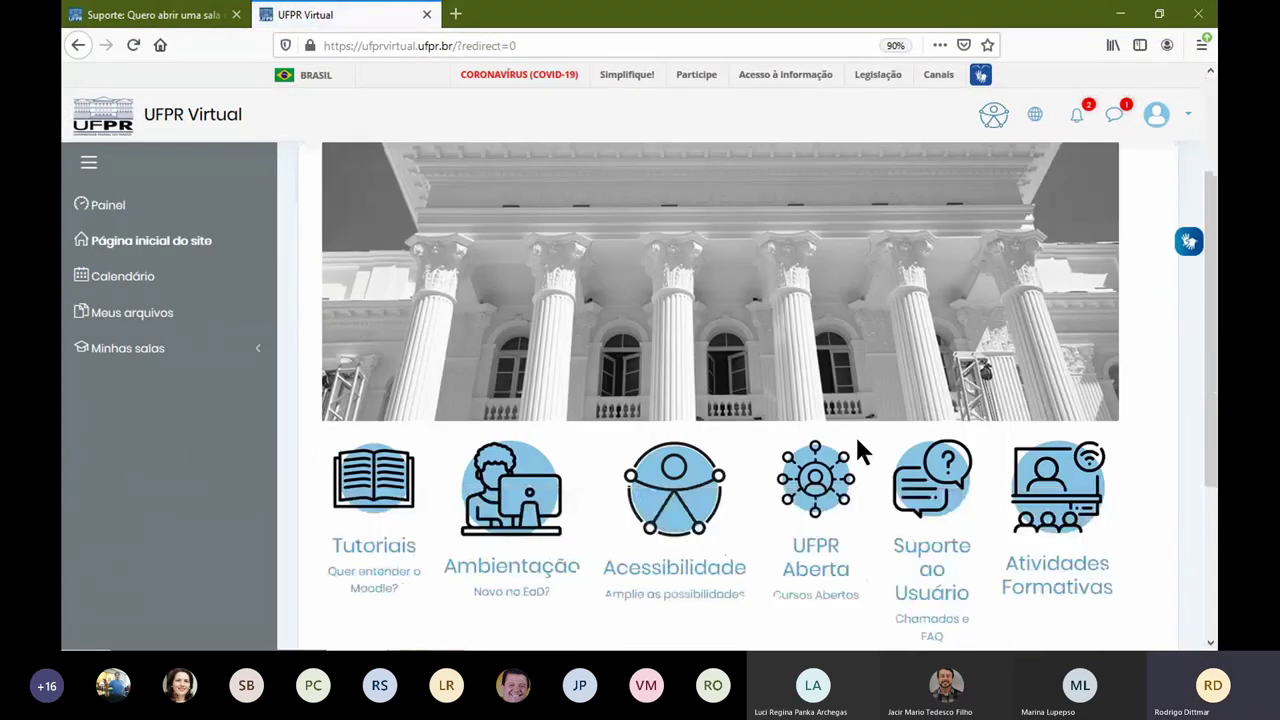
click(930, 510)
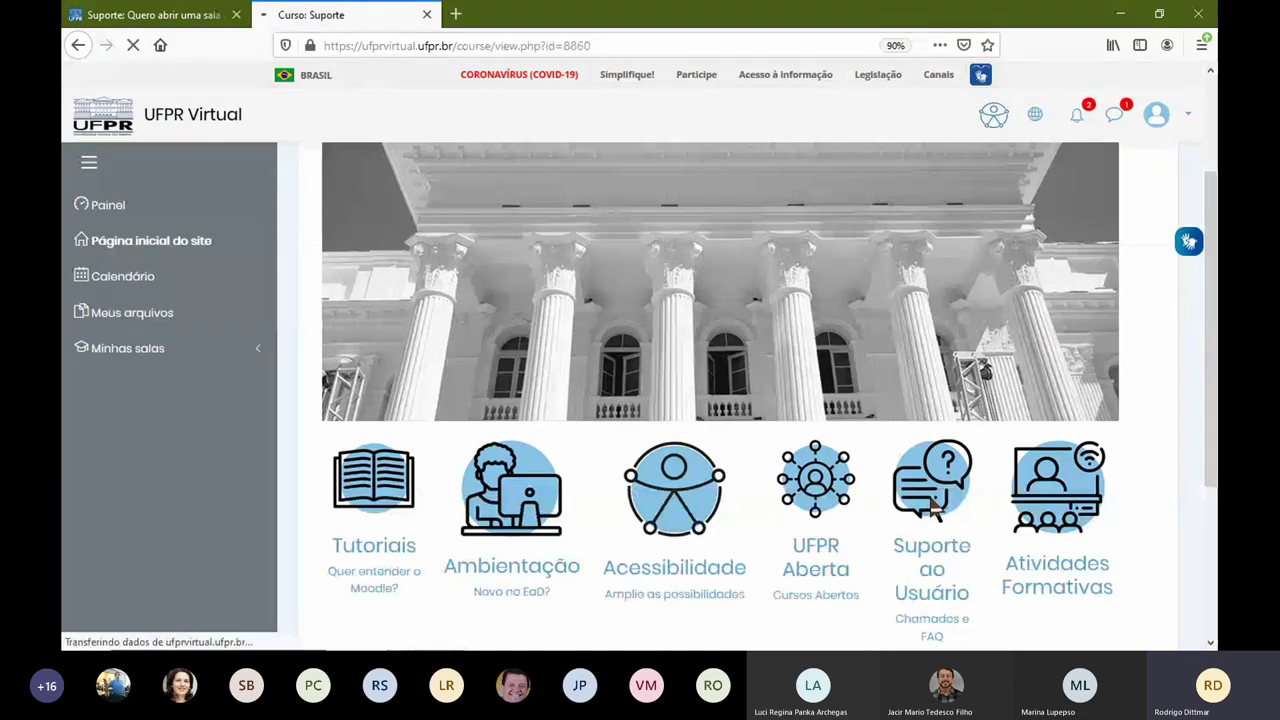
scroll(761, 455, down, 3)
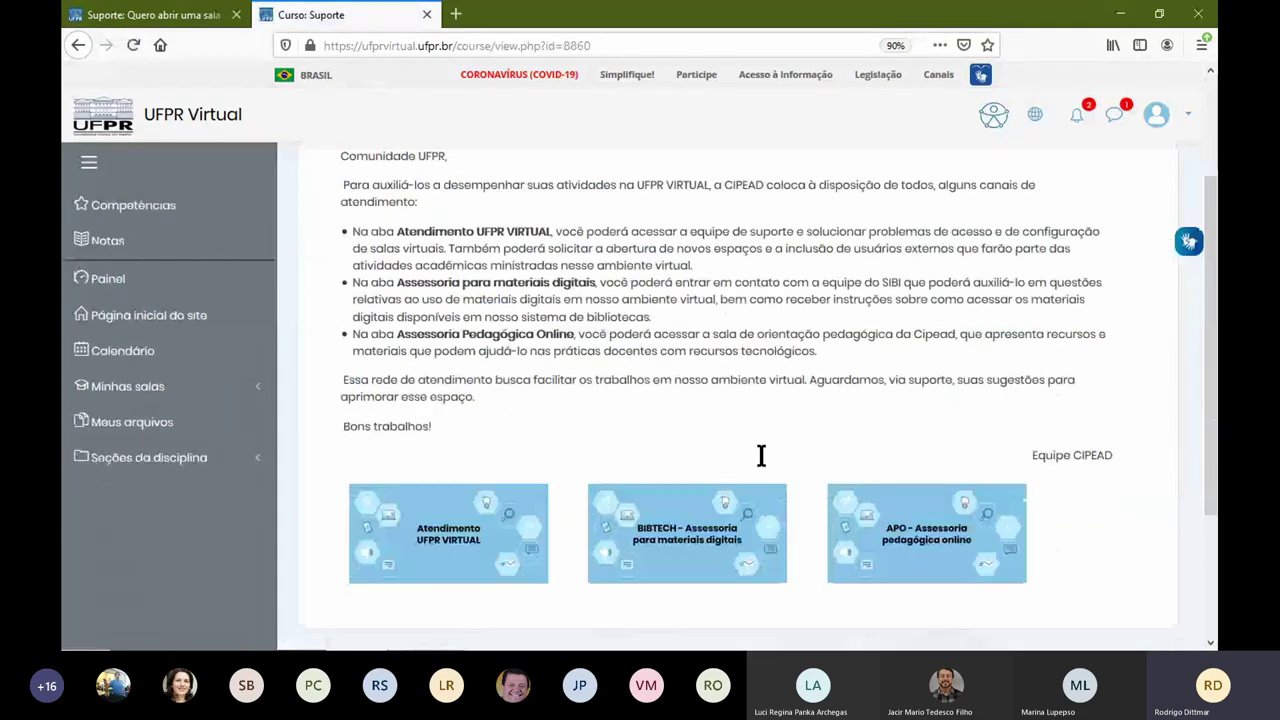
click(470, 530)
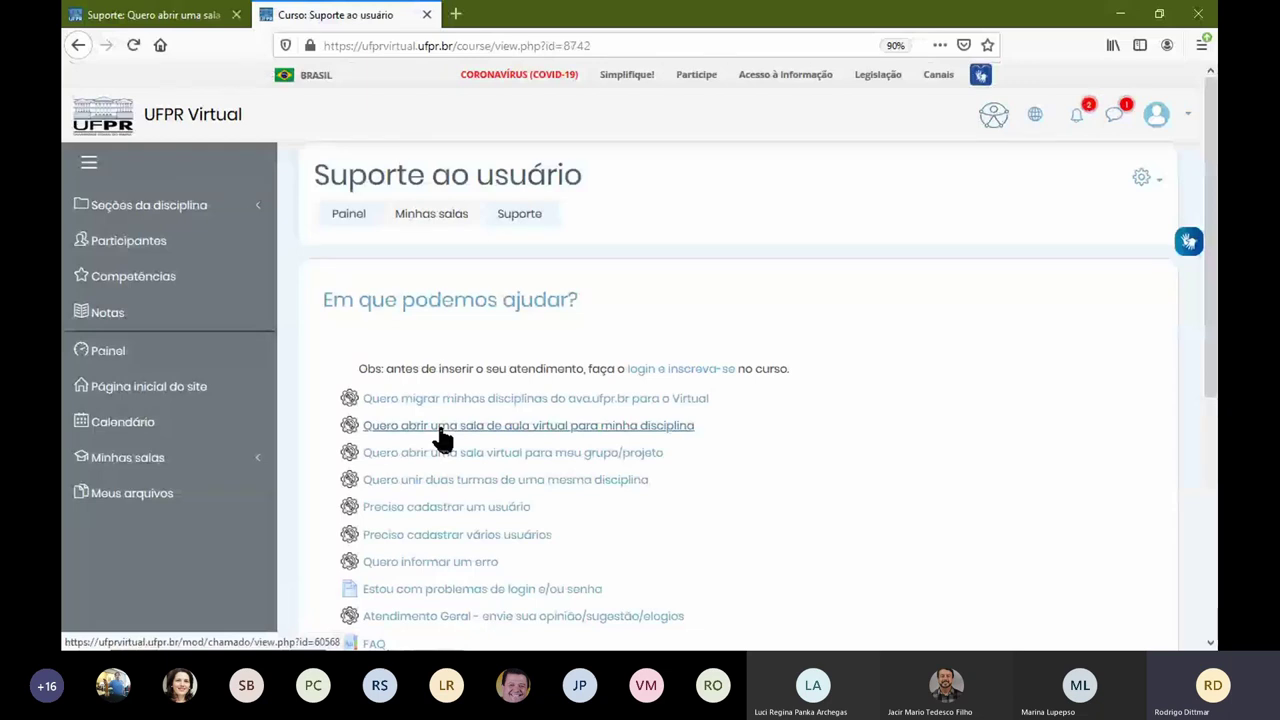
click(440, 430)
scroll(560, 420, down, 2)
scroll(575, 395, down, 1)
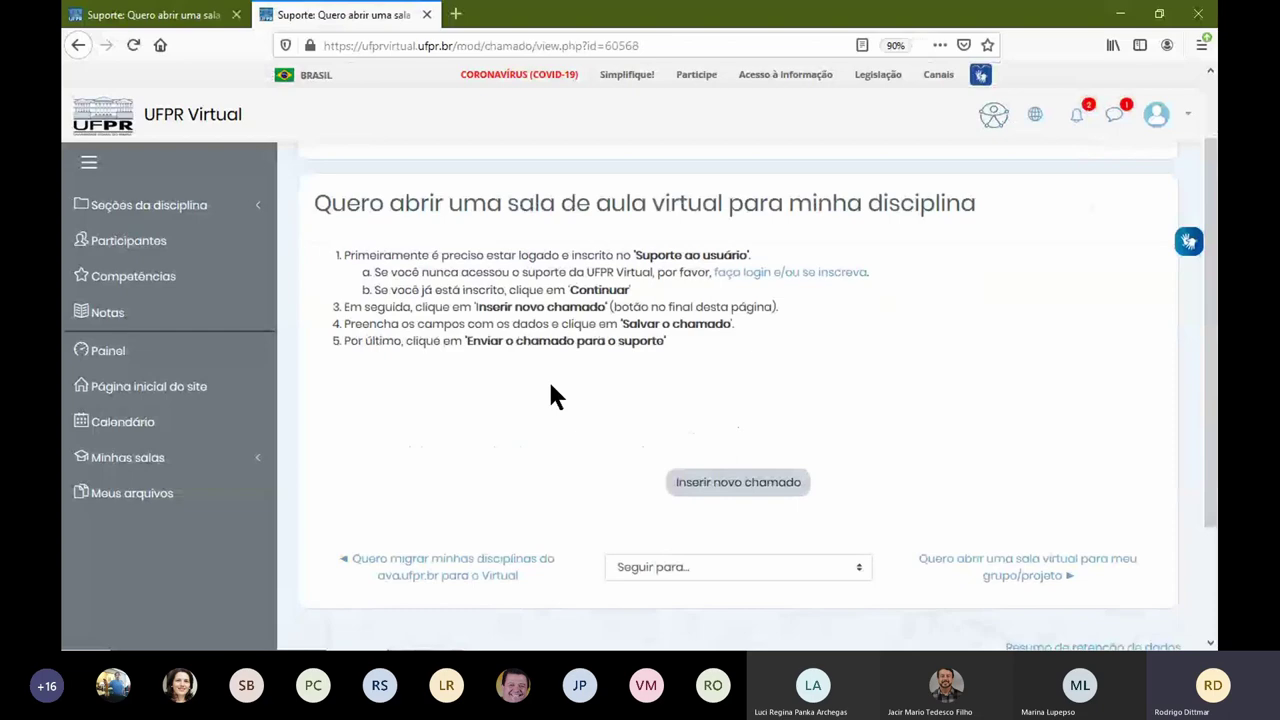
scroll(552, 396, down, 3)
click(738, 330)
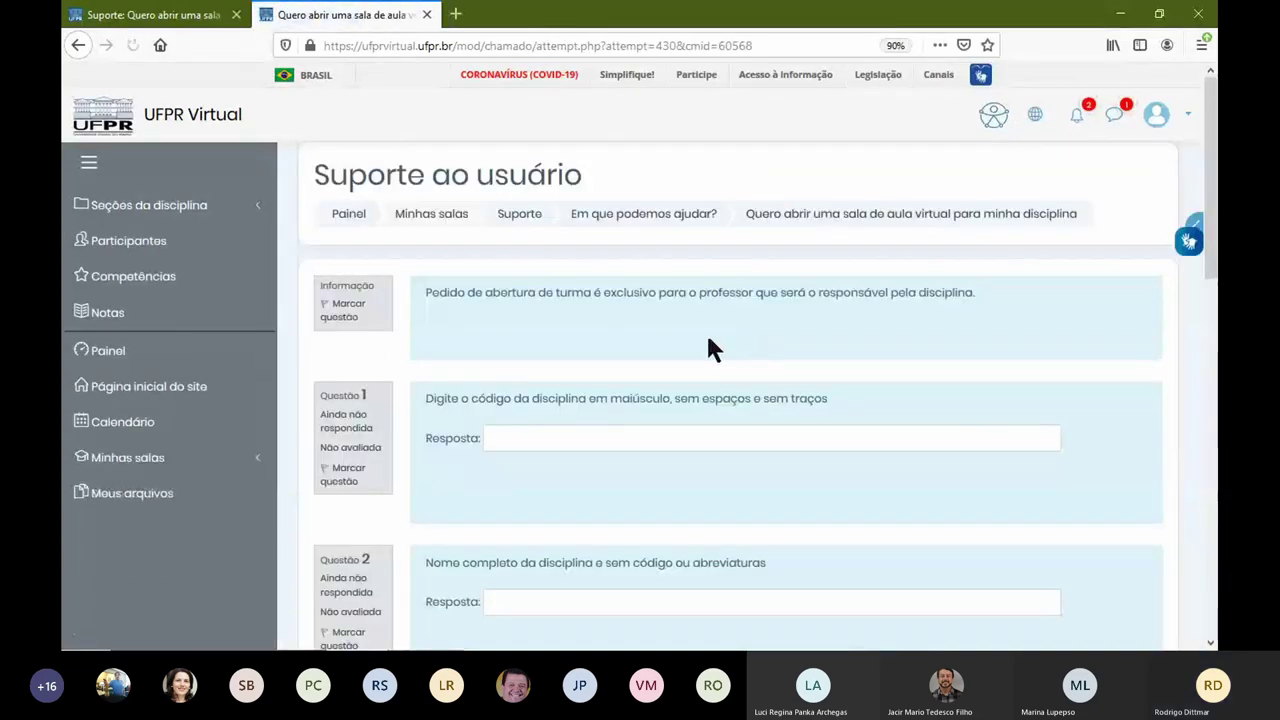
scroll(430, 335, down, 1)
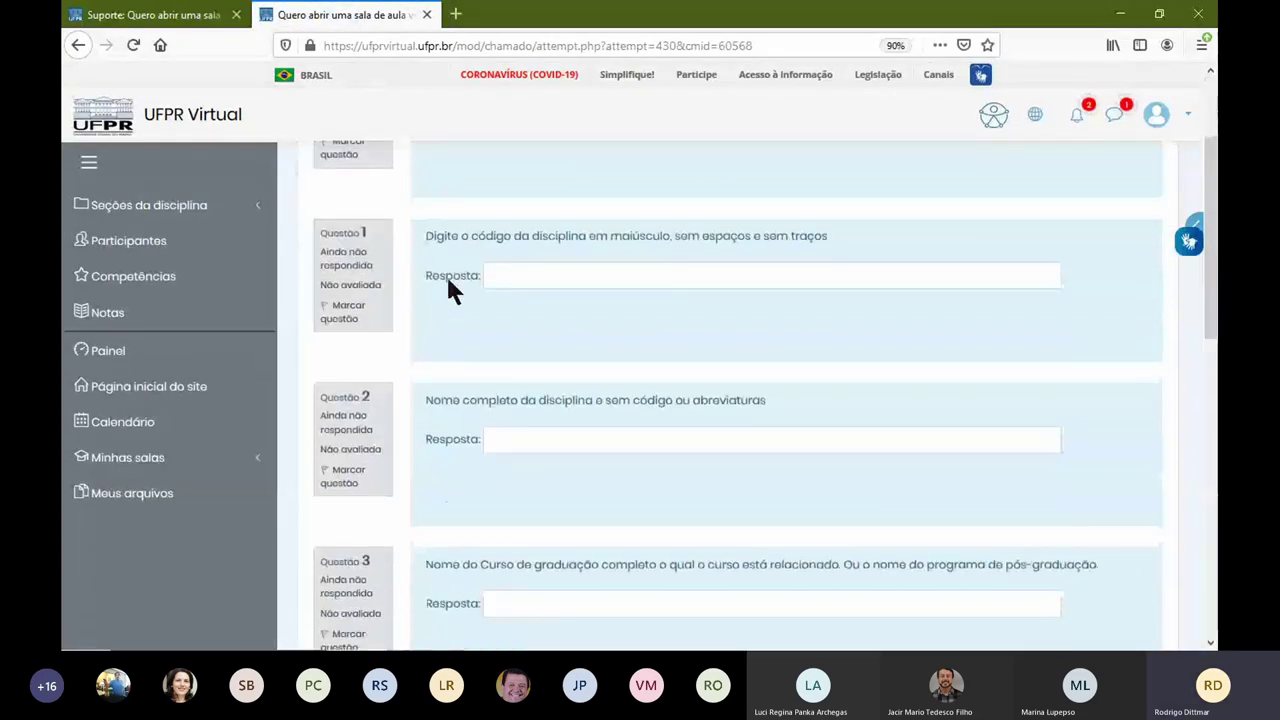
scroll(450, 370, down, 2)
scroll(452, 360, down, 2)
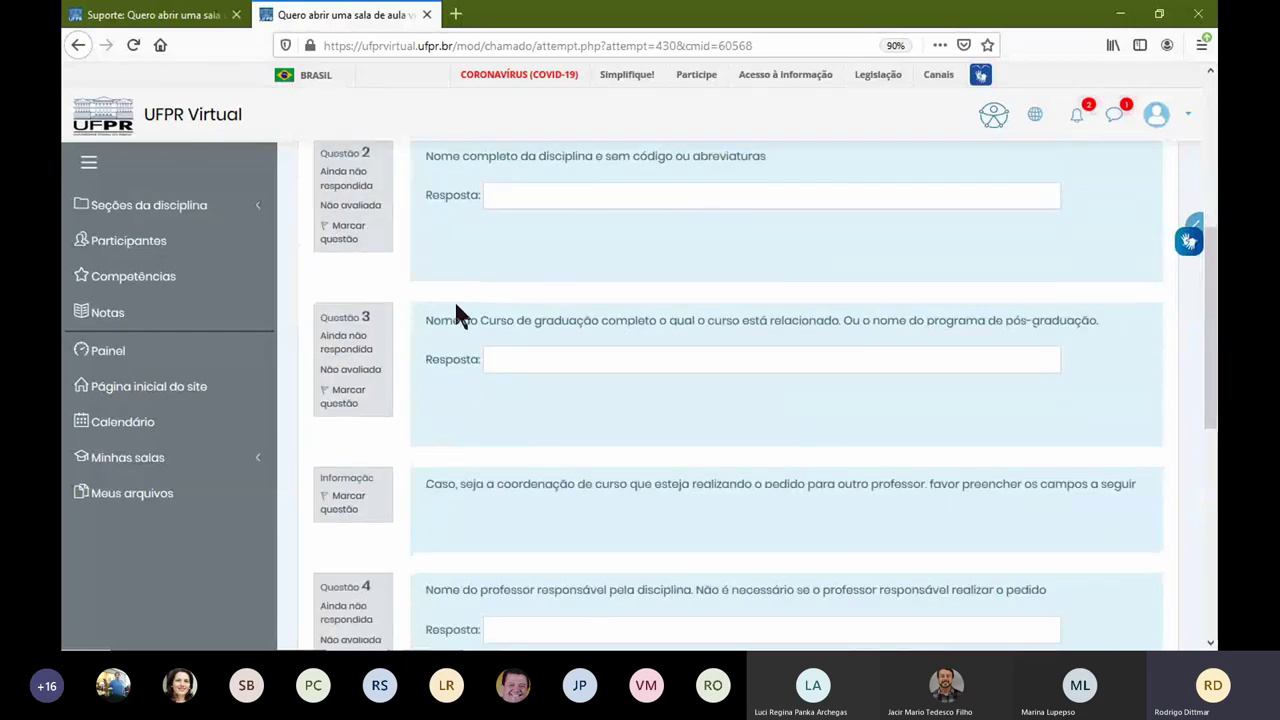
scroll(451, 315, down, 4)
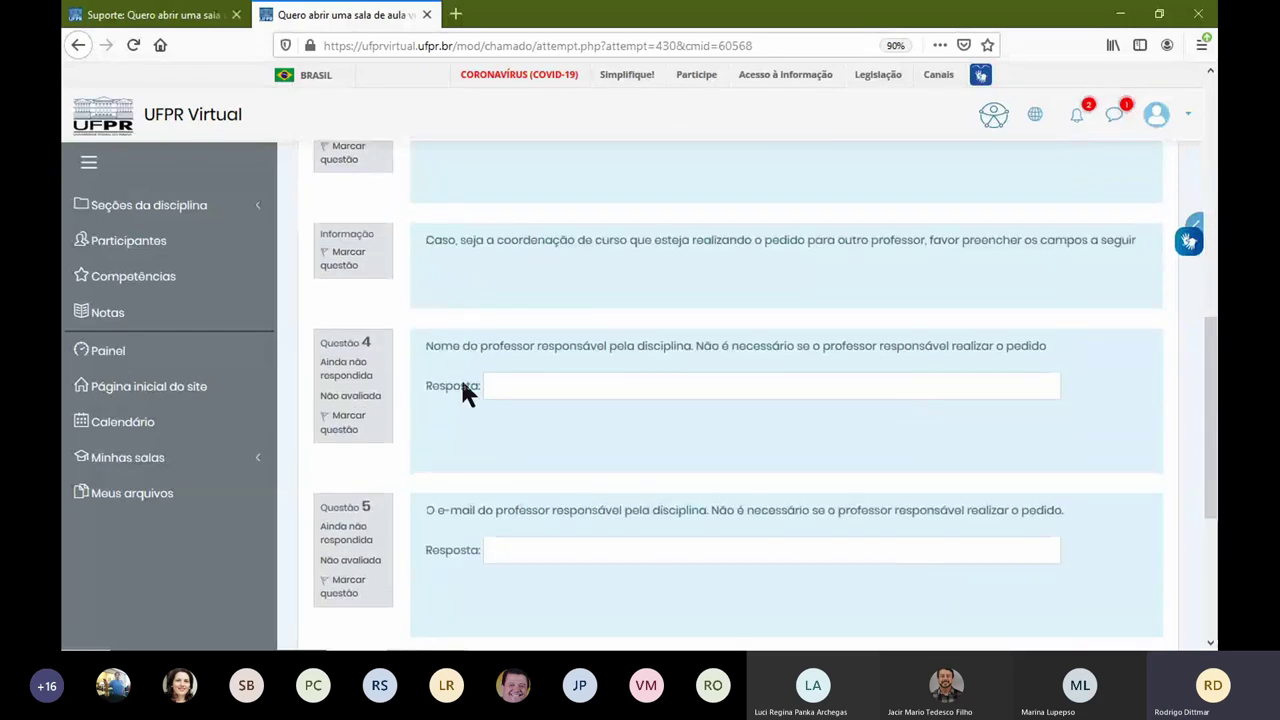
scroll(460, 418, down, 3)
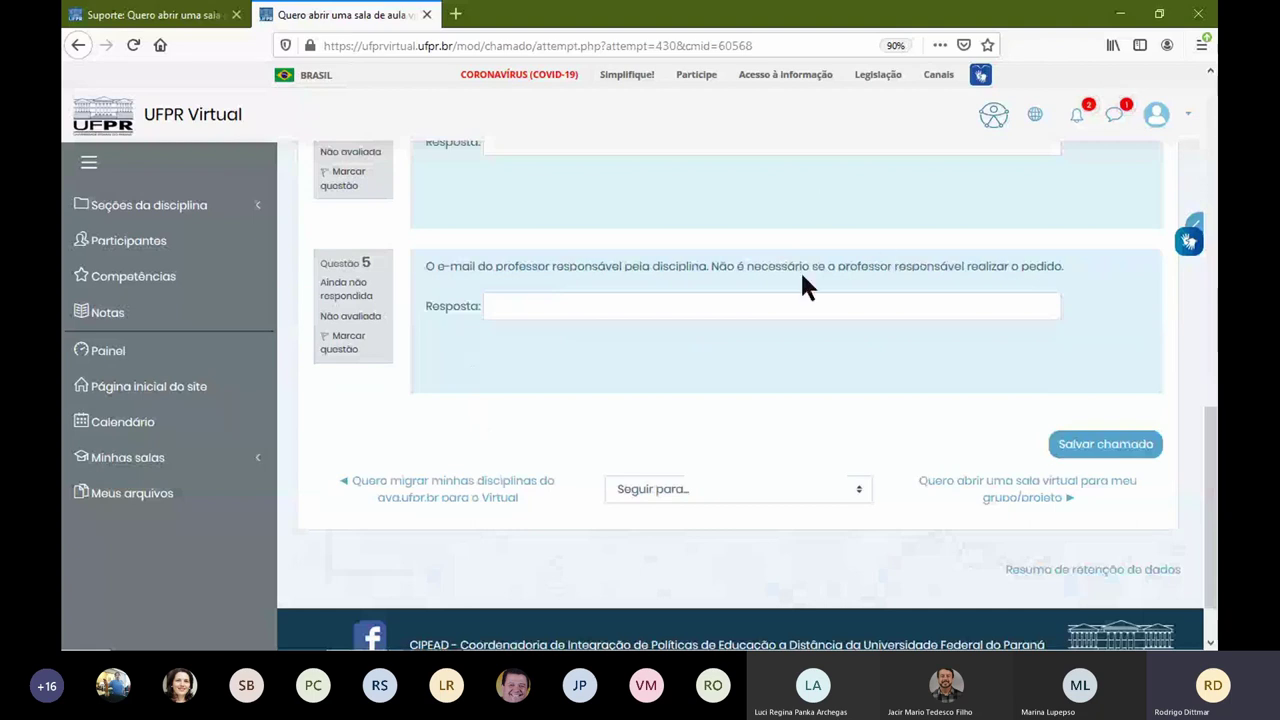
click(1080, 452)
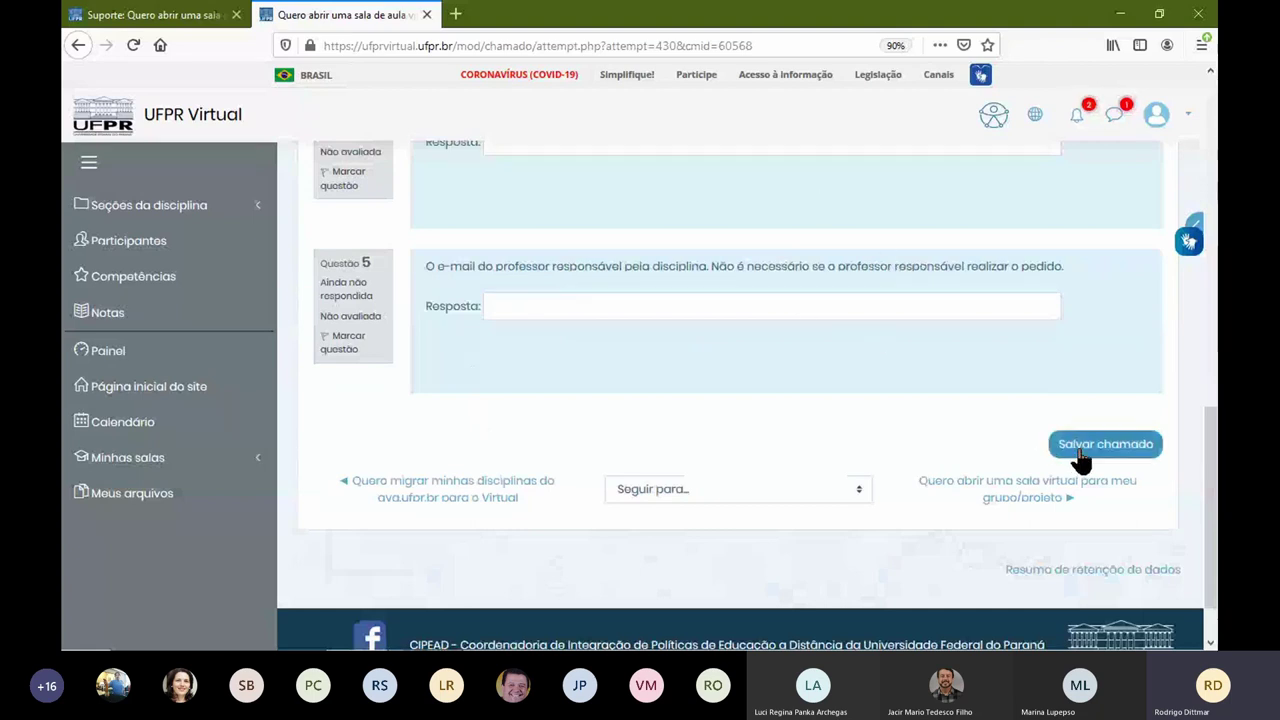
scroll(449, 358, up, 10)
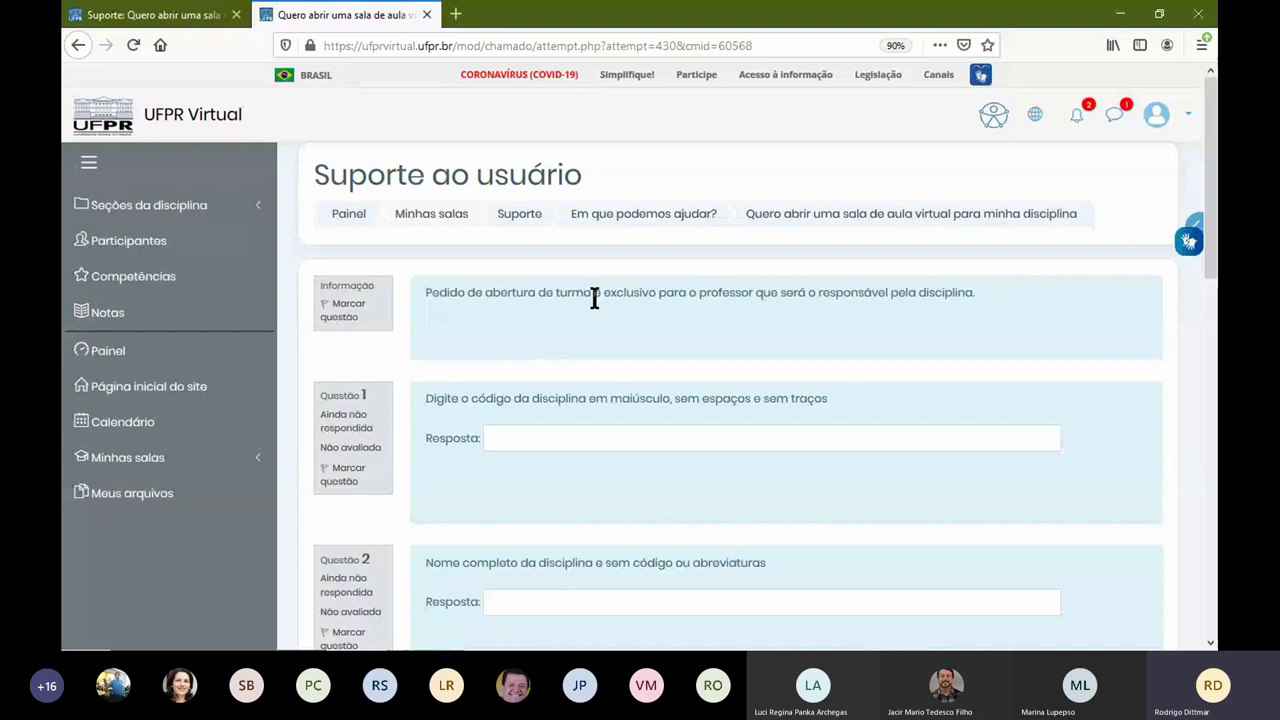
click(524, 216)
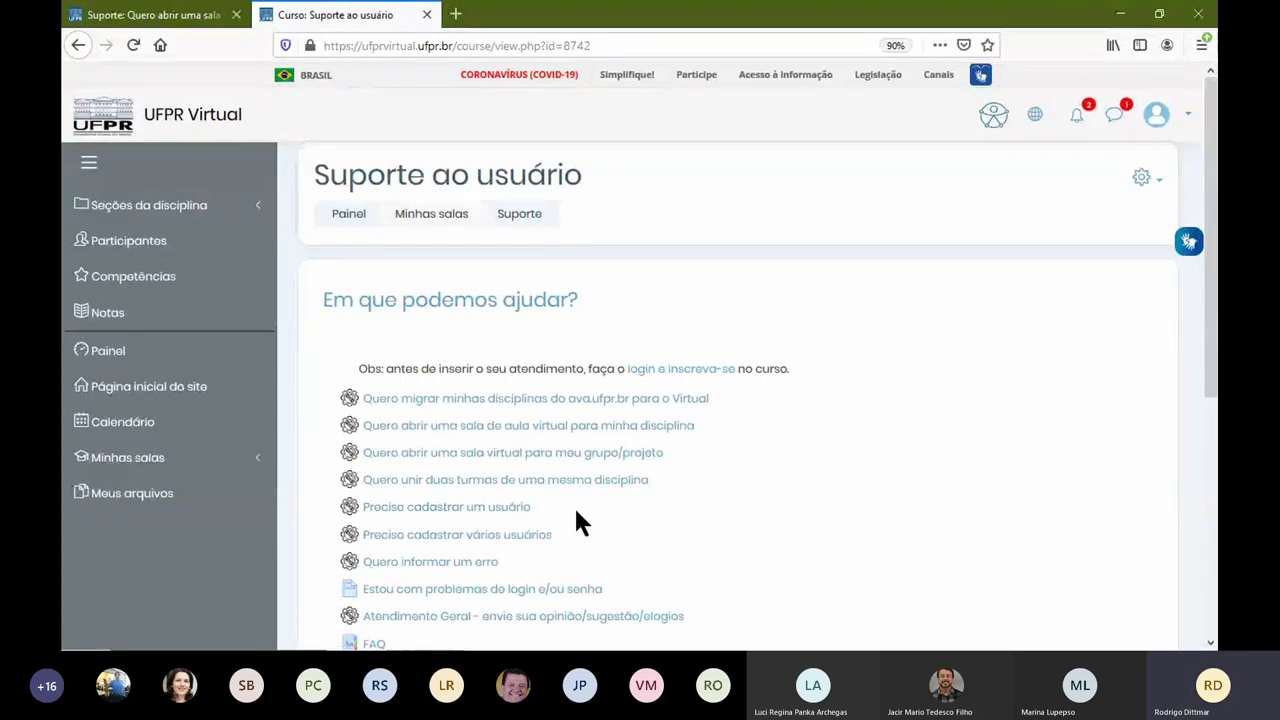
Step: Expand the course sections list in the sidebar, then return to the Painel dashboard
scroll(616, 506, down, 3)
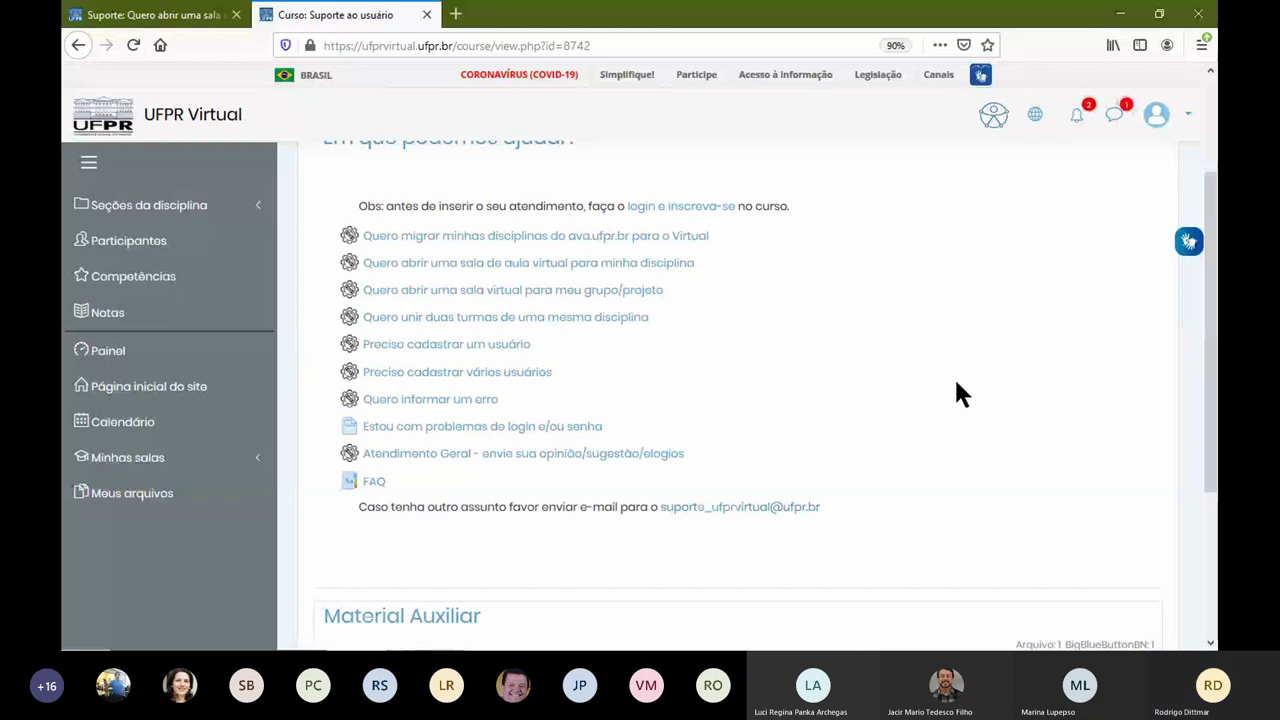
scroll(728, 272, up, 3)
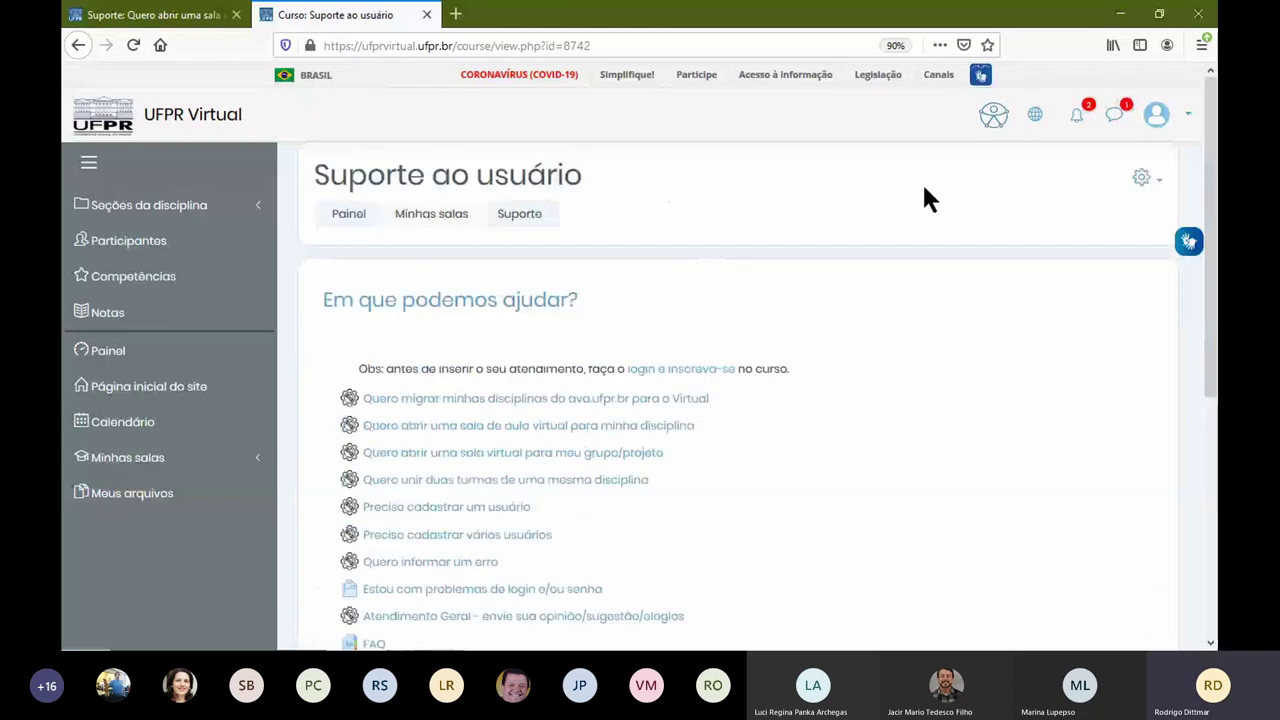
click(184, 212)
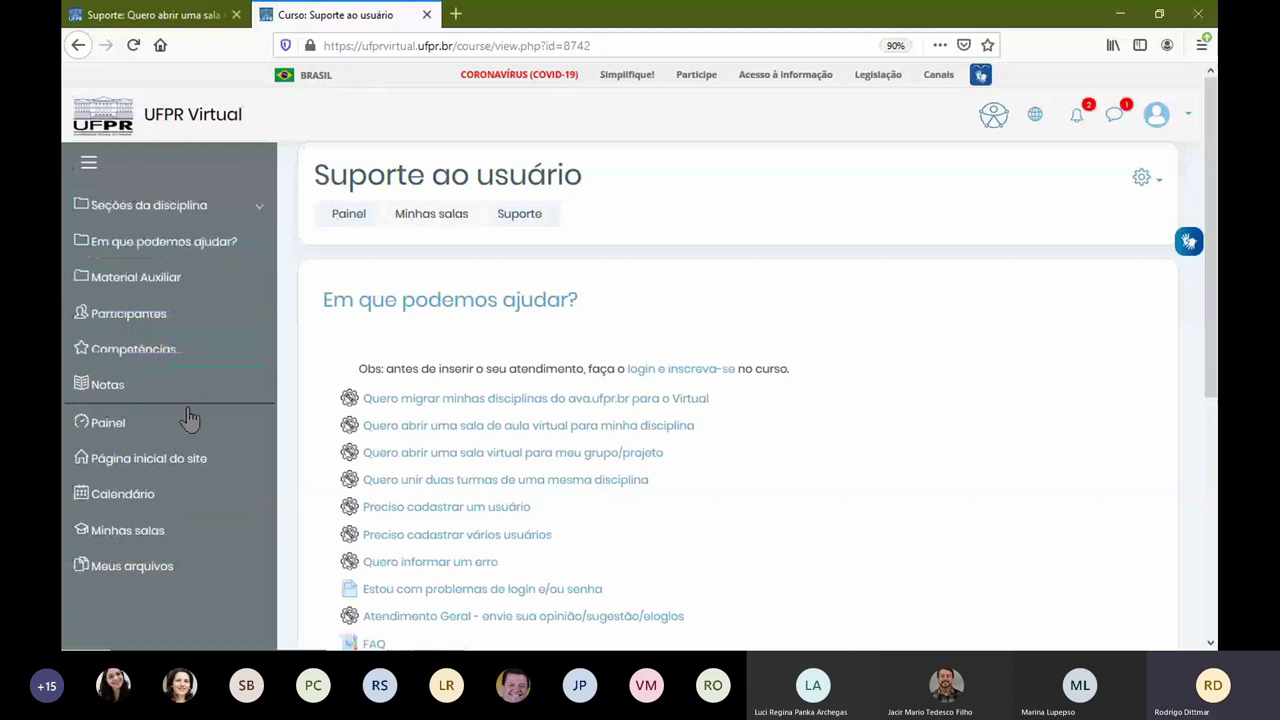
click(266, 436)
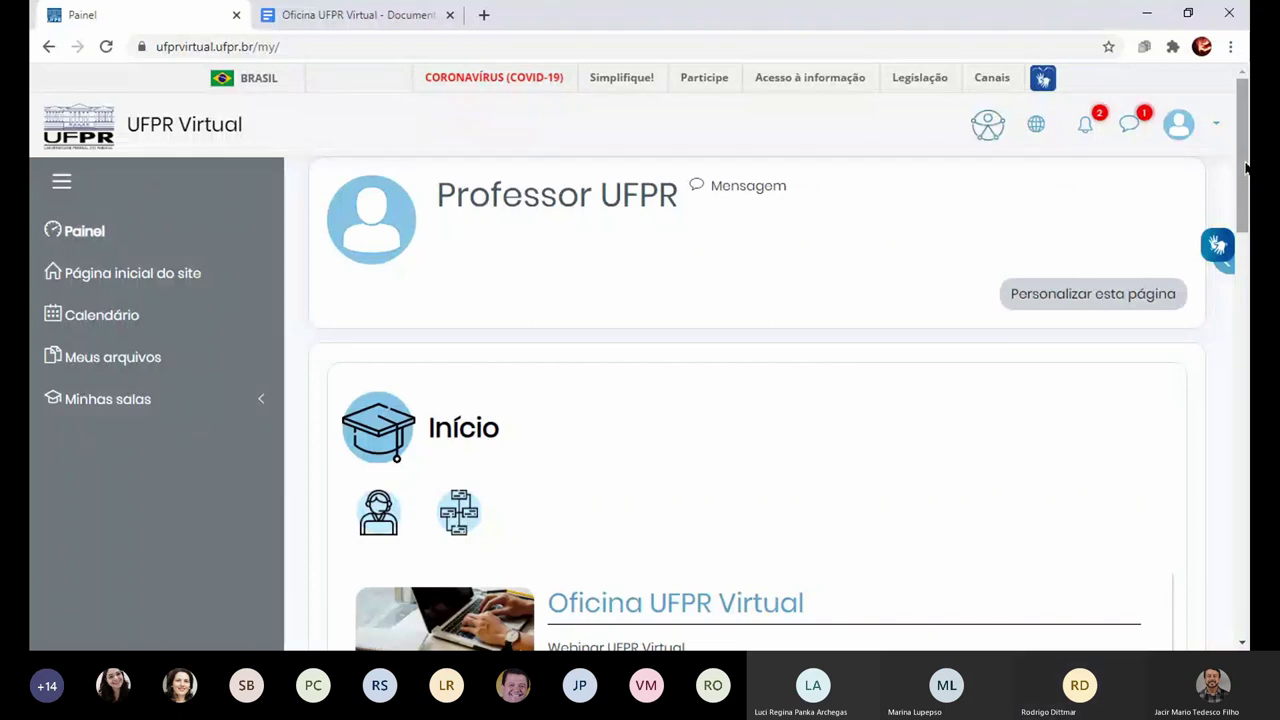
Step: Scroll up and down the Painel dashboard
scroll(1244, 172, down, 1)
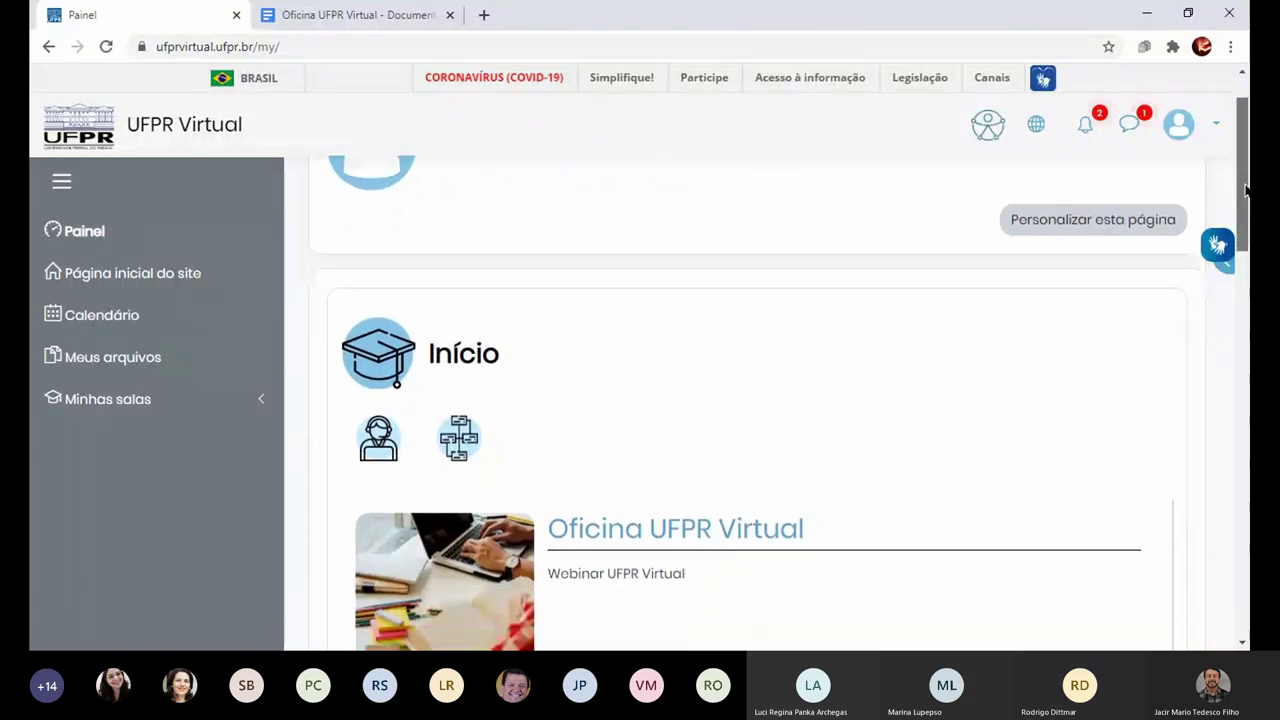
scroll(1244, 172, up, 1)
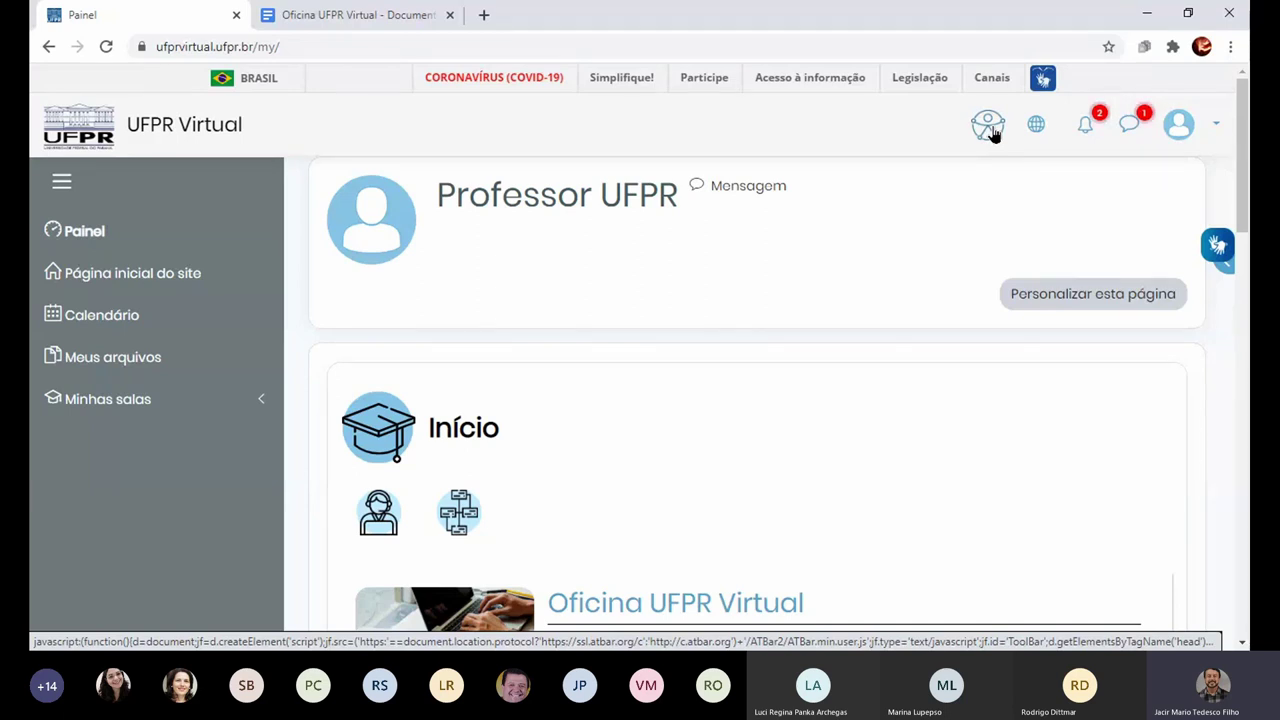
scroll(993, 134, up, 1)
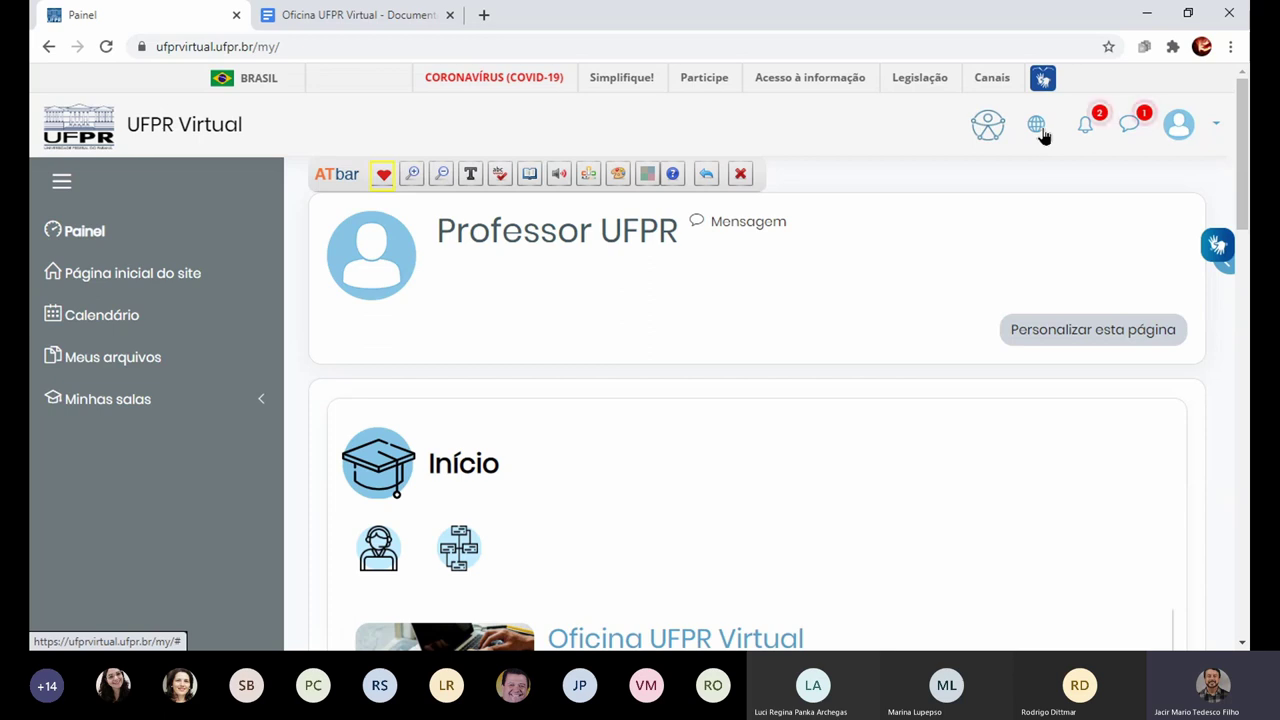
Step: Close the ATbar accessibility toolbar, then open and close the site language list
click(740, 175)
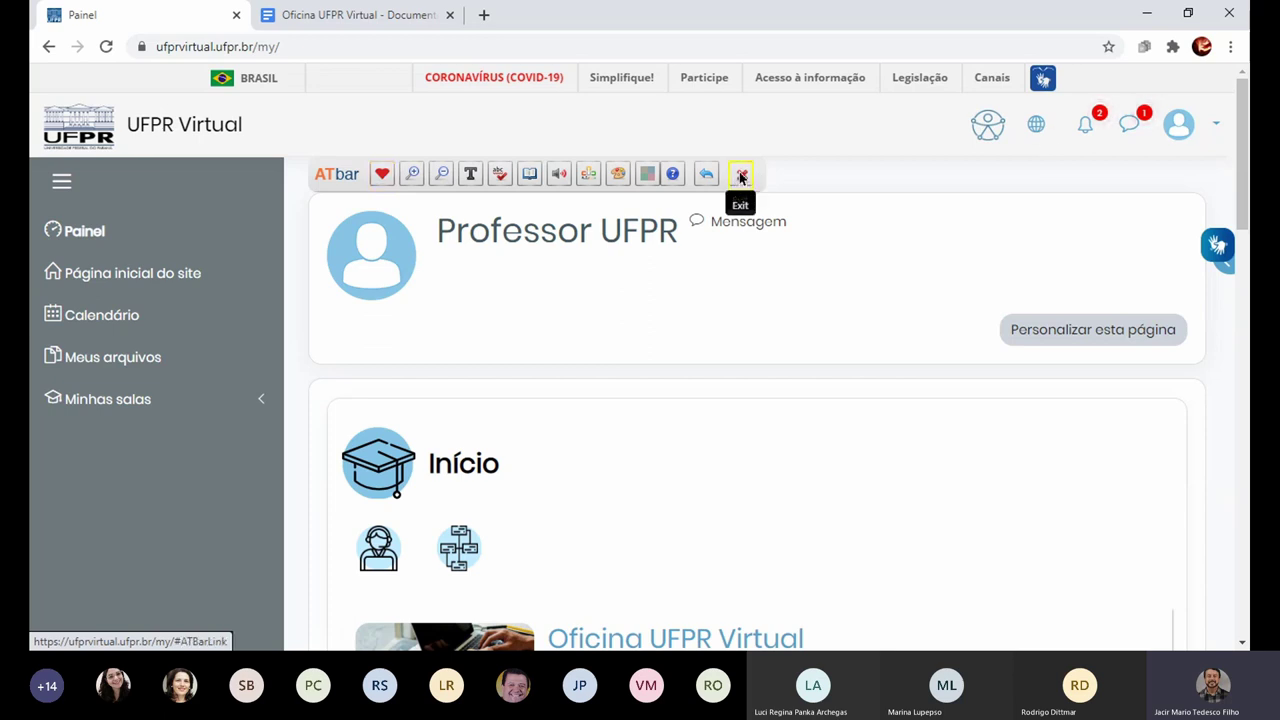
click(1036, 126)
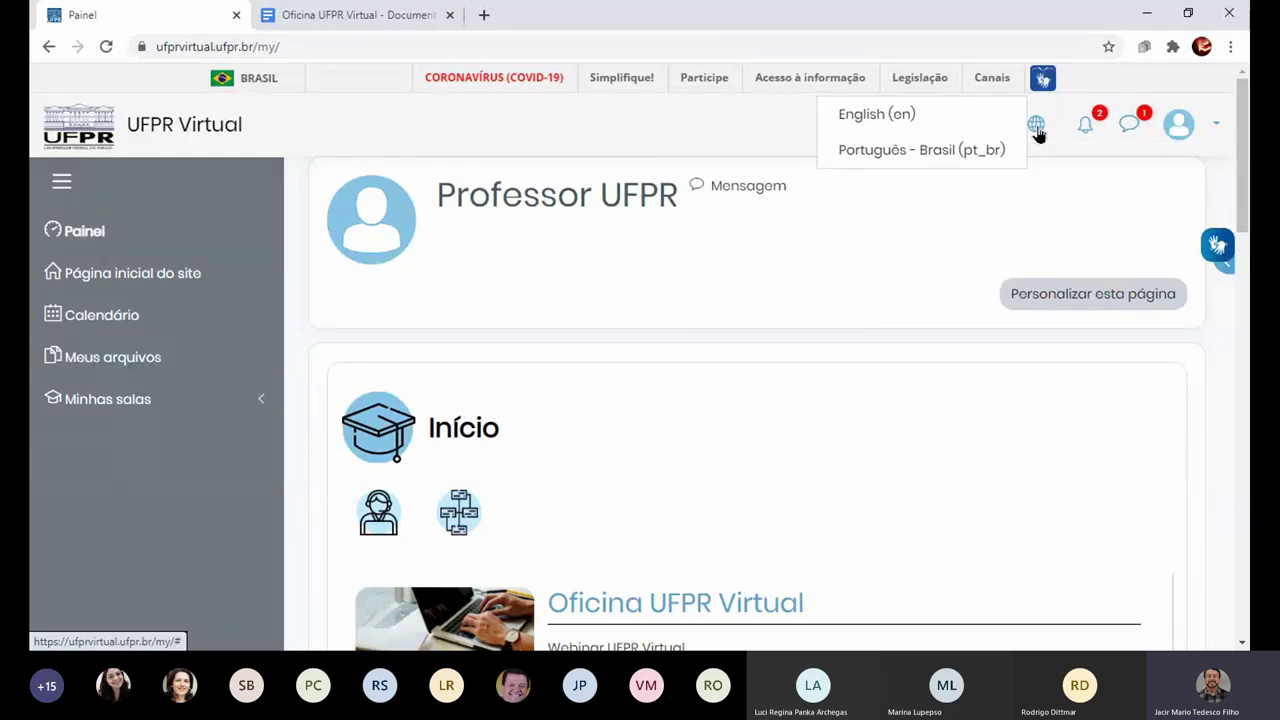
click(1037, 129)
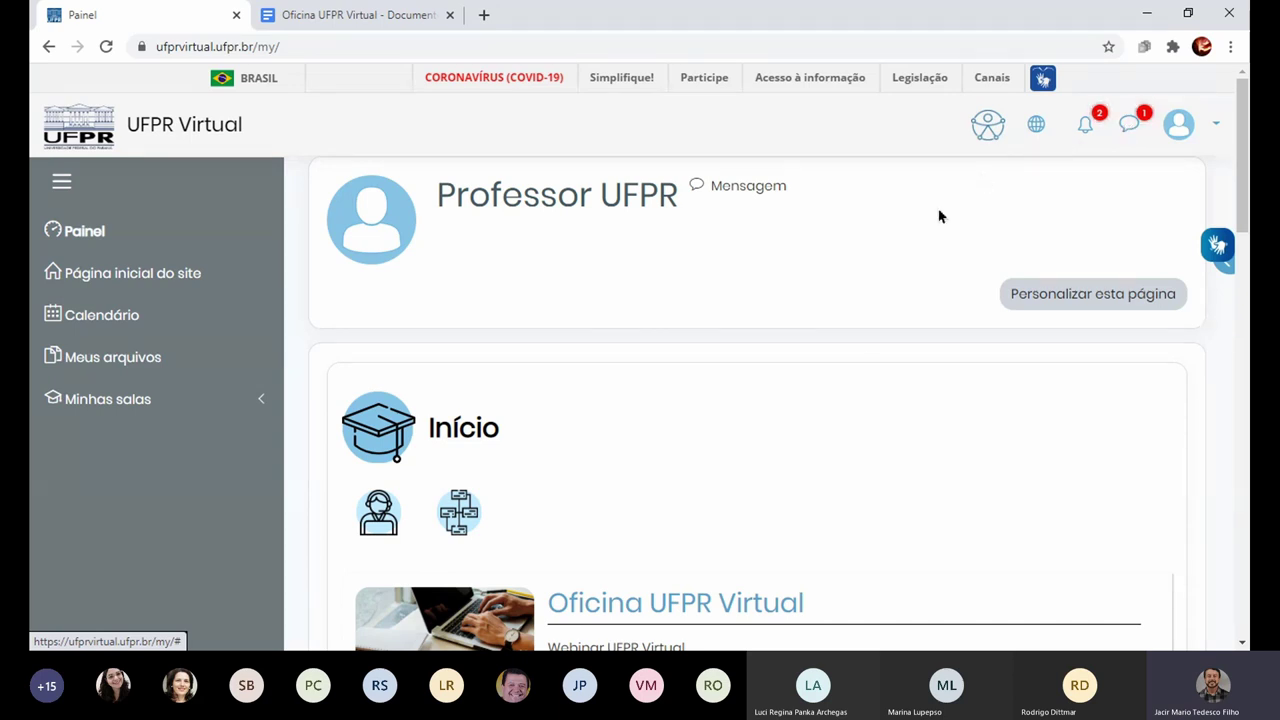
drag(1247, 182, 1247, 199)
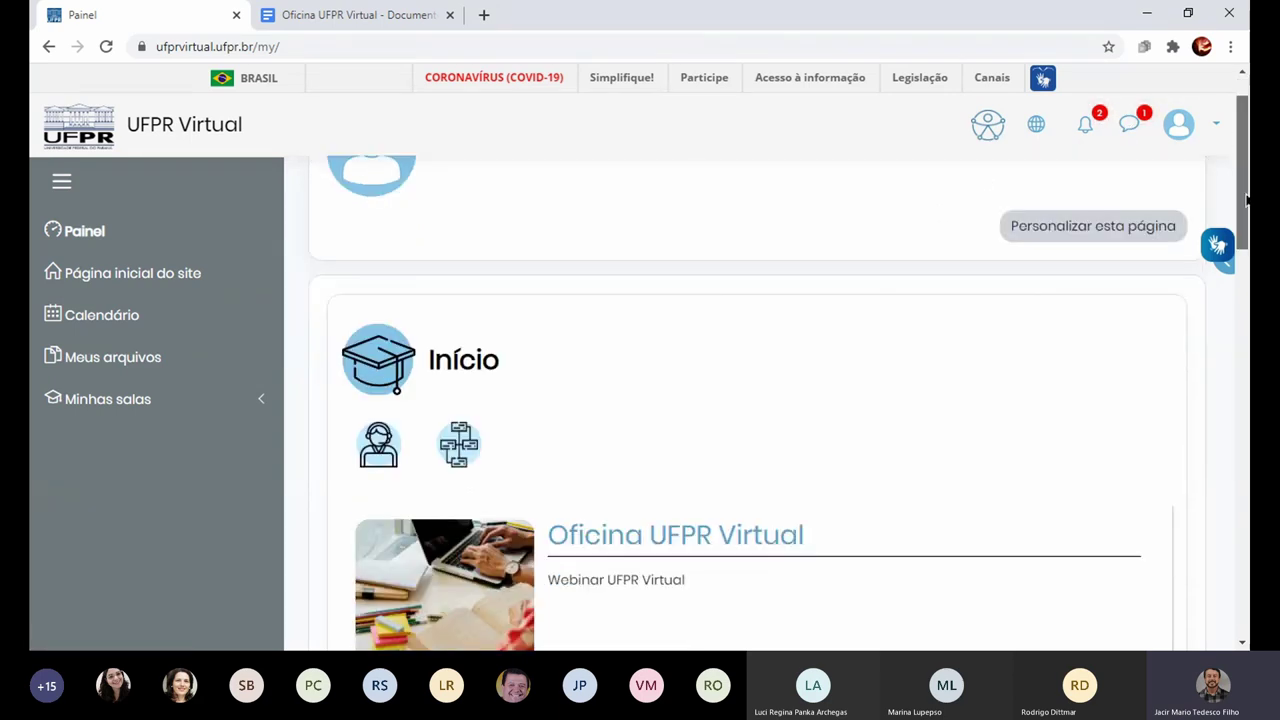
Step: Open the account menu, then open the Oficina UFPR Virtual course card
click(1218, 130)
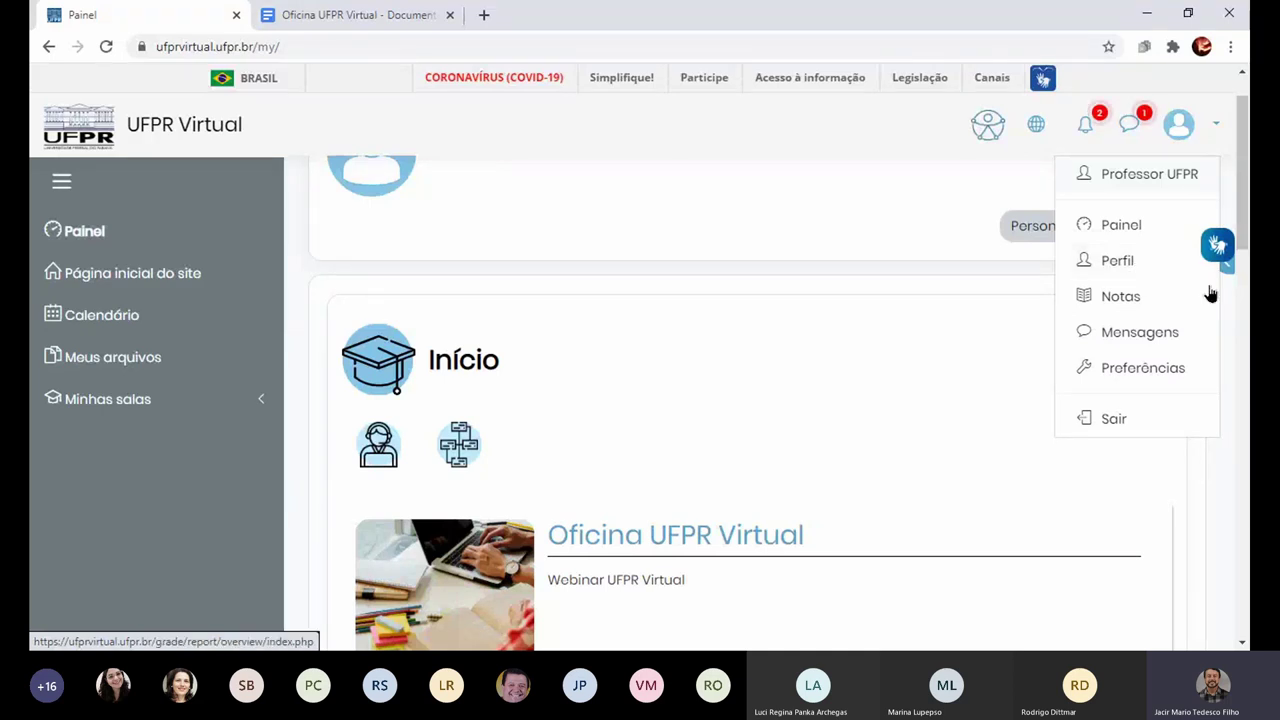
scroll(648, 332, down, 2)
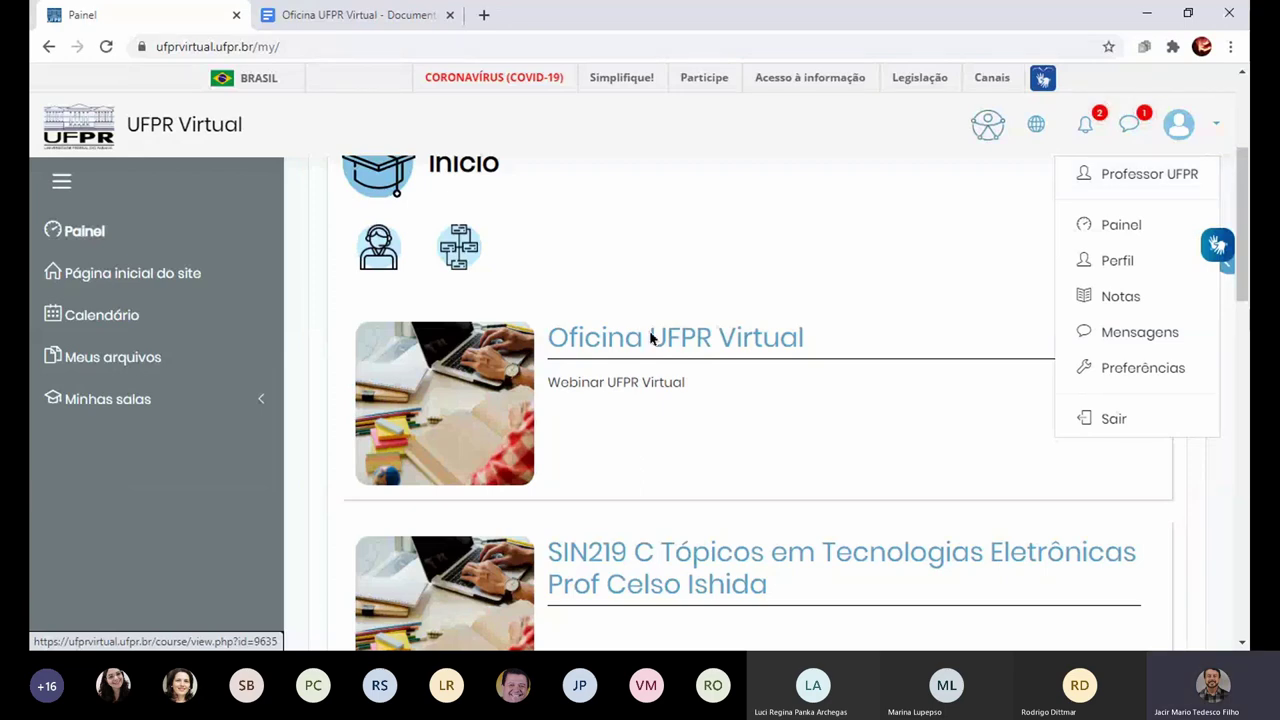
click(650, 337)
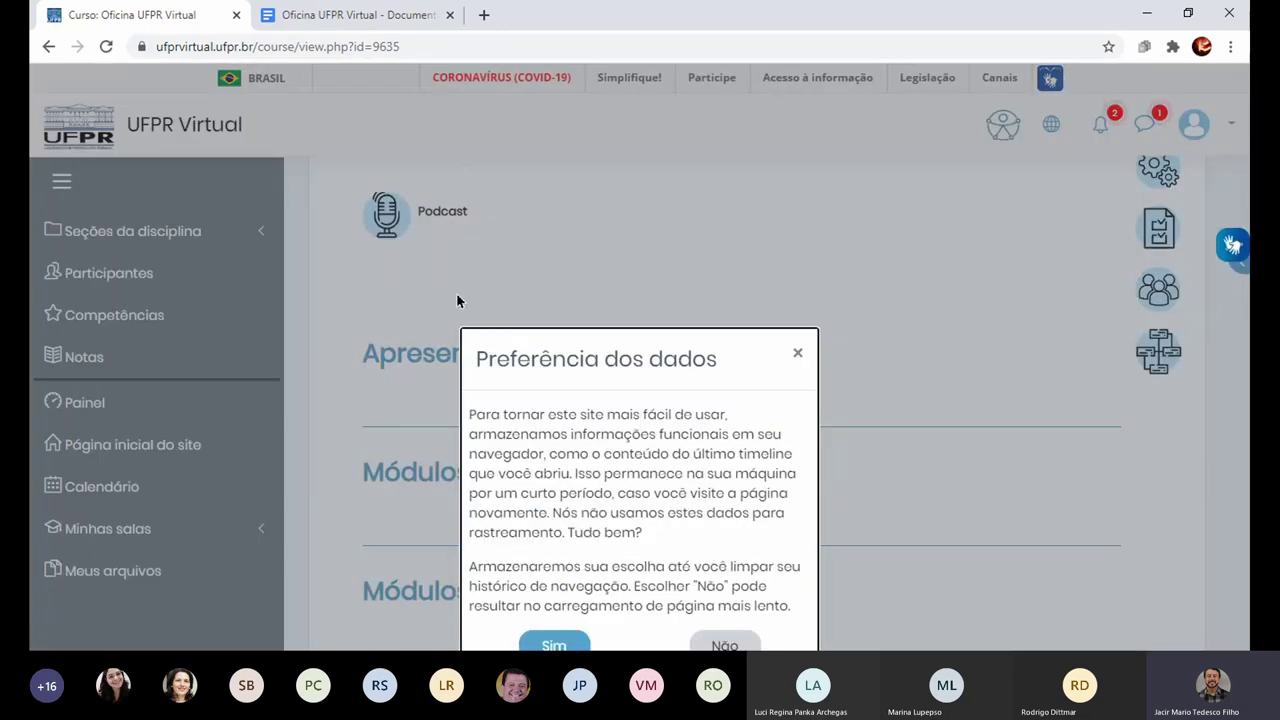
Step: Dismiss the data preference notice and browse the course's Participantes list of six users
click(797, 353)
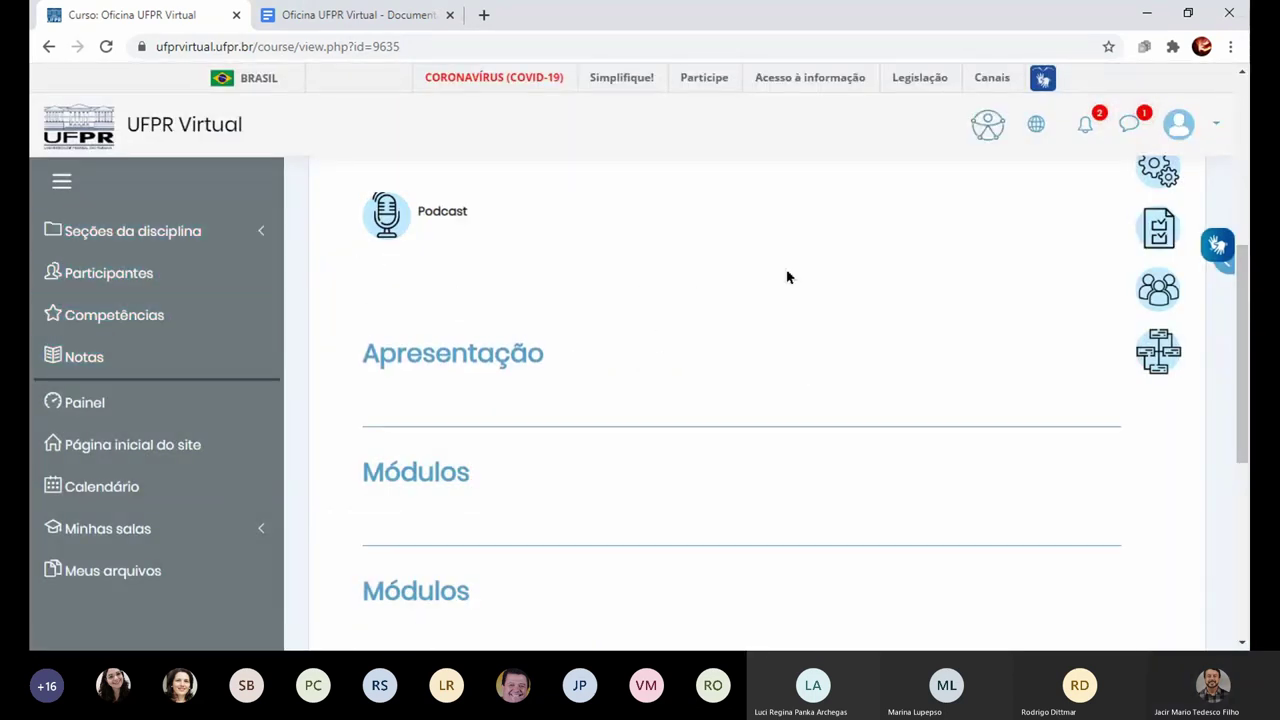
click(137, 280)
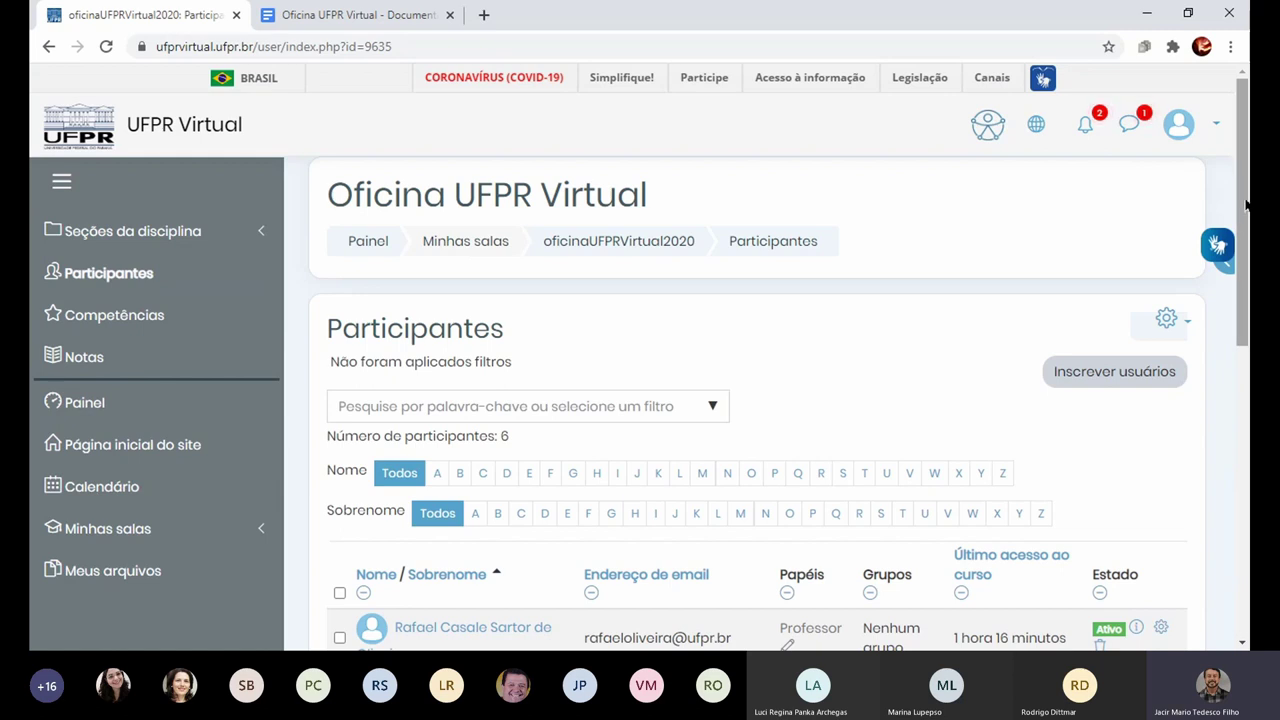
scroll(1247, 207, down, 3)
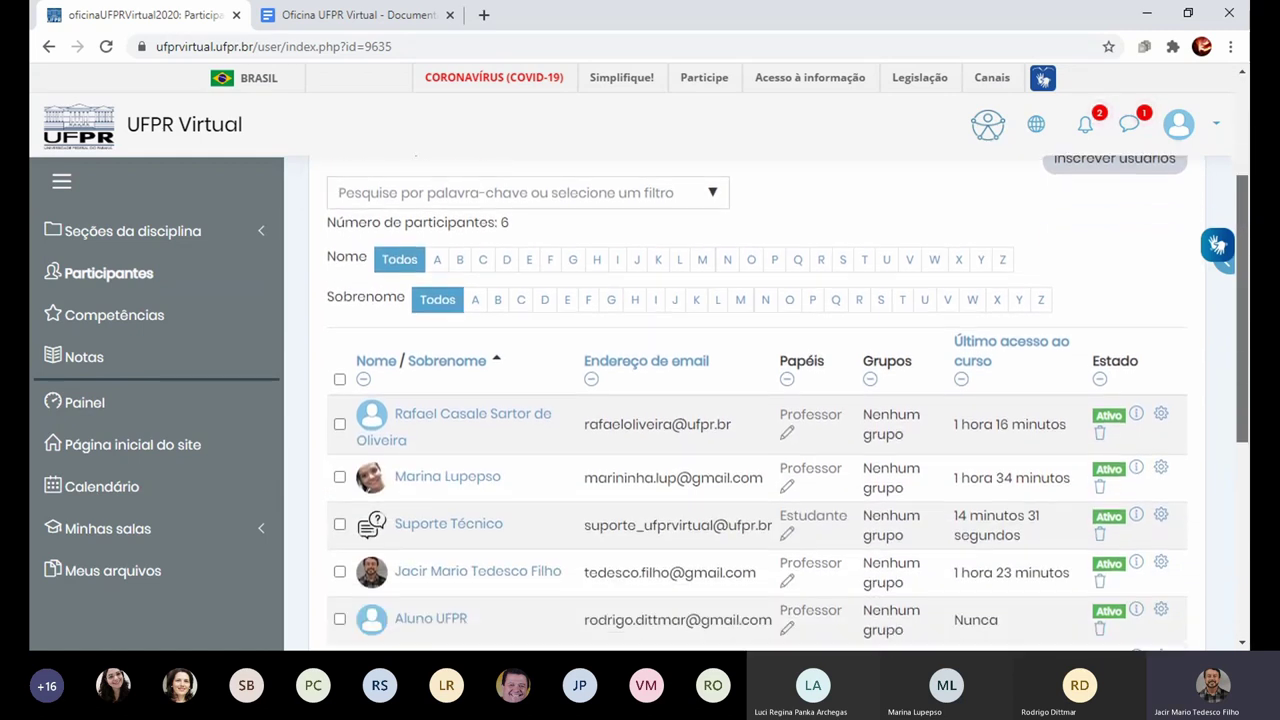
scroll(780, 400, down, 1)
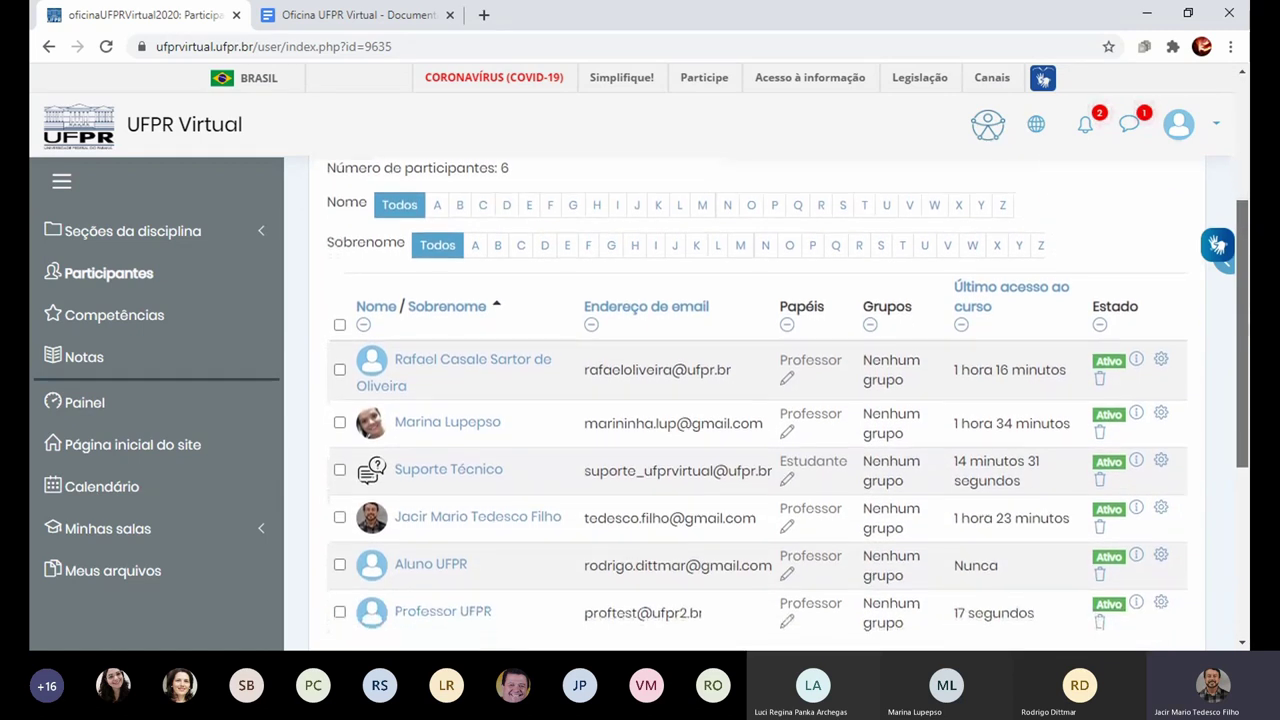
scroll(760, 420, down, 2)
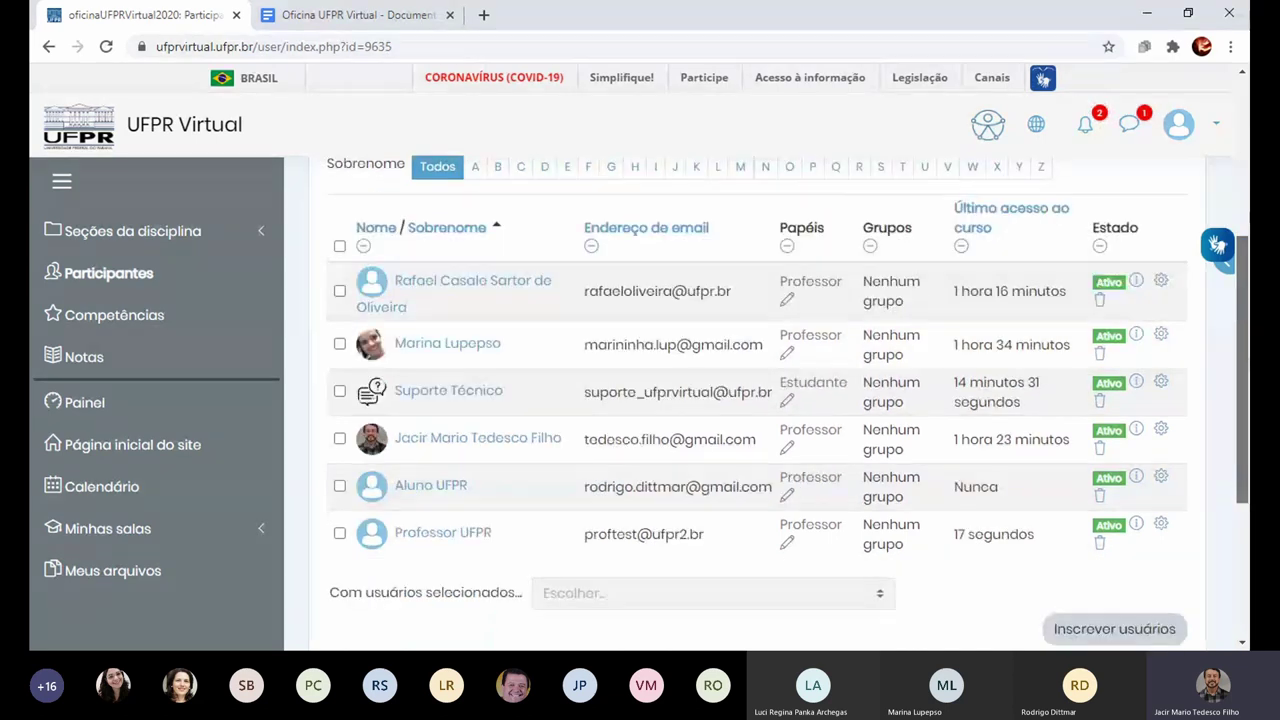
scroll(760, 400, down, 1)
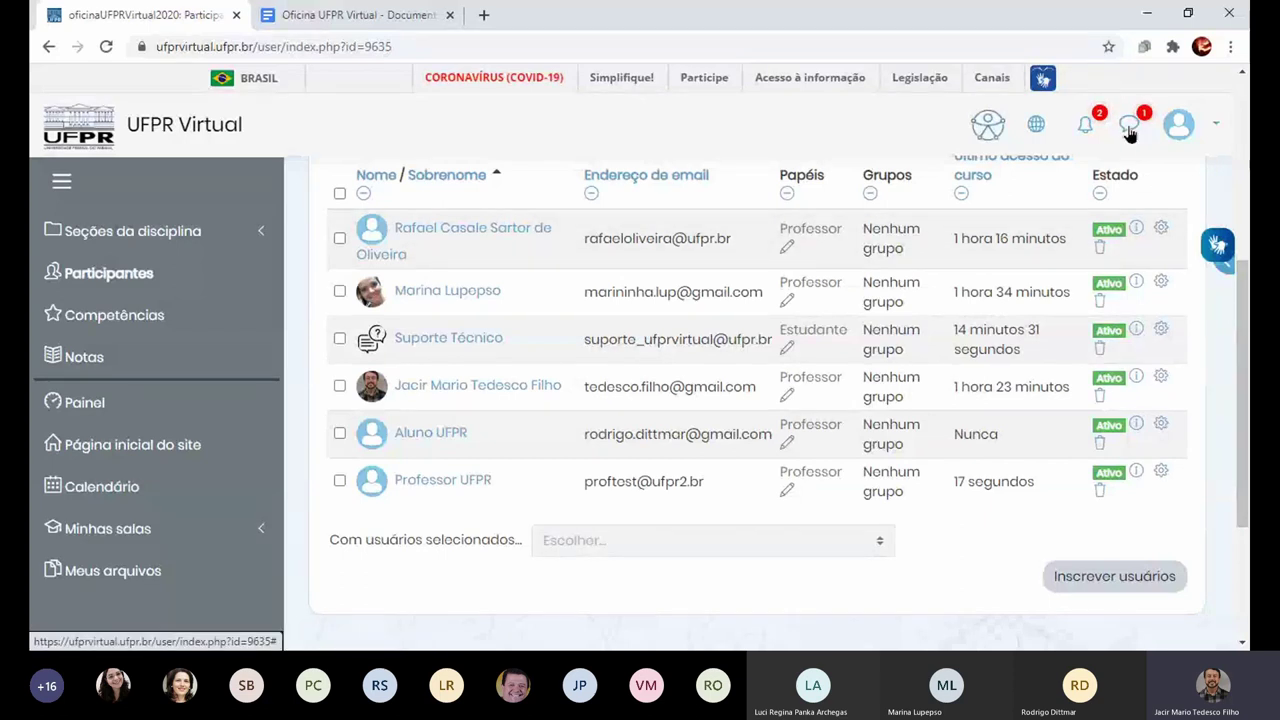
Step: Open the messaging panel, search for a participant by name, then return to contacts
click(1130, 130)
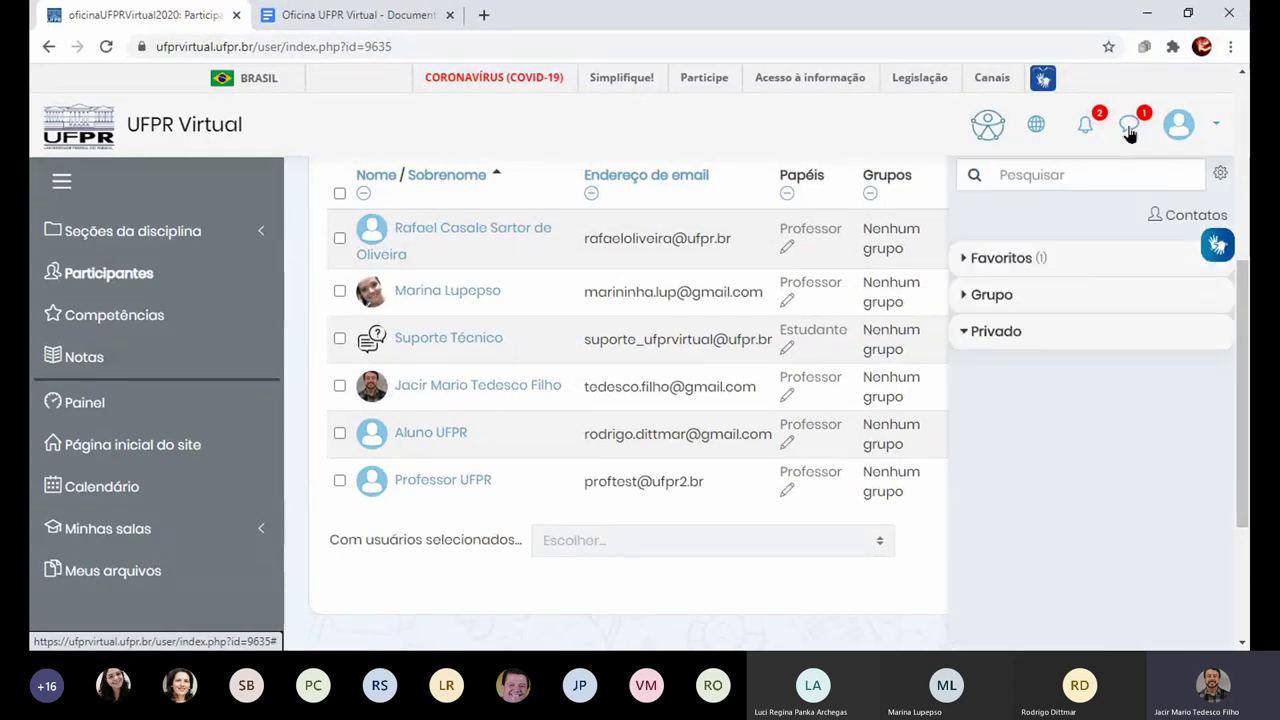
click(1100, 170)
text(m)
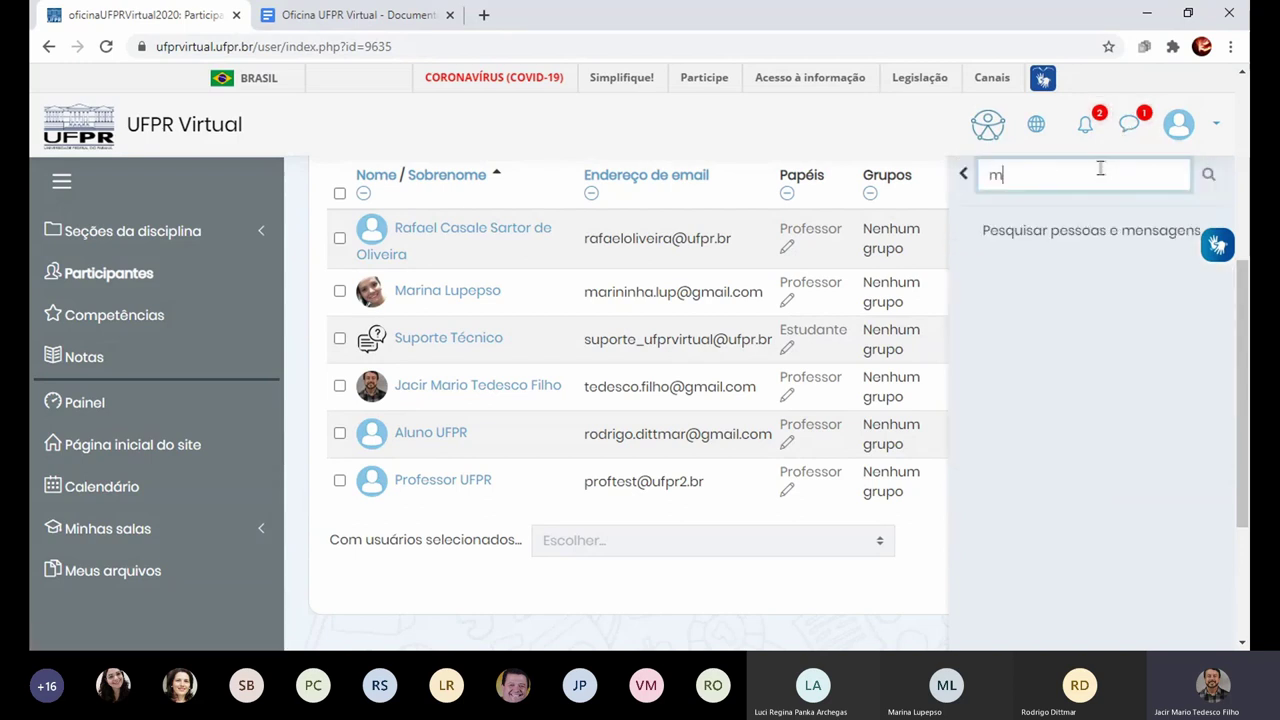
text(arina)
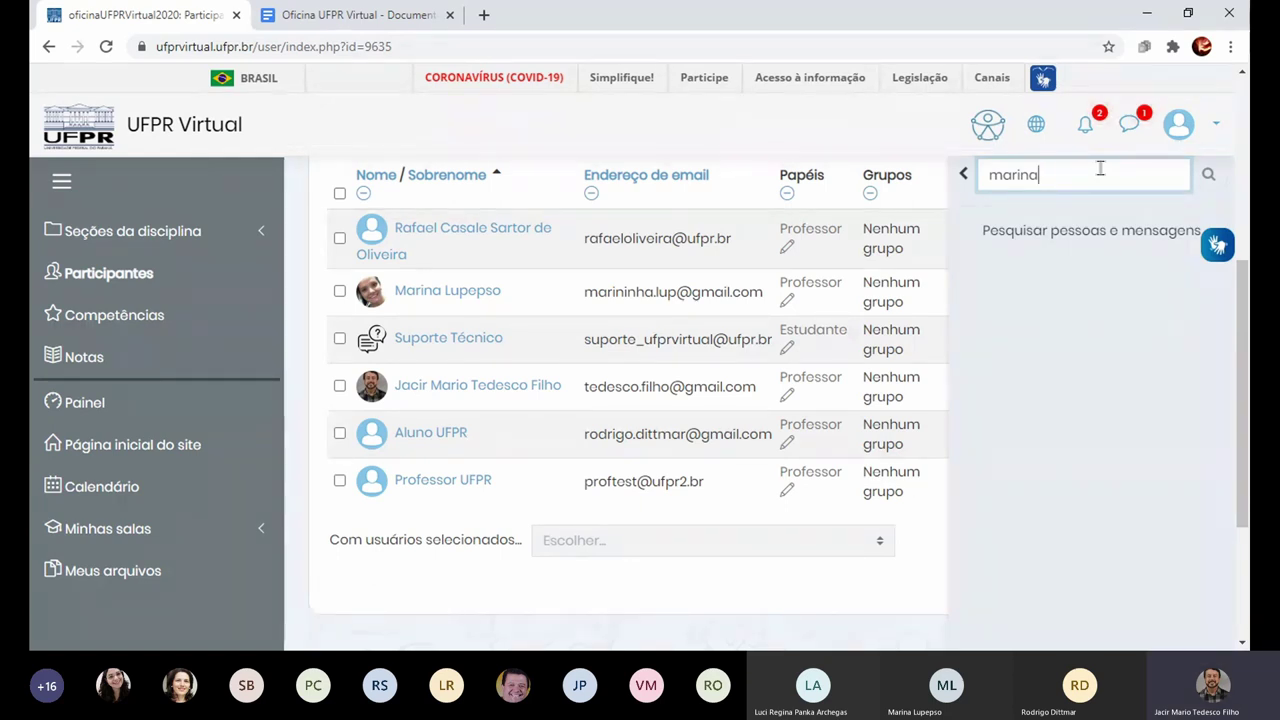
click(961, 178)
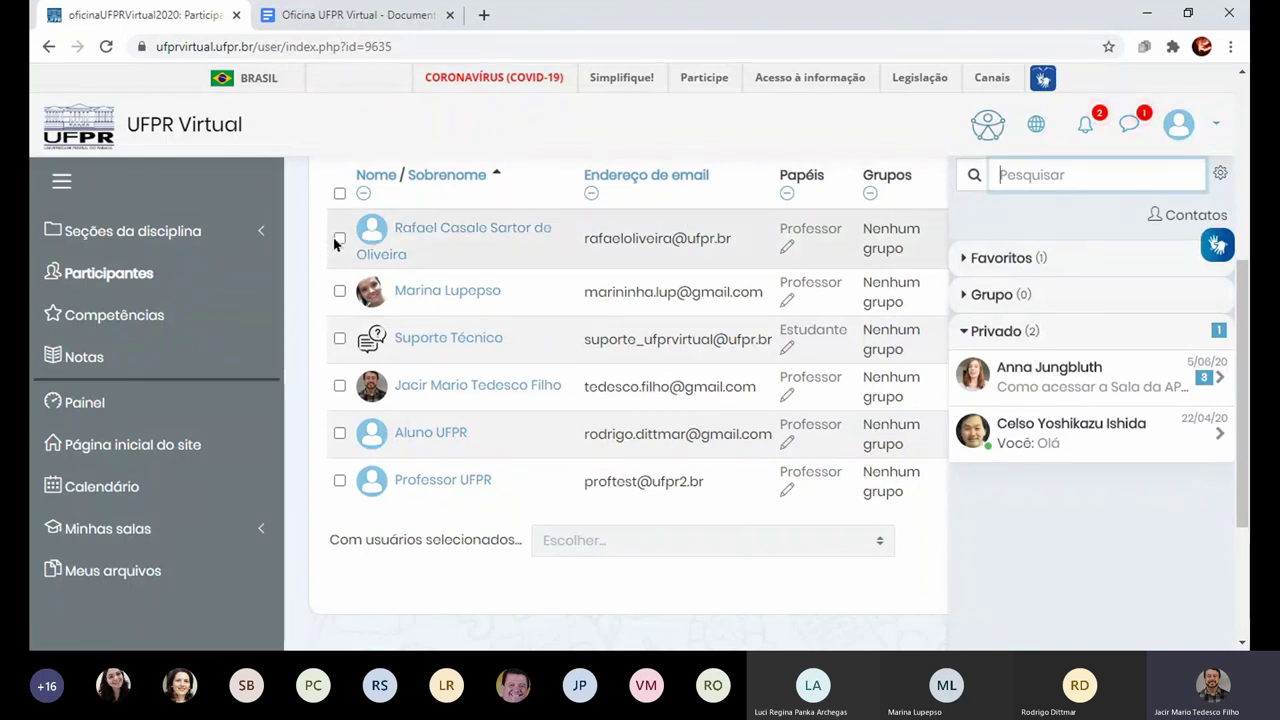
Step: Select all six participants and choose to send them a message
click(339, 239)
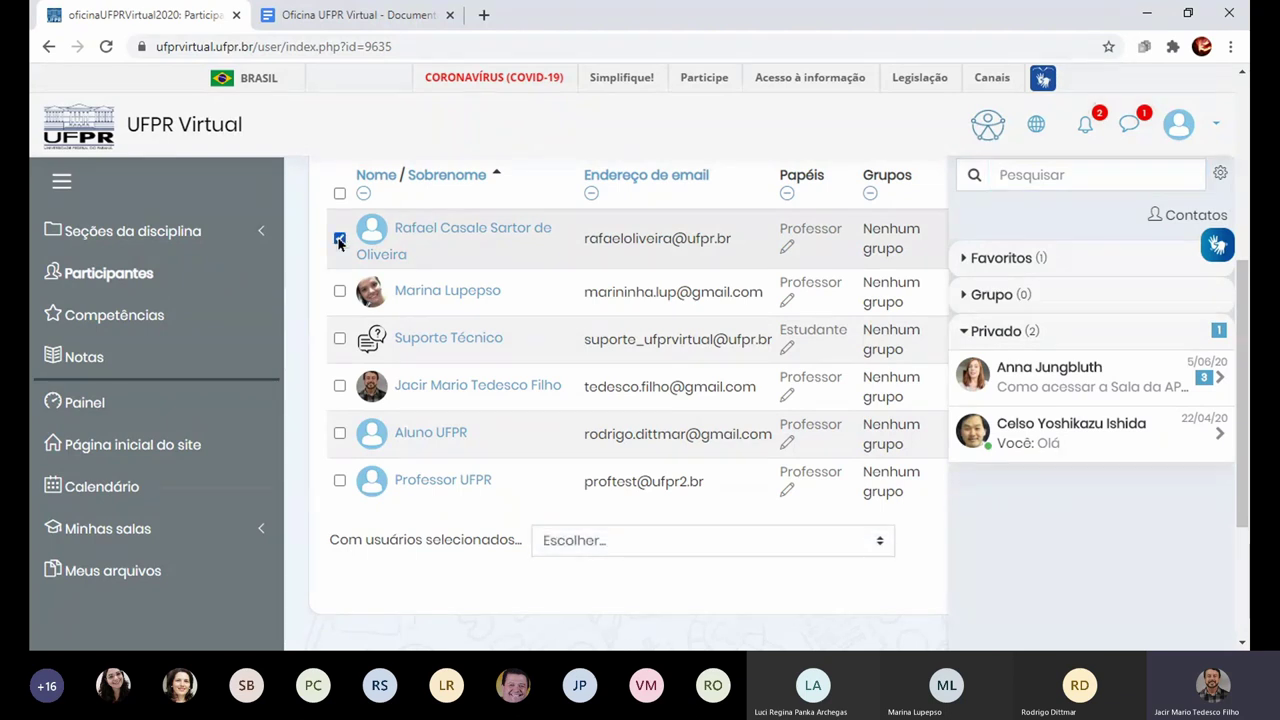
click(340, 291)
click(340, 433)
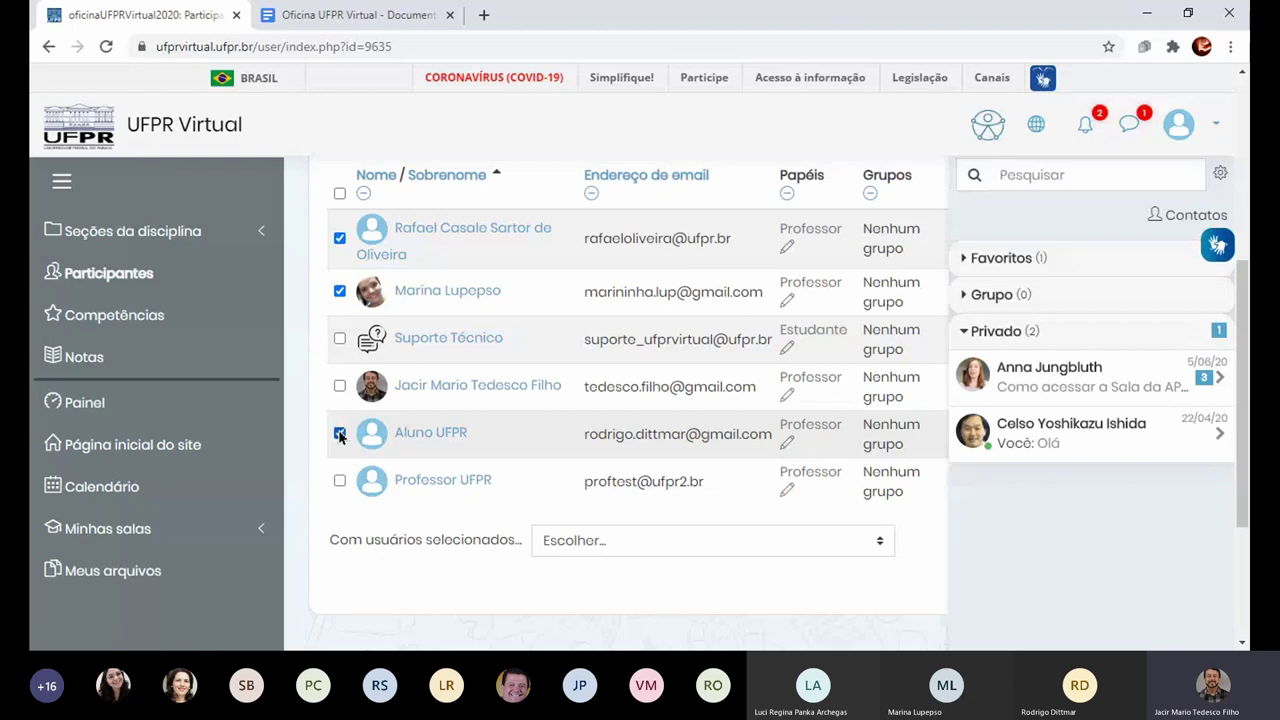
click(340, 194)
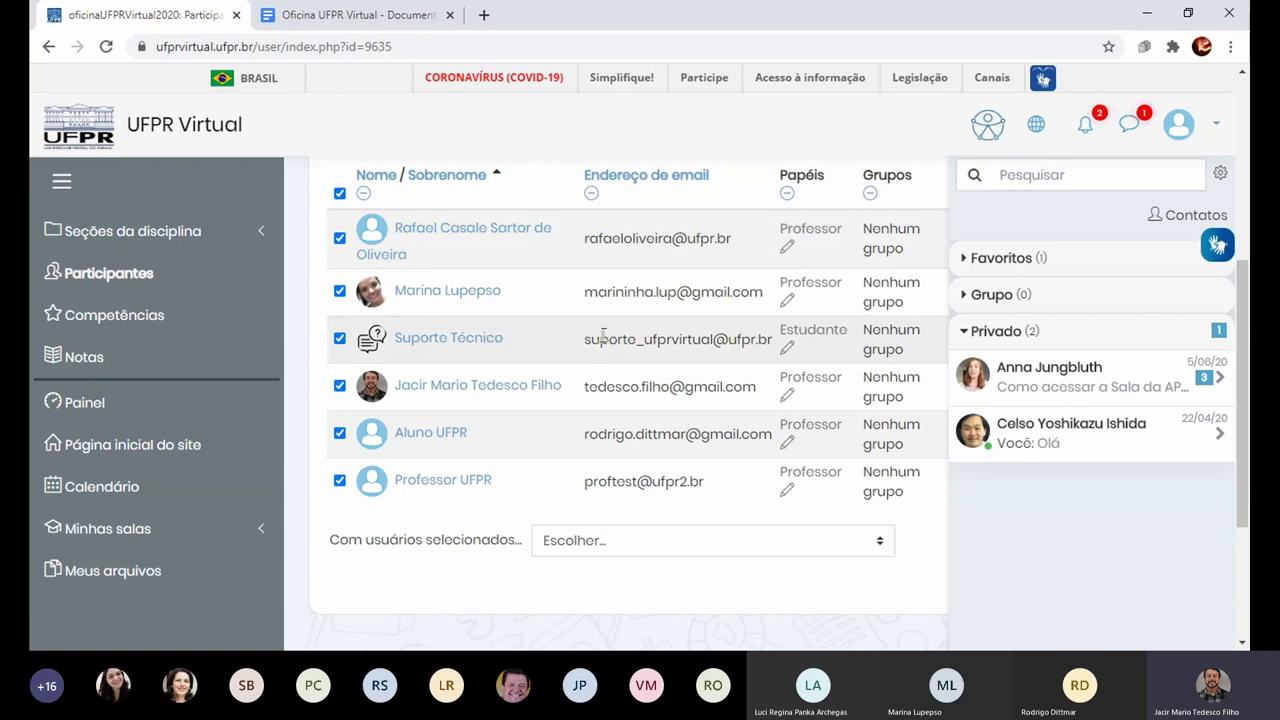
drag(331, 541, 524, 545)
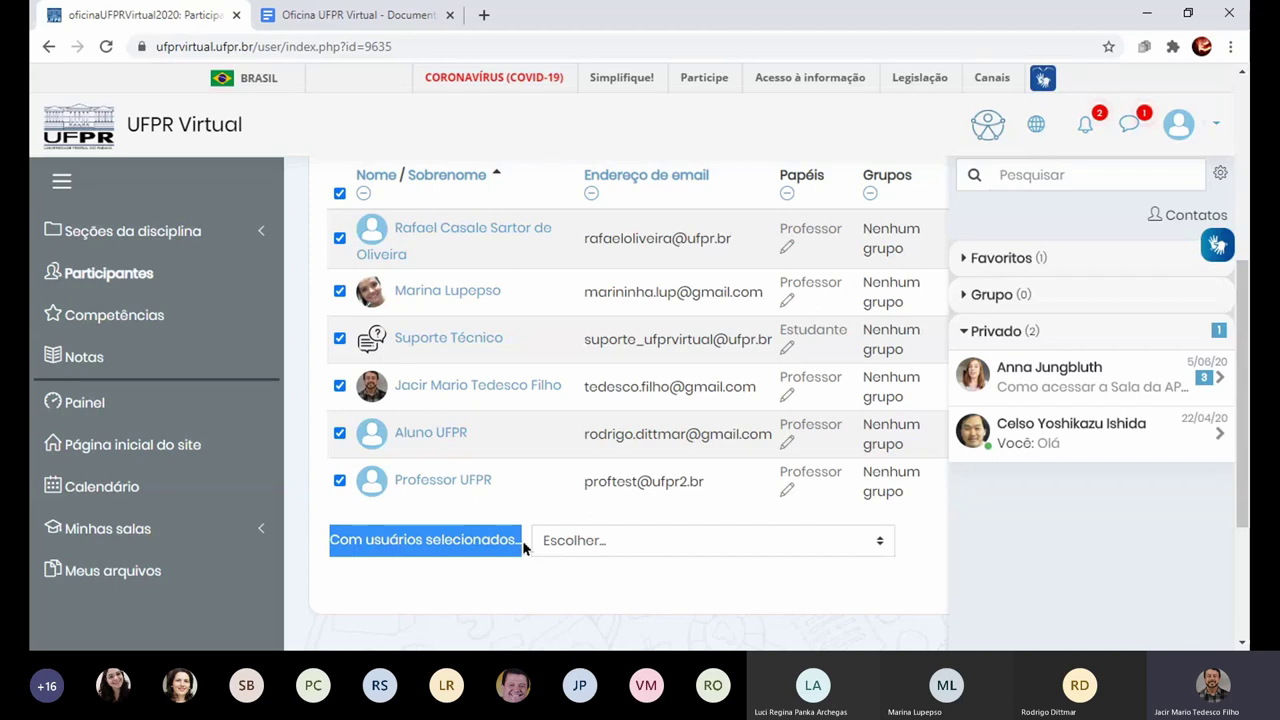
click(840, 544)
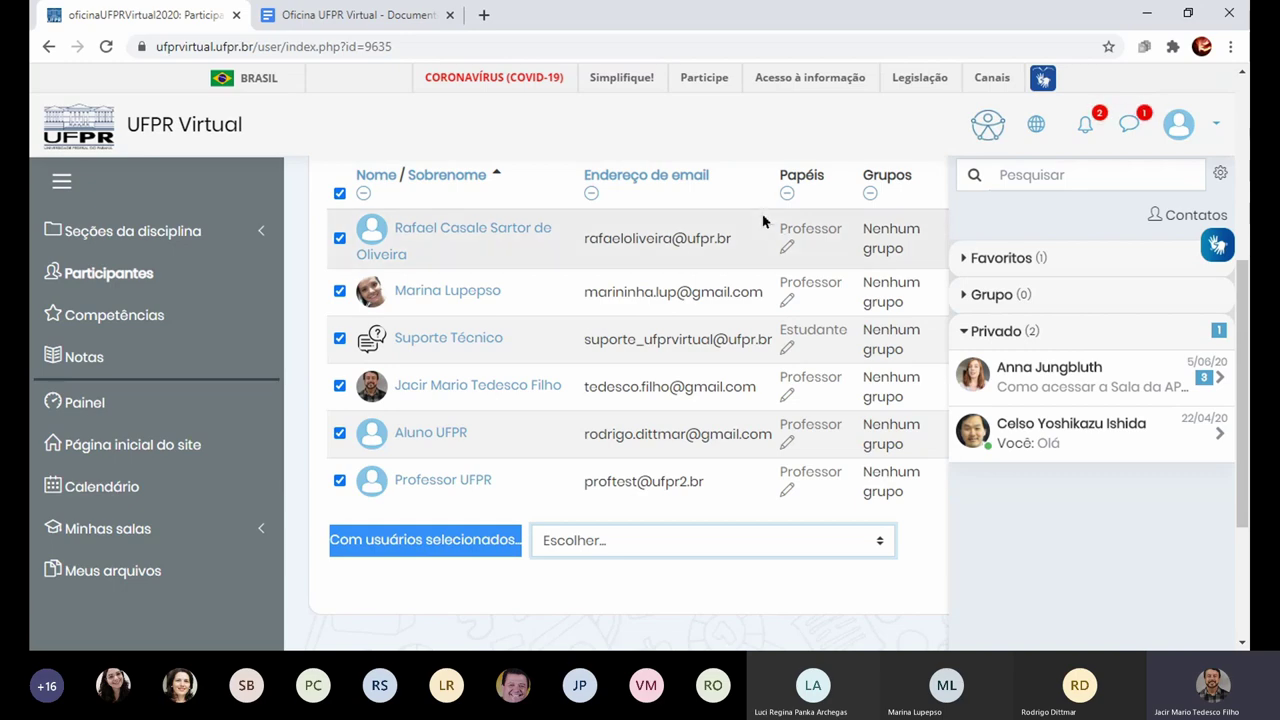
key(Down)
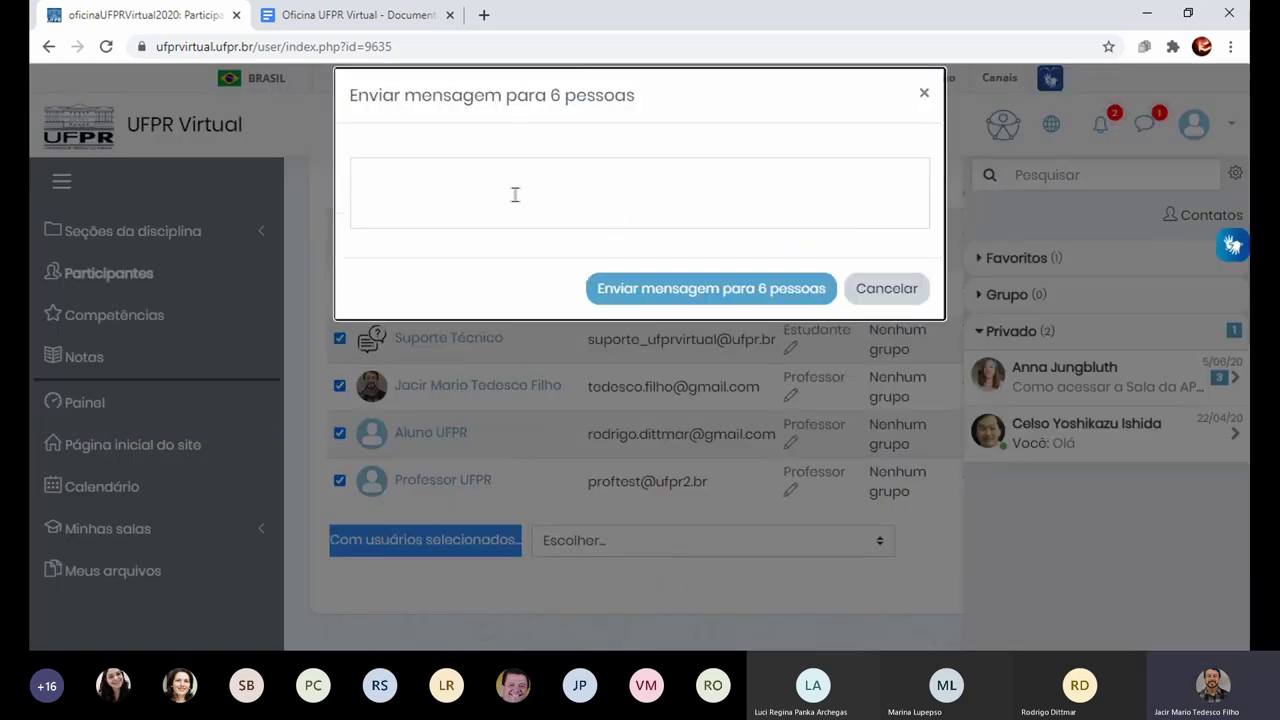
Step: Cancel the 'Enviar mensagem para 6 pessoas' dialog without sending anything
click(509, 191)
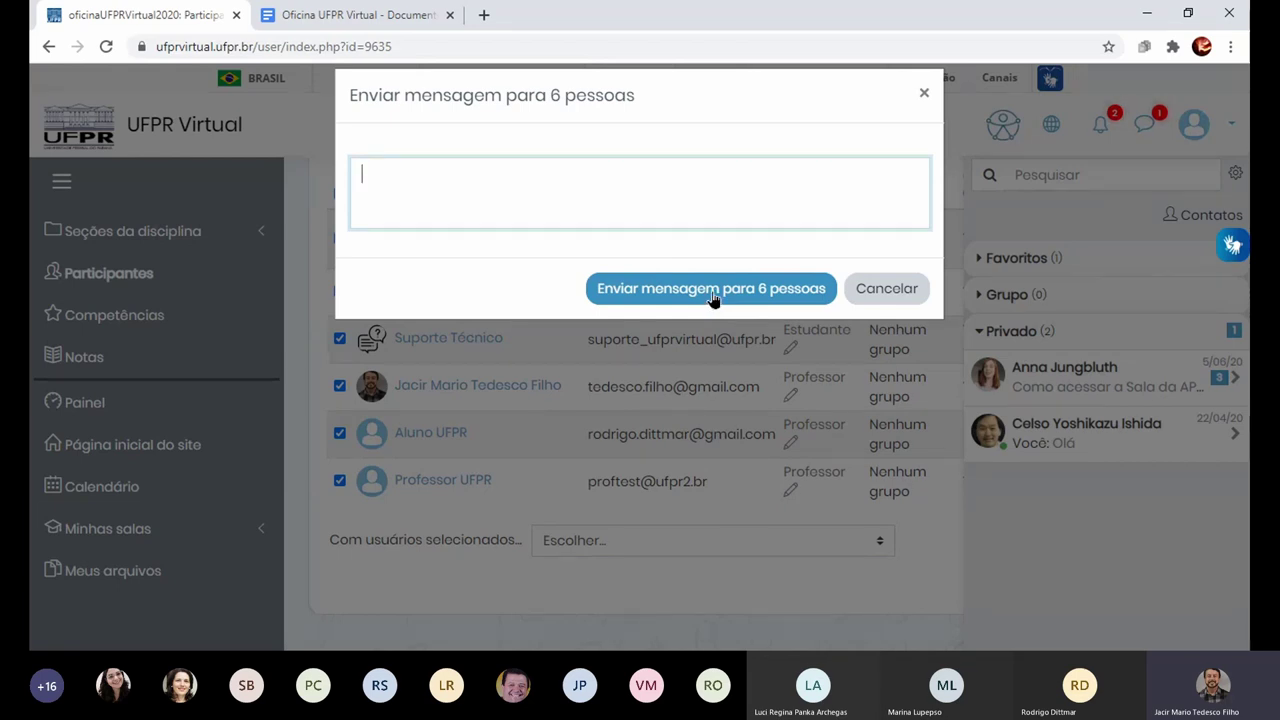
click(690, 100)
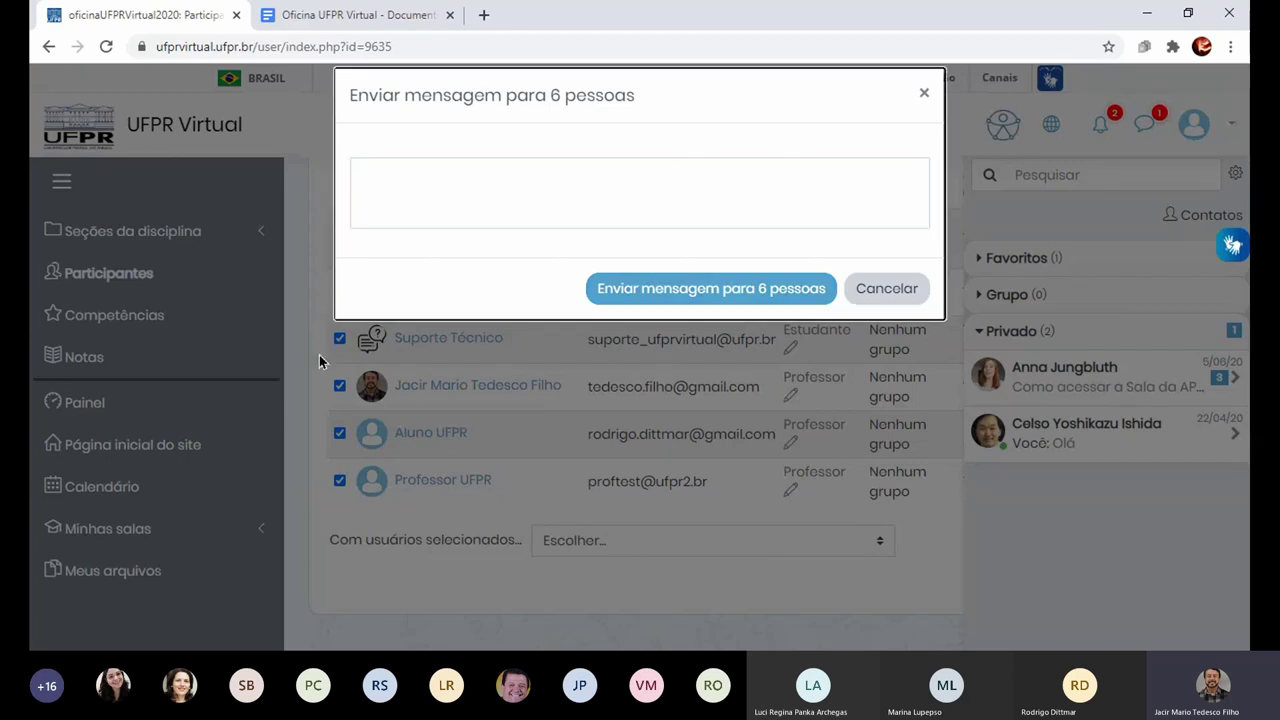
click(886, 290)
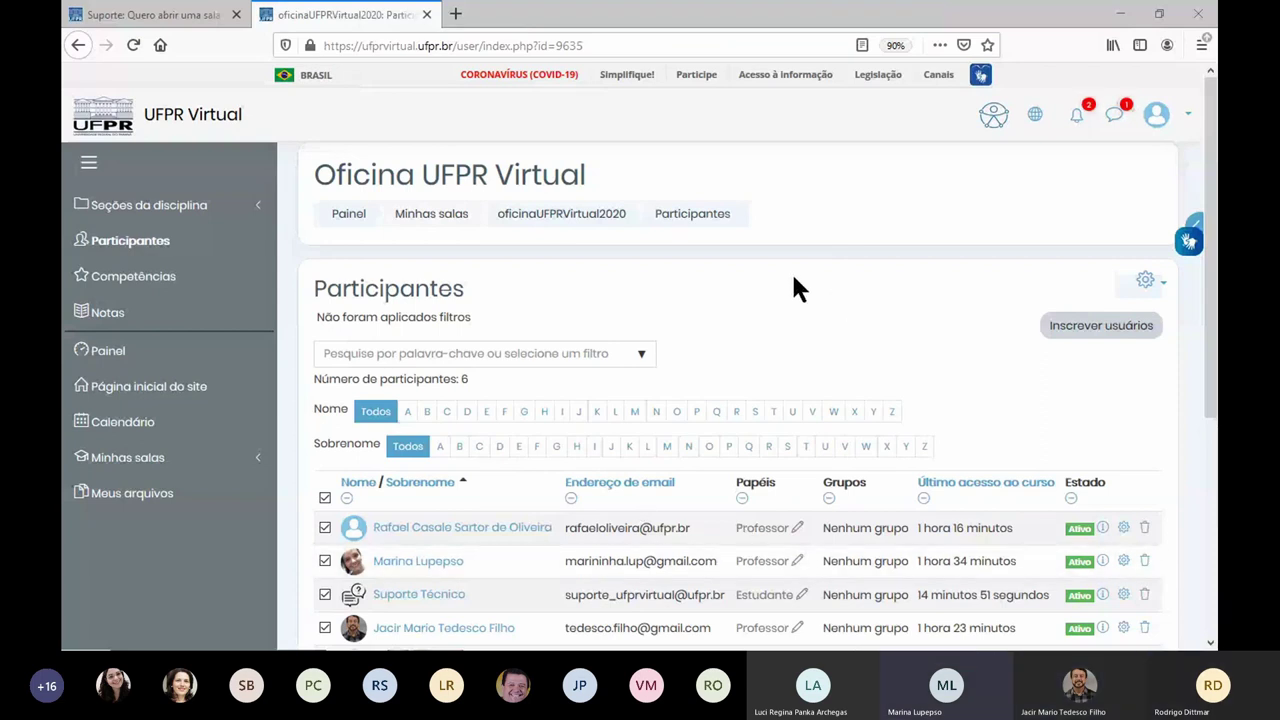
Step: Reload Participantes, return to the Painel dashboard, and briefly switch to another window
click(176, 256)
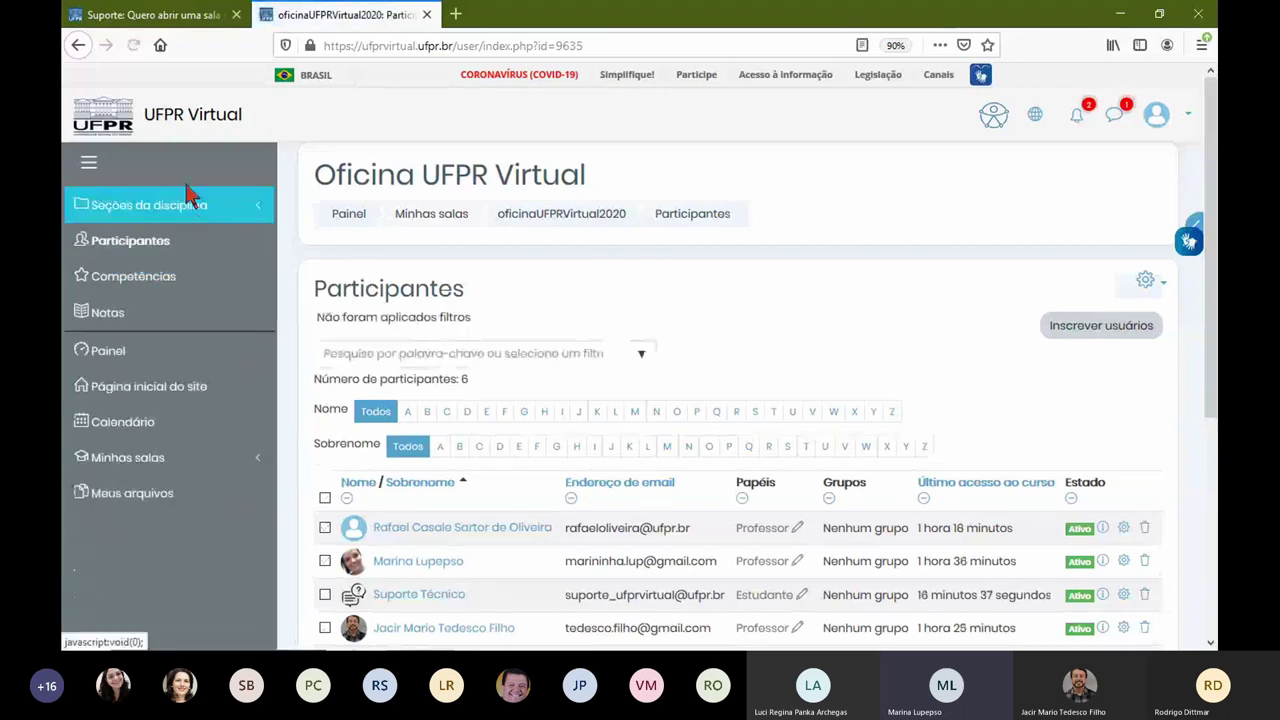
click(166, 355)
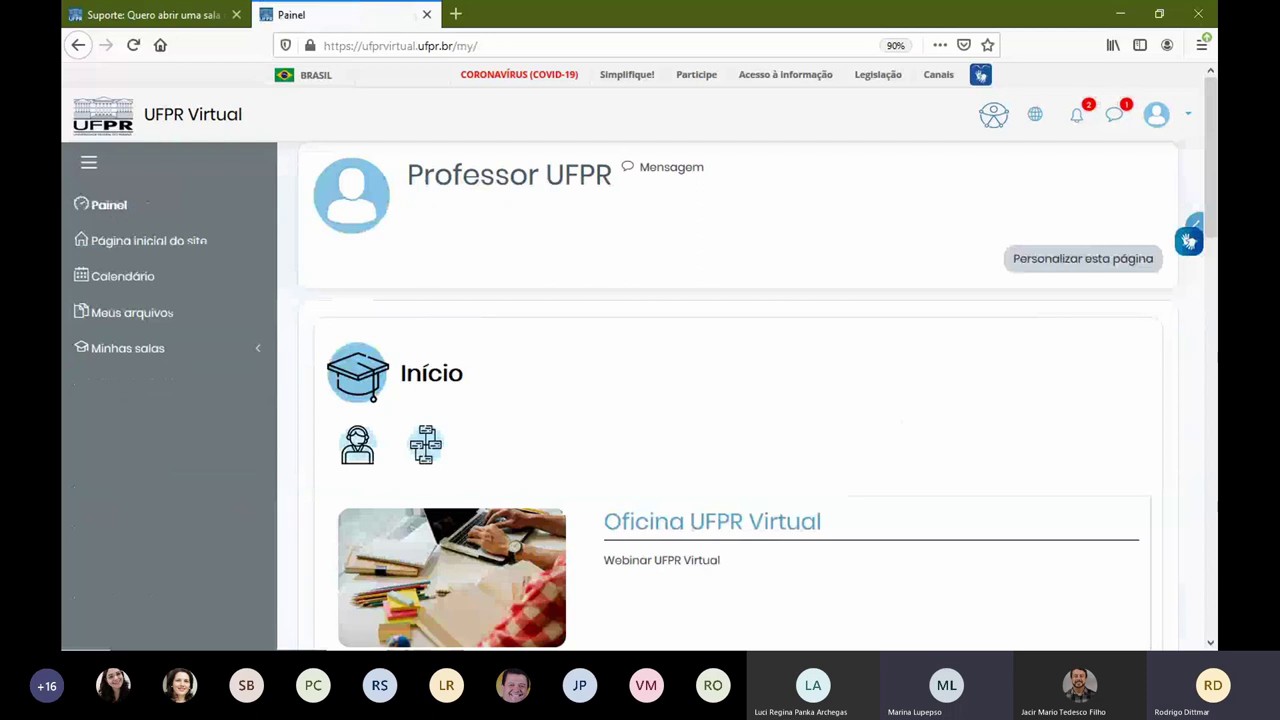
key(alt+Tab)
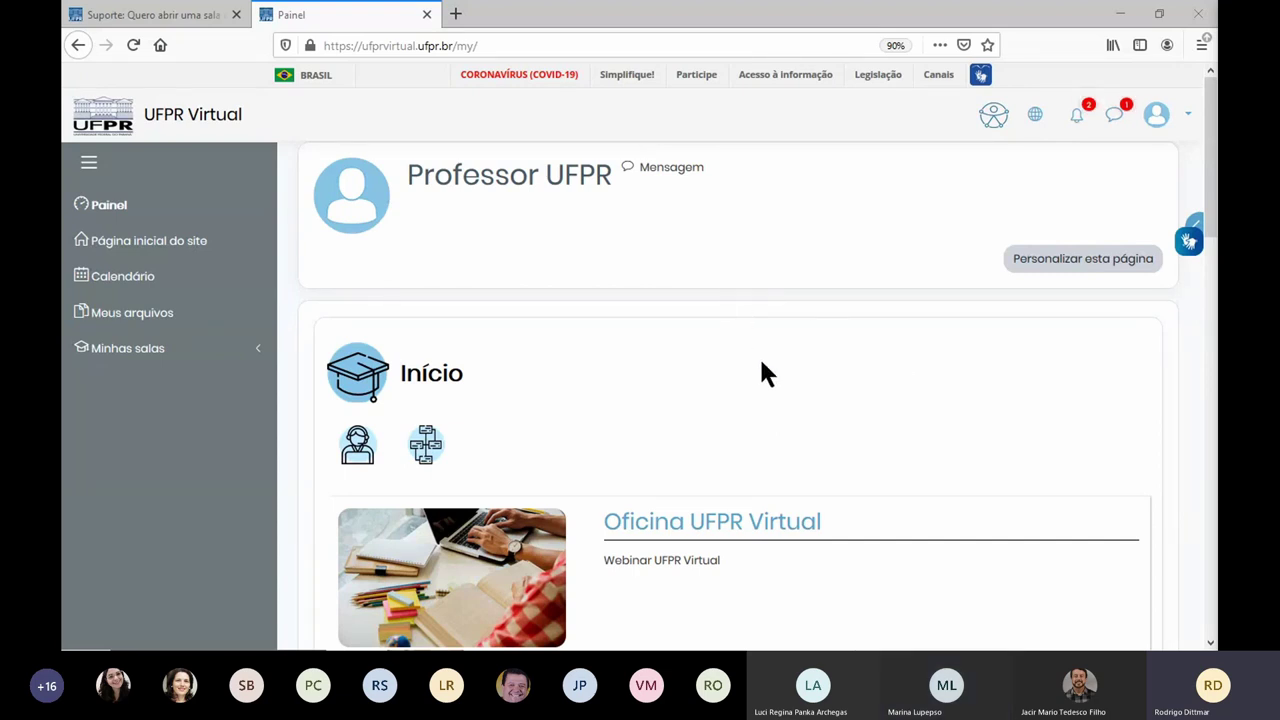
Step: Open Oficina UFPR Virtual and its Editar configurações page from the course administration menu
scroll(765, 318, down, 4)
click(710, 286)
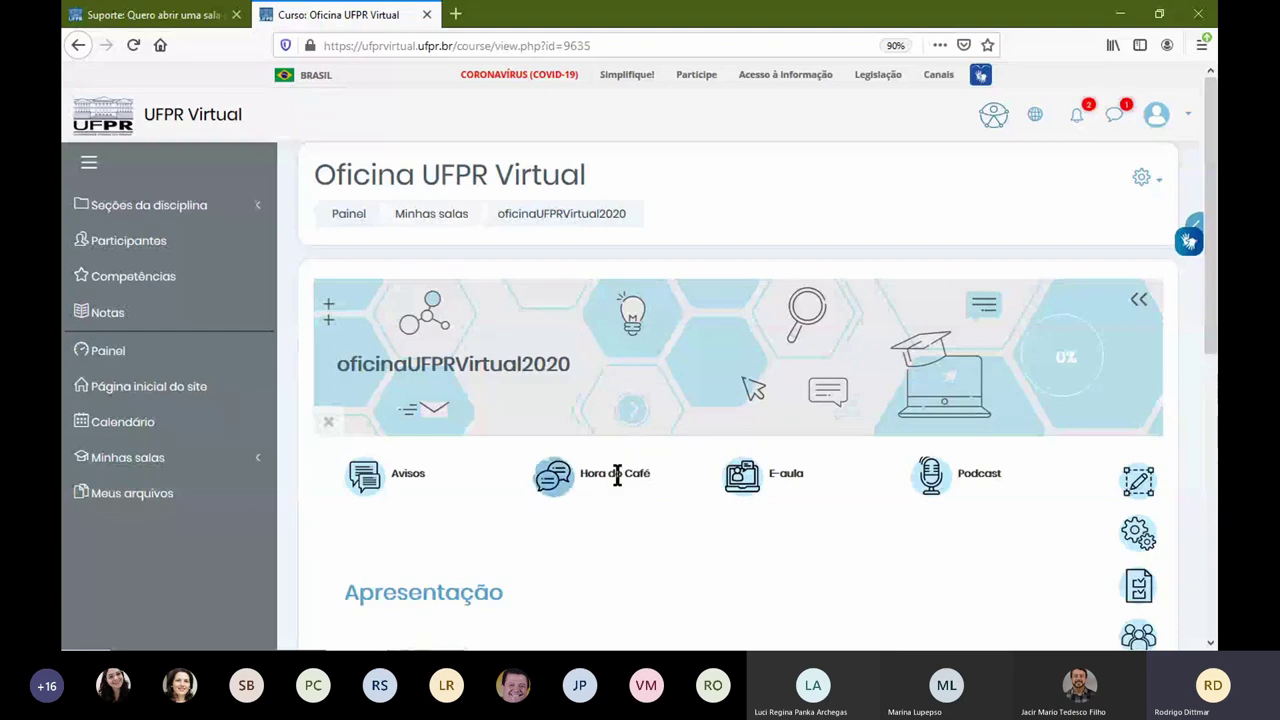
scroll(562, 441, down, 3)
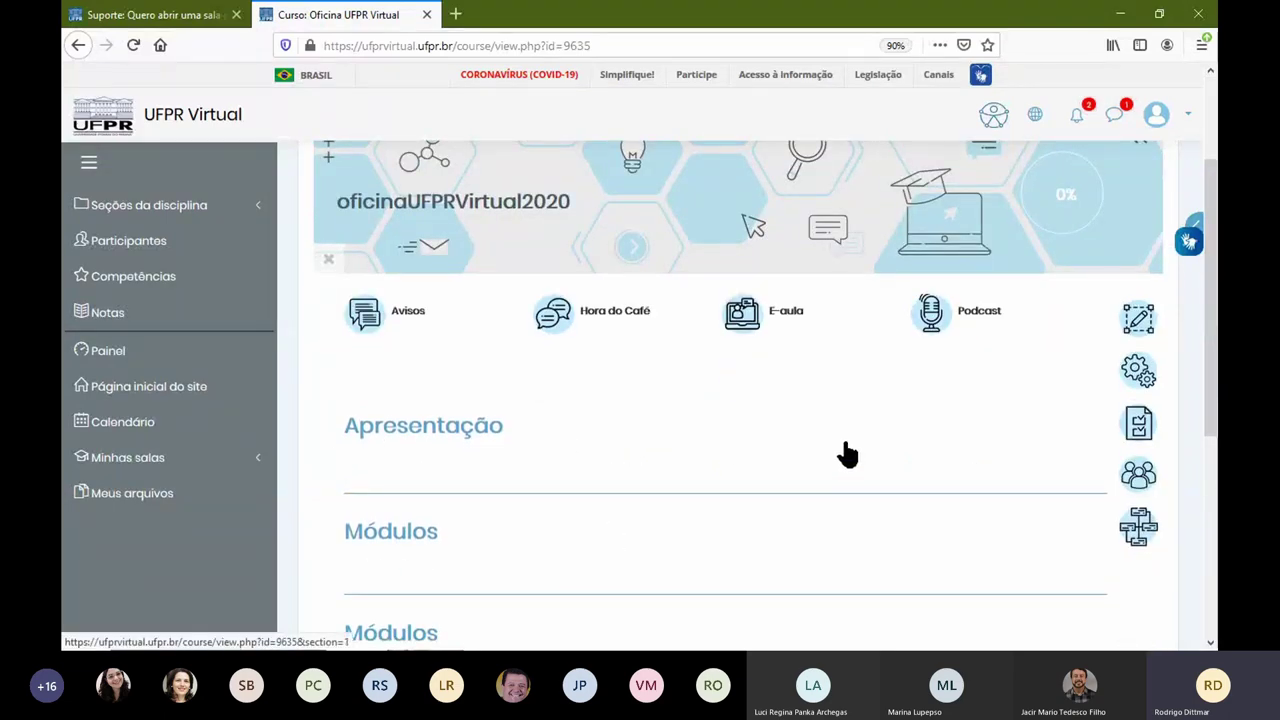
scroll(847, 455, up, 3)
click(1145, 179)
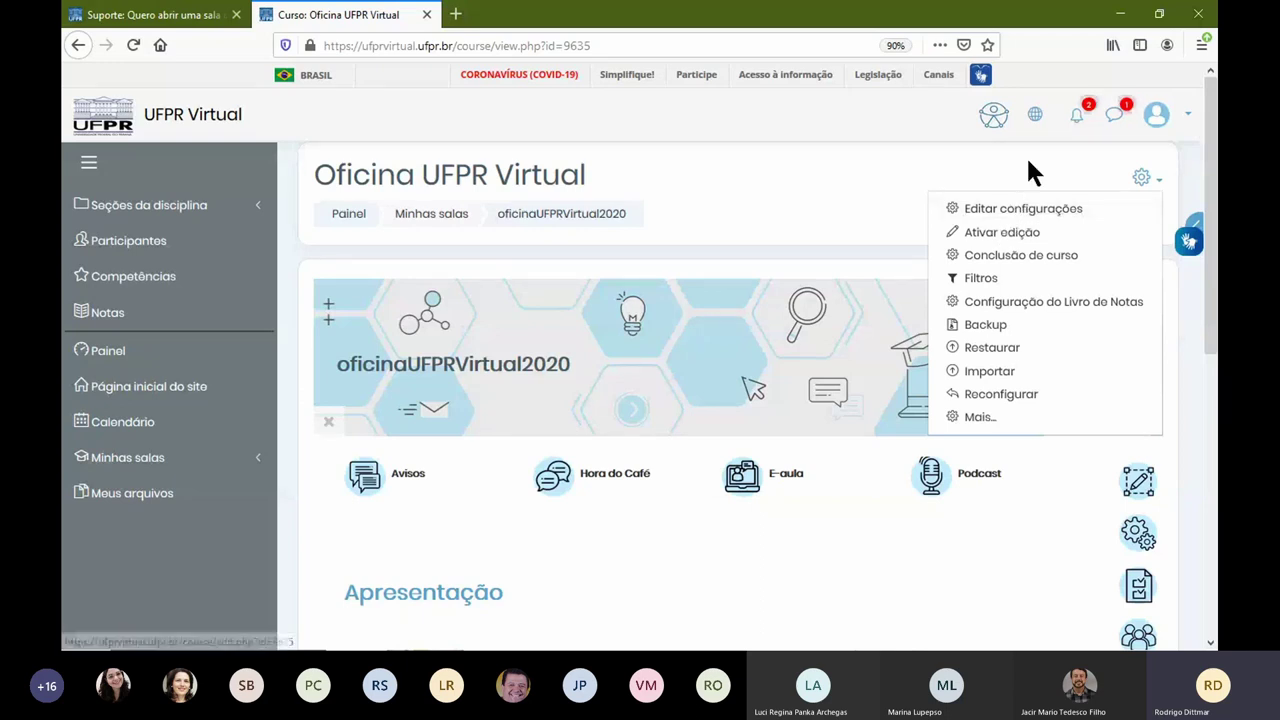
click(1143, 177)
click(1162, 186)
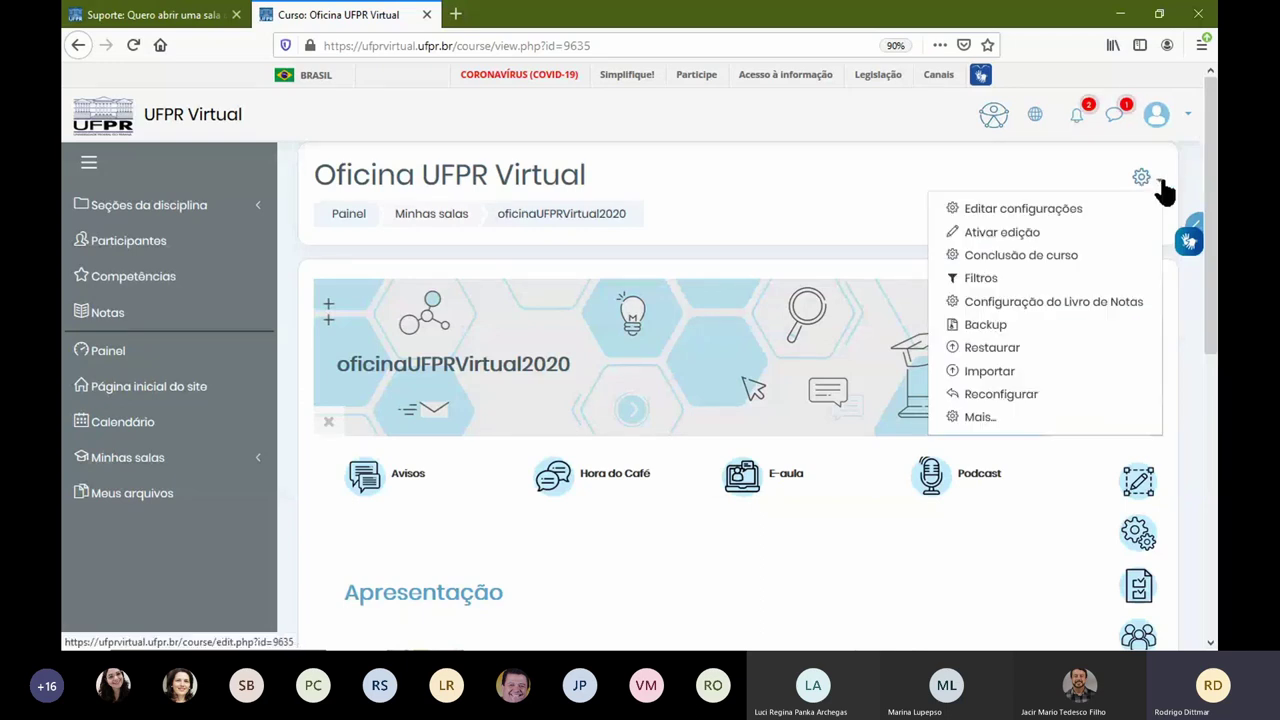
click(1061, 214)
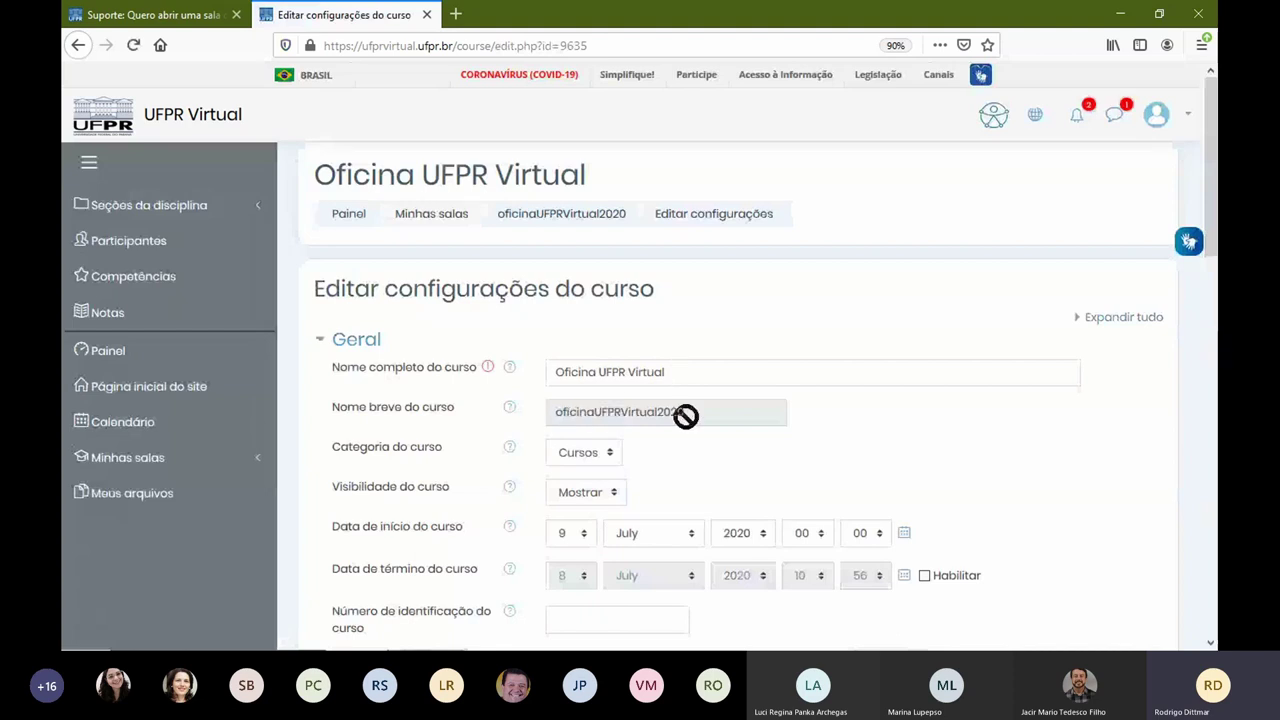
Step: Review the Nome completo and Sumário do curso fields without changes, then view the Suporte tab
click(782, 377)
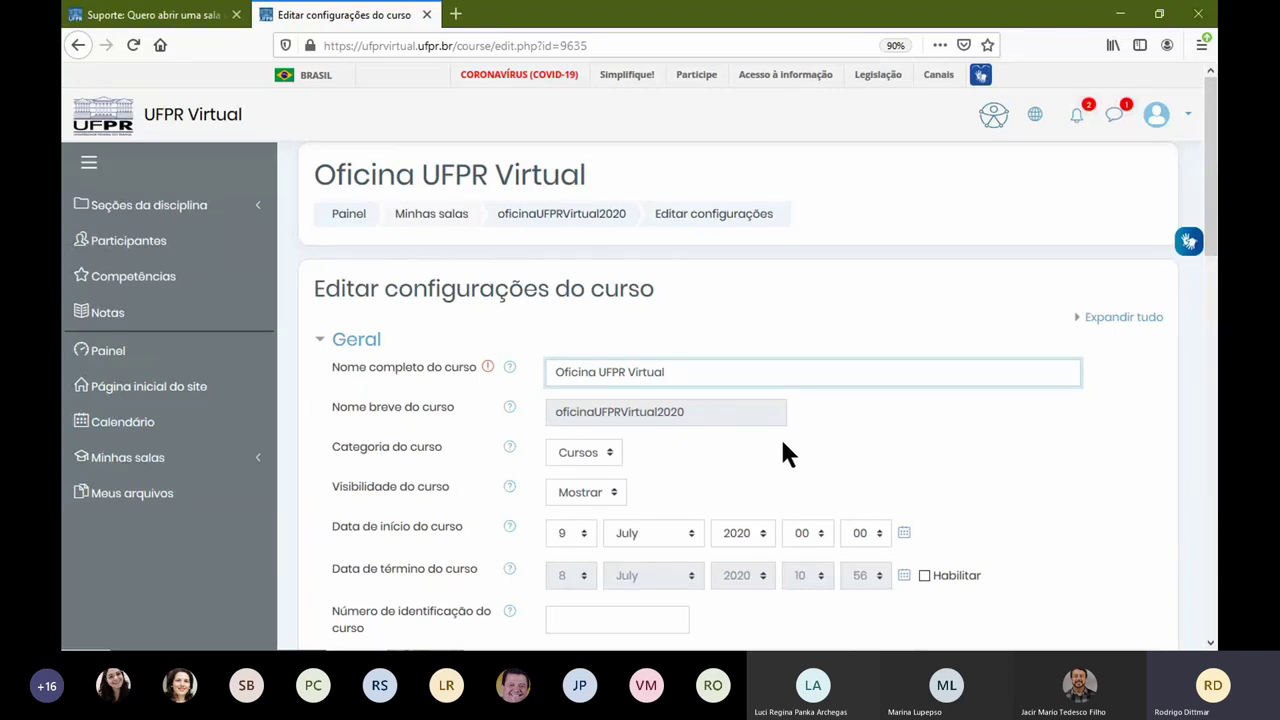
scroll(783, 448, down, 3)
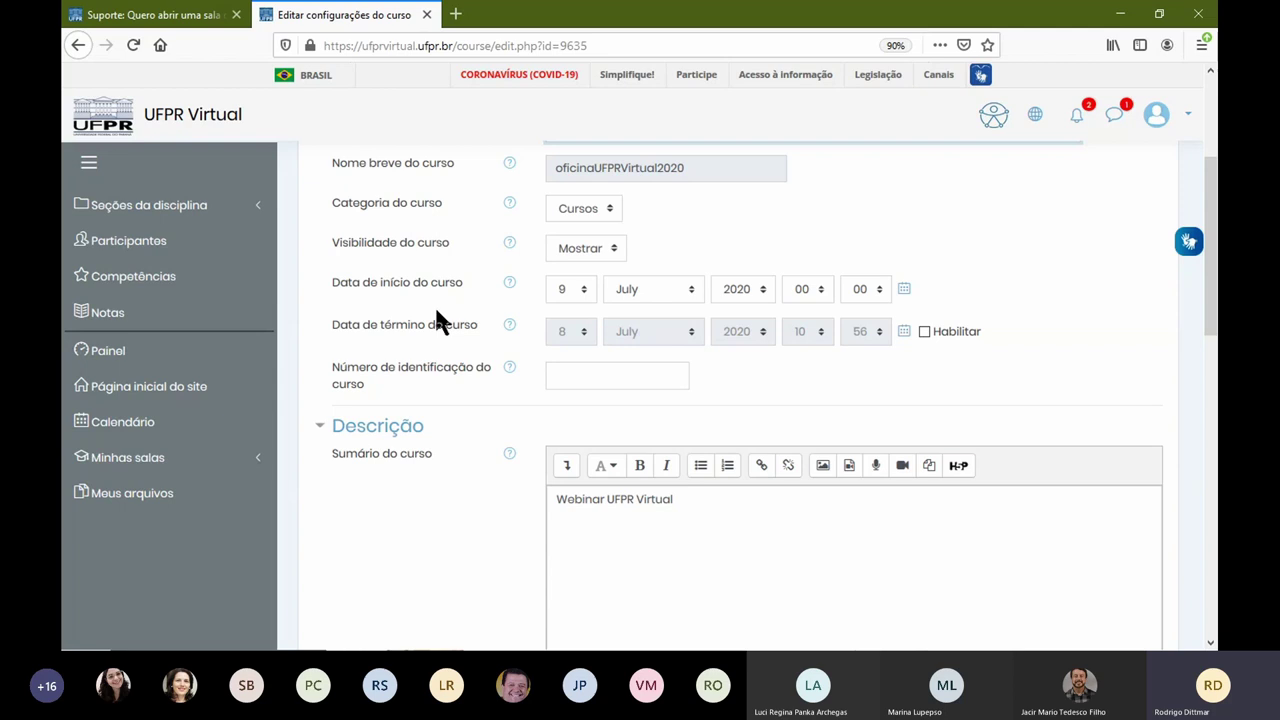
scroll(436, 311, down, 2)
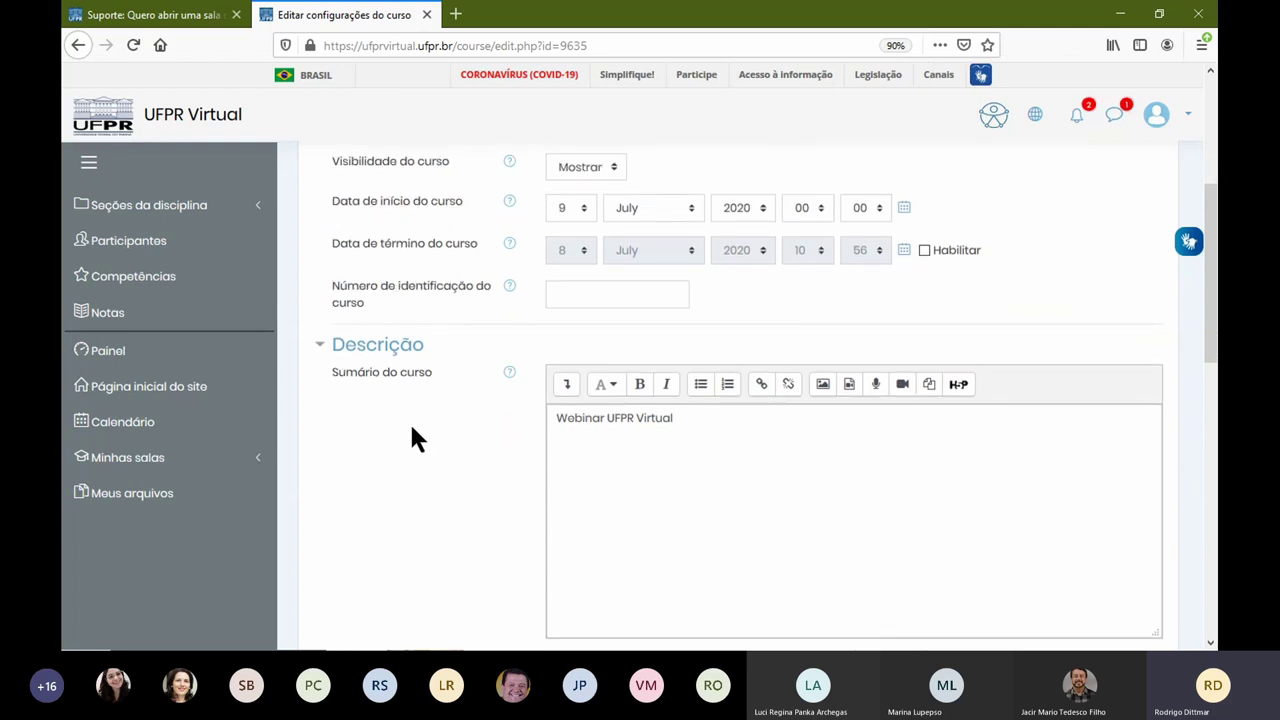
scroll(409, 421, down, 4)
click(554, 260)
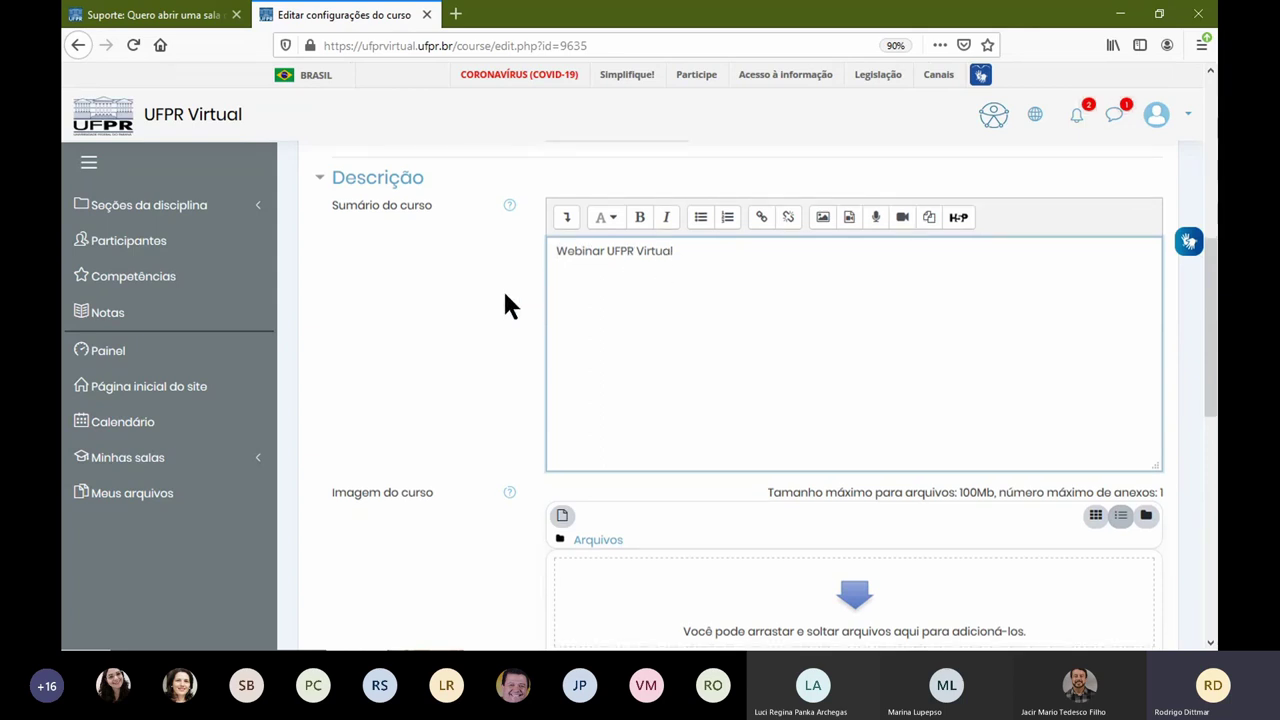
scroll(504, 289, down, 3)
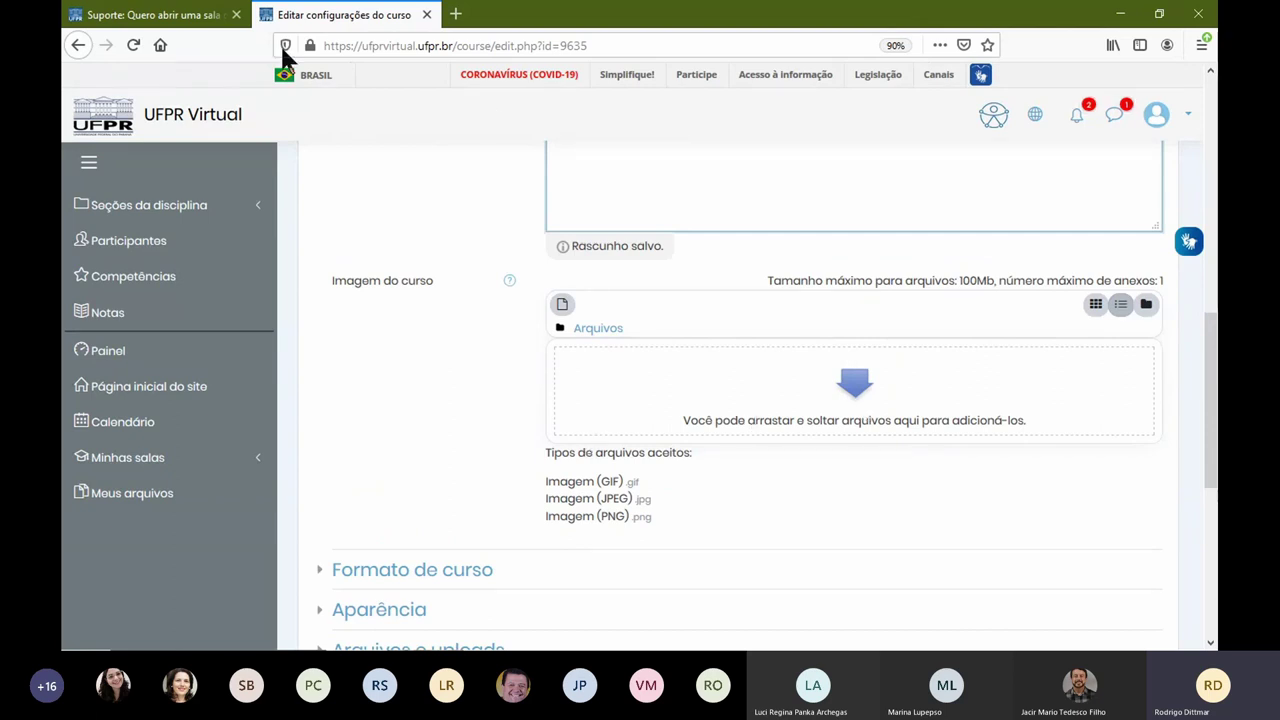
click(160, 15)
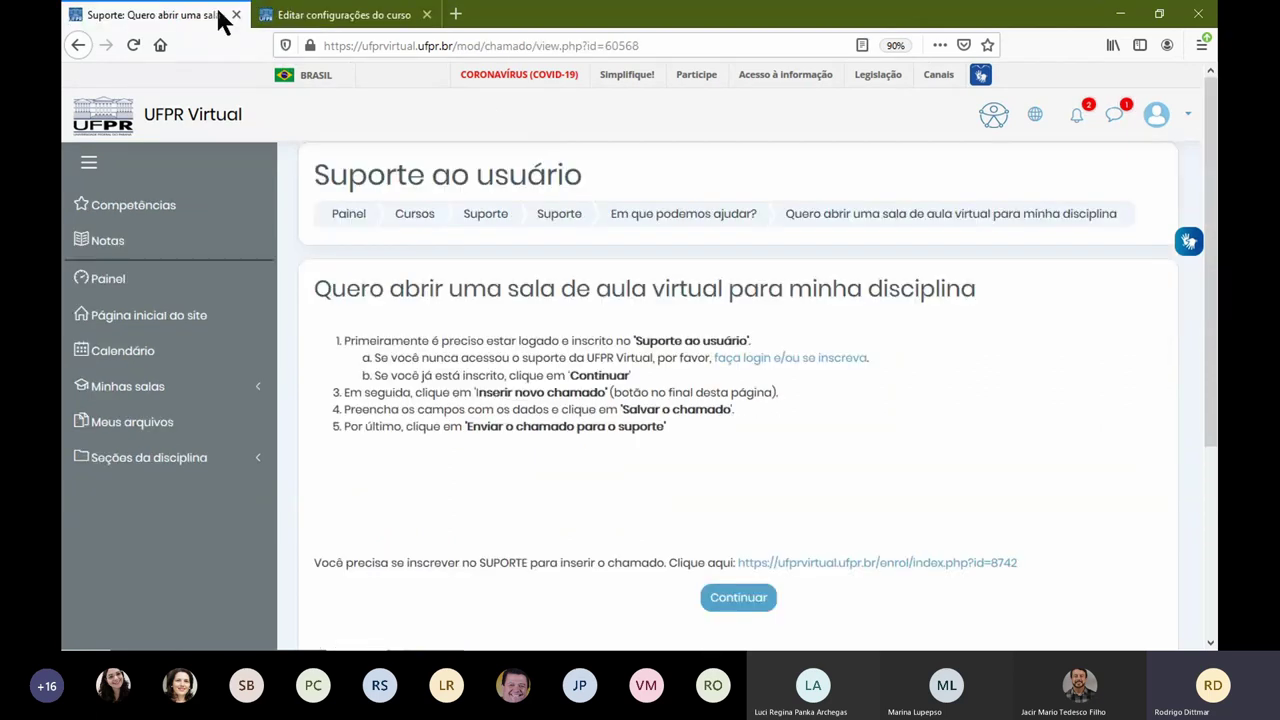
Step: Check the course list on the Painel dashboard, then return to the Editar configurações do curso form
click(128, 285)
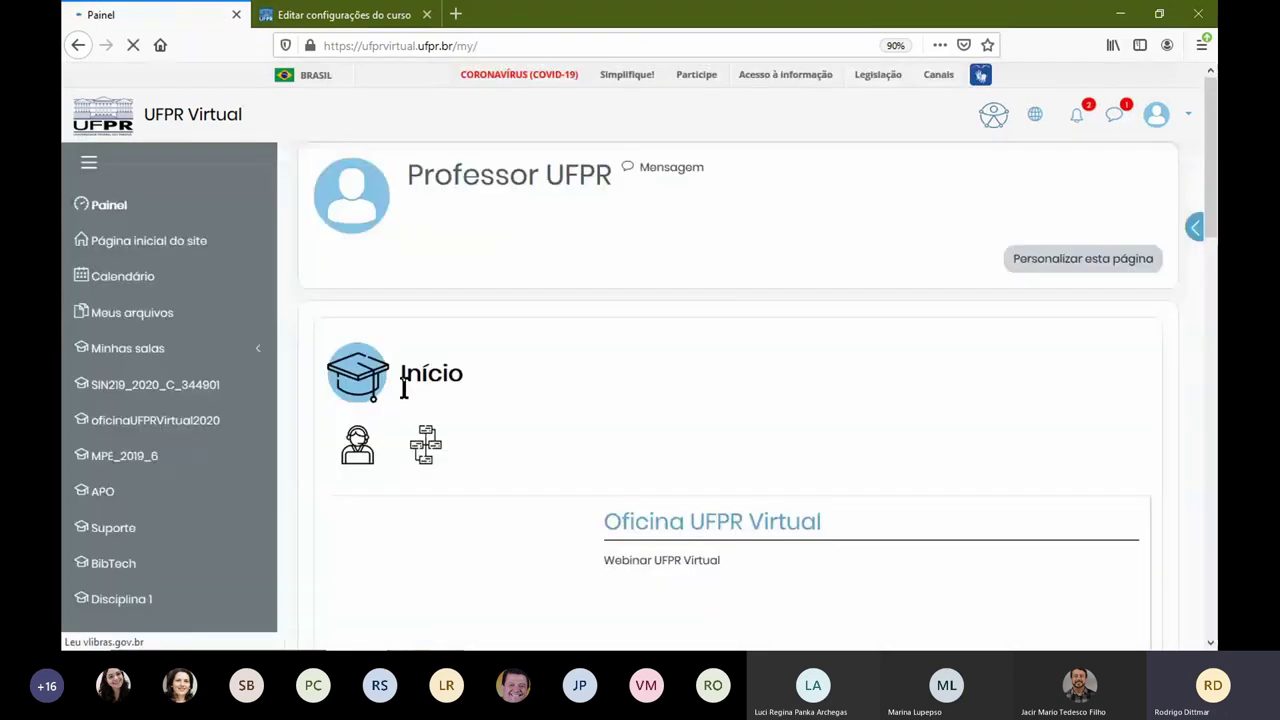
scroll(605, 420, down, 3)
scroll(650, 390, up, 3)
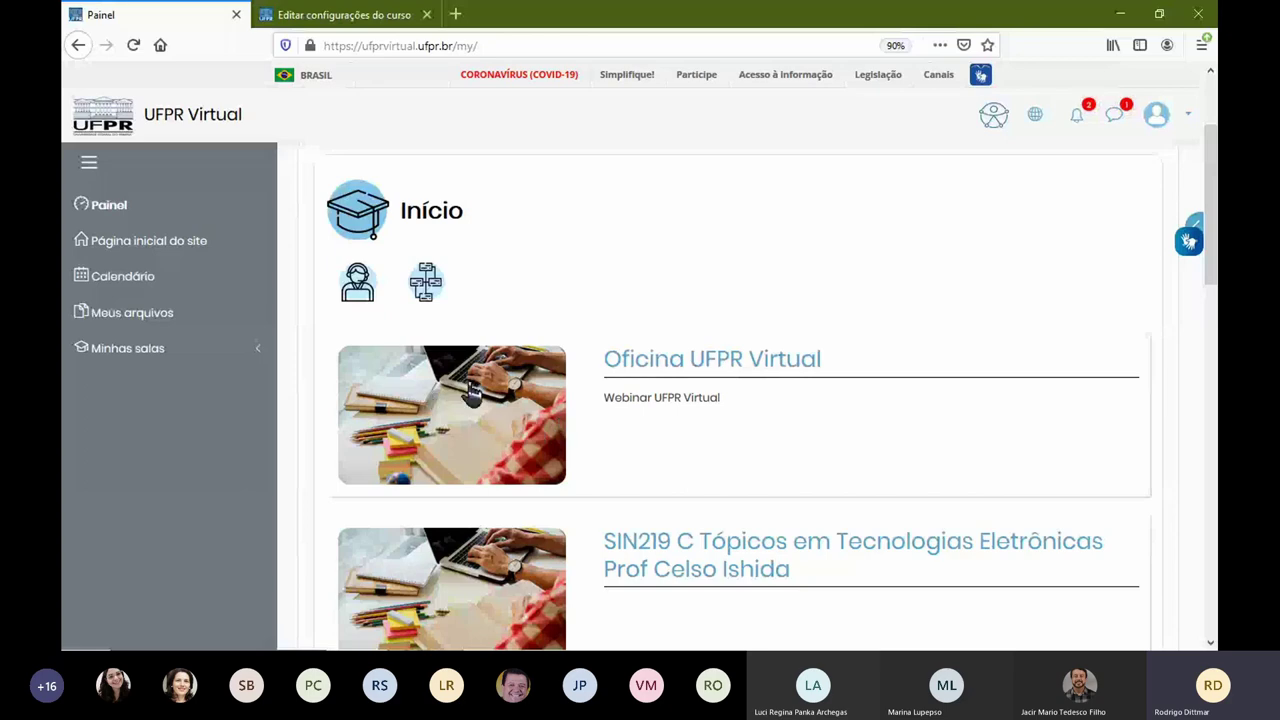
click(376, 16)
scroll(617, 306, down, 3)
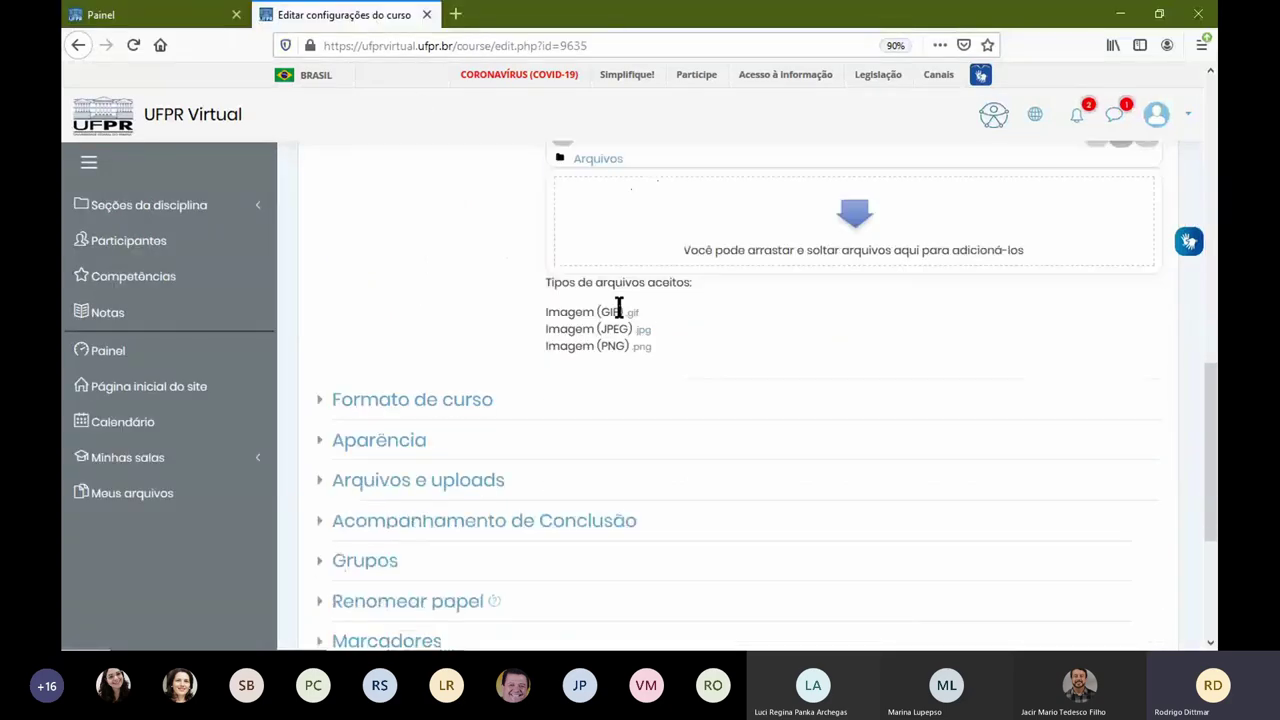
Step: Expand the Aparência and Formato de curso sections, then open the Oficina UFPR Virtual course from Painel
click(406, 424)
click(475, 386)
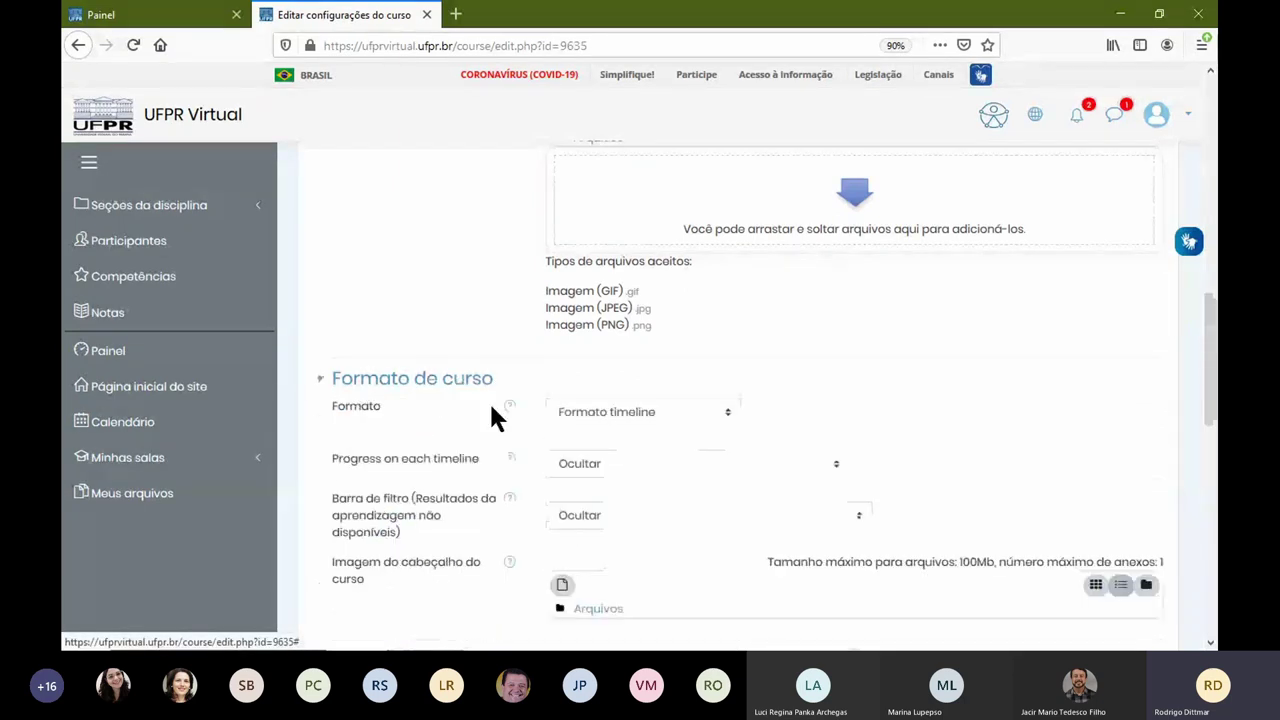
scroll(483, 412, down, 3)
scroll(452, 404, up, 2)
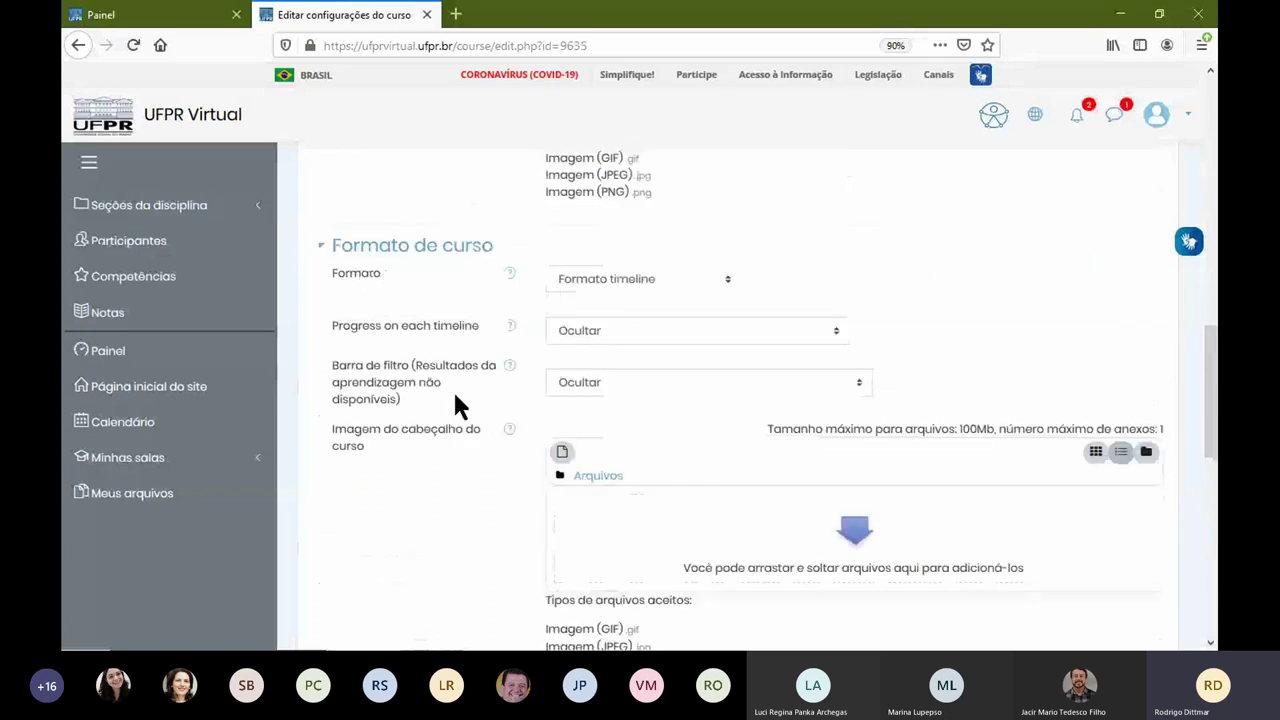
scroll(455, 405, up, 1)
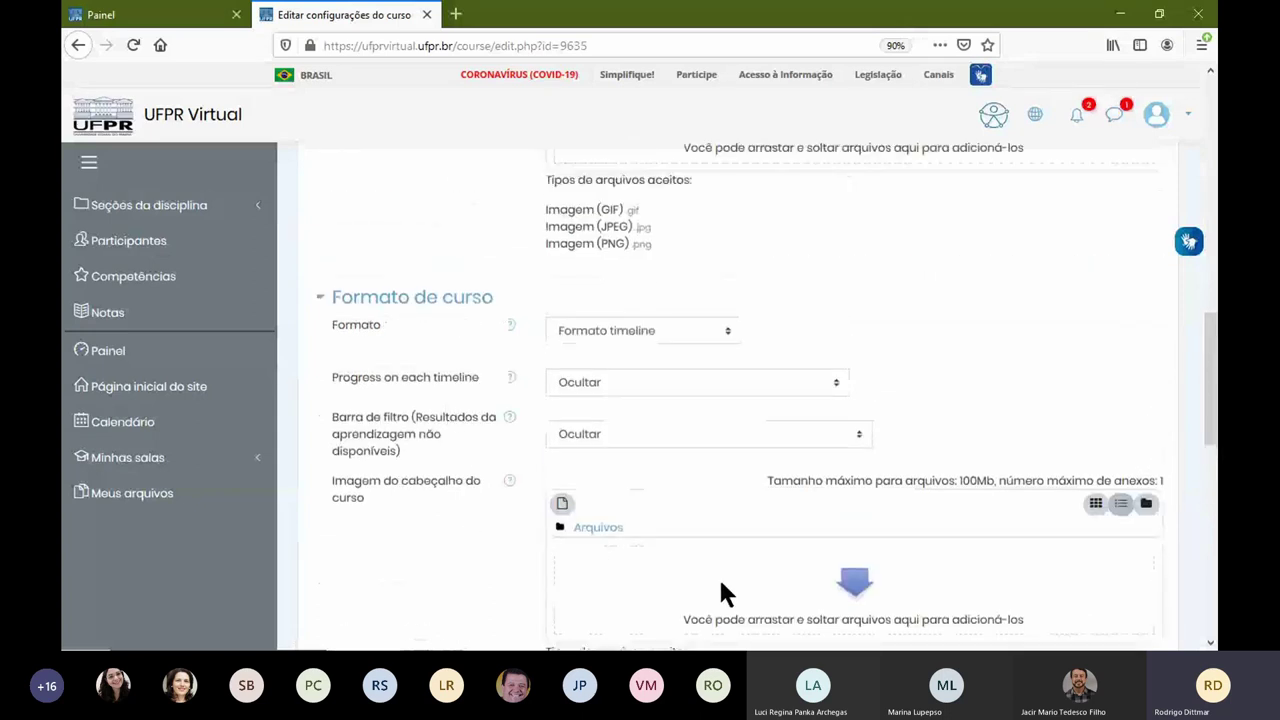
click(150, 14)
click(716, 362)
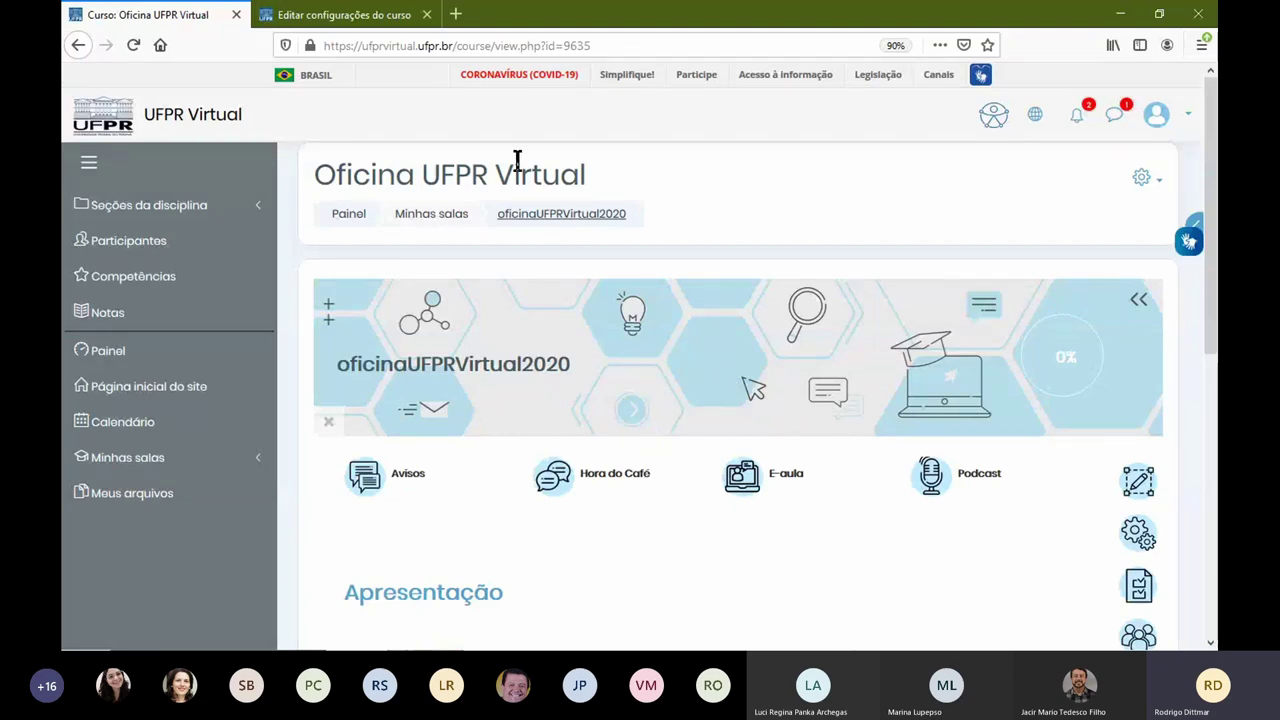
Step: Return to the Editar configurações do curso tab, showing Formato timeline
click(390, 15)
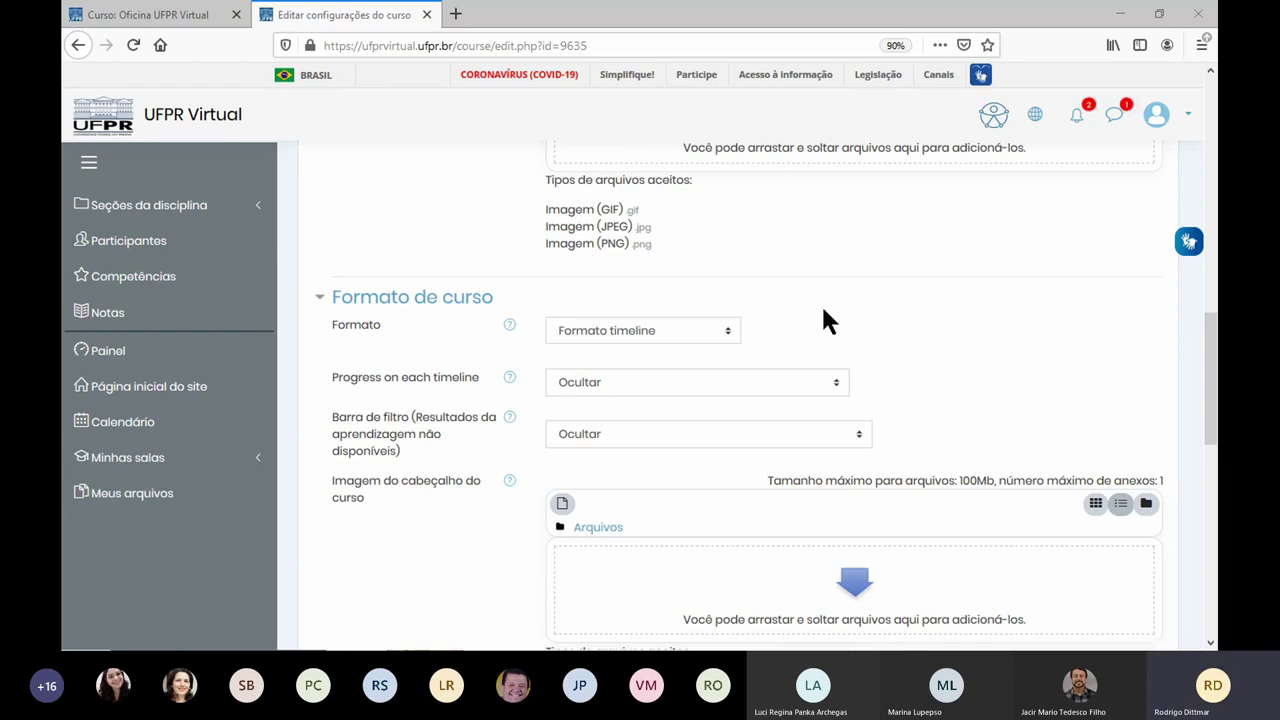
Step: Open the Seletor de arquivos for the Imagem do cabeçalho do curso field
click(862, 590)
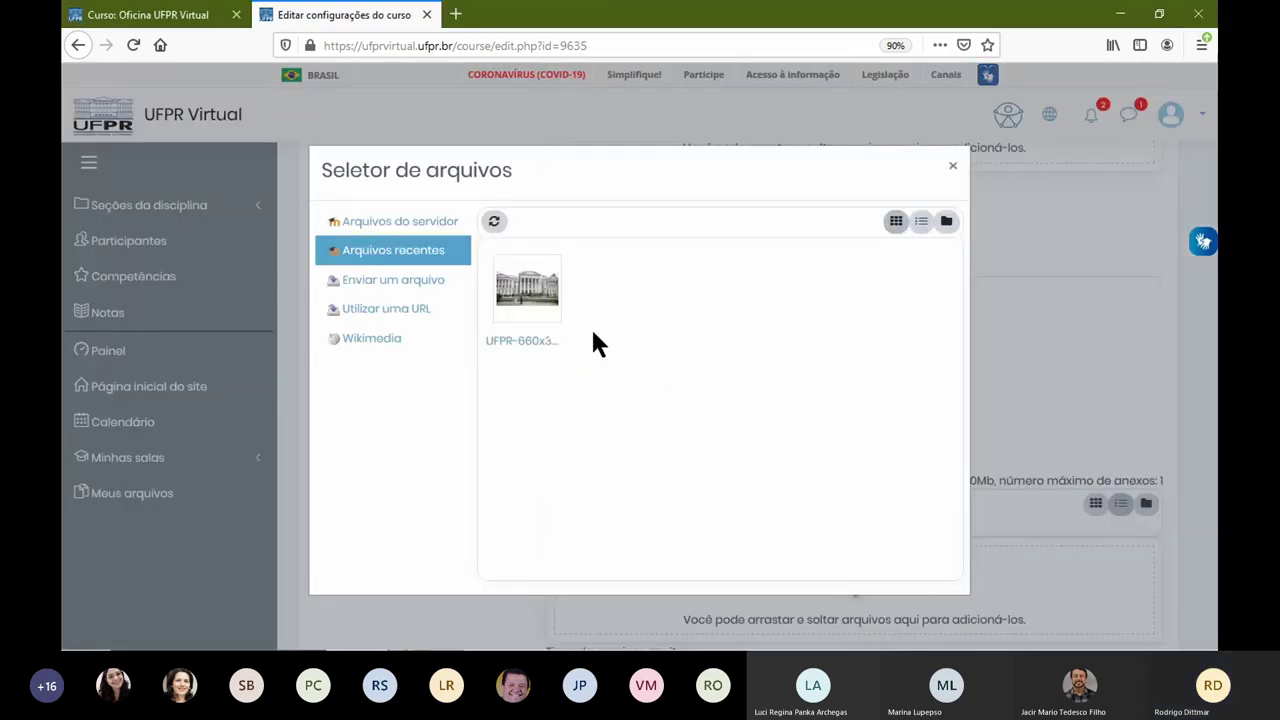
Step: Close the Seletor de arquivos without choosing a file, leaving the header image empty
click(952, 166)
scroll(800, 415, down, 4)
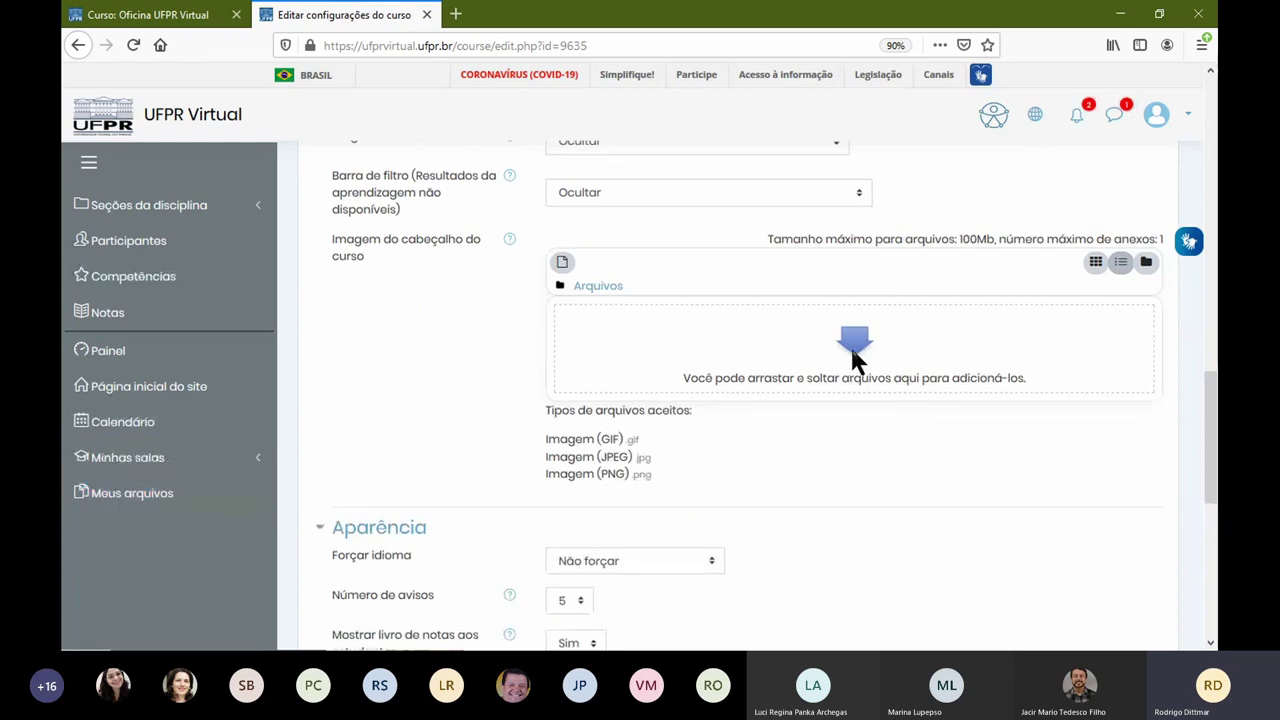
scroll(850, 344, up, 7)
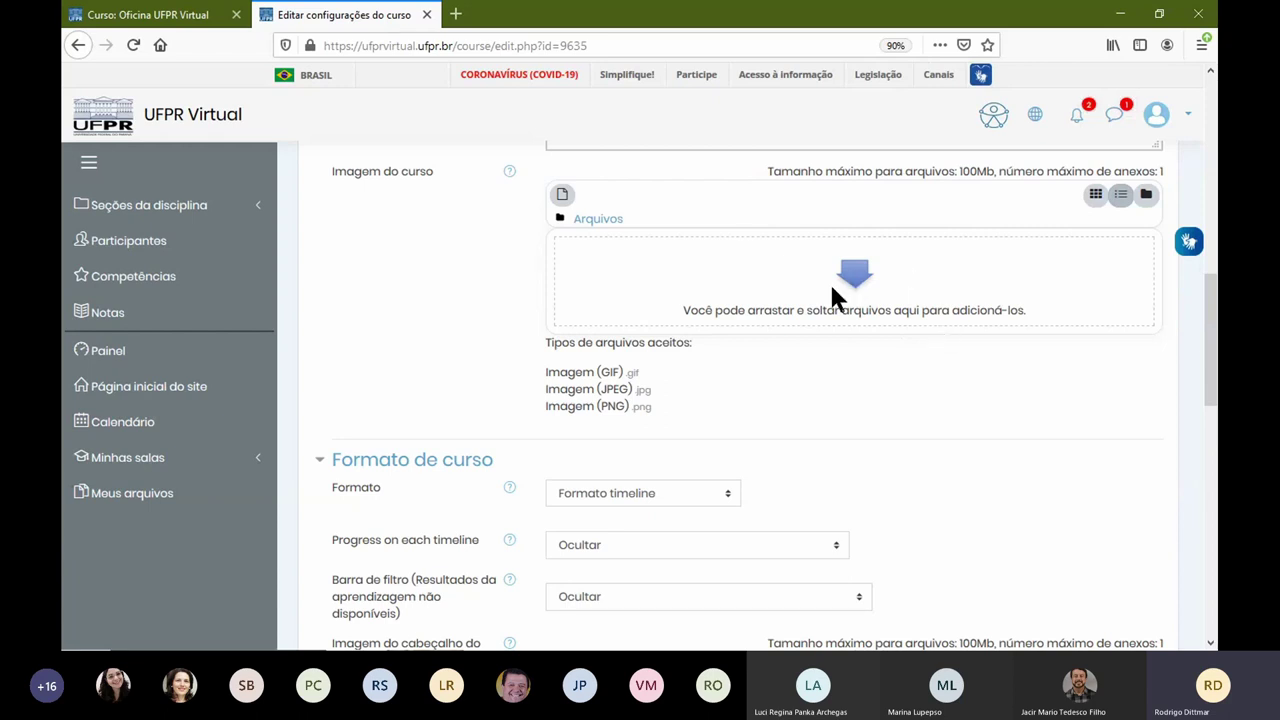
scroll(829, 281, down, 5)
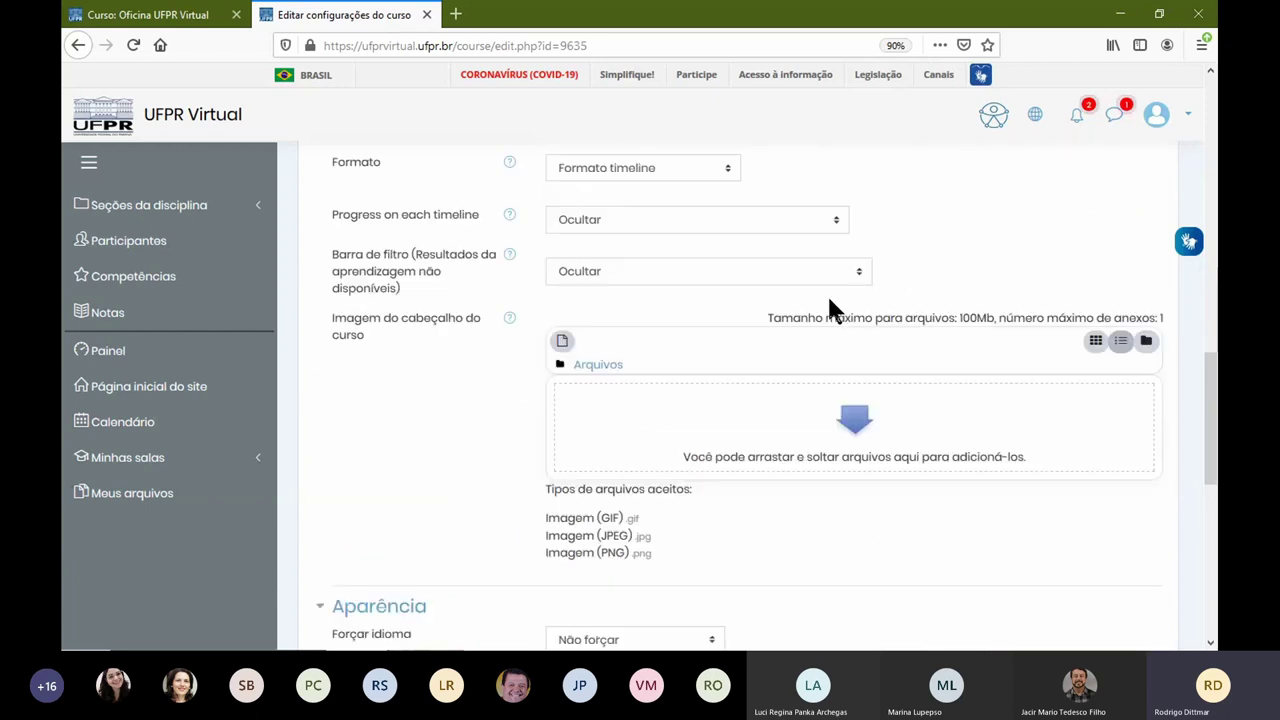
Step: Reopen the header-image file picker and browse the computer through Enviar um arquivo
click(851, 421)
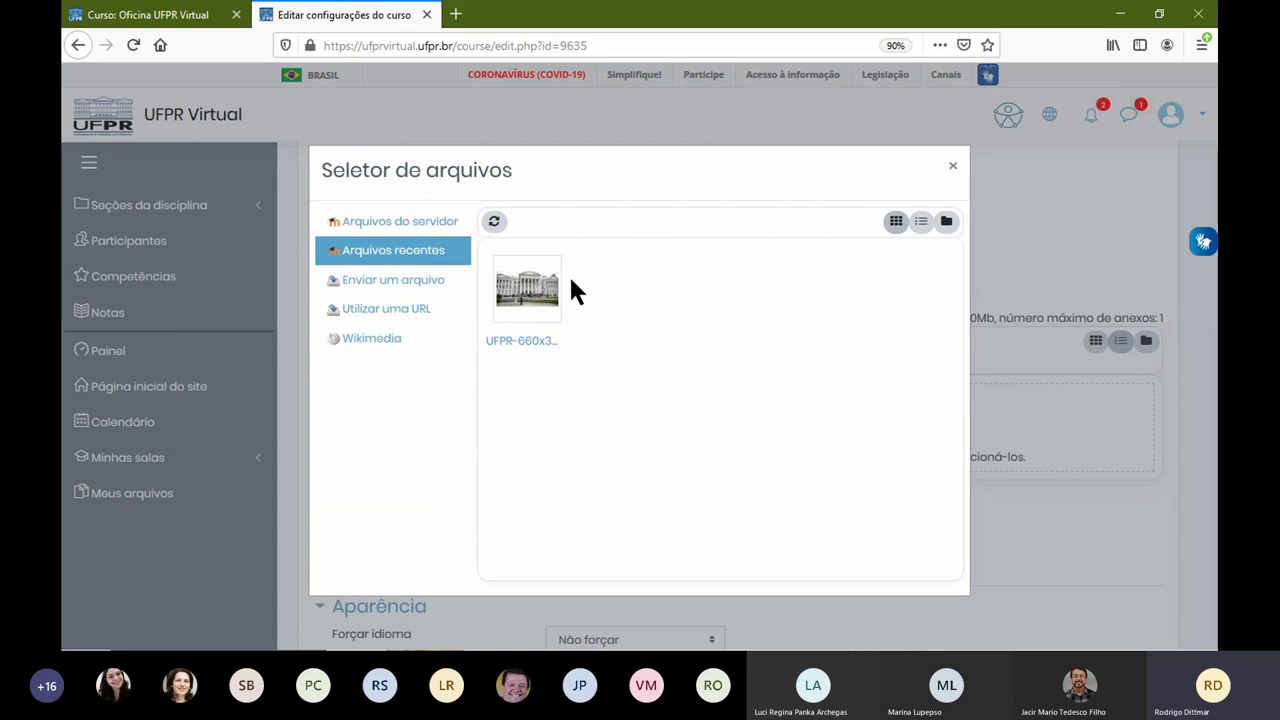
click(409, 287)
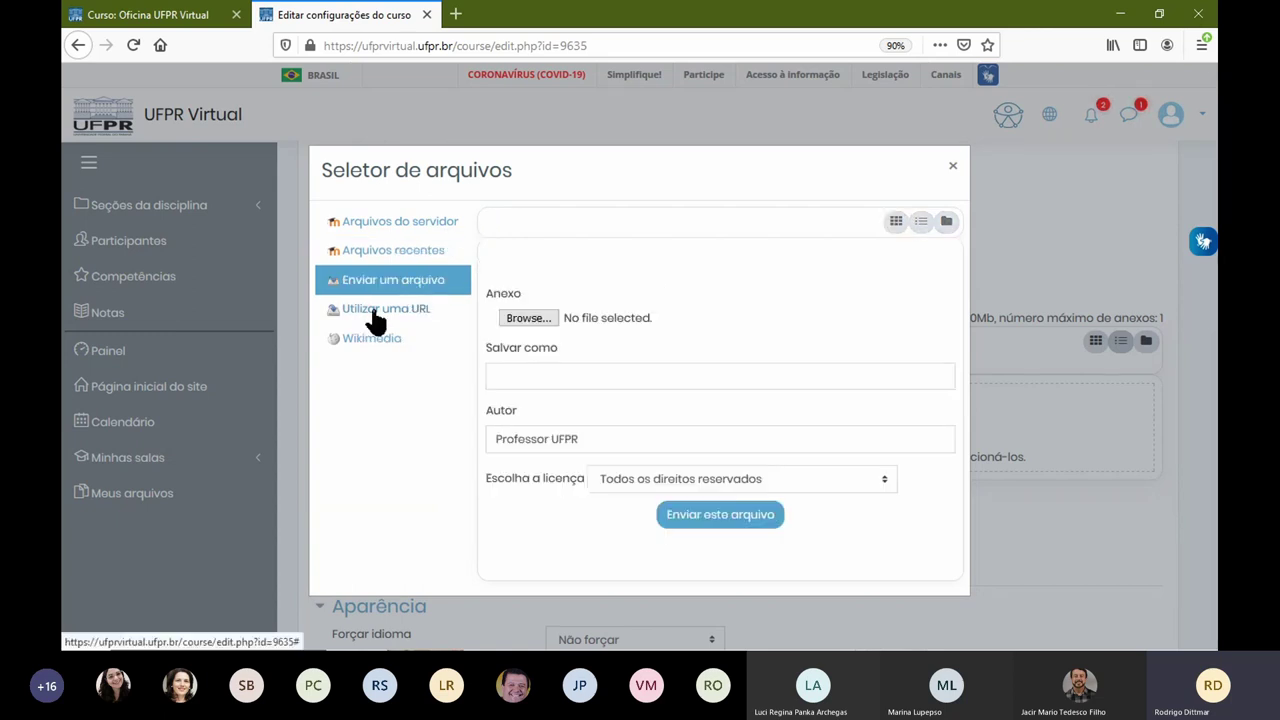
click(375, 316)
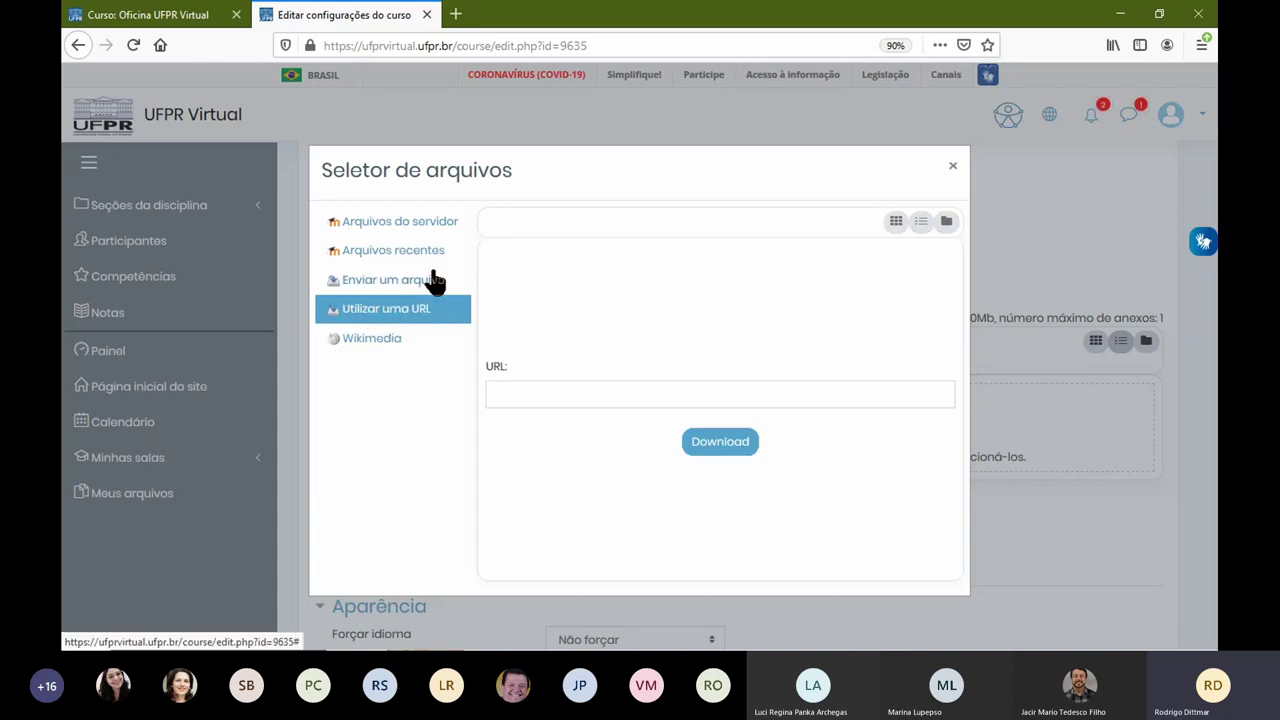
click(355, 285)
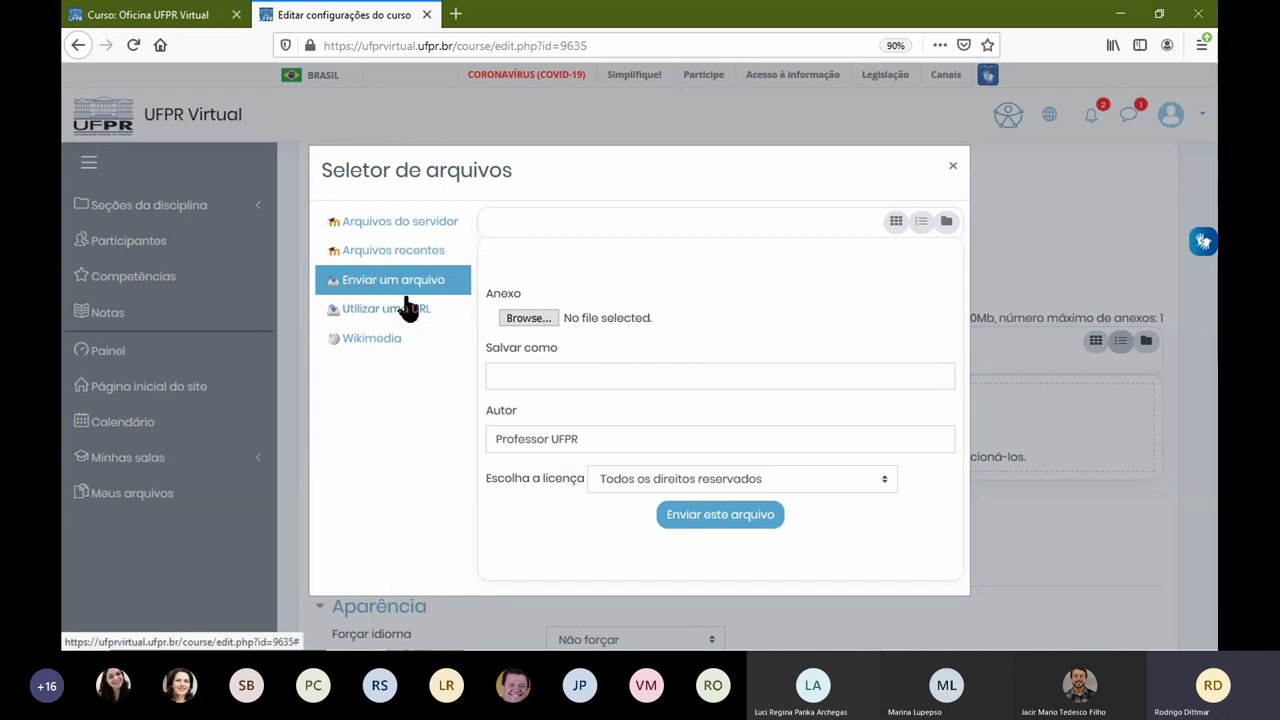
click(531, 318)
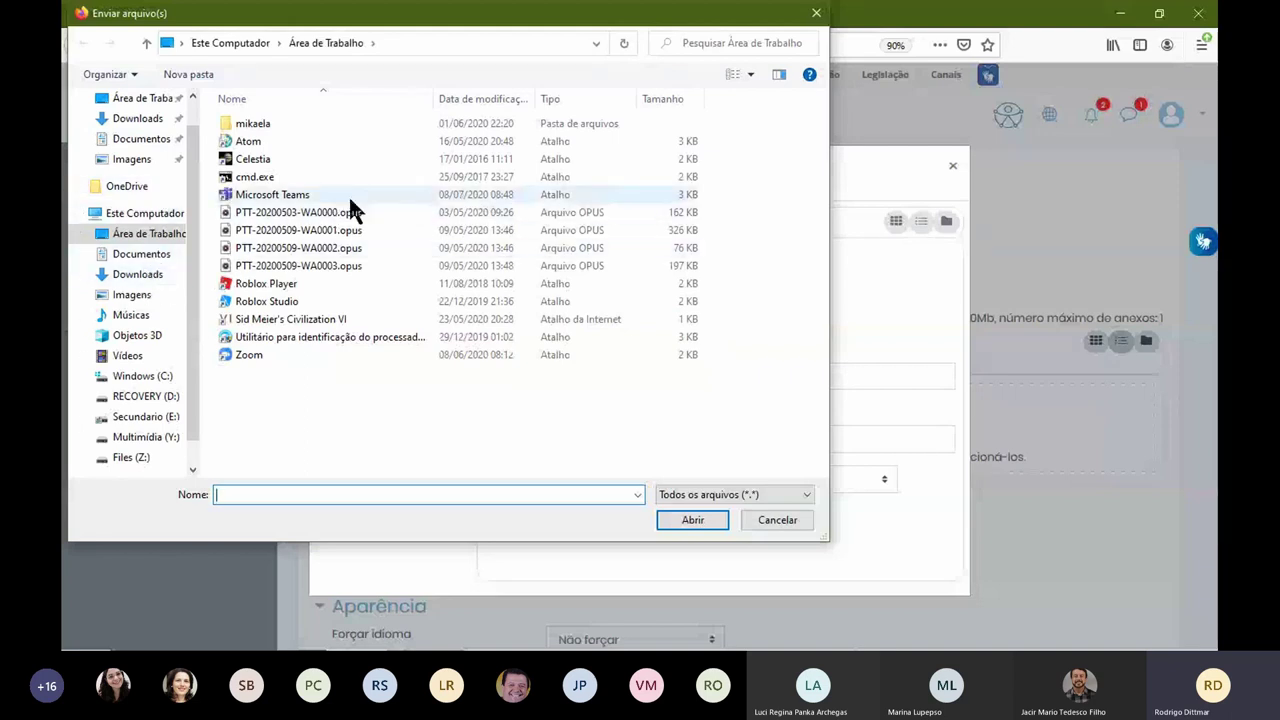
Step: Upload topo1.png from Downloads as the header image, saved as 'Arquvio de Cabecalho padrao'
click(142, 277)
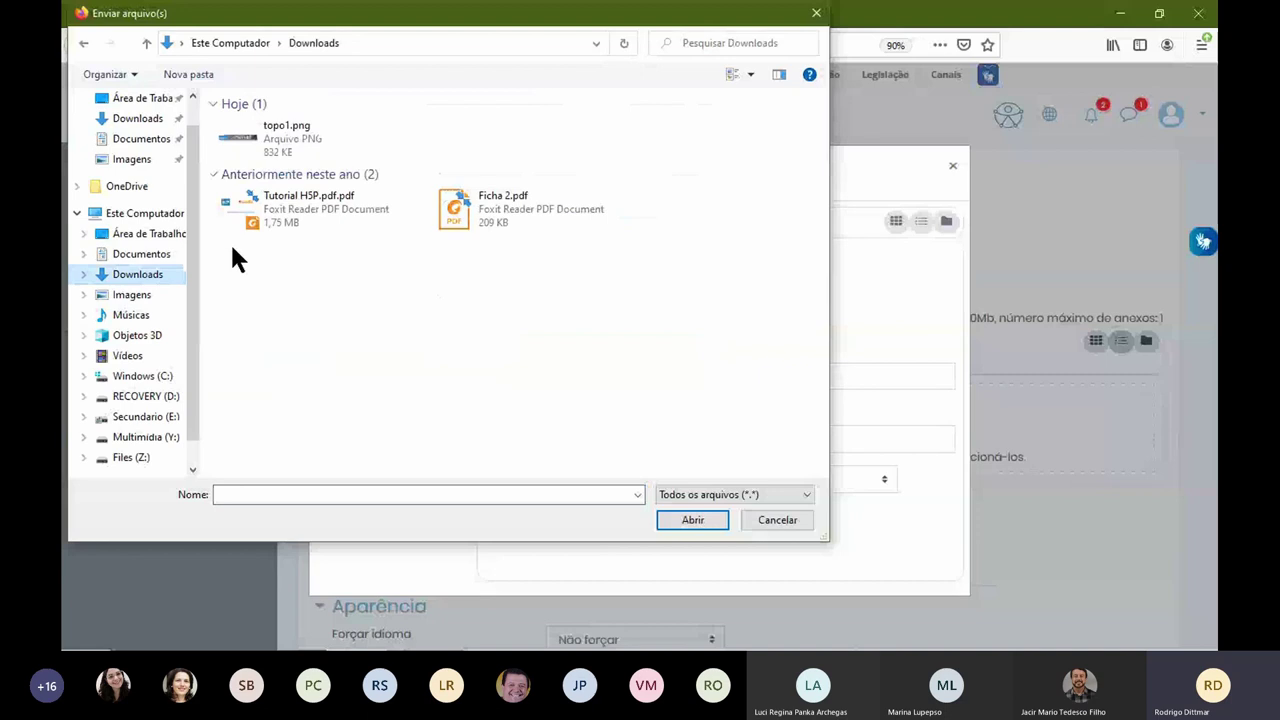
click(288, 128)
click(690, 520)
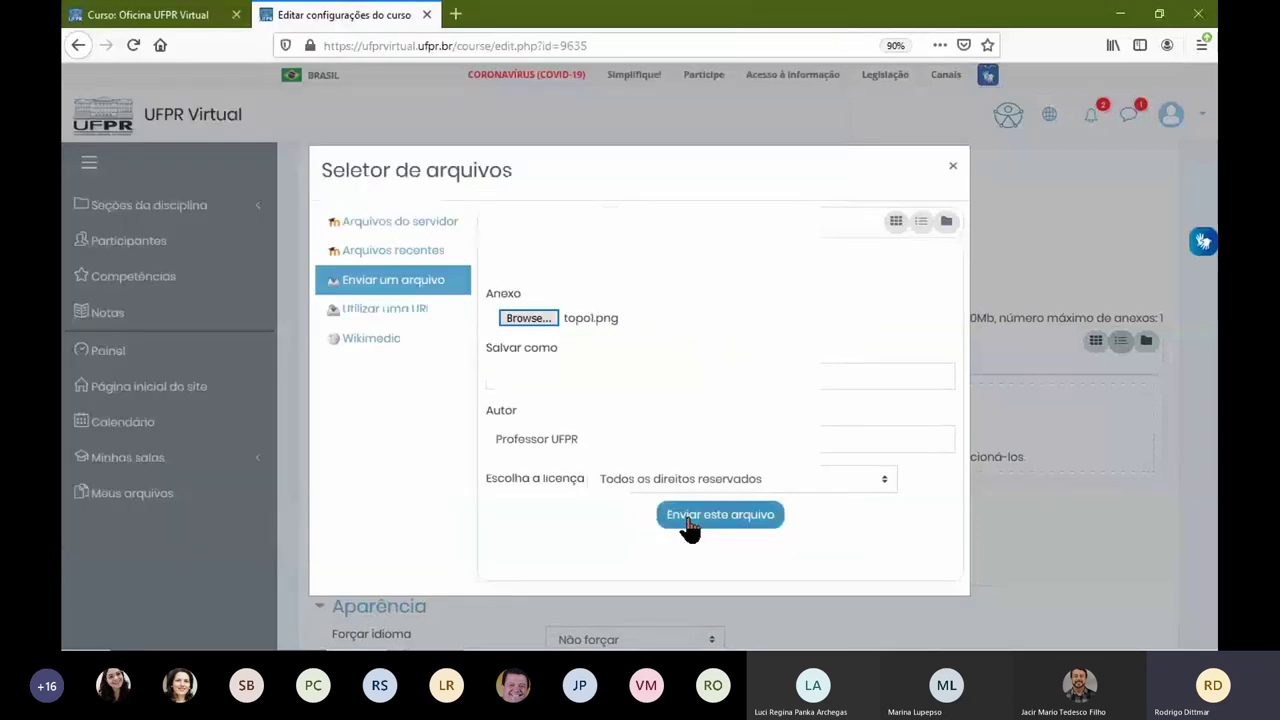
click(517, 375)
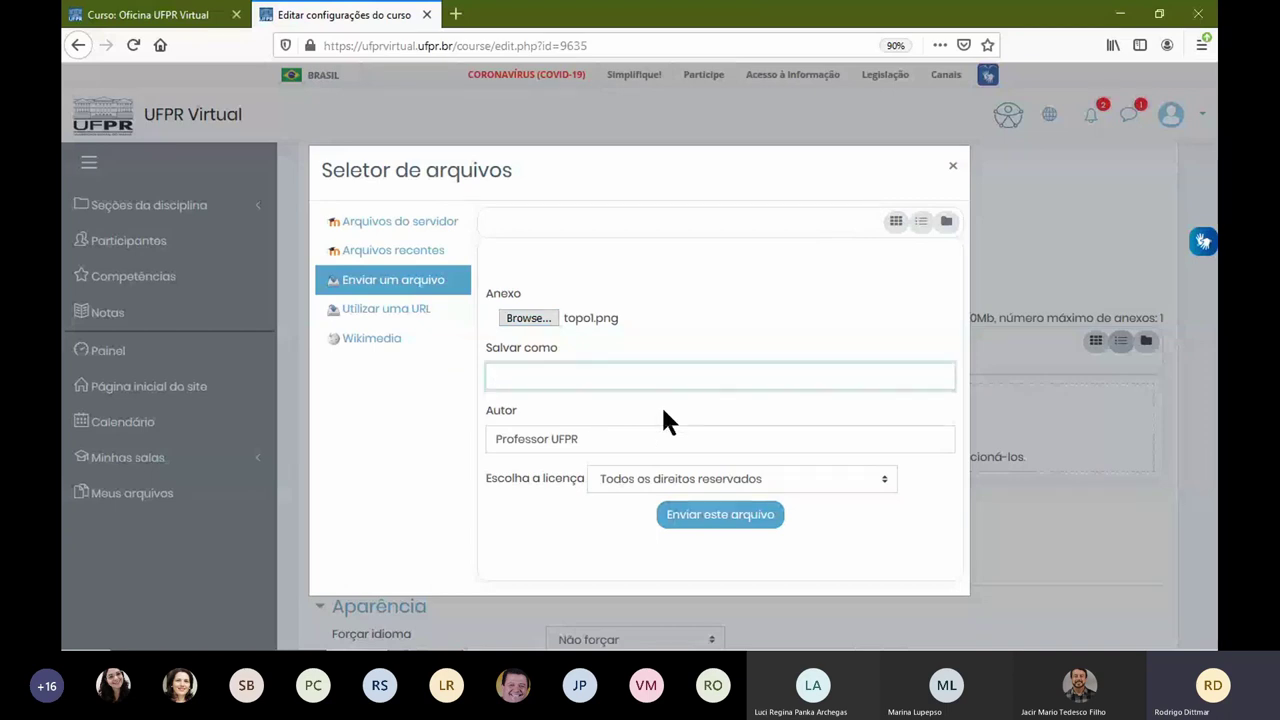
text(Arquvio de Cabeca)
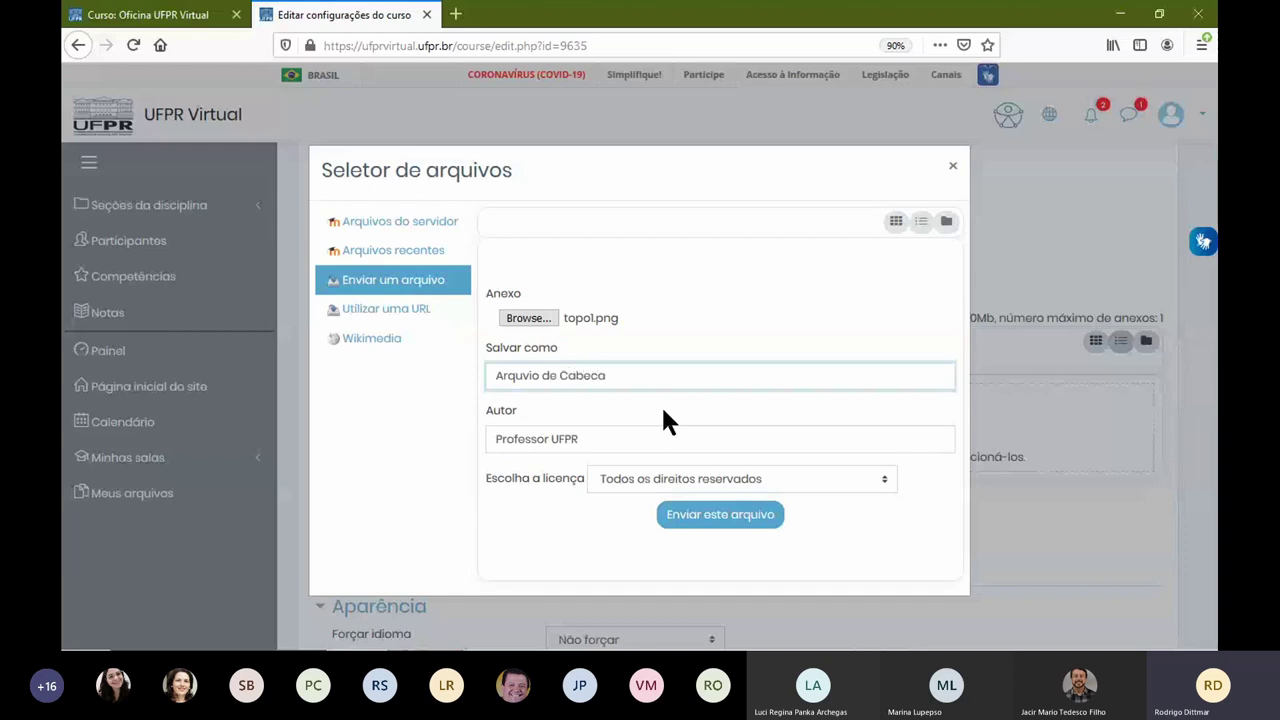
text(lho padrao)
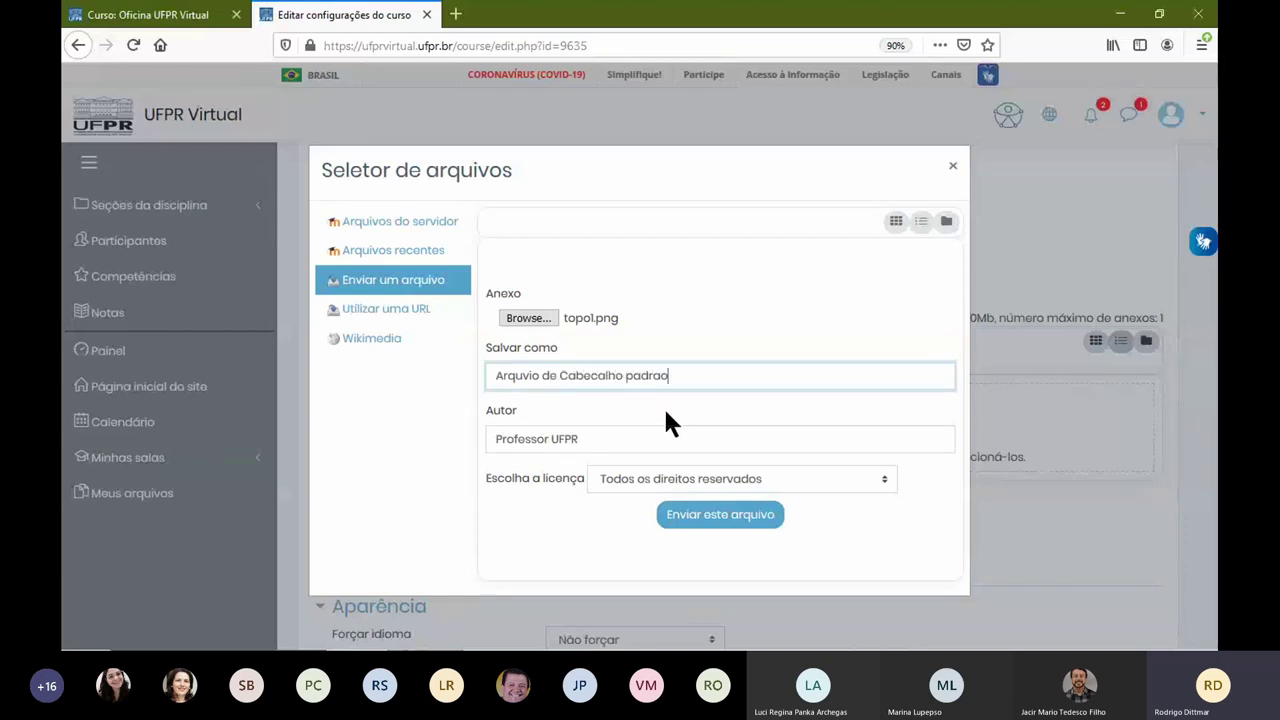
click(720, 518)
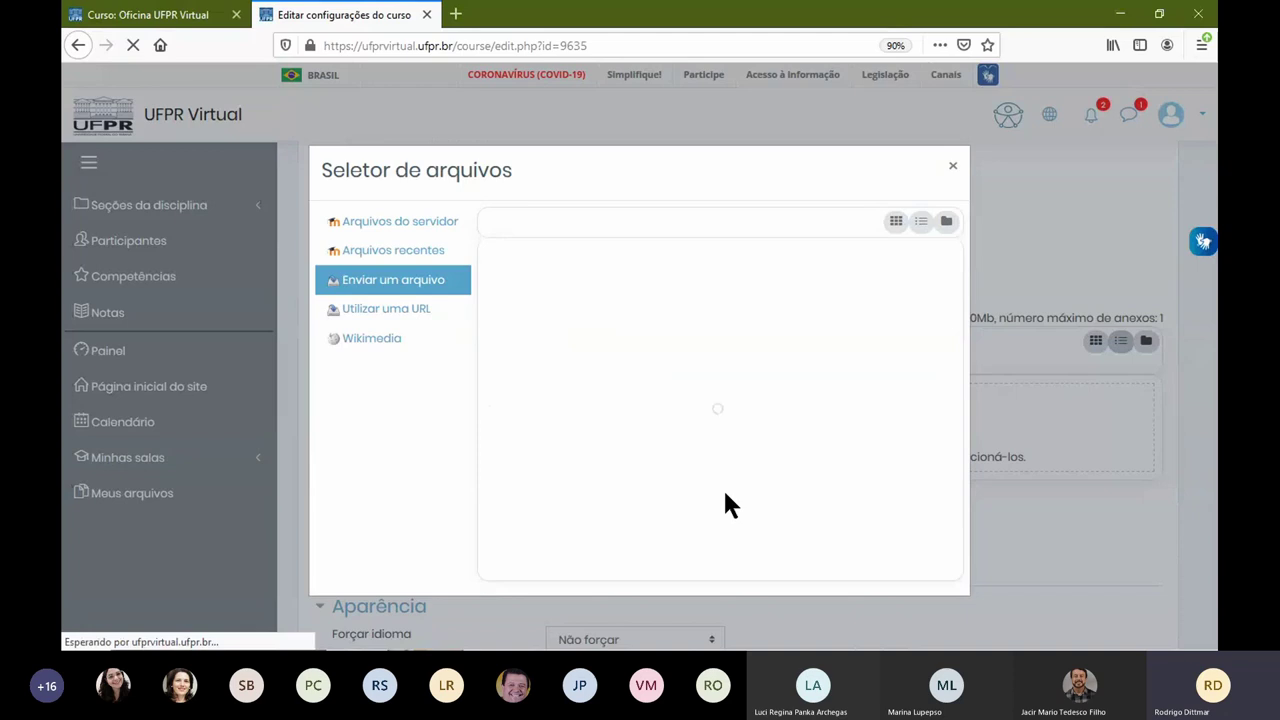
scroll(543, 500, down, 10)
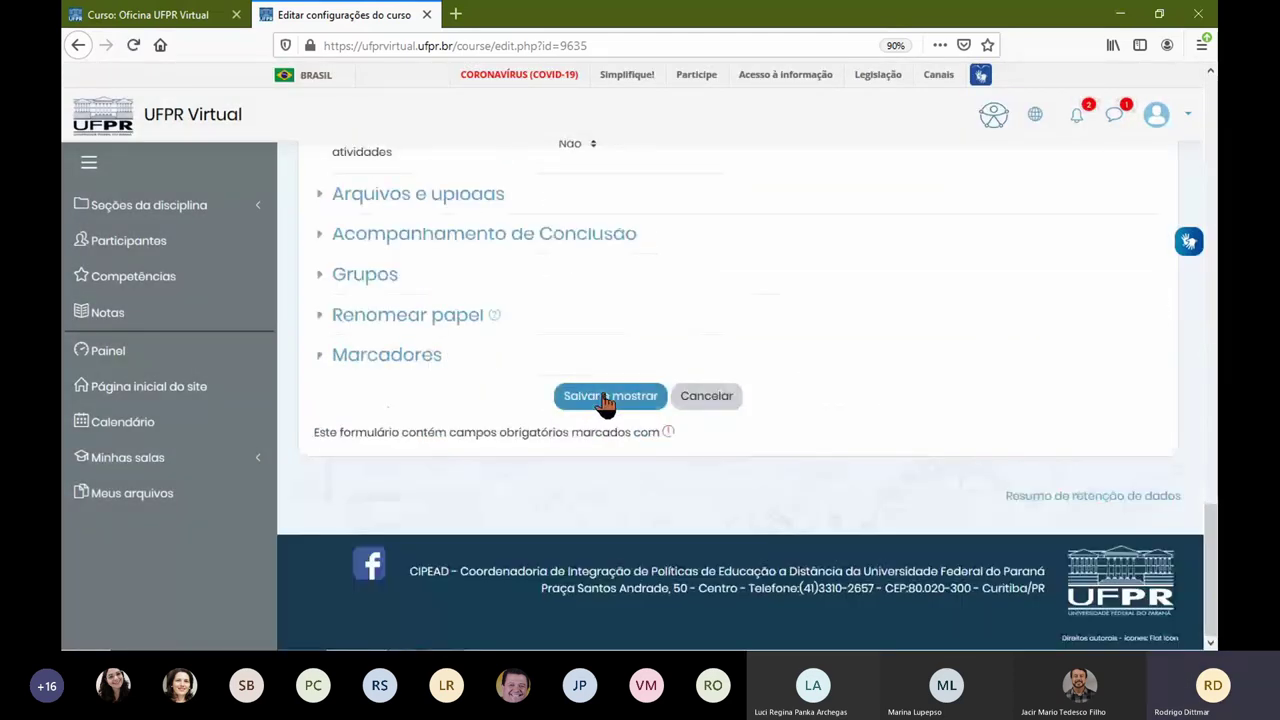
Step: Save the course settings with Salvar e mostrar
click(620, 402)
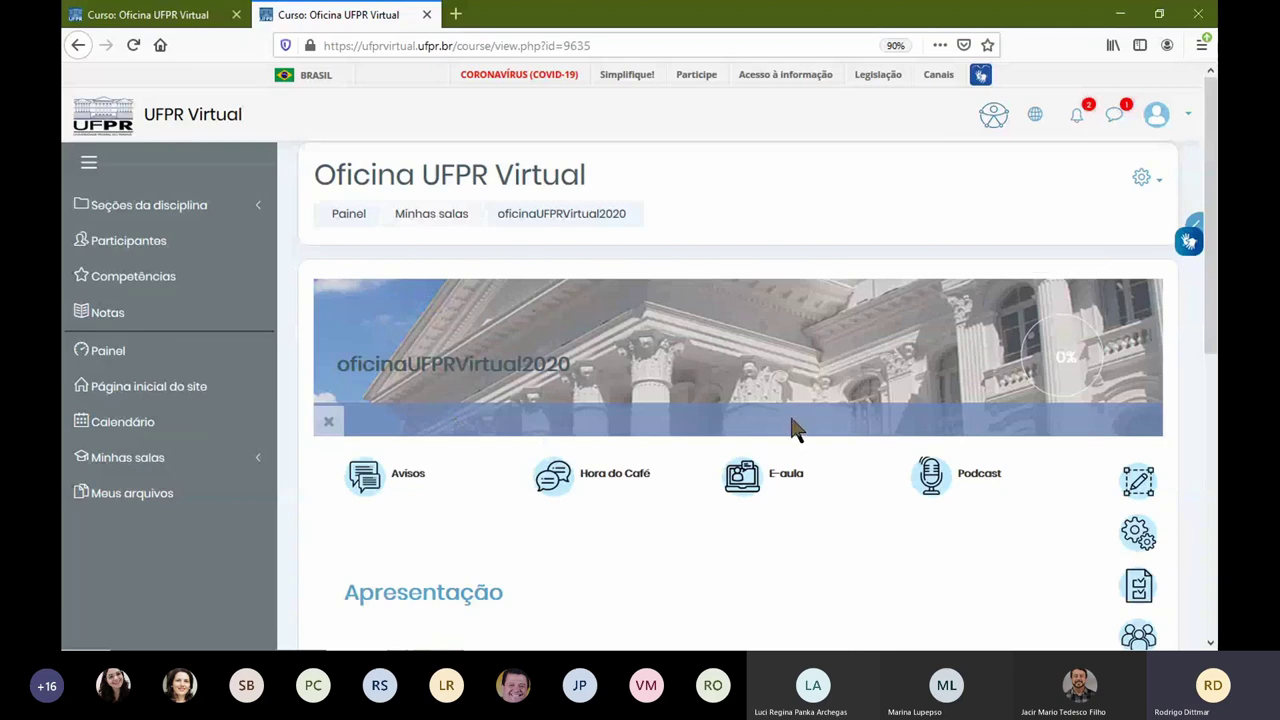
Step: Set the course image to the recent file UFPR-660x372.jpg and save with Salvar e mostrar
click(1136, 179)
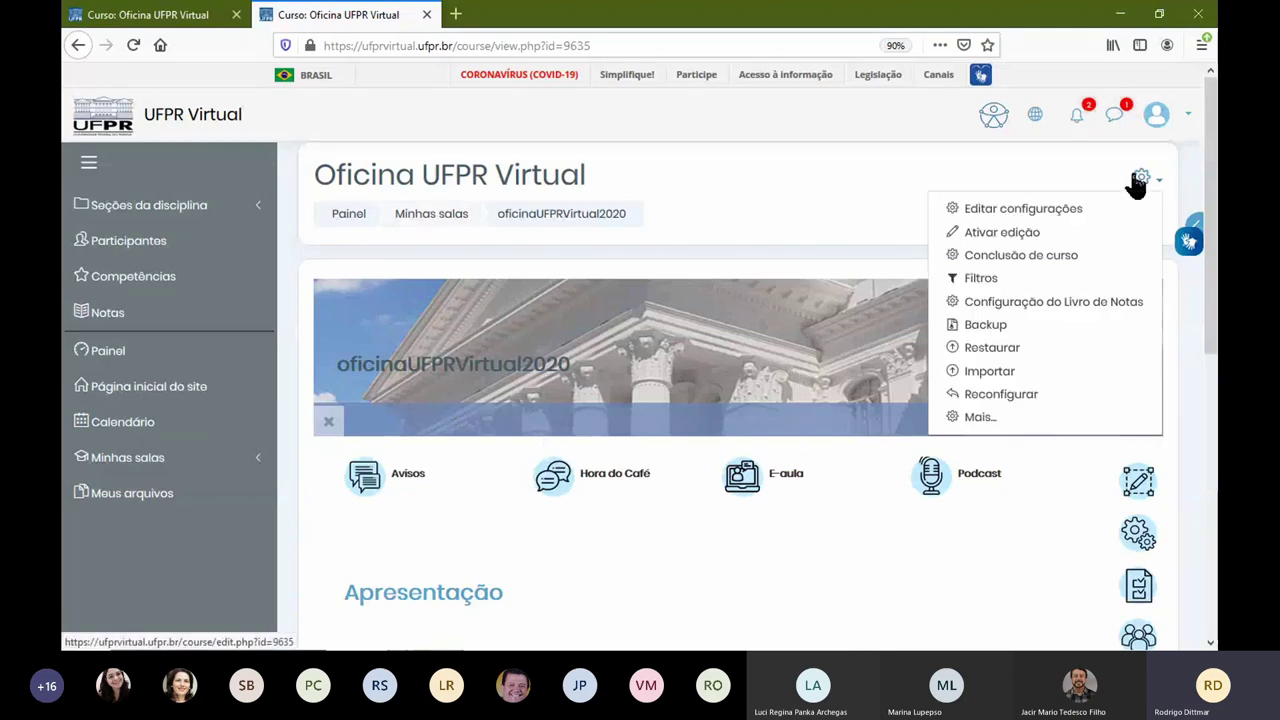
click(1043, 212)
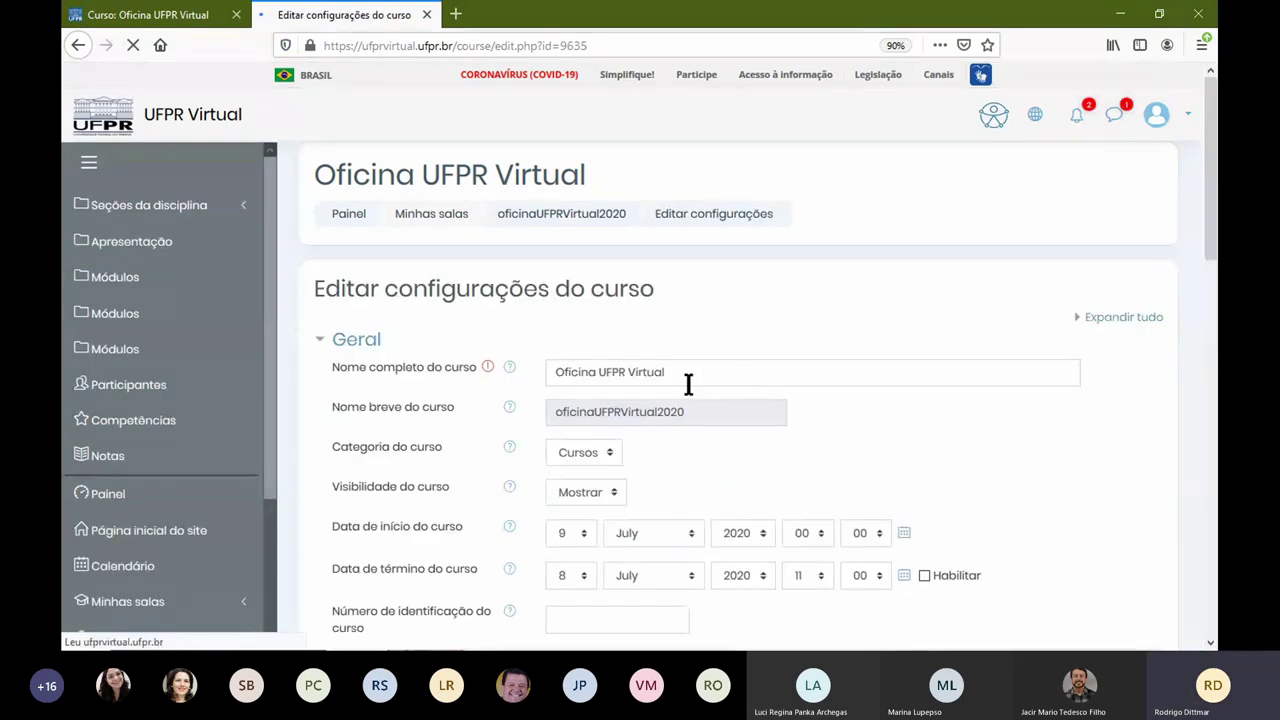
scroll(723, 430, down, 6)
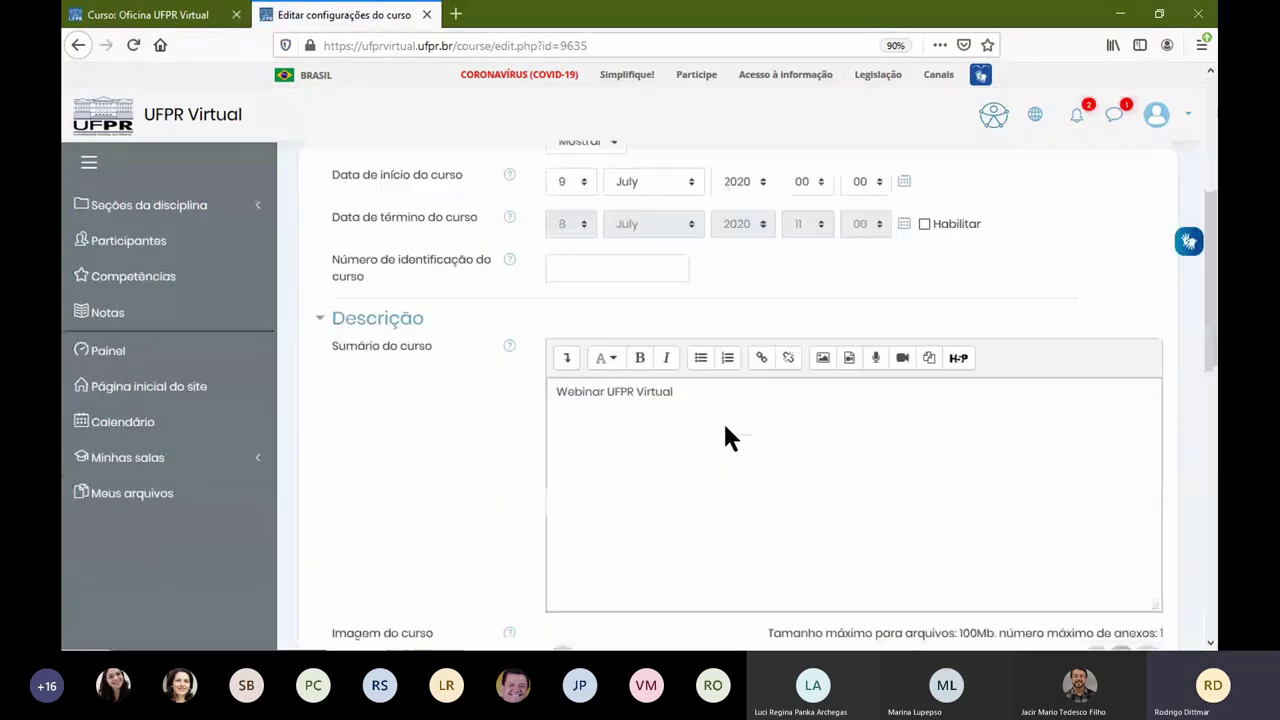
click(854, 370)
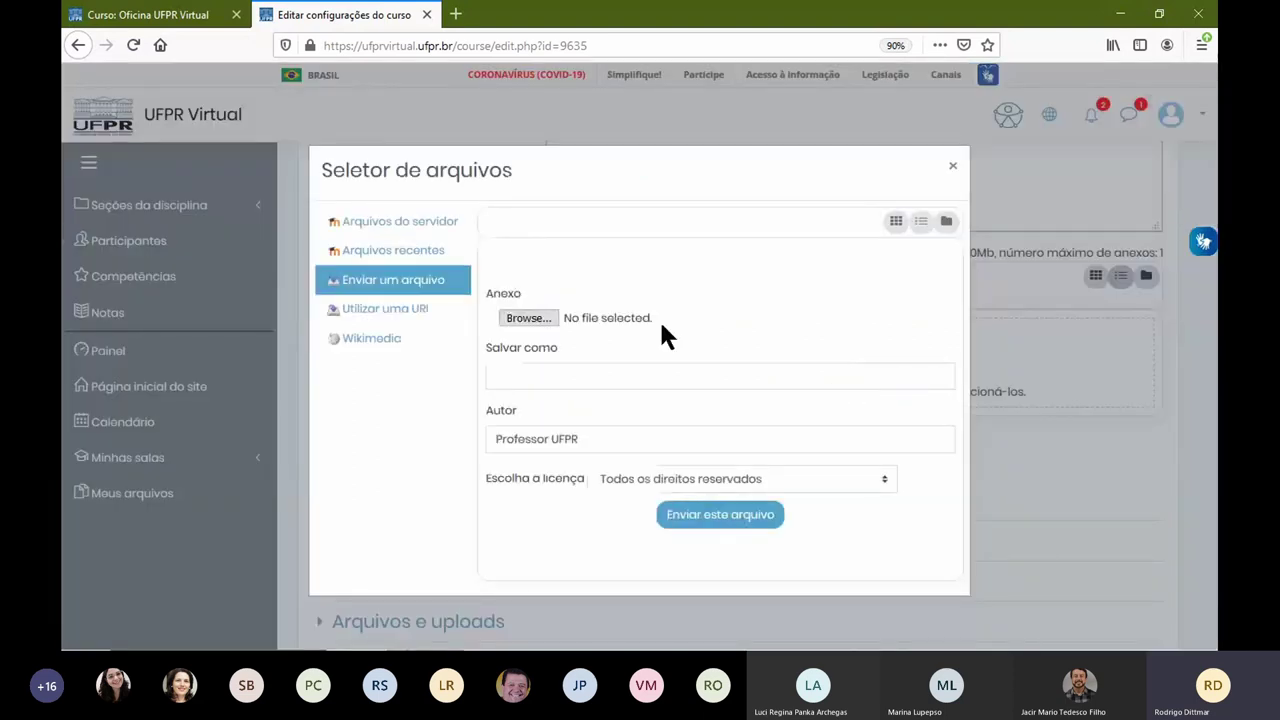
click(434, 254)
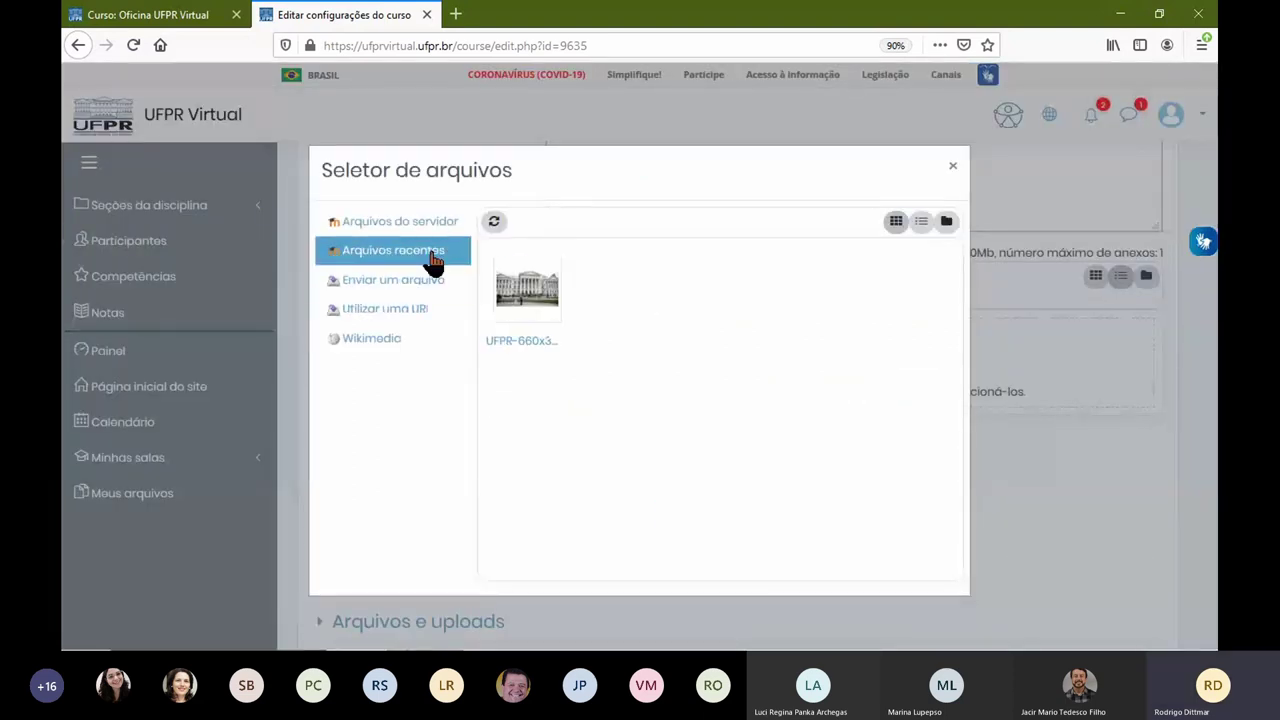
click(525, 290)
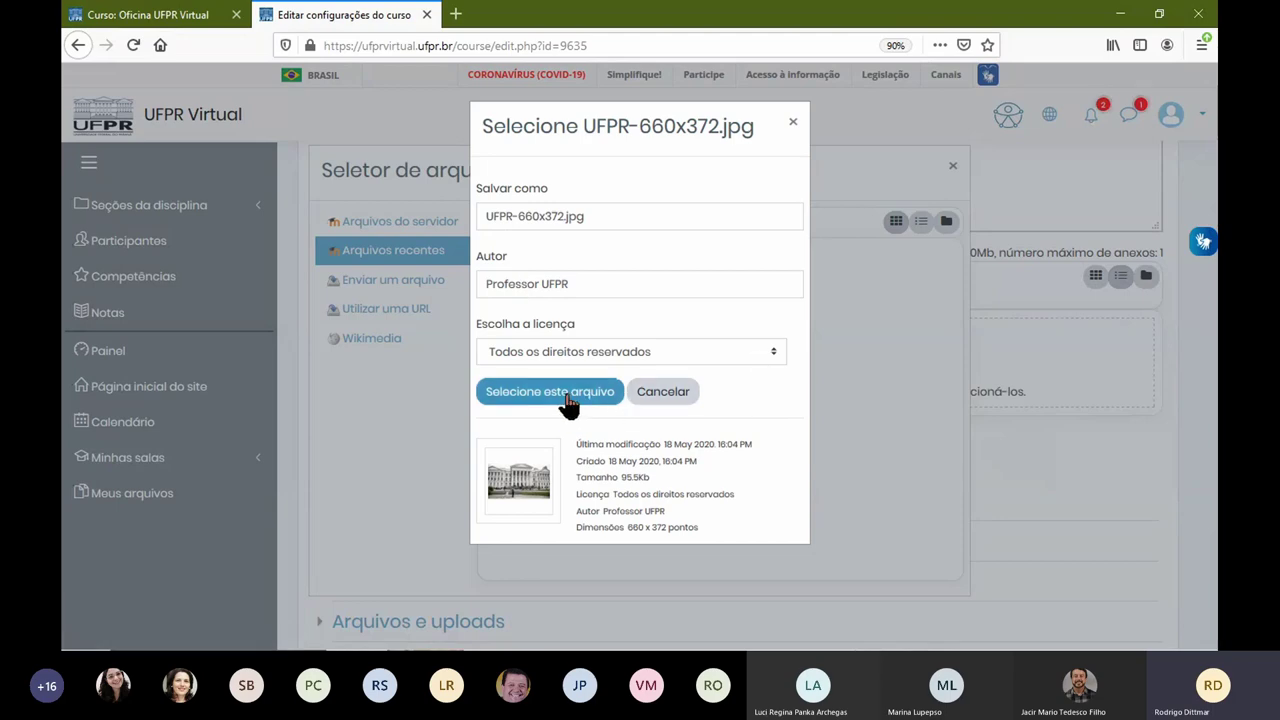
click(566, 396)
scroll(533, 418, down, 5)
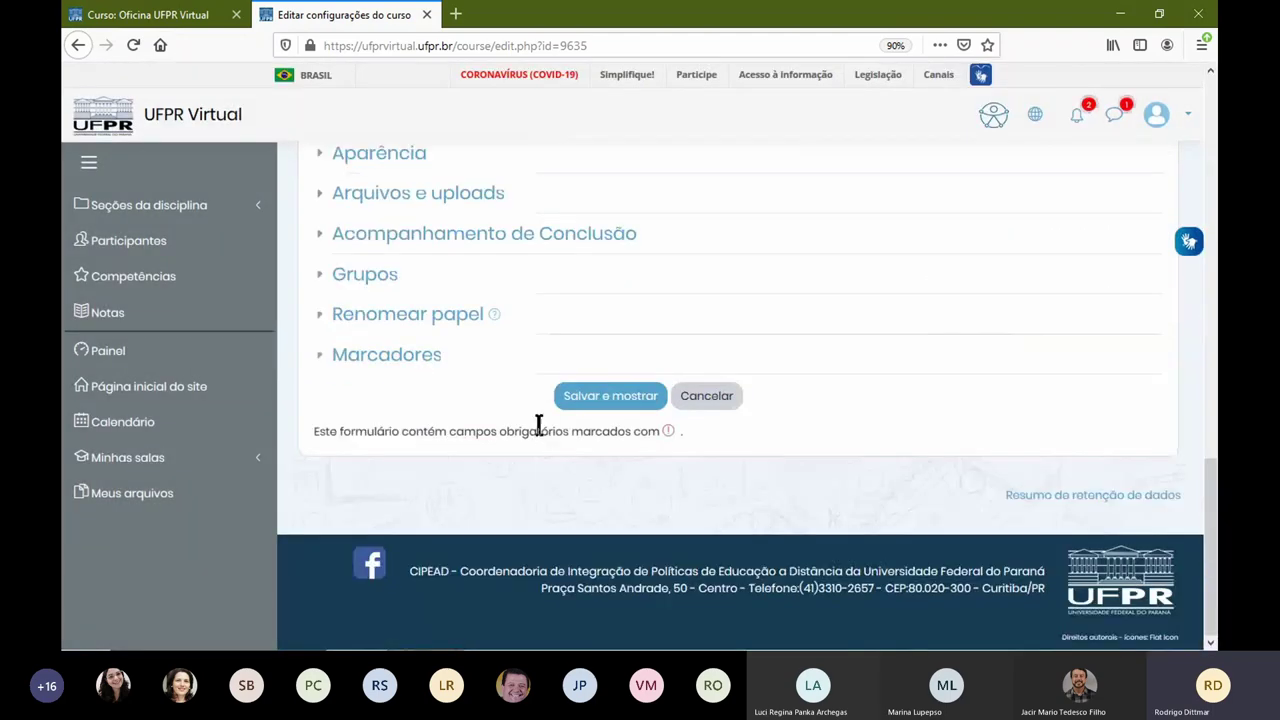
click(579, 396)
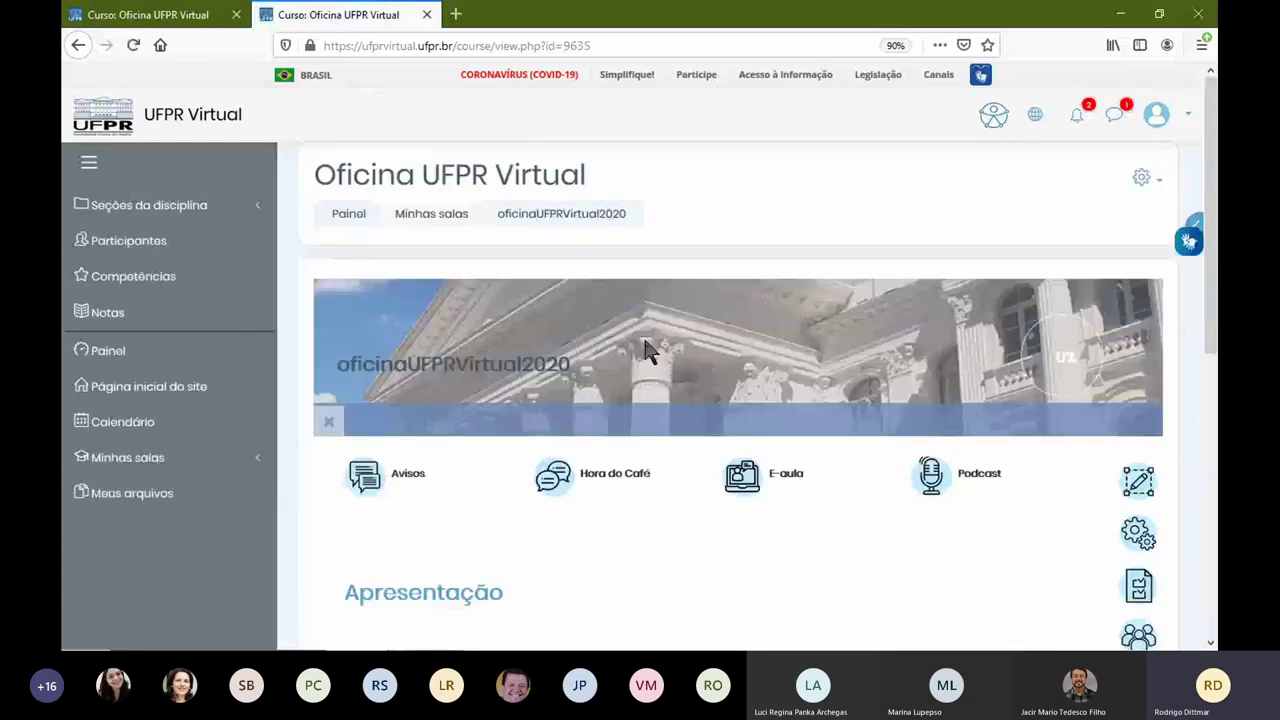
Step: In the other tab, open the Painel dashboard and scroll to the Oficina UFPR Virtual course card
click(214, 24)
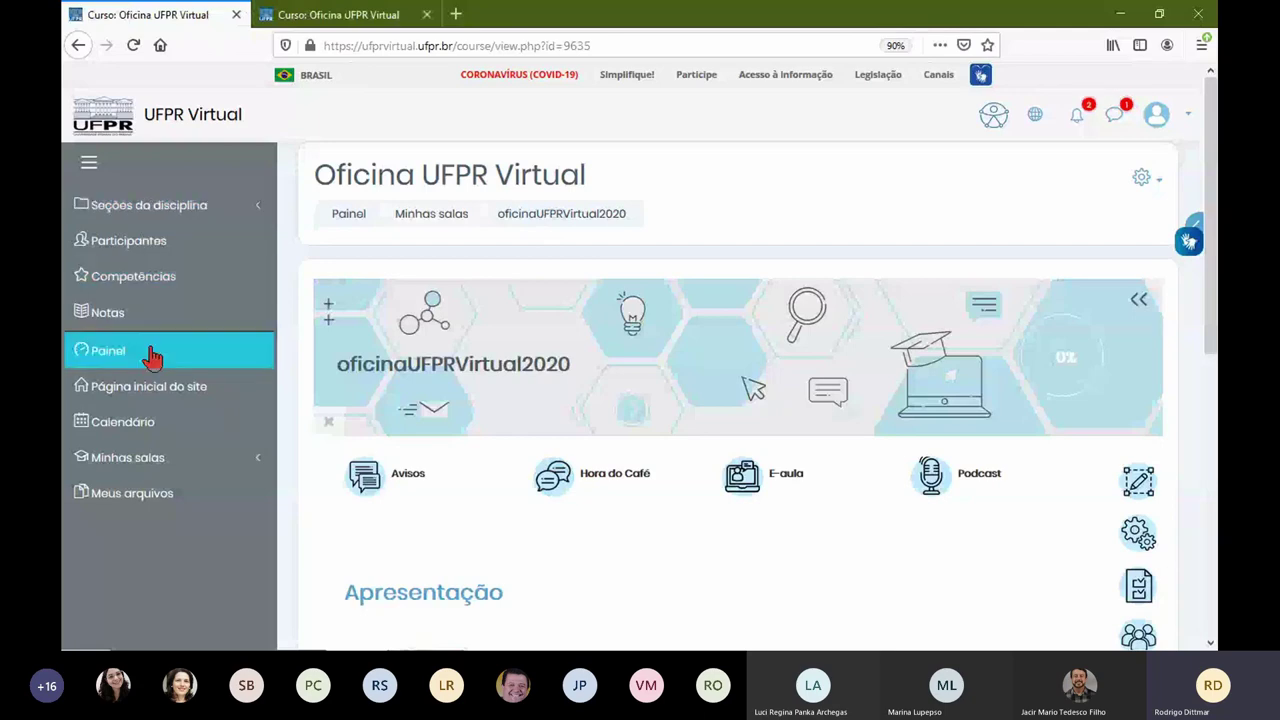
click(140, 347)
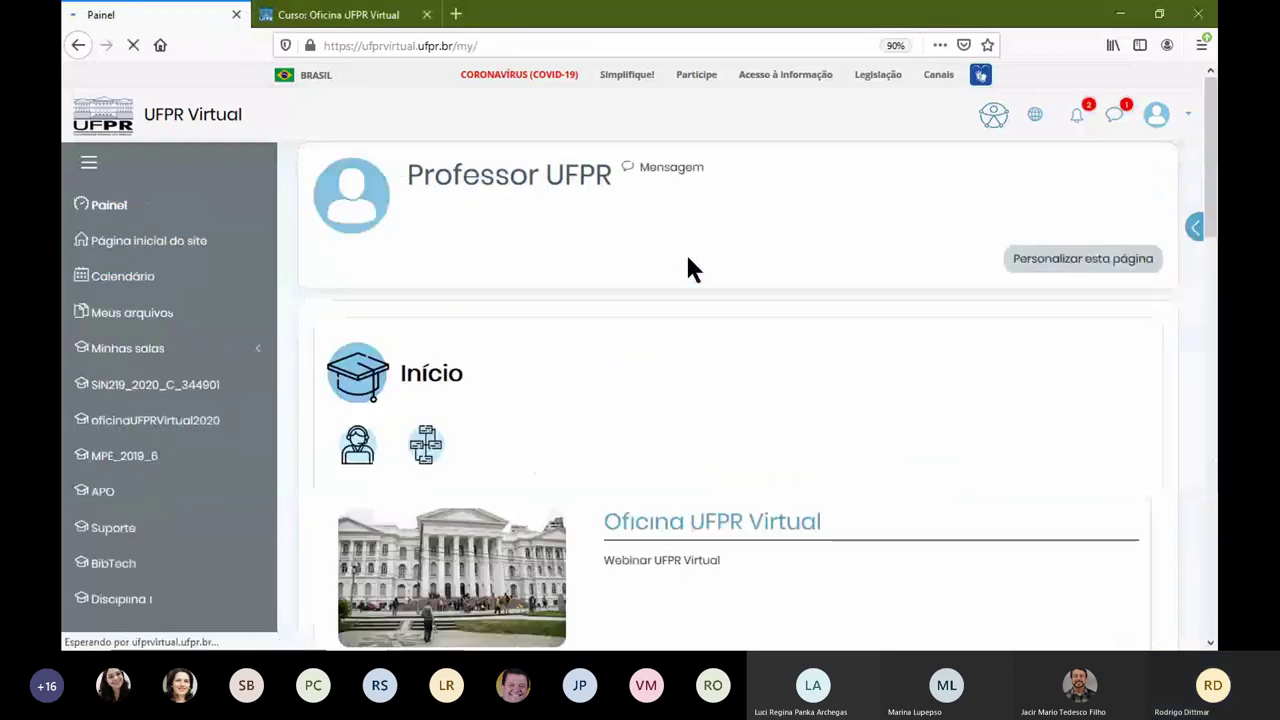
scroll(660, 390, down, 2)
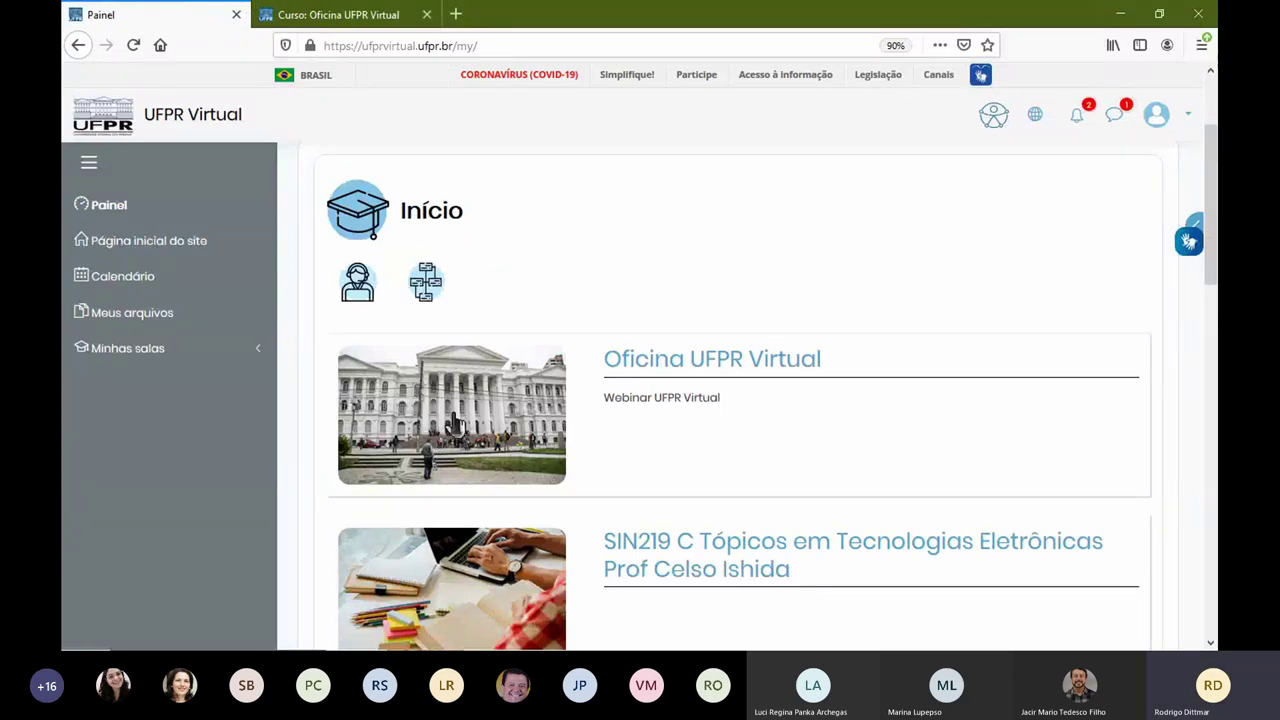
Step: Back on the course tab, reopen Editar configurações and check the UFPR-660x372.jpg course image
click(362, 18)
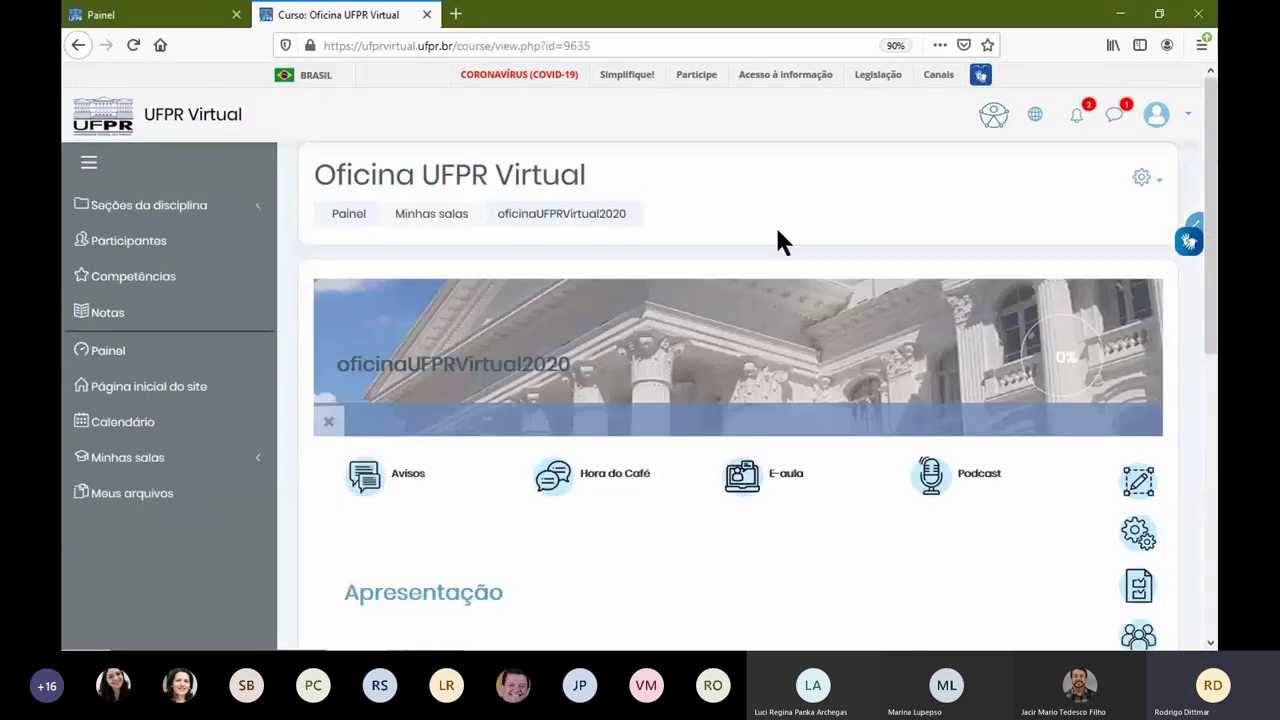
click(1143, 178)
click(1074, 211)
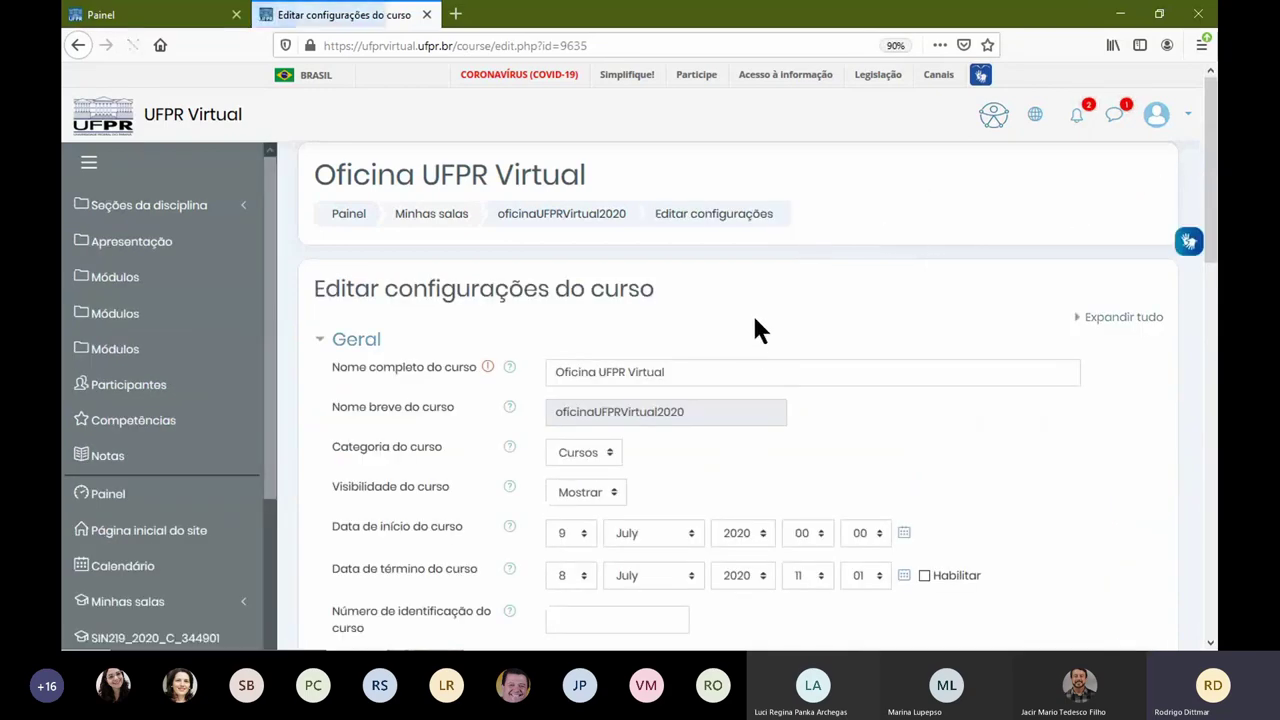
scroll(716, 360, down, 10)
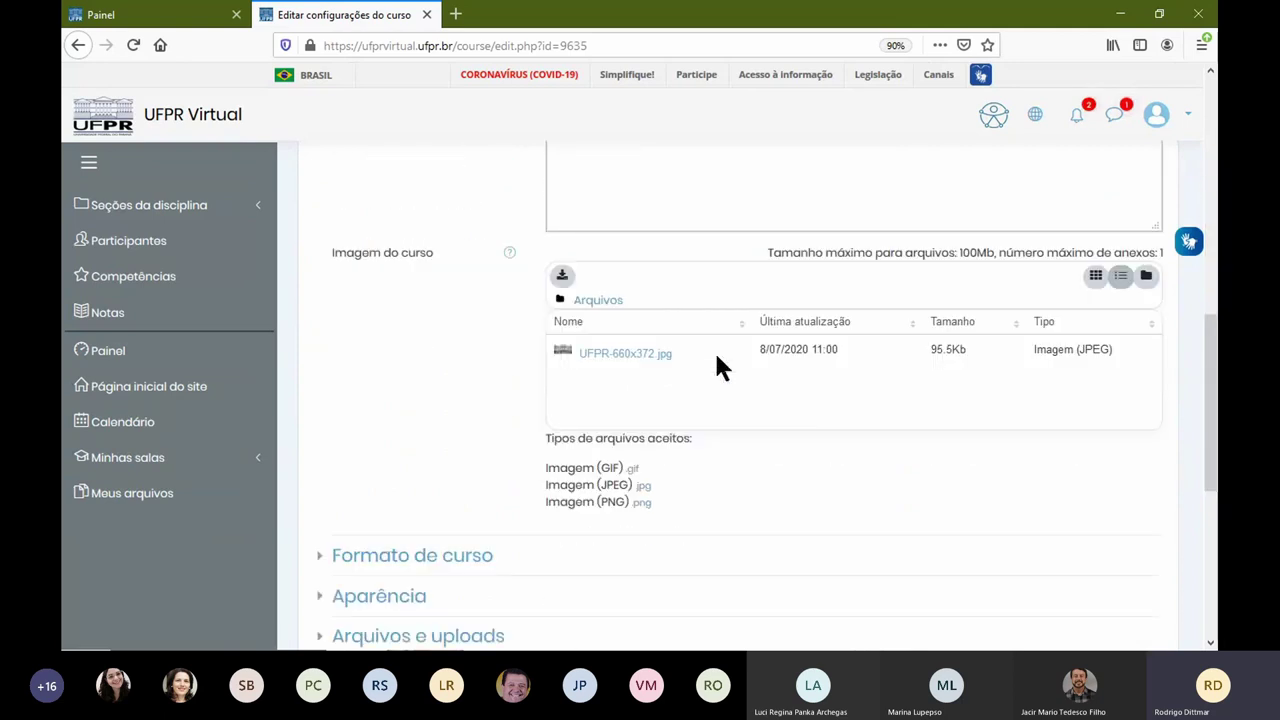
scroll(716, 358, down, 5)
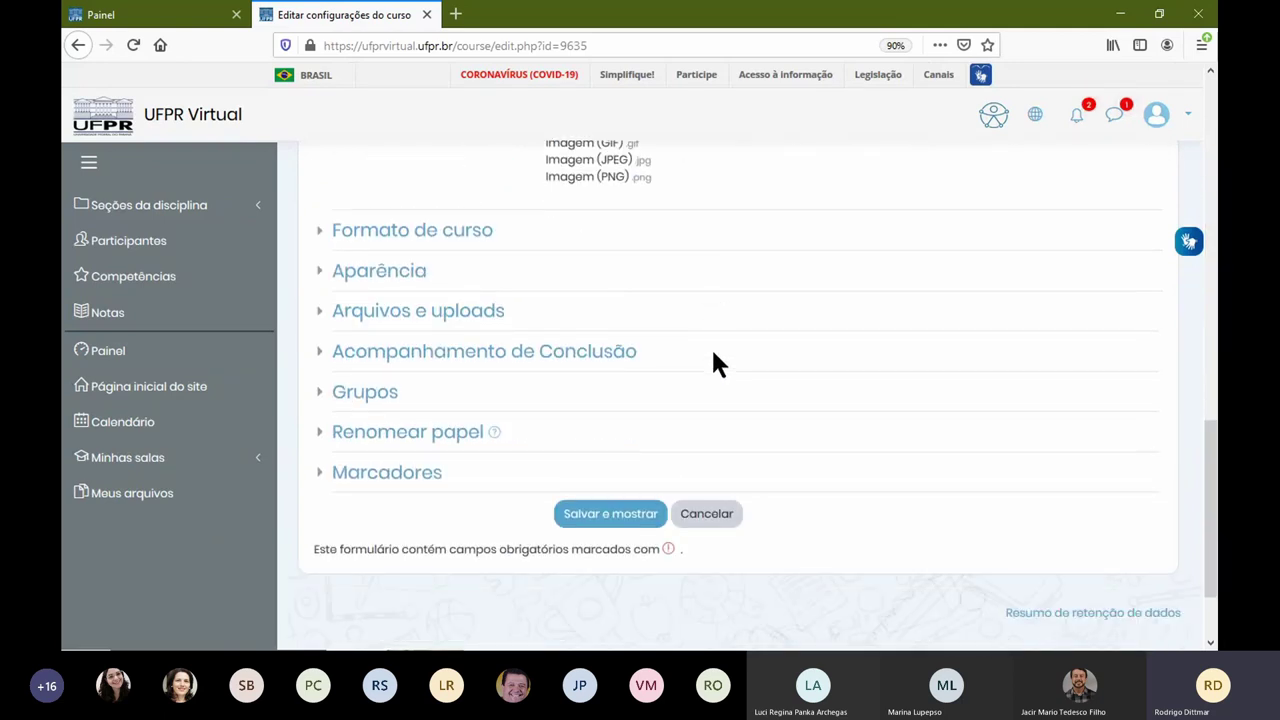
scroll(713, 360, up, 15)
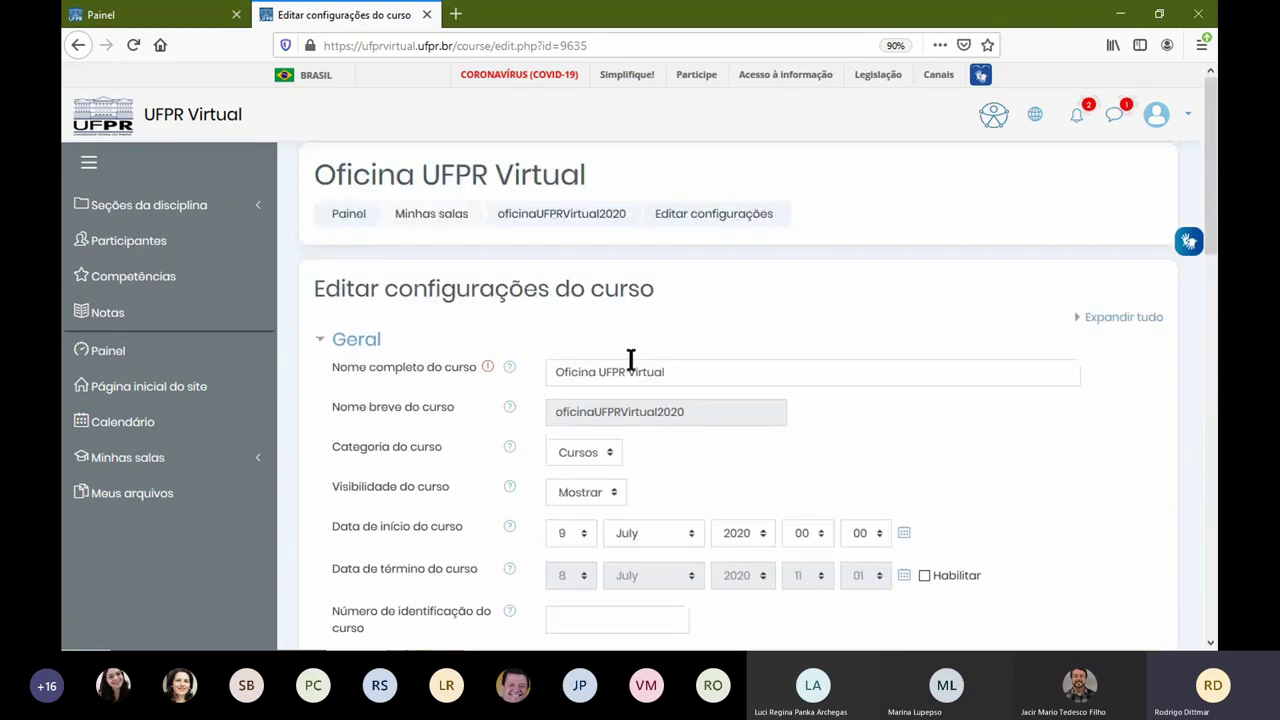
scroll(711, 420, down, 3)
scroll(707, 321, up, 3)
scroll(719, 385, down, 5)
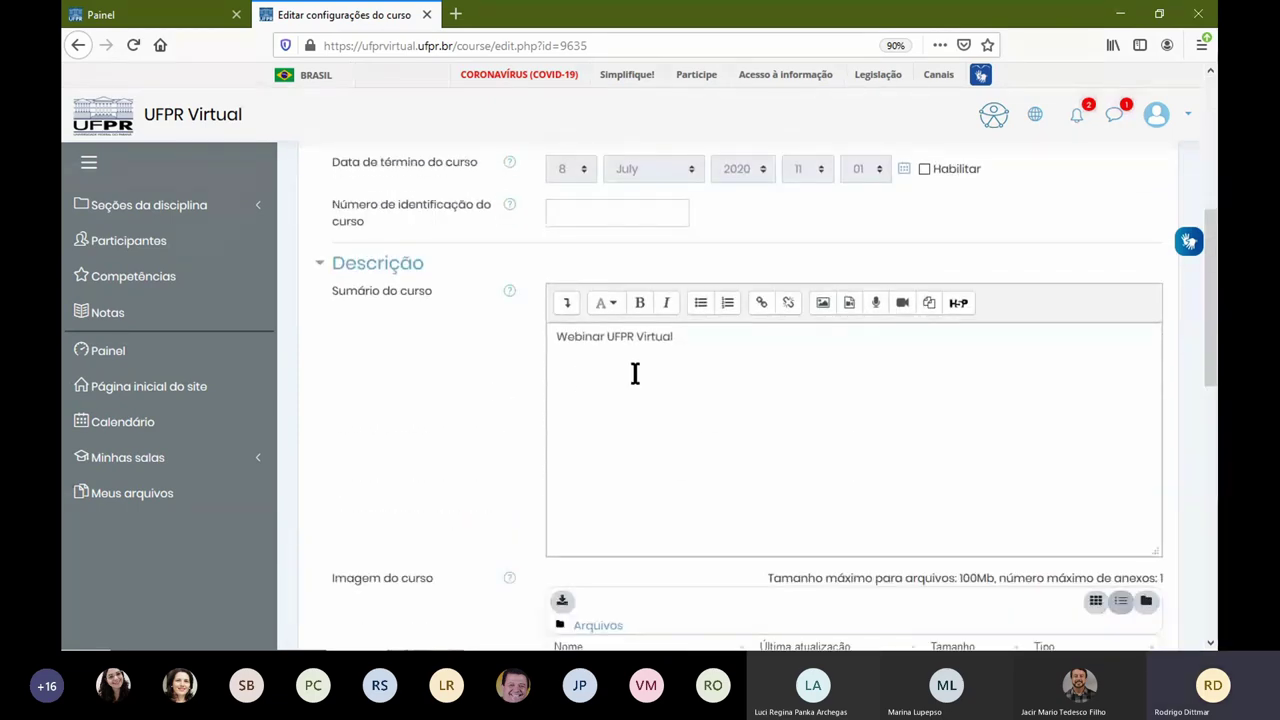
scroll(686, 376, down, 4)
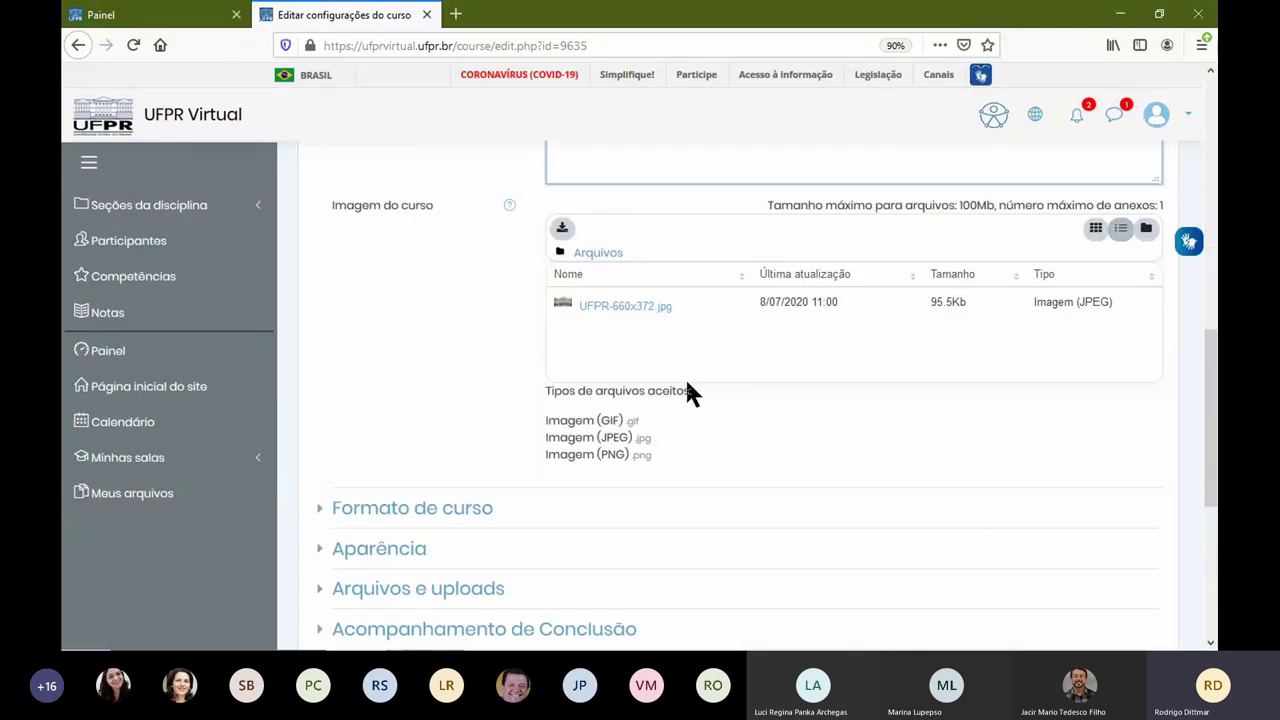
scroll(688, 392, down, 1)
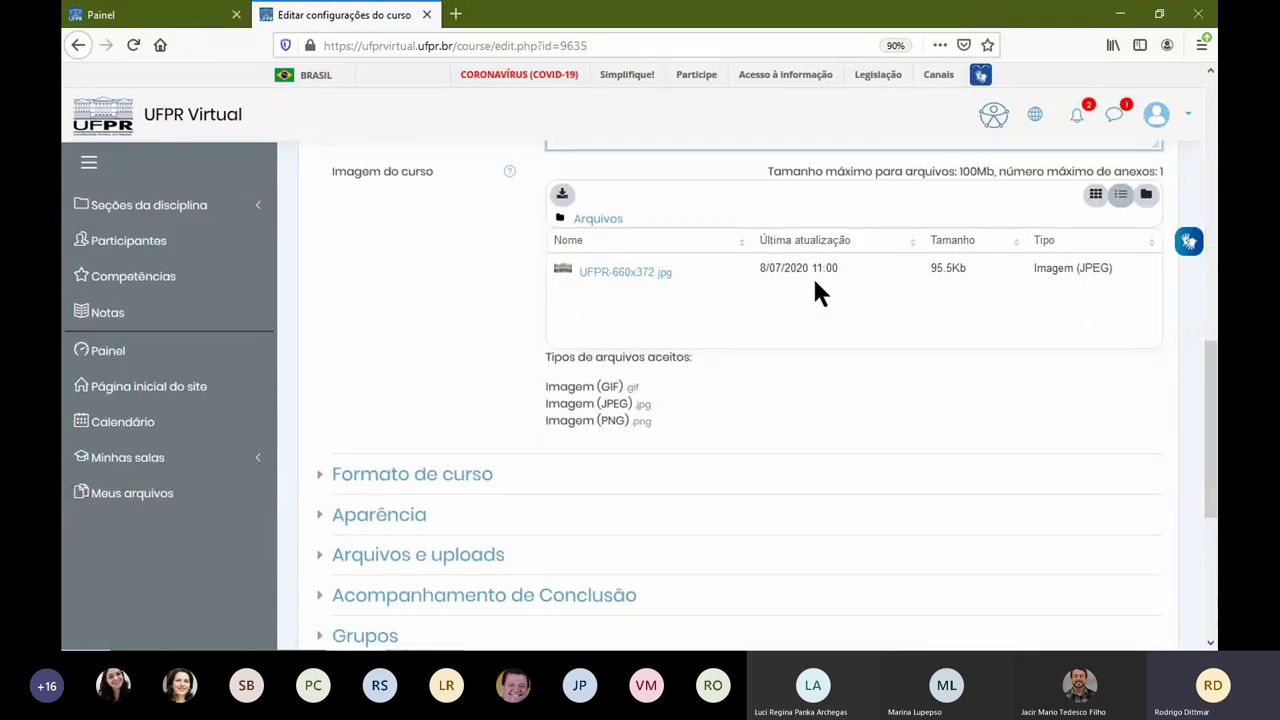
scroll(745, 300, down, 3)
Step: Expand Formato de curso to review the Formato timeline setting
click(470, 311)
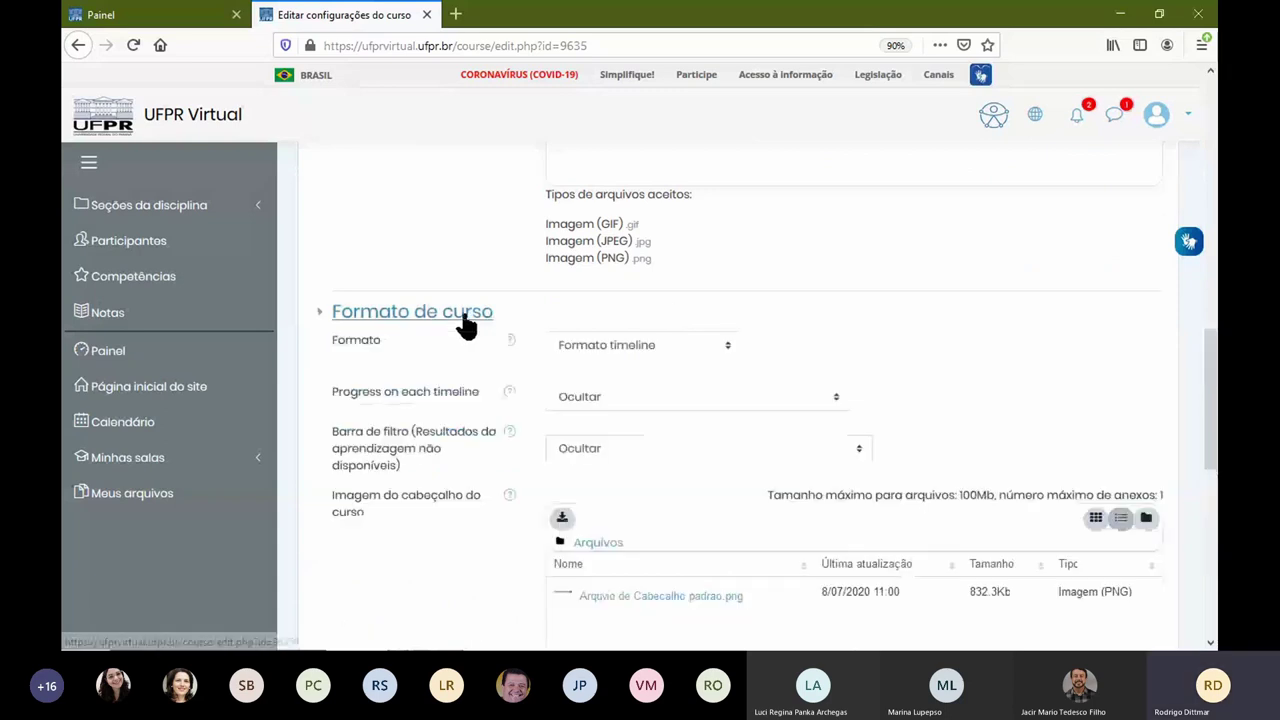
scroll(700, 347, down, 4)
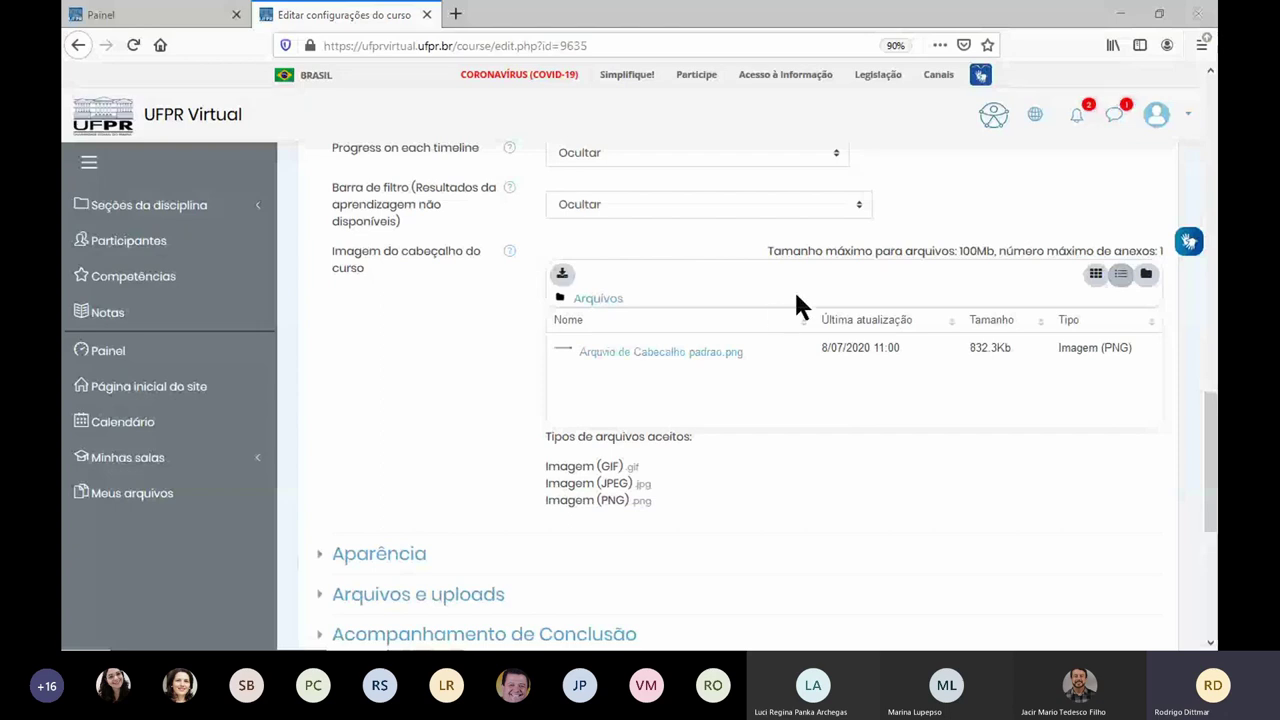
scroll(748, 384, down, 5)
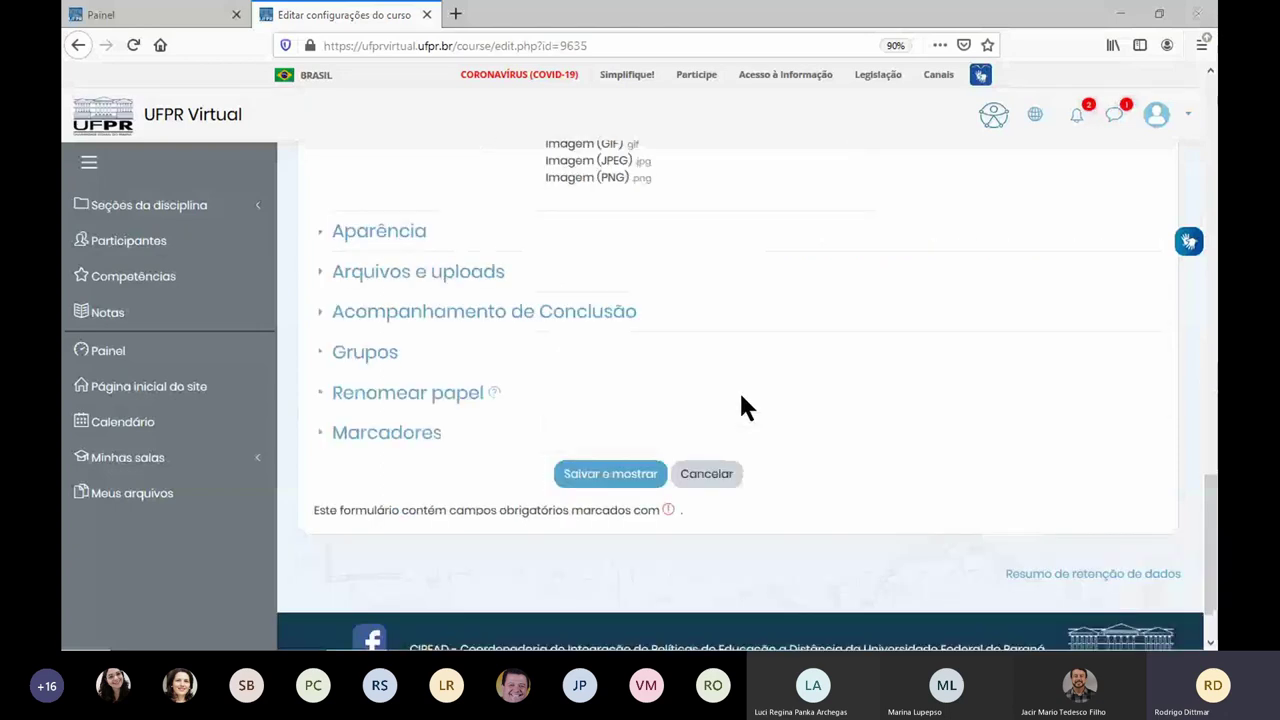
Step: Save with Salvar e mostrar and review Apresentação and the three Módulos sections
click(620, 481)
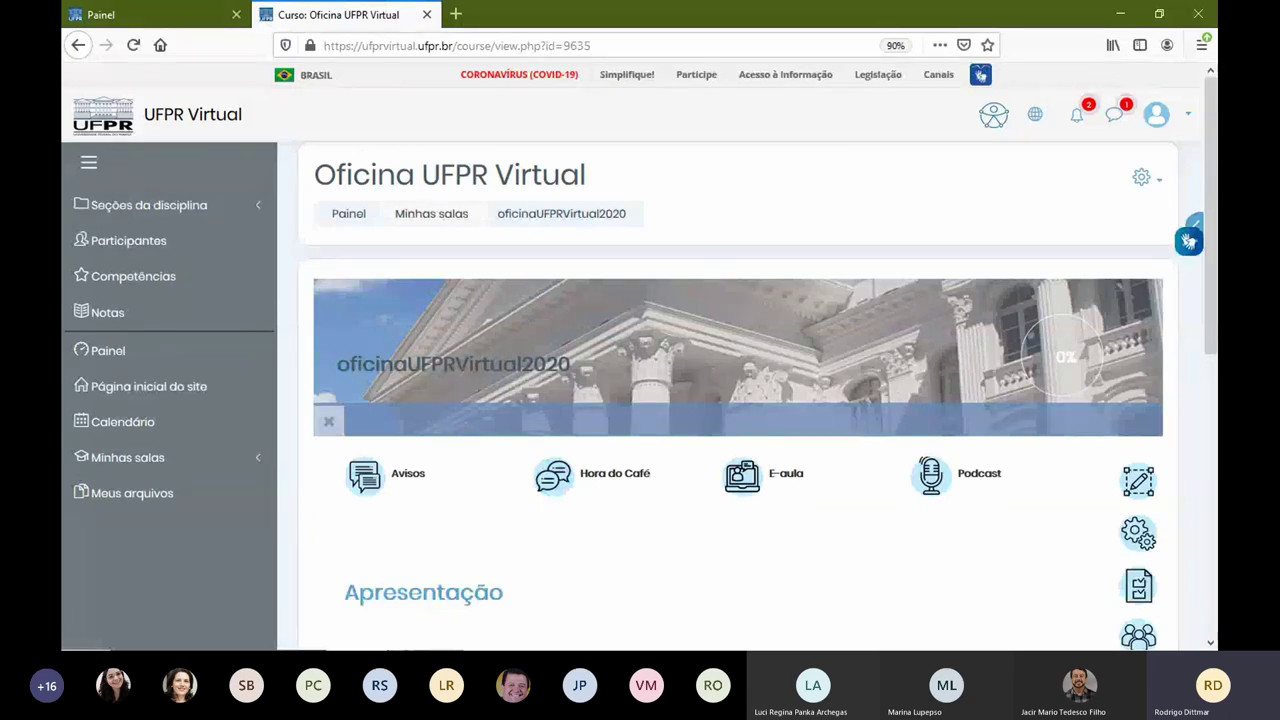
scroll(723, 415, down, 5)
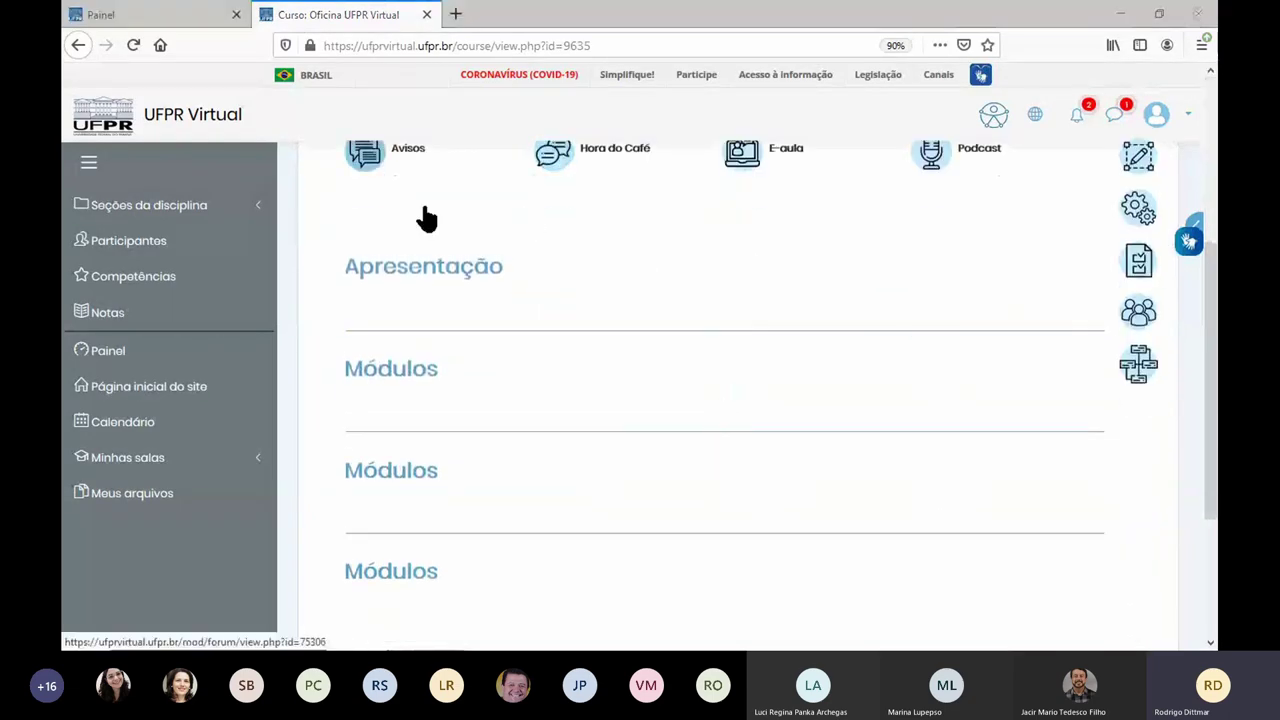
scroll(423, 220, up, 2)
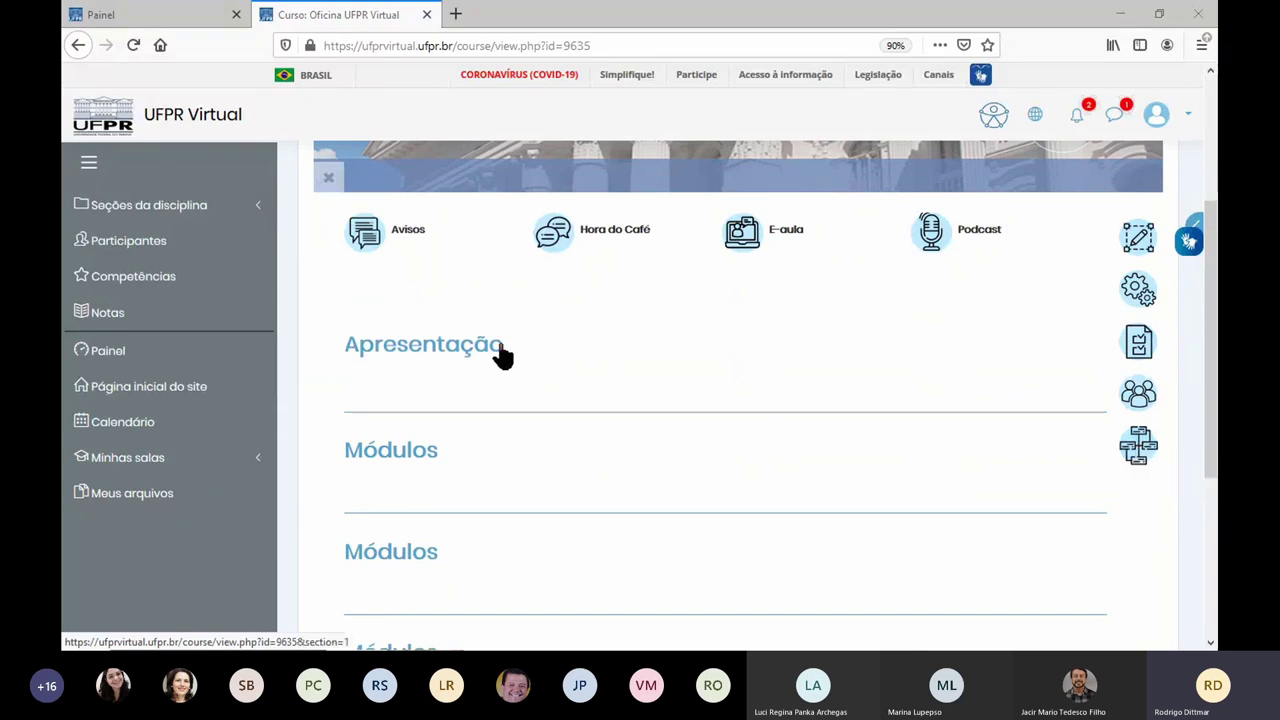
scroll(522, 353, down, 2)
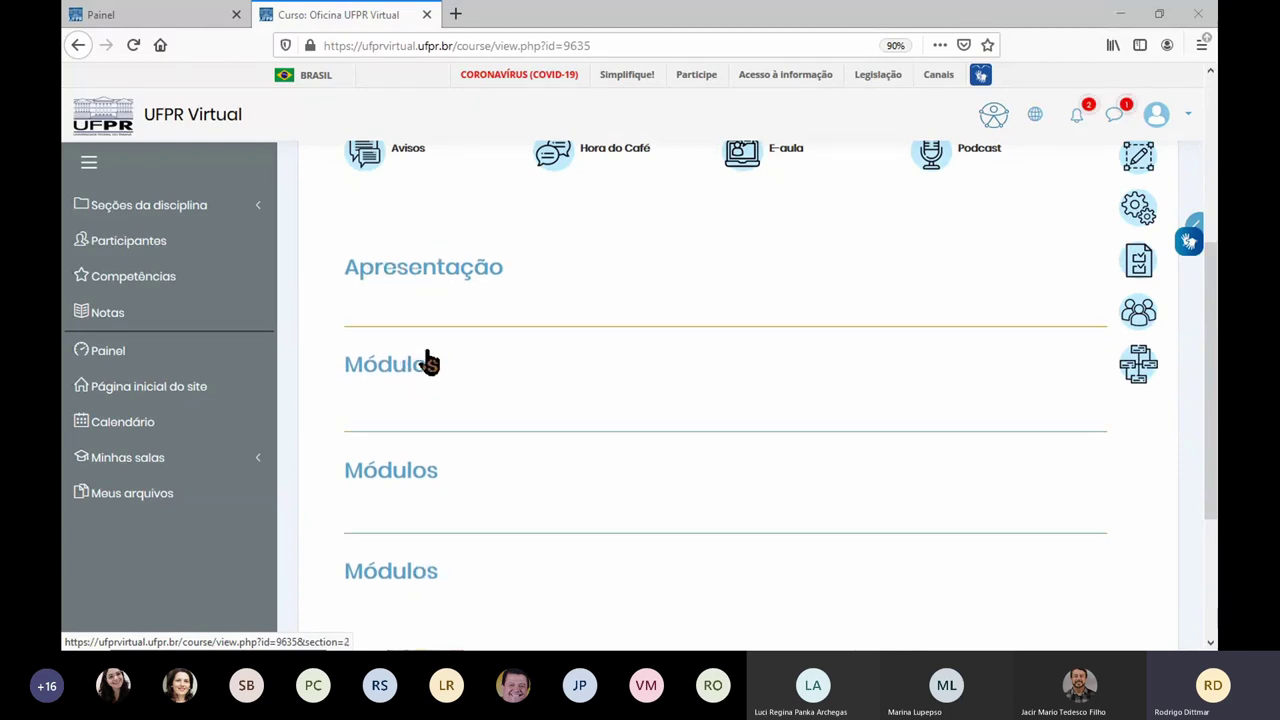
scroll(428, 362, down, 2)
scroll(432, 325, down, 2)
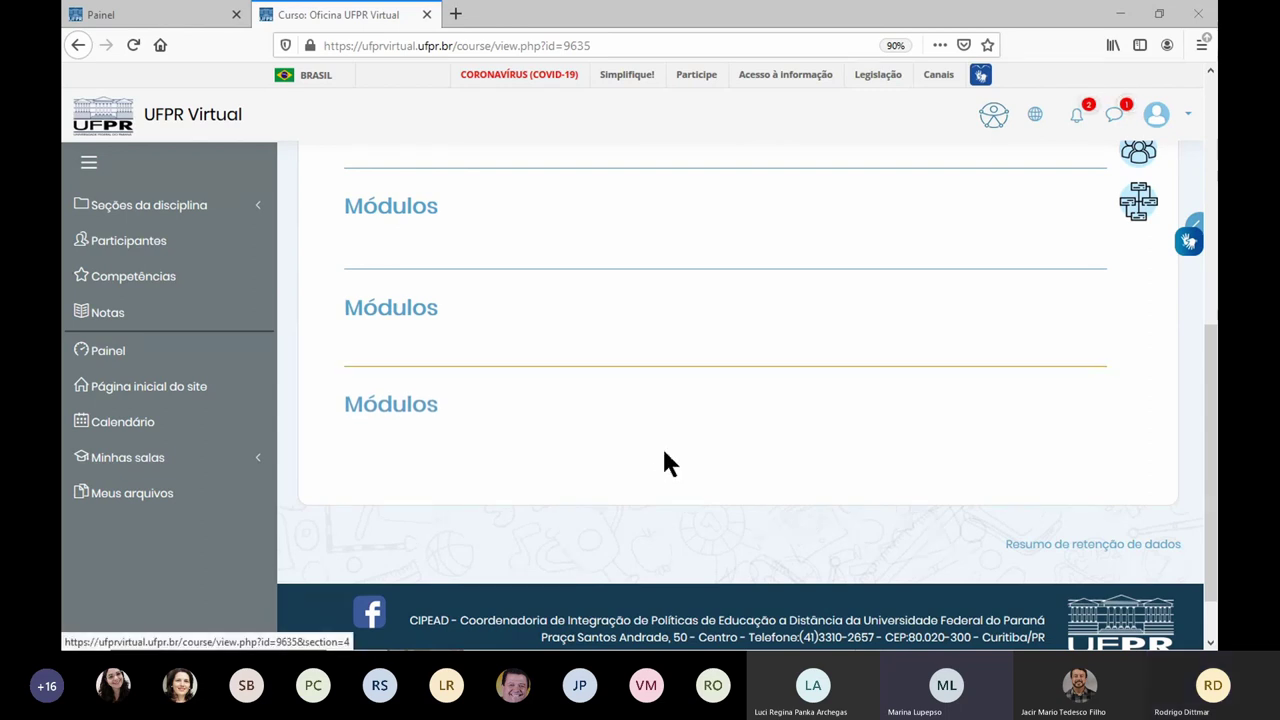
scroll(666, 465, up, 10)
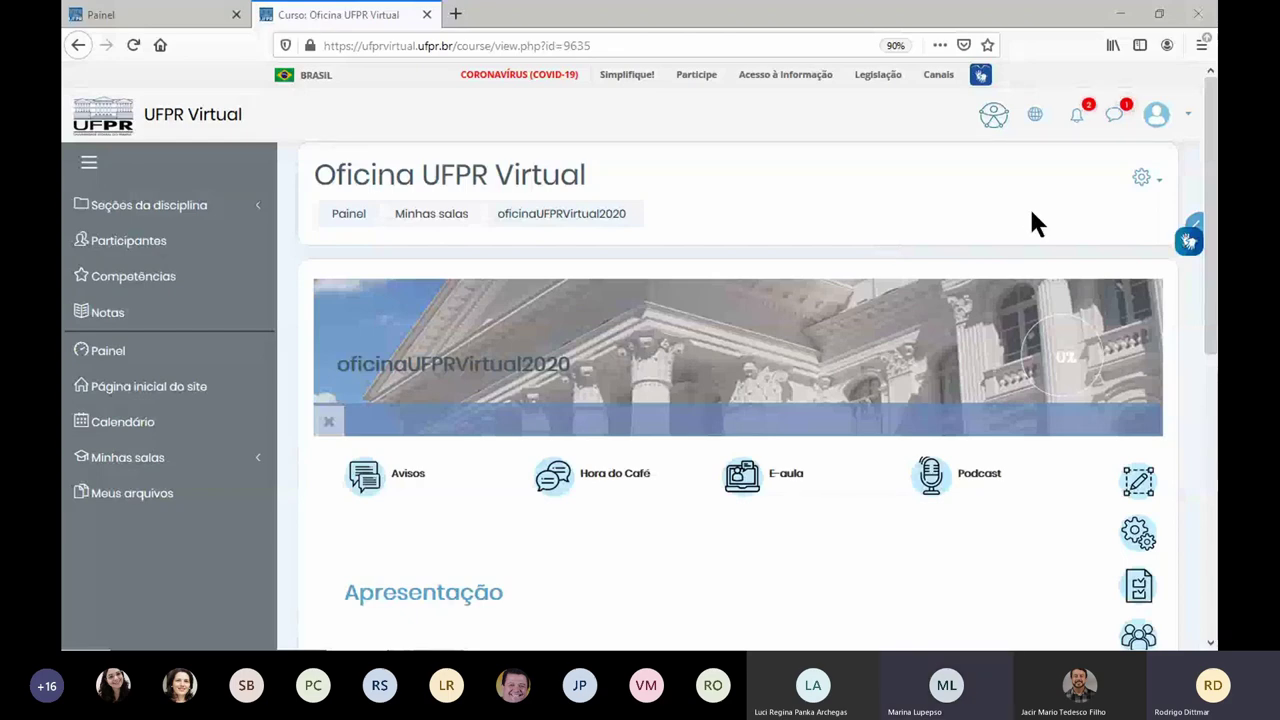
Step: Start a backup of the oficinaUFPRVirtual2020 course and review its initial settings
click(1152, 183)
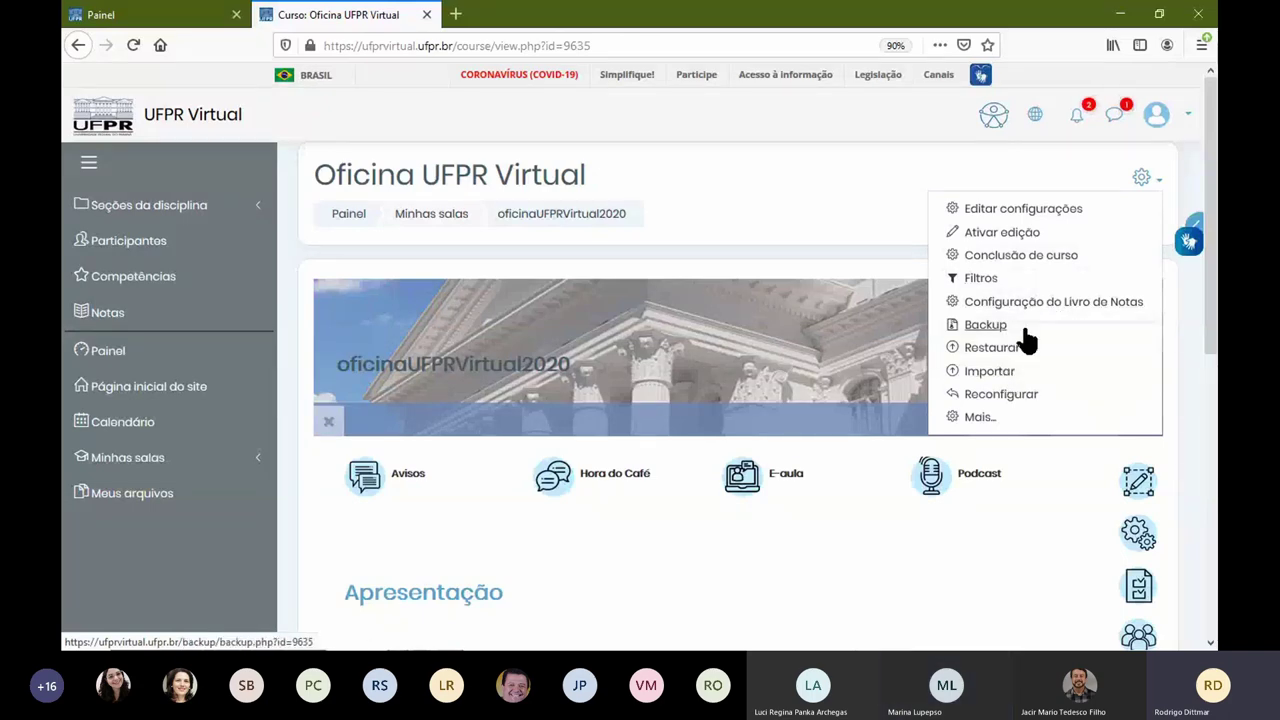
click(995, 328)
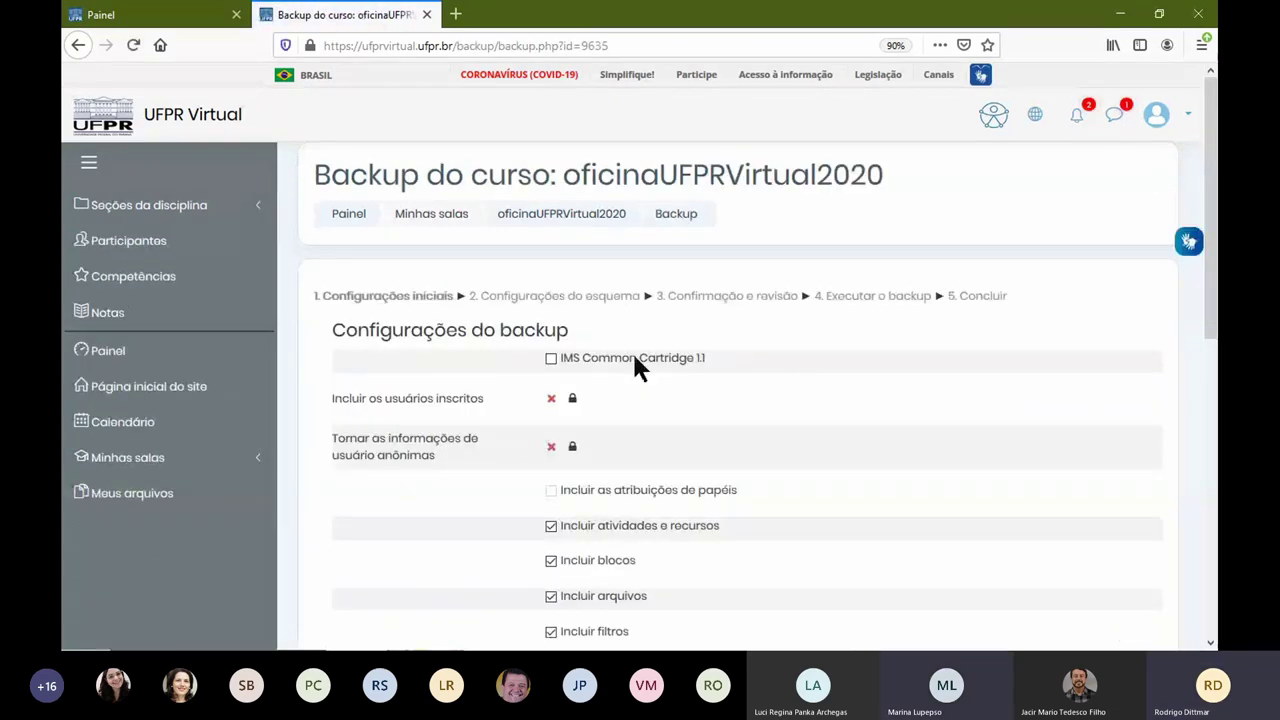
scroll(669, 387, down, 1)
scroll(661, 380, down, 4)
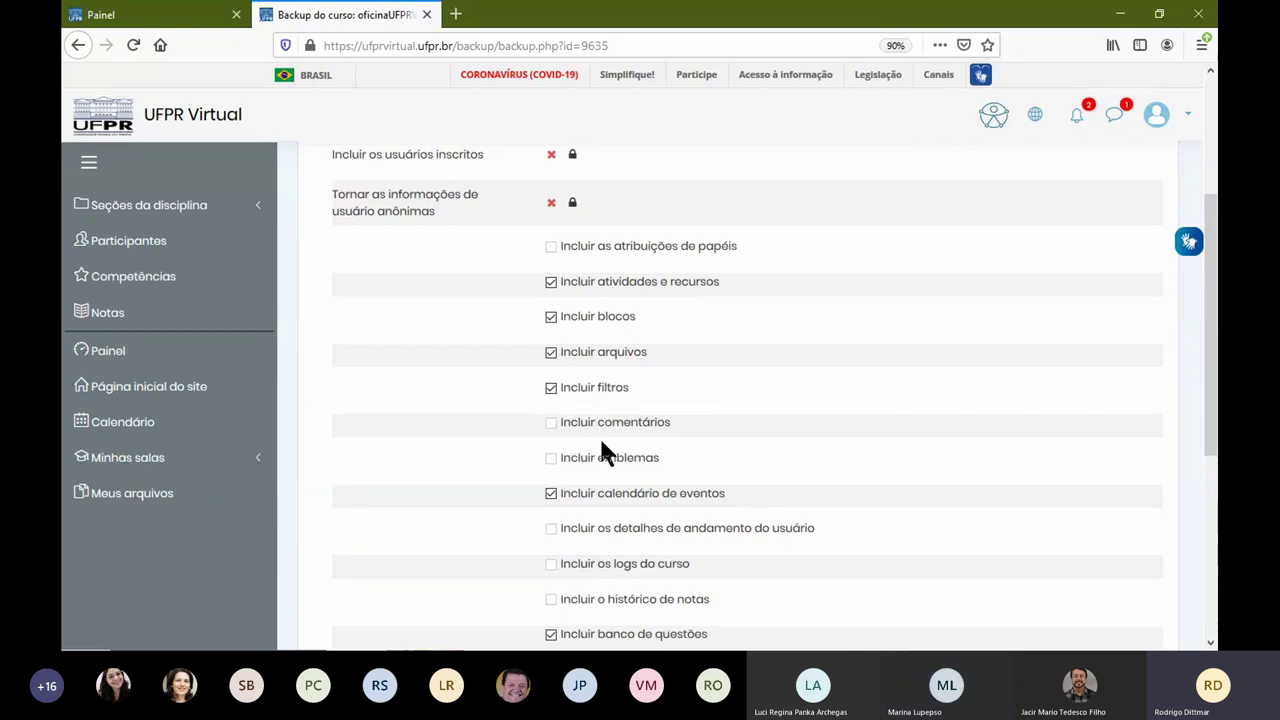
scroll(599, 440, down, 5)
Step: Advance the backup past the schema settings to the Confirmação e revisão step
click(818, 463)
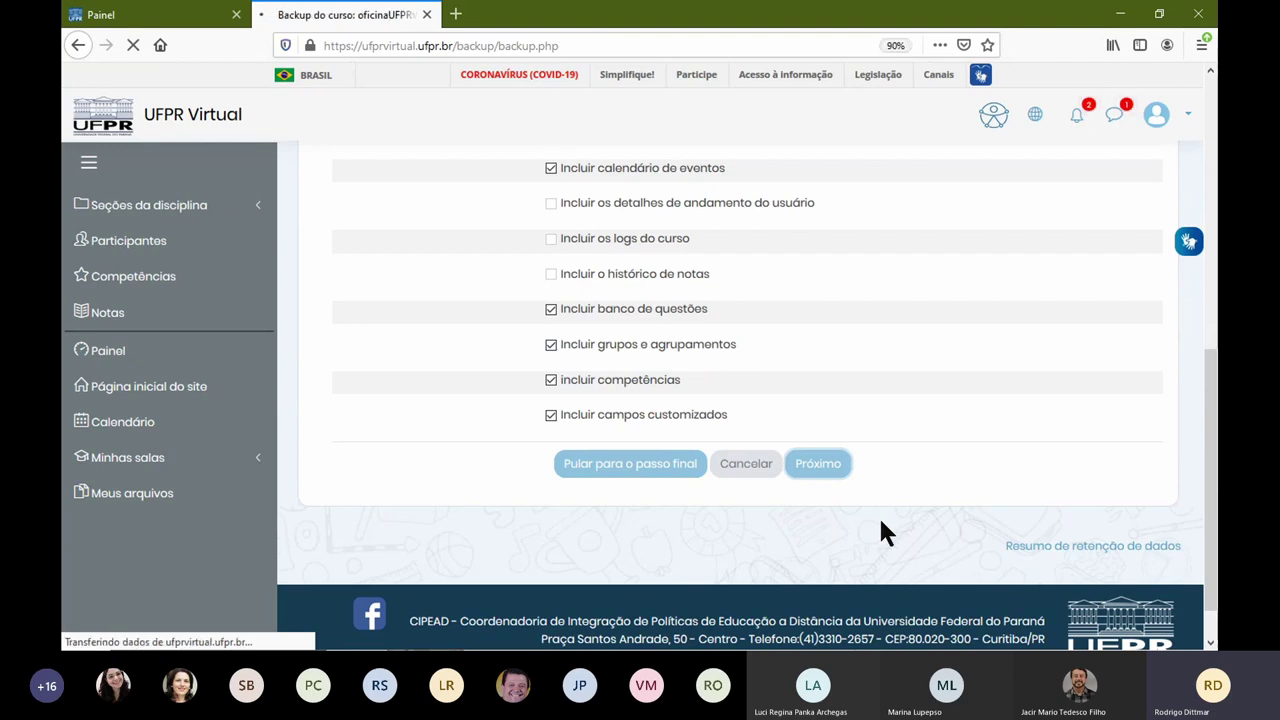
scroll(753, 497, down, 10)
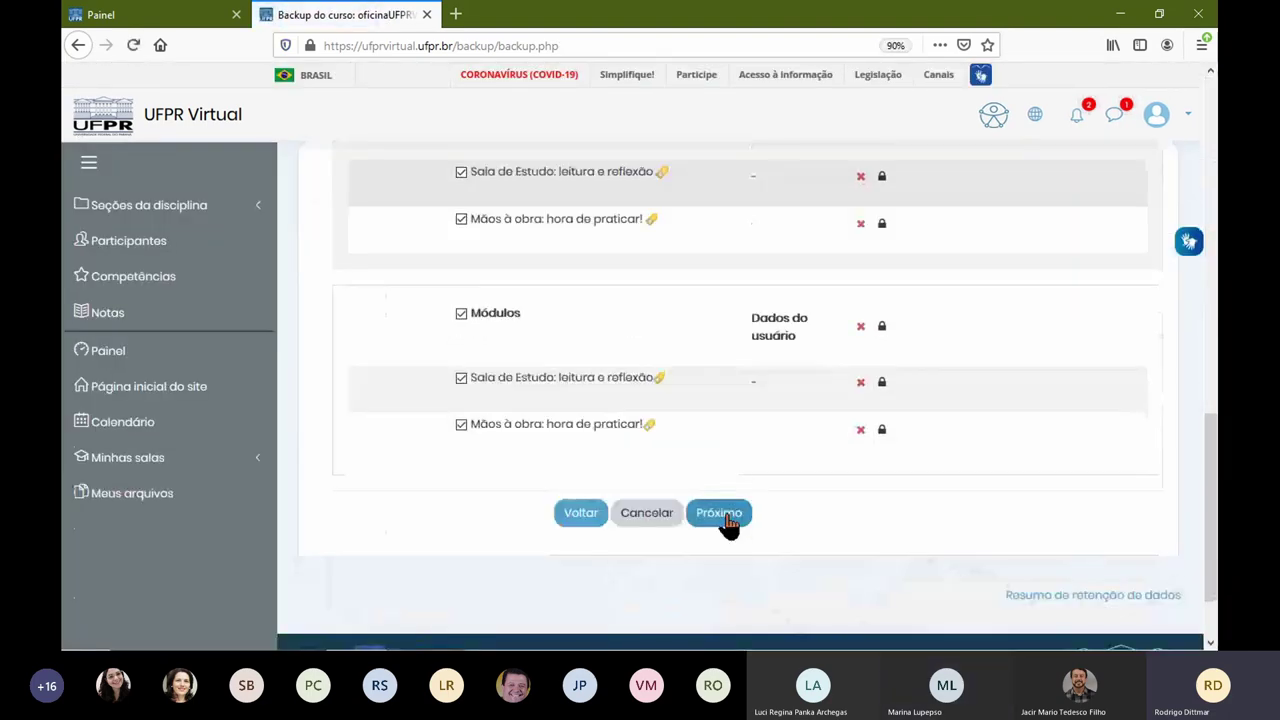
click(720, 512)
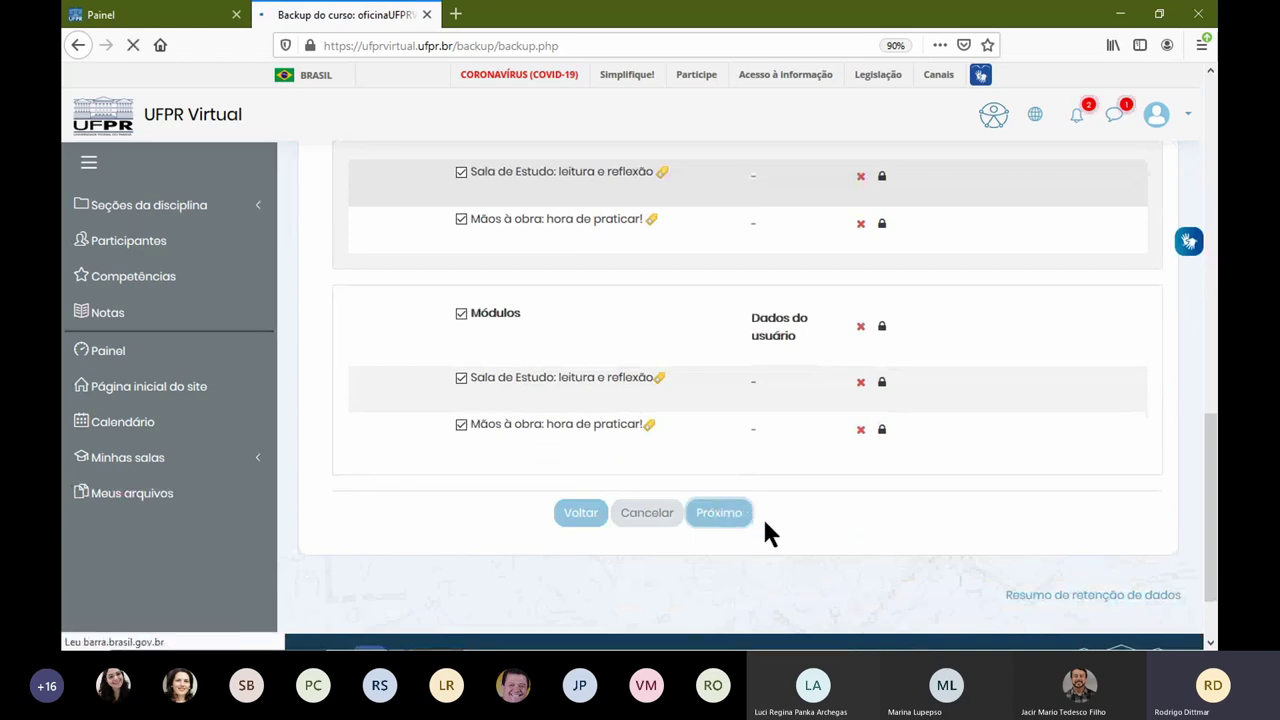
scroll(755, 495, down, 8)
scroll(724, 460, down, 12)
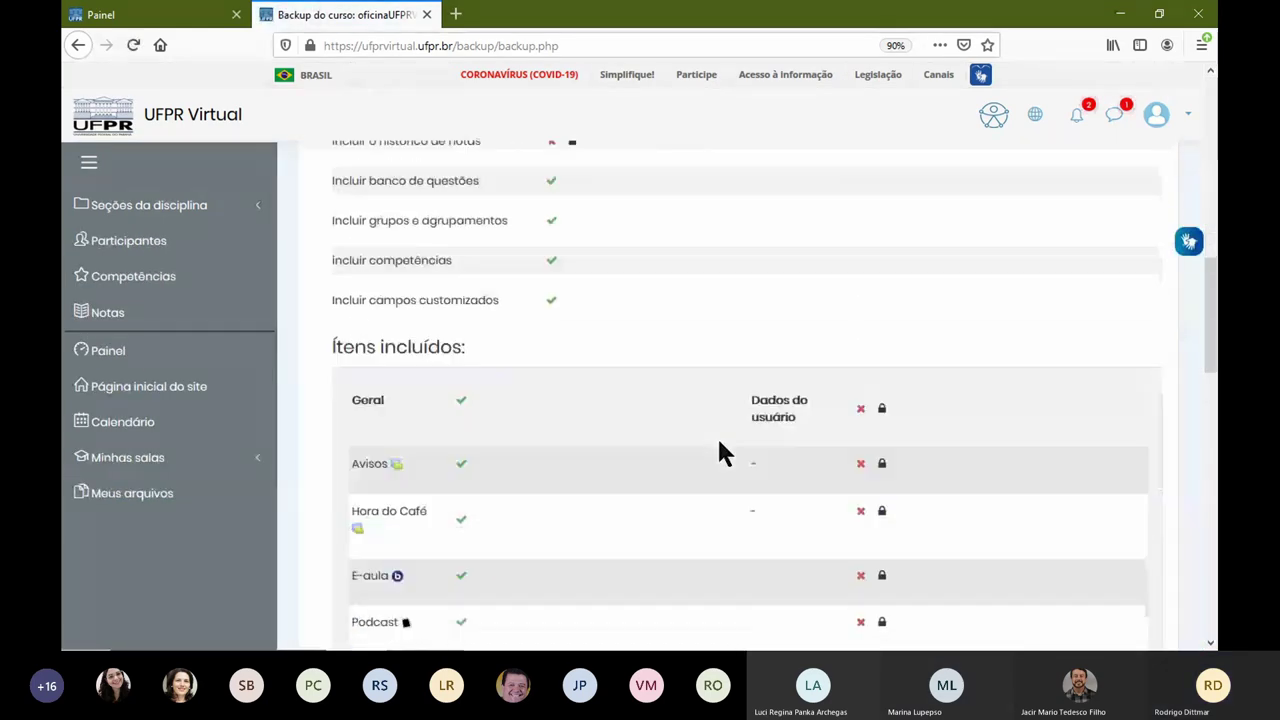
scroll(724, 455, down, 2)
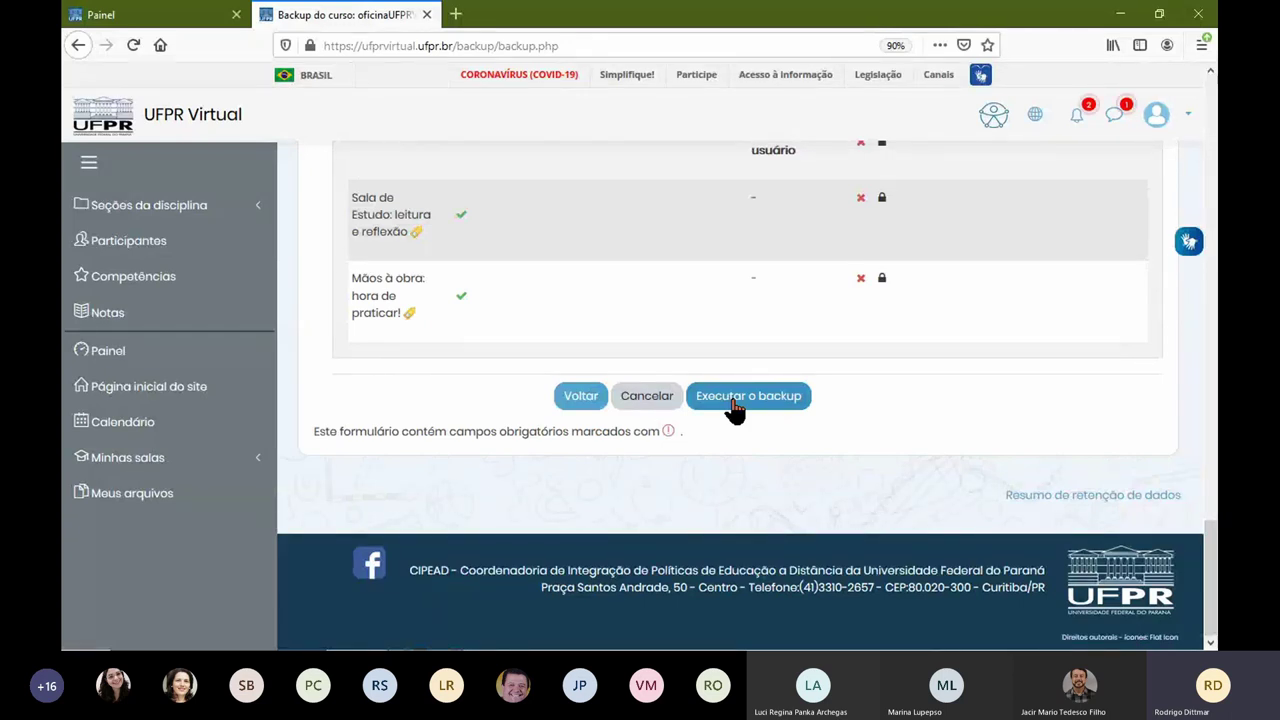
scroll(573, 349, up, 20)
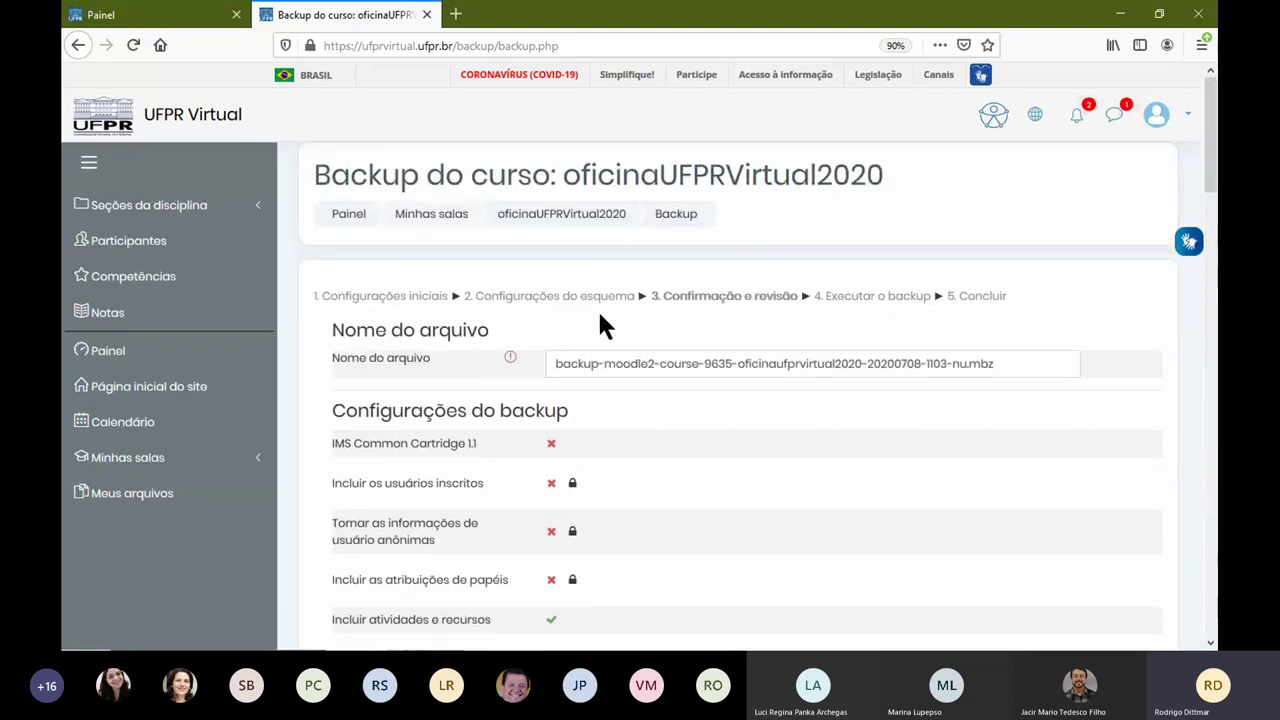
Step: Abandon the backup, look over the course's Restaurar page, then return to the course page
click(568, 218)
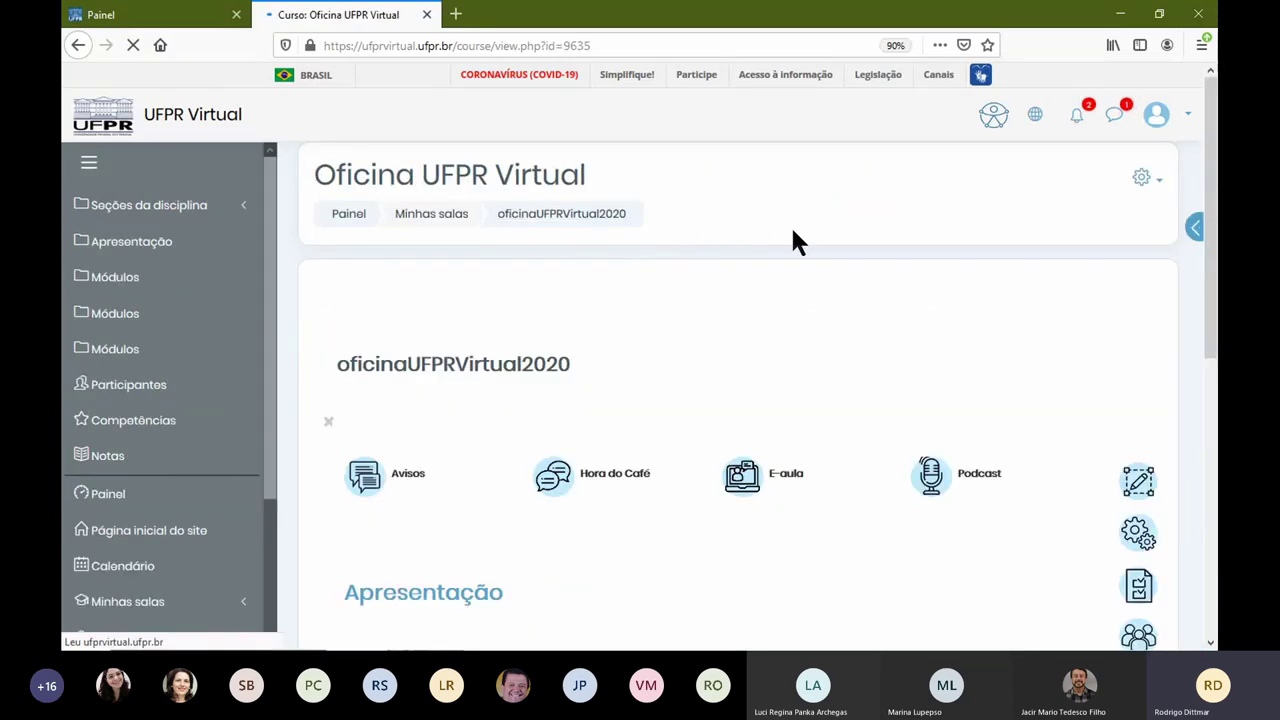
click(1158, 181)
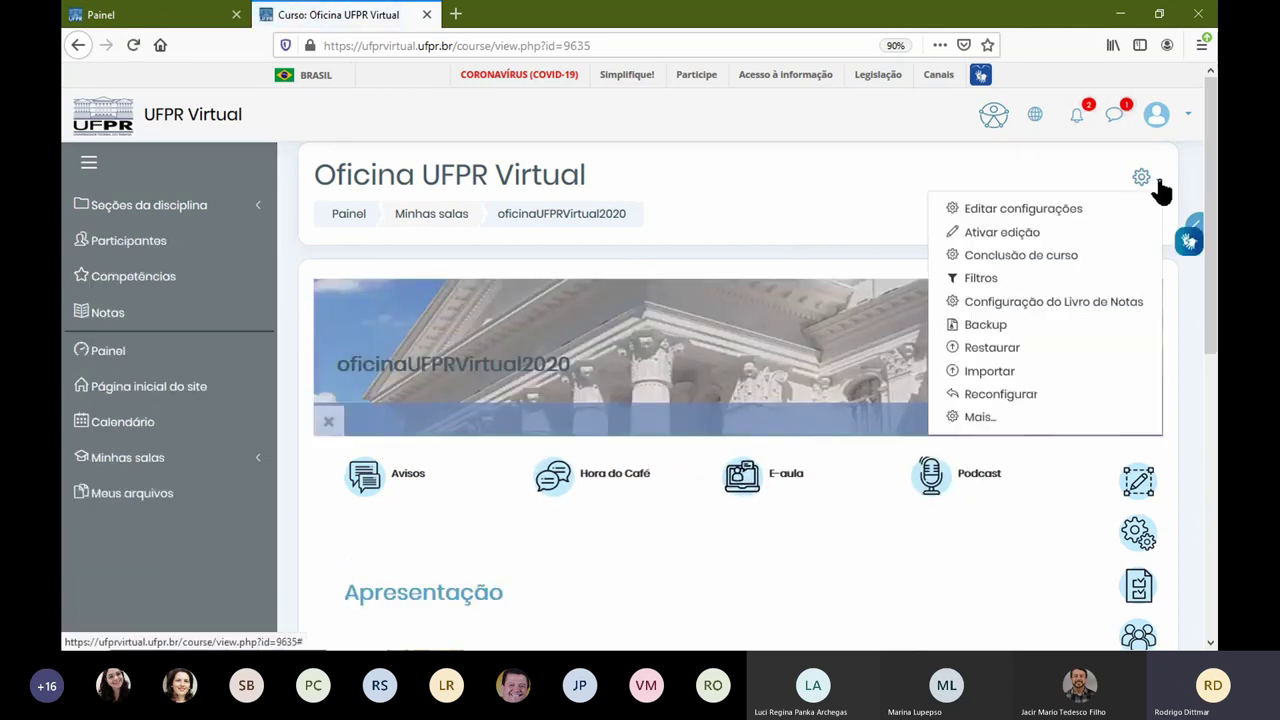
click(1015, 352)
scroll(717, 377, down, 5)
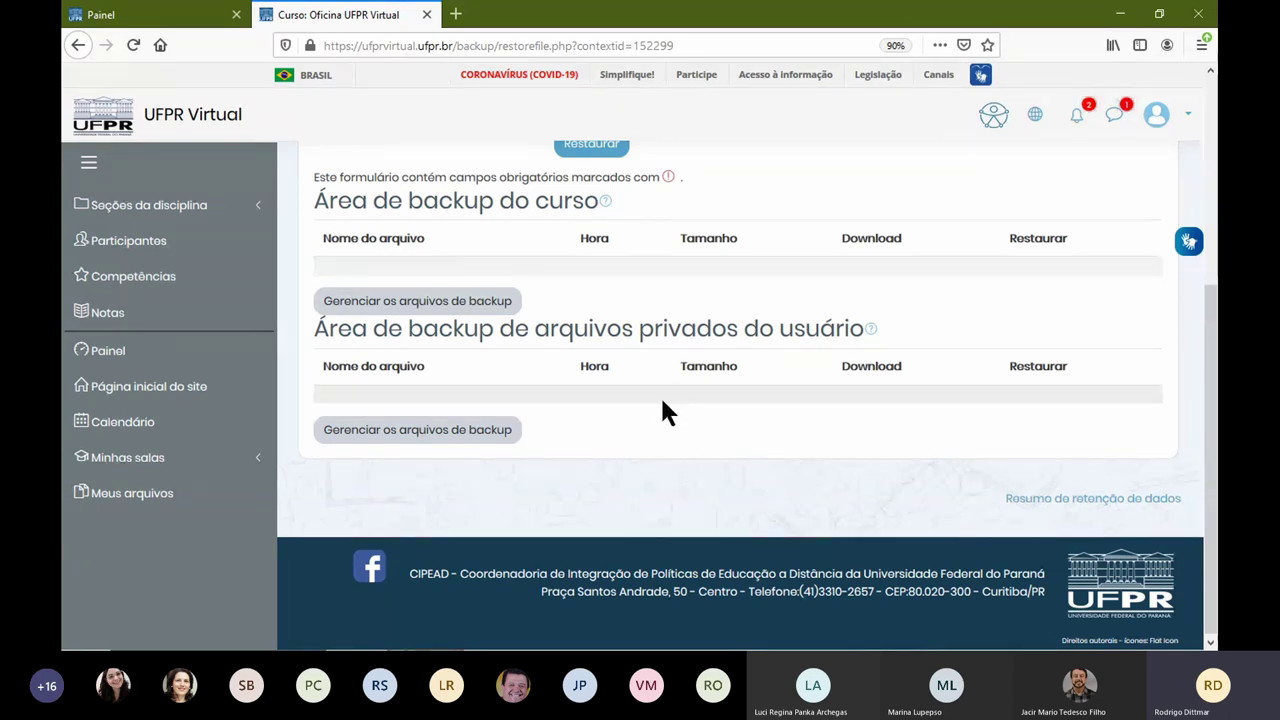
scroll(663, 405, up, 1)
scroll(662, 402, up, 2)
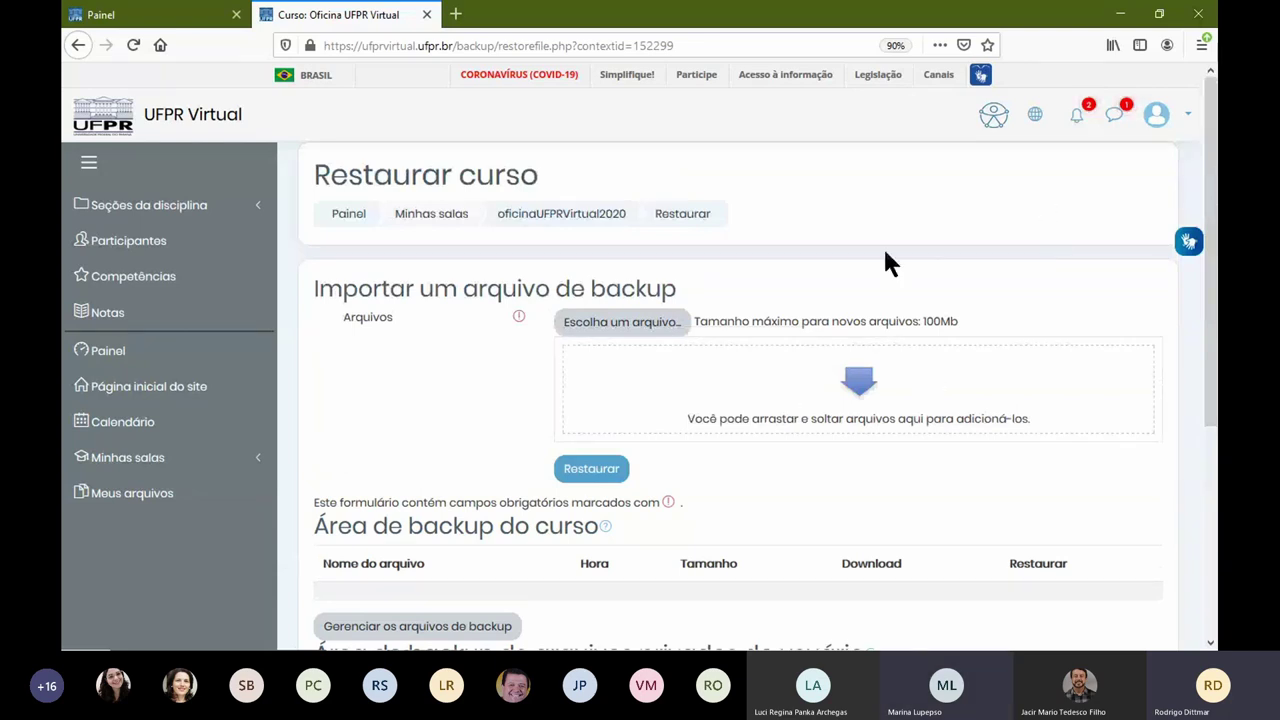
click(594, 217)
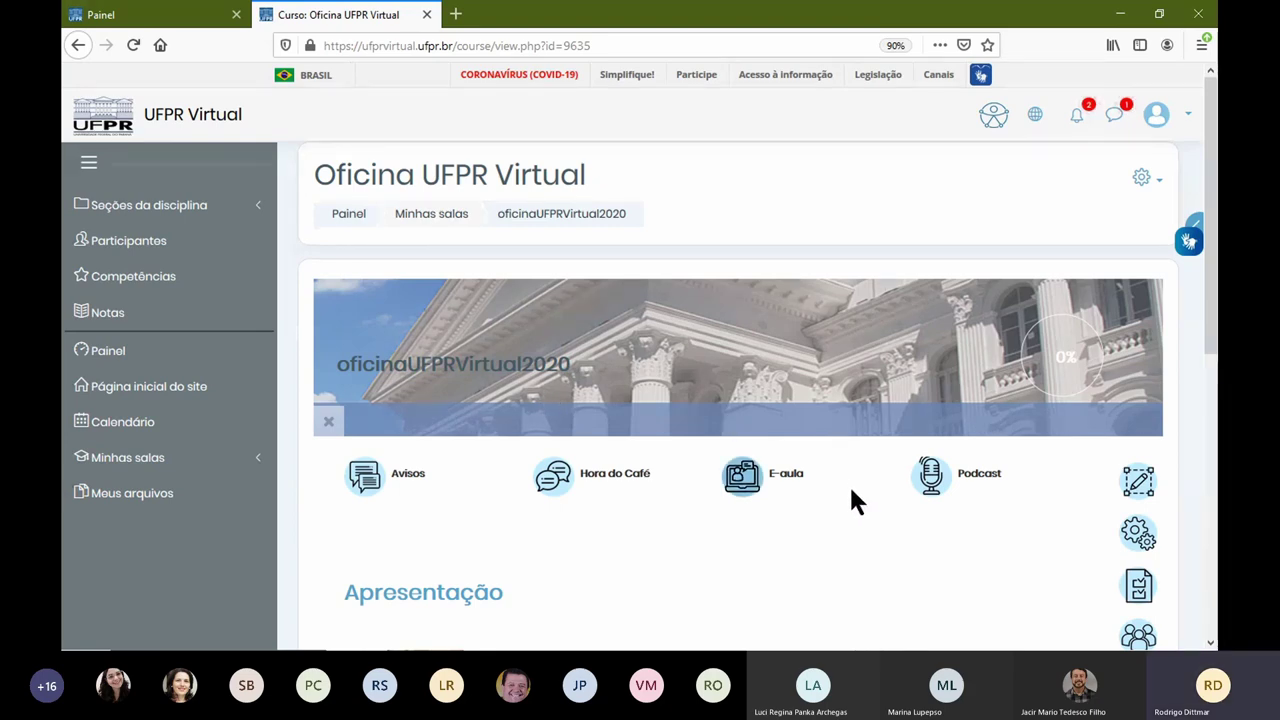
scroll(861, 487, down, 3)
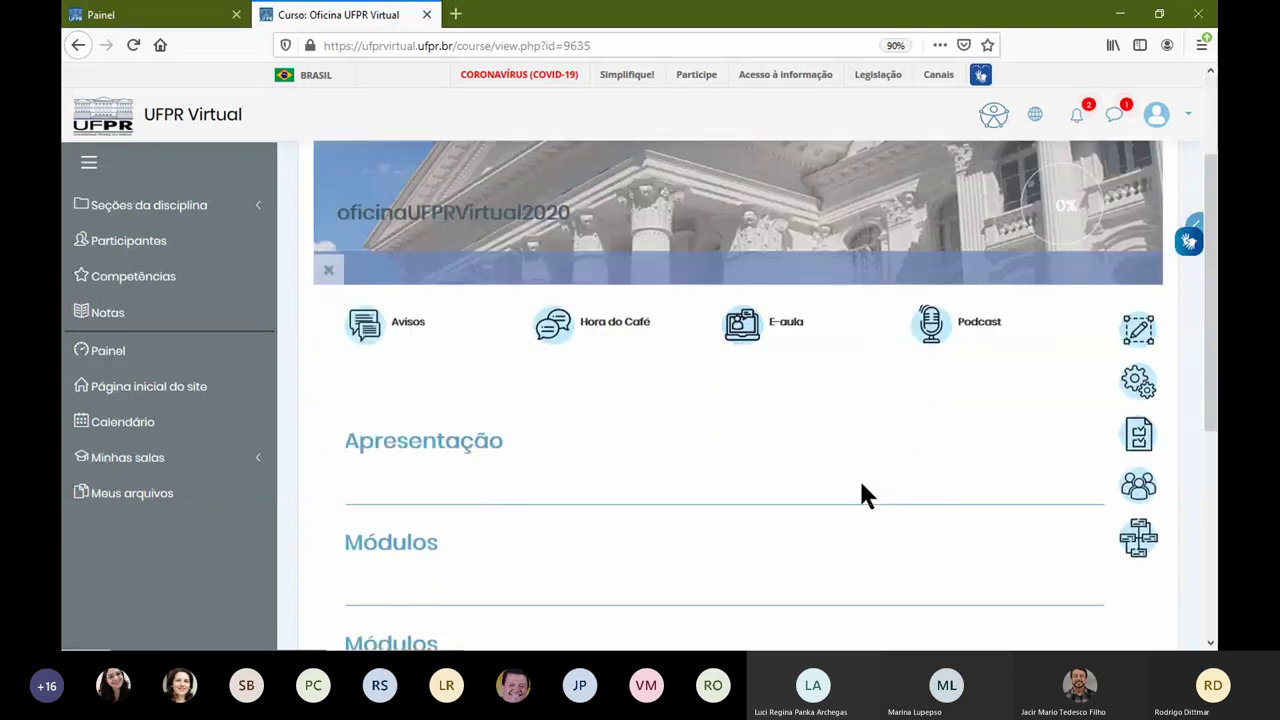
scroll(861, 487, down, 2)
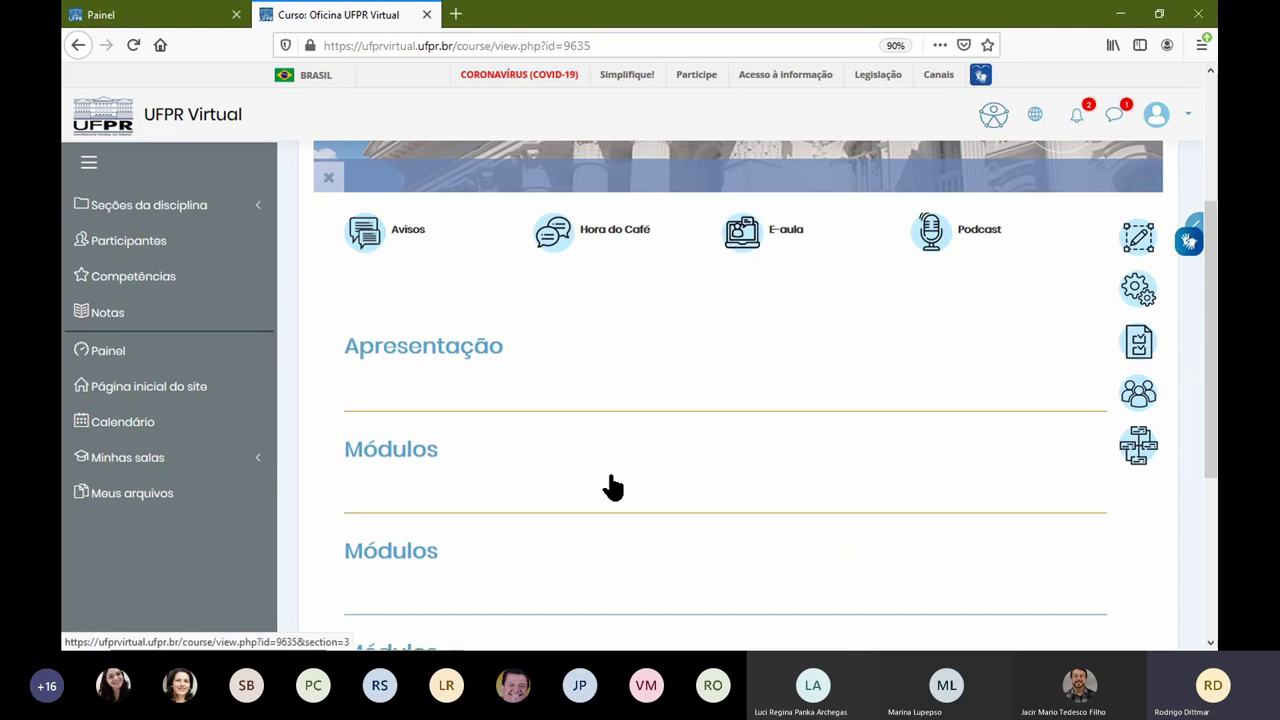
scroll(634, 405, down, 5)
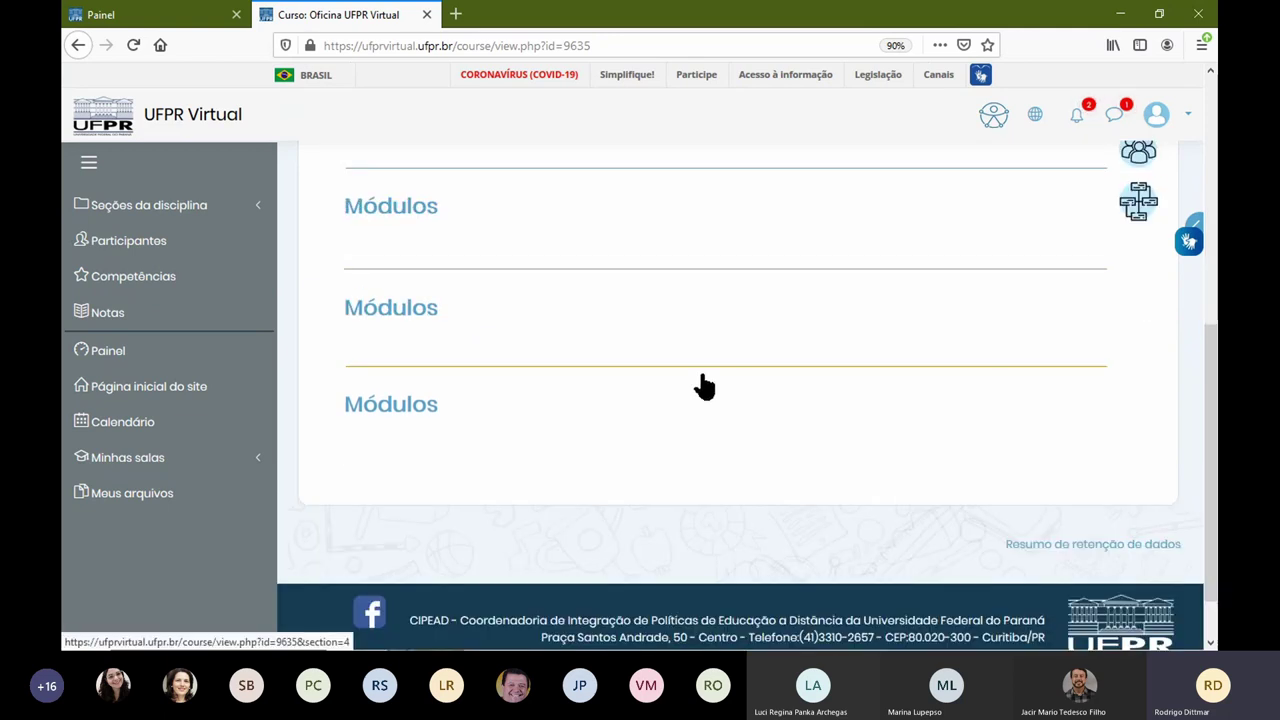
scroll(770, 378, up, 10)
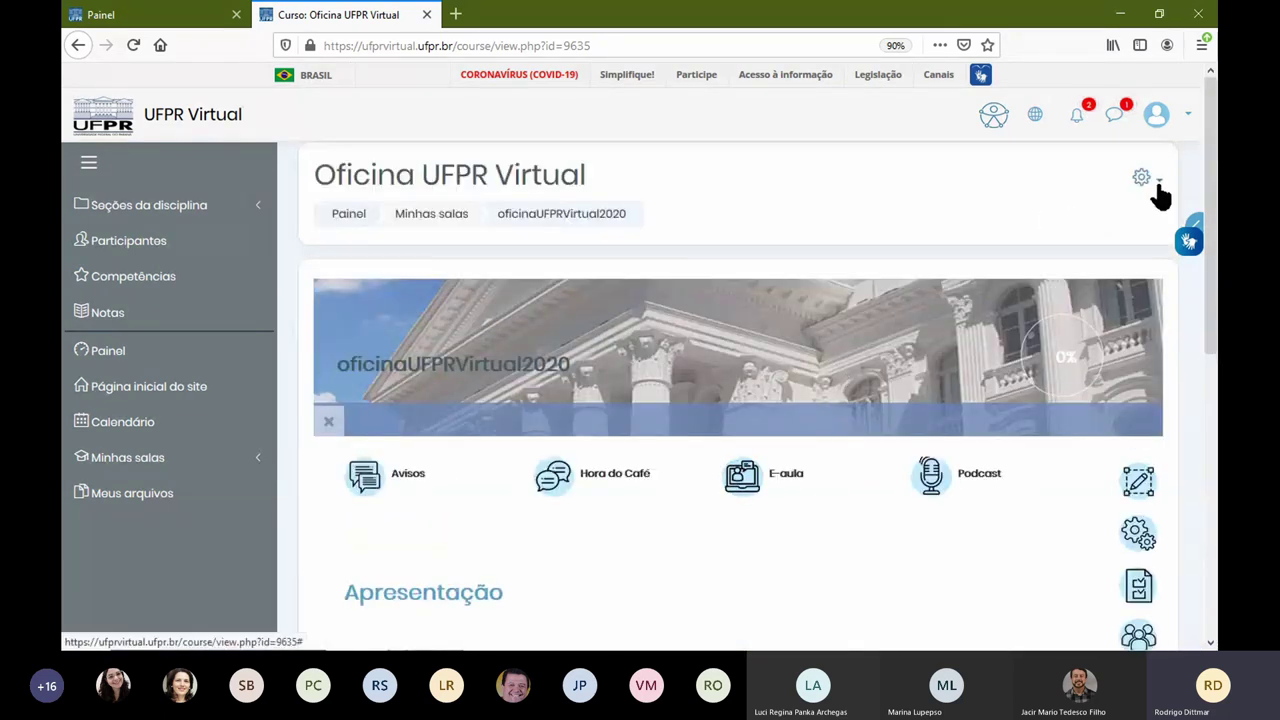
click(1146, 180)
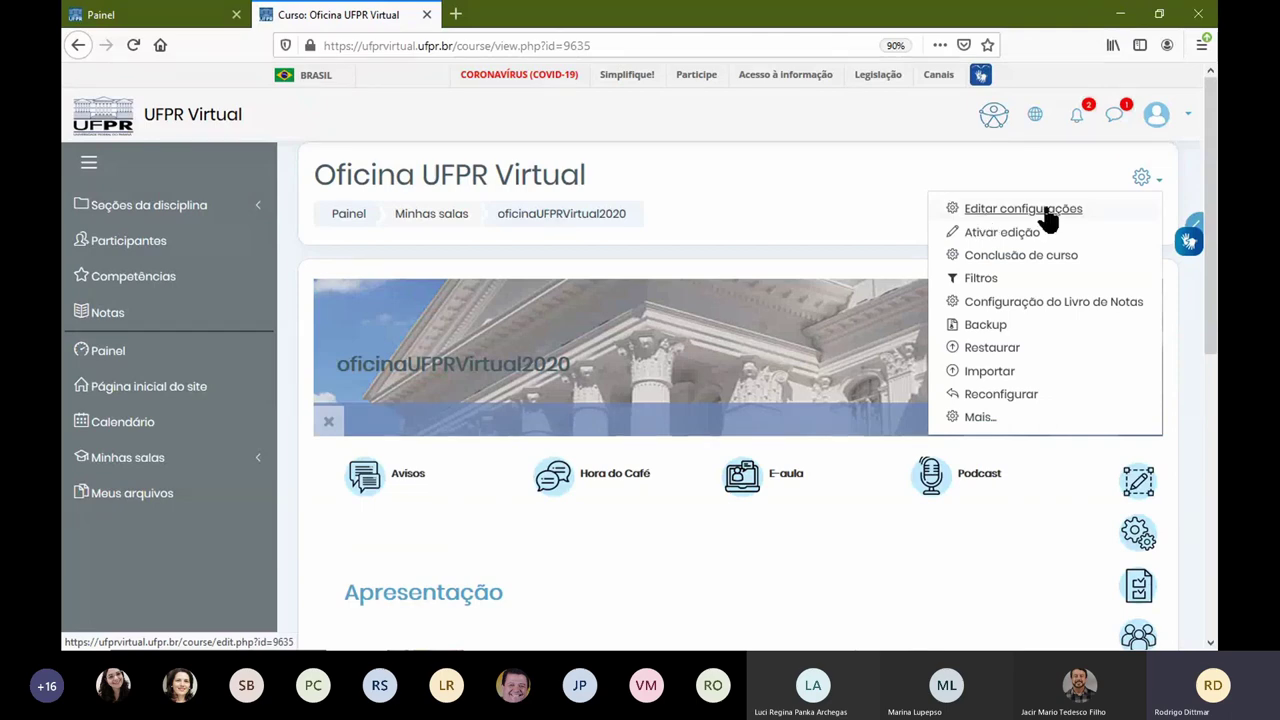
click(882, 258)
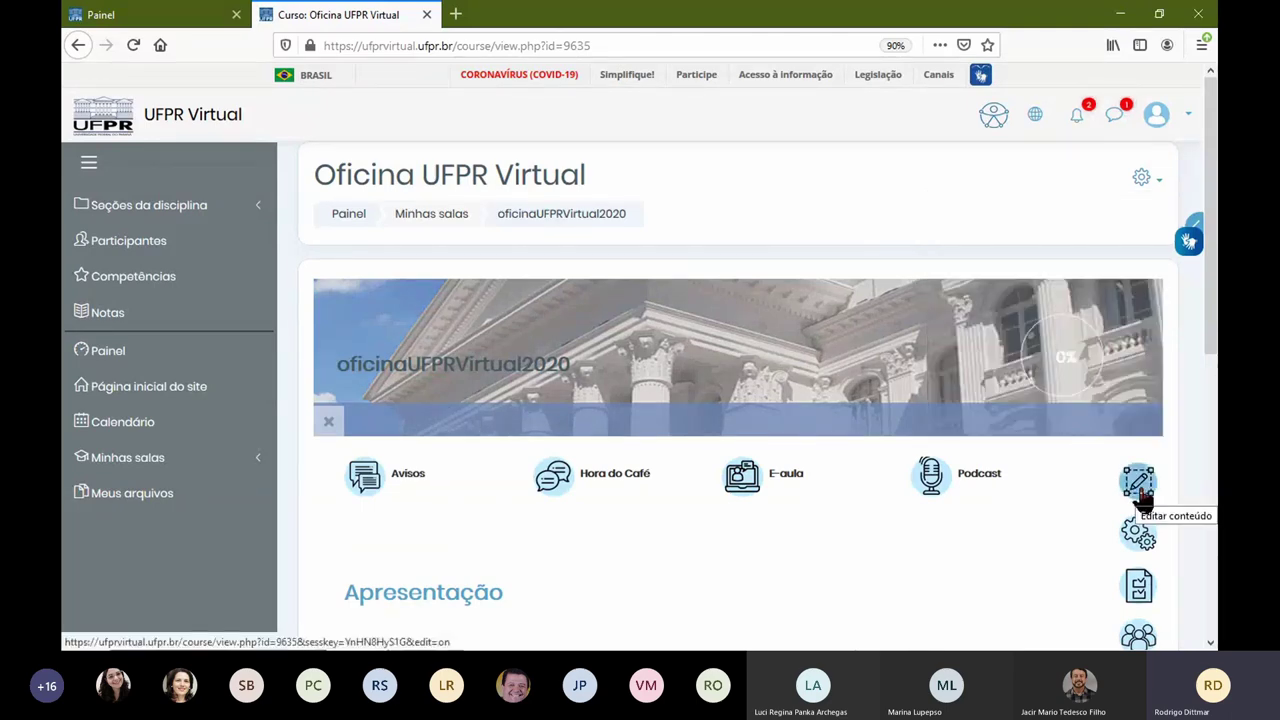
Step: Turn on editing and rename the Apresentação section to 'Apresentação da Disciplina'
click(871, 518)
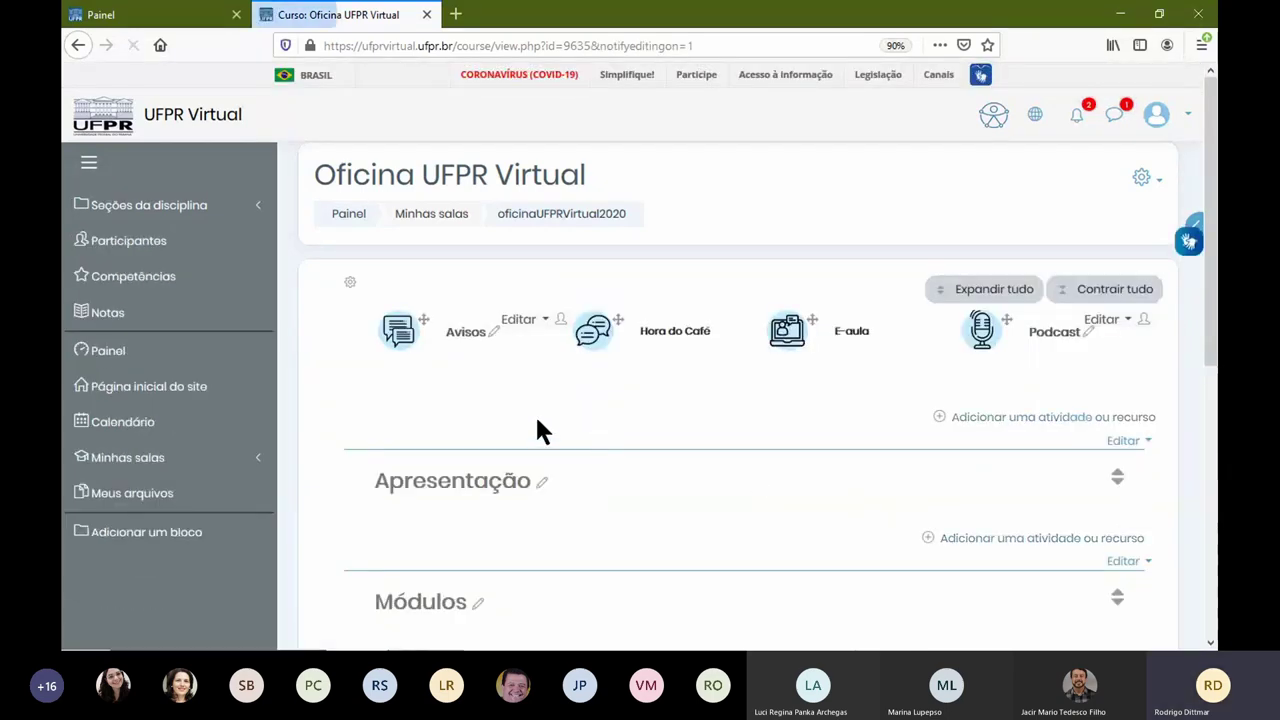
scroll(700, 405, down, 2)
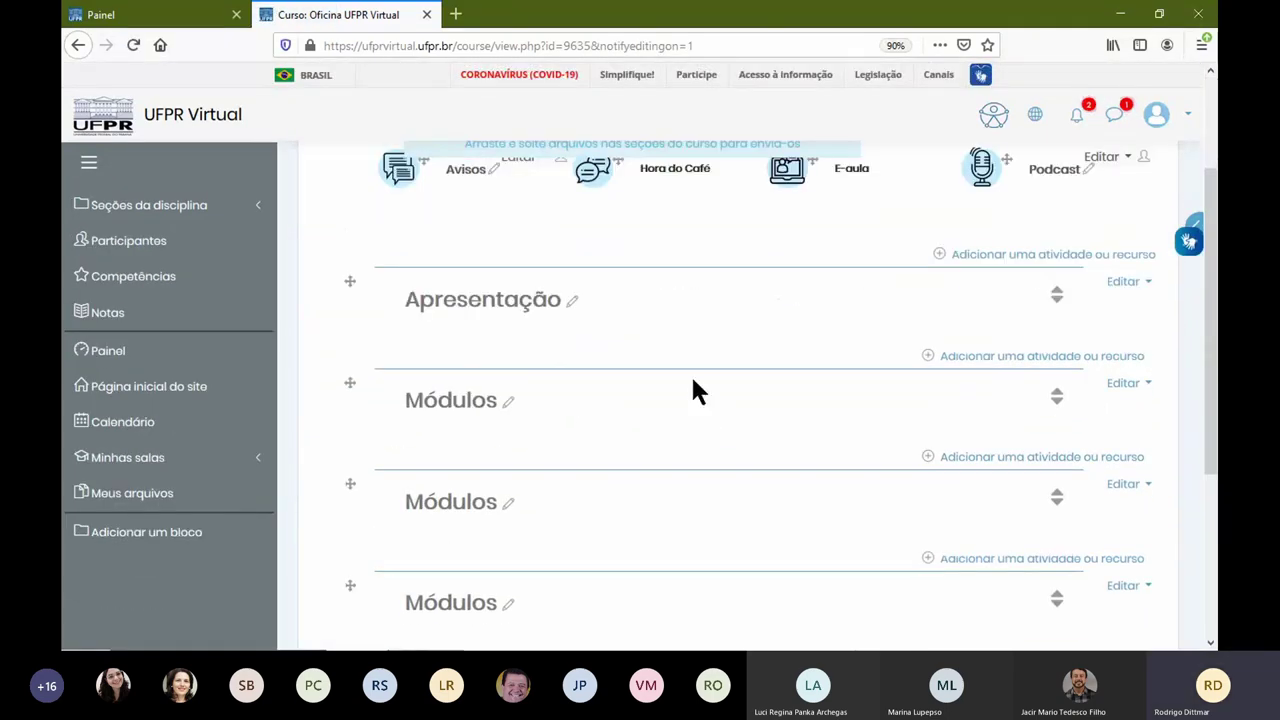
click(572, 304)
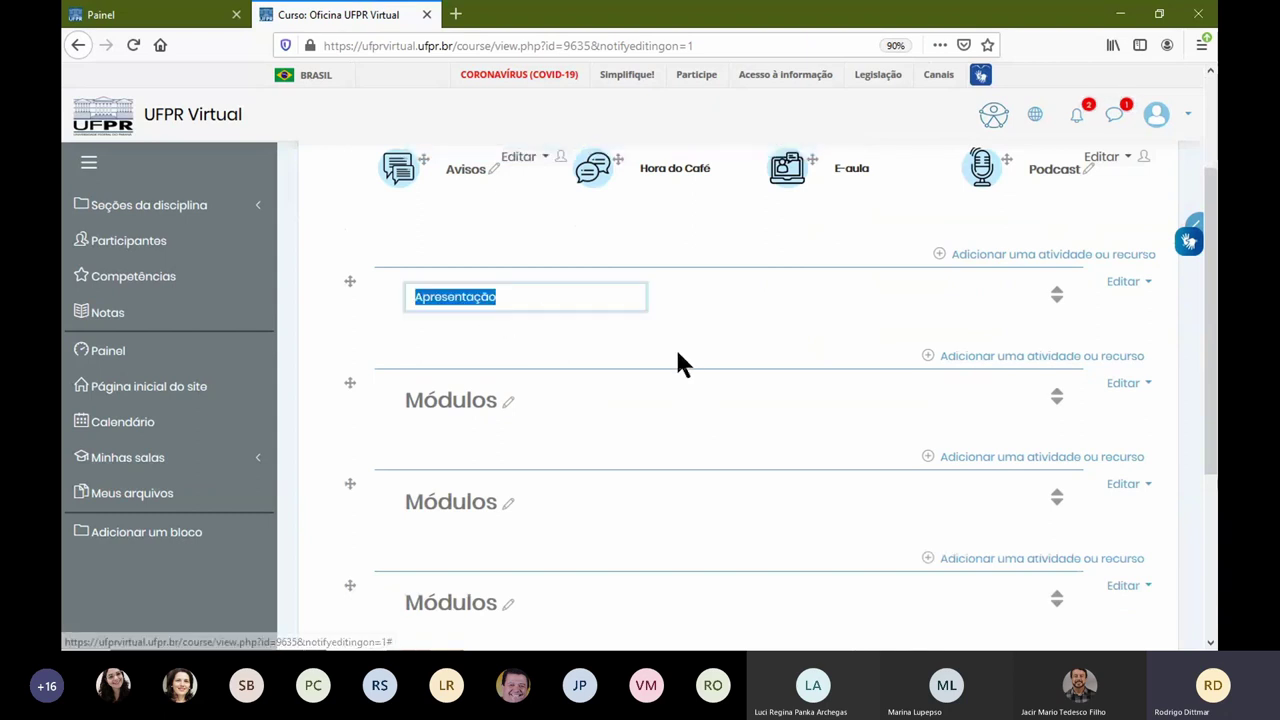
click(574, 303)
text(da Disciplina)
key(Return)
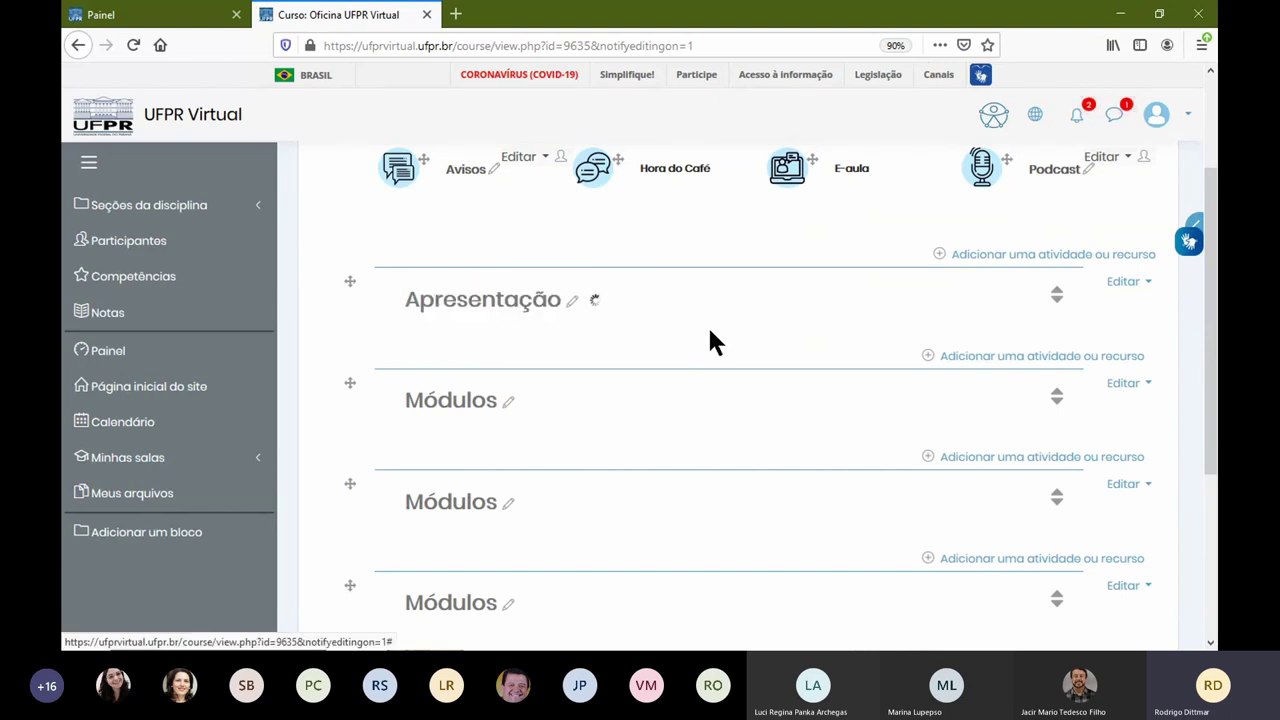
scroll(714, 350, down, 5)
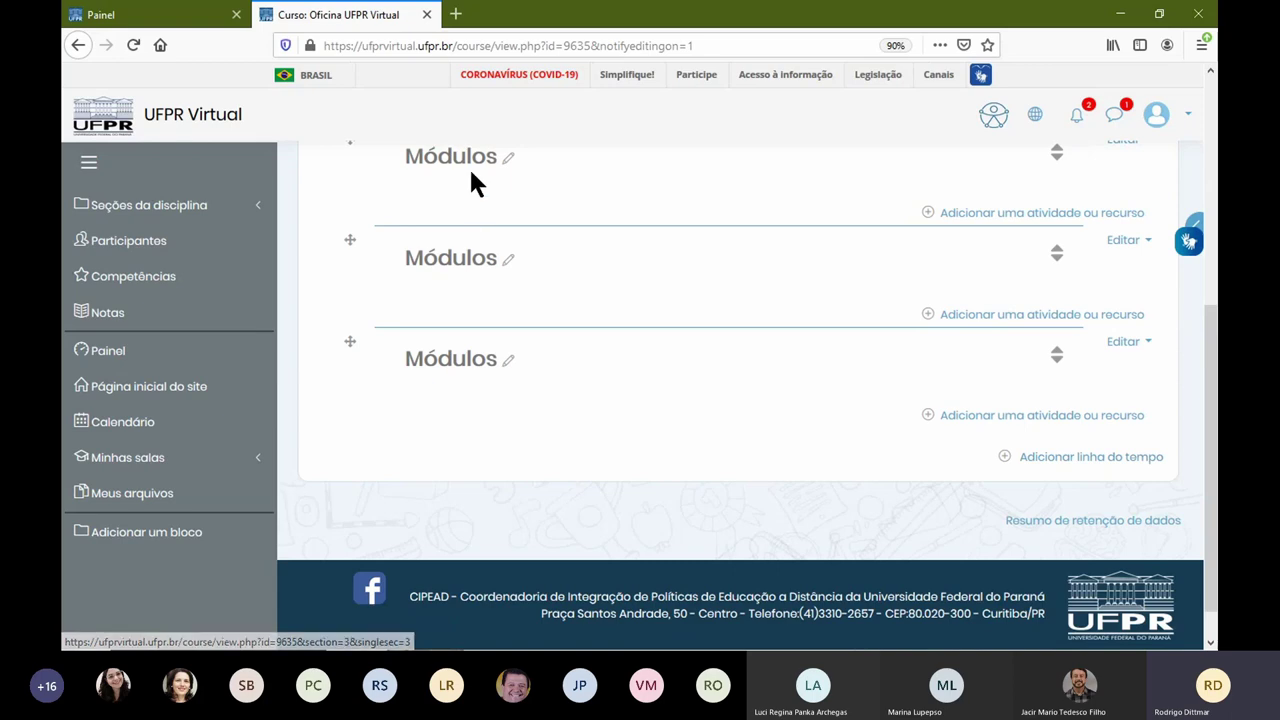
Step: Add one new timeline section to the end of the course
click(1088, 457)
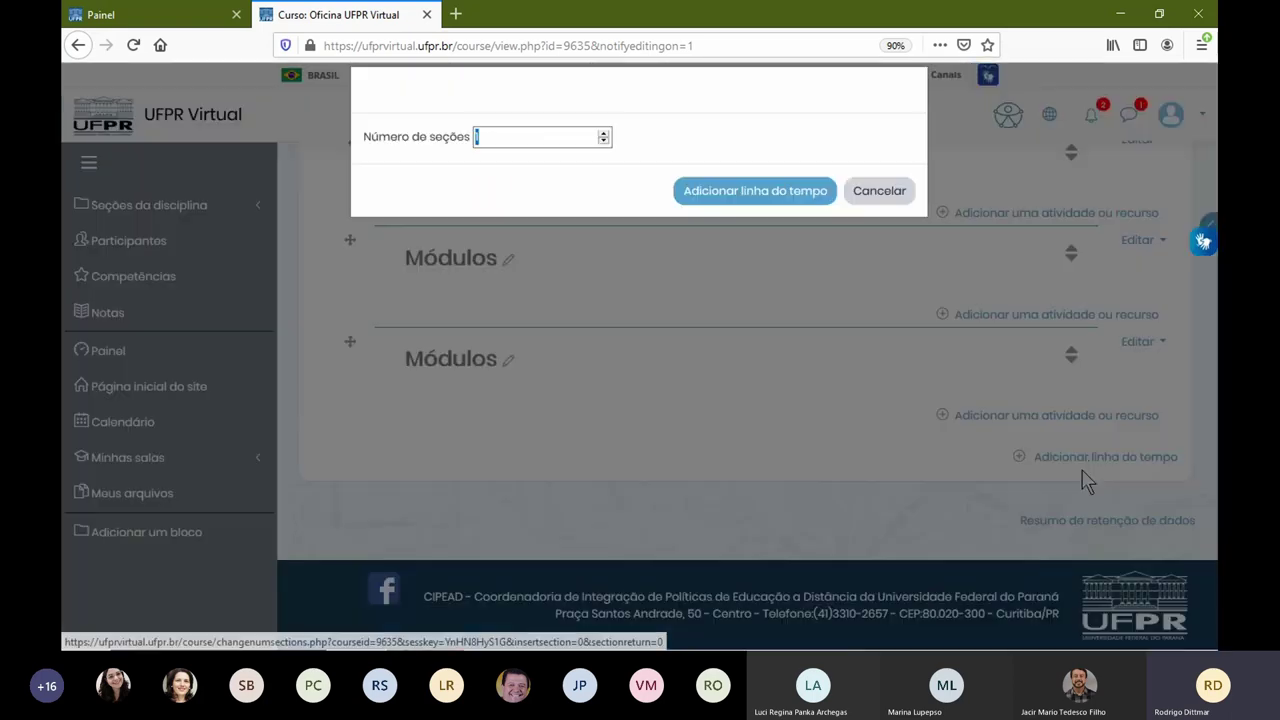
click(757, 193)
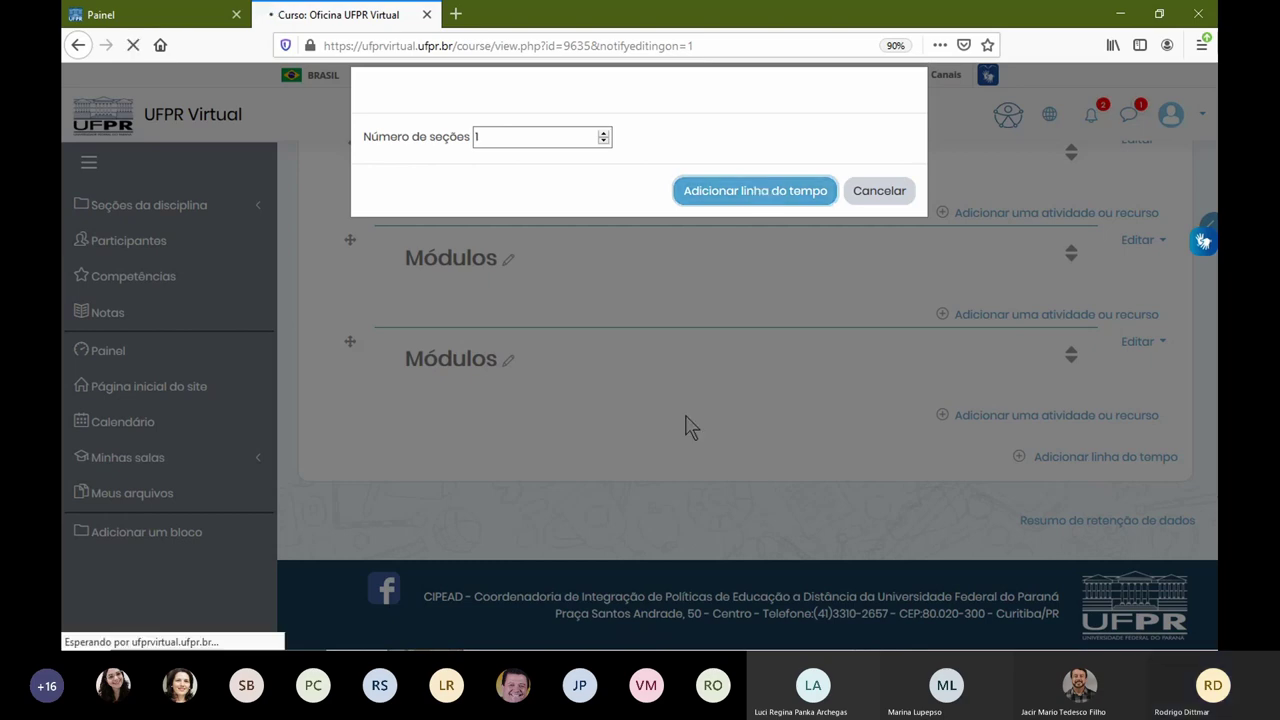
scroll(677, 408, down, 5)
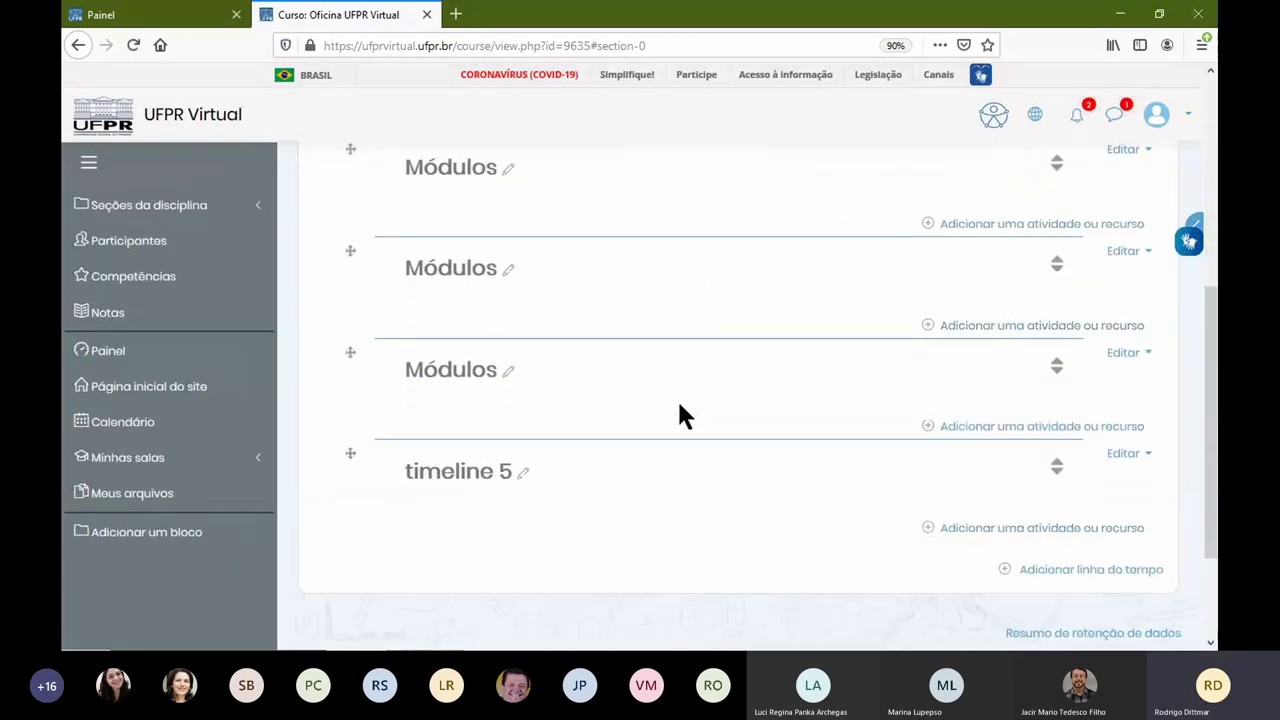
Step: Name the new timeline 5 section 'Prova Final'
click(522, 473)
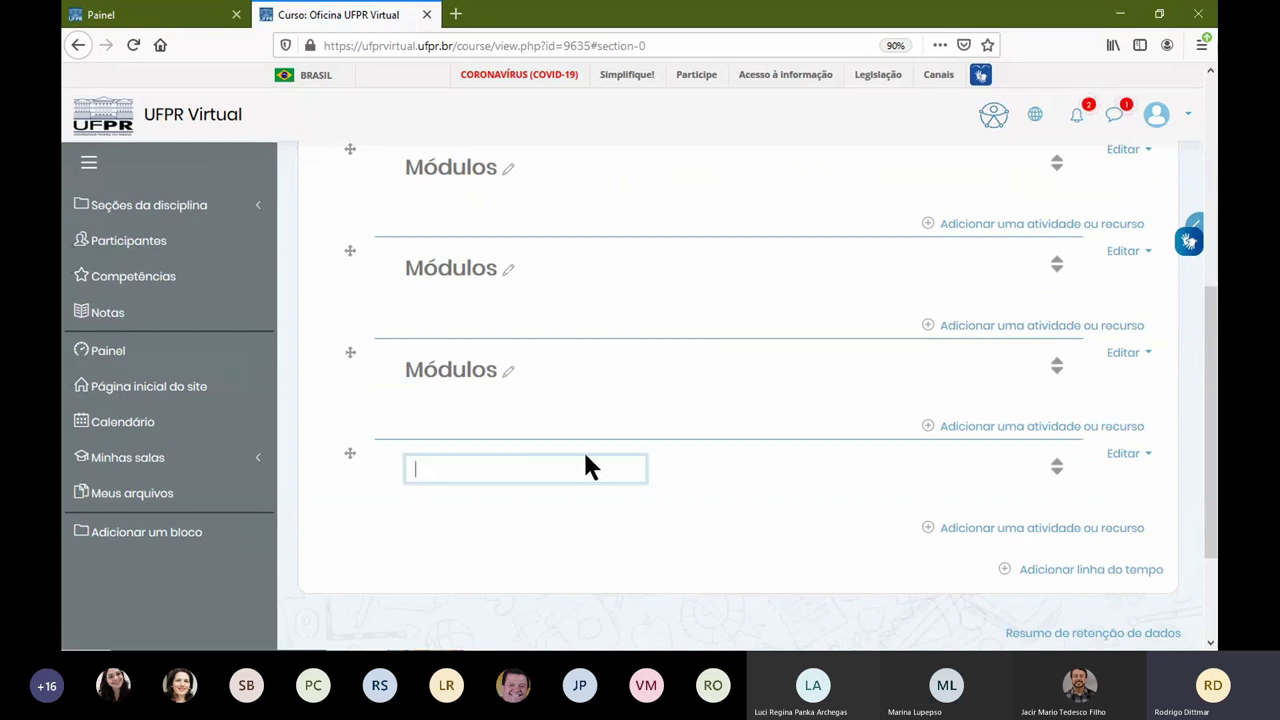
text(Prova Final)
key(Return)
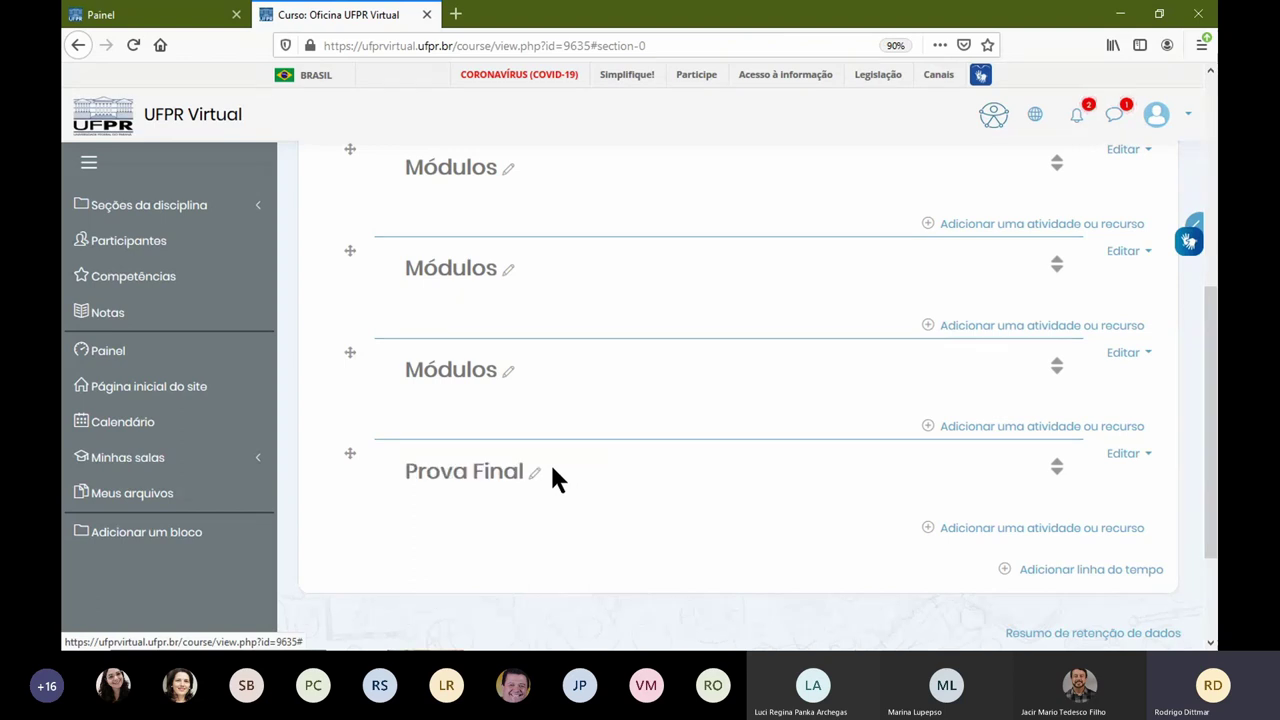
scroll(601, 482, up, 3)
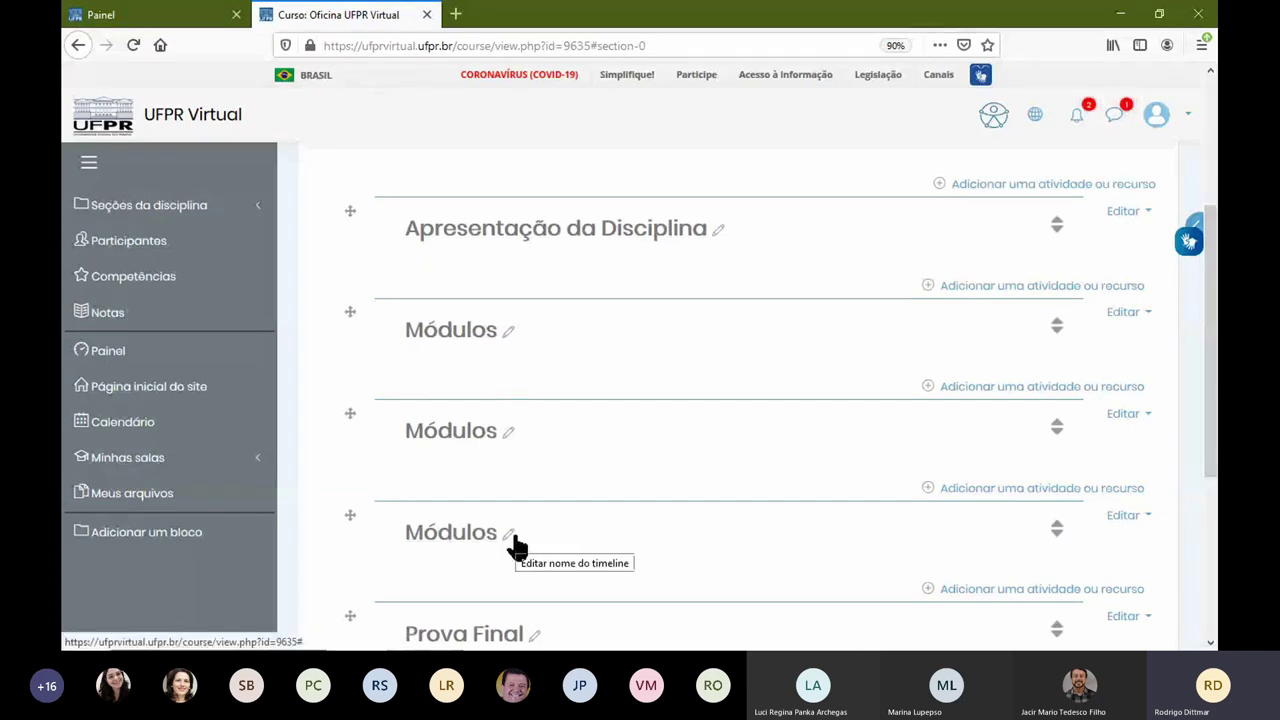
scroll(520, 548, down, 2)
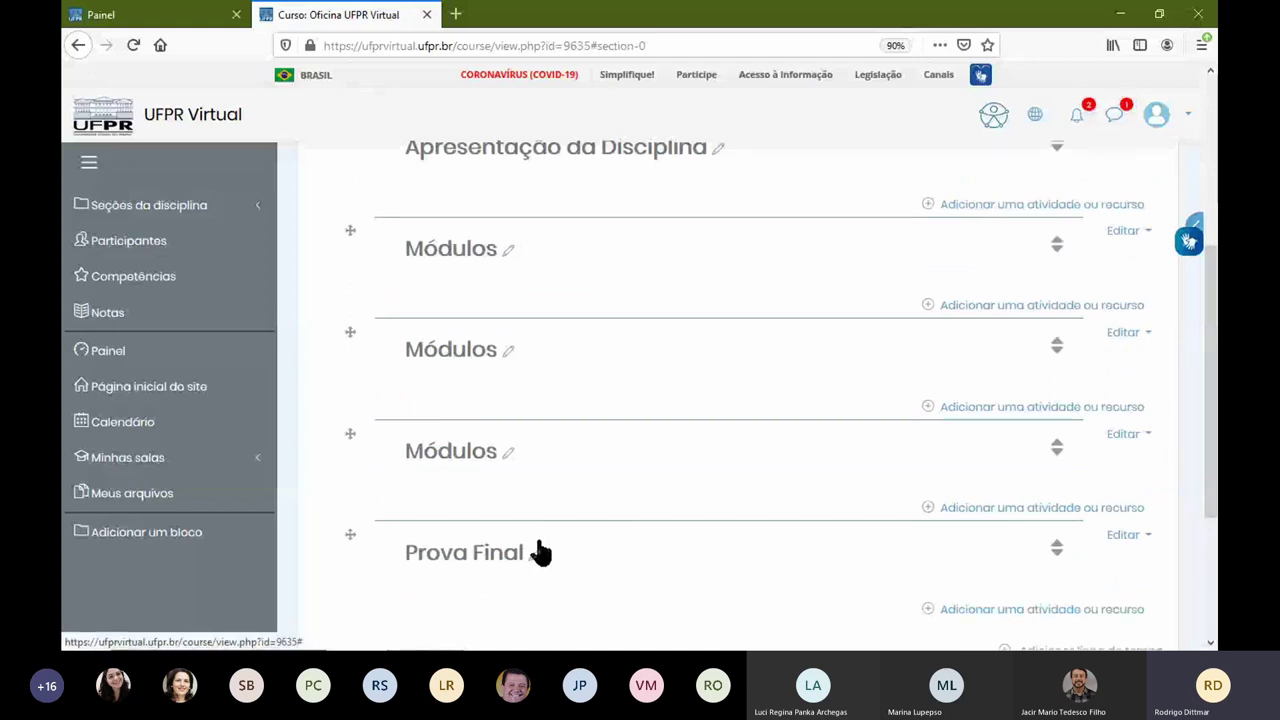
scroll(806, 576, down, 3)
scroll(612, 412, down, 1)
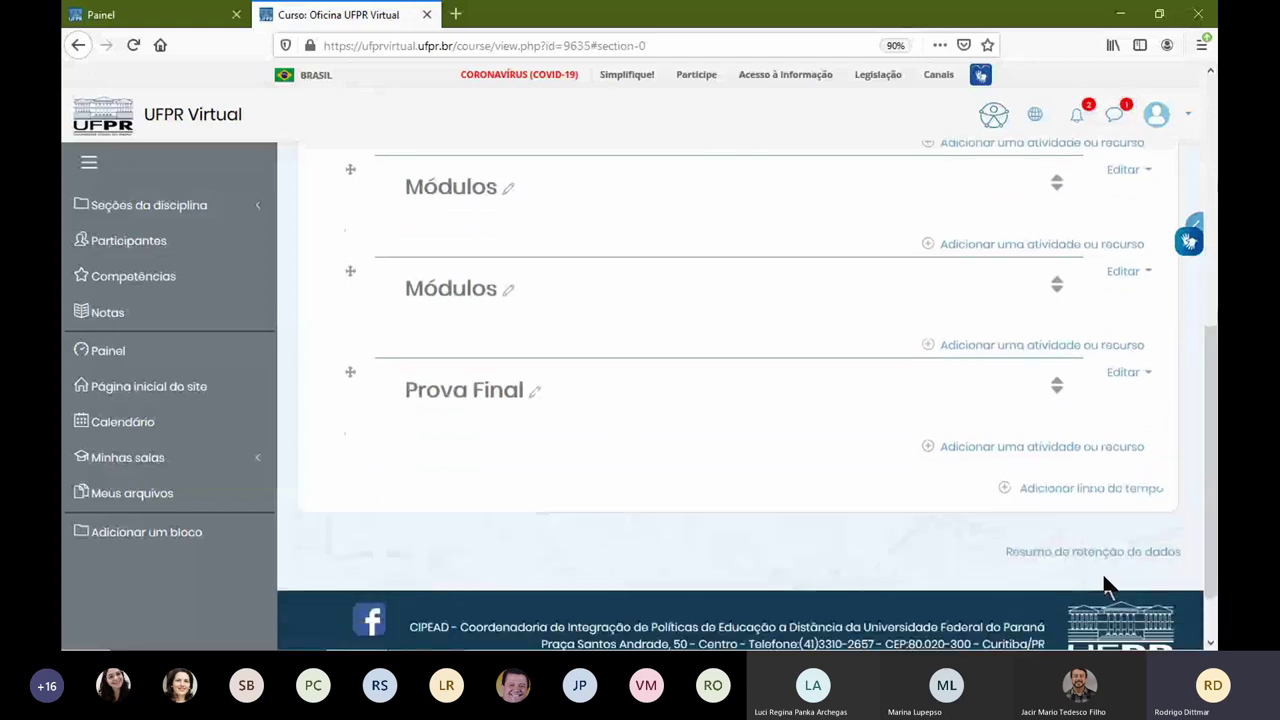
Step: Add another single timeline section after Prova Final
click(1076, 566)
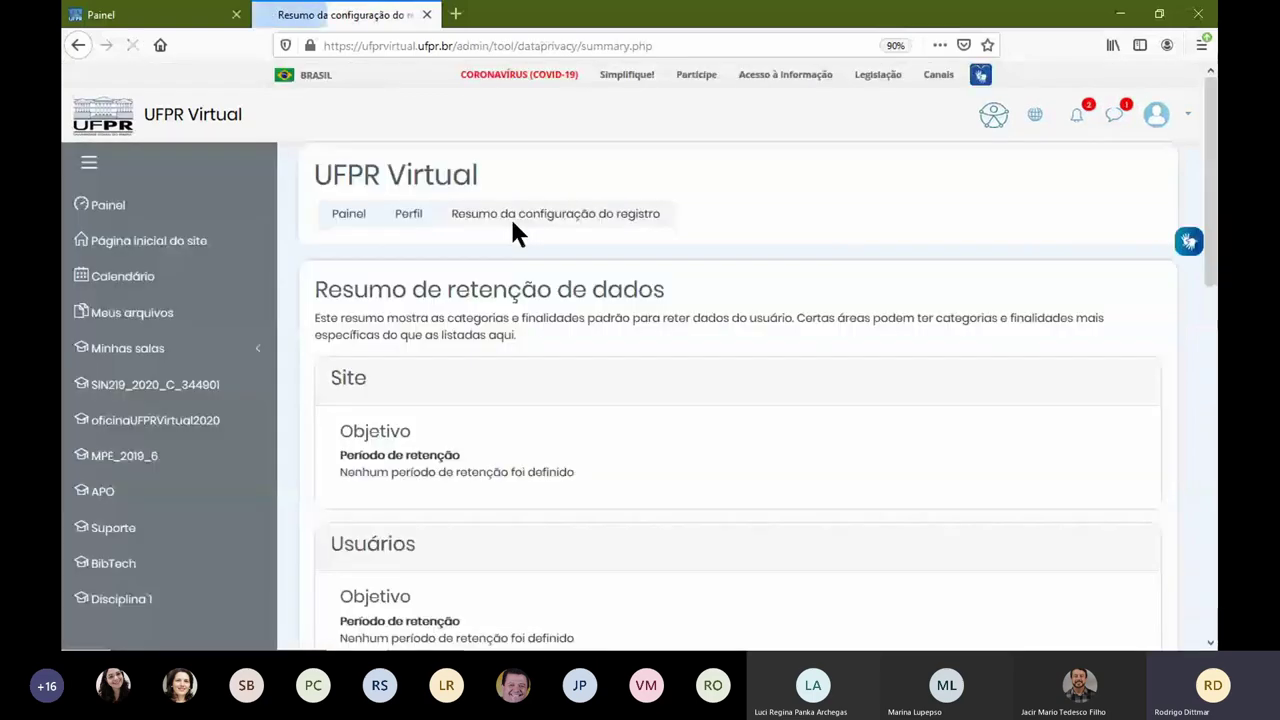
click(80, 46)
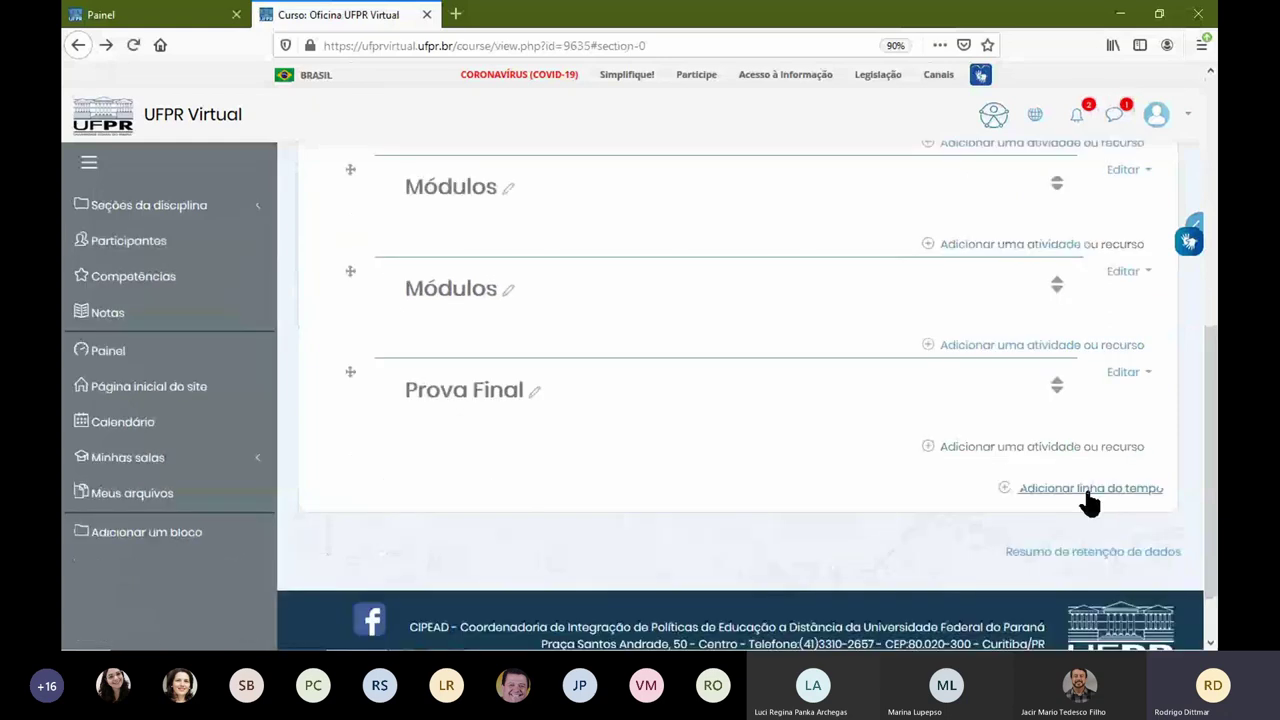
click(1085, 490)
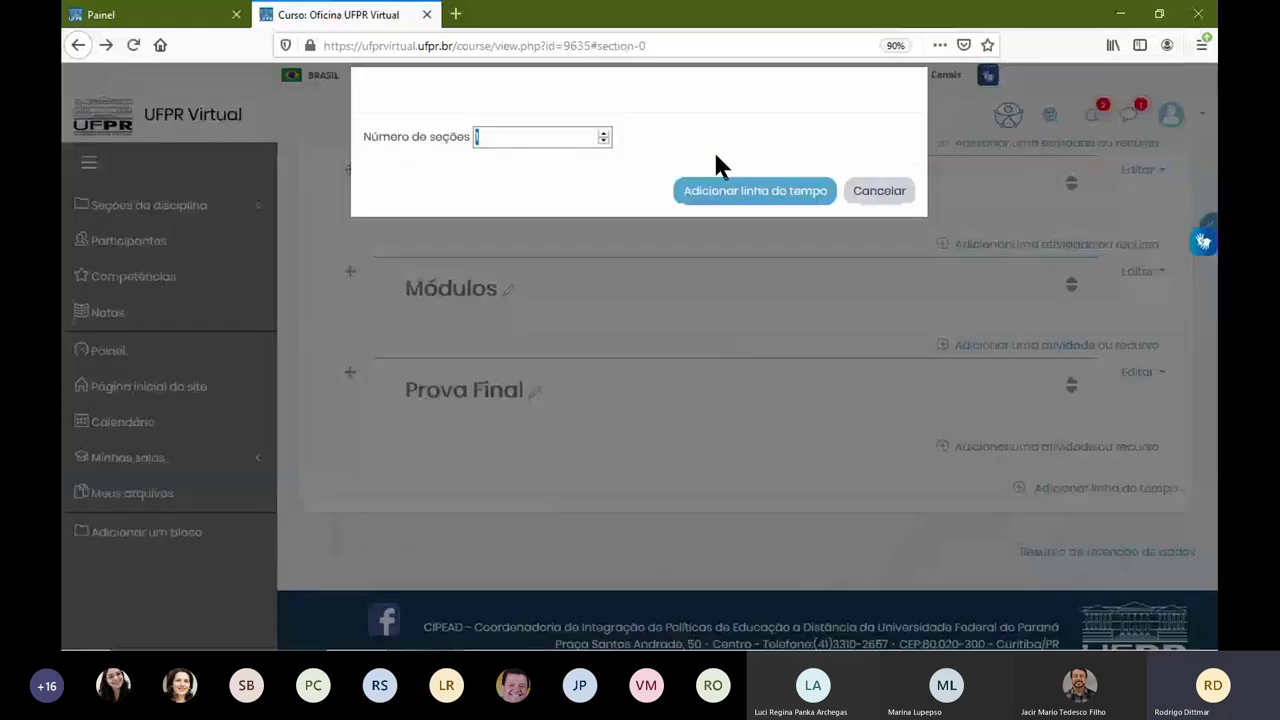
click(720, 191)
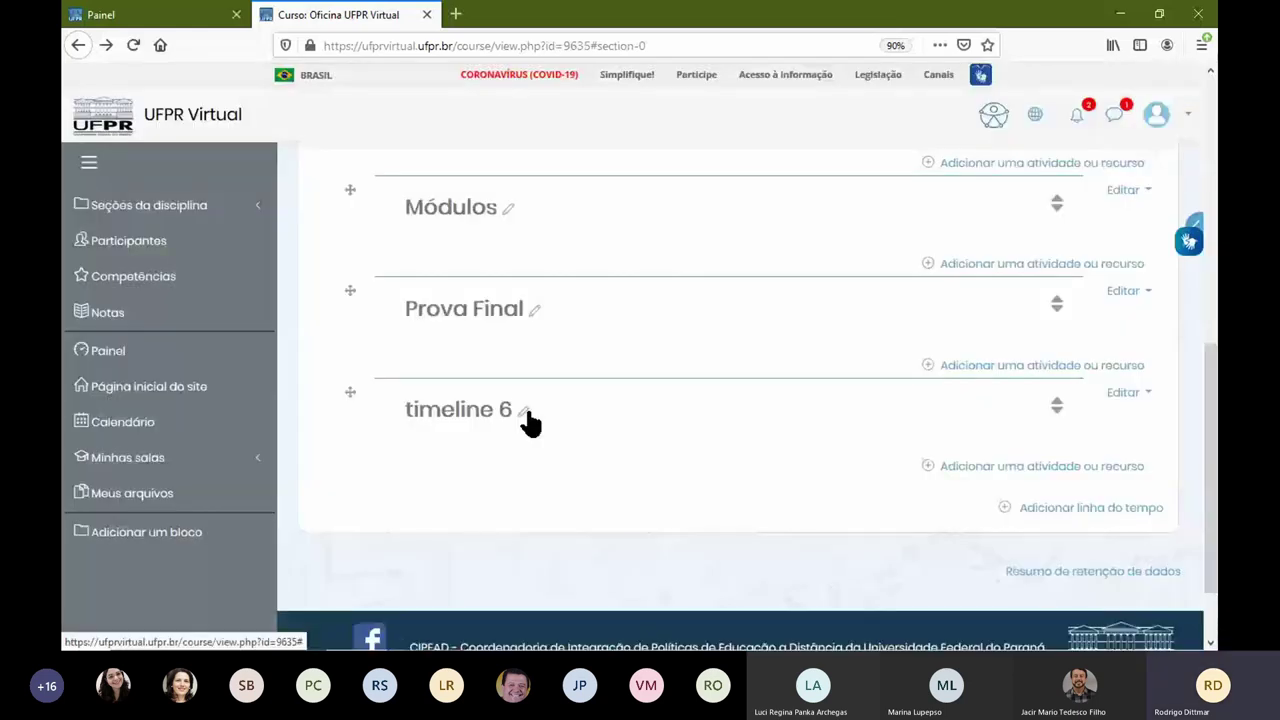
Step: Name the new section 'Módulo'
click(524, 413)
text(Módulo)
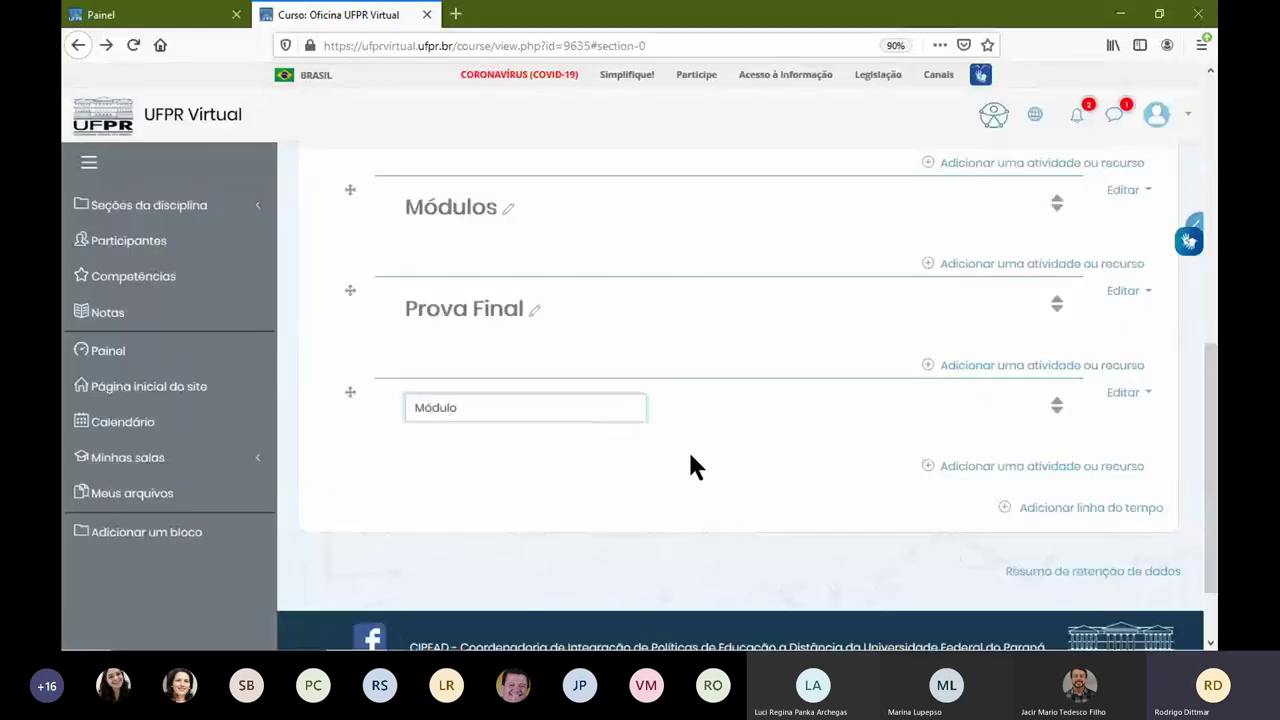
key(Return)
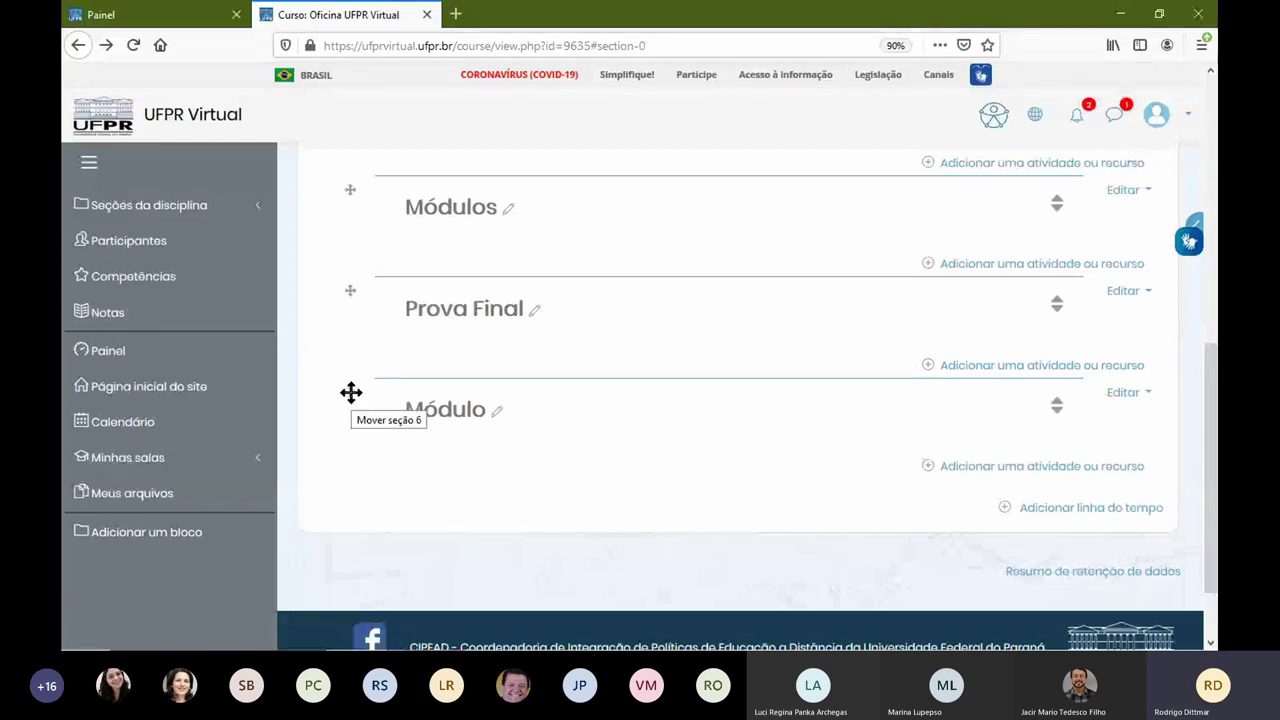
Step: Drag the Módulo section above the last Módulos section, then briefly view Apresentação da Disciplina
drag(351, 392, 360, 289)
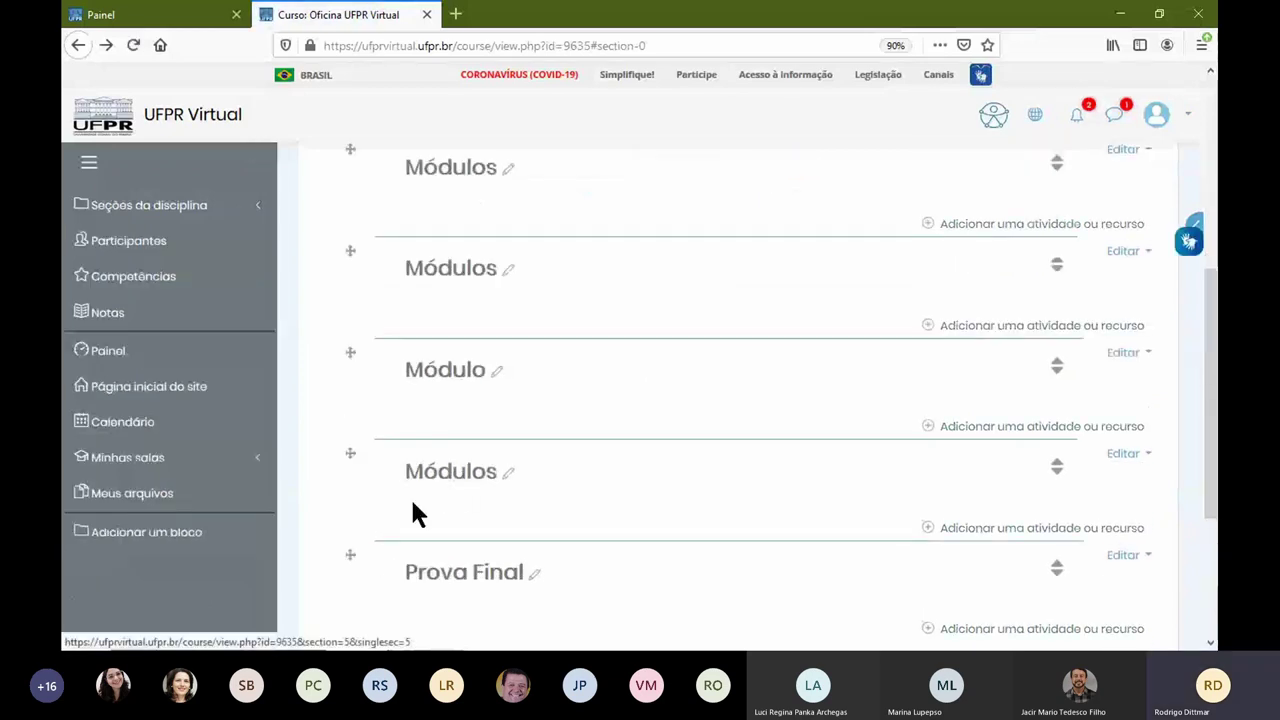
scroll(590, 550, down, 3)
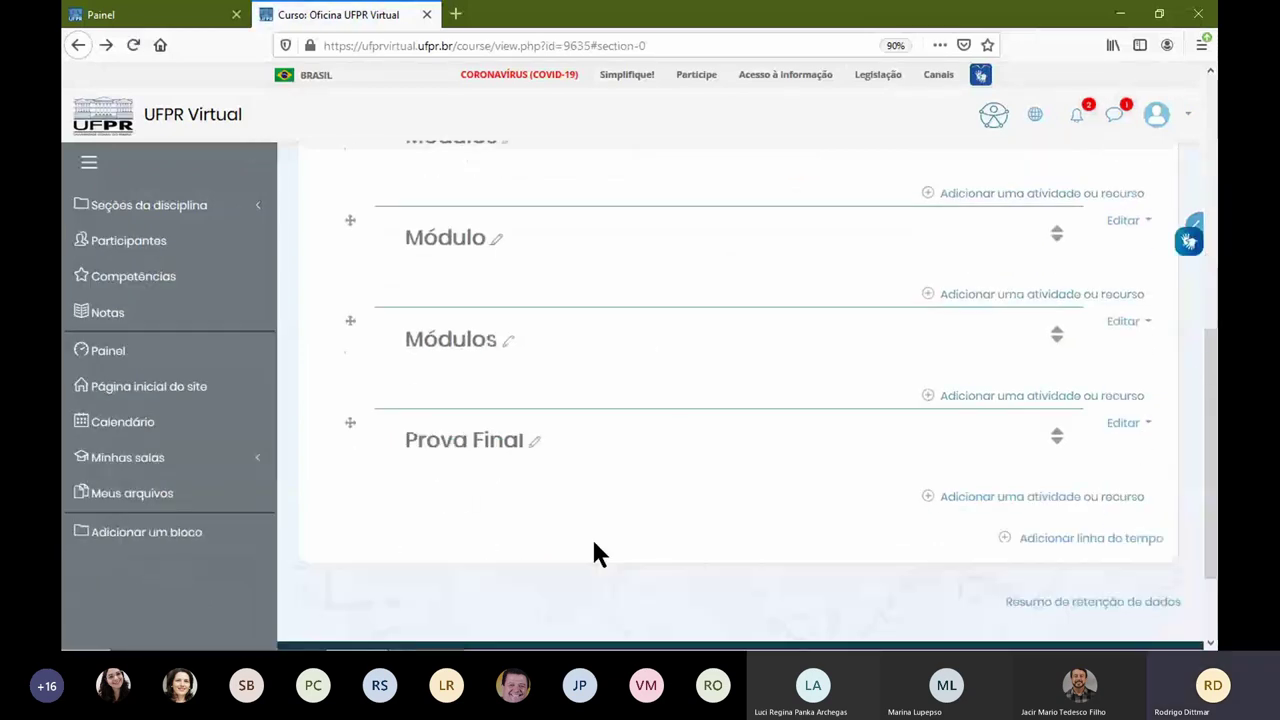
scroll(388, 363, up, 1)
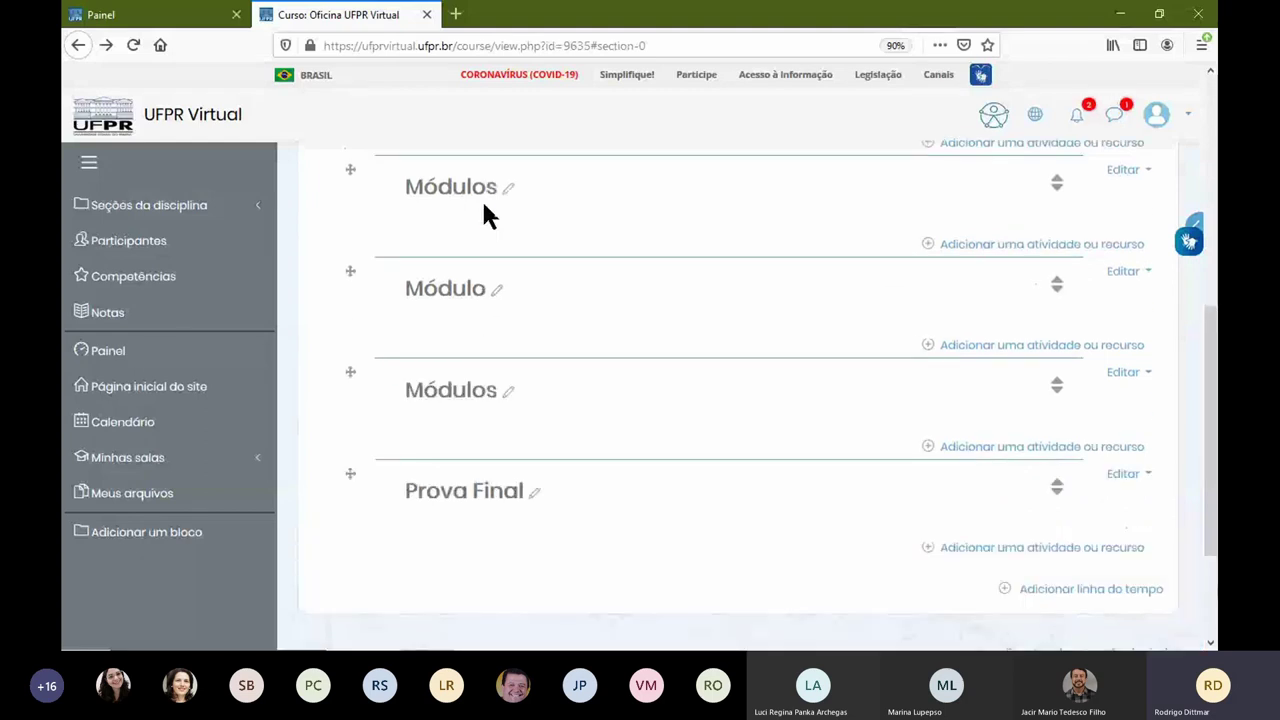
scroll(512, 420, up, 3)
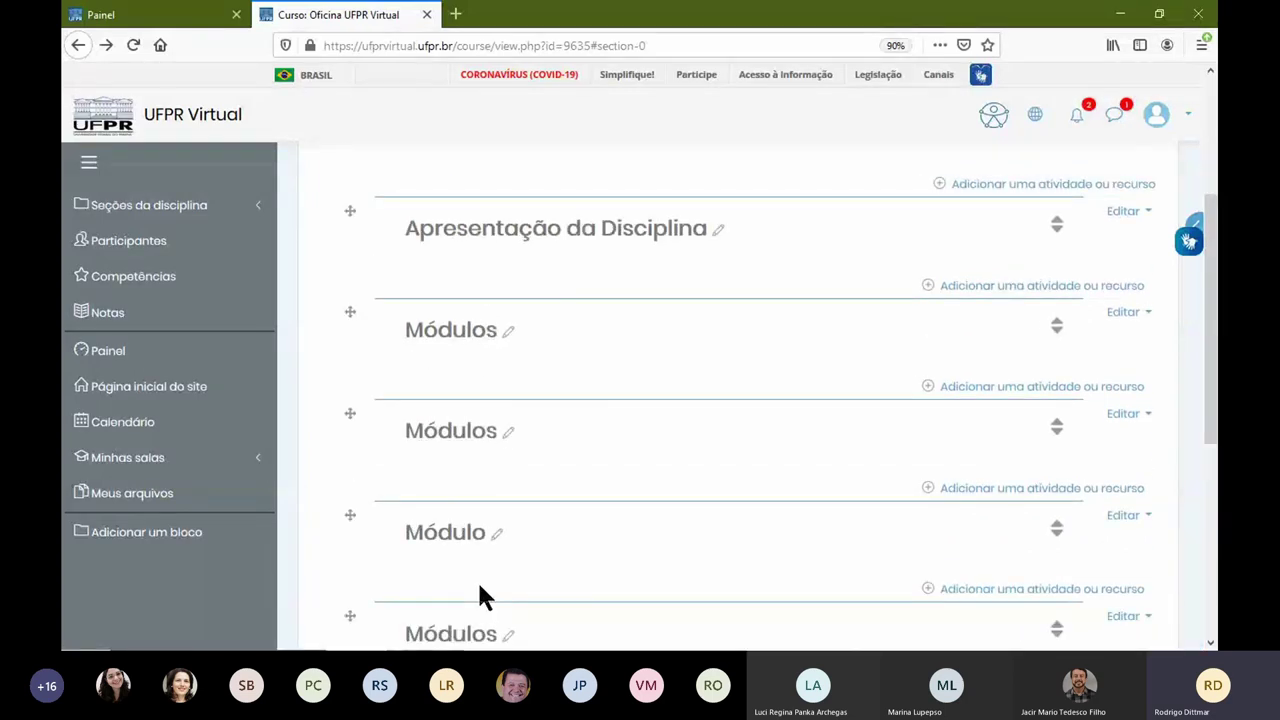
scroll(485, 590, down, 3)
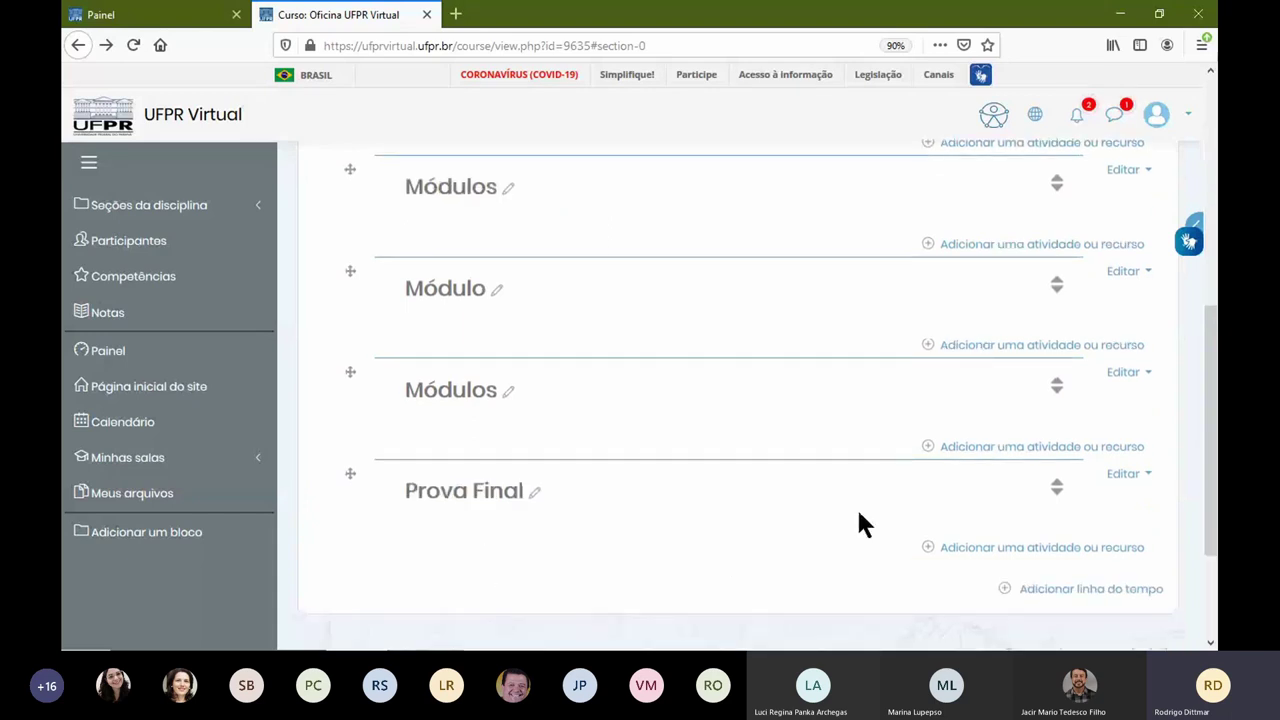
scroll(860, 524, up, 4)
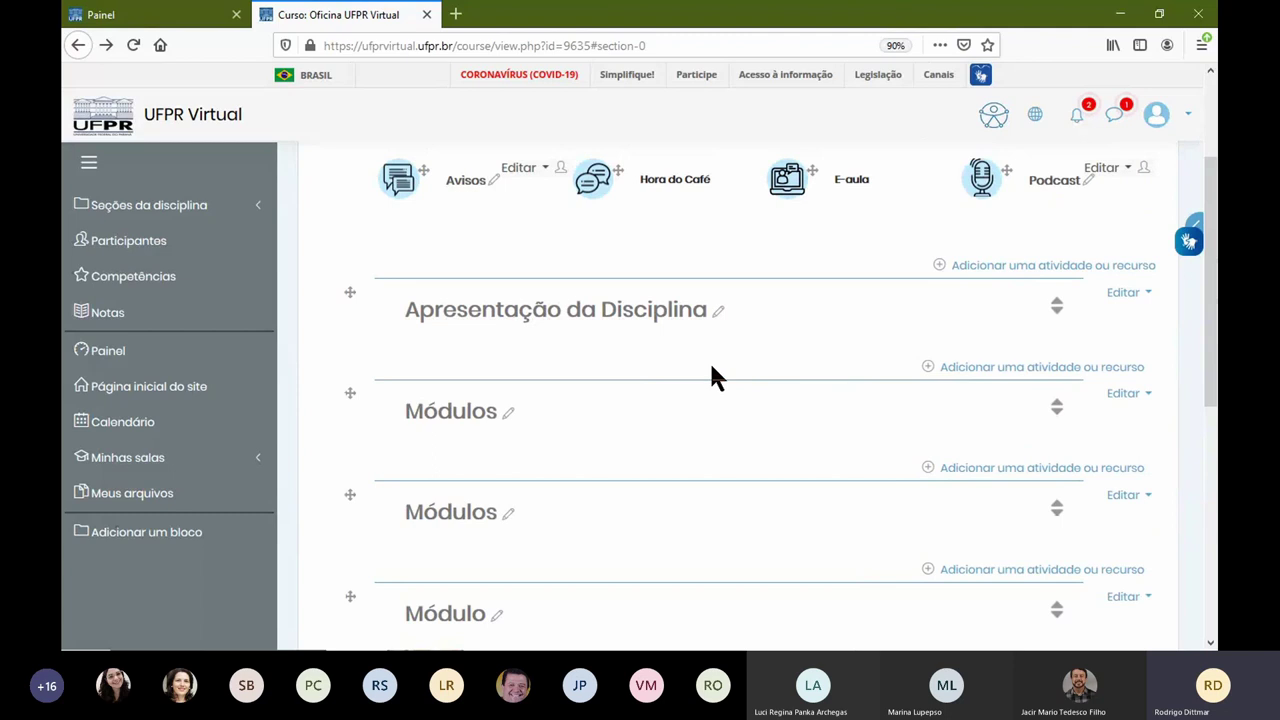
click(450, 320)
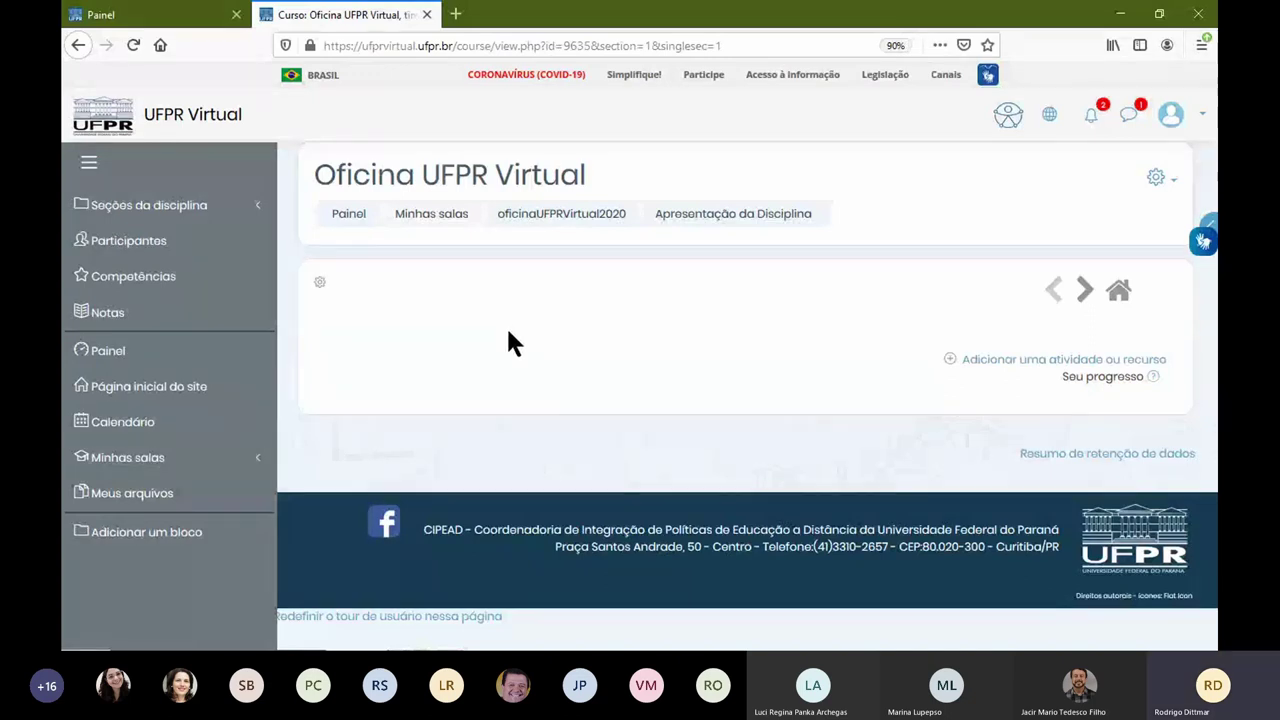
click(79, 45)
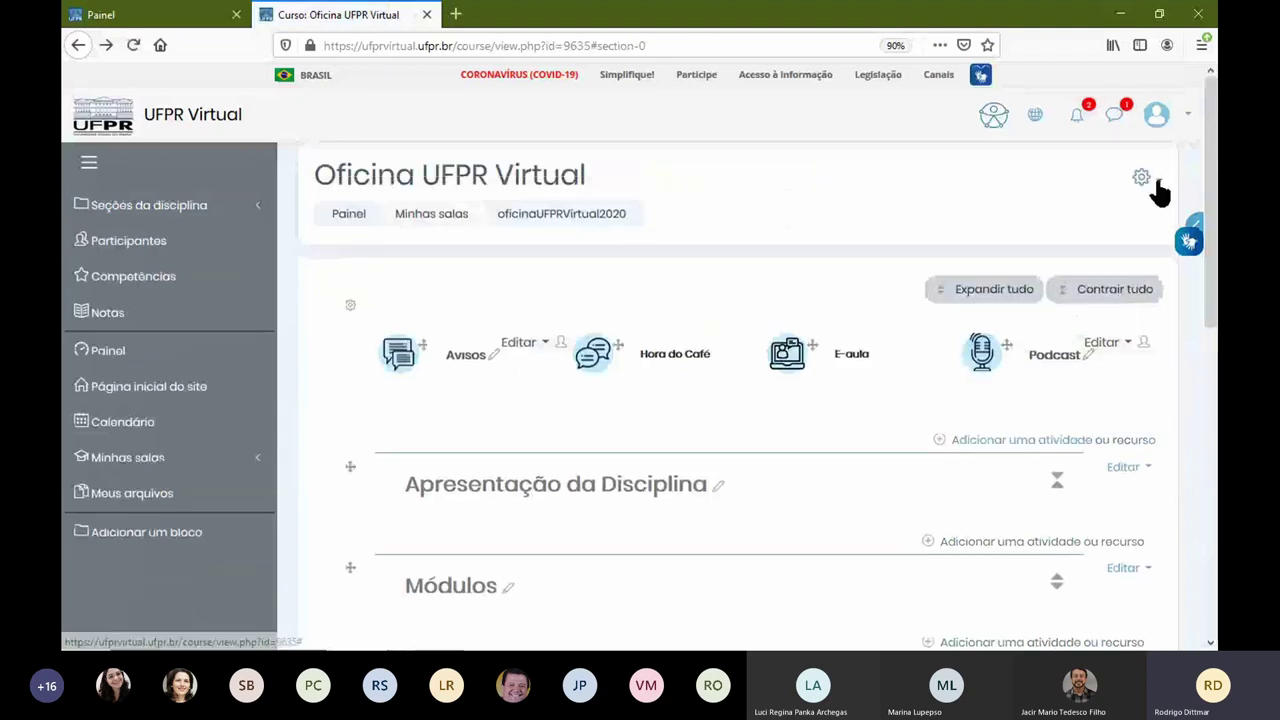
click(1143, 180)
click(1060, 233)
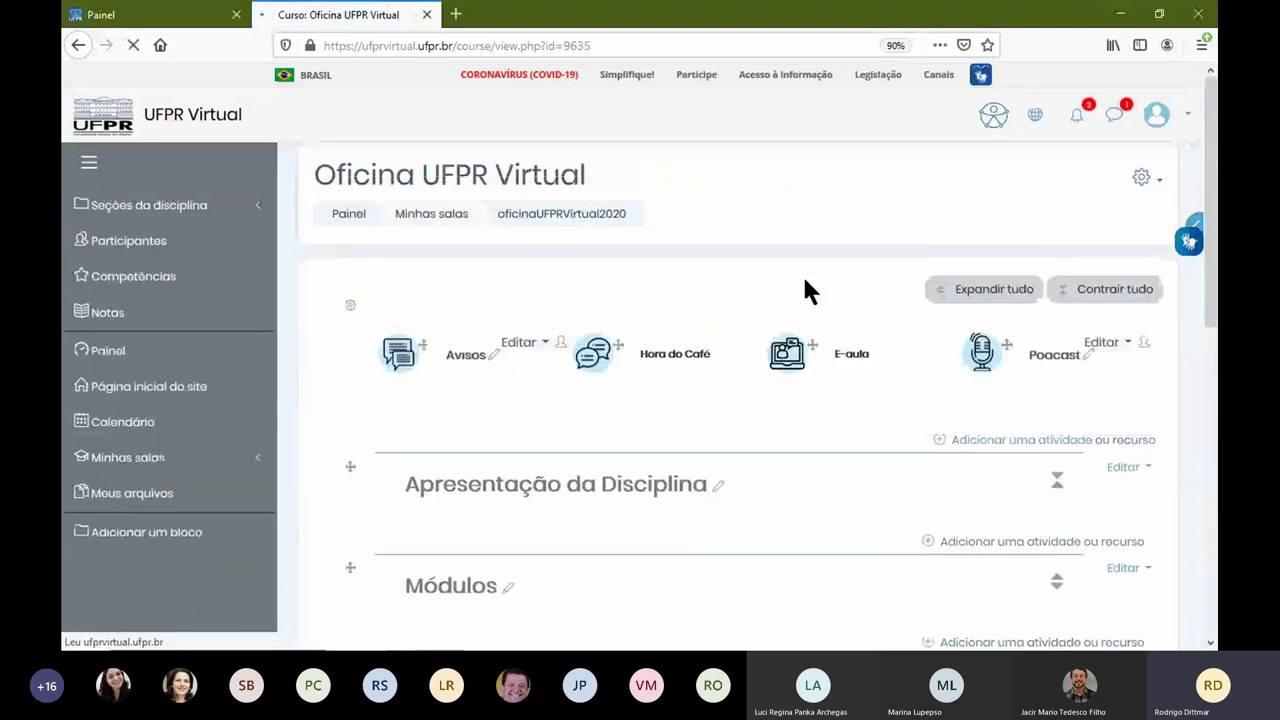
scroll(752, 275, down, 5)
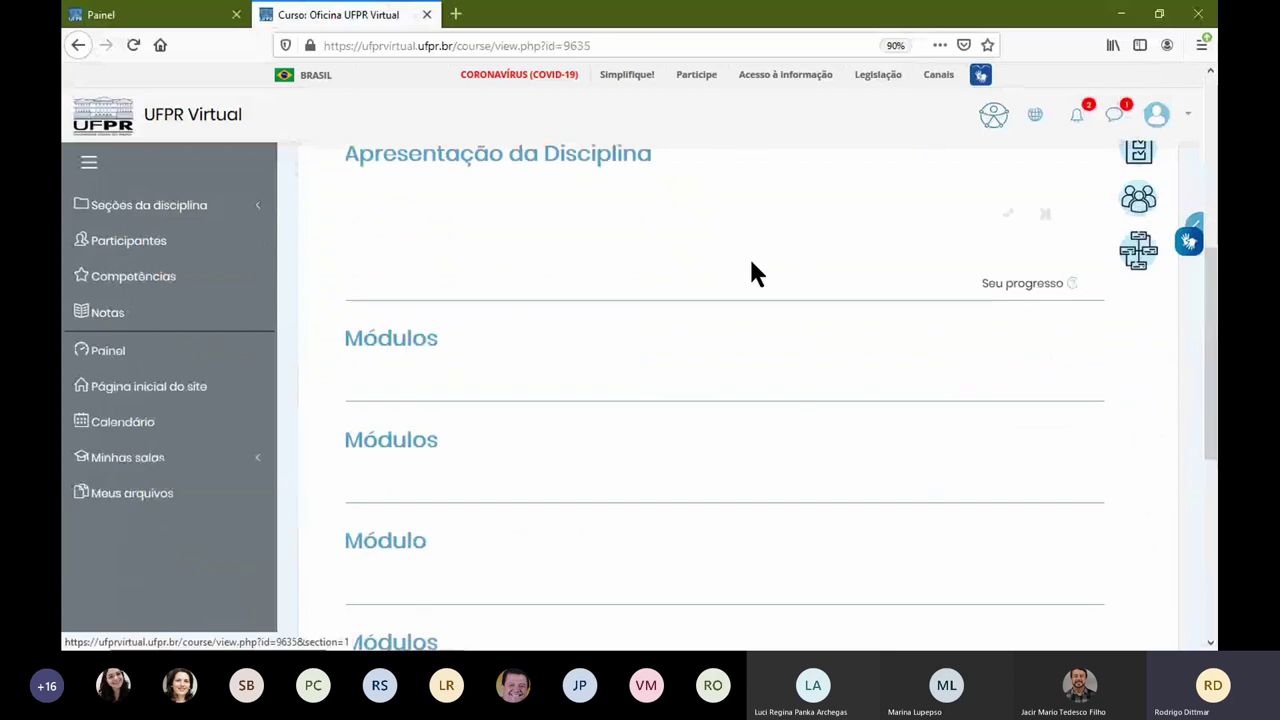
scroll(751, 271, up, 4)
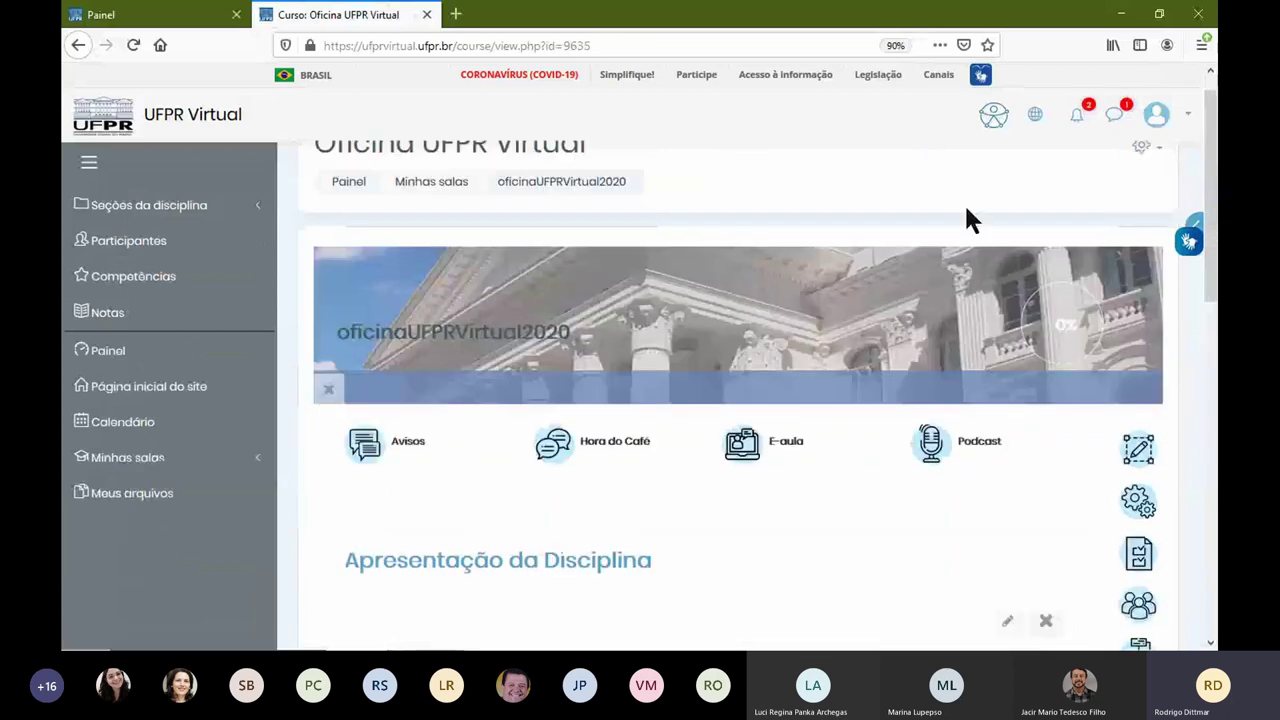
scroll(487, 500, down, 3)
scroll(845, 400, up, 4)
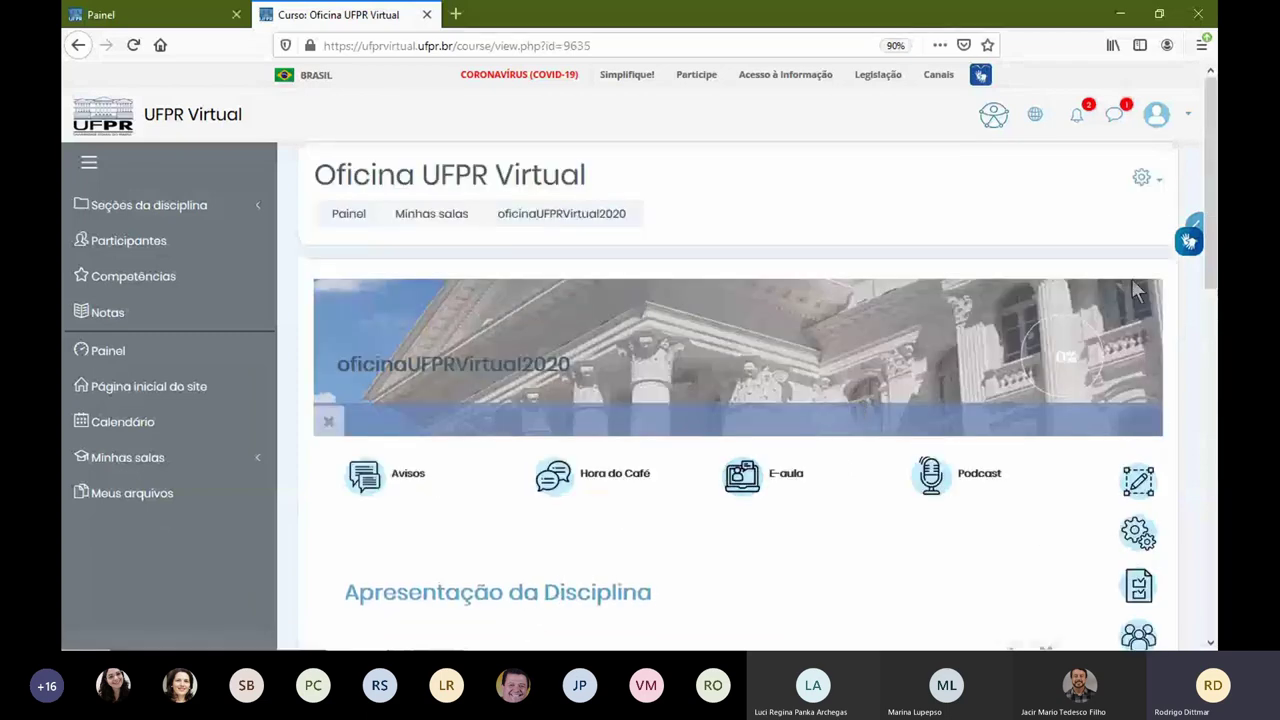
click(1150, 180)
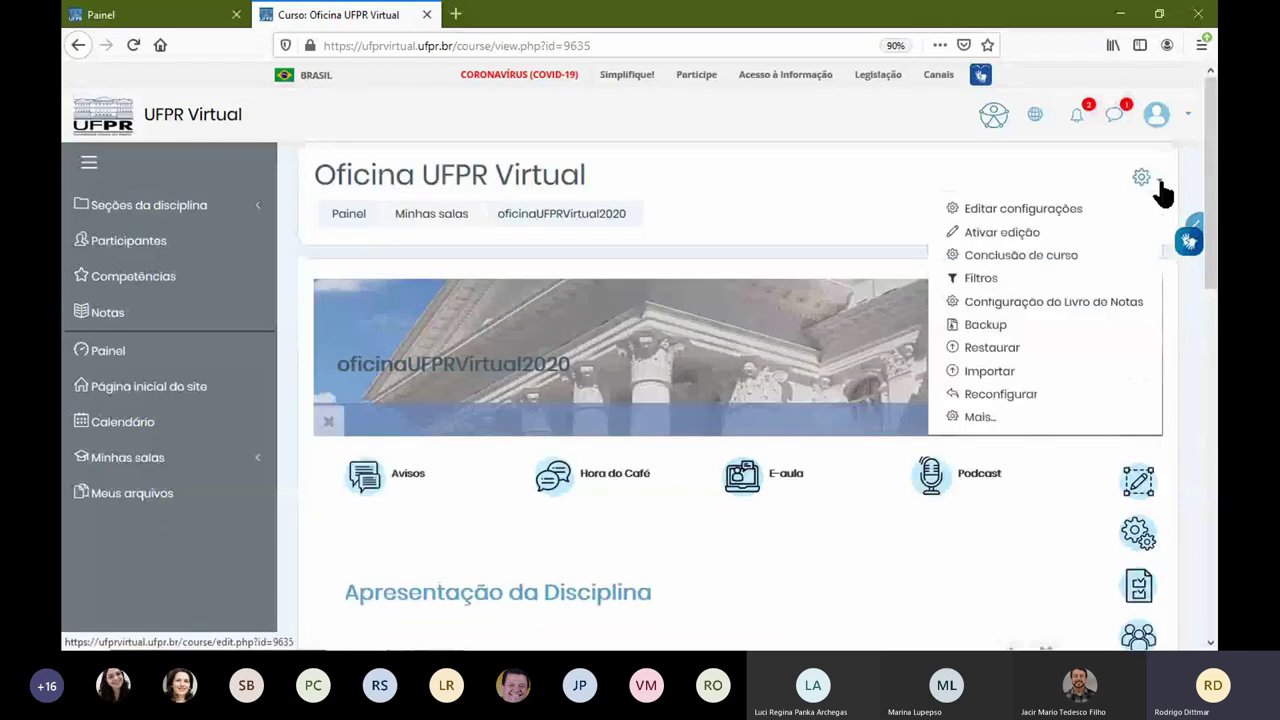
click(1010, 236)
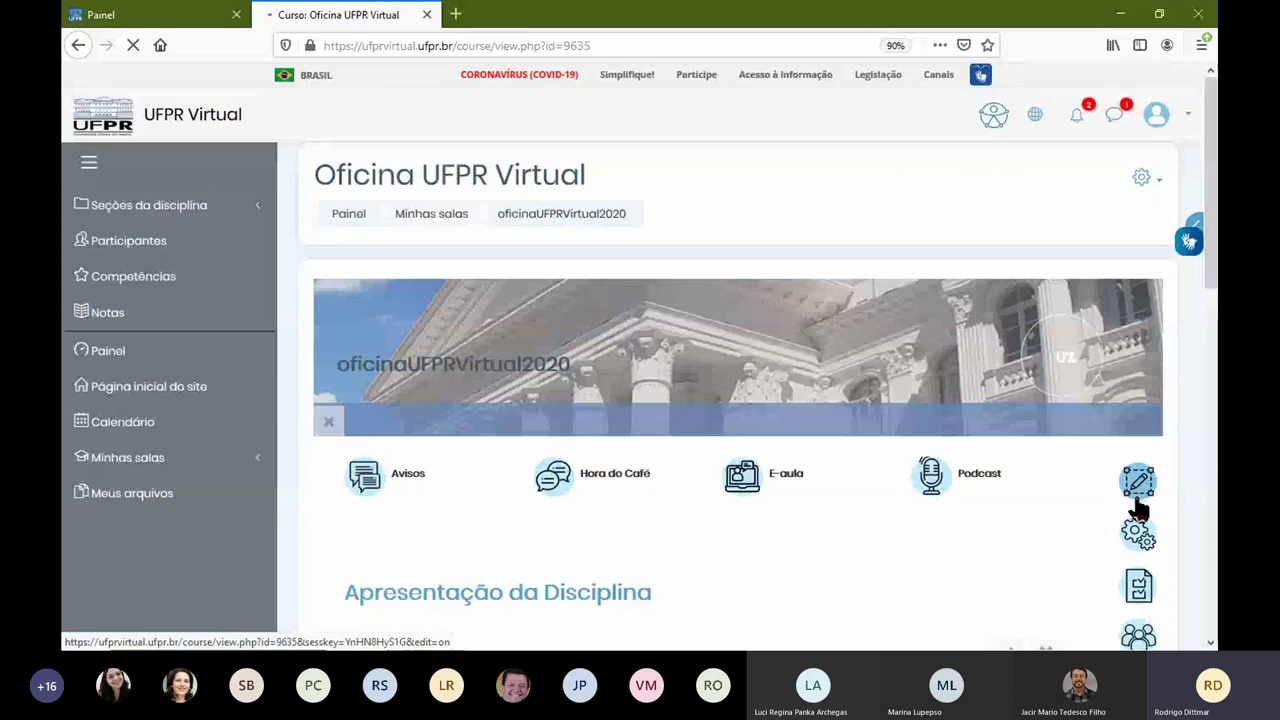
scroll(1003, 506, down, 2)
click(1136, 403)
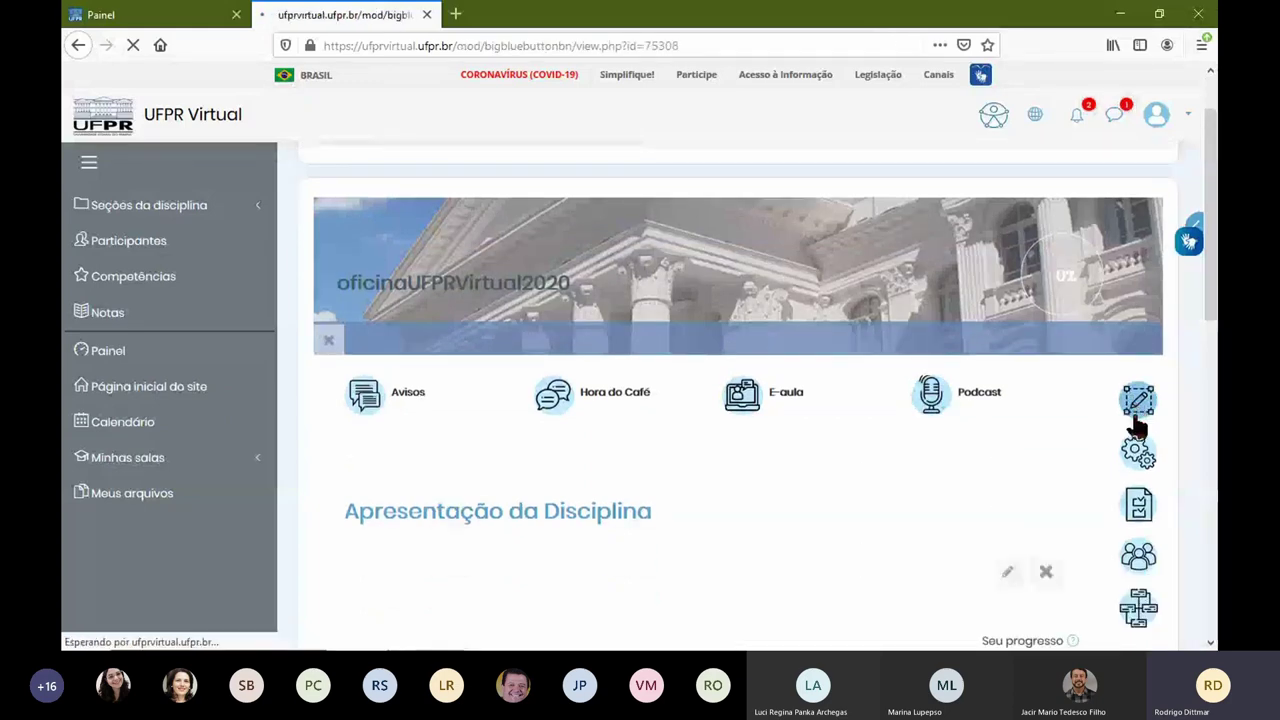
click(78, 45)
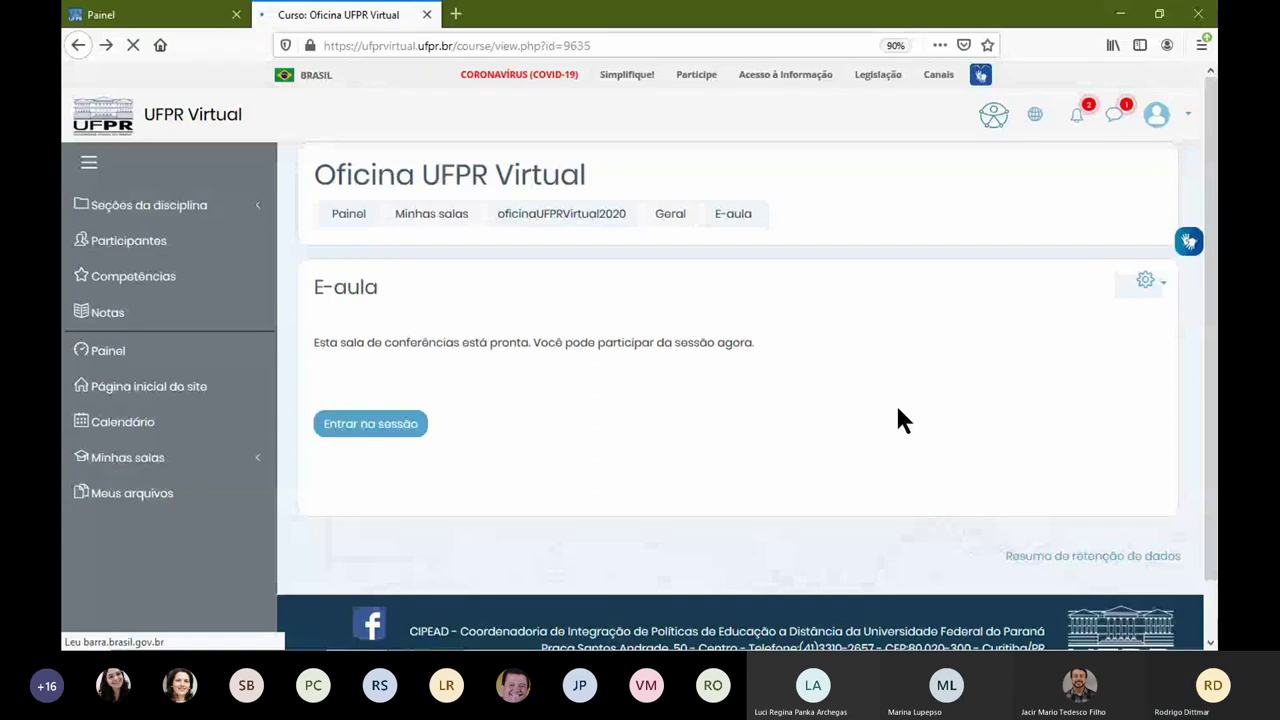
scroll(1137, 300, down, 3)
scroll(1148, 378, up, 3)
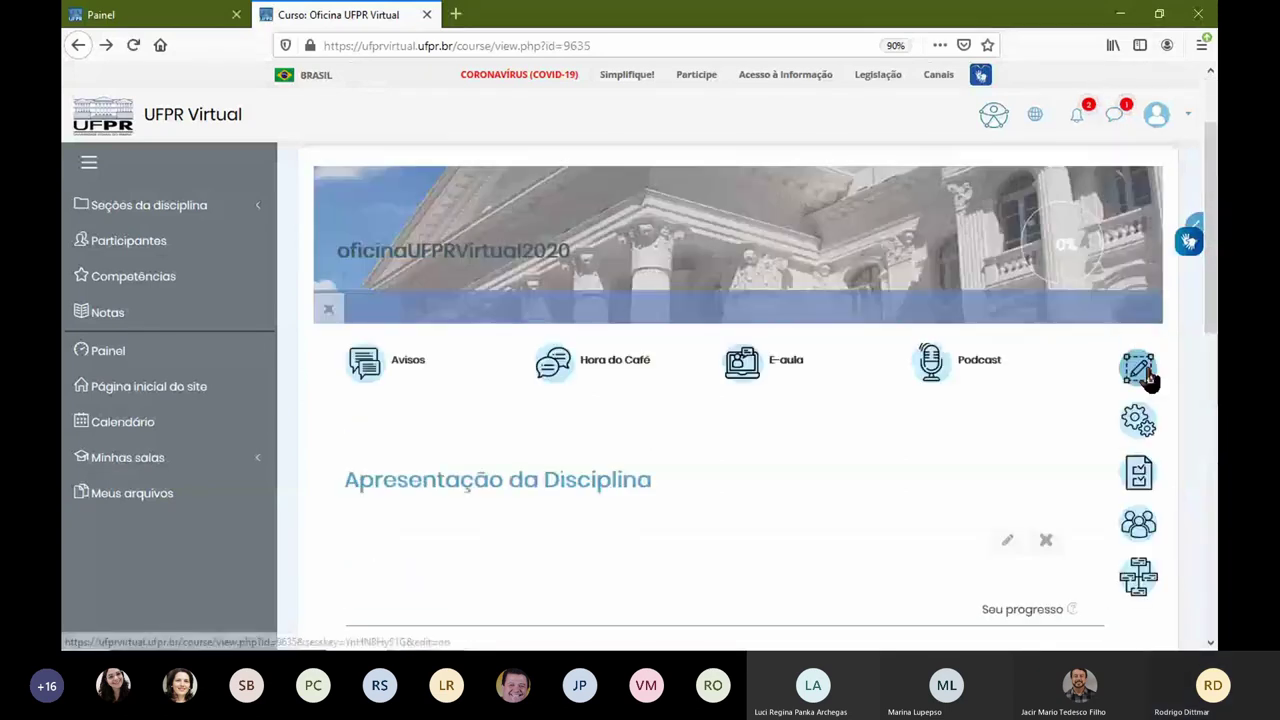
click(1137, 374)
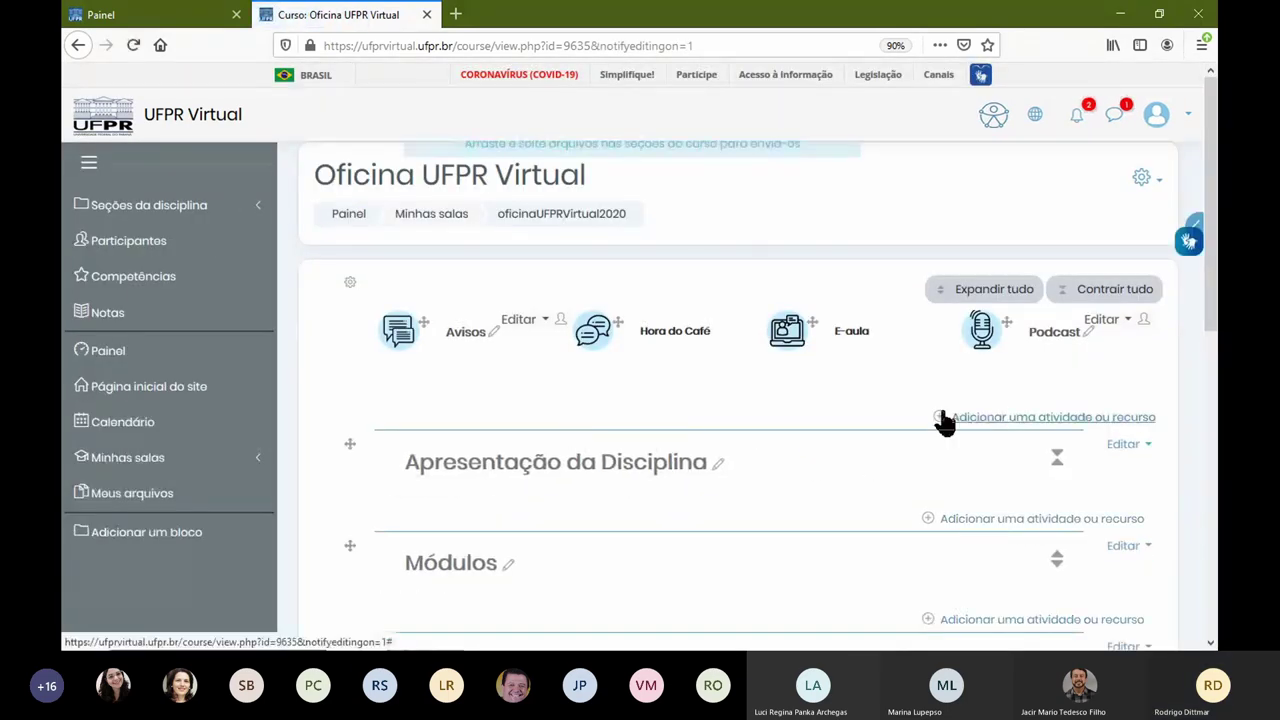
Step: Visit Apresentação da Disciplina, return via the oficinaUFPRVirtual2020 breadcrumb, and open the first Módulos section
scroll(765, 467, down, 3)
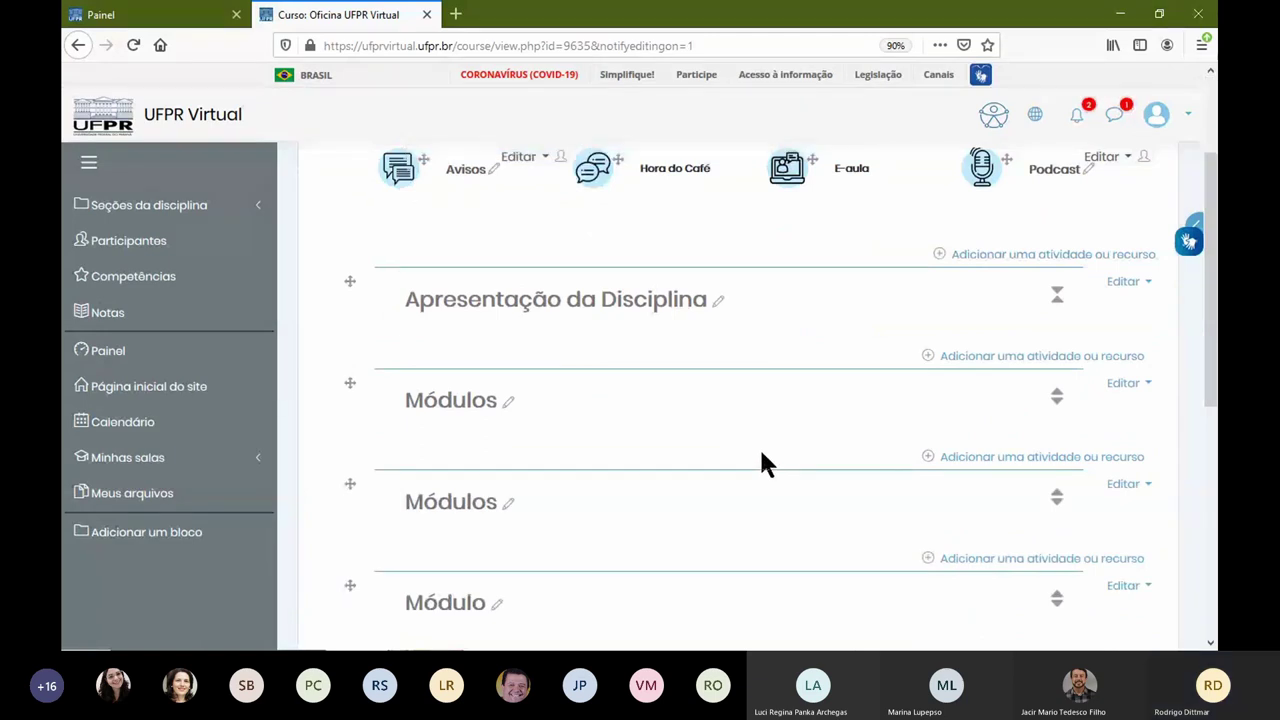
scroll(755, 455, up, 3)
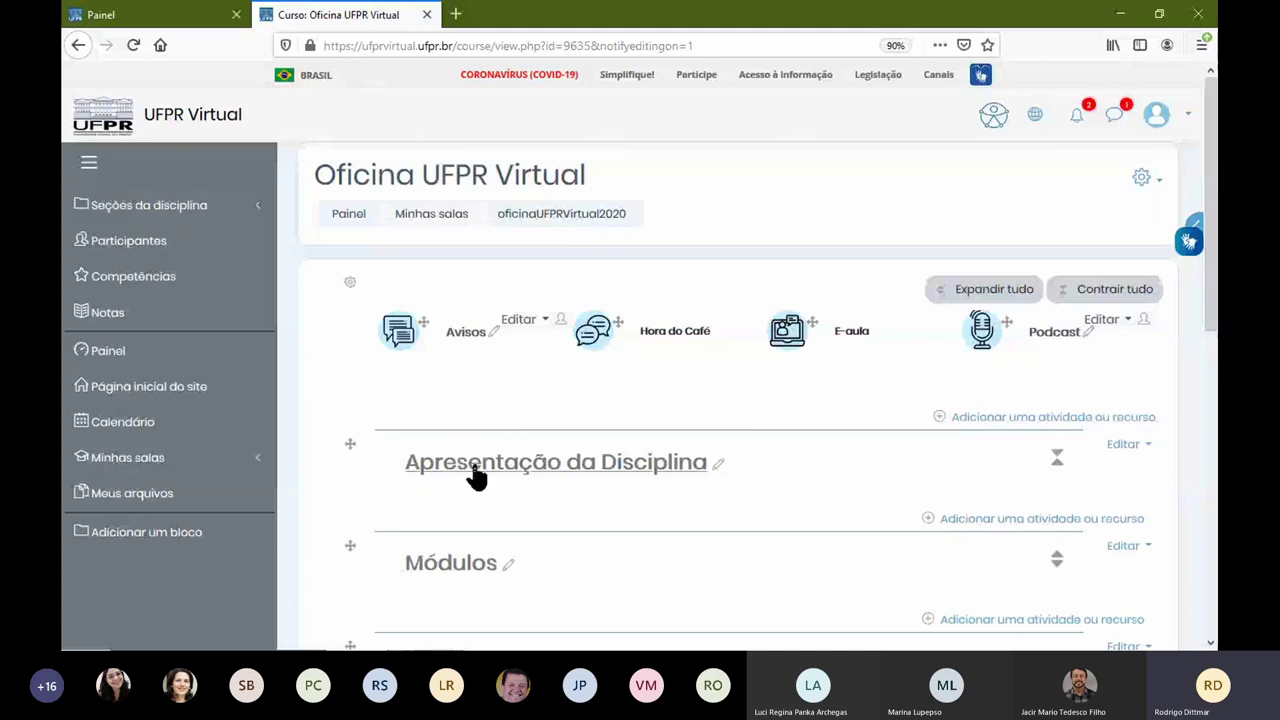
click(693, 472)
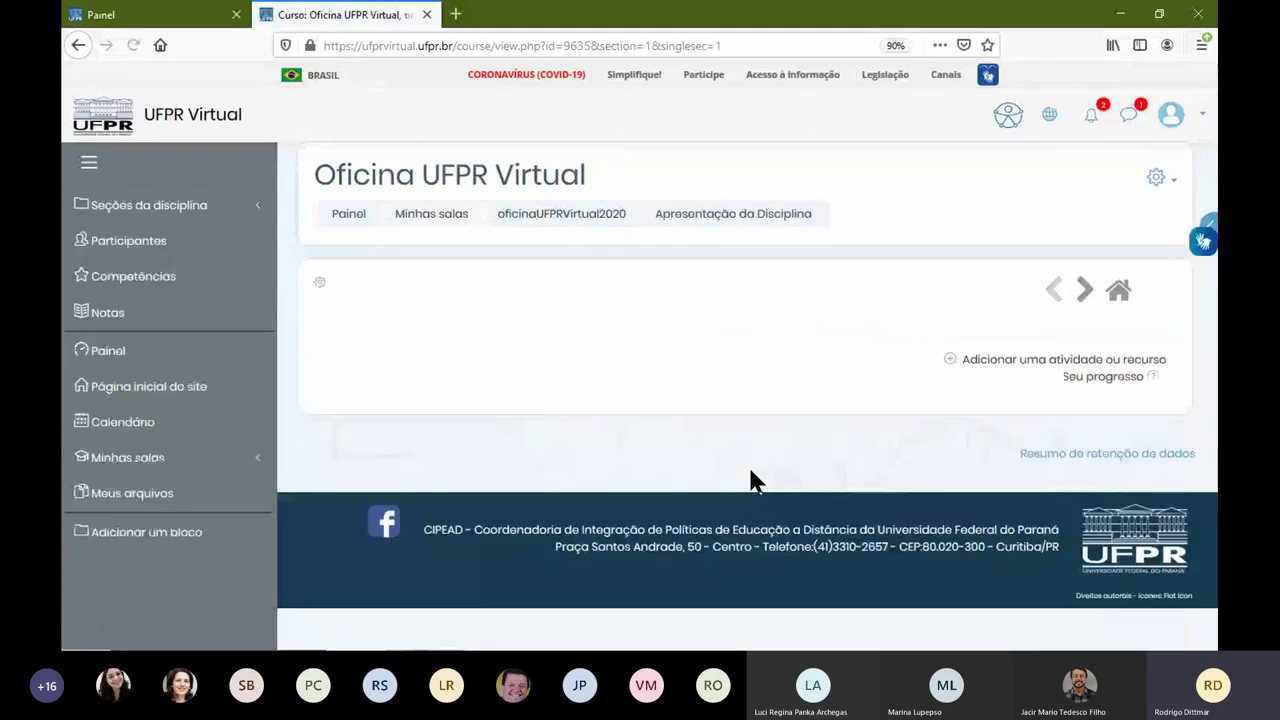
click(590, 216)
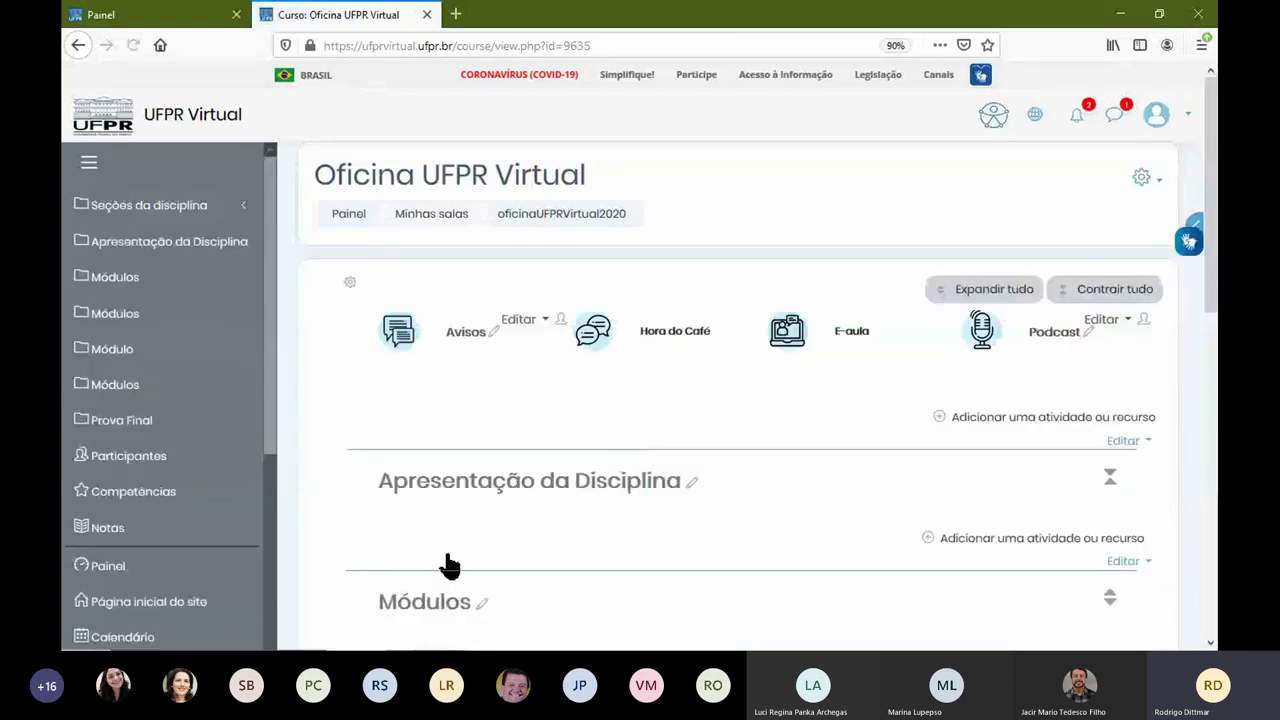
click(452, 566)
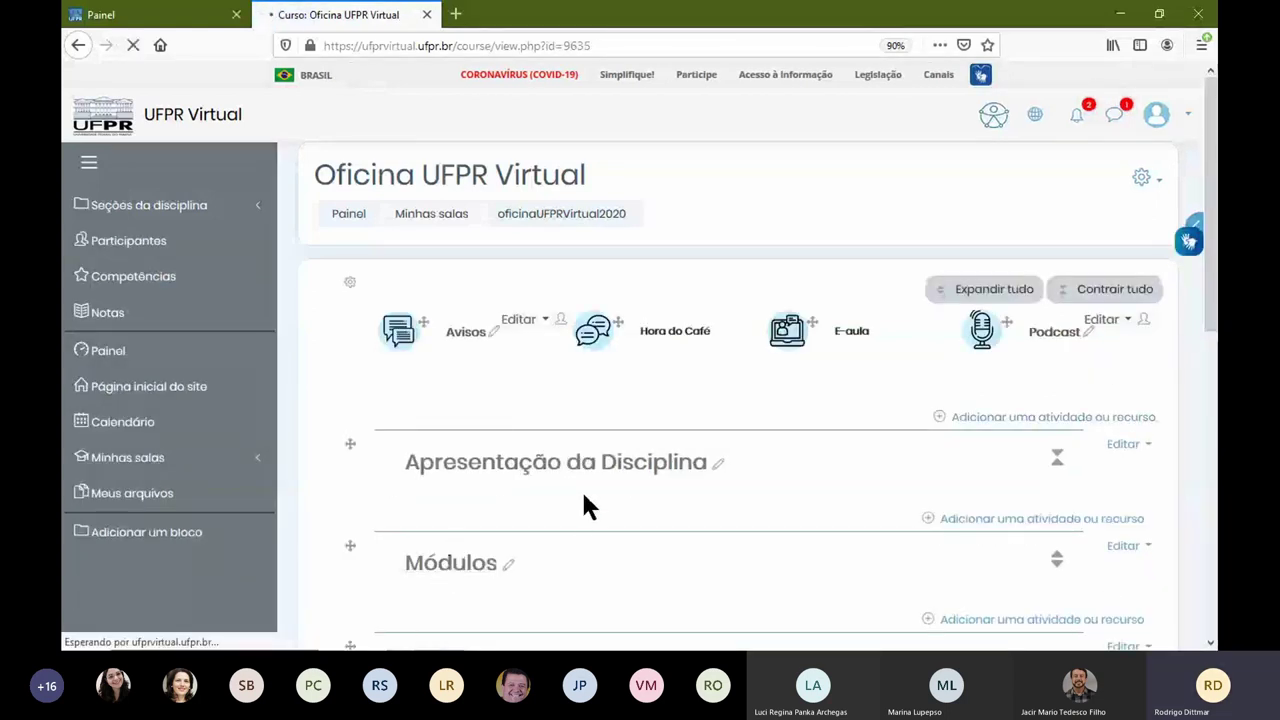
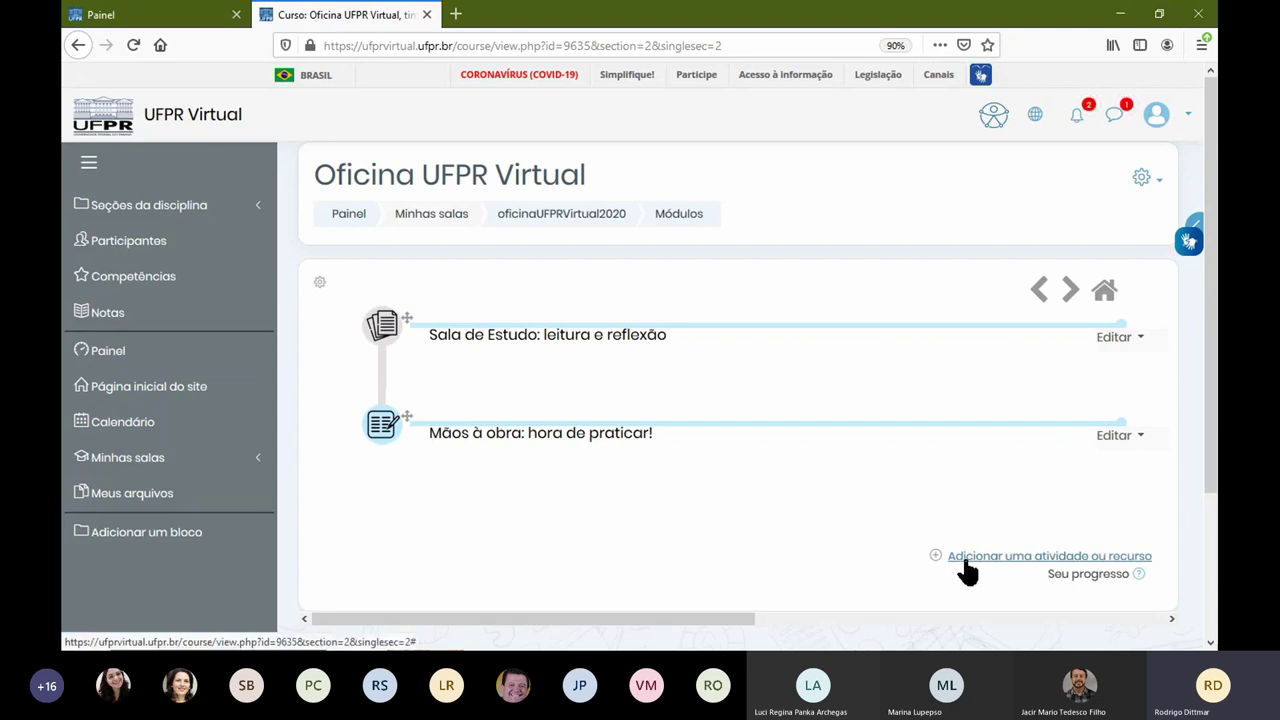
Step: From the activity chooser, add an Arquivo (file) resource to the Módulos section
click(1003, 557)
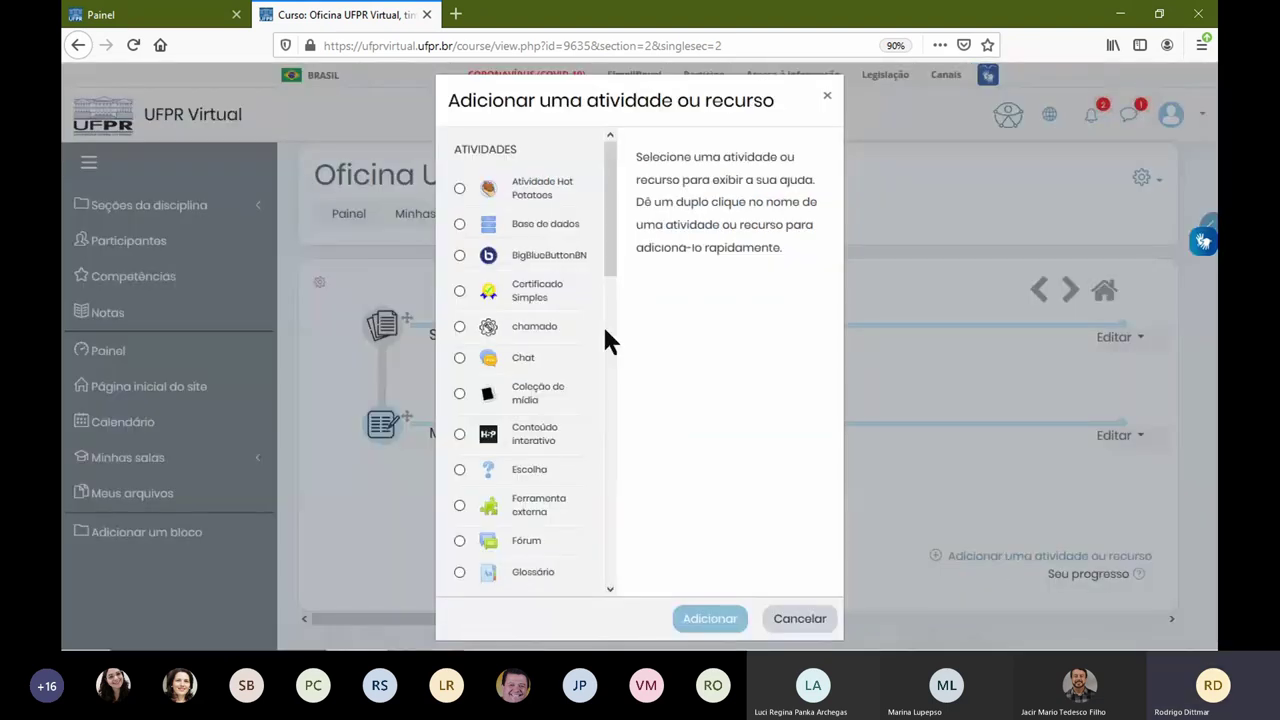
drag(610, 262, 612, 230)
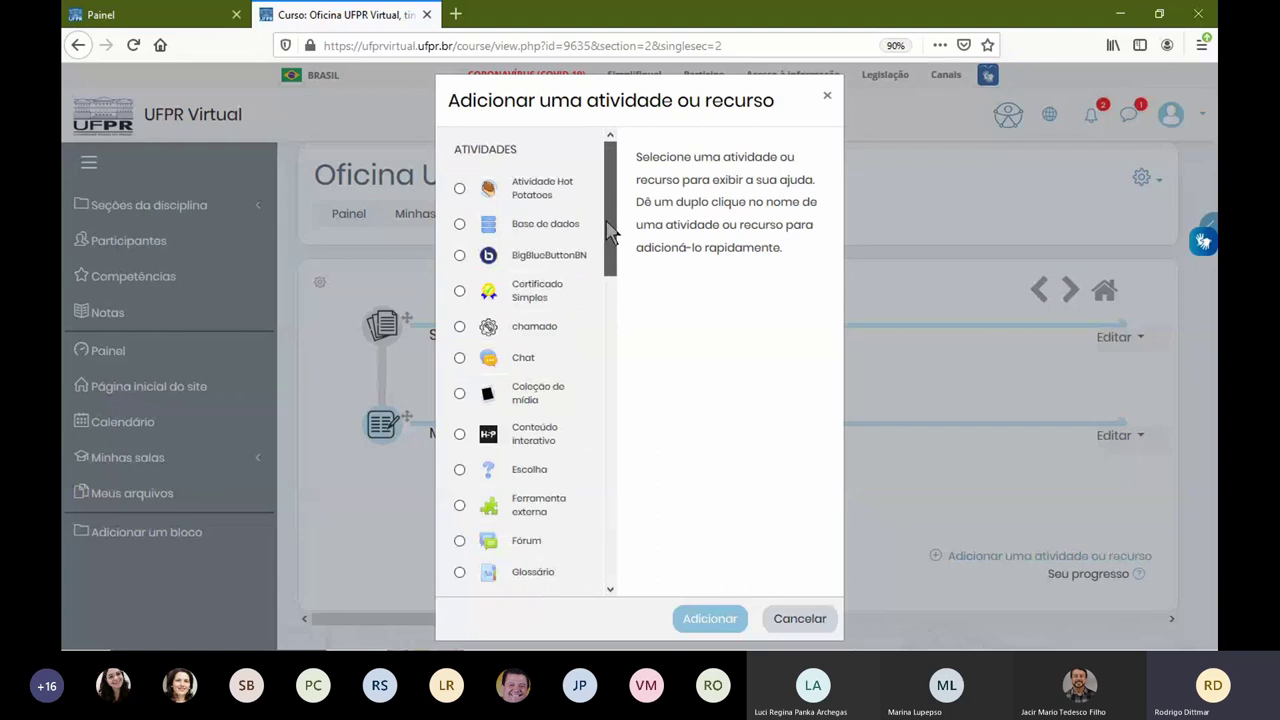
scroll(610, 275, down, 2)
drag(610, 290, 604, 580)
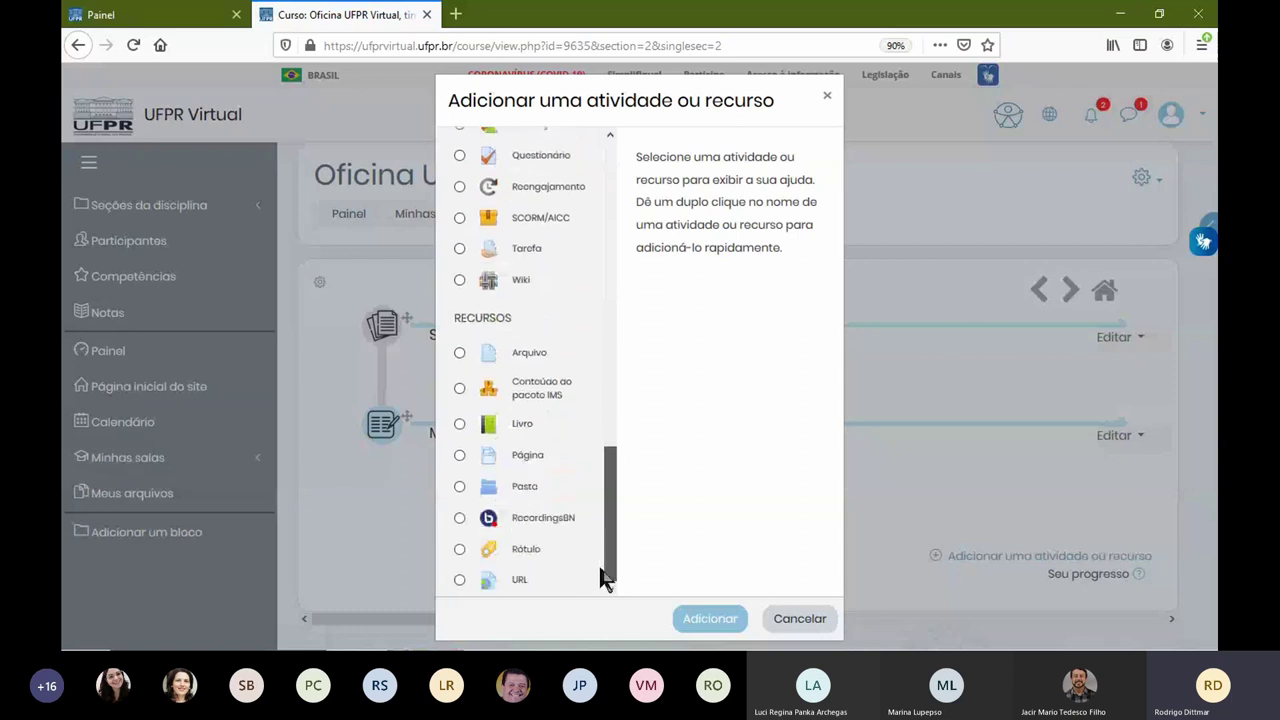
click(516, 348)
click(703, 620)
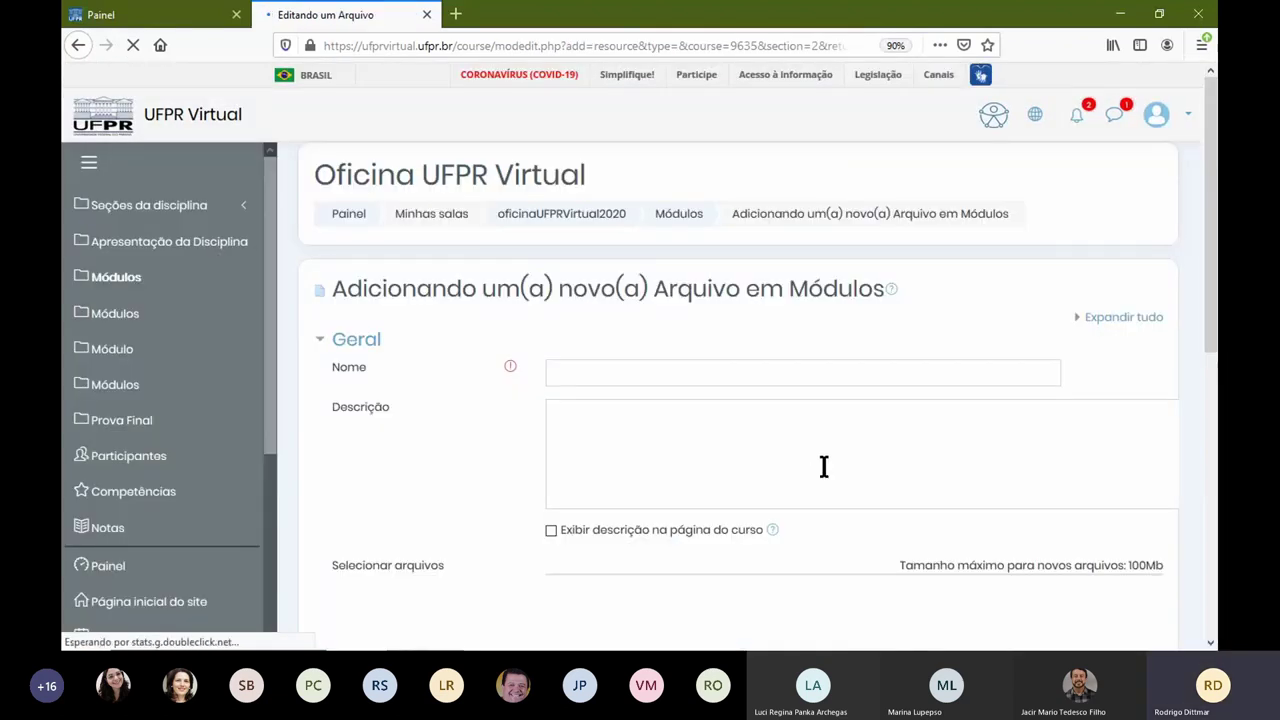
Step: Name the new resource 'Arquivo de Teste' and open the file picker for its file
click(553, 372)
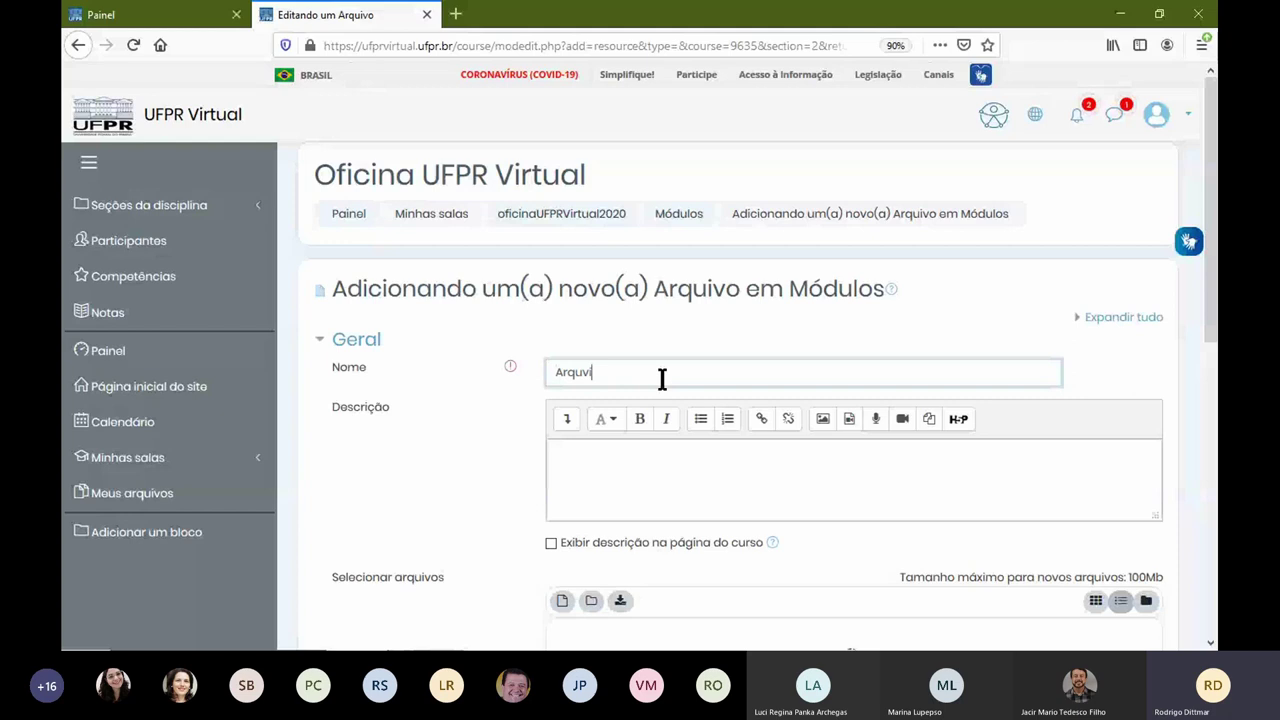
text(Arquvio de)
key(BackSpace)
key(BackSpace)
key(BackSpace)
key(BackSpace)
text(ivo de Teste)
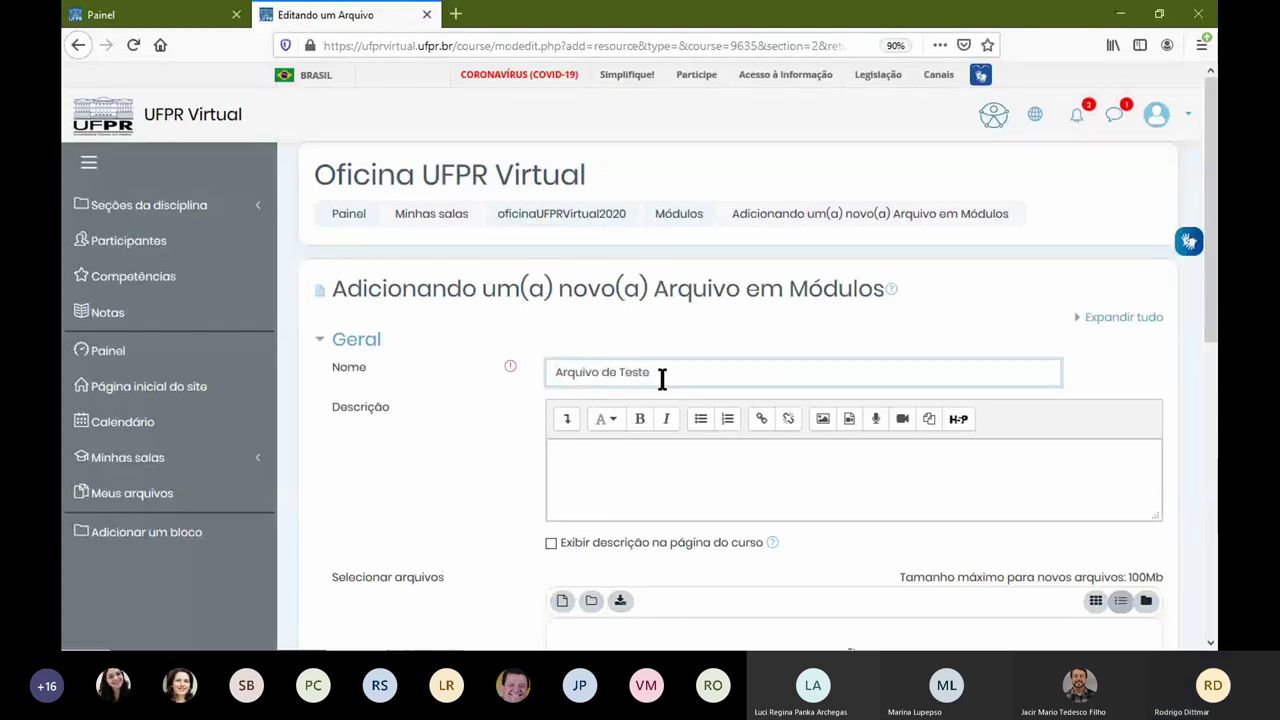
click(650, 466)
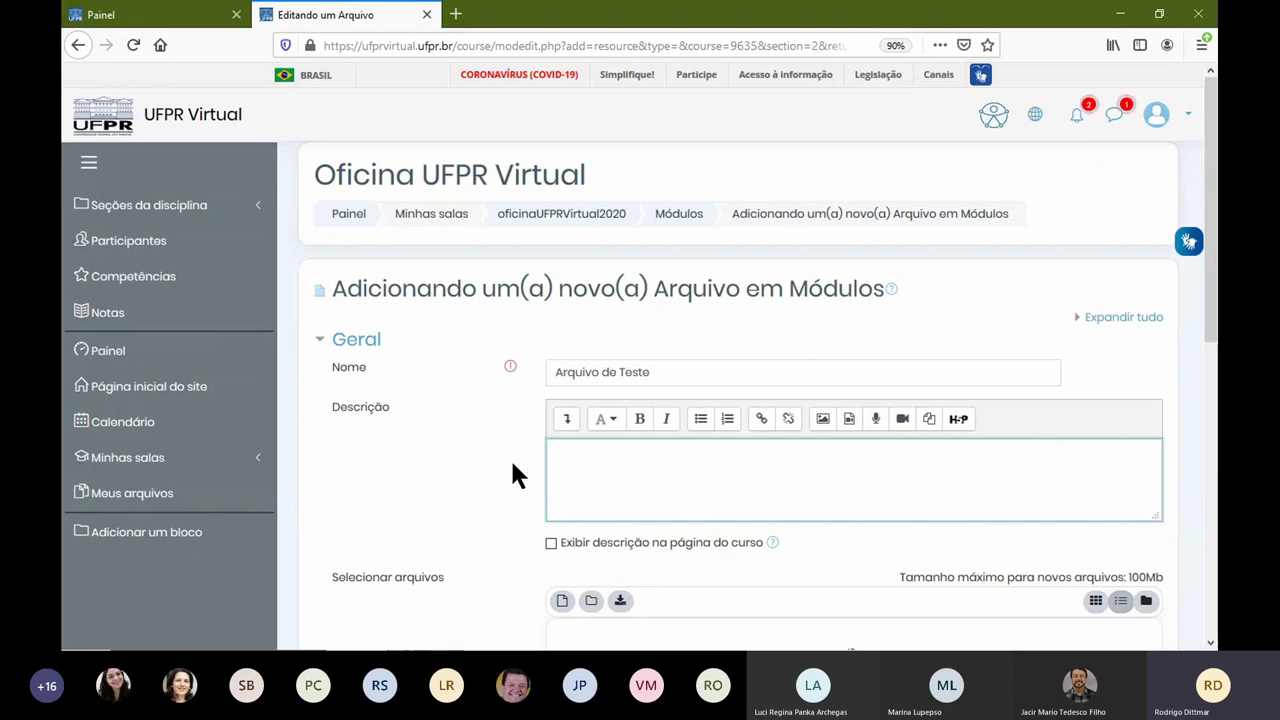
scroll(510, 457, down, 4)
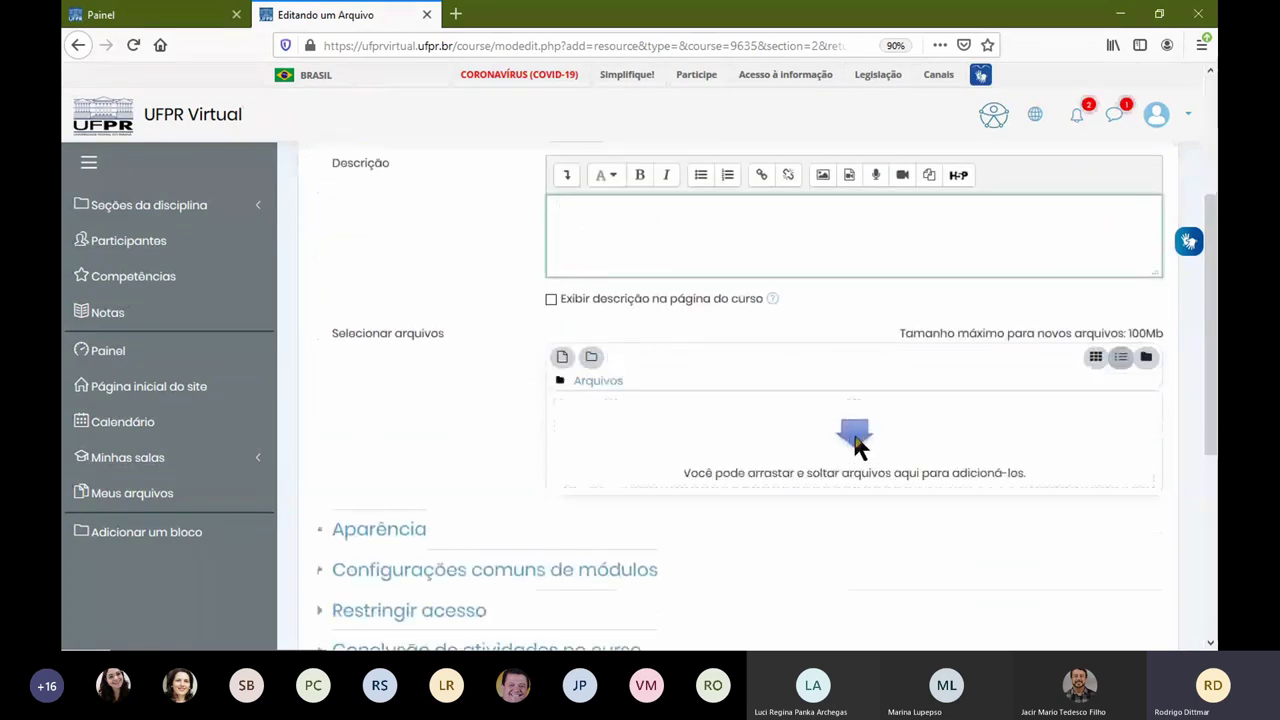
click(855, 438)
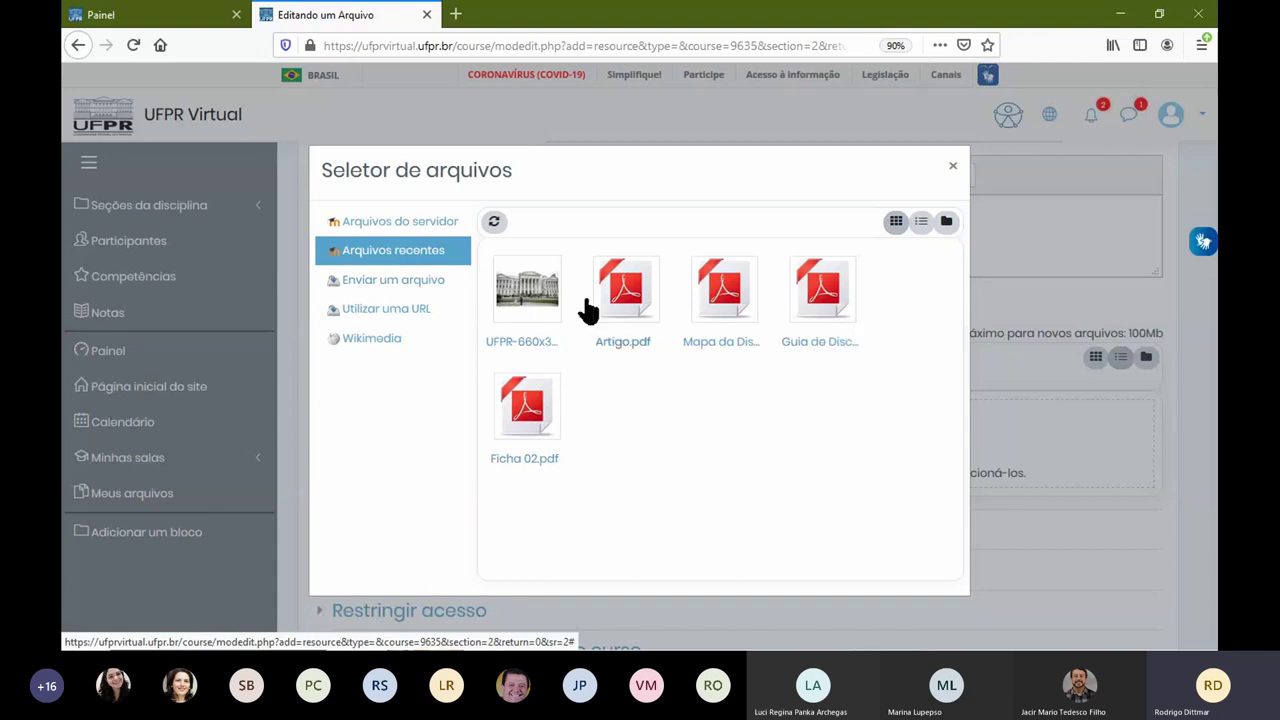
Step: Upload Ficha 2.pdf from Downloads, saving it as 'Ficha 2 - Disciplina Padrão.pdf'
click(421, 286)
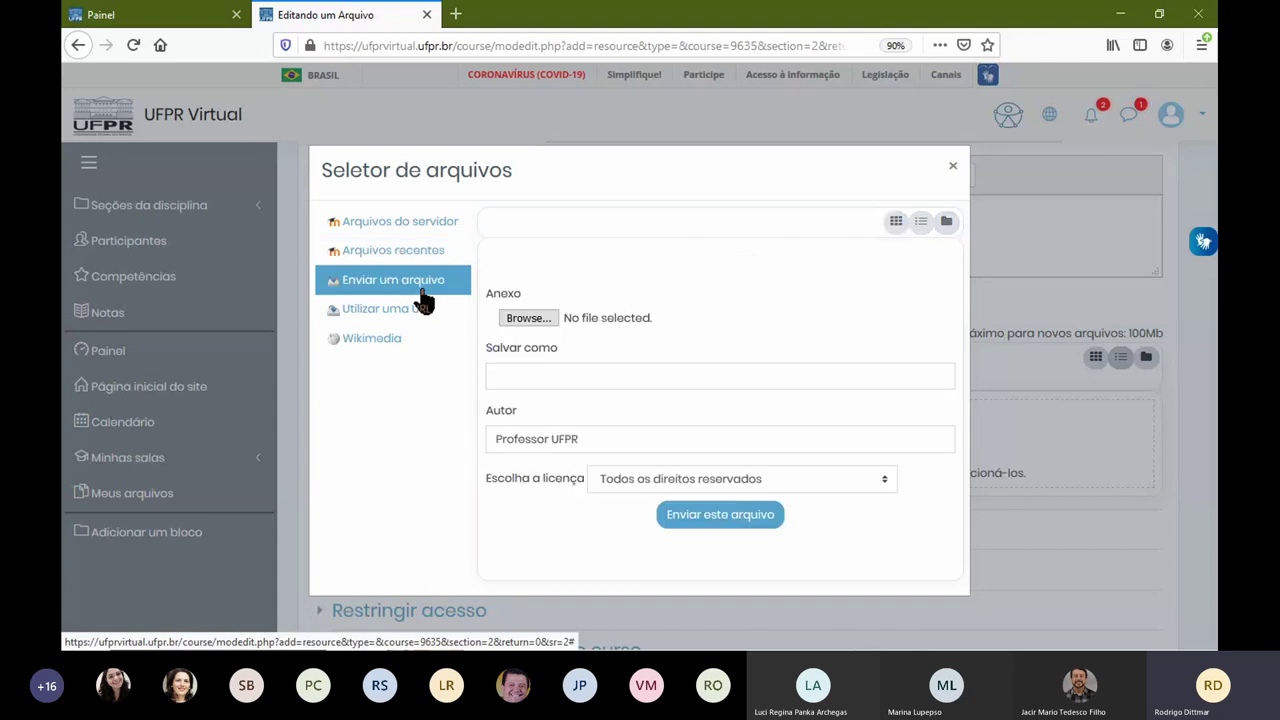
click(527, 316)
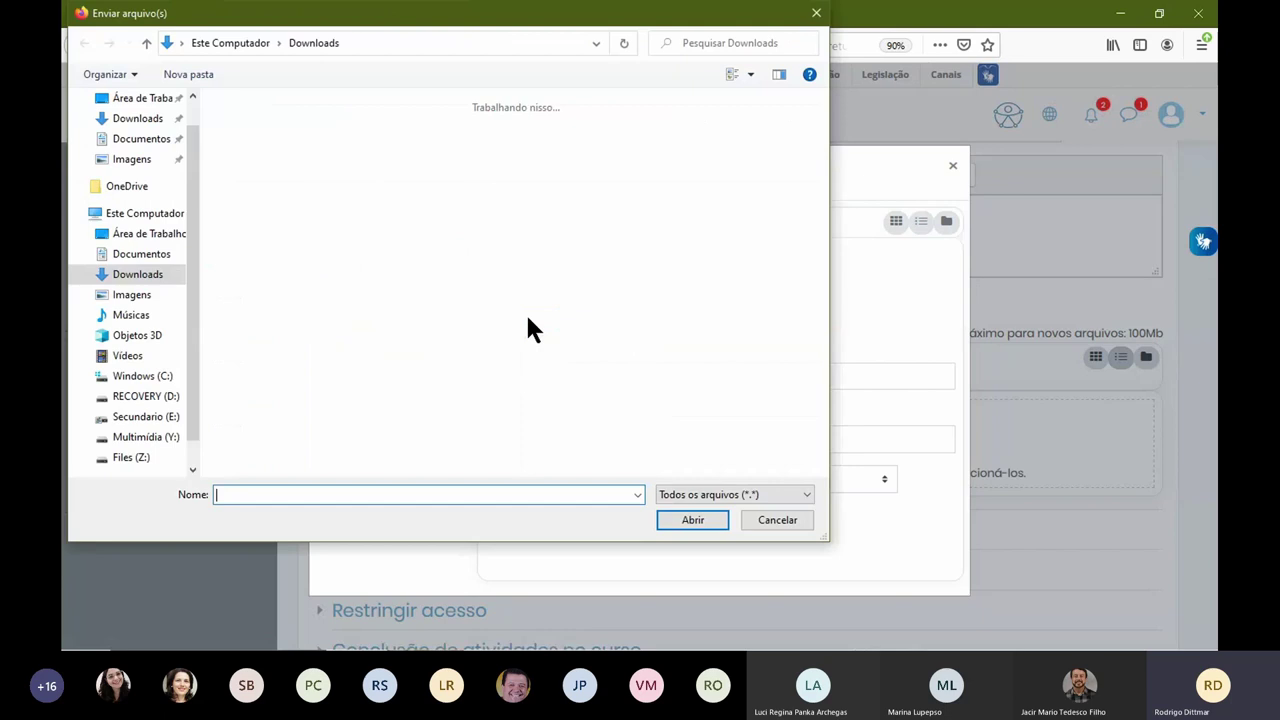
double_click(484, 209)
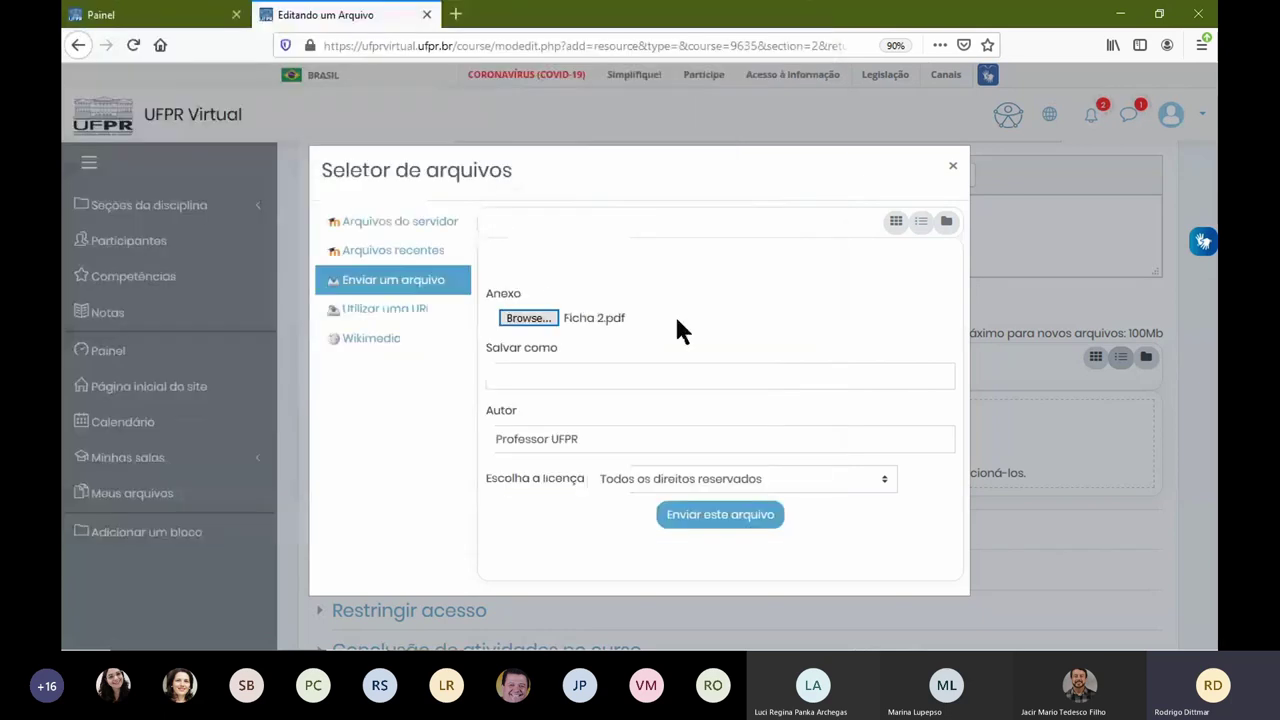
click(668, 375)
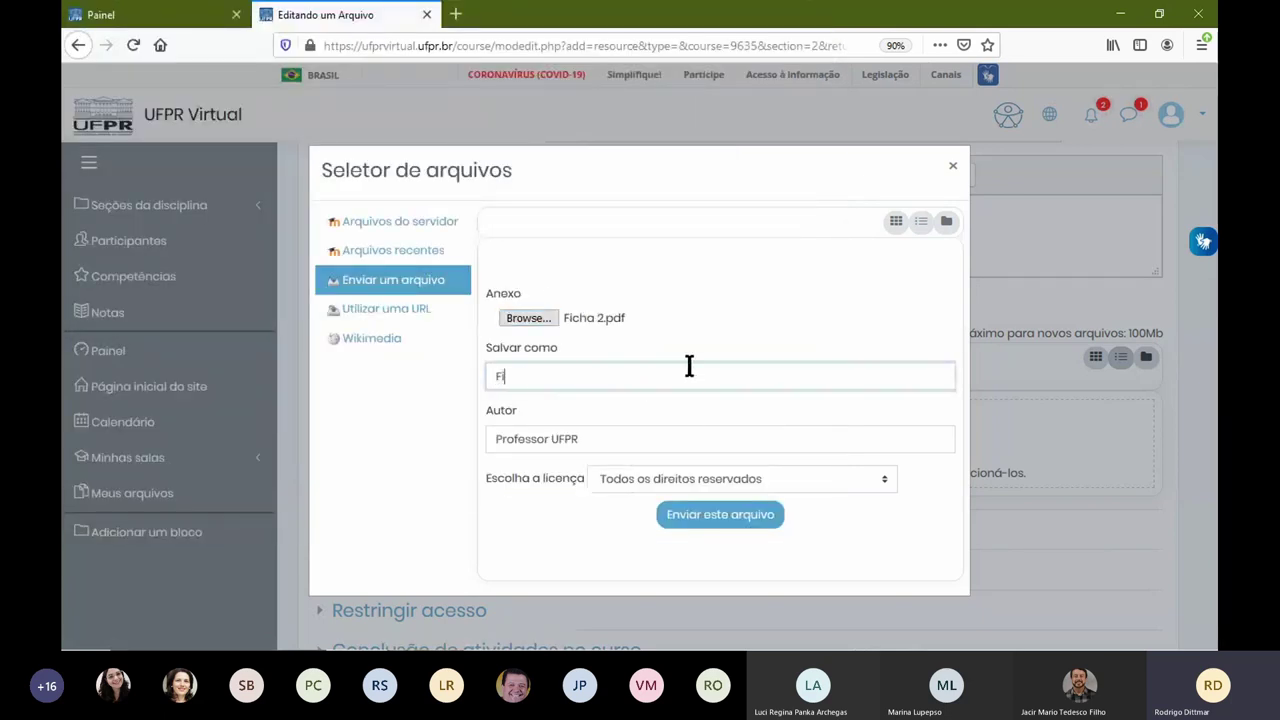
text(Ficha 2 - Disciplina Padrão)
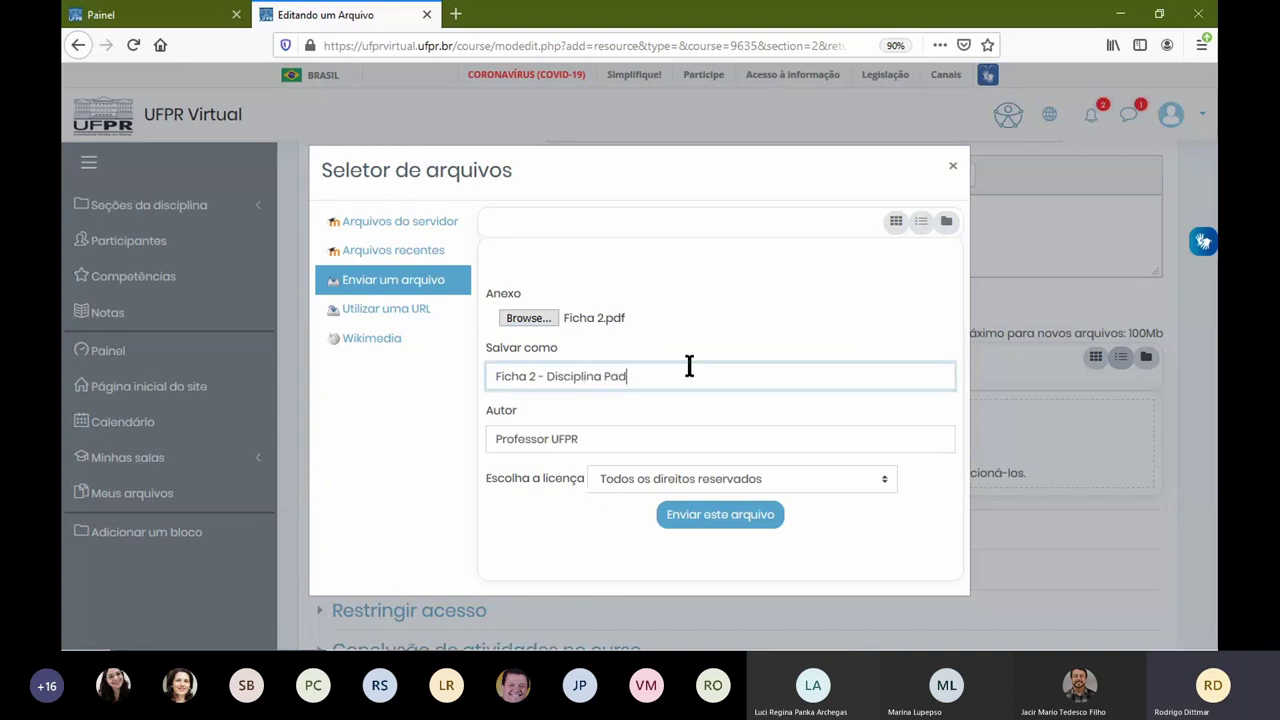
click(738, 526)
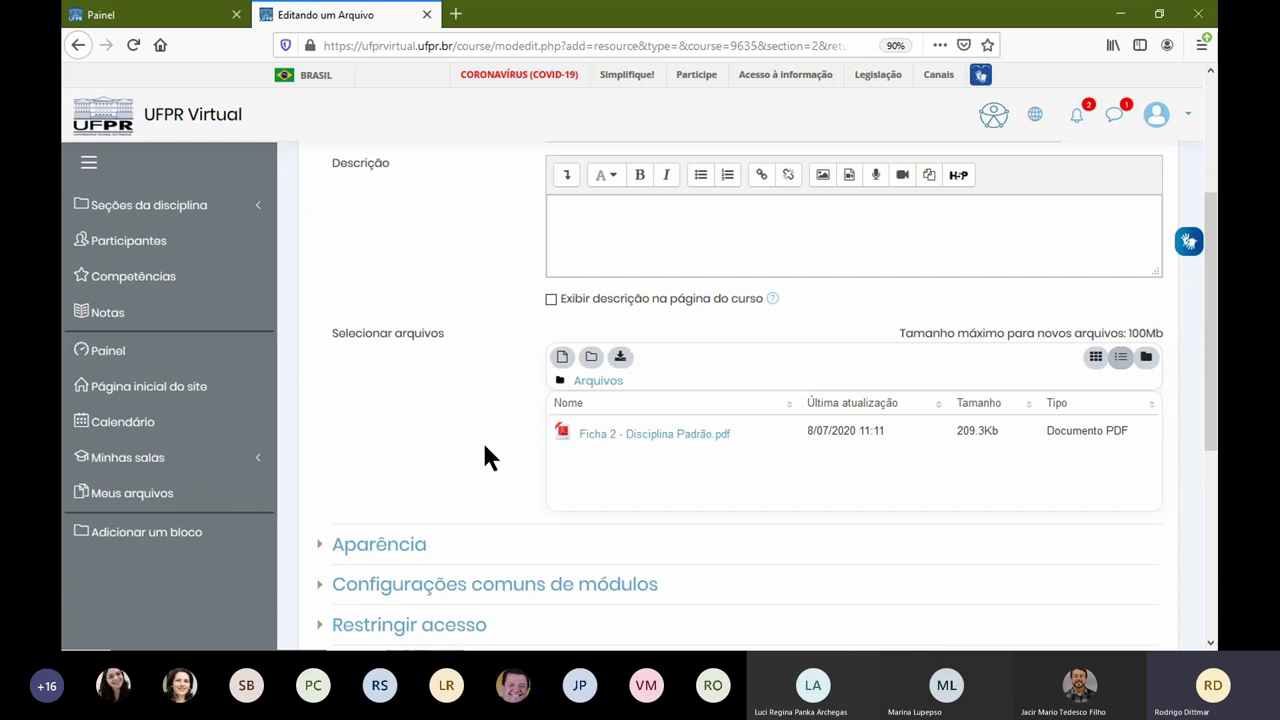
Step: Save and display Arquivo de Teste, then open its Ficha 2 - Disciplina Padrão.pdf link
scroll(483, 440, down, 3)
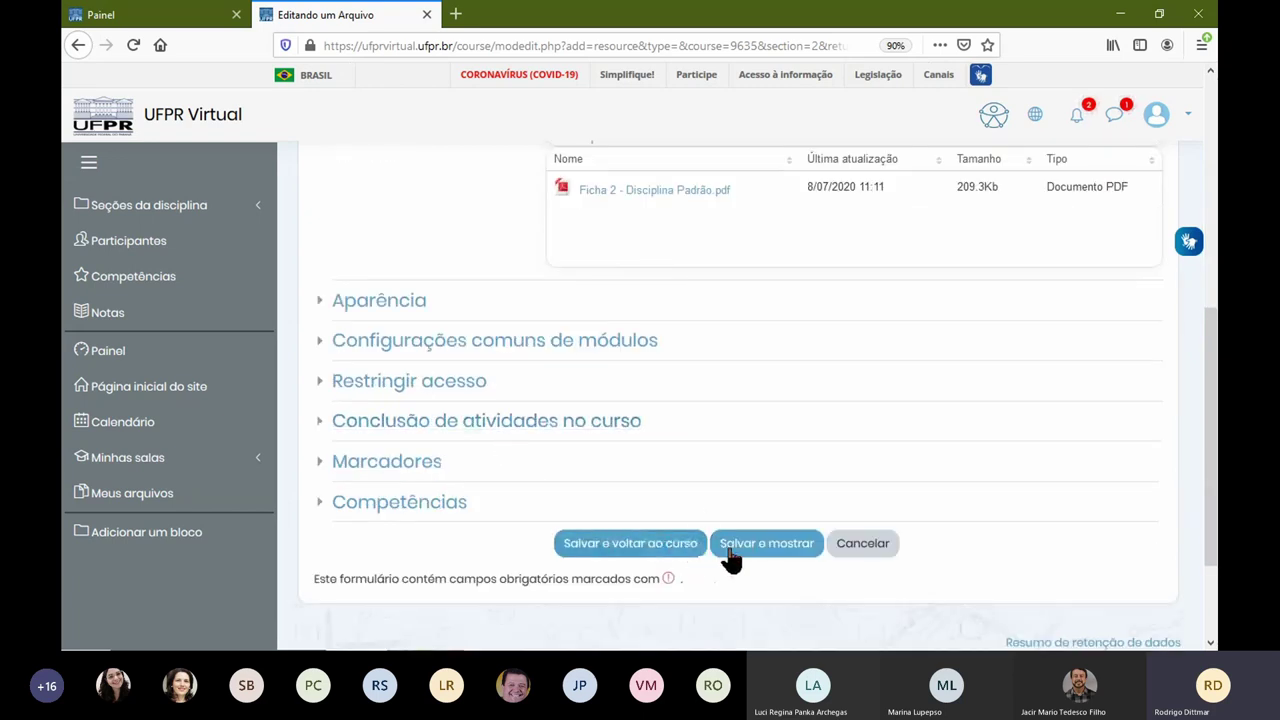
click(736, 546)
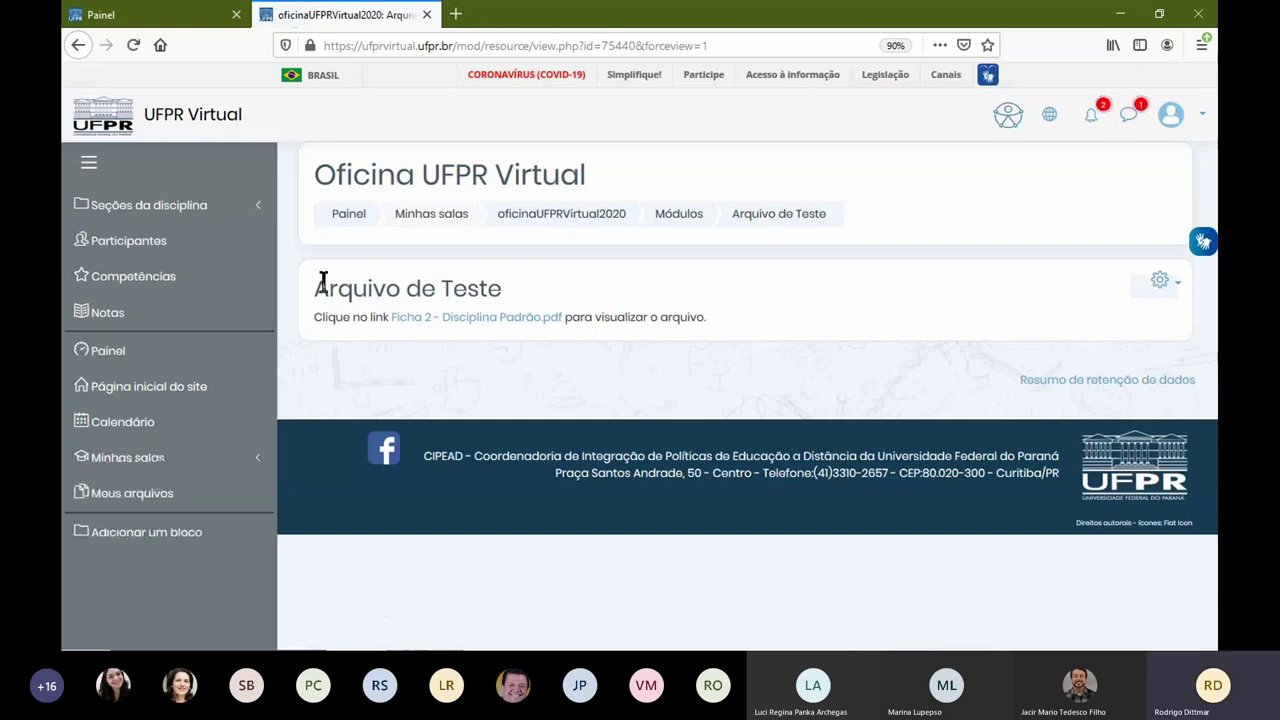
drag(311, 288, 481, 288)
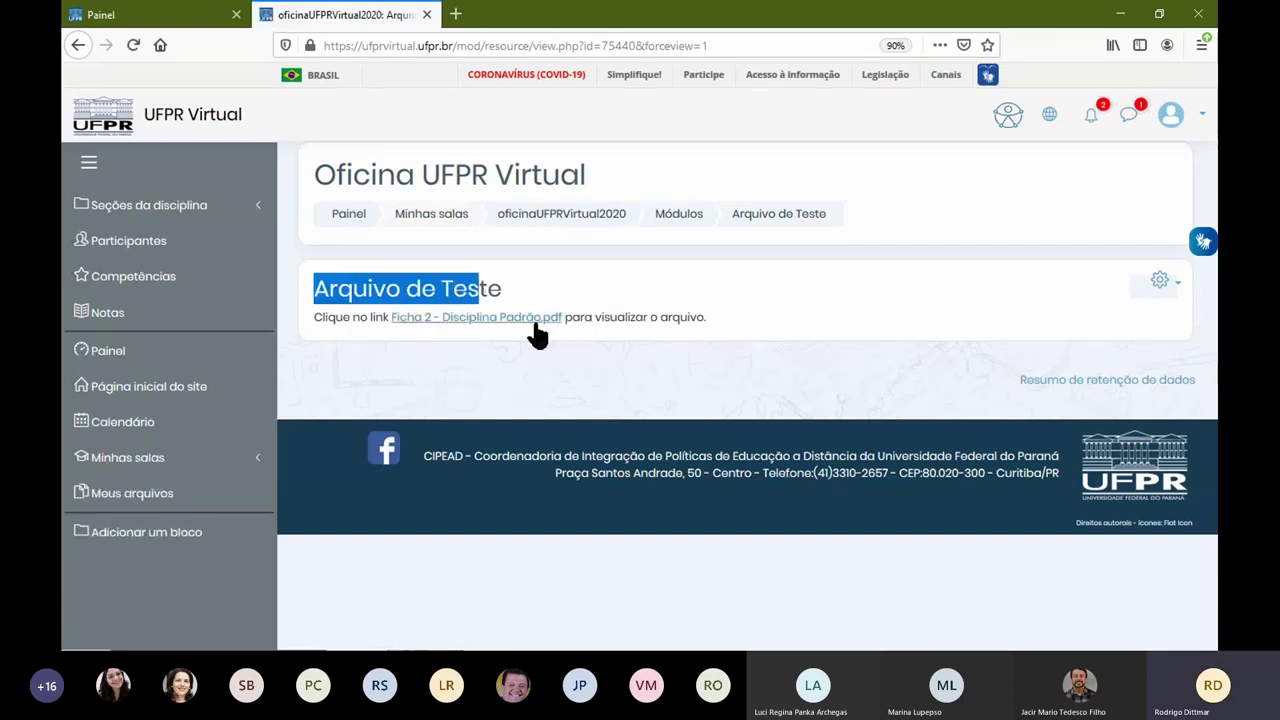
click(477, 318)
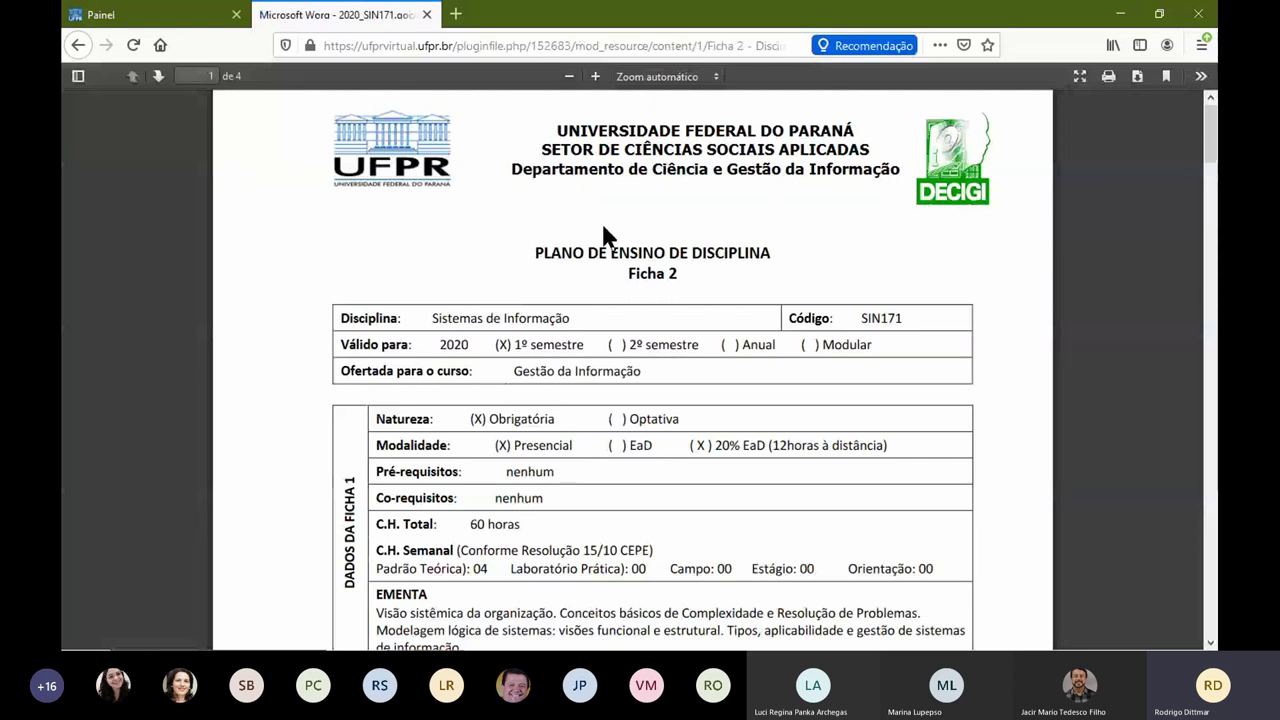
Step: Scroll through the Ficha 2 PDF, then go back to the course's Módulos section
scroll(562, 282, down, 10)
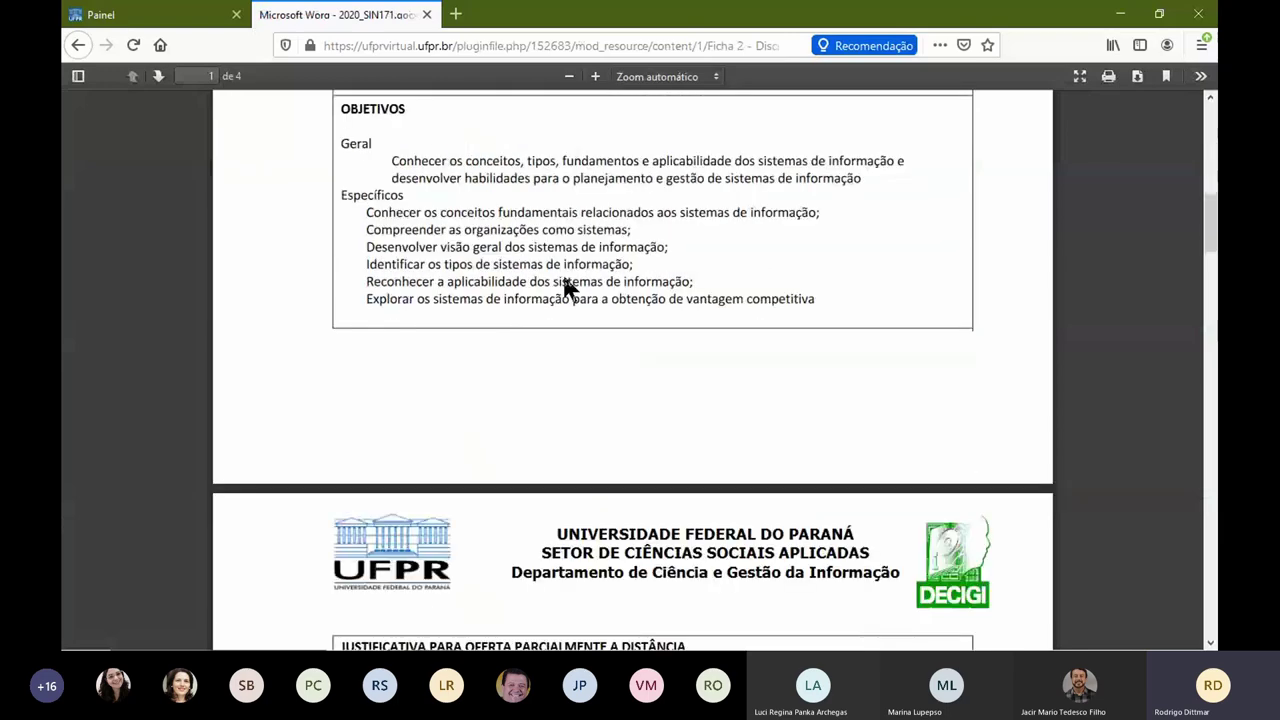
scroll(563, 272, down, 10)
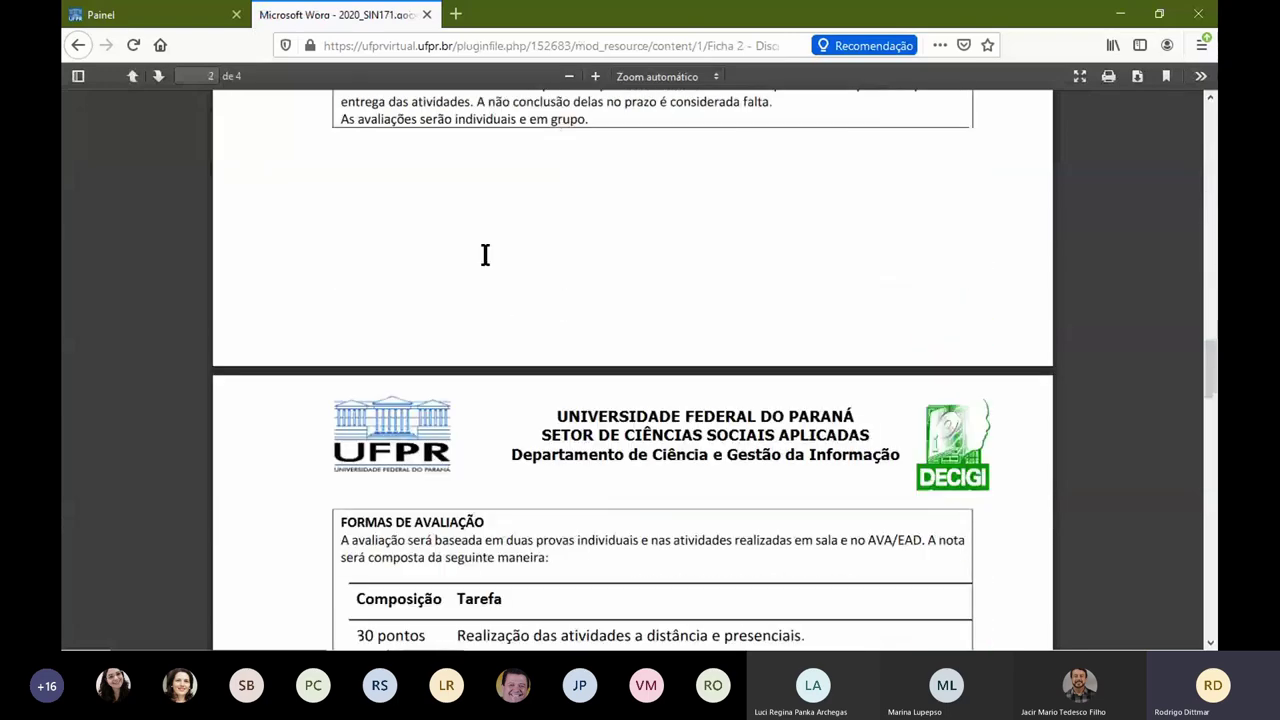
click(78, 45)
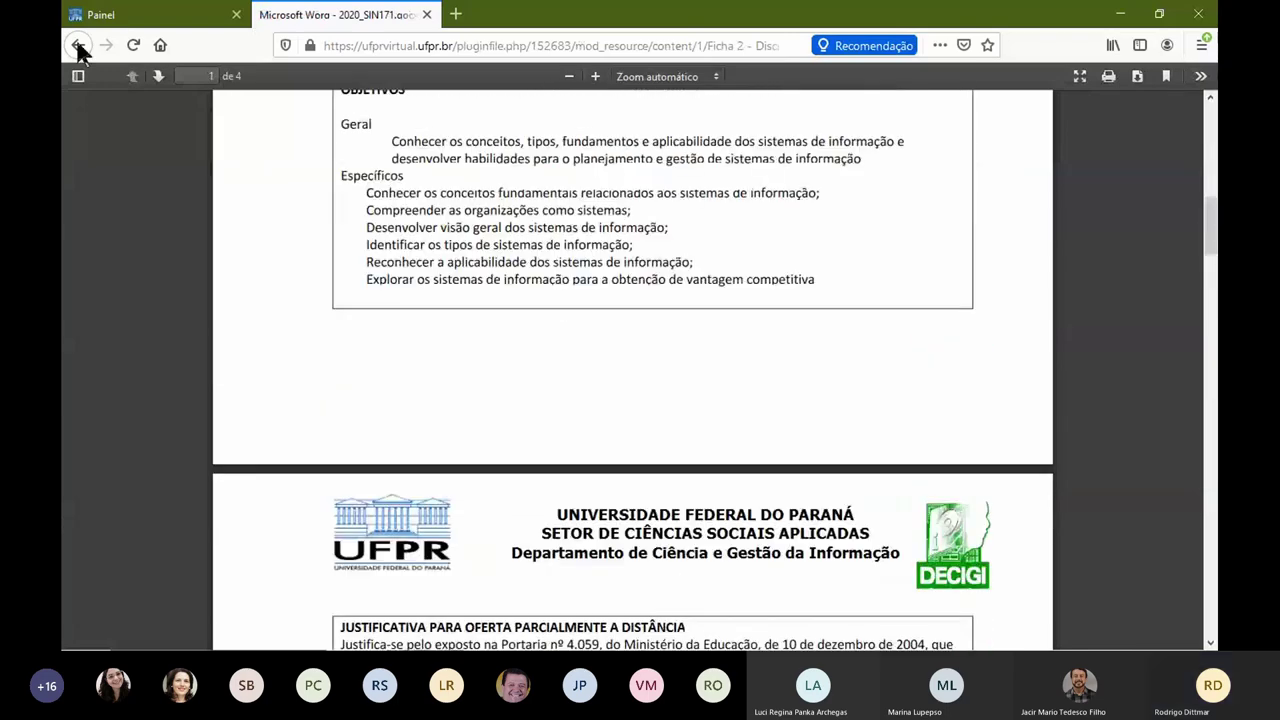
click(78, 45)
click(694, 226)
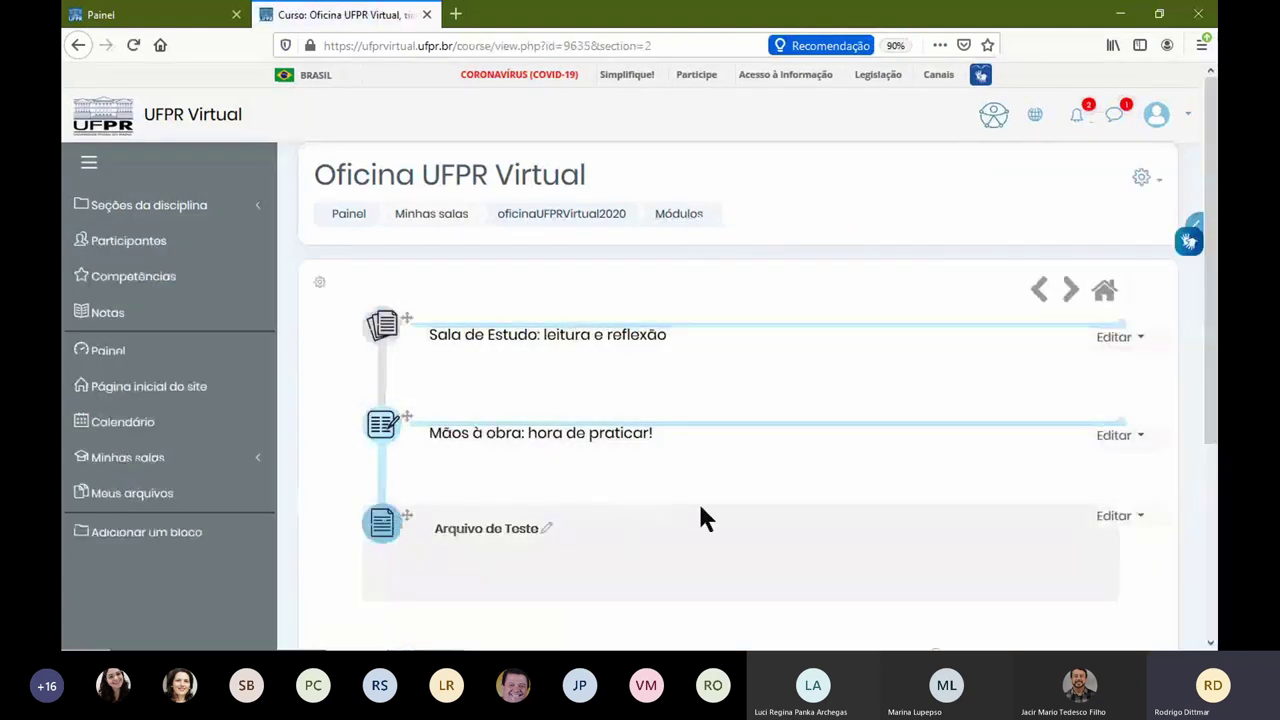
Step: Drag Arquivo de Teste to just below Sala de Estudo and reload the page
scroll(700, 500, down, 1)
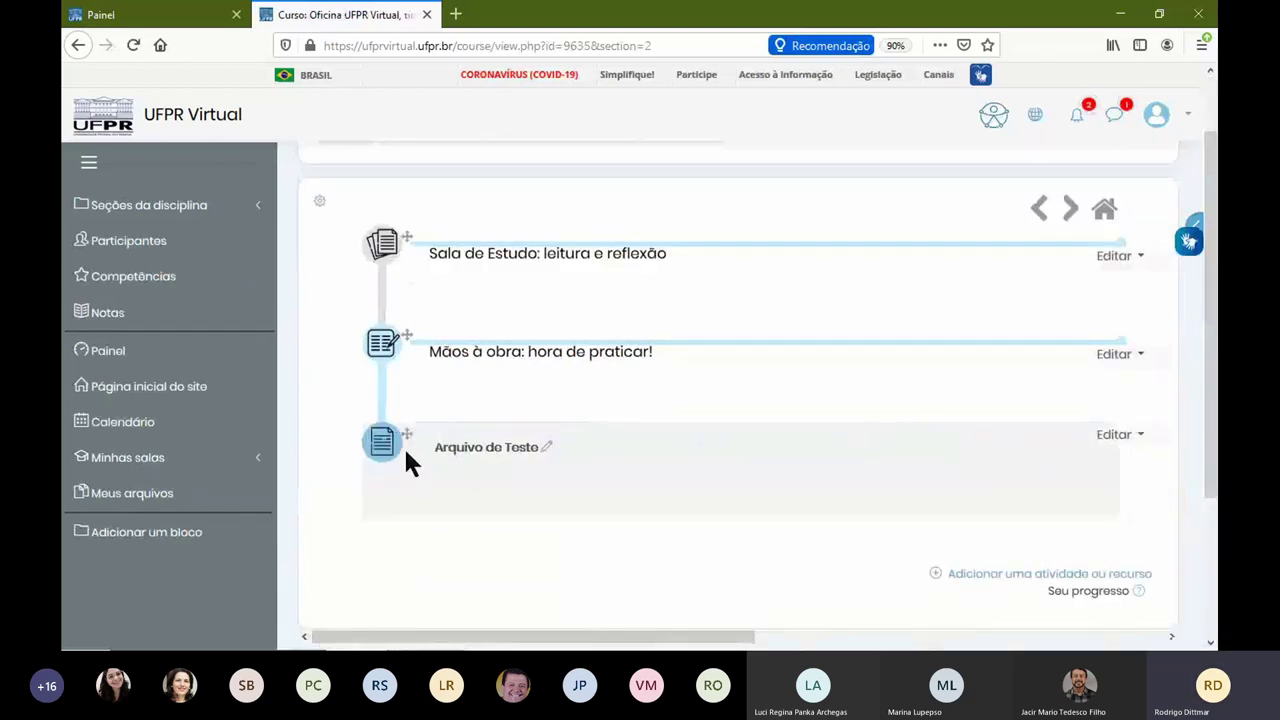
drag(407, 434, 406, 345)
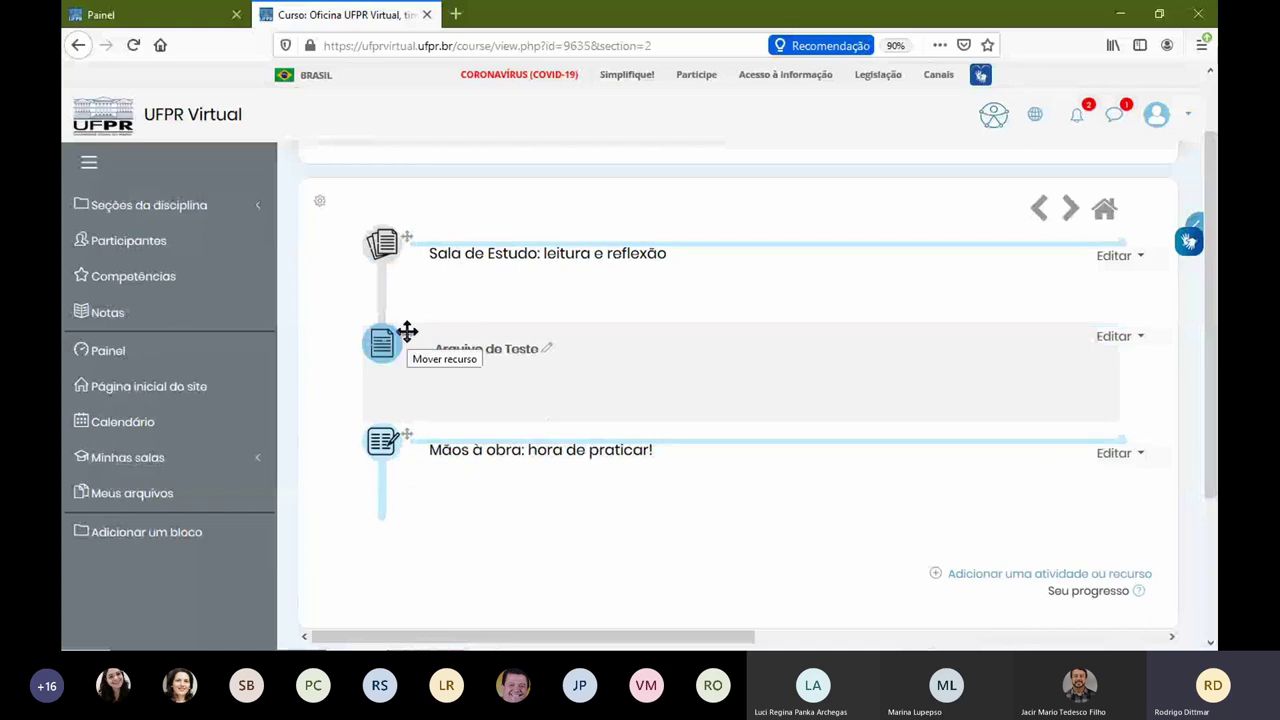
drag(407, 332, 408, 246)
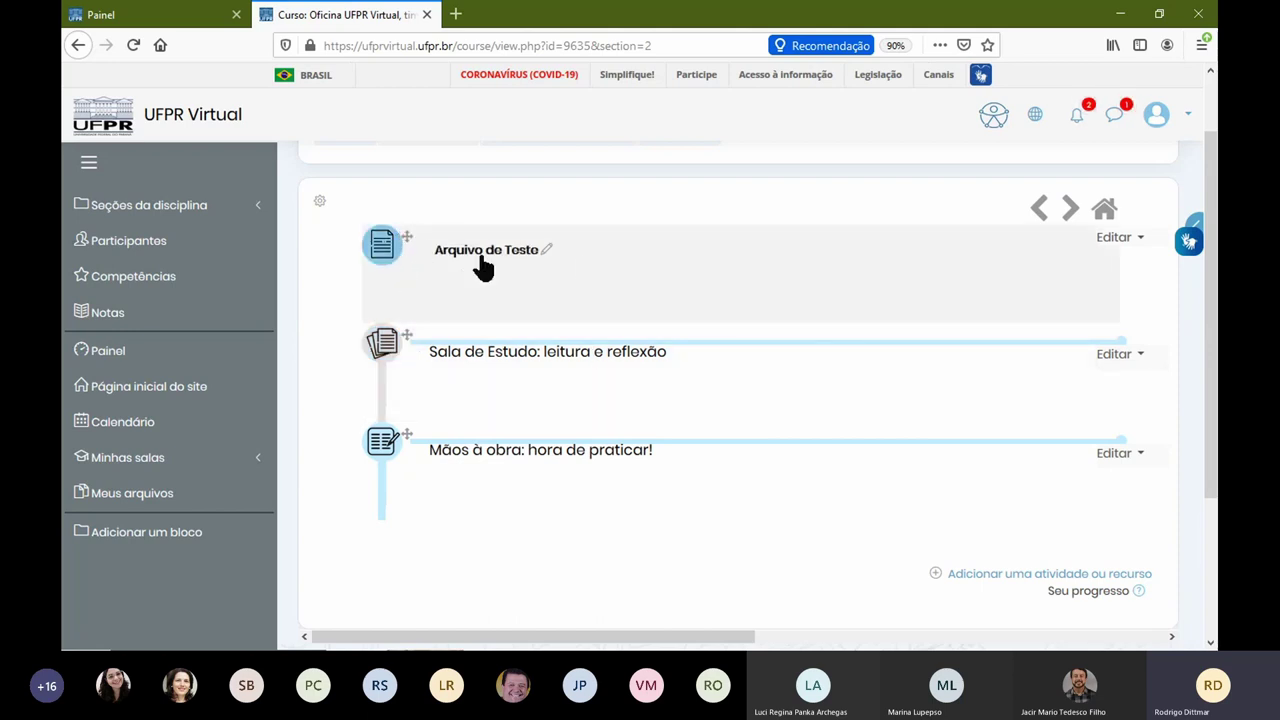
drag(409, 237, 429, 297)
drag(404, 234, 411, 363)
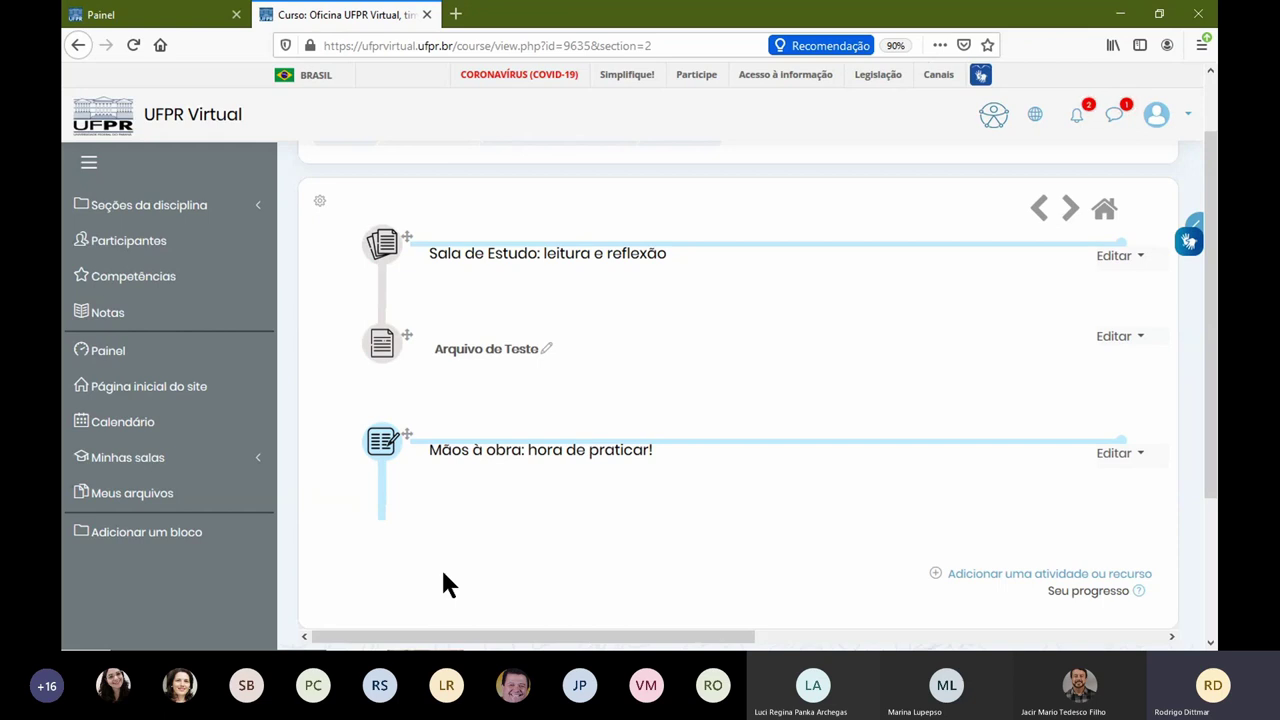
key(F5)
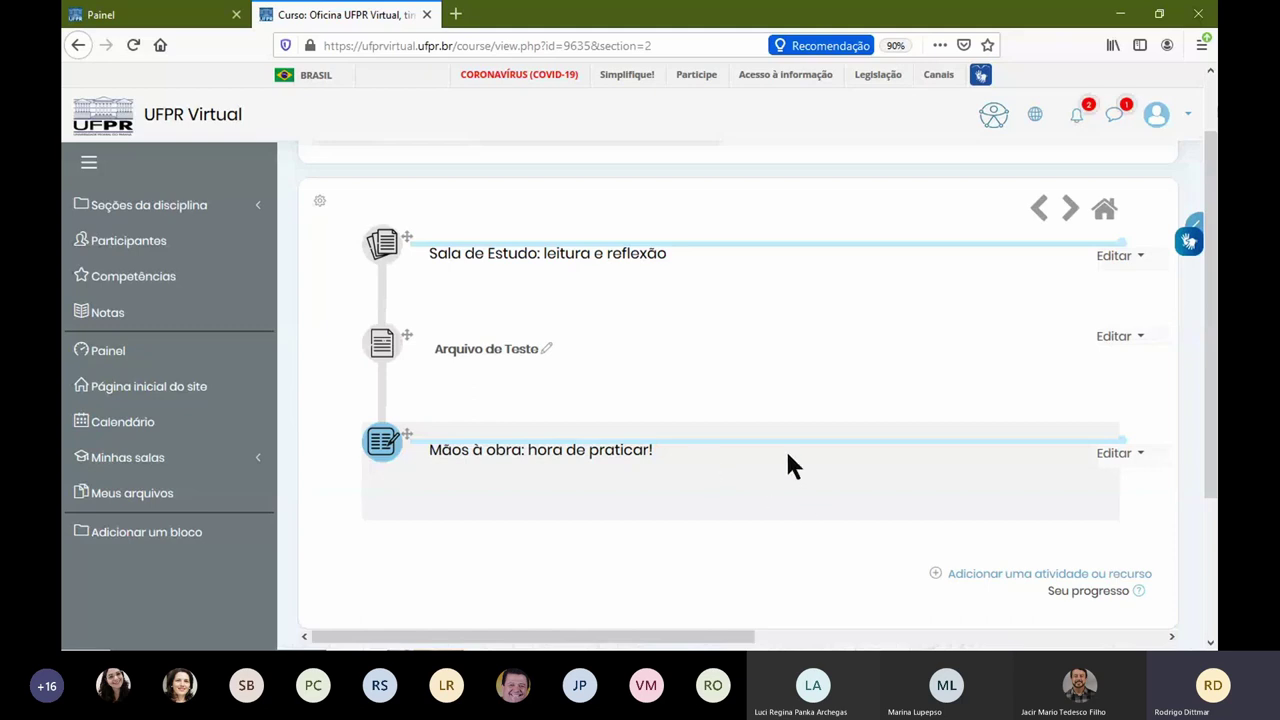
Step: Scroll through the Módulos section to check Arquivo de Teste's new position
scroll(771, 449, up, 2)
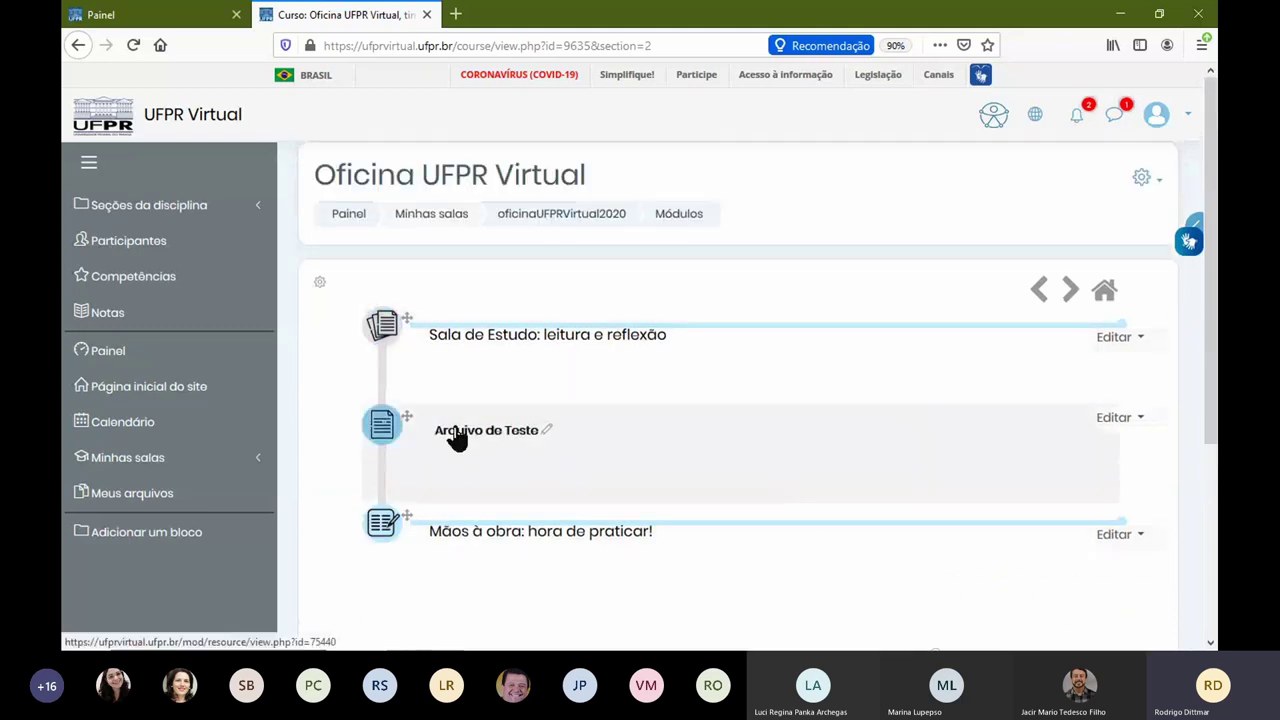
scroll(777, 453, down, 3)
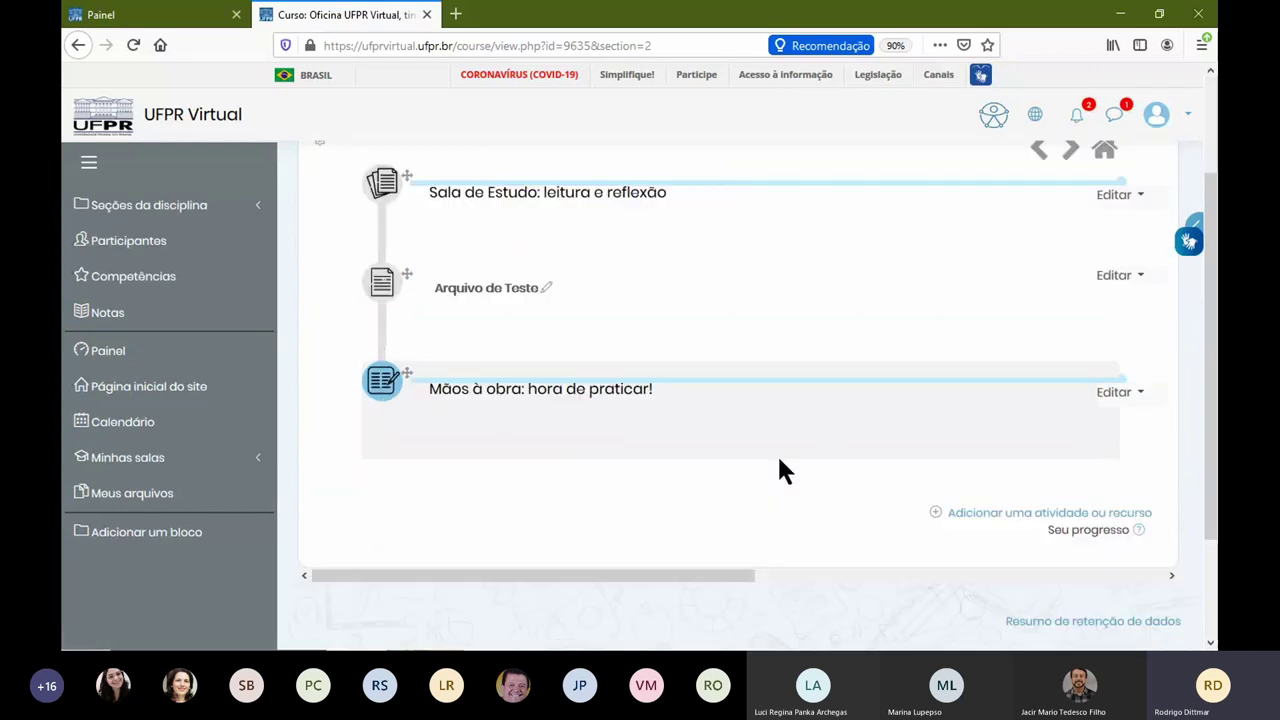
Step: Add a new Pasta resource named 'Material Completo da Disciplina'
click(993, 492)
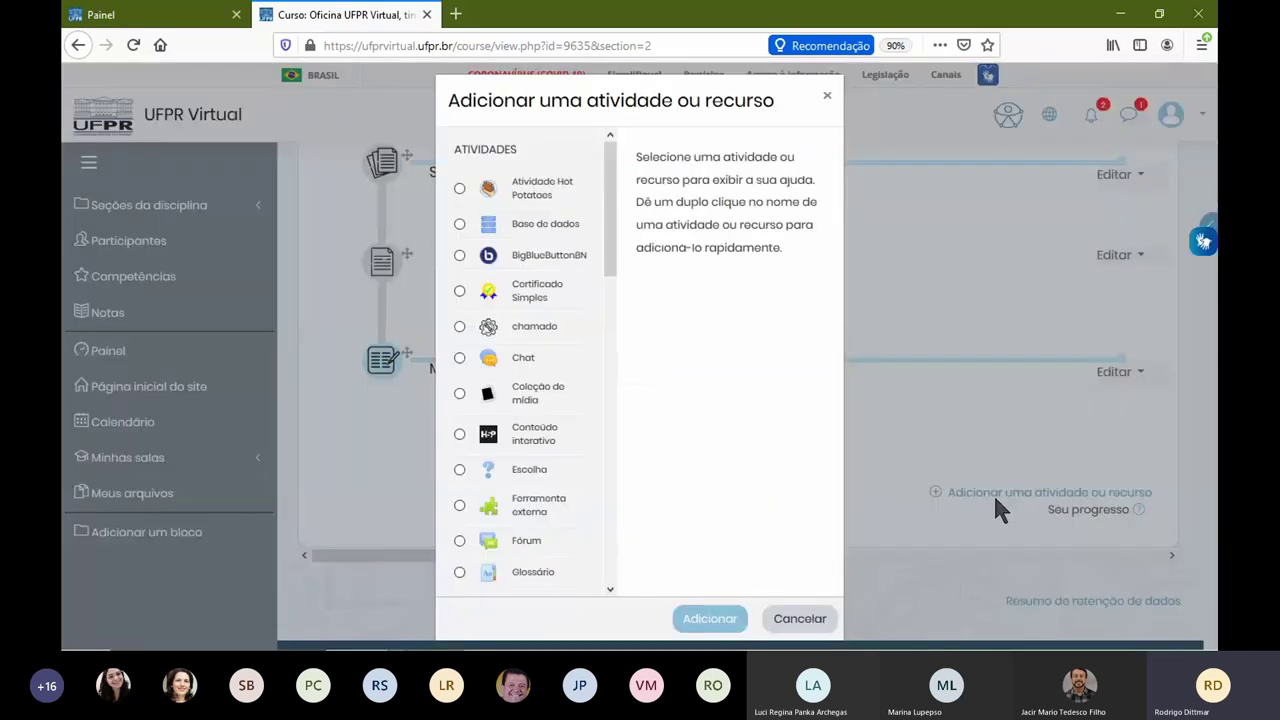
scroll(556, 460, down, 10)
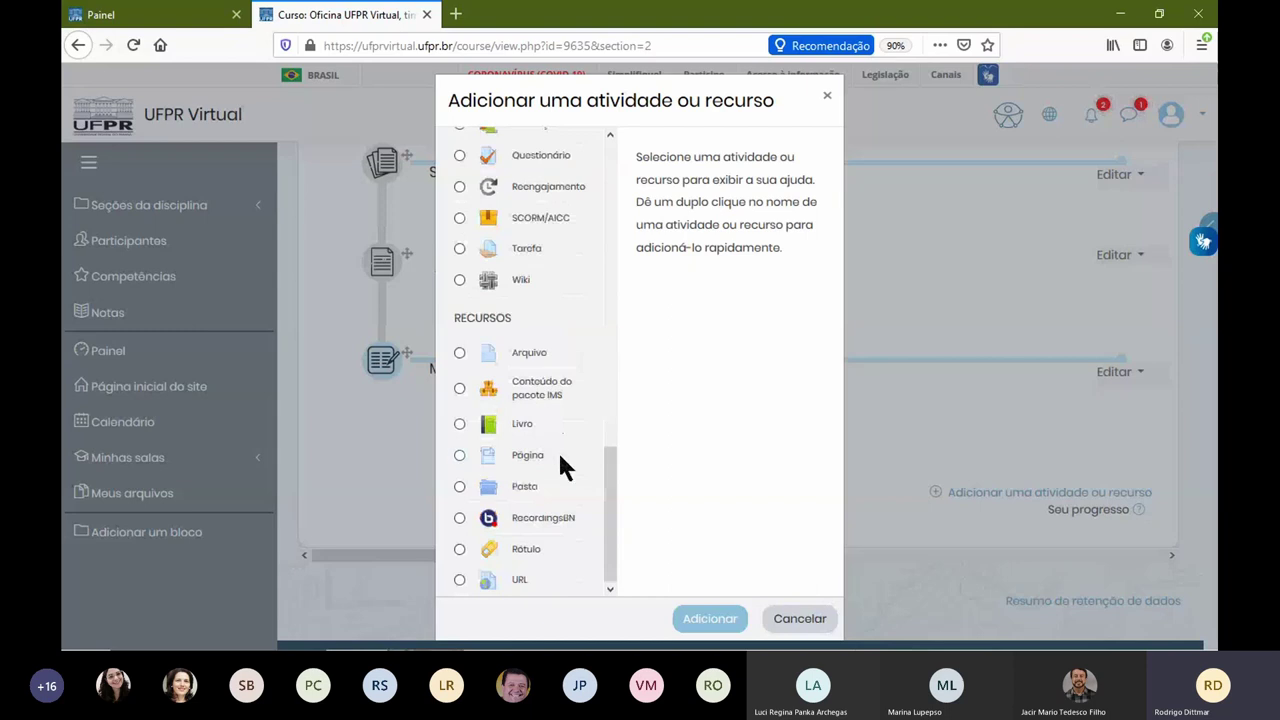
click(530, 488)
click(718, 618)
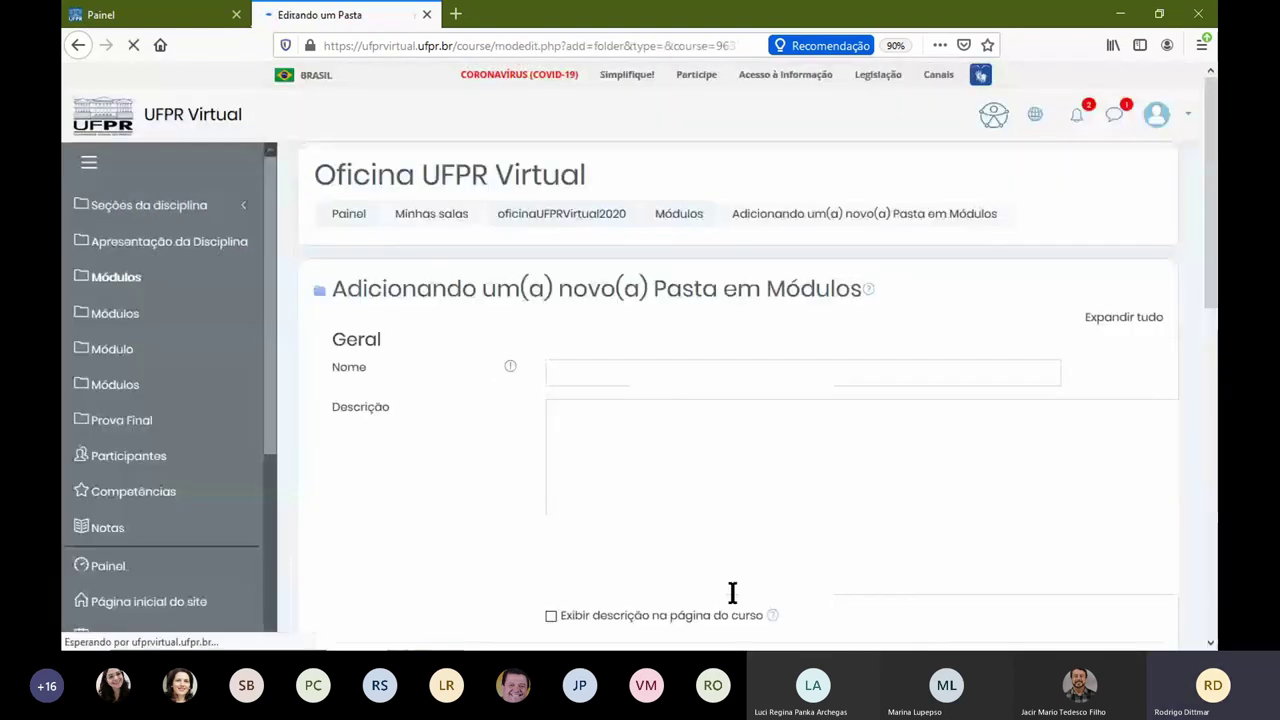
click(634, 366)
text(material)
text(Com)
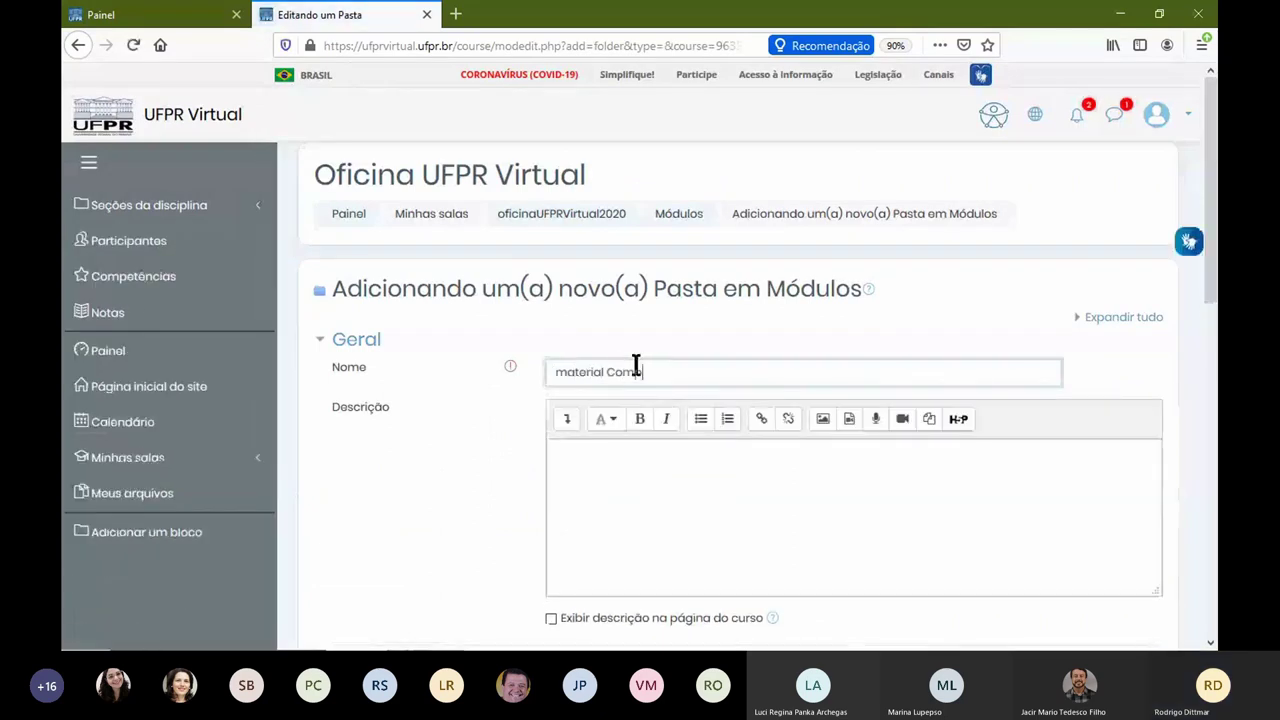
text(pleto da Disciplina)
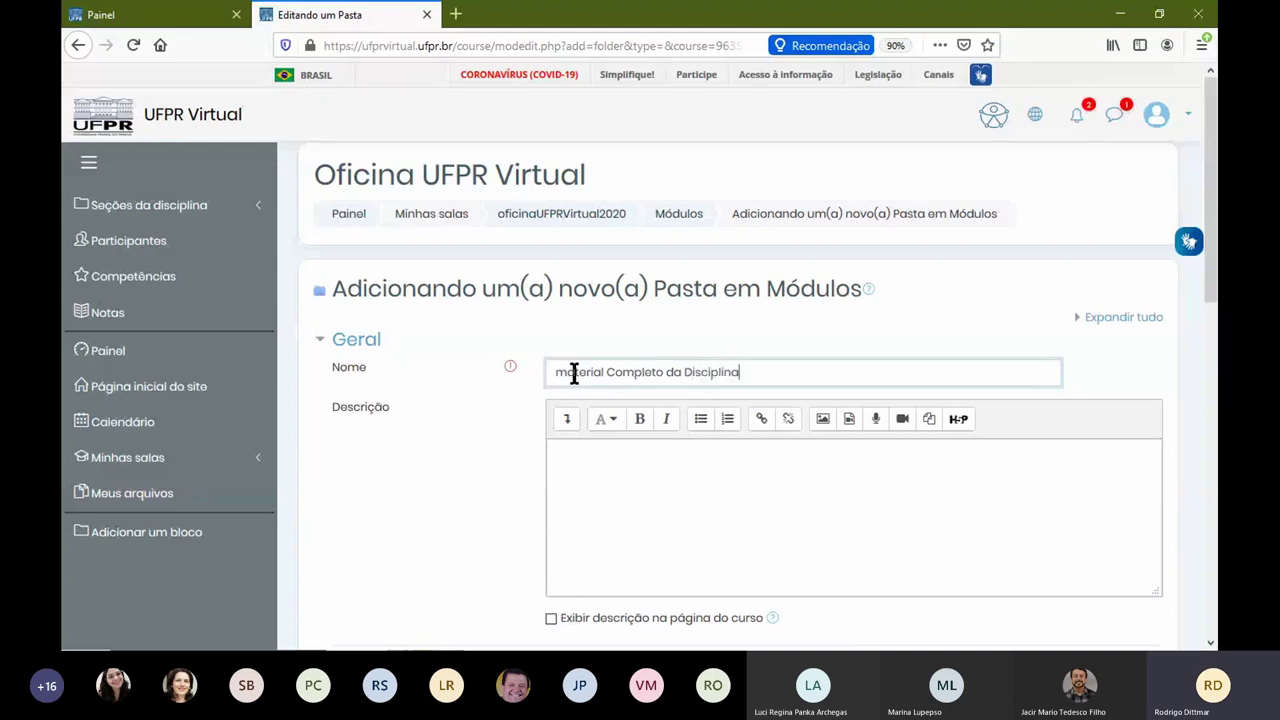
key(Home)
key(shift+Right)
text(M)
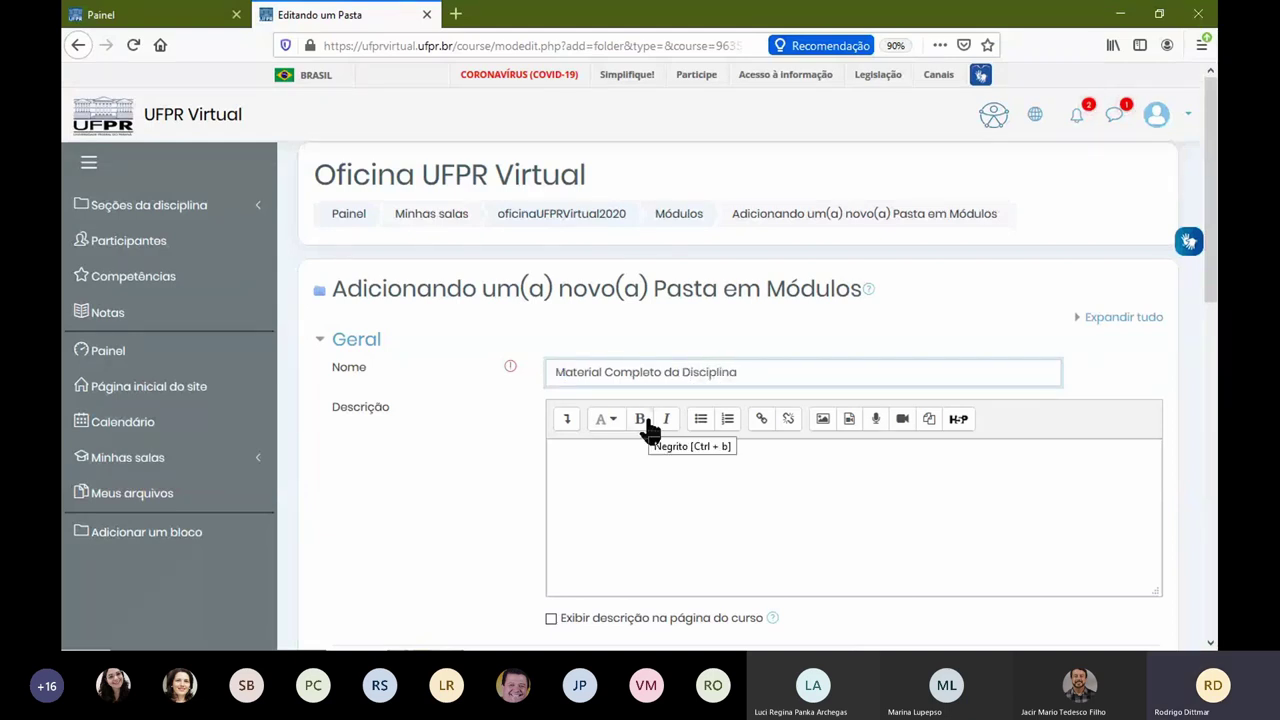
click(511, 419)
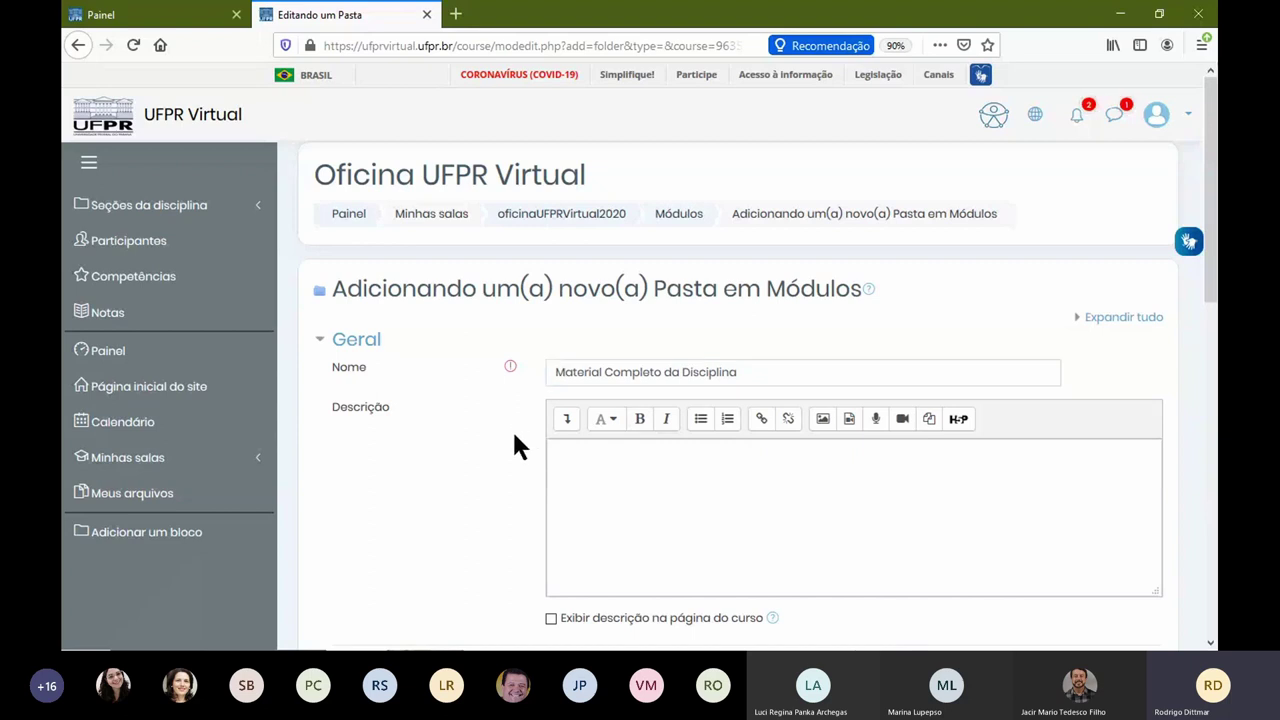
Step: Upload Ficha 2.pdf from Downloads into the folder
scroll(482, 446, down, 3)
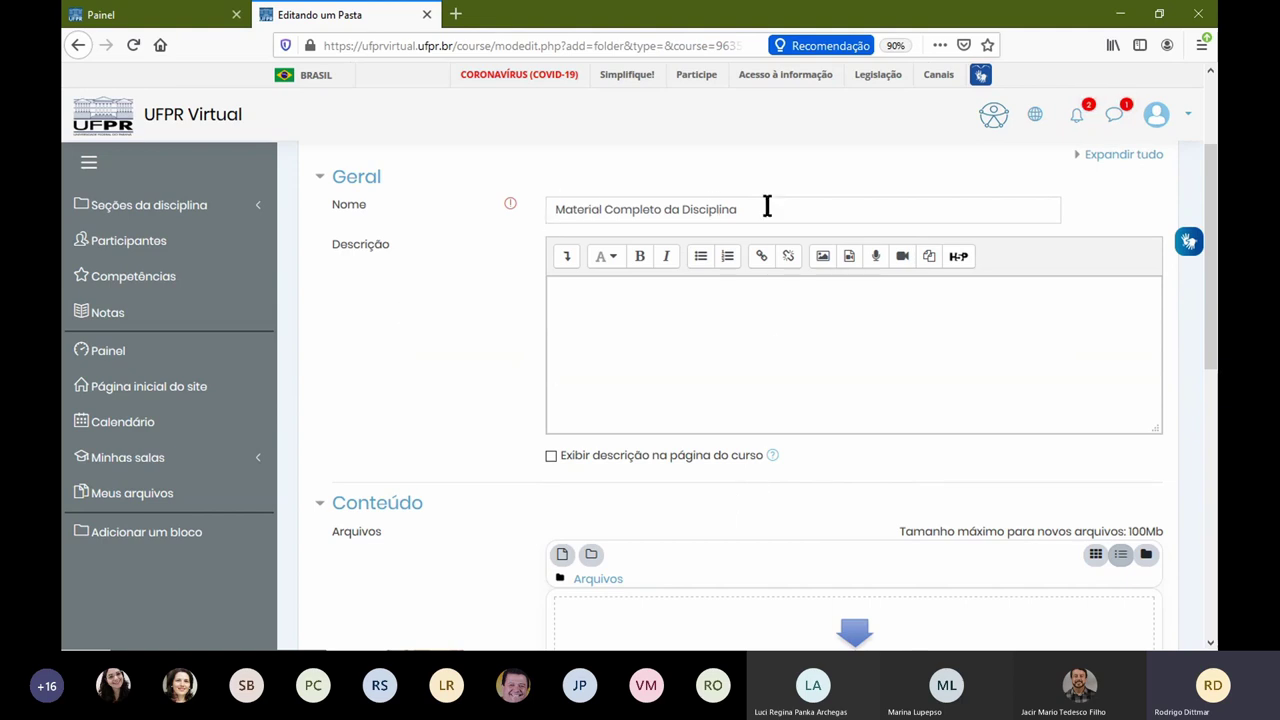
scroll(813, 542, down, 3)
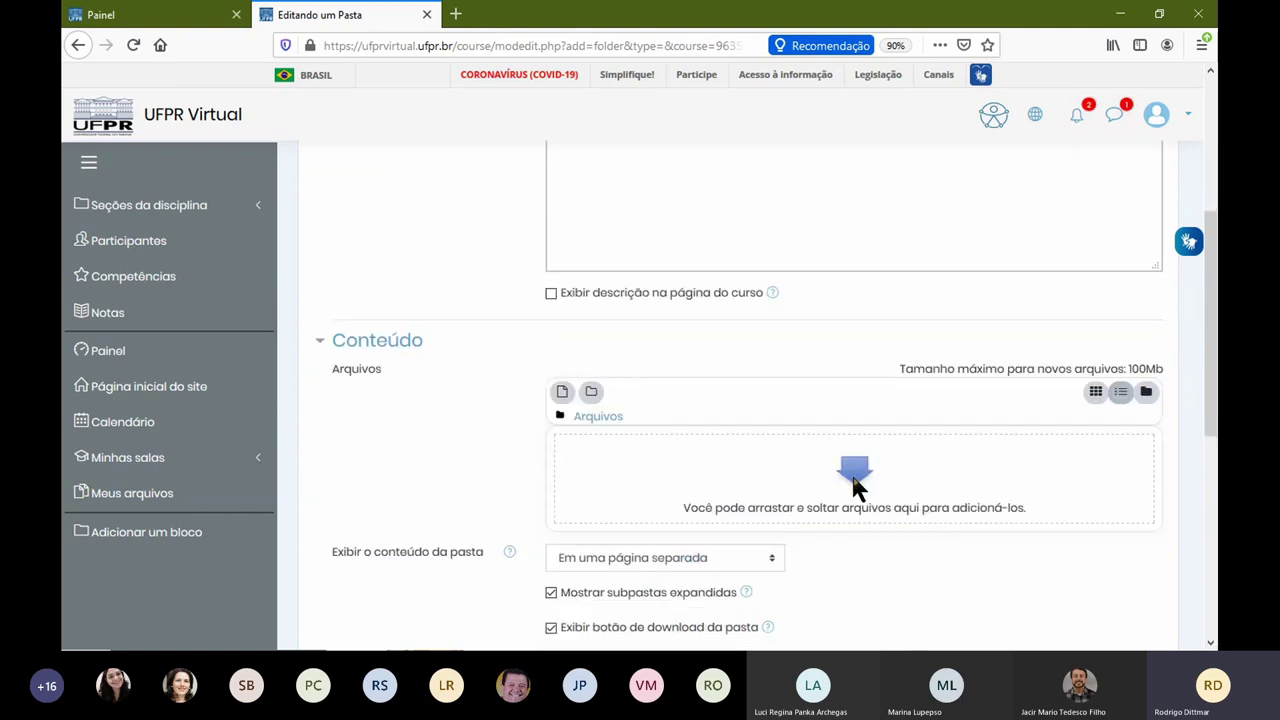
click(850, 470)
click(529, 318)
click(345, 210)
click(522, 212)
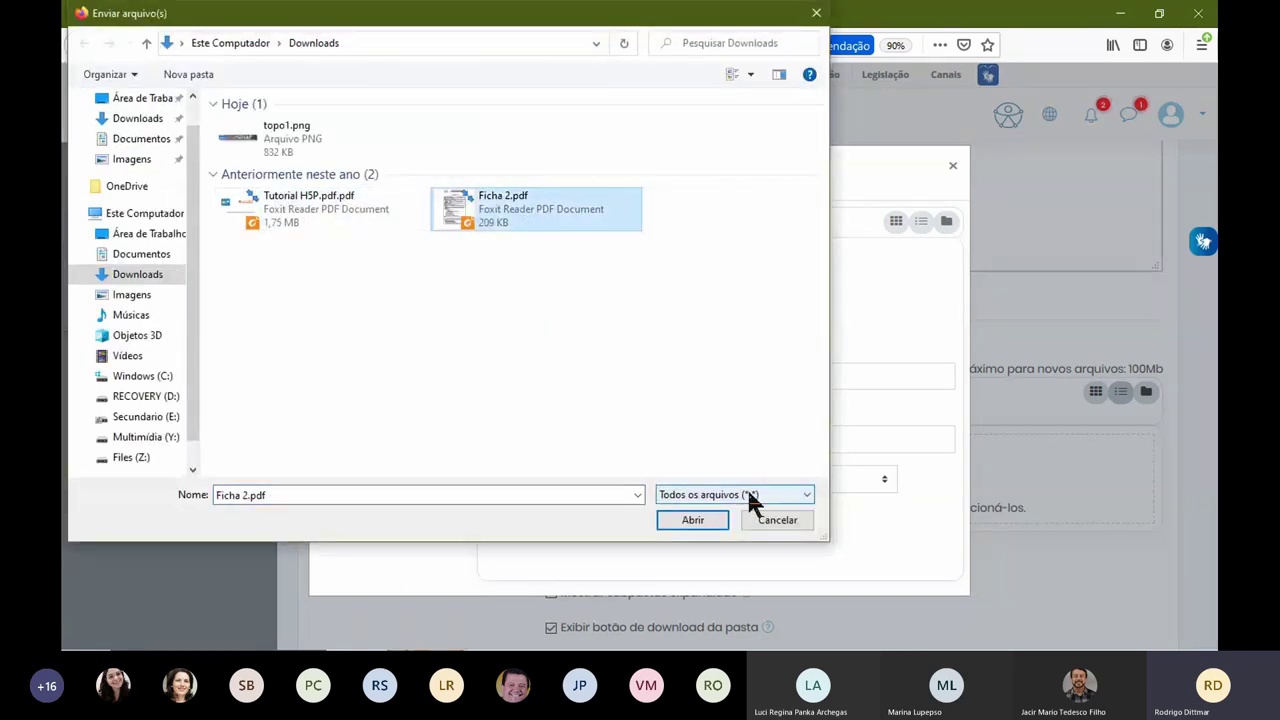
click(720, 523)
click(716, 514)
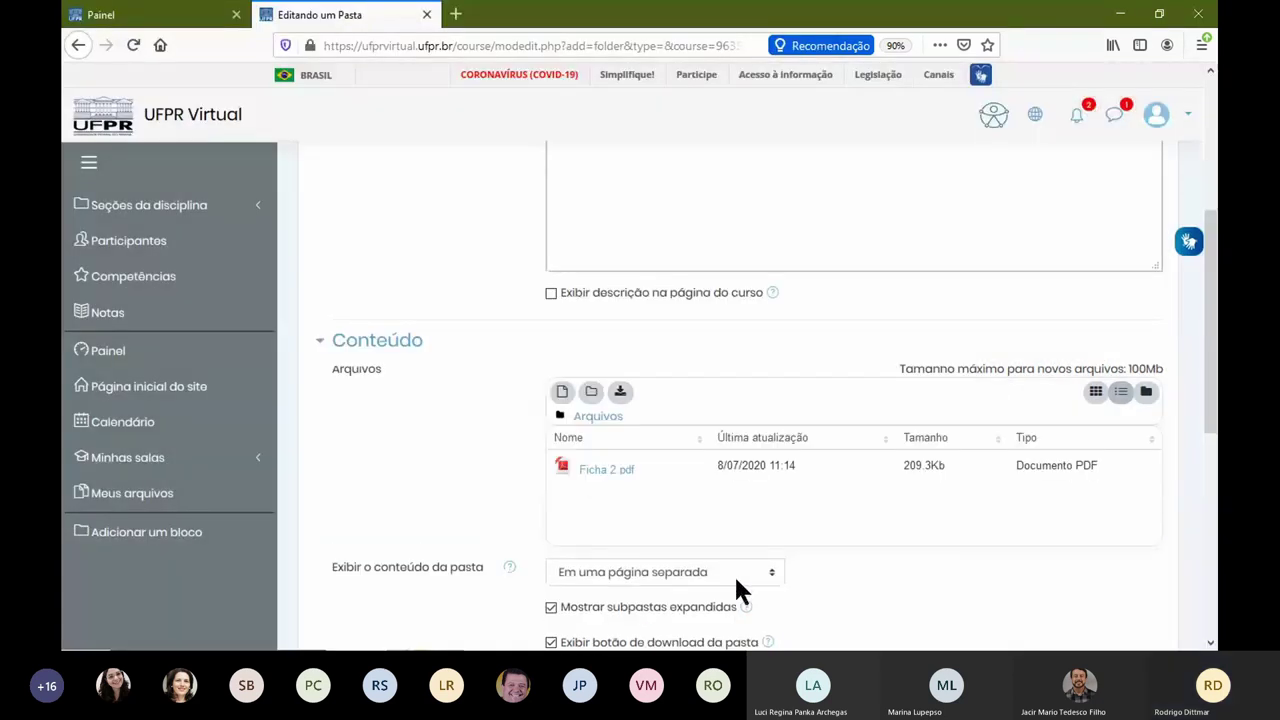
Step: Upload Tutorial H5P.pdf.pdf and topo1.png into the folder as well
click(563, 392)
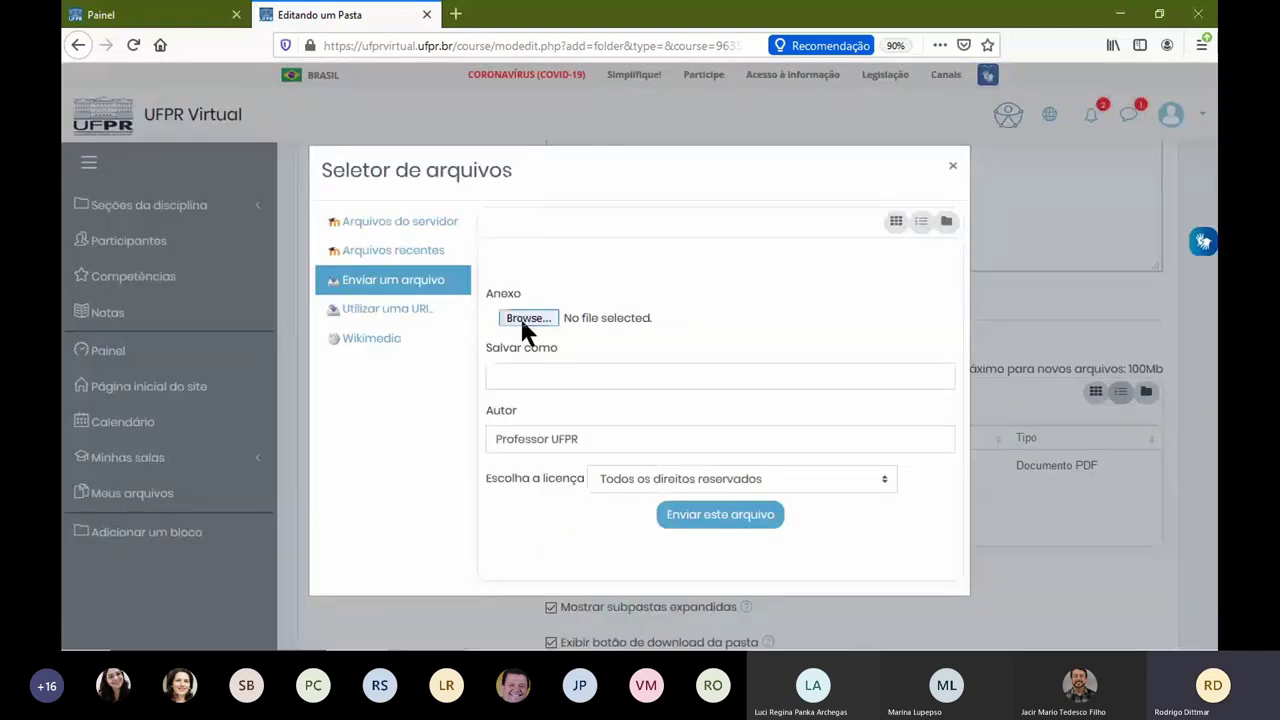
click(528, 317)
double_click(295, 222)
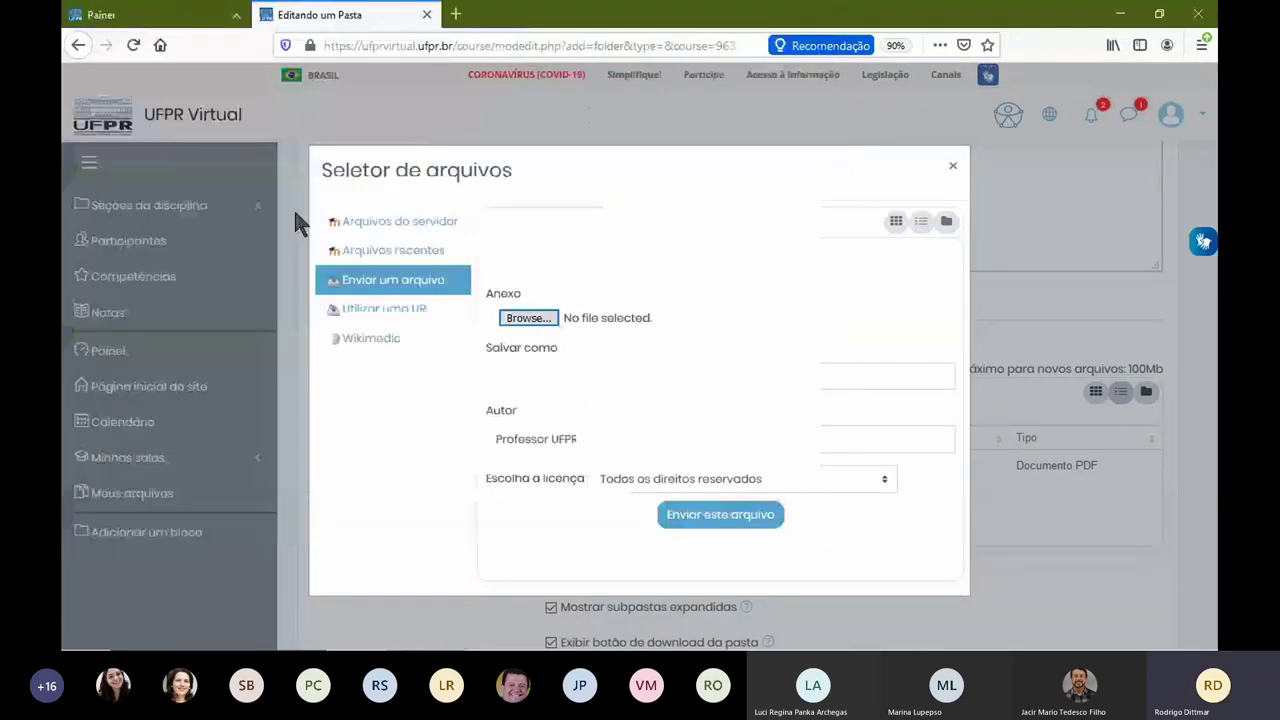
click(722, 514)
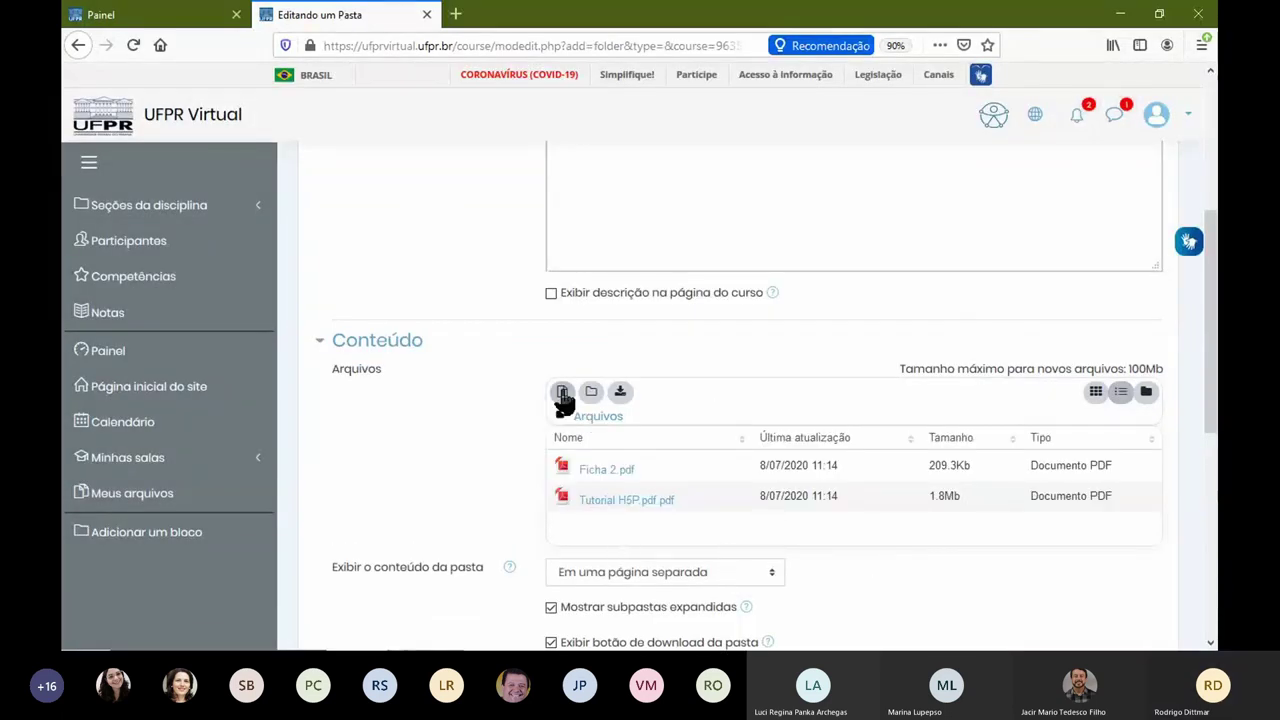
click(562, 391)
double_click(290, 132)
click(720, 515)
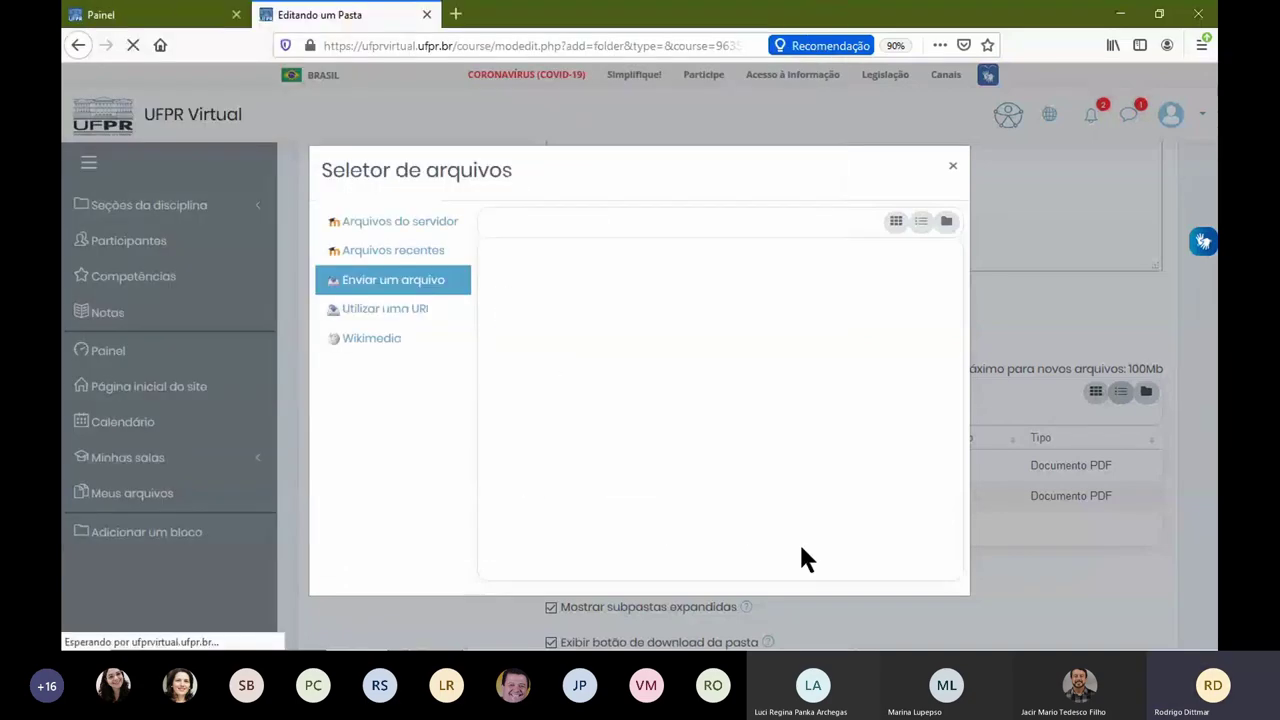
scroll(515, 437, down, 3)
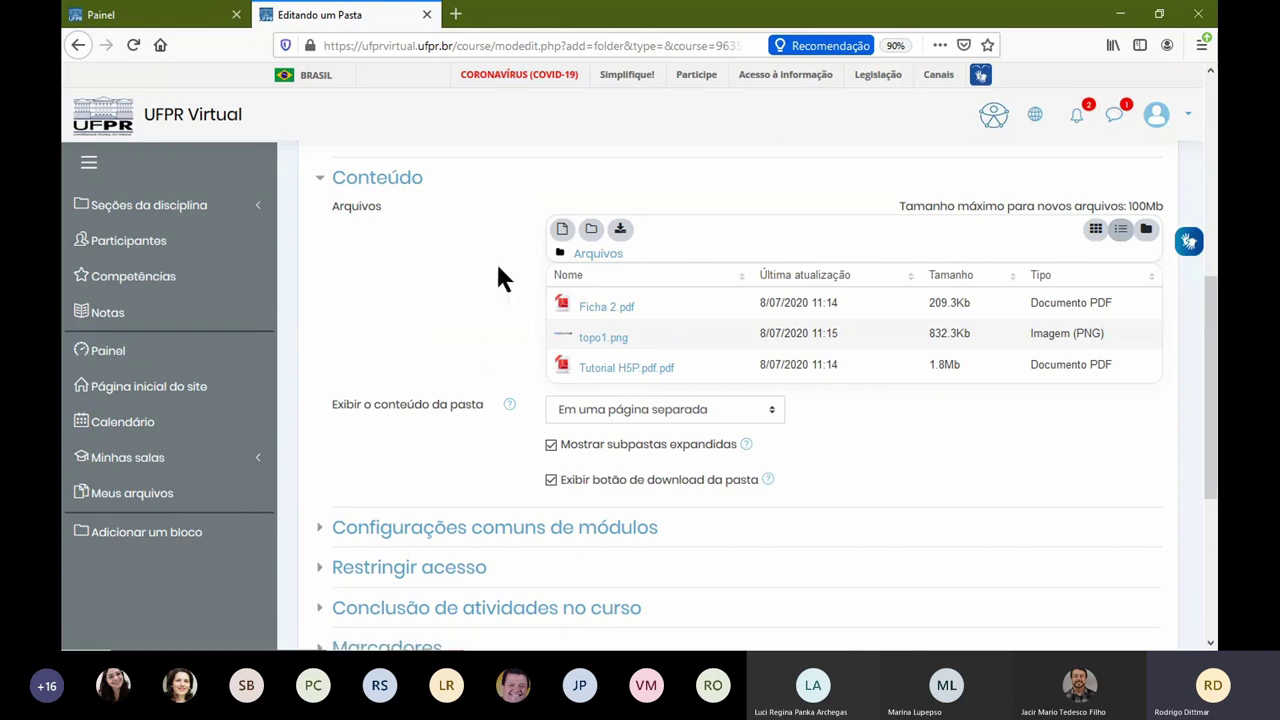
scroll(526, 354, down, 5)
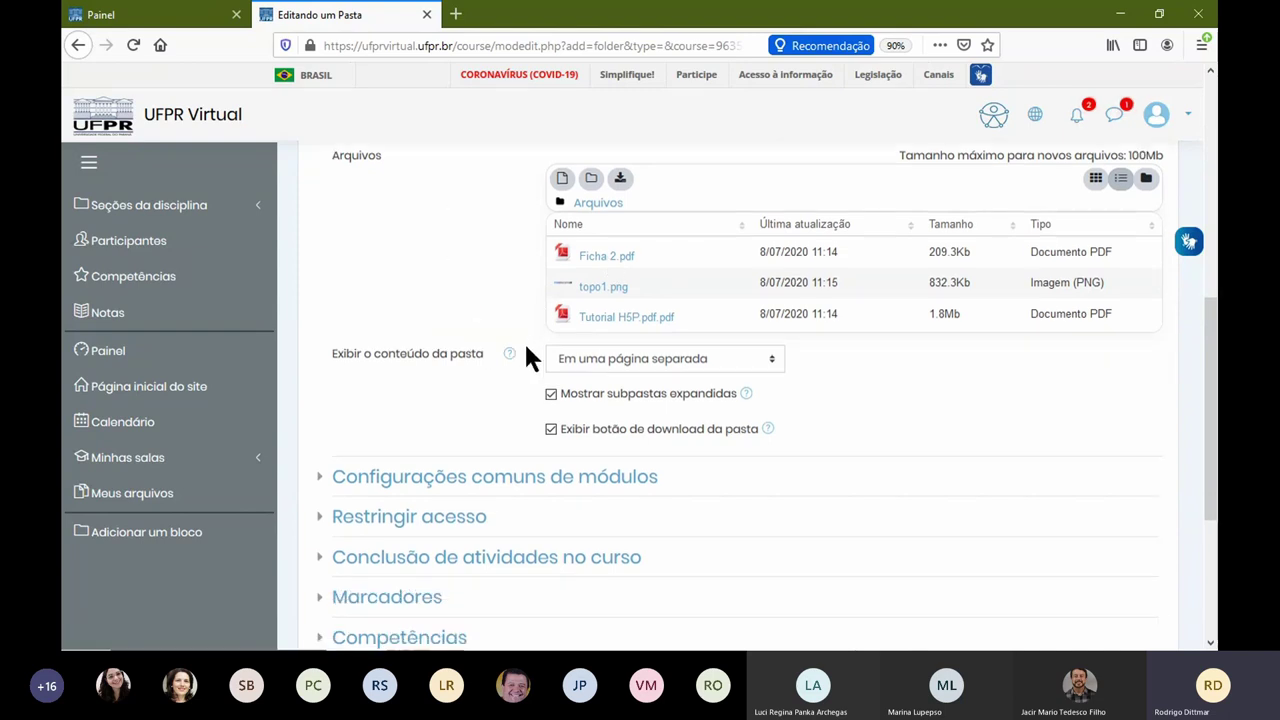
Step: Save the folder, return to the course and open Material Completo da Disciplina
click(655, 503)
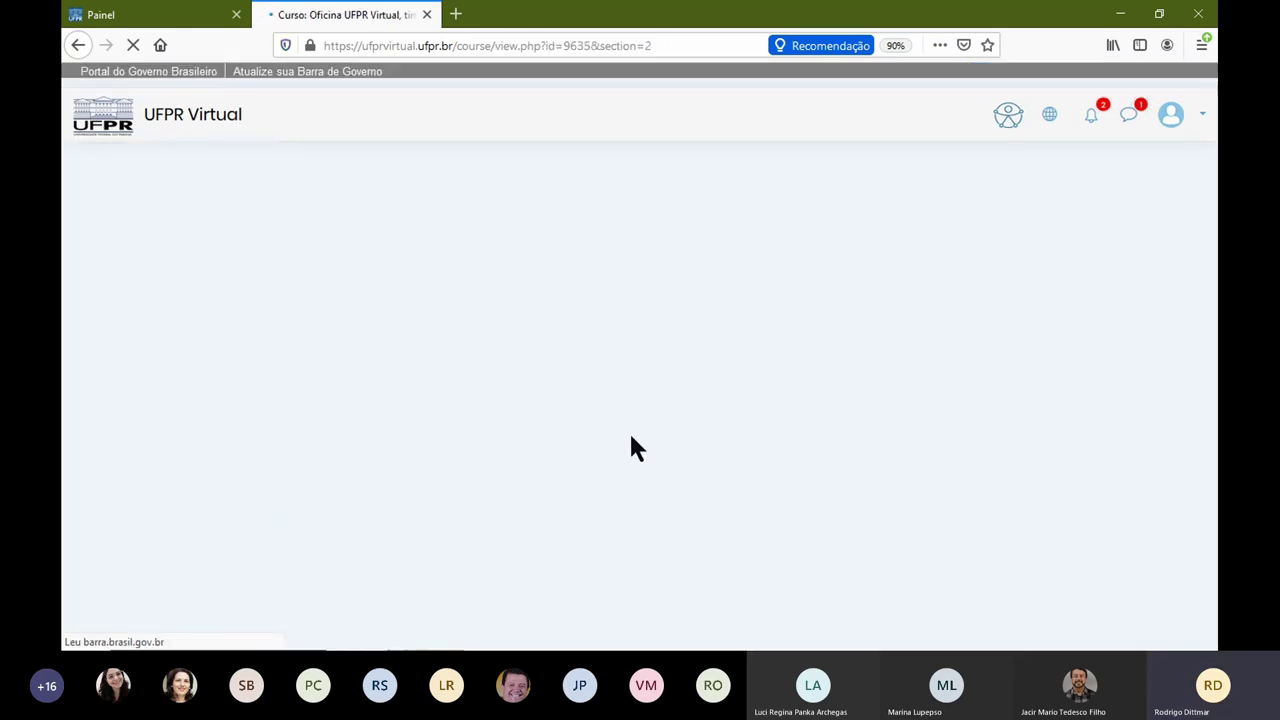
scroll(760, 445, down, 3)
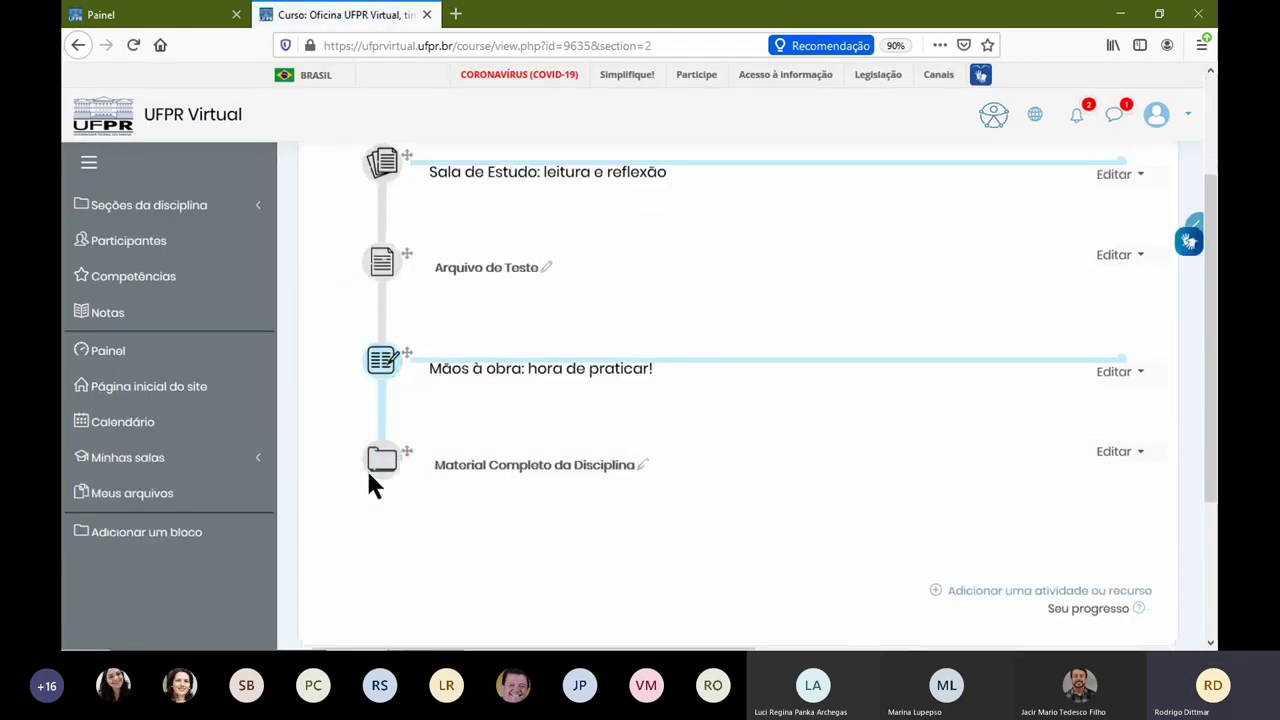
click(477, 480)
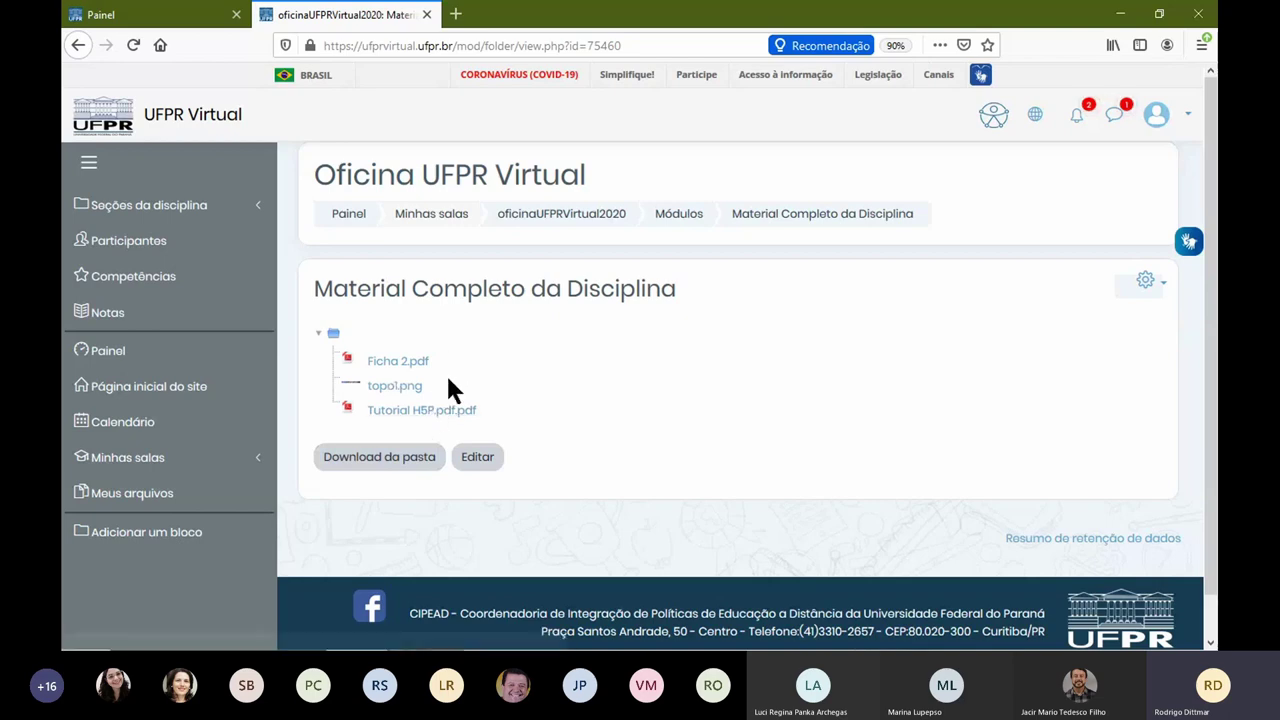
Step: Add UFPR-660x372.jpg from recent files to the folder and save the changes
click(488, 460)
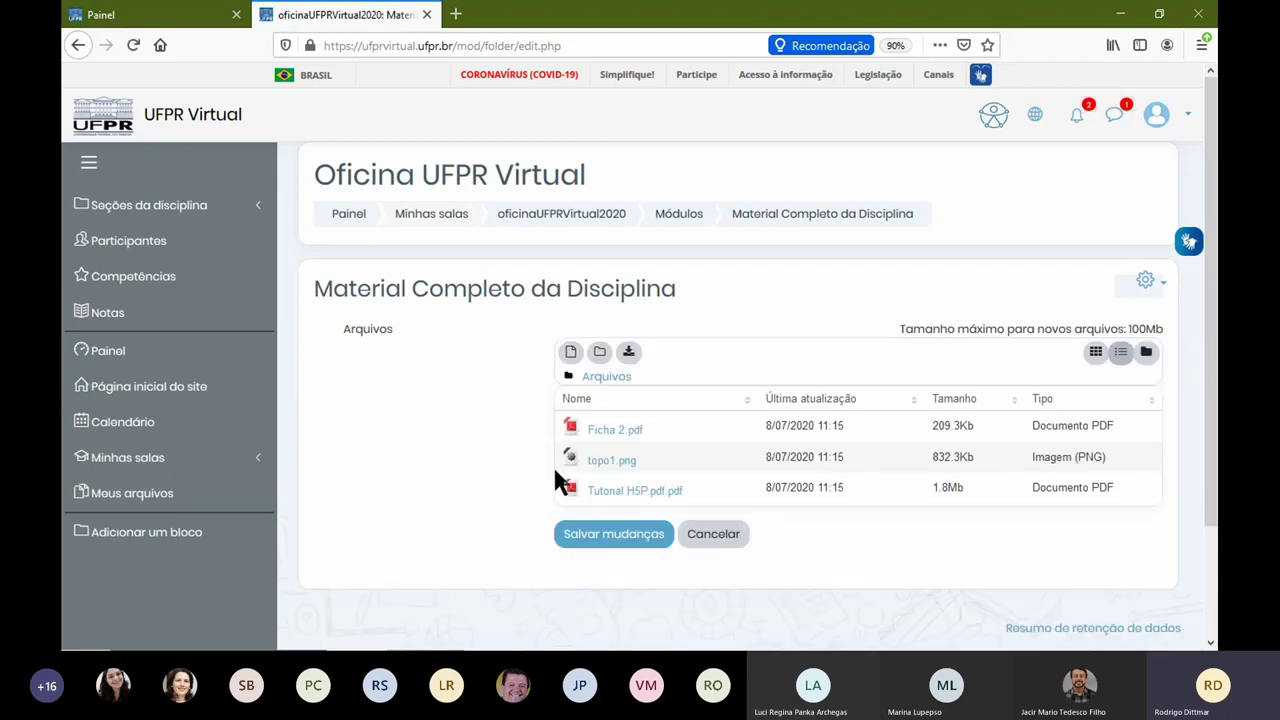
click(570, 351)
click(415, 262)
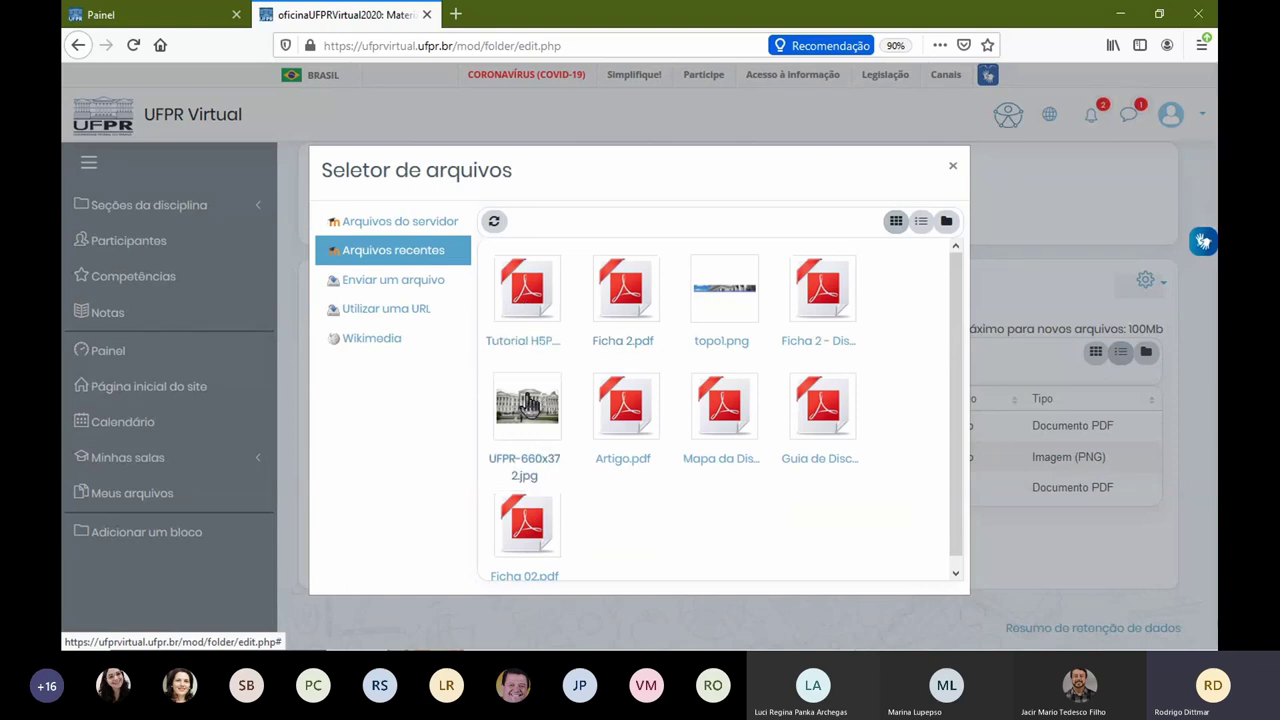
click(527, 405)
click(646, 563)
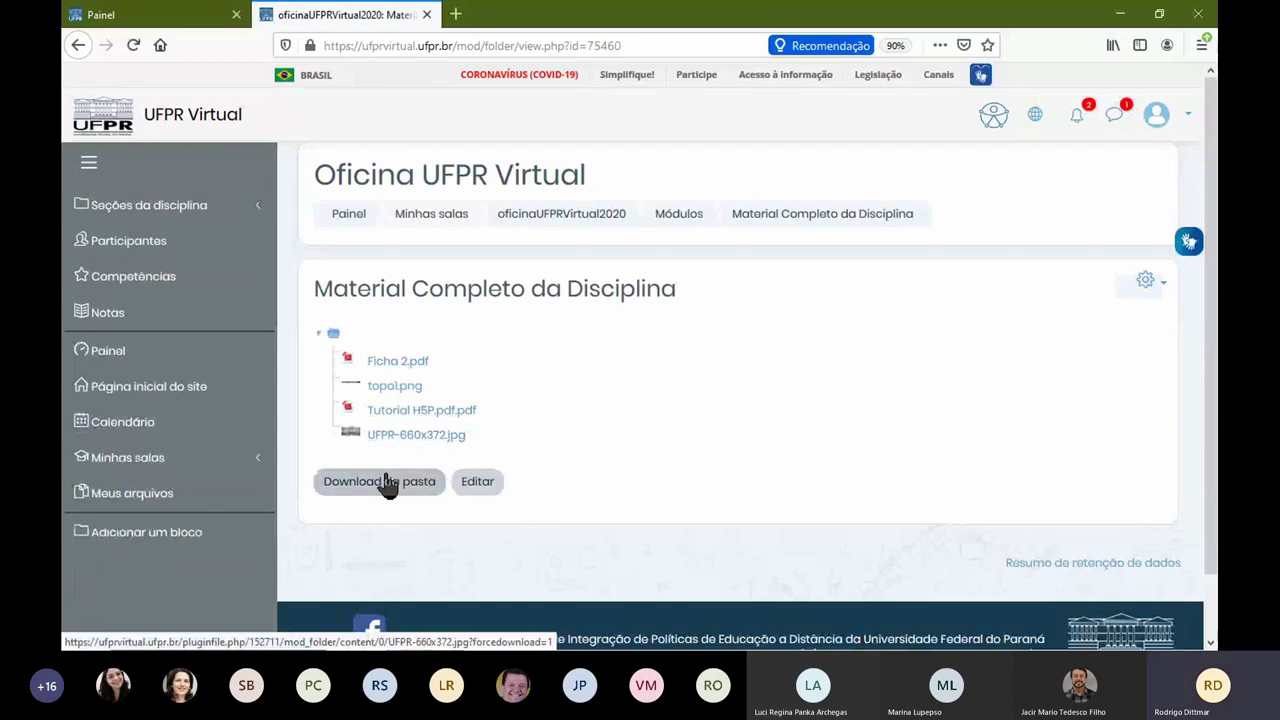
Step: Upload Ficha 2.pdf from the computer into Meus arquivos and save the changes
click(177, 508)
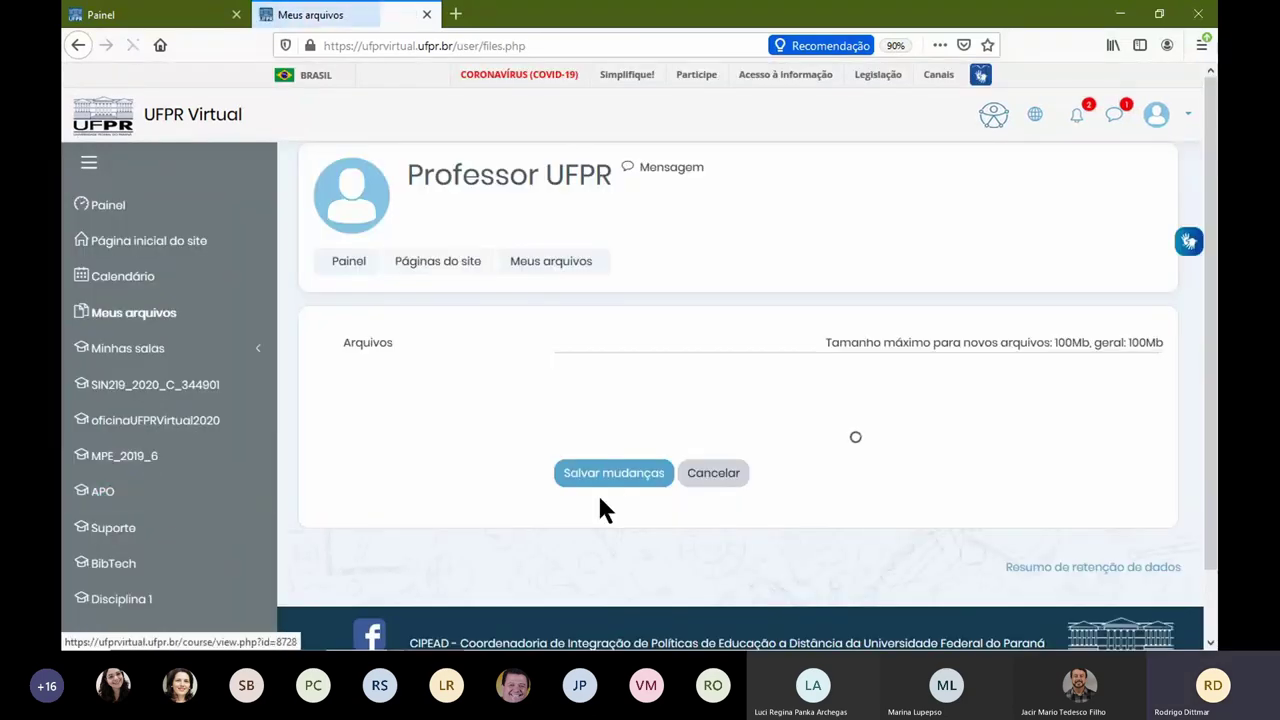
click(854, 451)
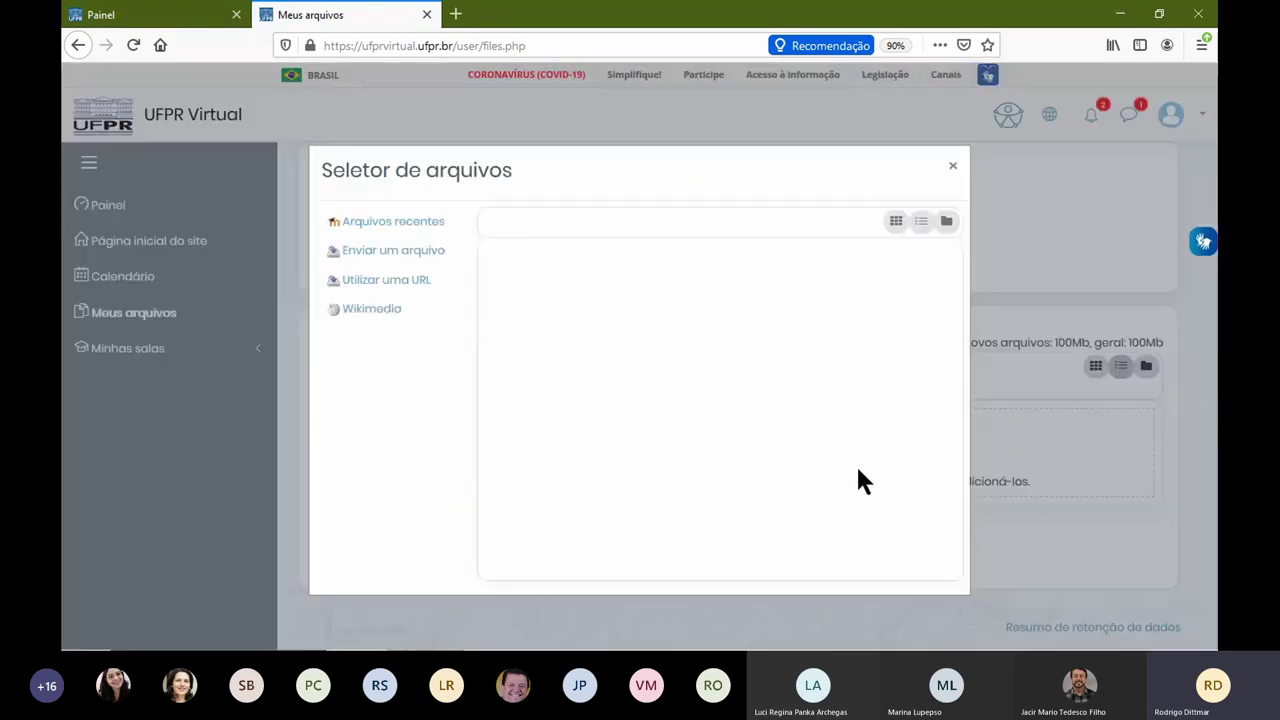
click(393, 254)
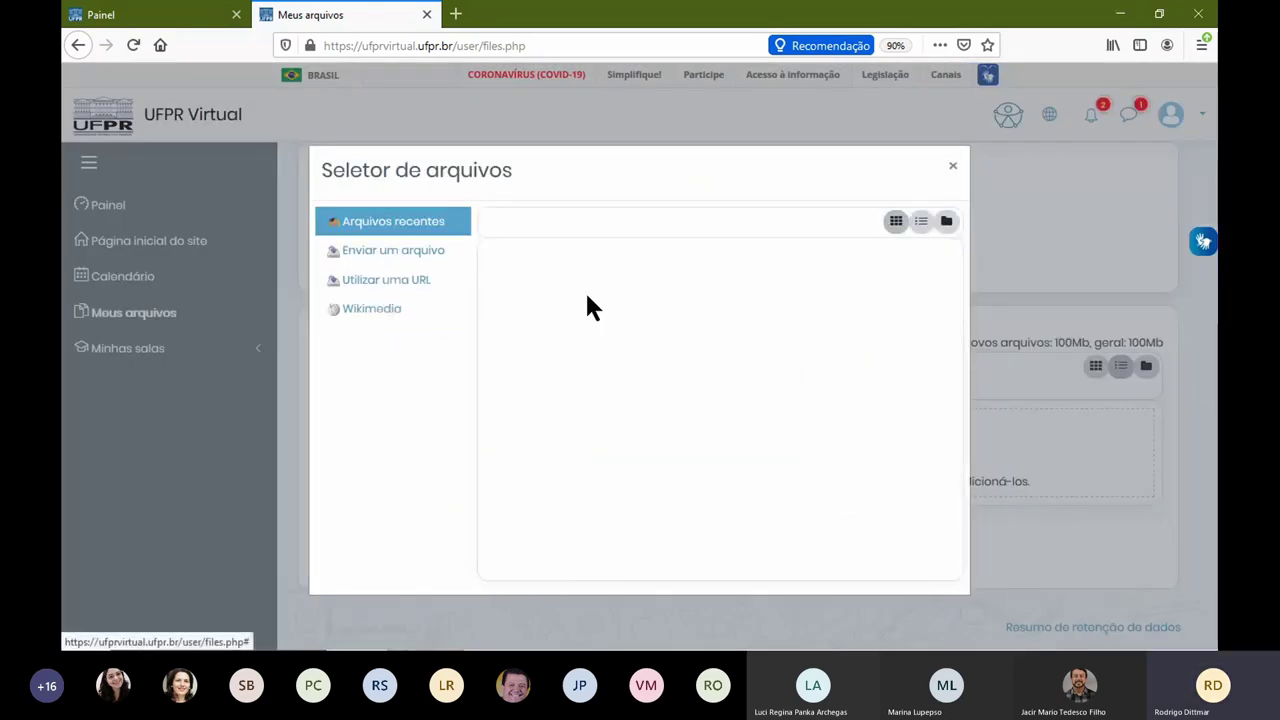
click(528, 317)
double_click(499, 200)
click(694, 516)
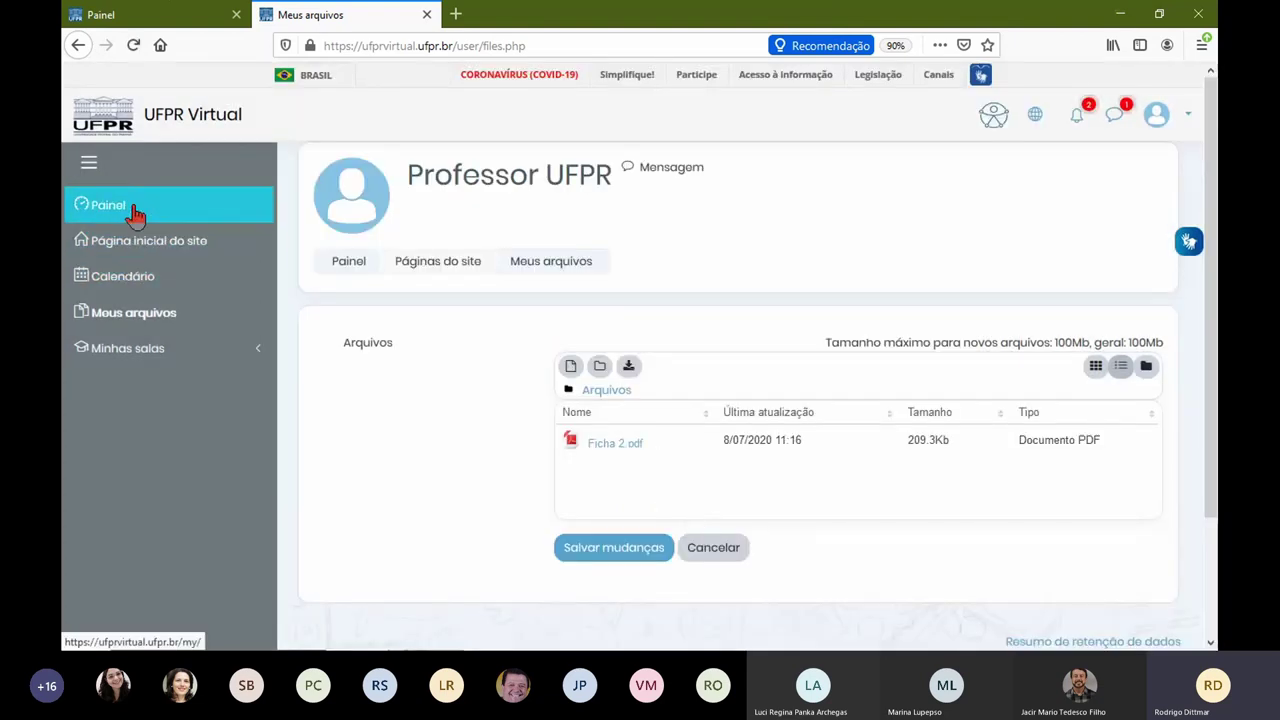
drag(135, 215, 491, 509)
click(569, 550)
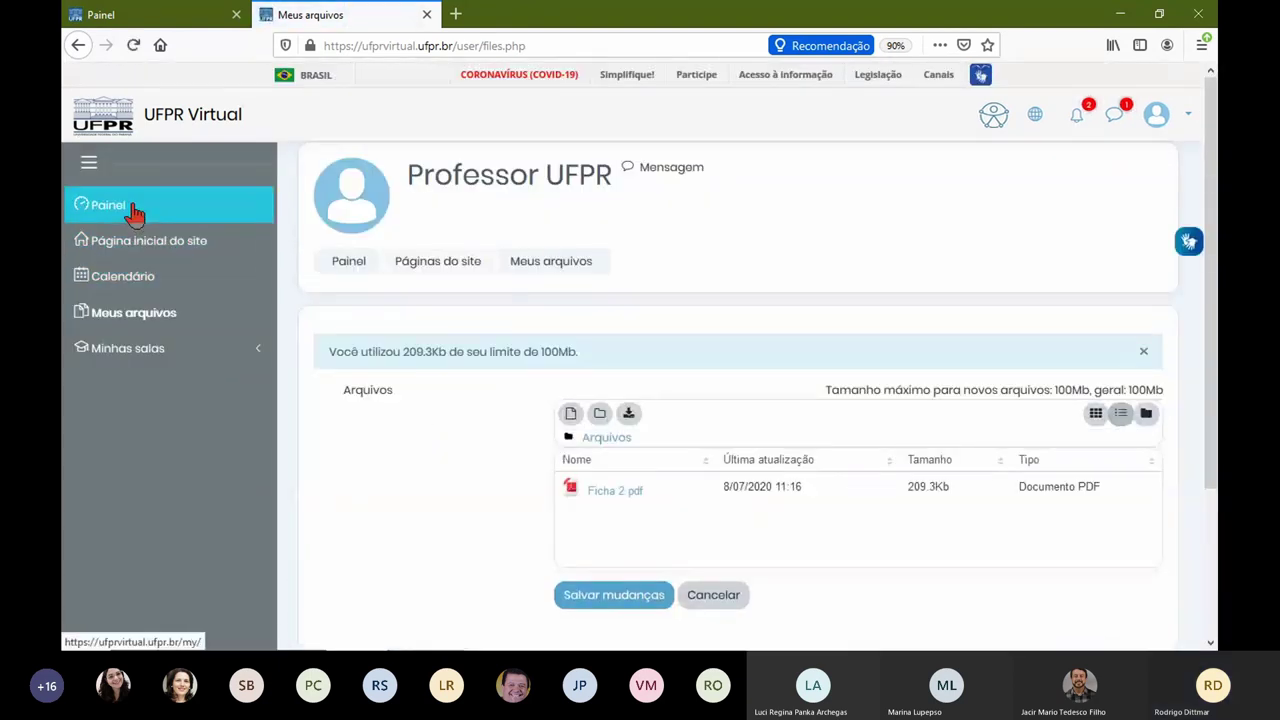
Step: On the Painel dashboard, move the SIN219 course card above Oficina UFPR Virtual
click(130, 215)
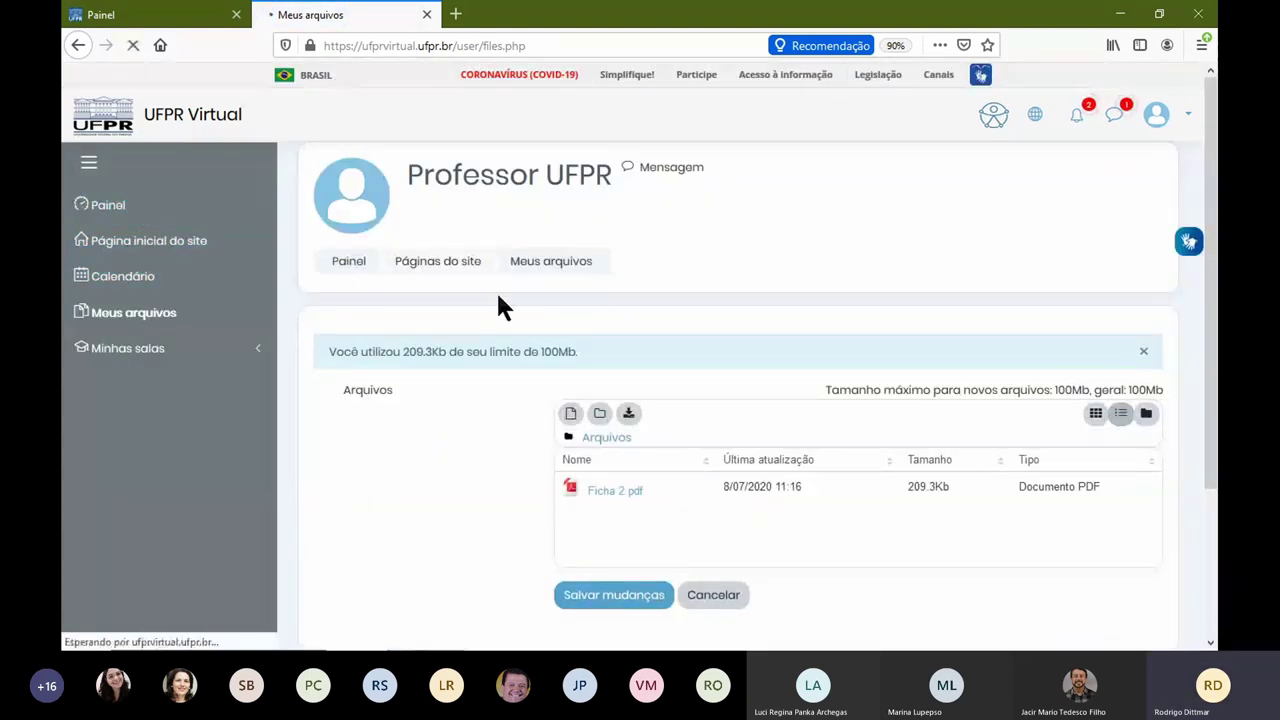
scroll(797, 392, down, 2)
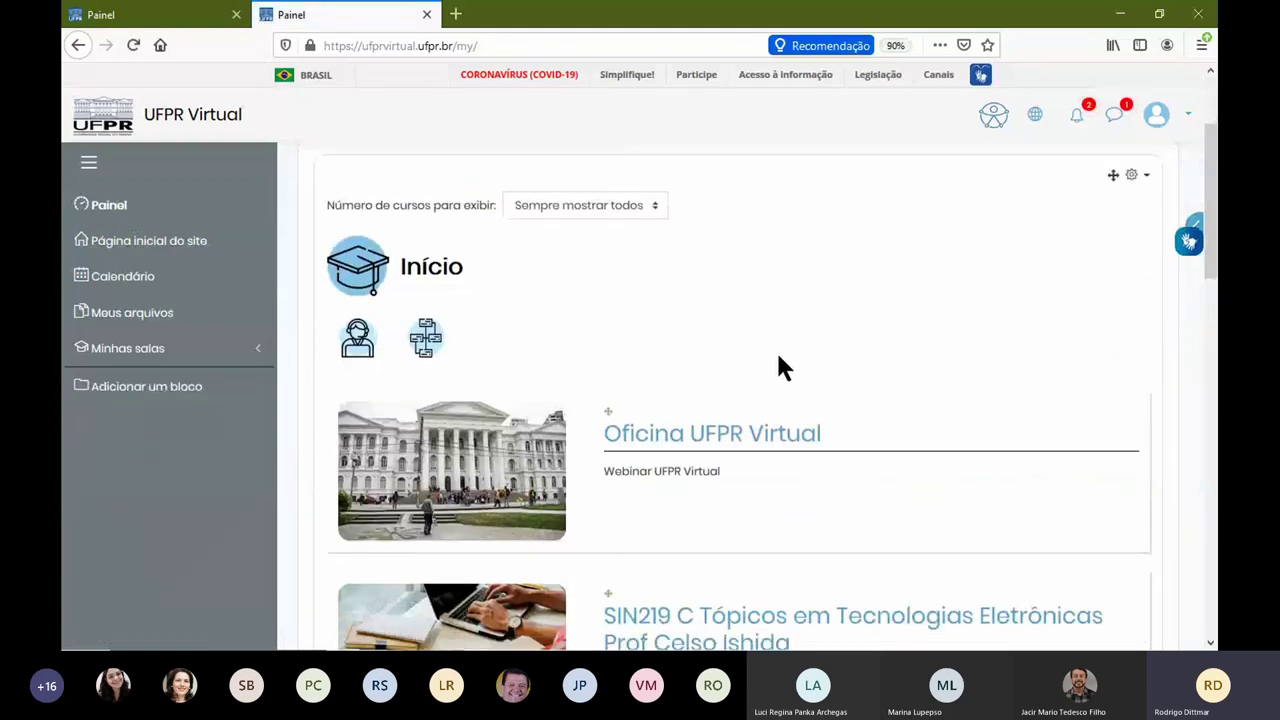
scroll(783, 365, up, 2)
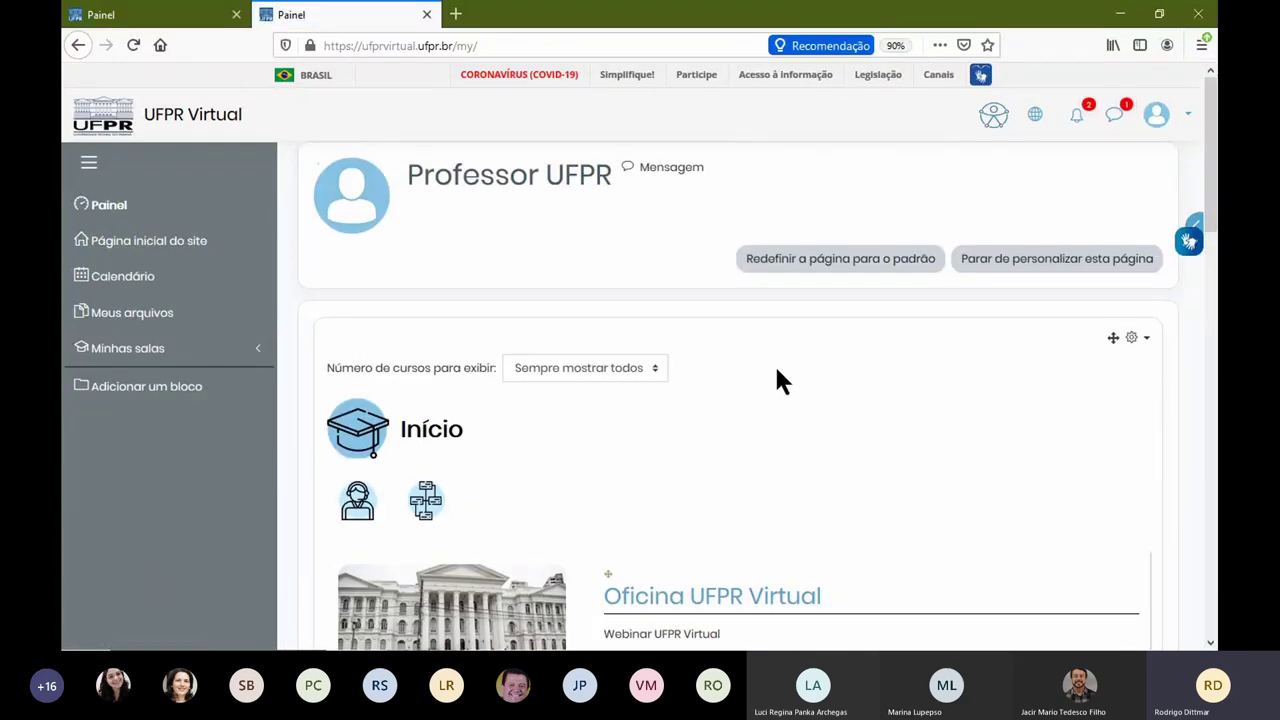
scroll(776, 370, down, 2)
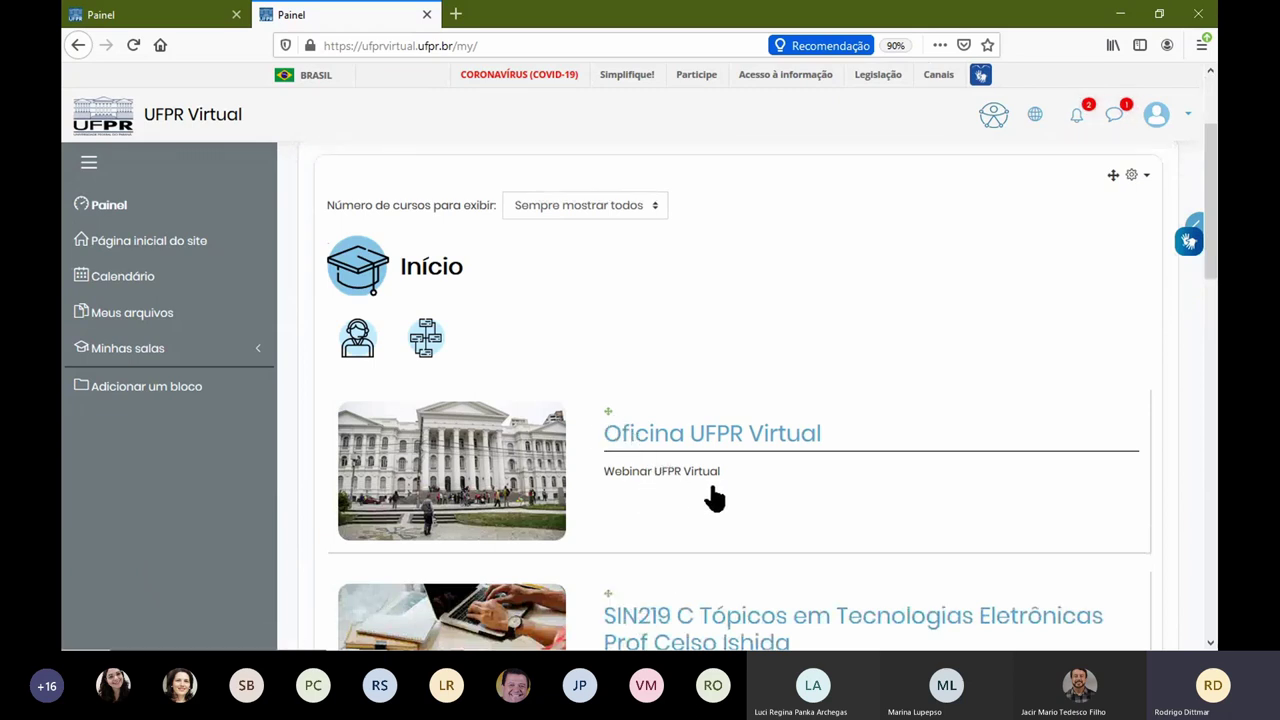
scroll(849, 323, up, 2)
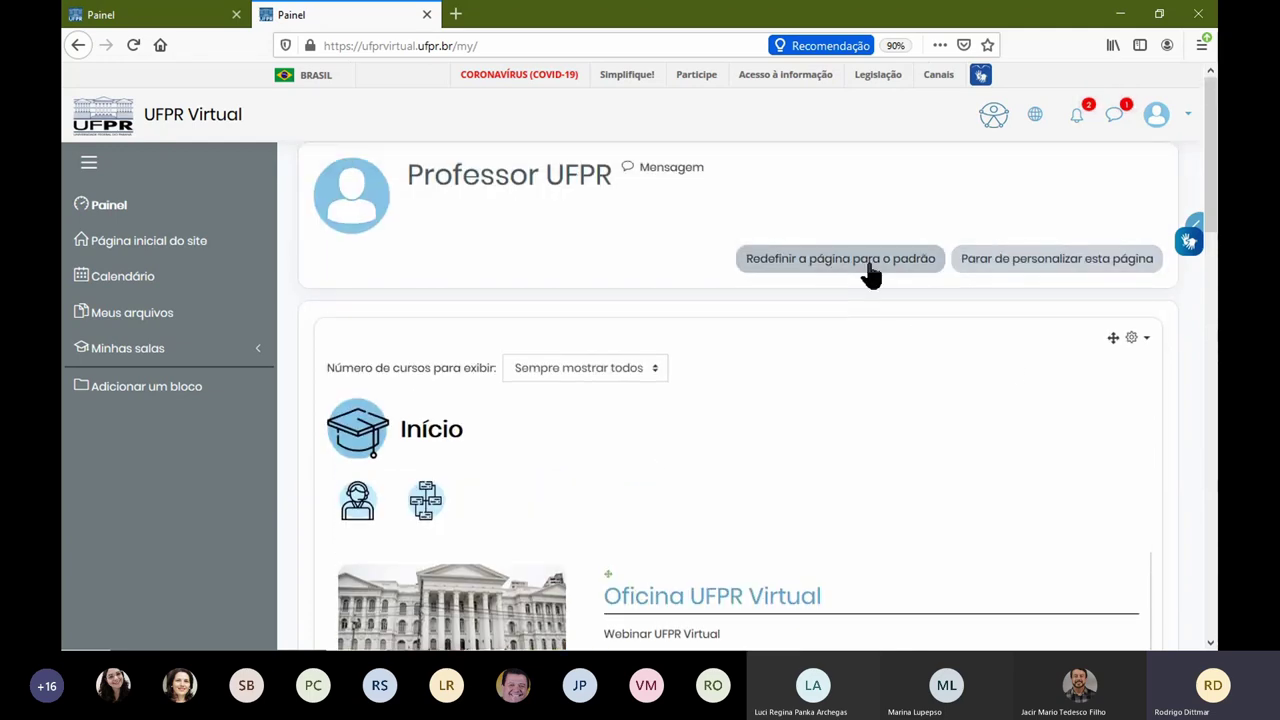
scroll(697, 477, down, 5)
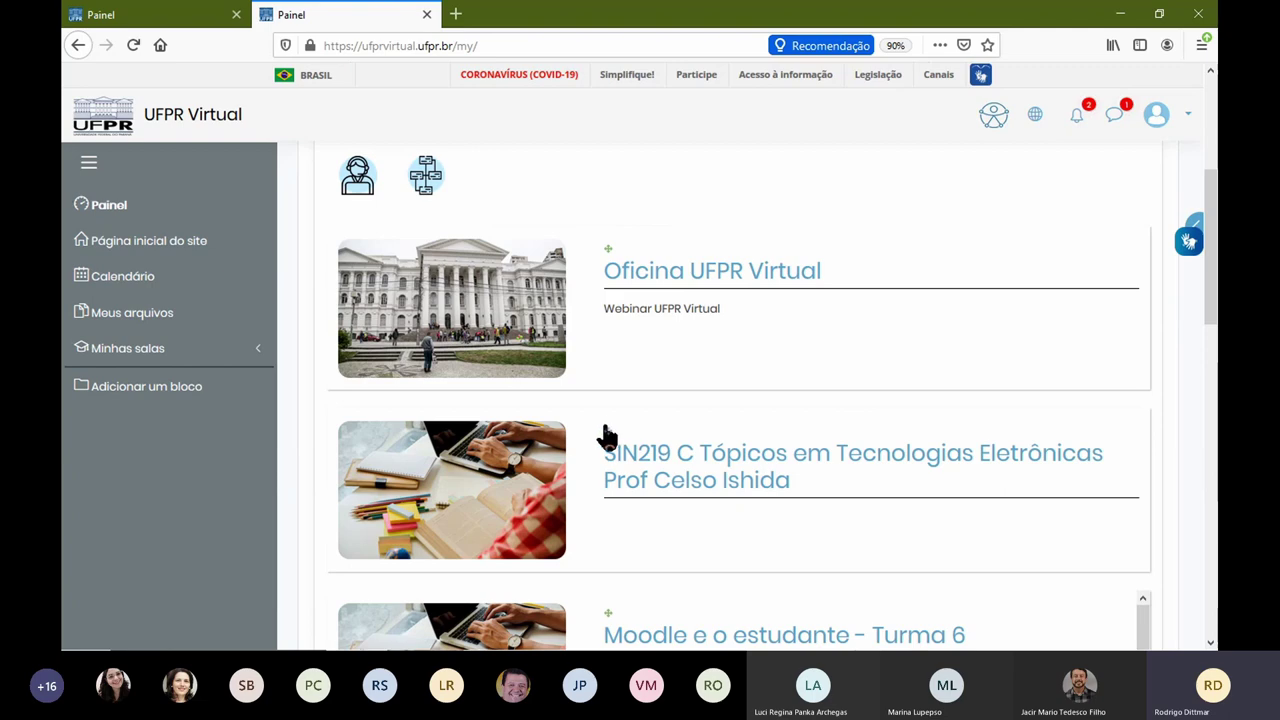
drag(606, 430, 606, 251)
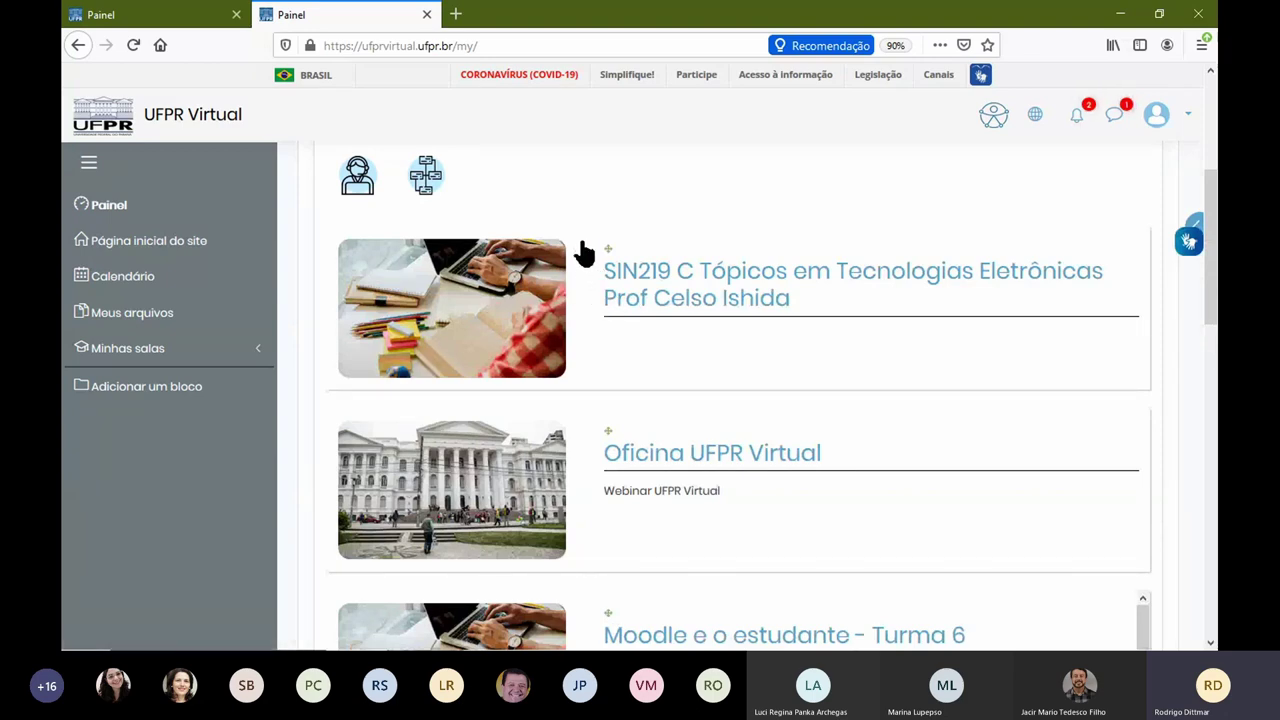
Step: Move Oficina UFPR Virtual back to the top and stop customising the page
scroll(589, 391, down, 1)
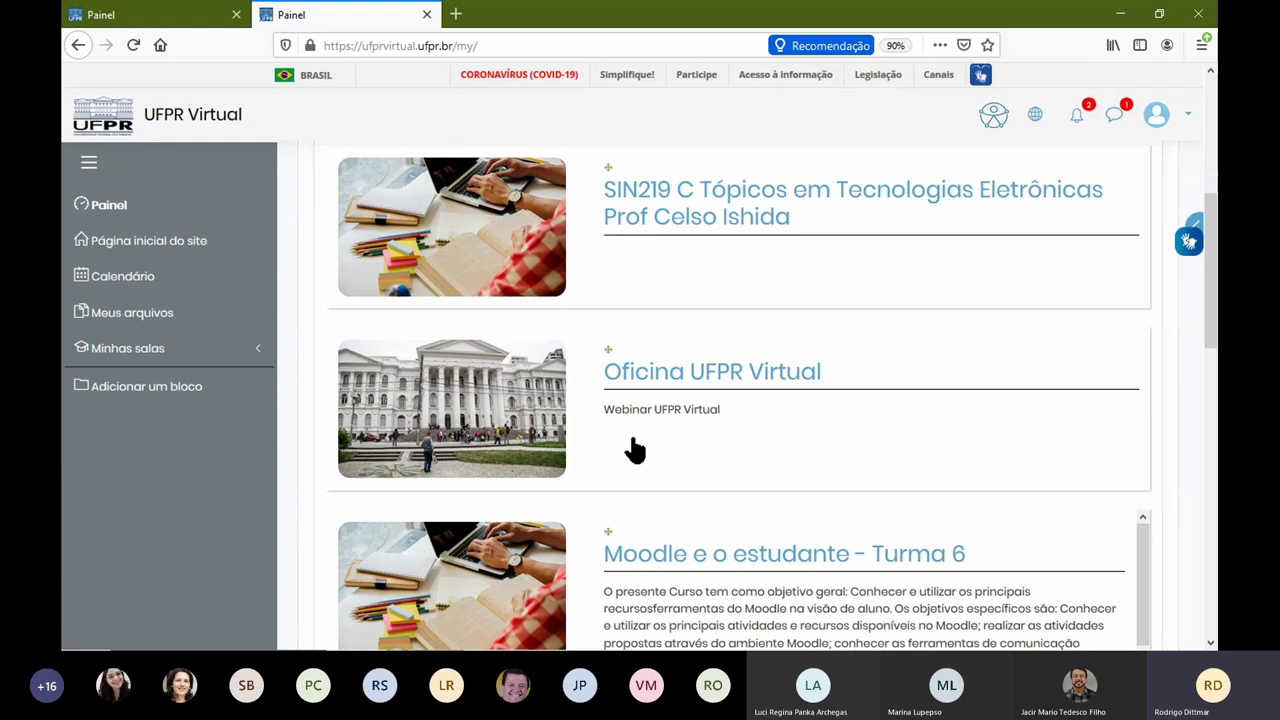
scroll(608, 437, up, 2)
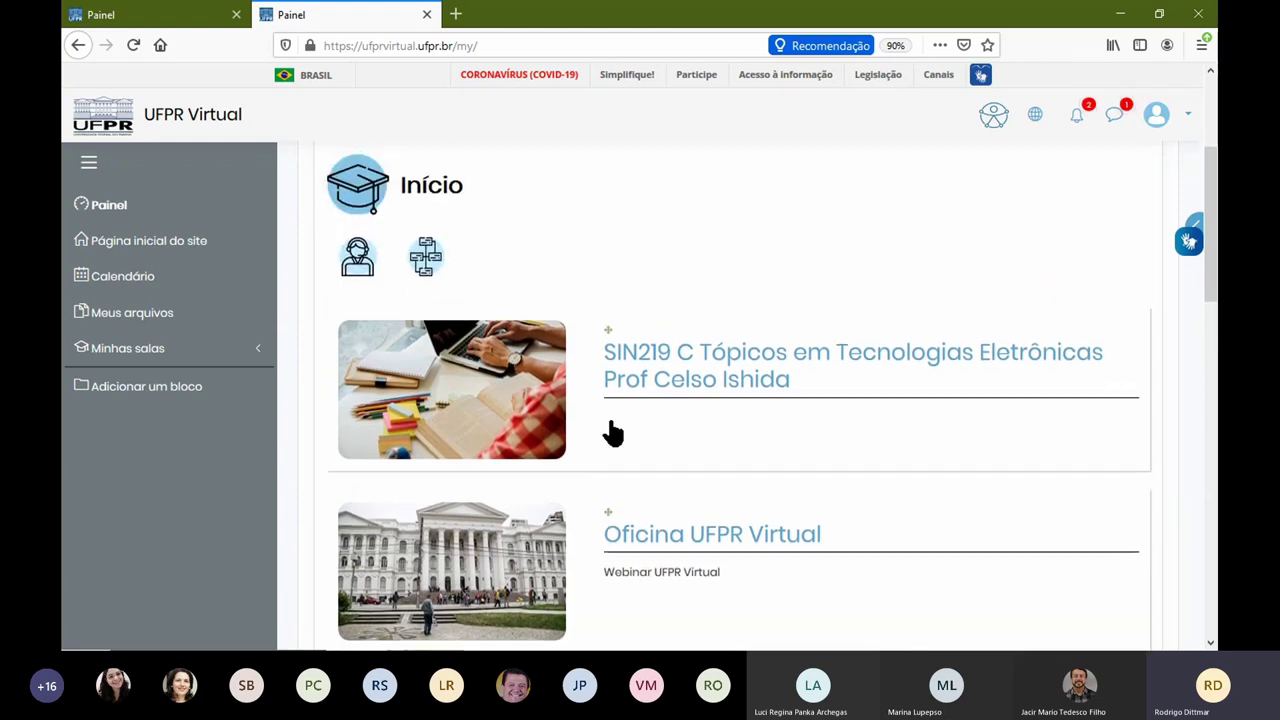
drag(606, 509, 610, 332)
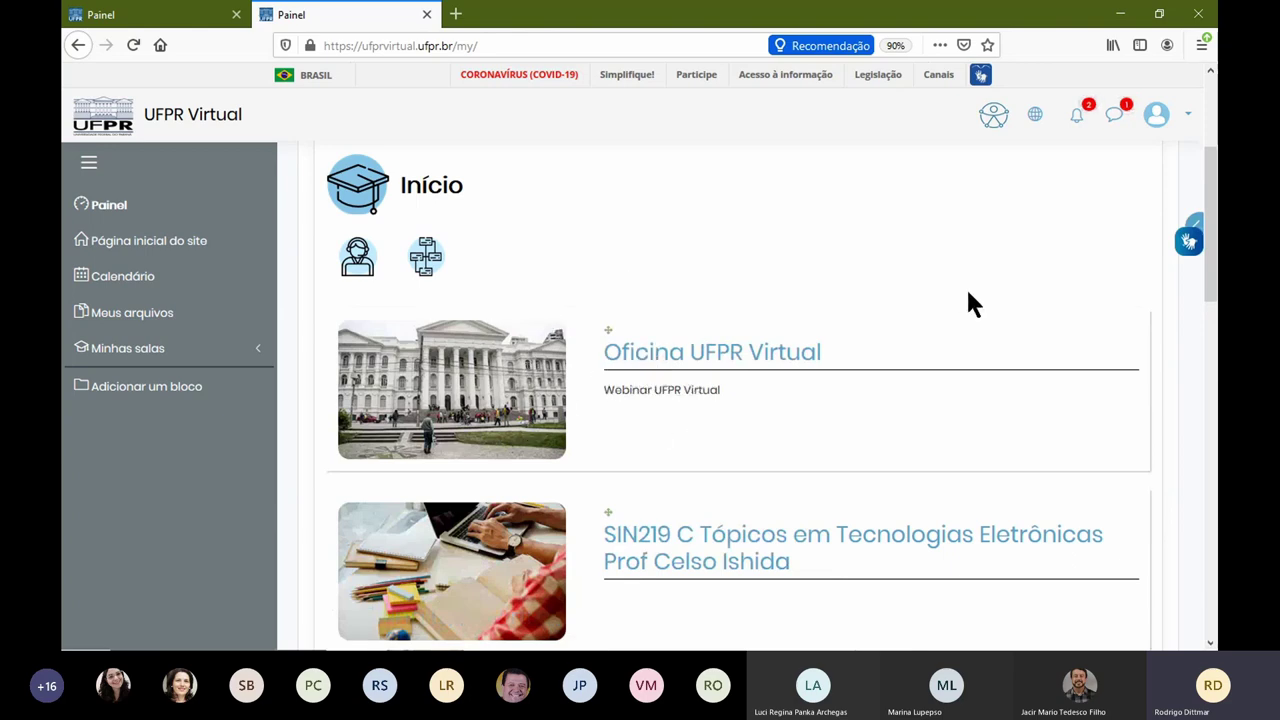
scroll(1000, 295, up, 3)
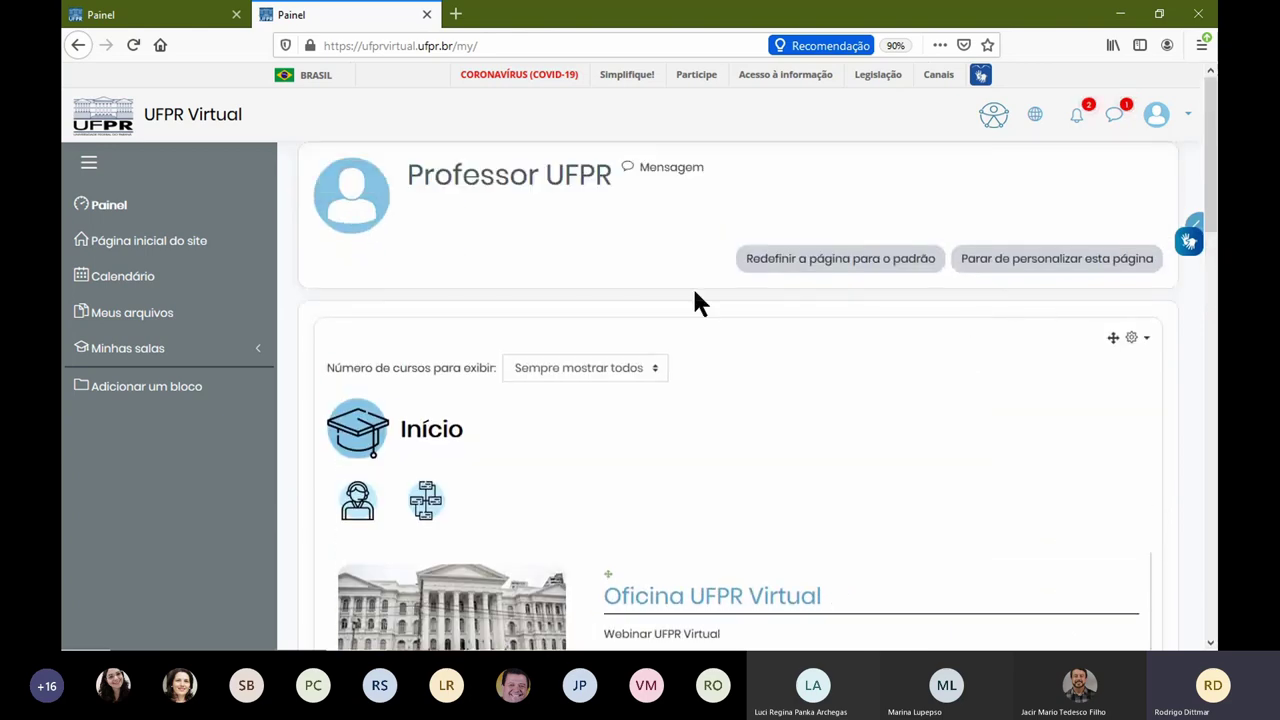
click(1005, 272)
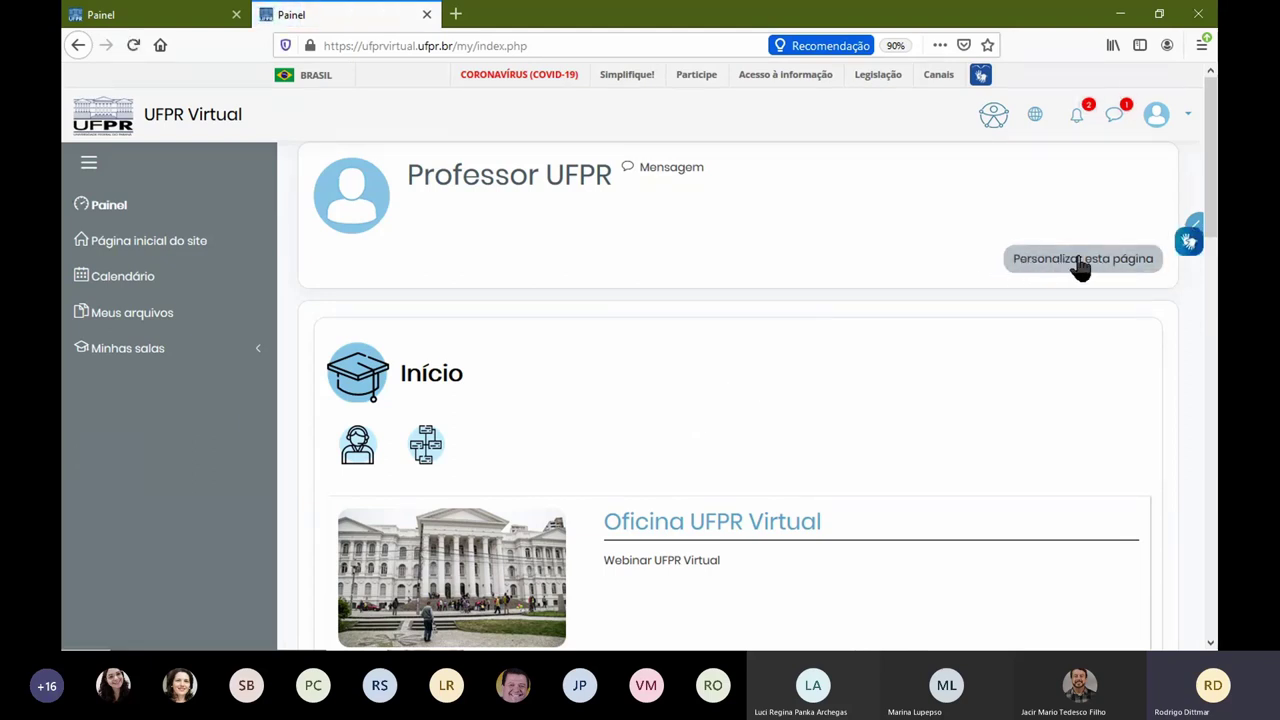
Step: In the Oficina course, edit Material Completo da Disciplina and browse recently used files
click(672, 526)
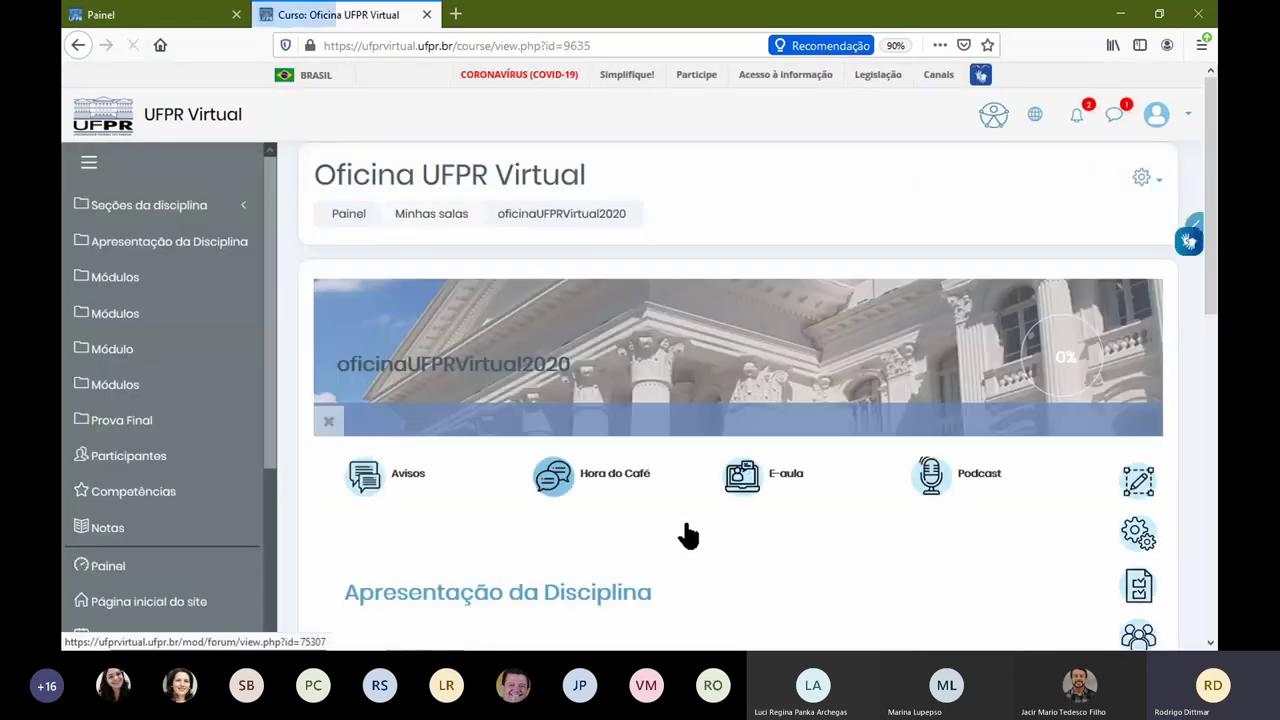
scroll(686, 534, down, 5)
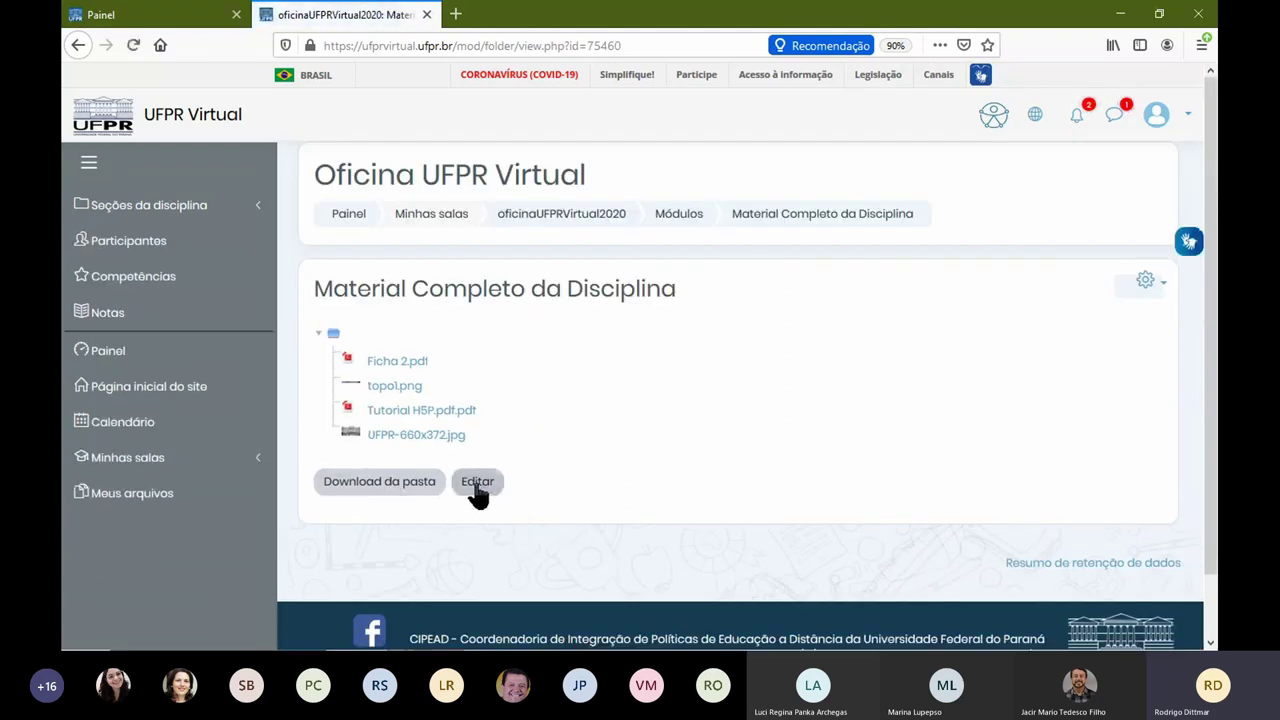
click(478, 482)
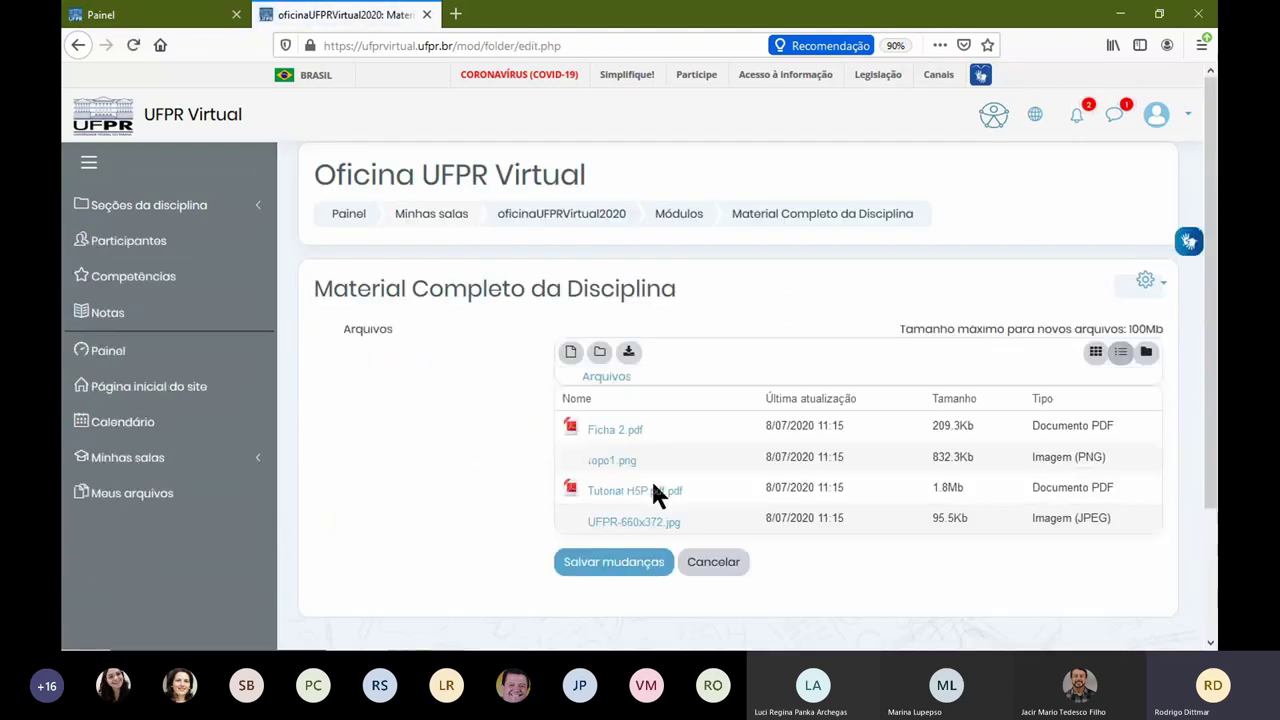
click(571, 353)
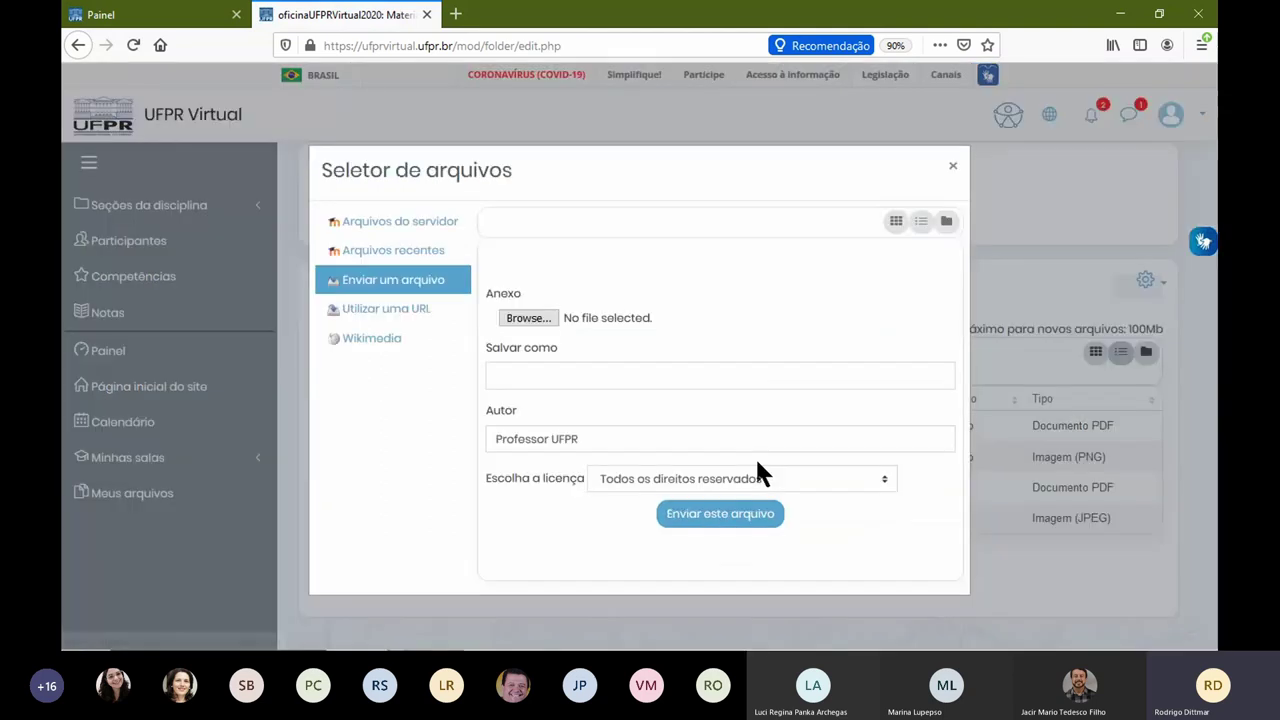
click(404, 228)
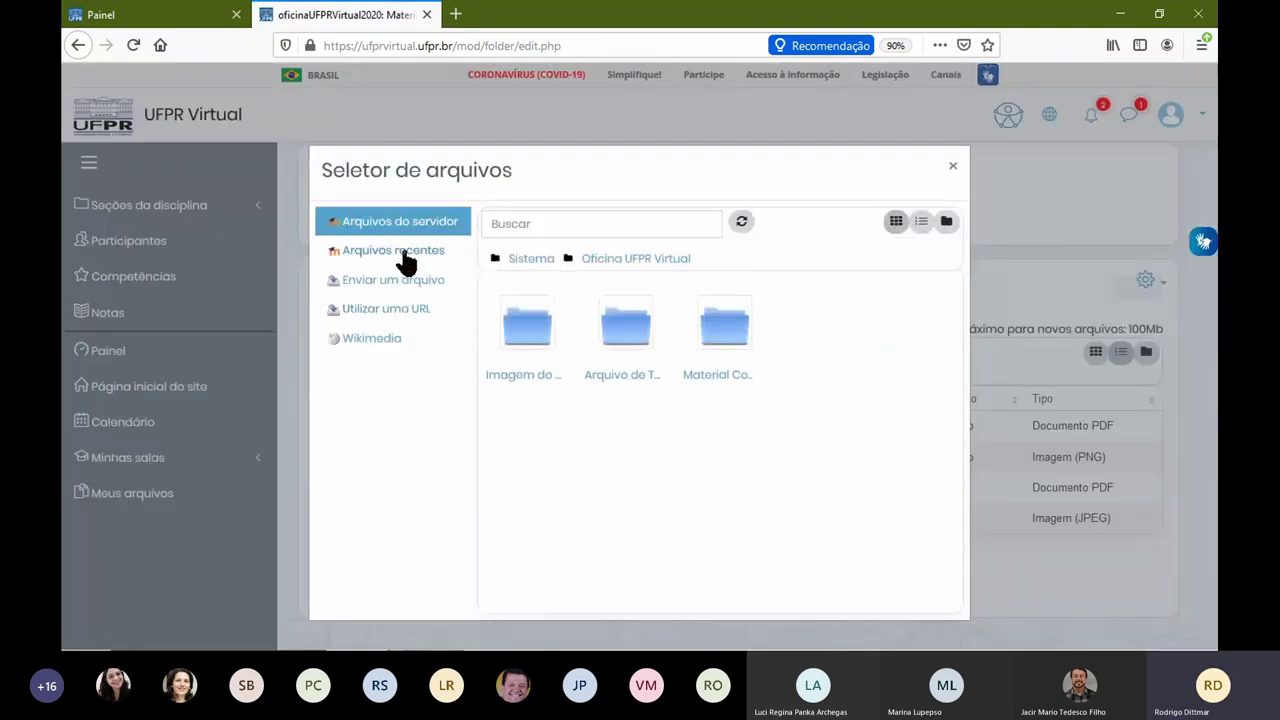
click(402, 260)
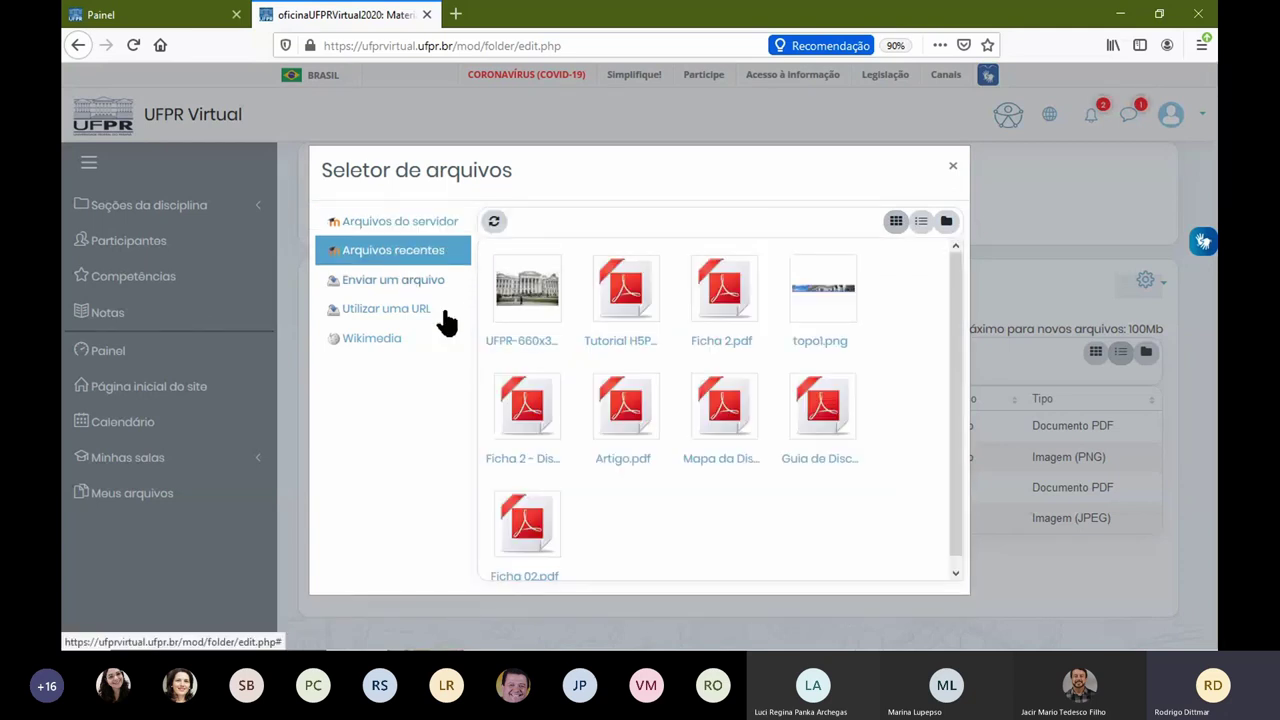
Step: Back out of adding Ficha 2.pdf, close the picker, and cancel the folder edits
click(735, 320)
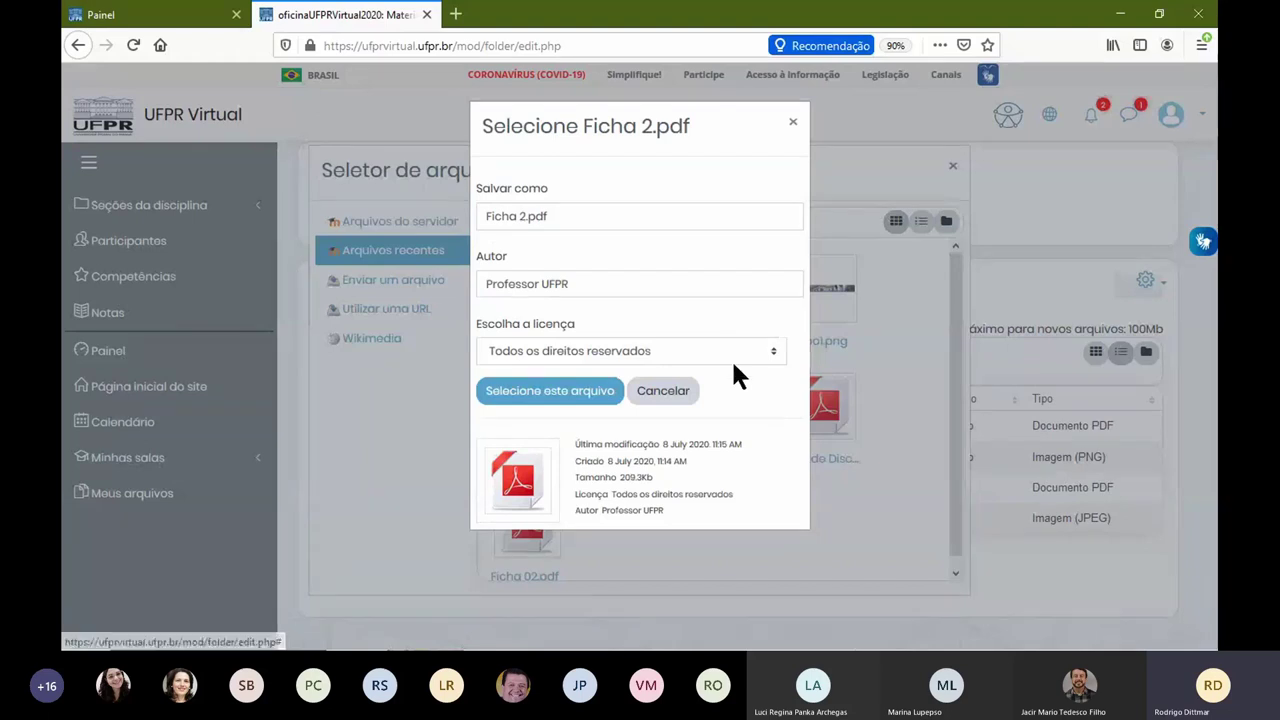
click(668, 392)
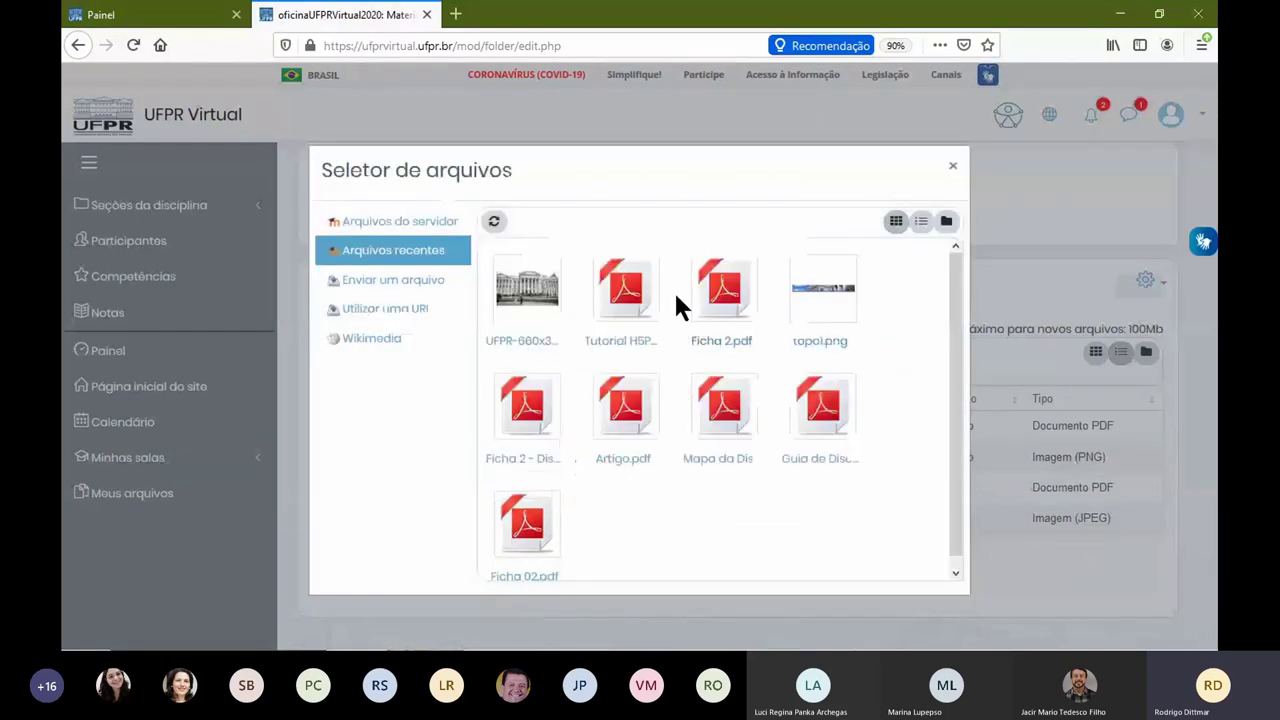
click(952, 172)
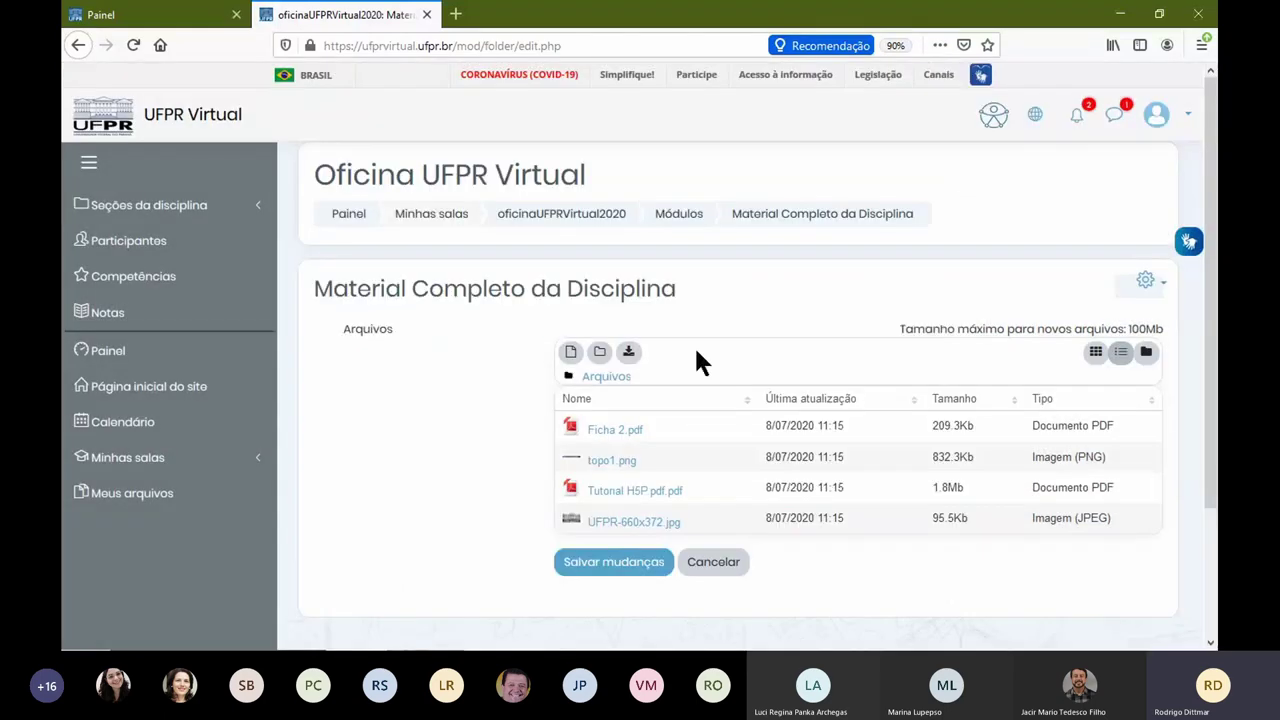
click(711, 562)
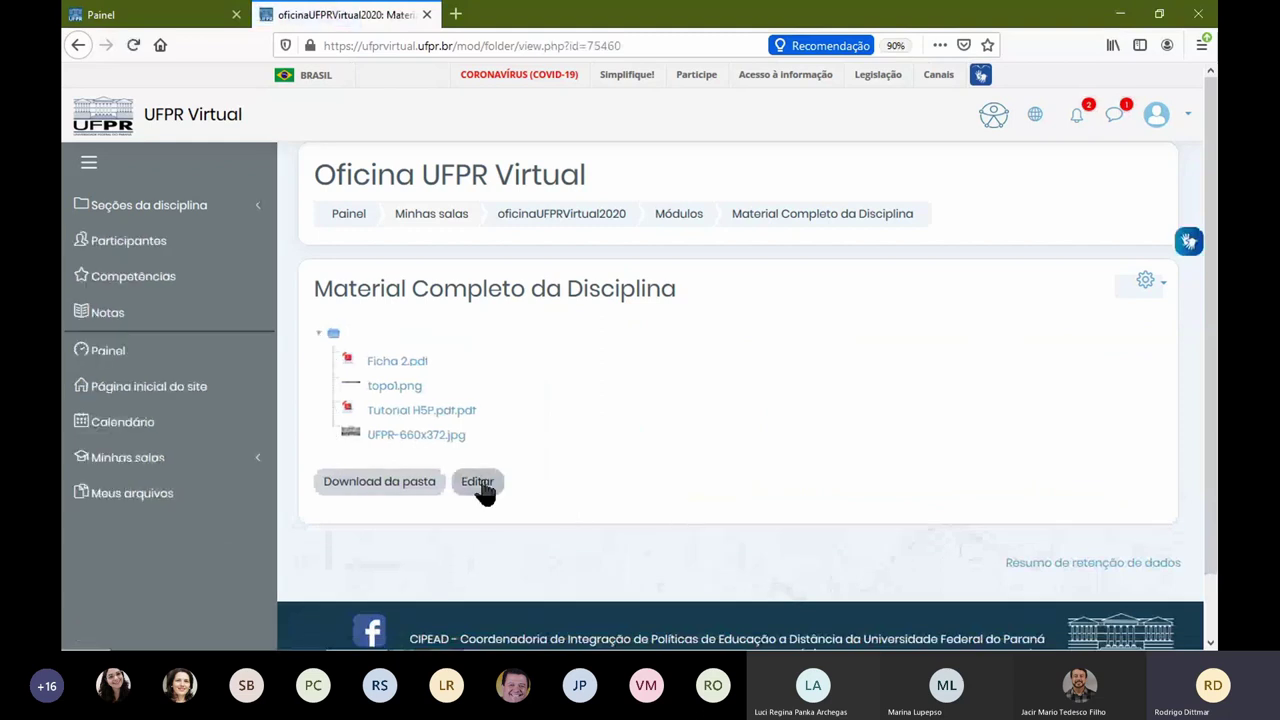
click(480, 483)
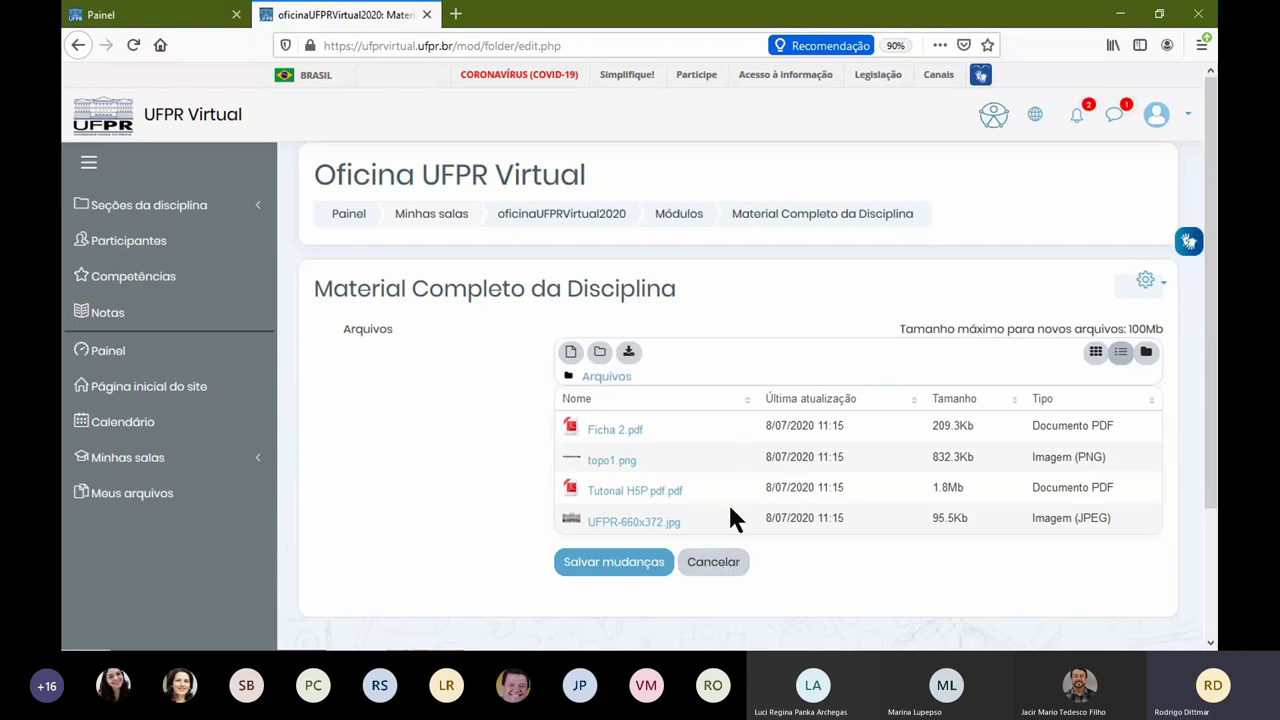
click(713, 566)
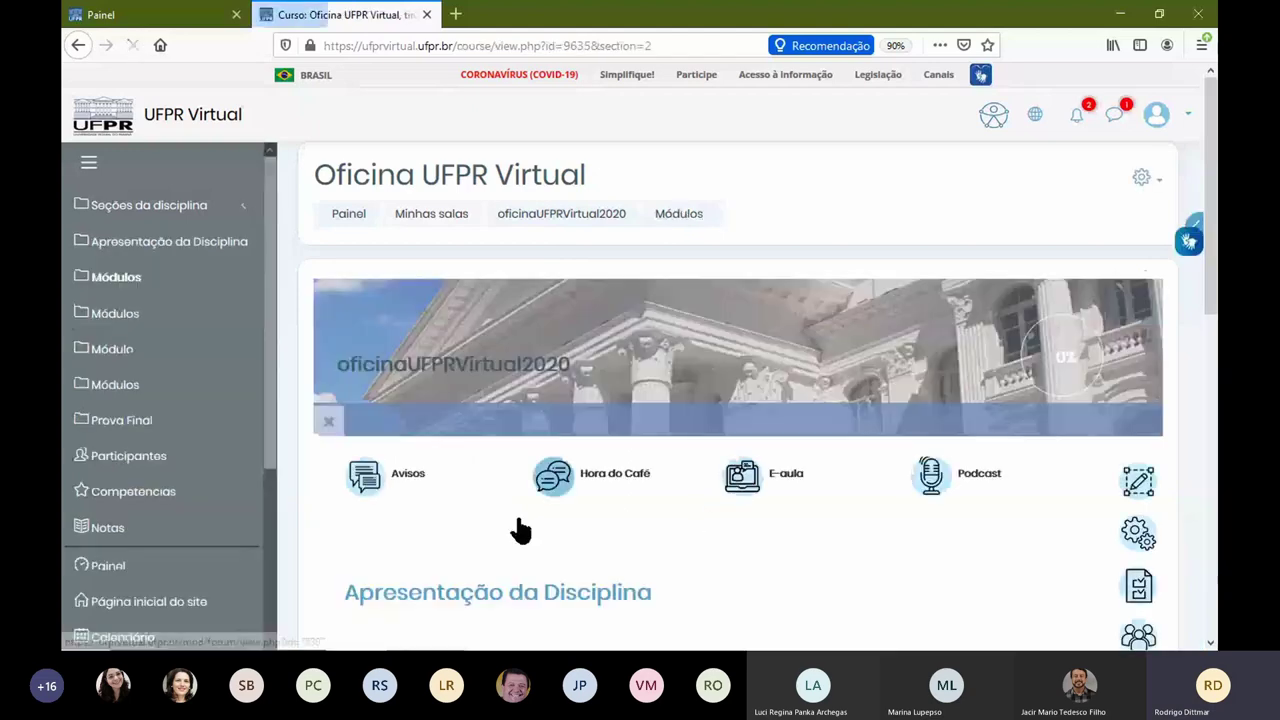
Step: Turn on course editing and begin renaming Arquivo de Teste, then cancel to keep its name
scroll(514, 528, down, 5)
scroll(600, 410, down, 1)
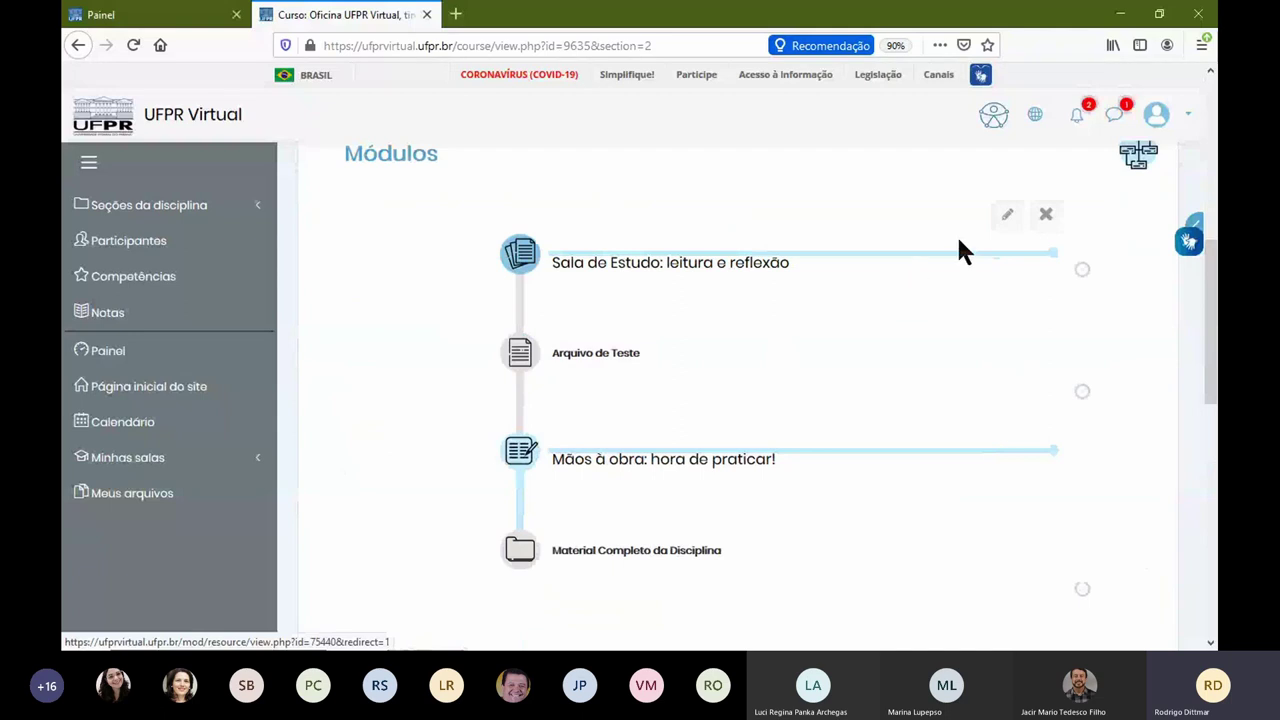
click(1008, 216)
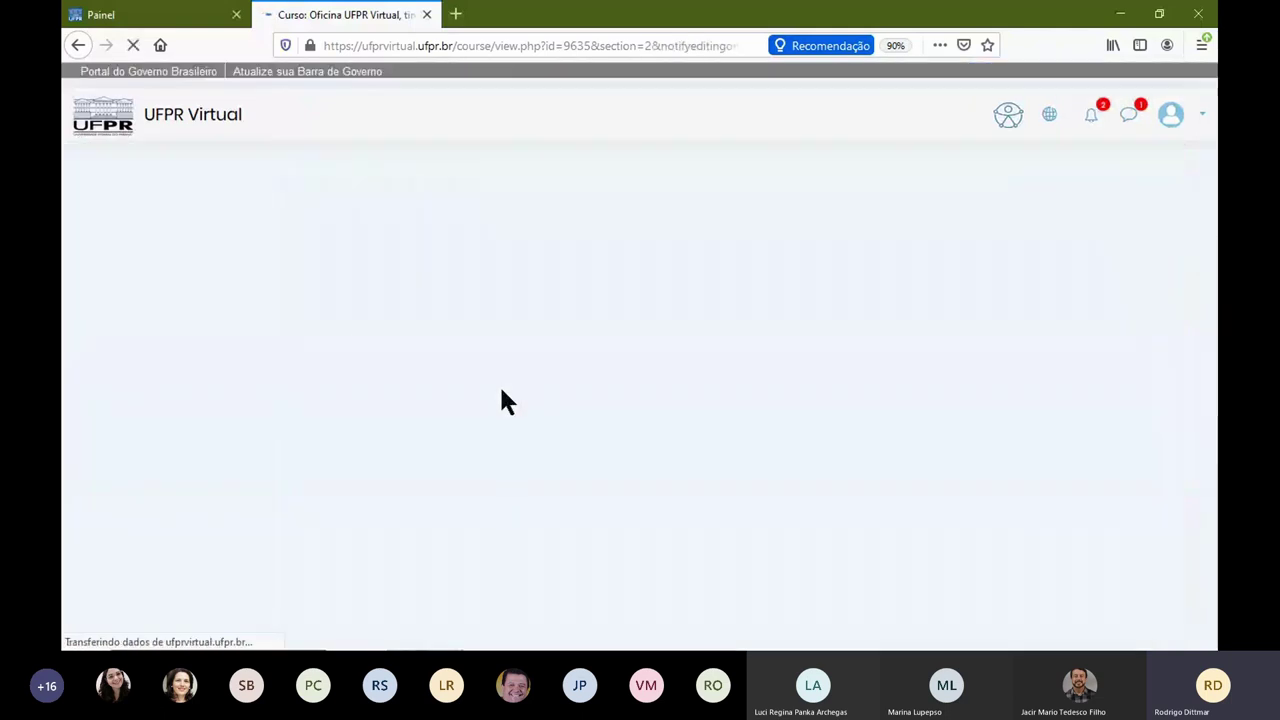
click(541, 432)
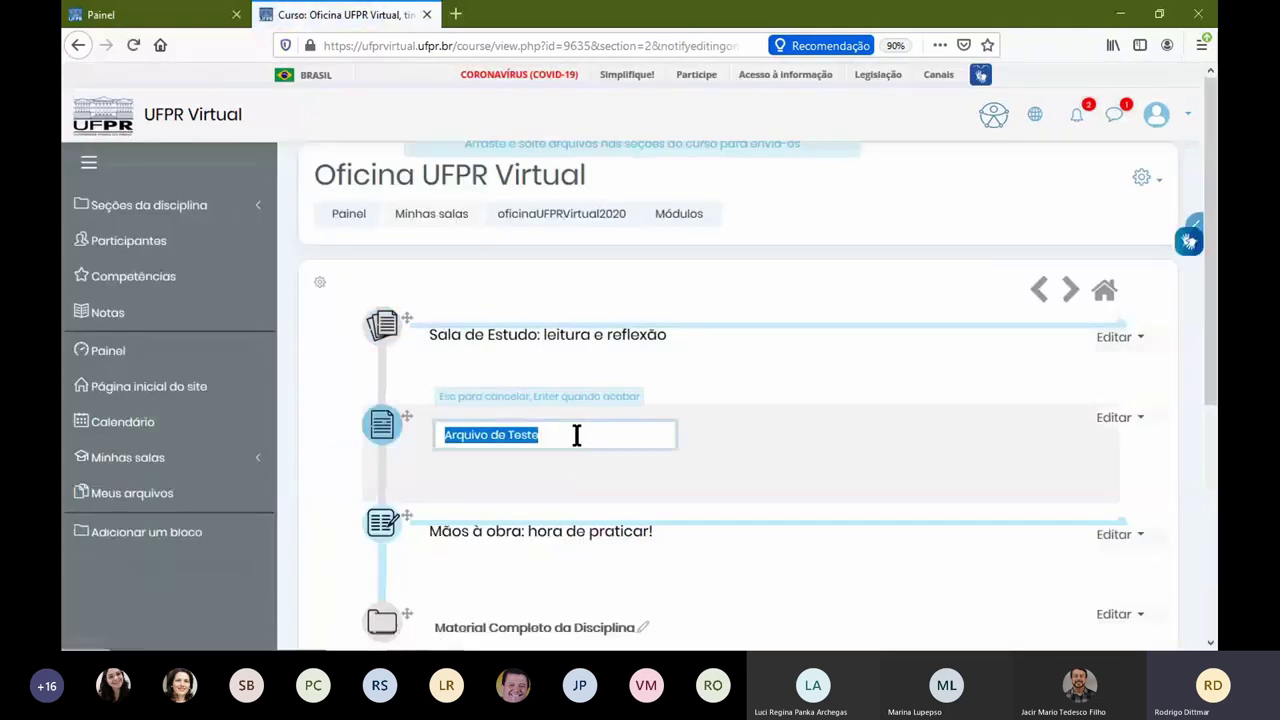
click(577, 434)
text(ldldldldl)
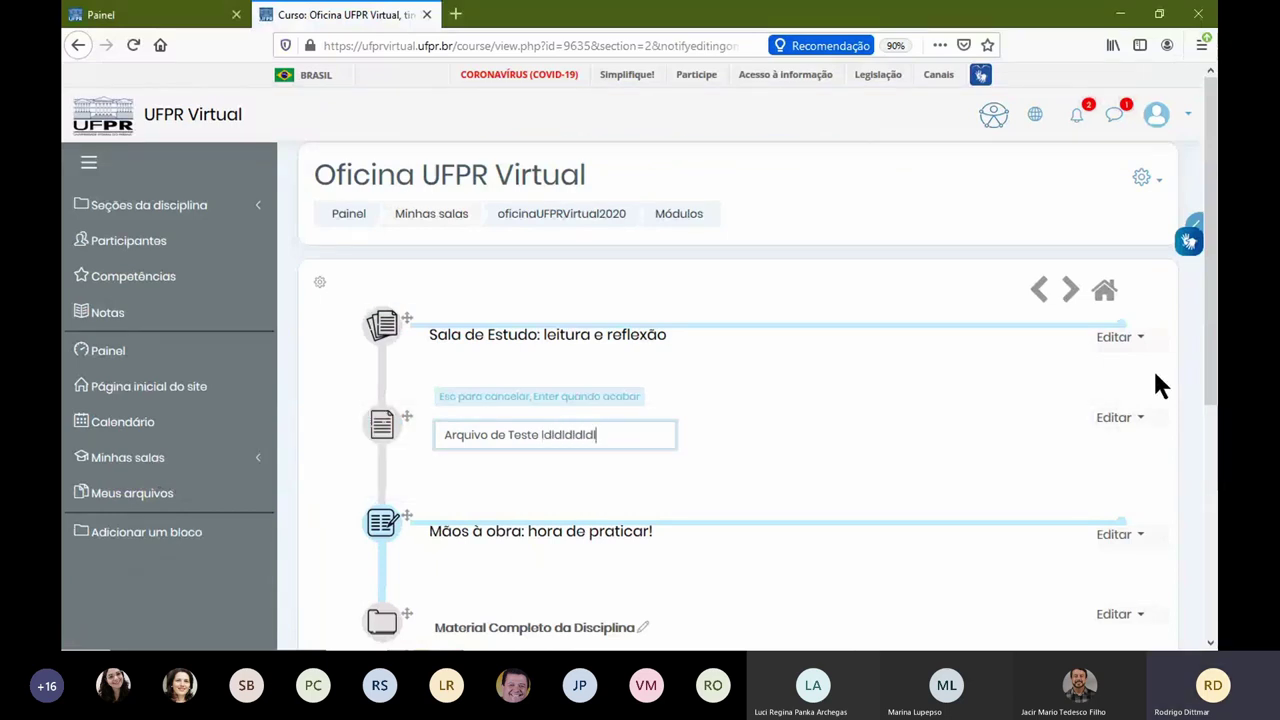
key(Escape)
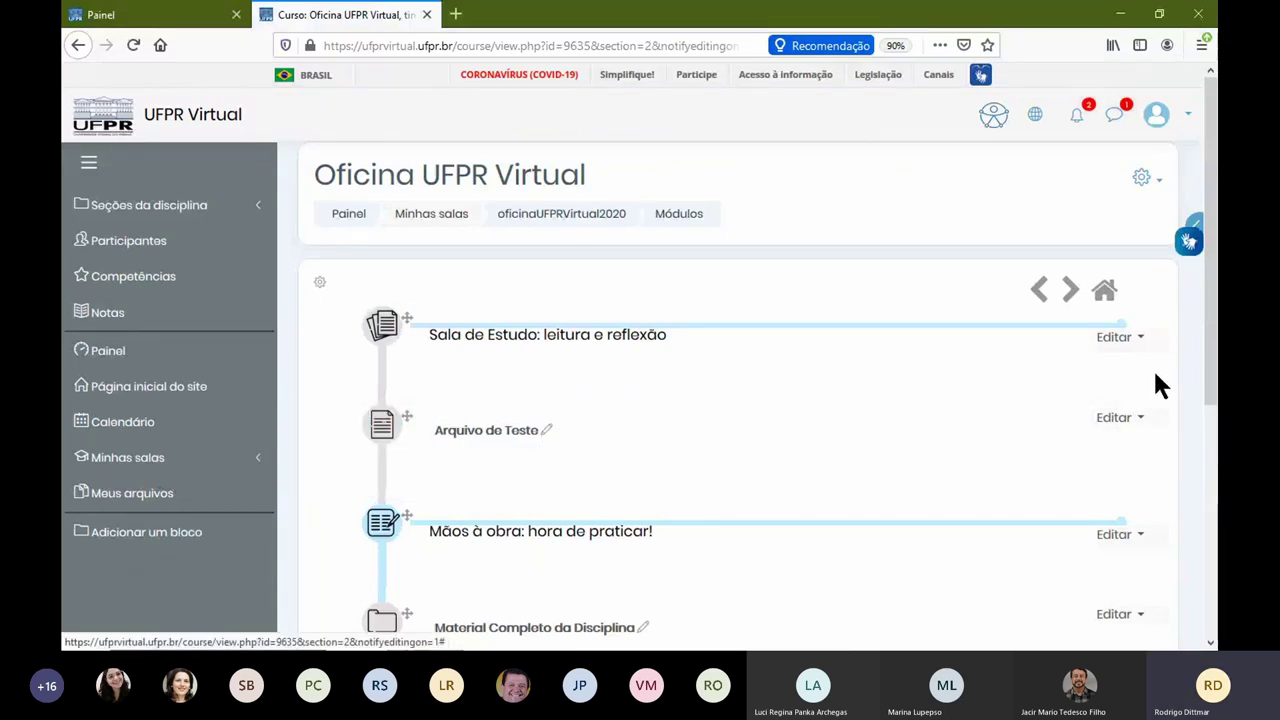
Step: Choose Editar configurações from Arquivo de Teste's editing menu
click(1115, 418)
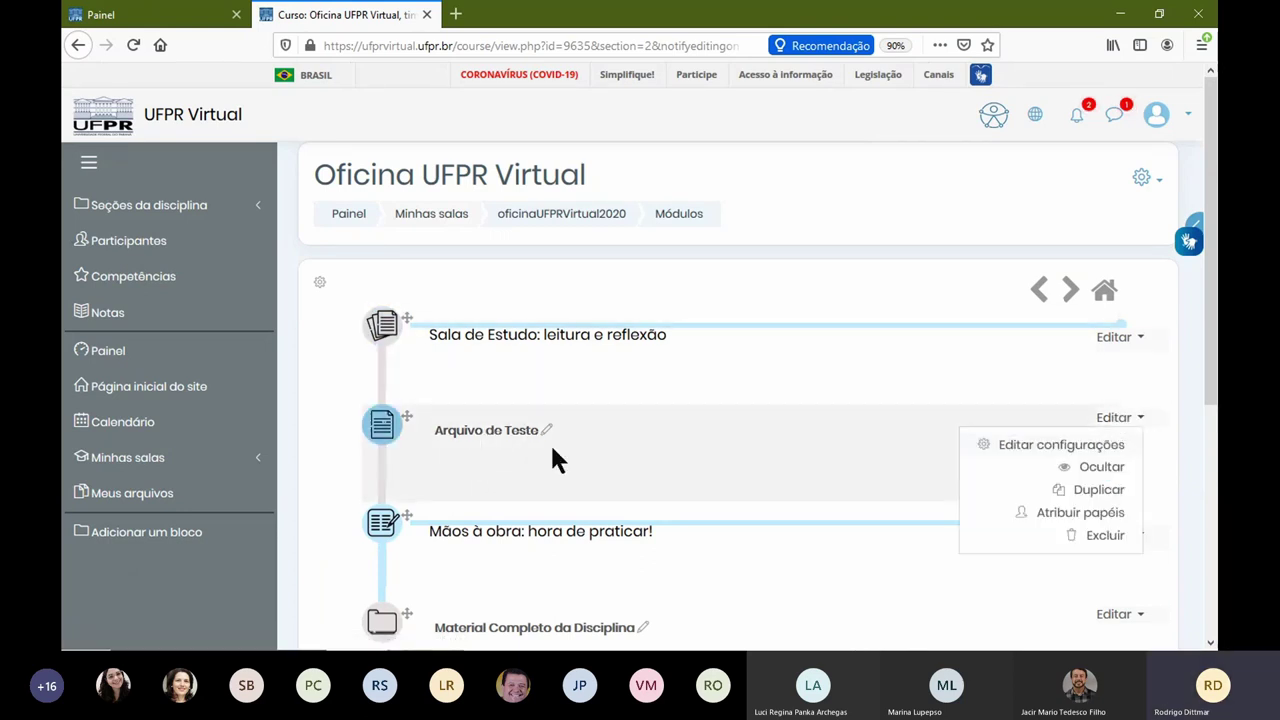
click(1031, 383)
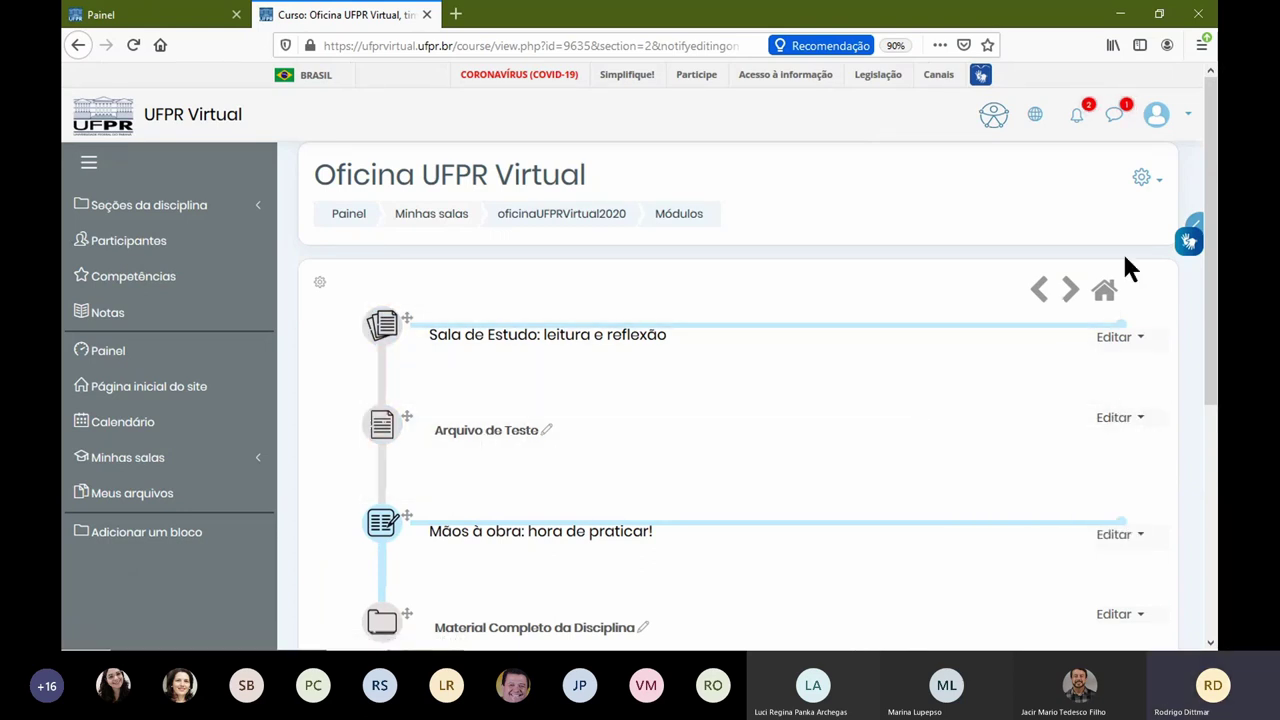
click(1145, 179)
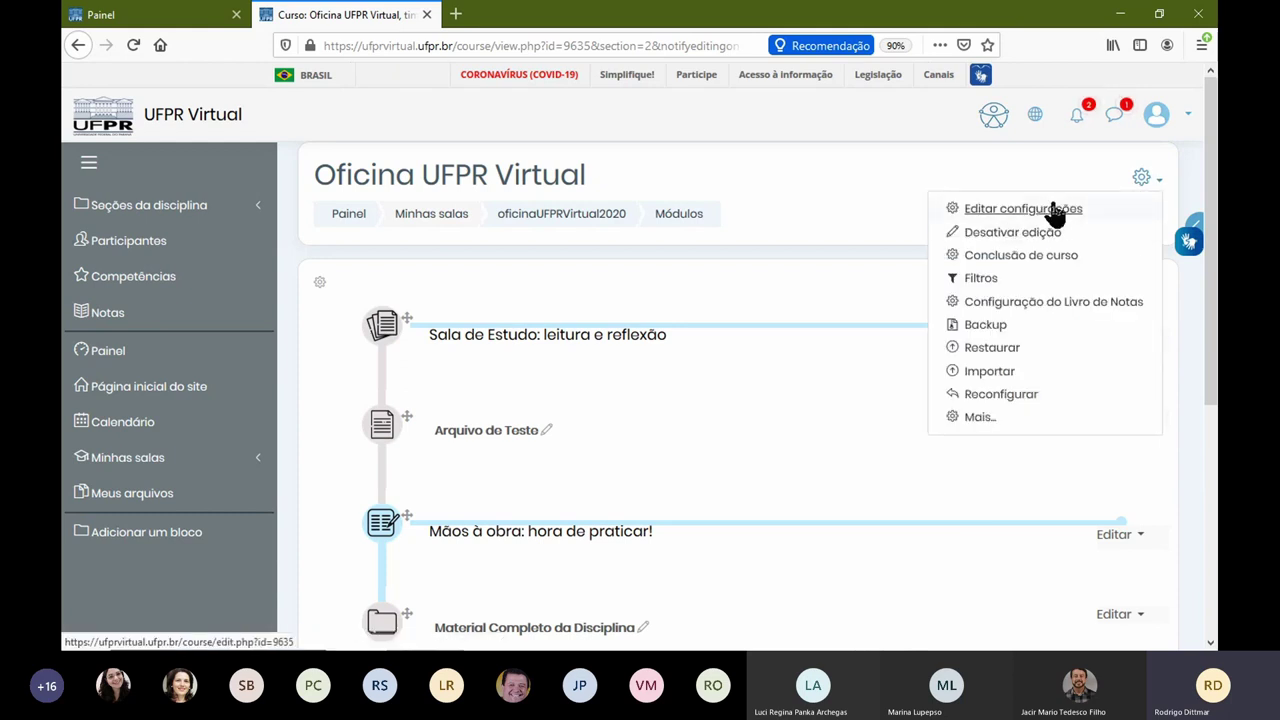
click(897, 450)
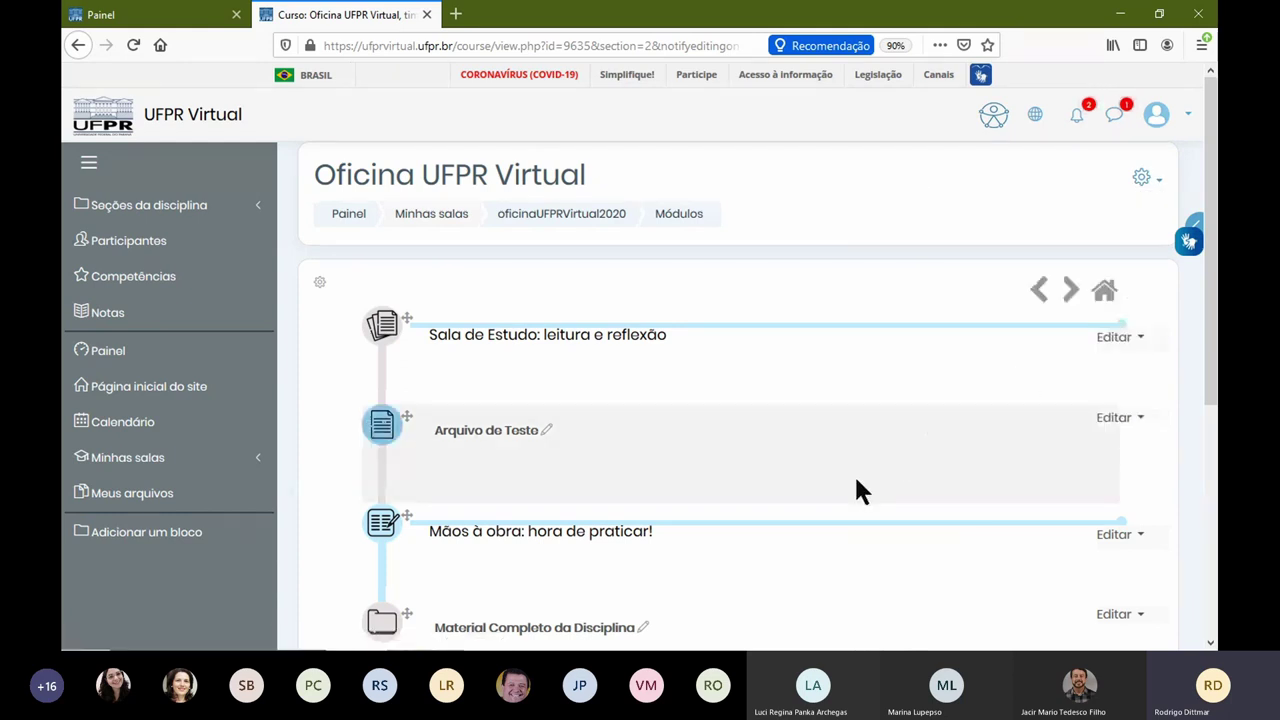
click(1124, 418)
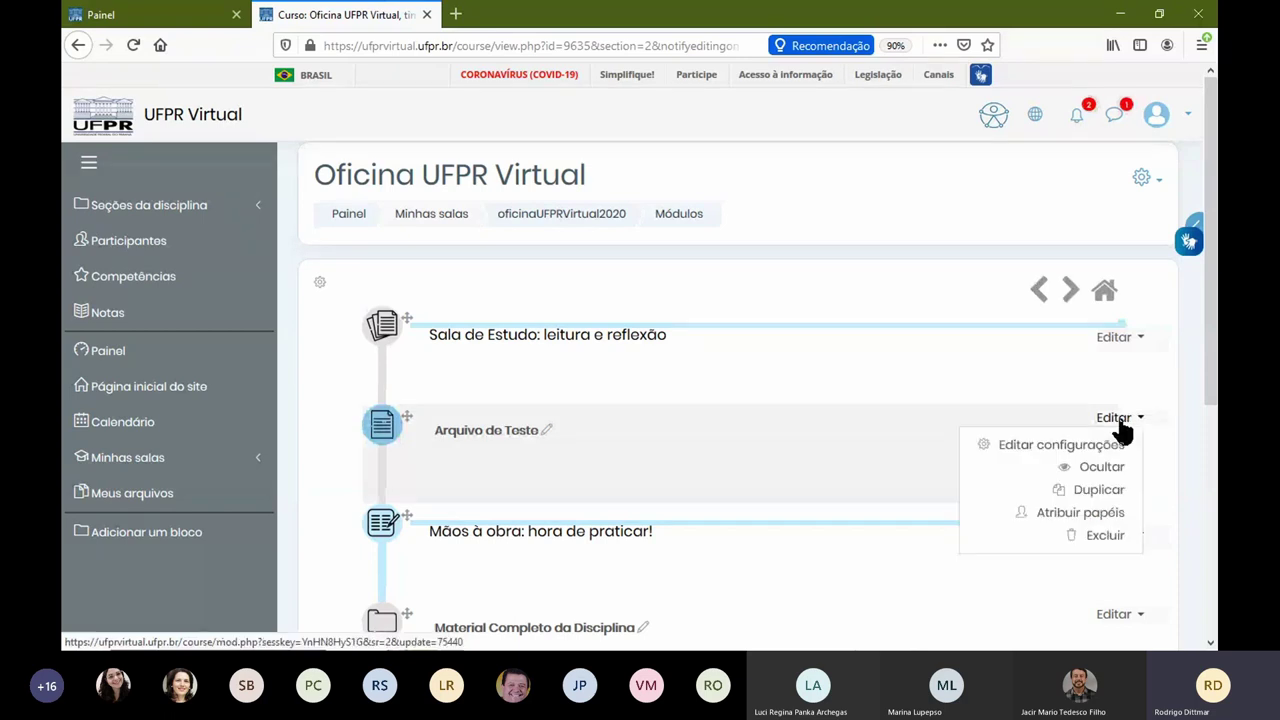
click(1045, 450)
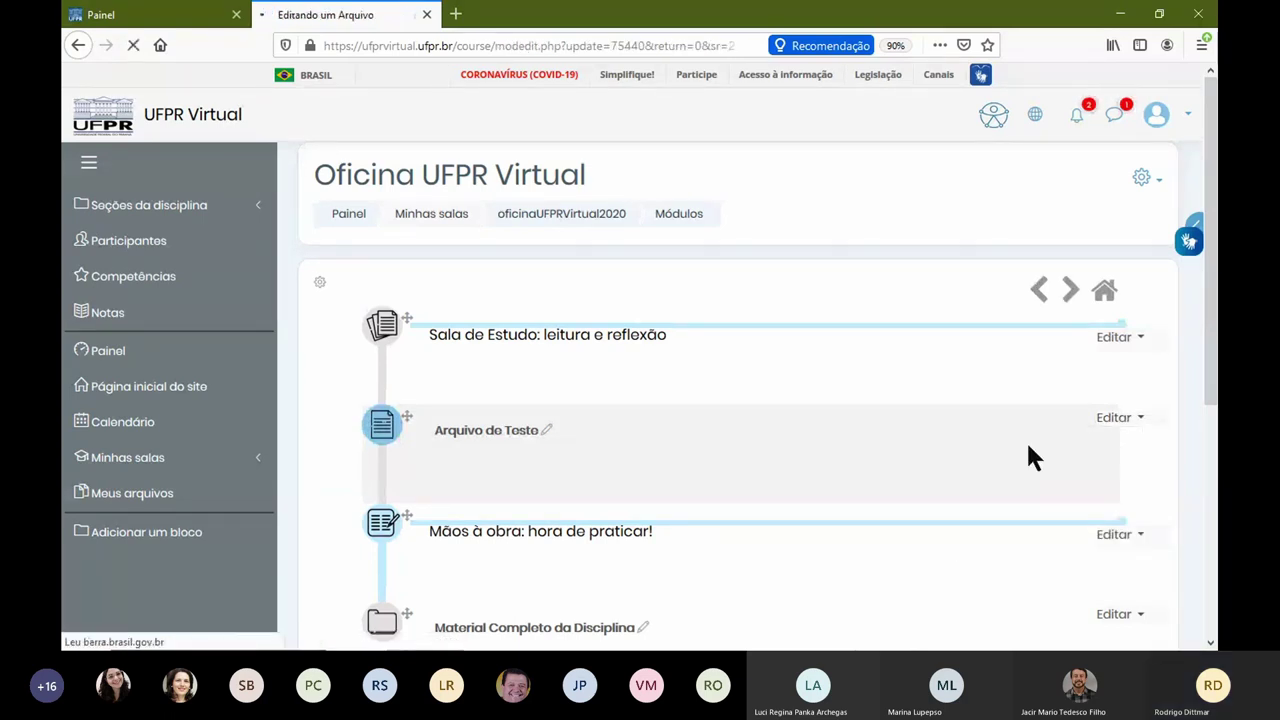
Step: Type 'asdfasdfasdf asdf' into Nome, cancel the settings form, then glance at the item's edit menu
click(671, 372)
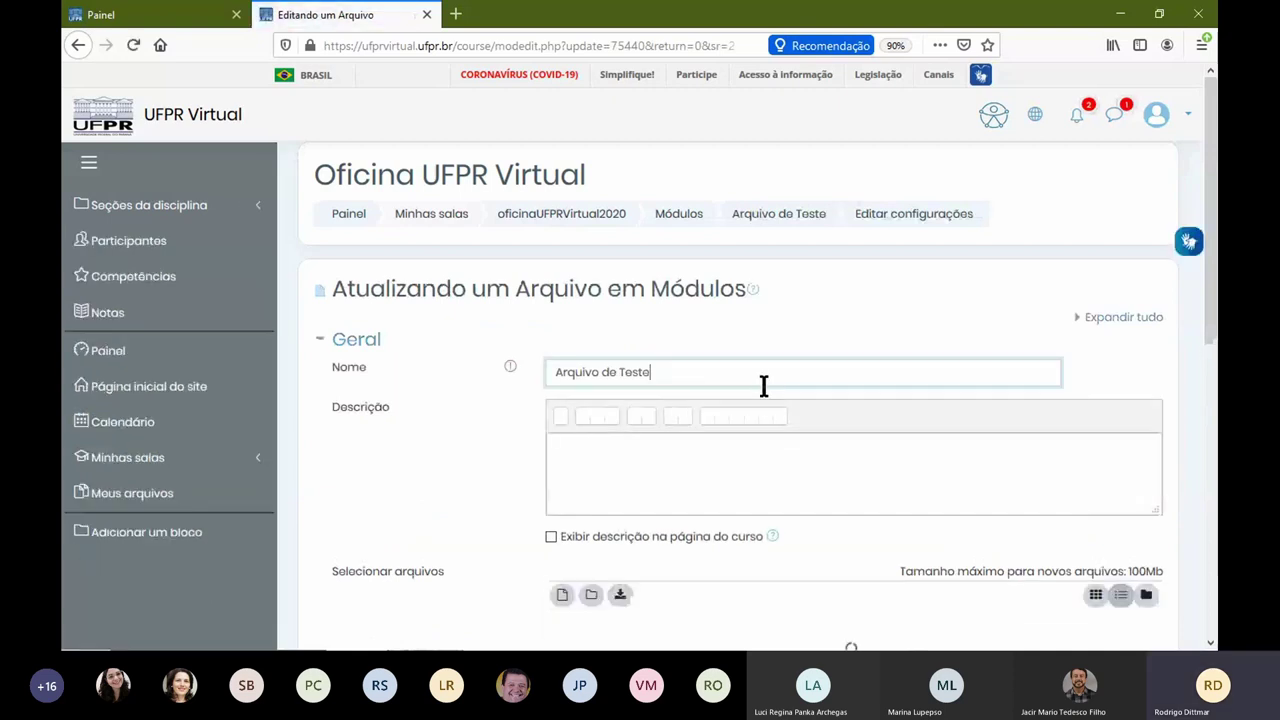
text(asdfasdfasdf asdf)
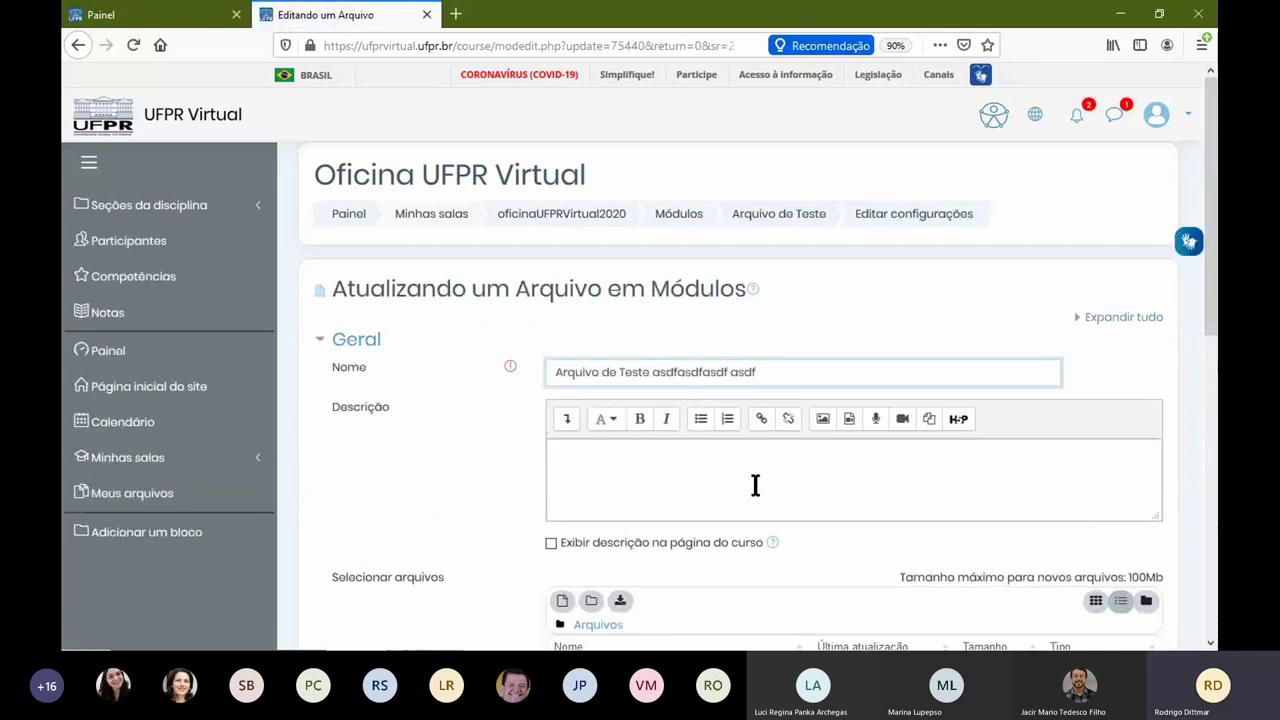
scroll(755, 485, down, 10)
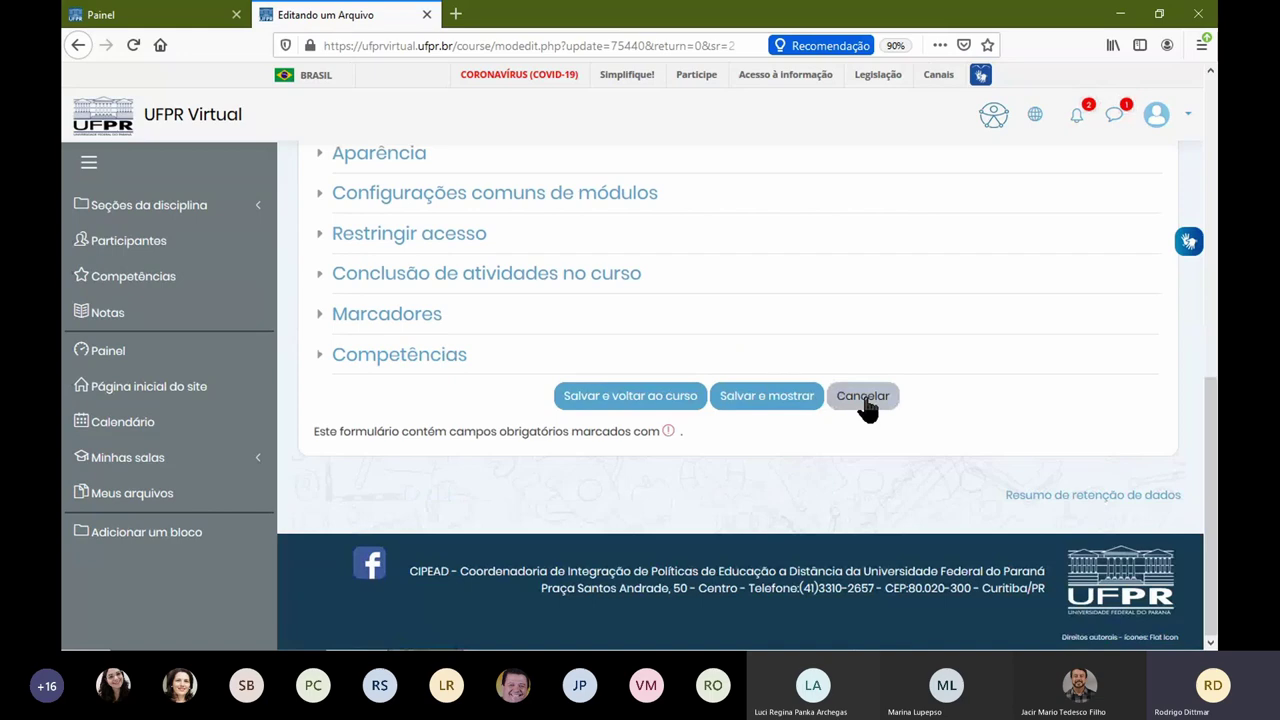
click(863, 400)
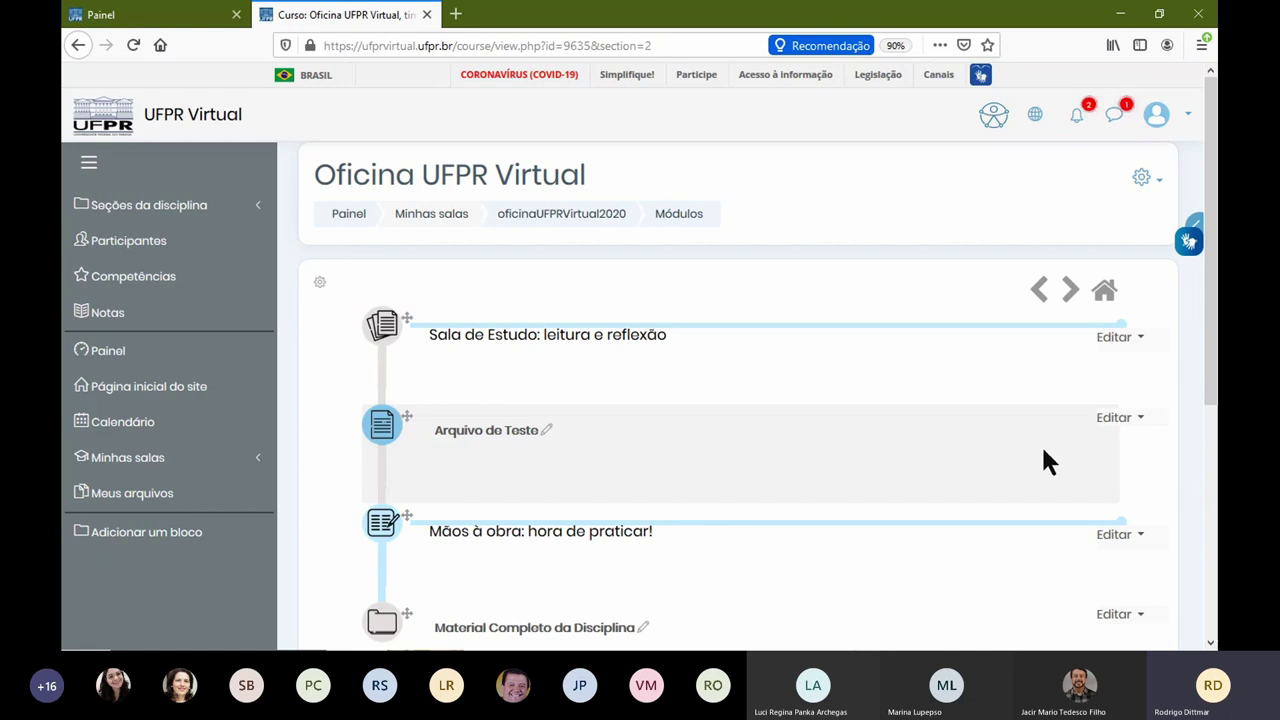
click(1125, 419)
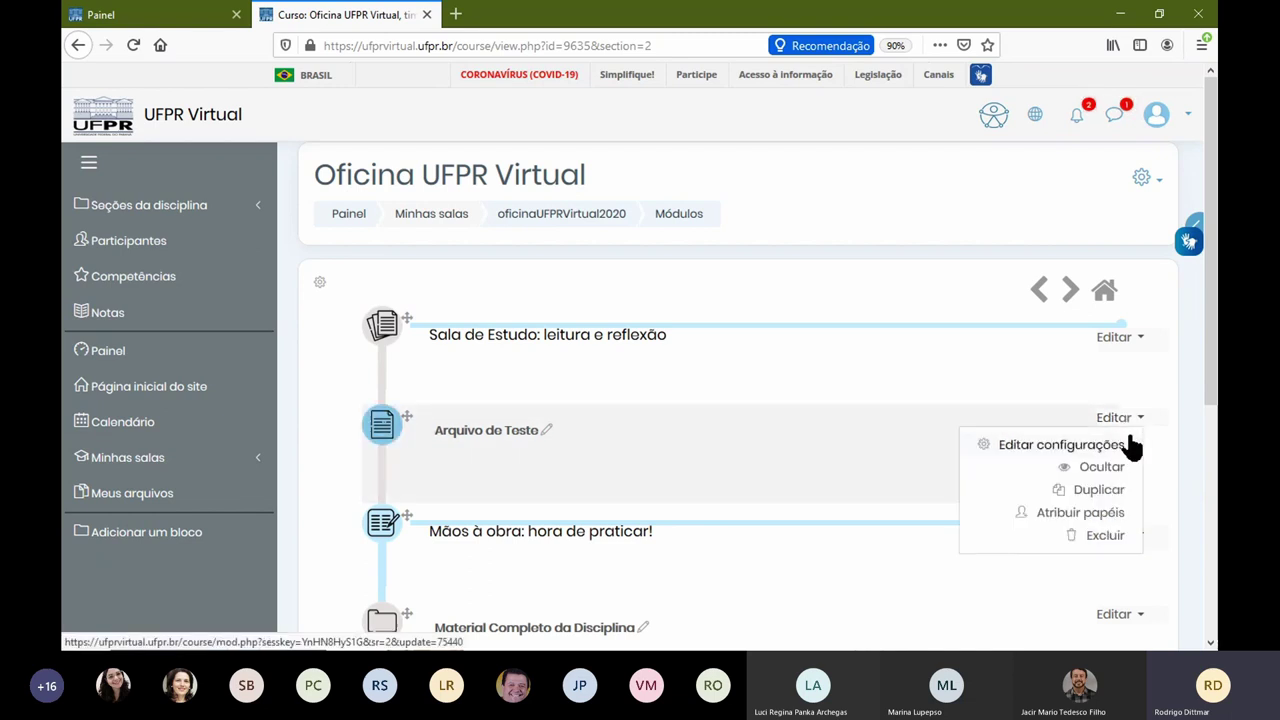
click(500, 443)
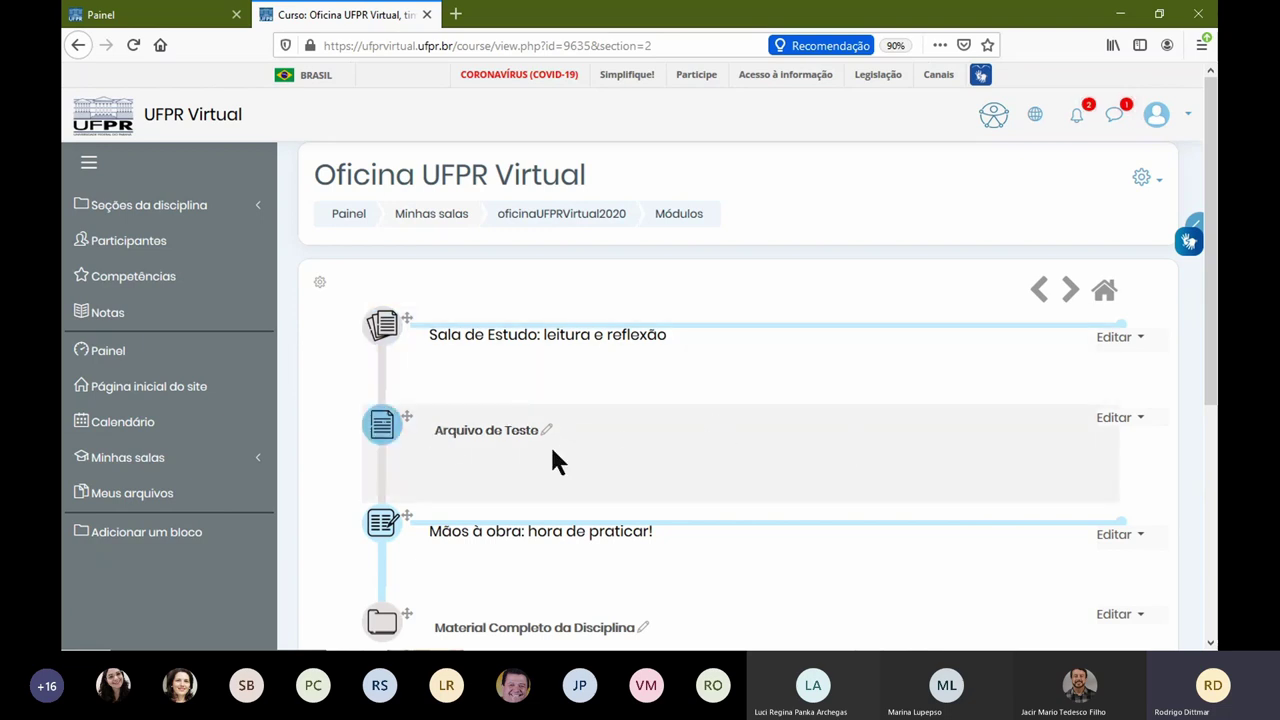
Step: Add a new URL resource from the activity and resource chooser
scroll(551, 445, down, 3)
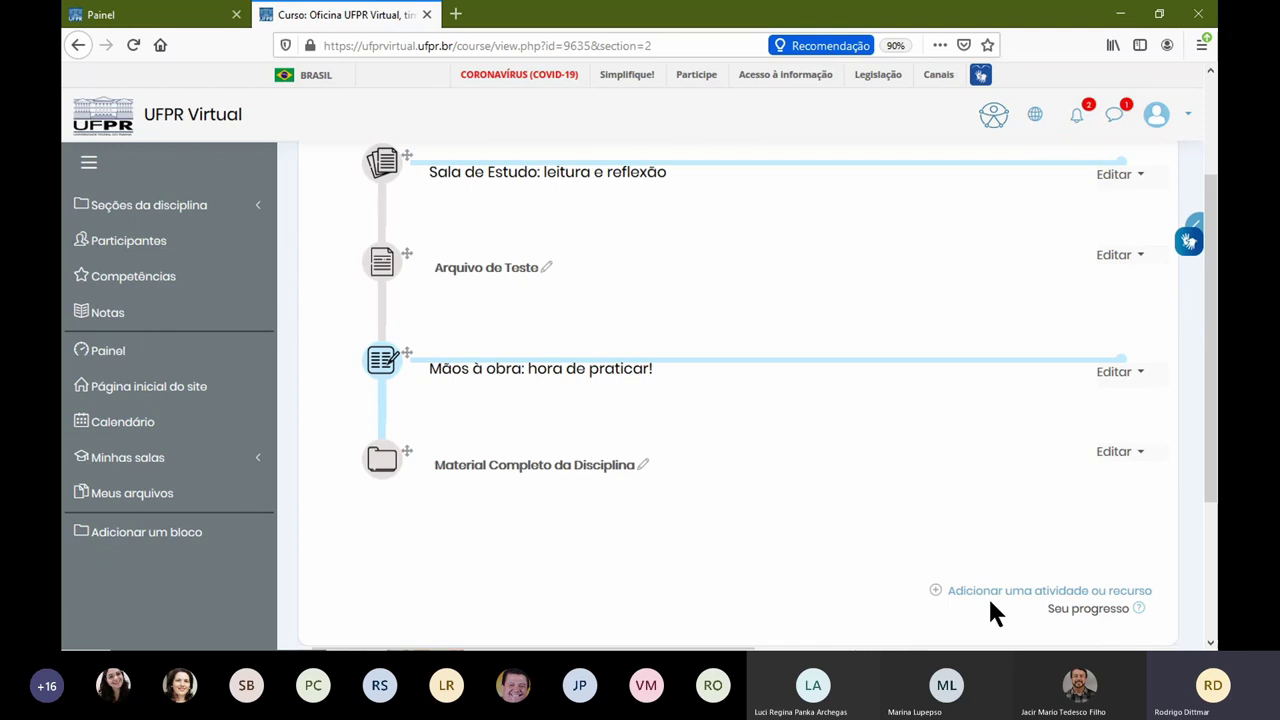
click(1013, 592)
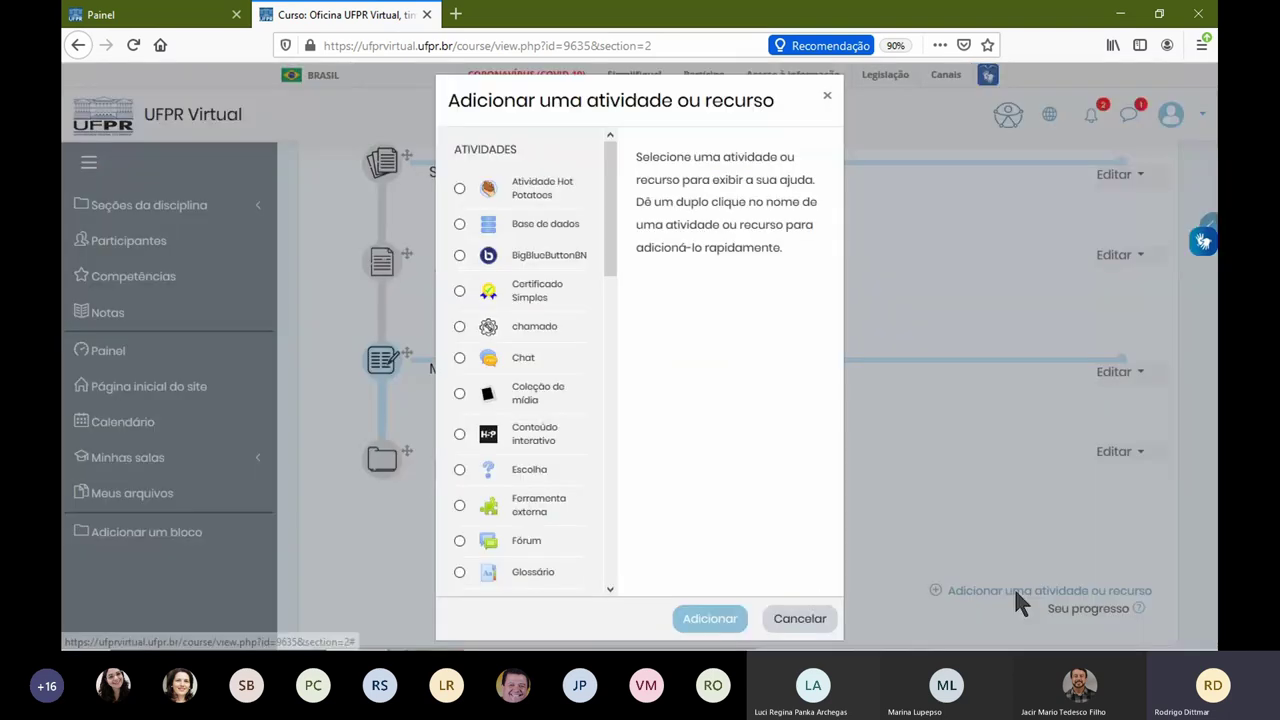
scroll(569, 410, down, 5)
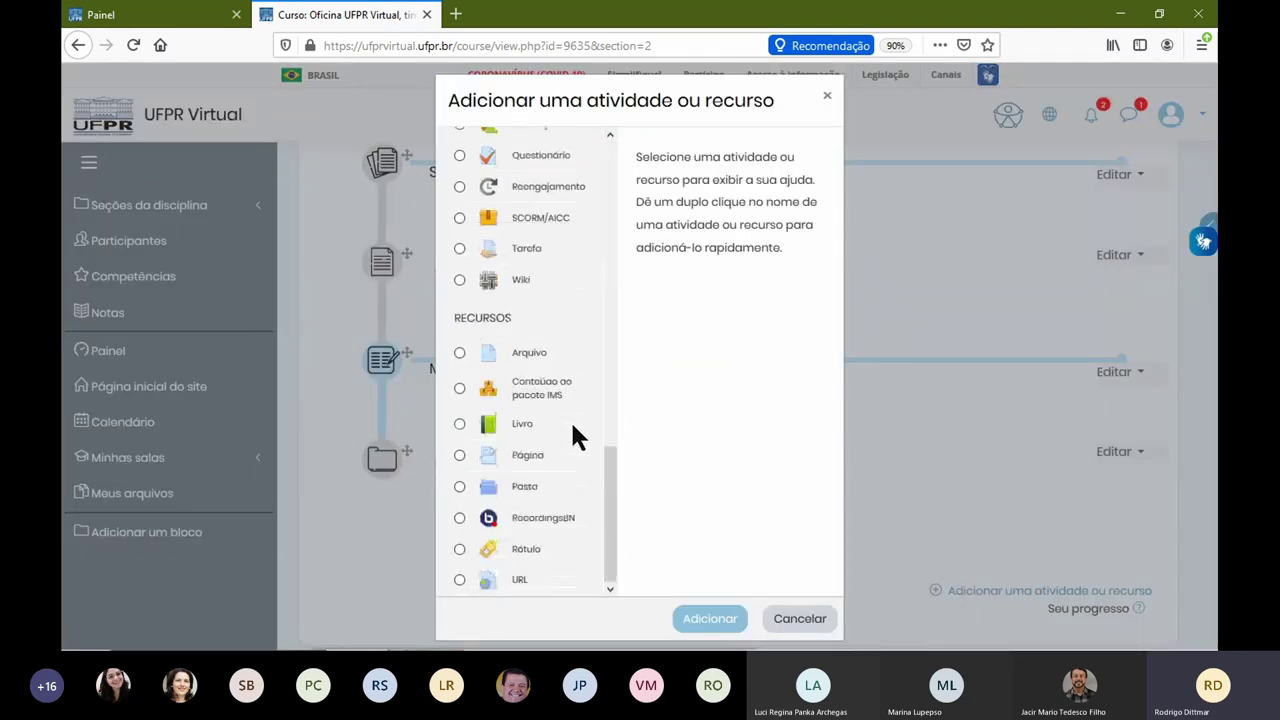
click(519, 580)
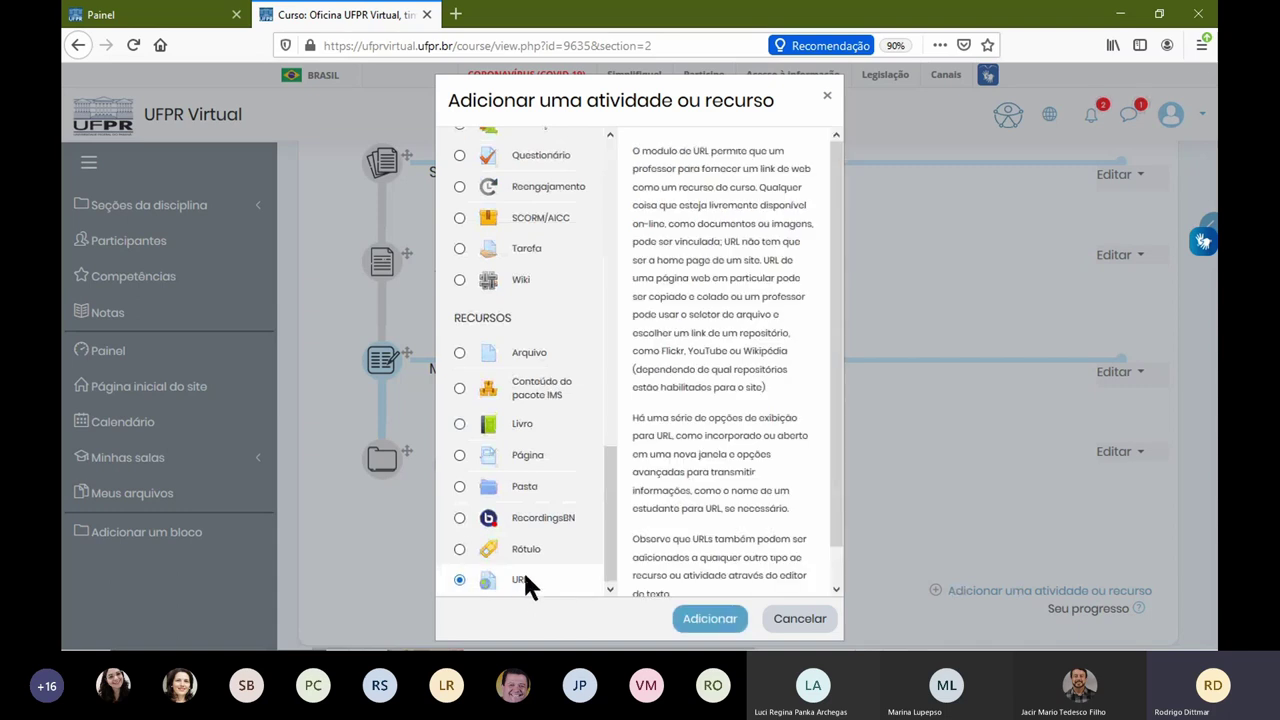
click(714, 622)
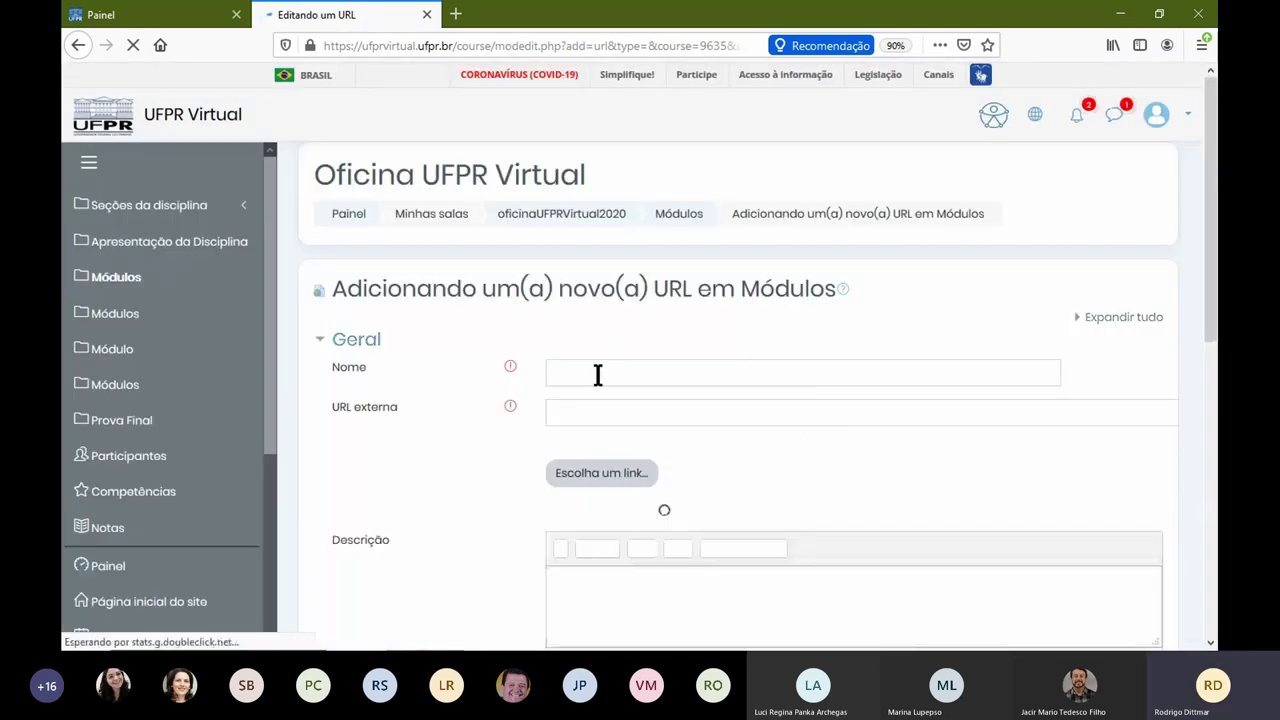
click(615, 372)
text(UFP)
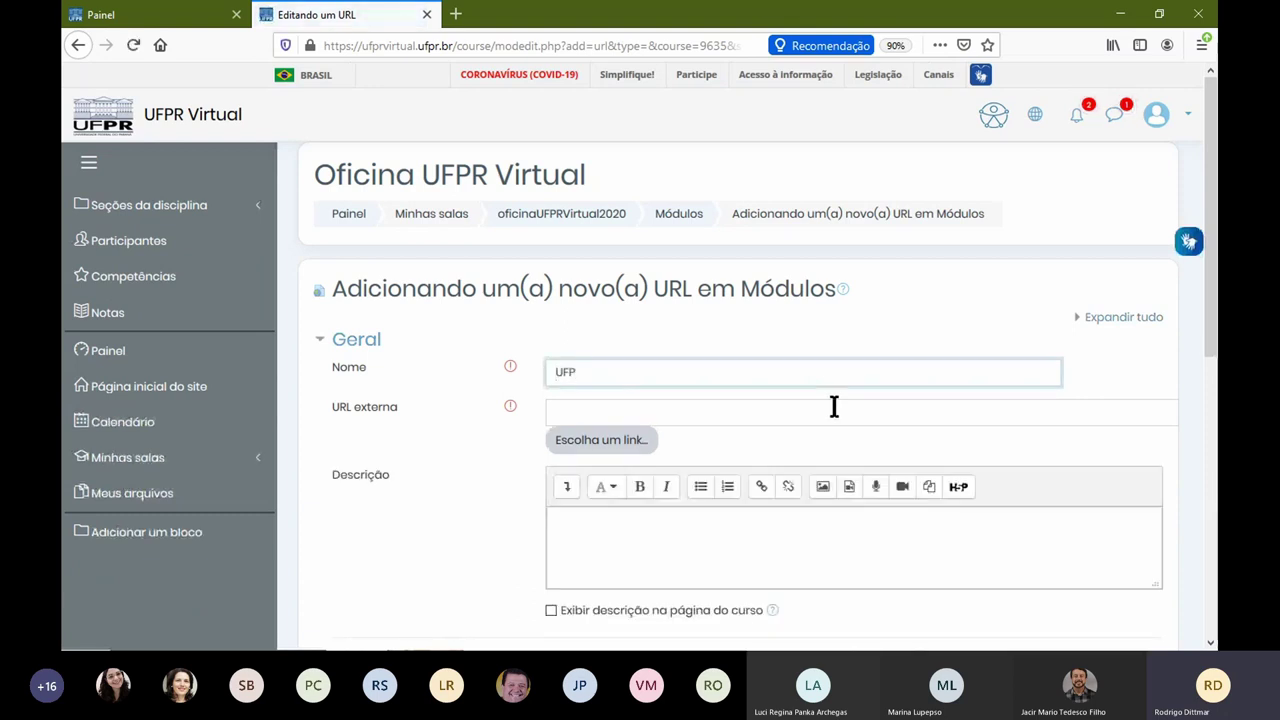
text(Site oficial UFPR)
click(834, 406)
text(www.ufpr.br)
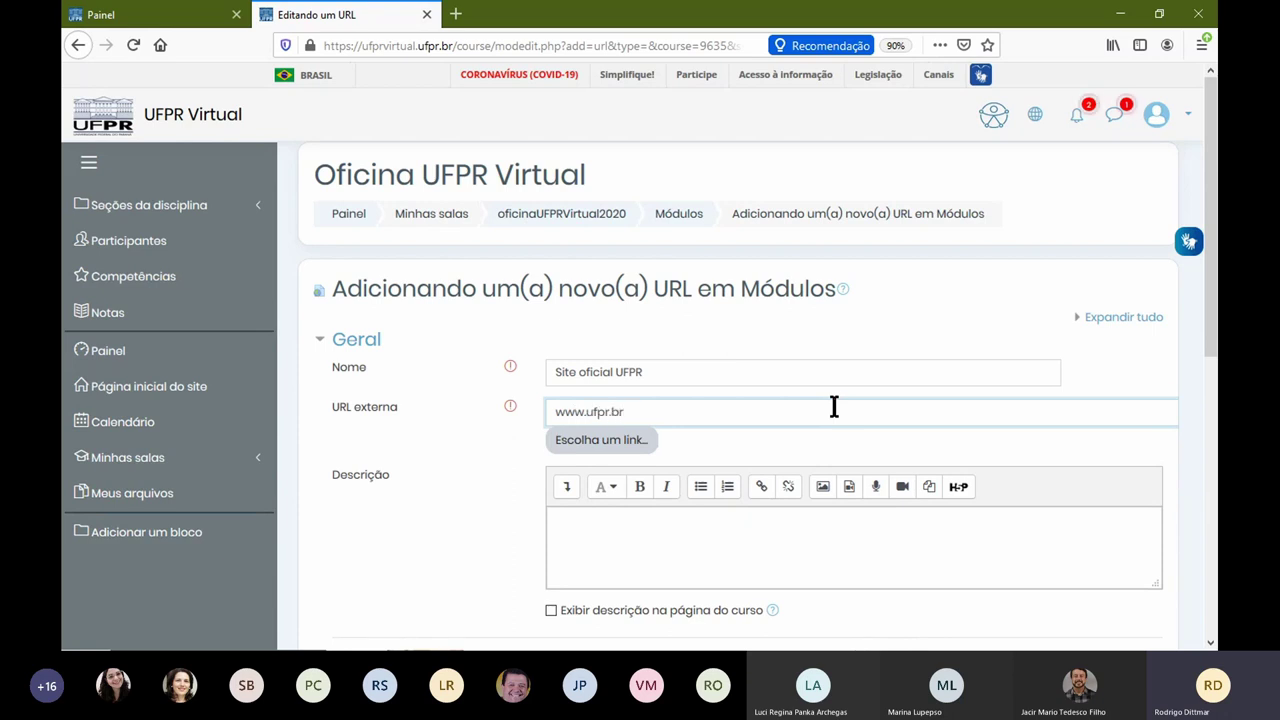
key(Tab)
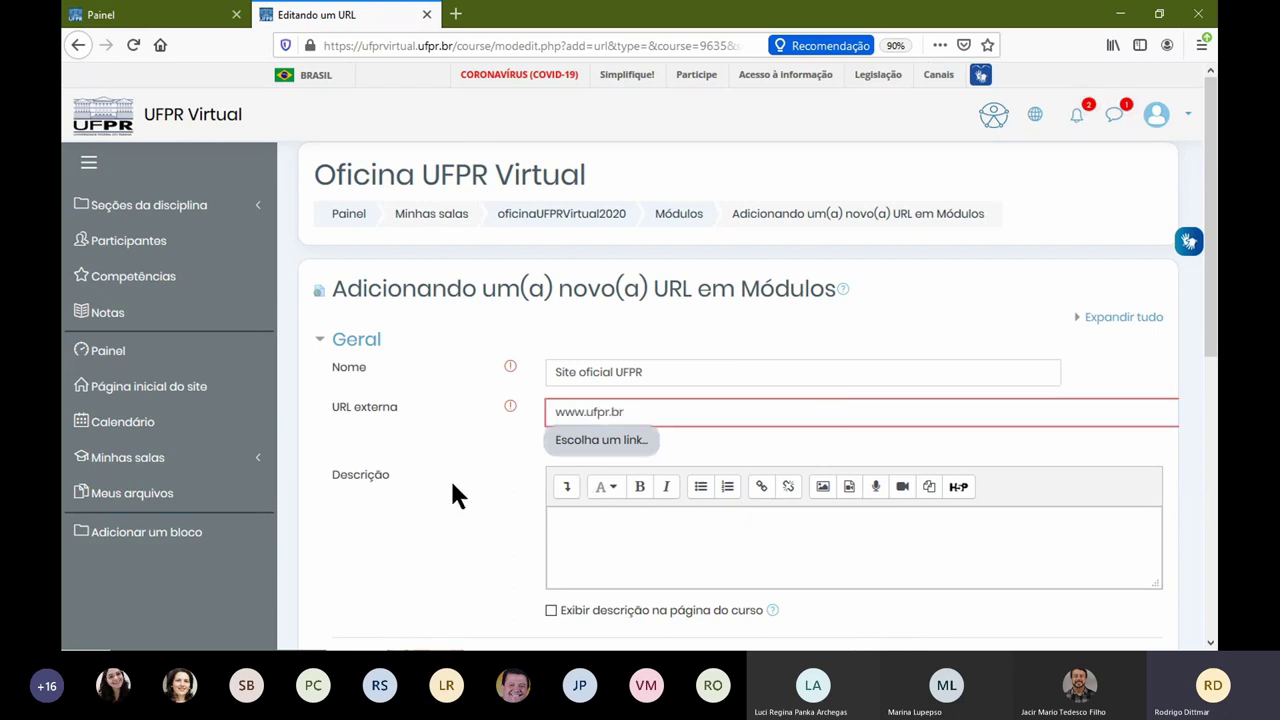
click(557, 523)
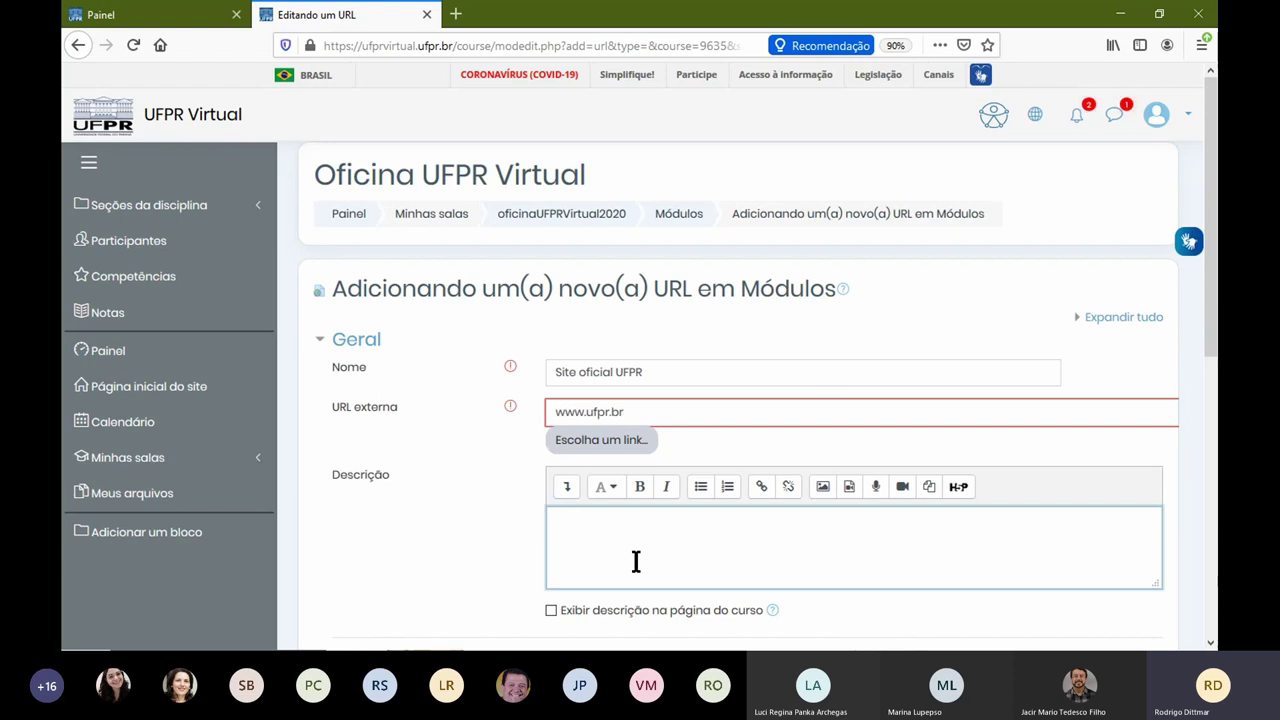
text(UFPR)
scroll(443, 537, down, 6)
click(762, 396)
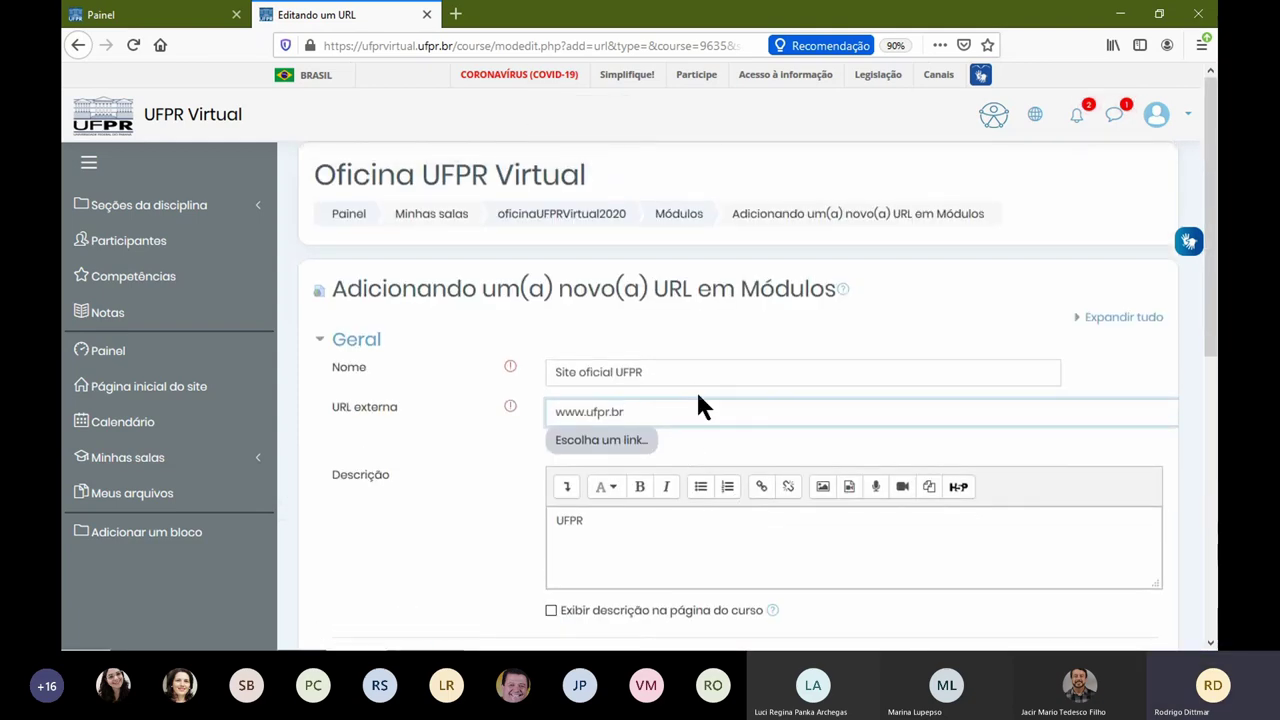
Step: Prefix the external URL with http:\\ and try saving again
text(http:\\)
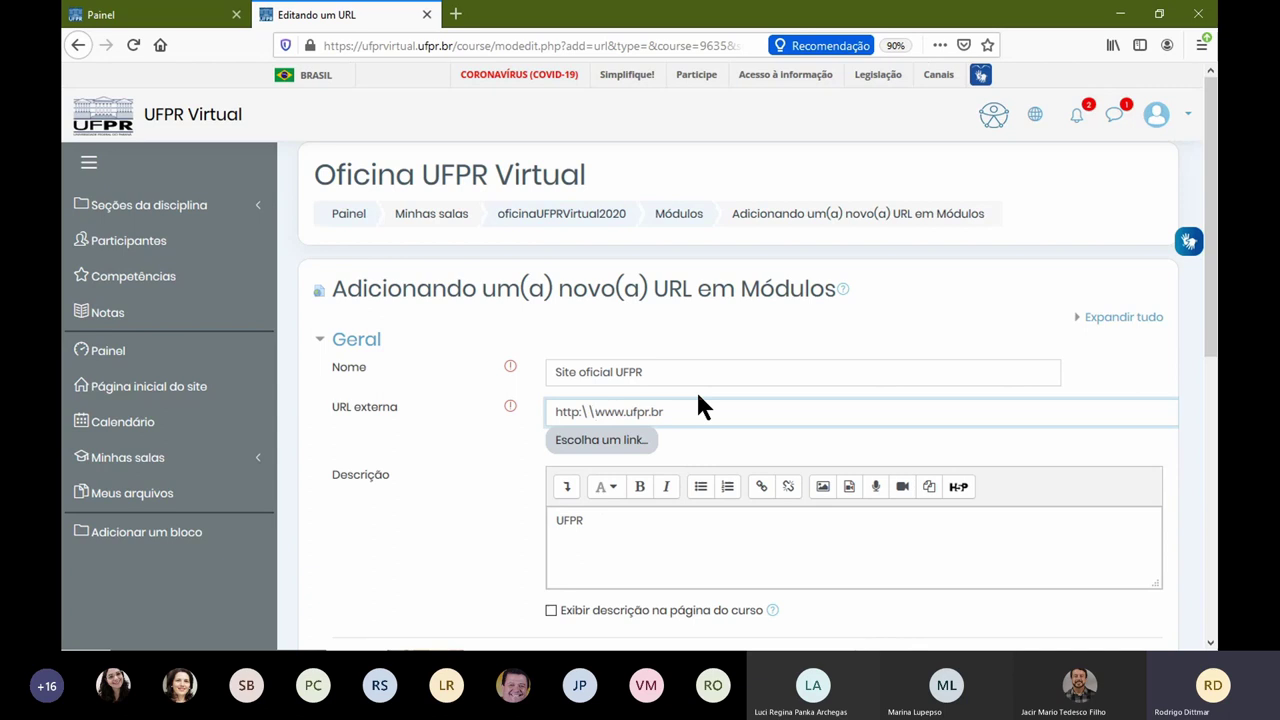
scroll(500, 506, down, 4)
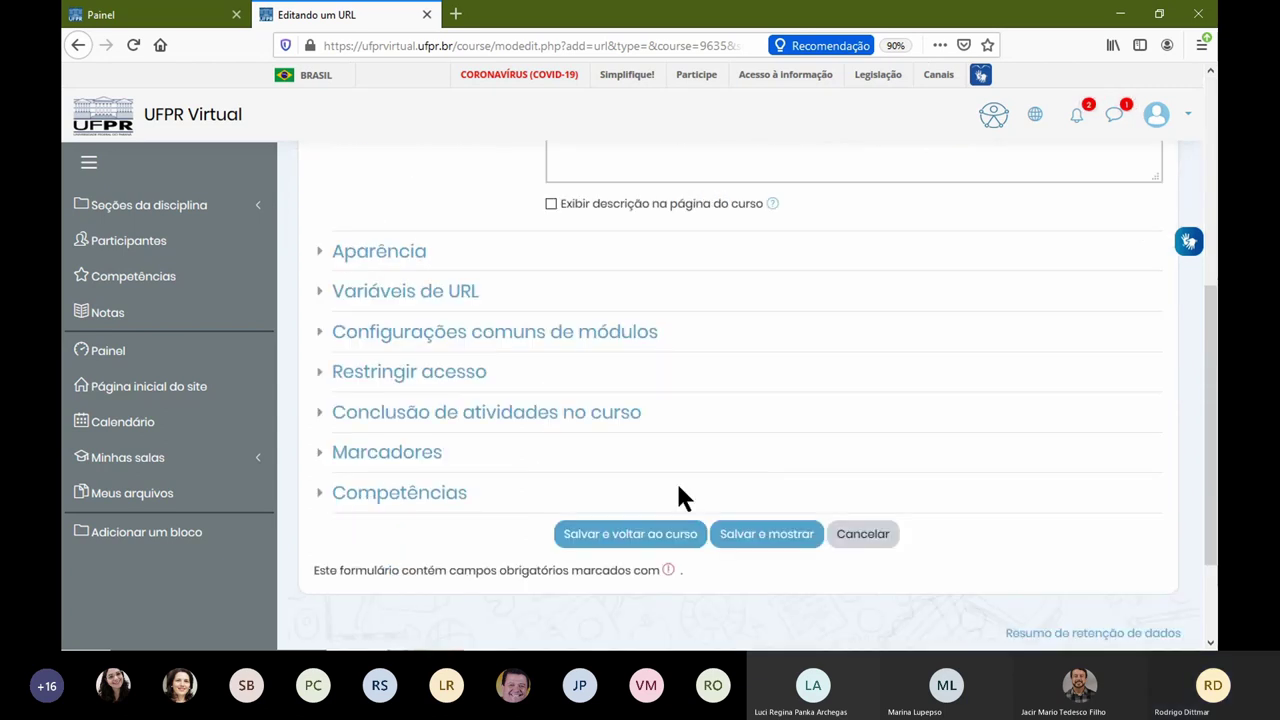
click(766, 451)
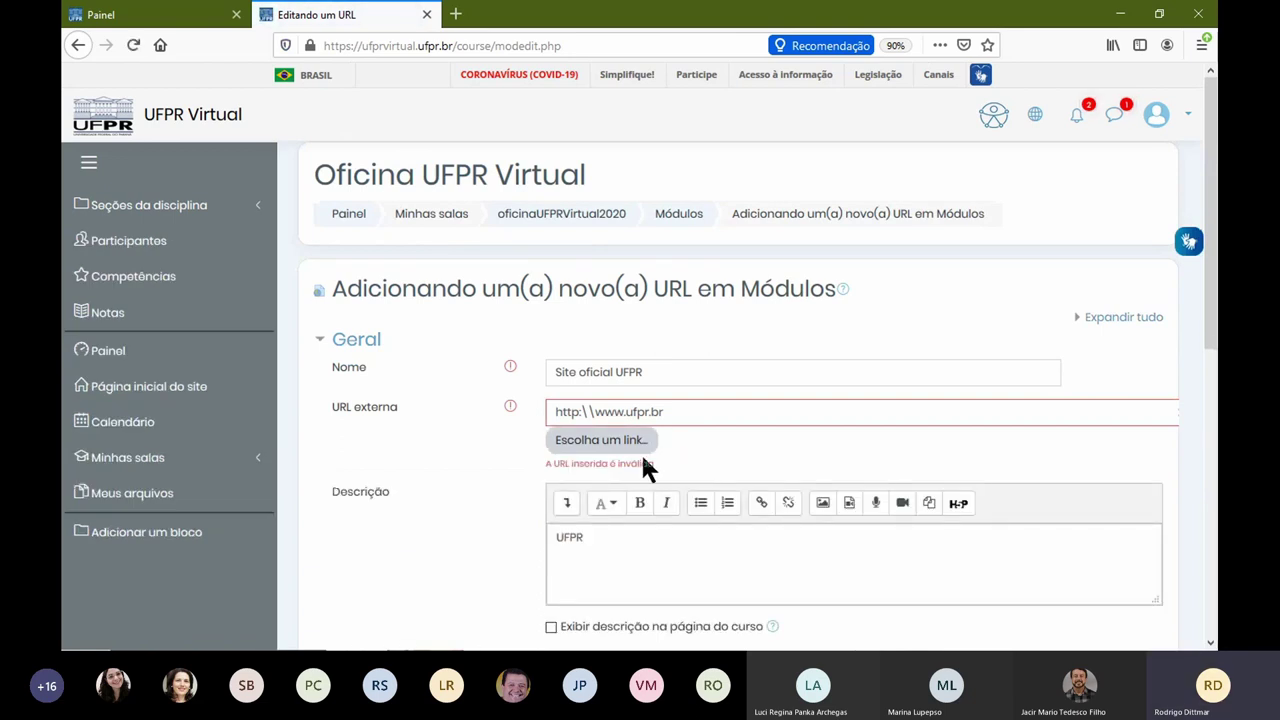
click(597, 413)
key(shift+Left)
key(shift+Left)
text(//)
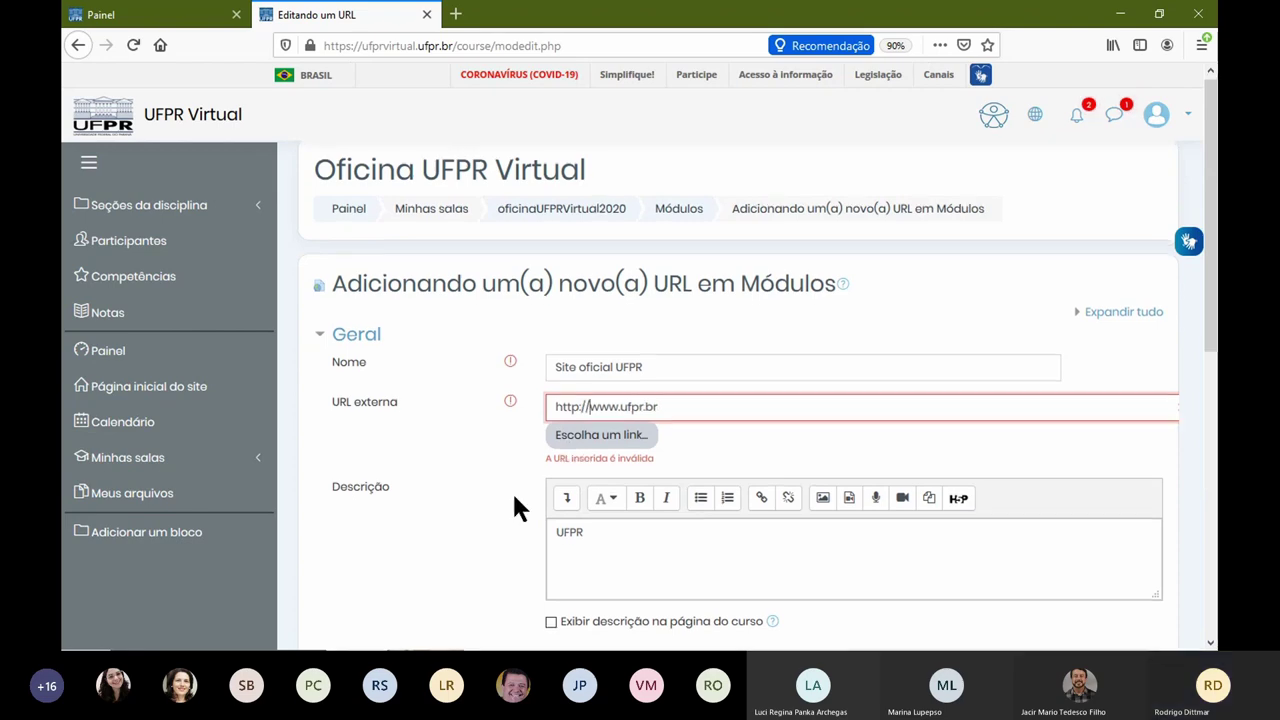
scroll(600, 500, down, 10)
click(740, 381)
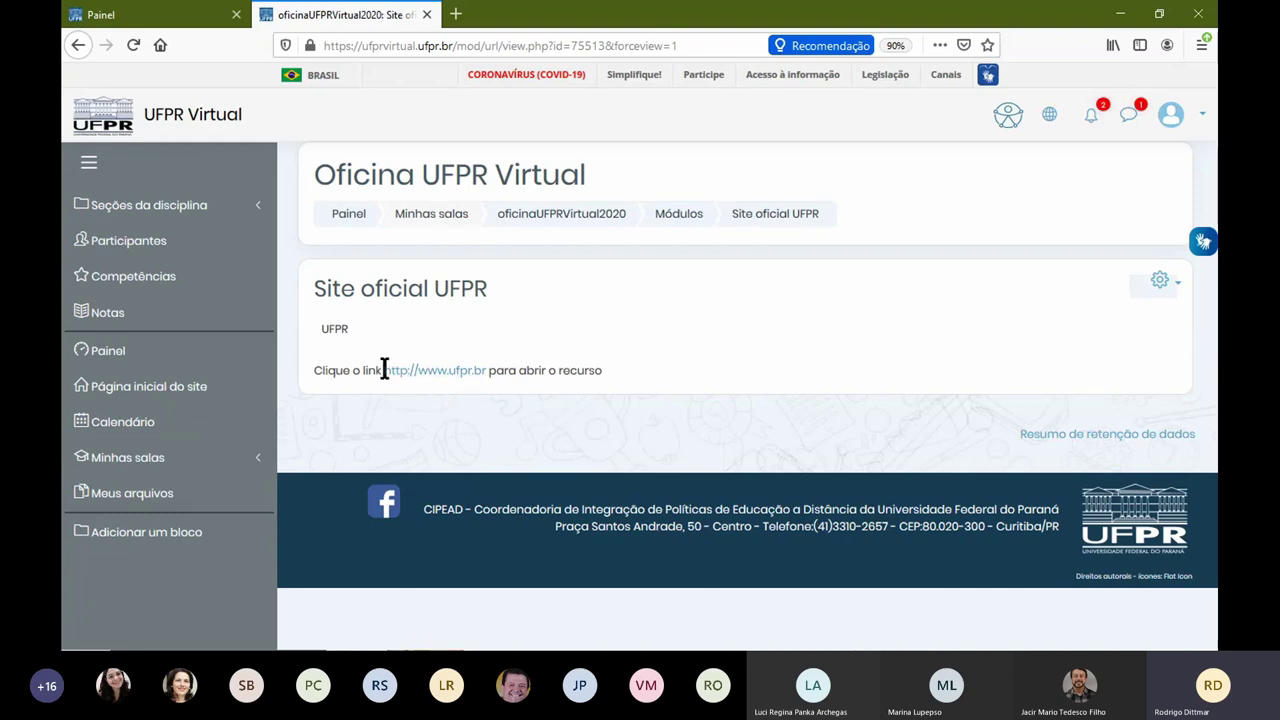
Step: Test the ufpr.br link, go back twice, and resend the data to reload the add-URL form
click(466, 373)
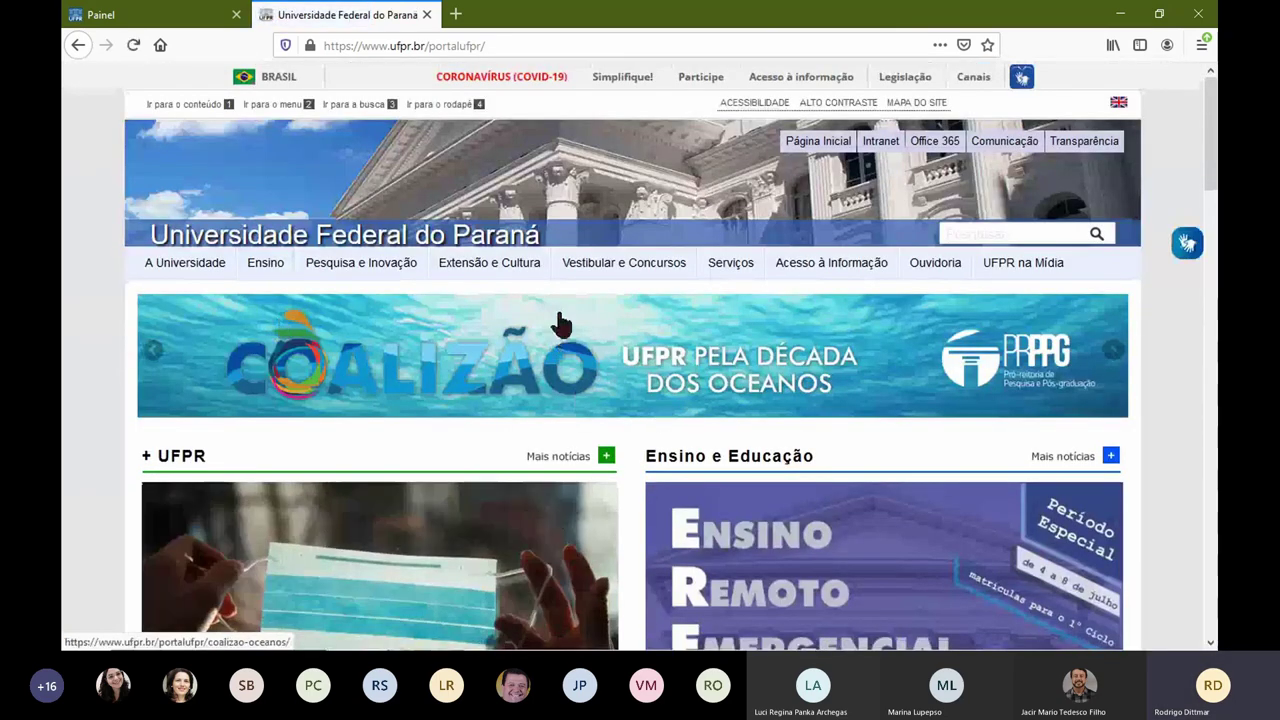
click(80, 44)
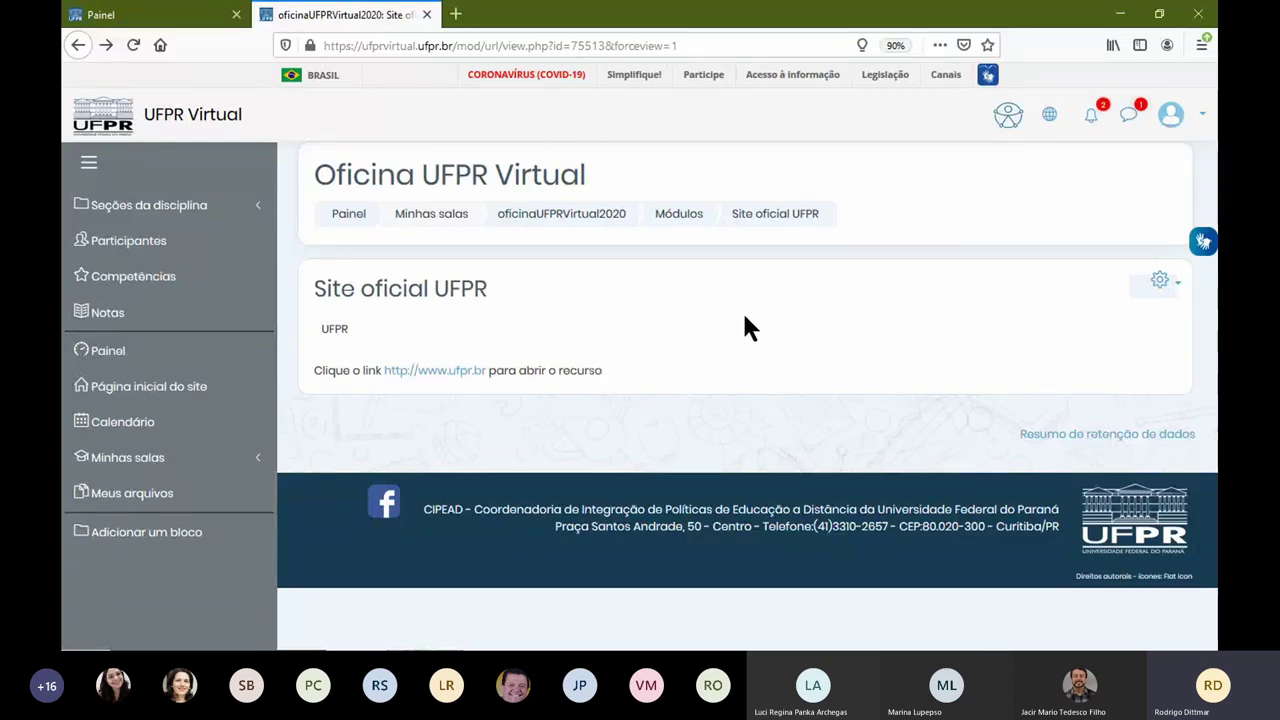
click(84, 52)
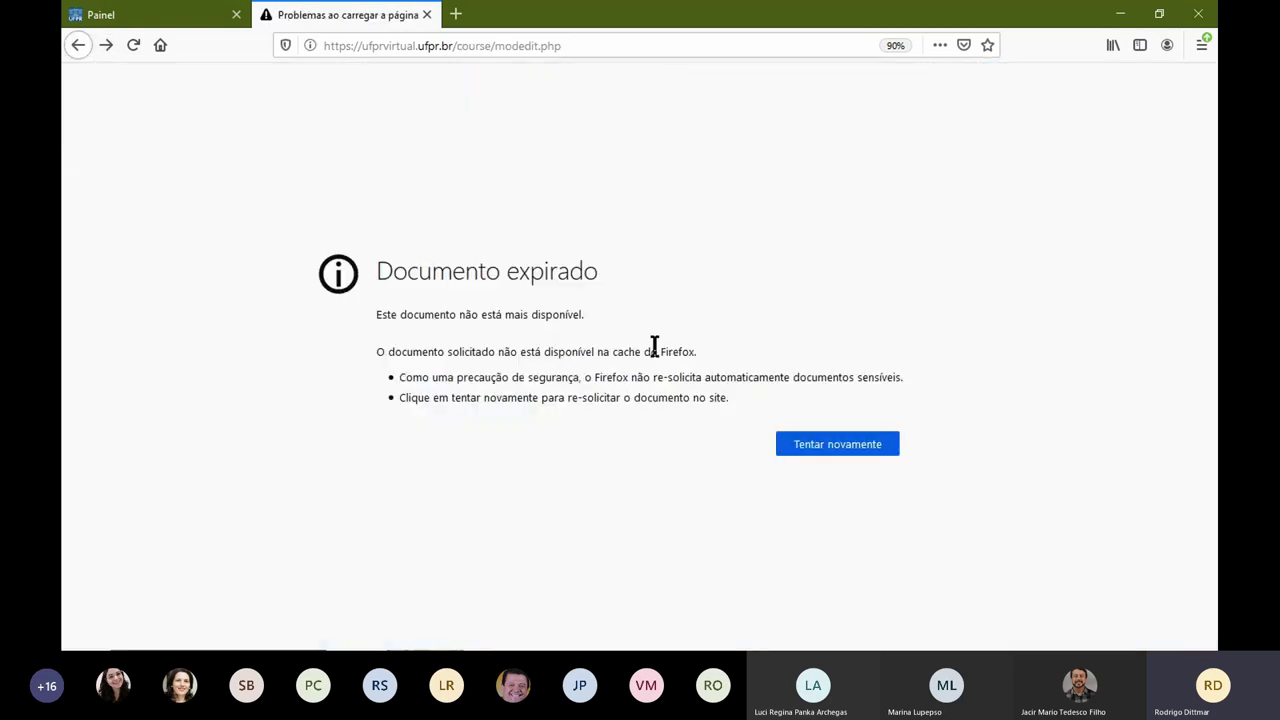
click(822, 445)
click(860, 313)
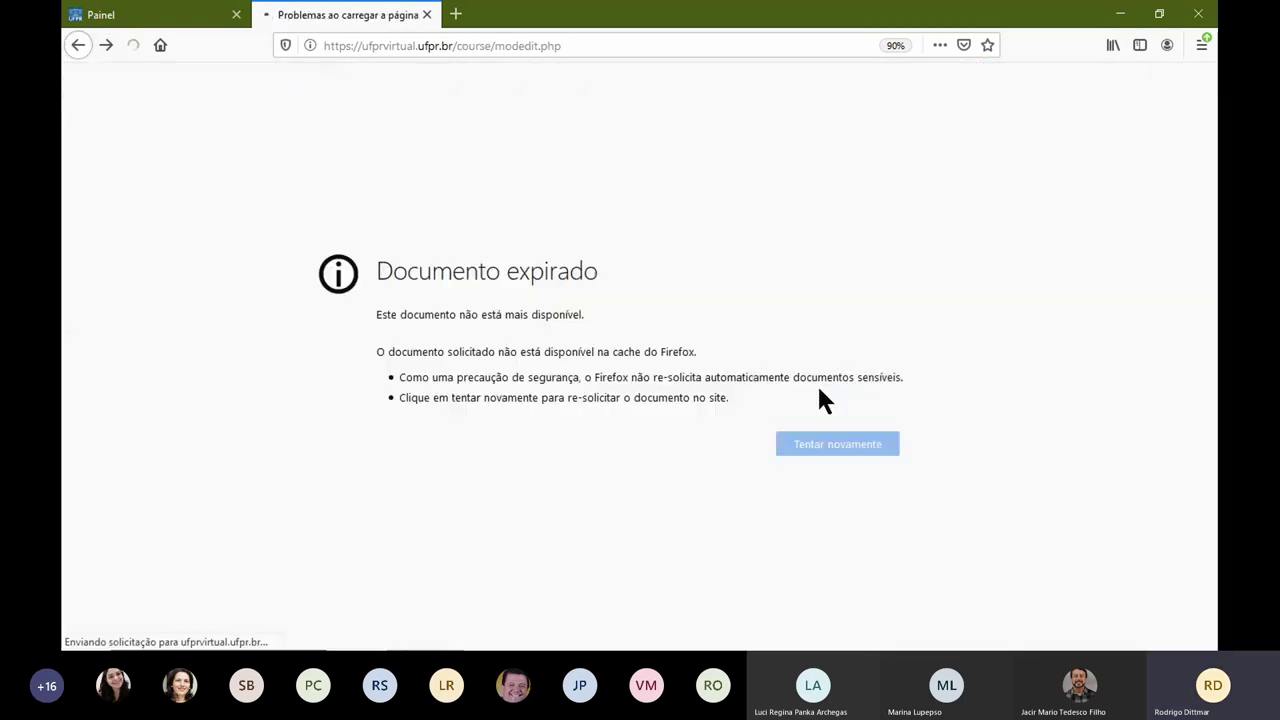
scroll(592, 343, up, 5)
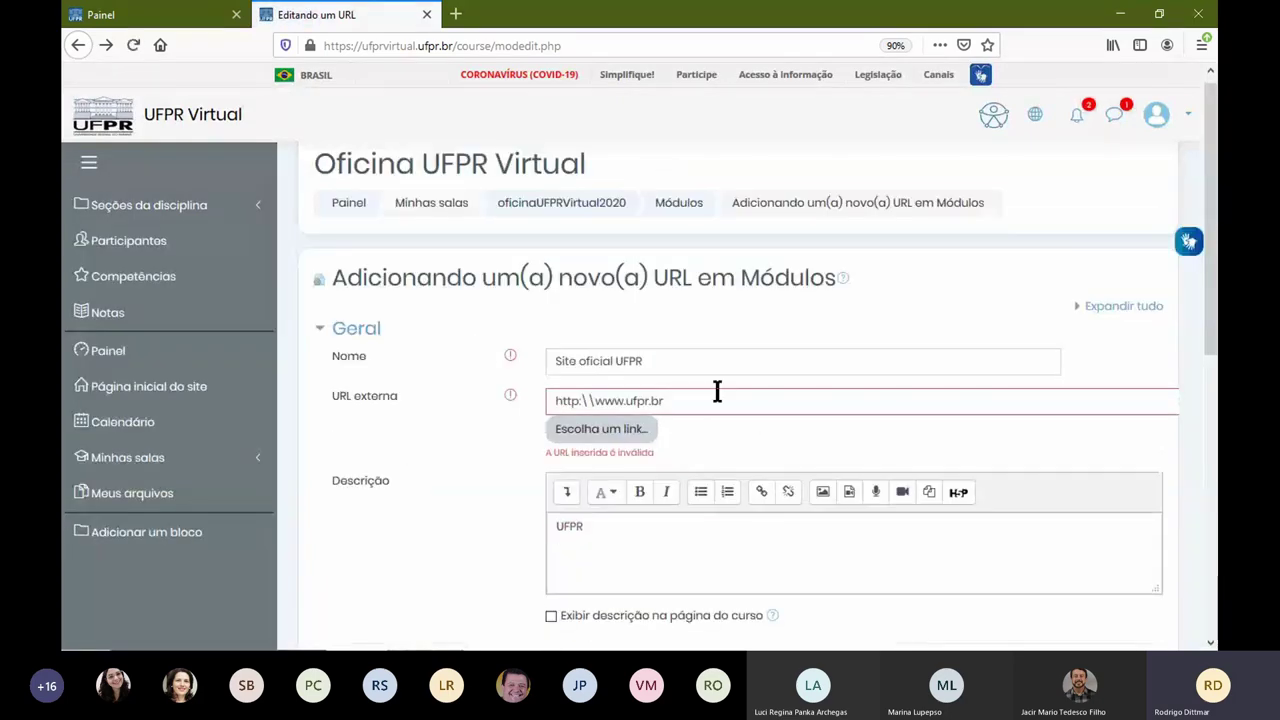
click(457, 13)
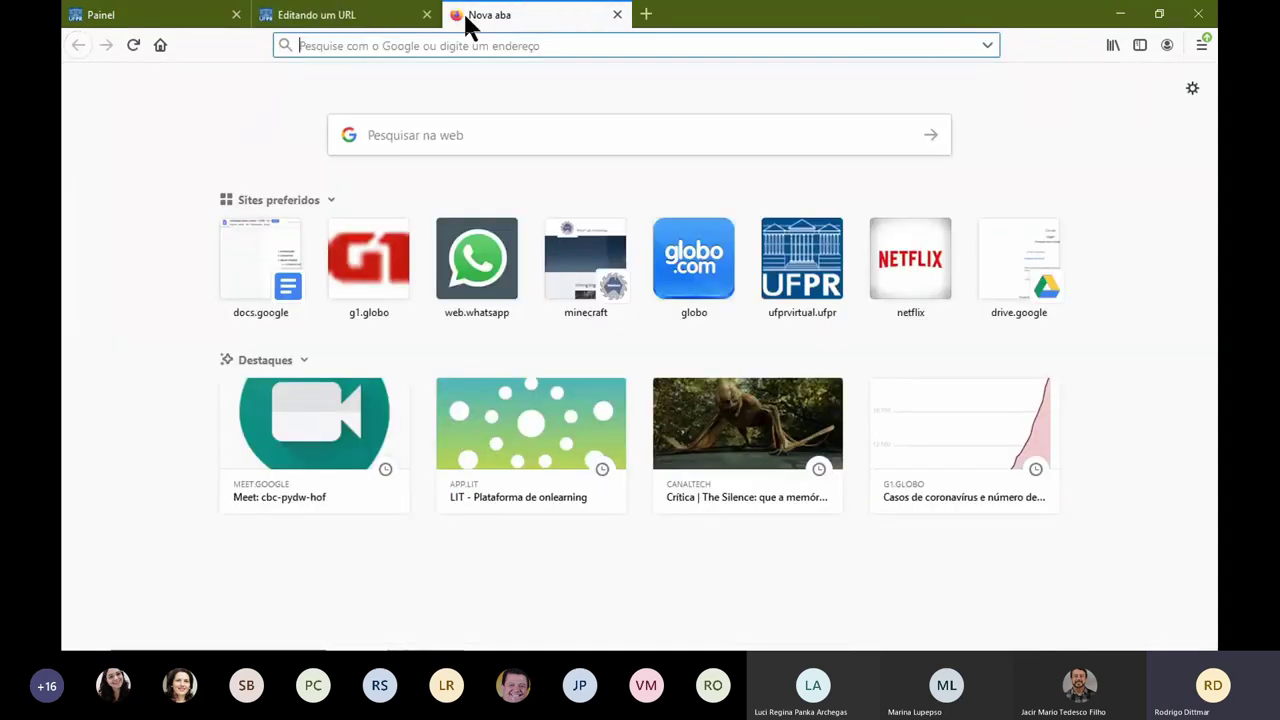
text(www.)
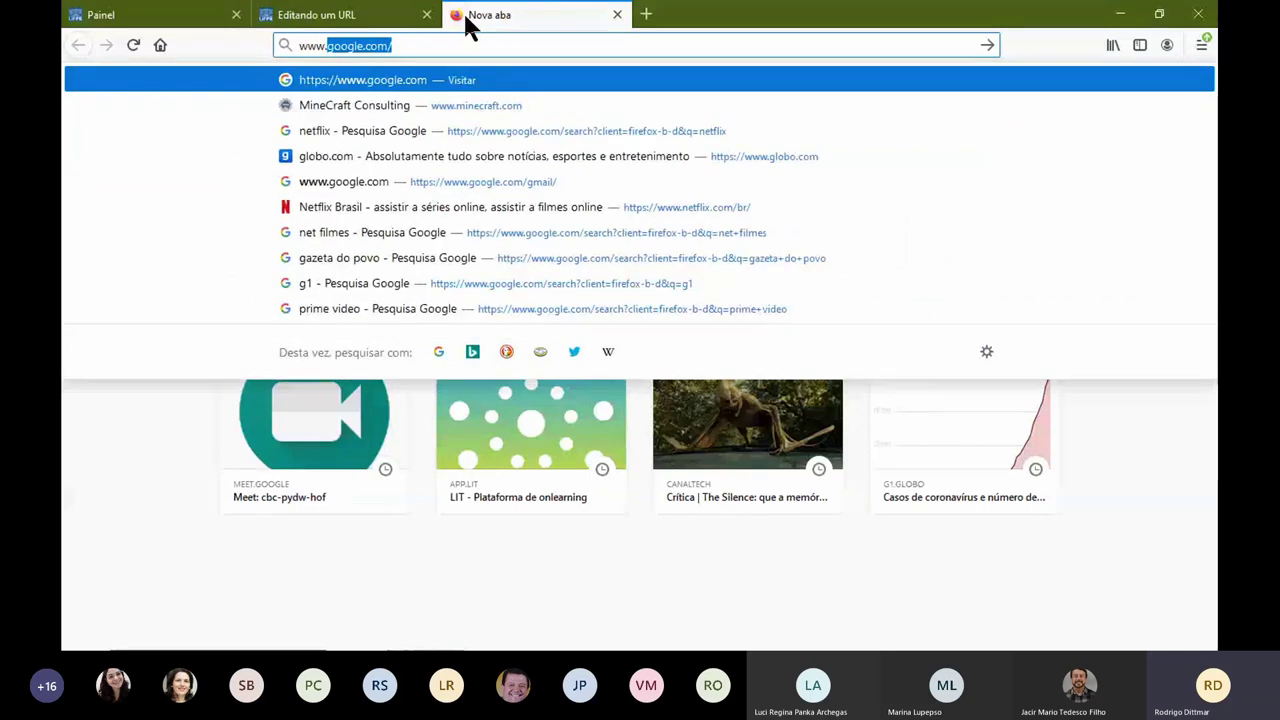
key(Return)
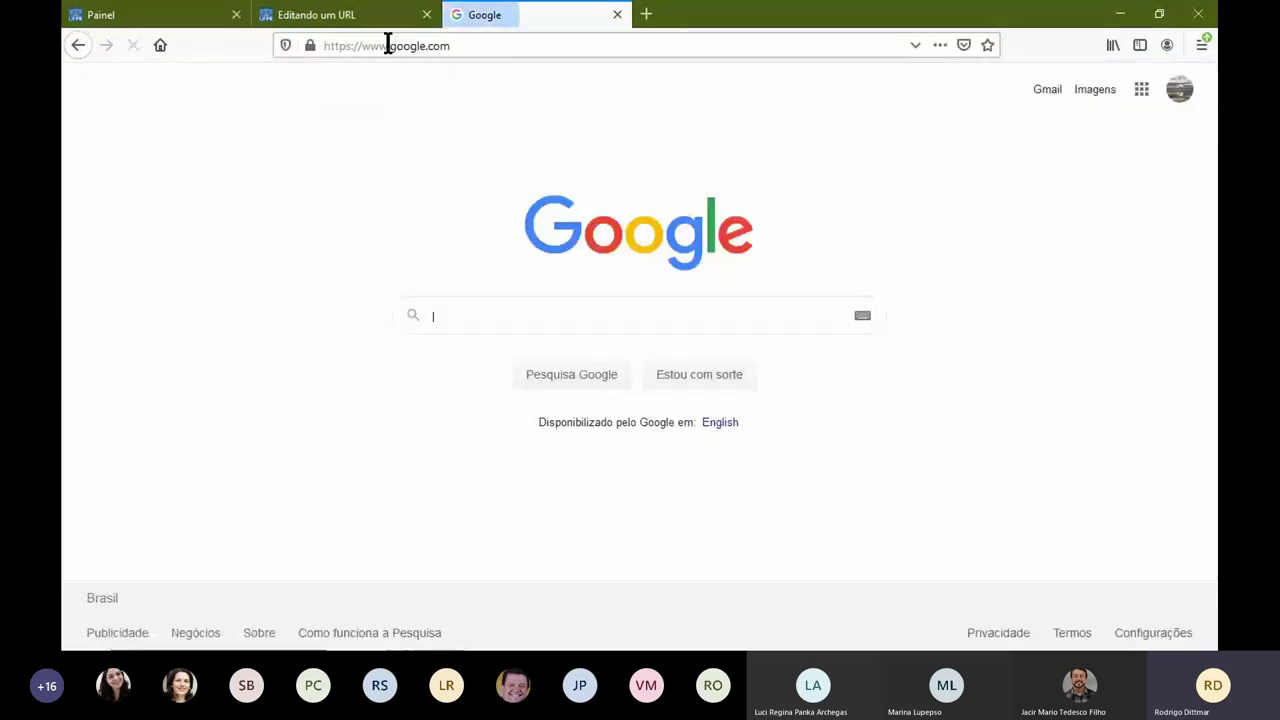
click(468, 46)
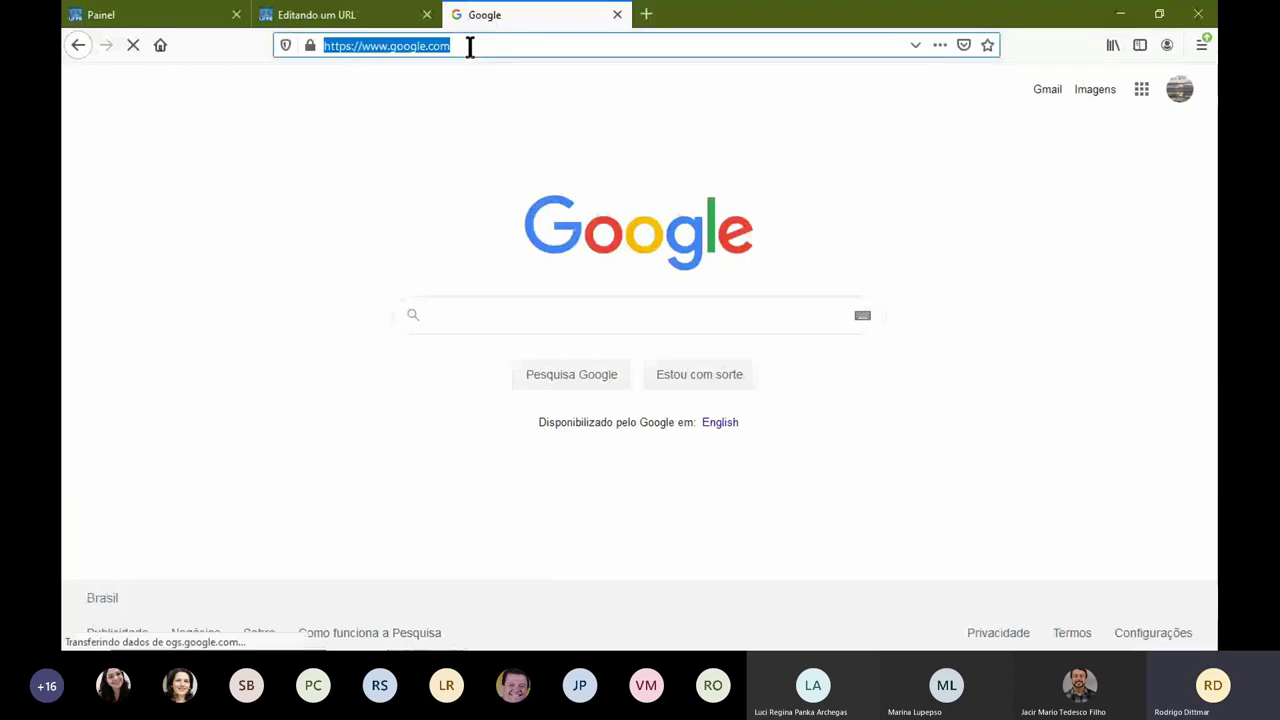
right_click(415, 47)
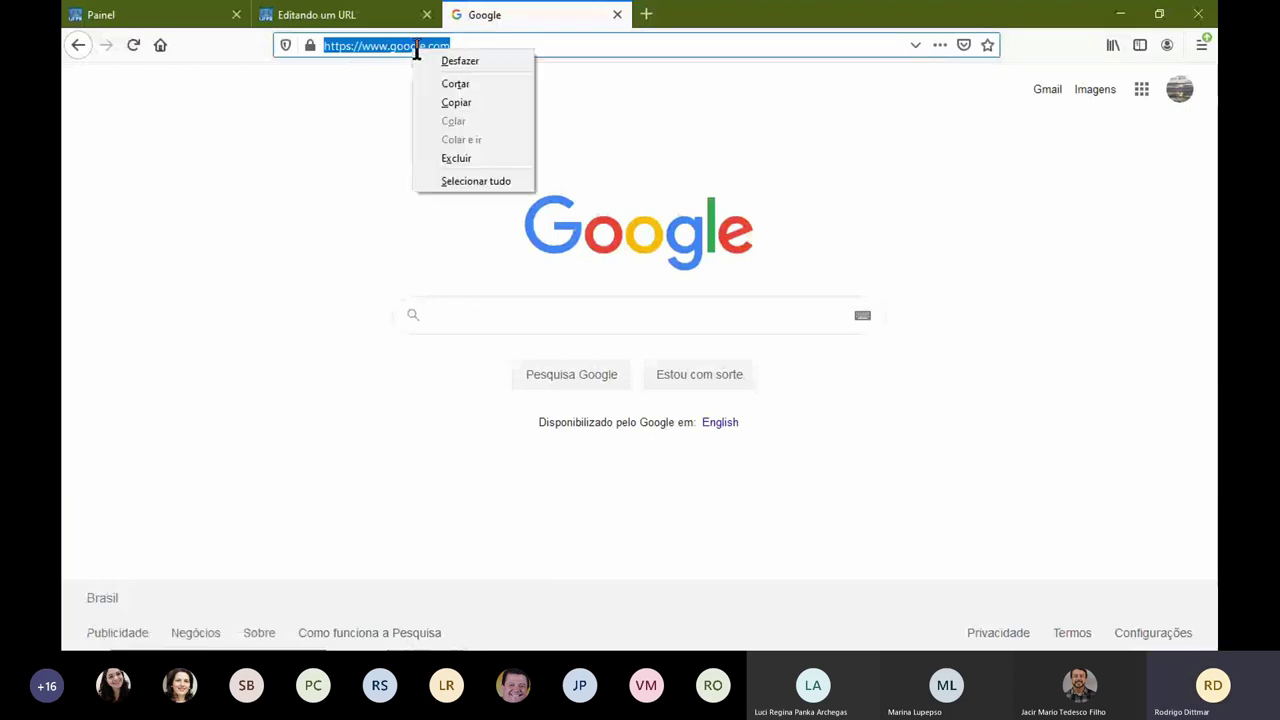
click(480, 100)
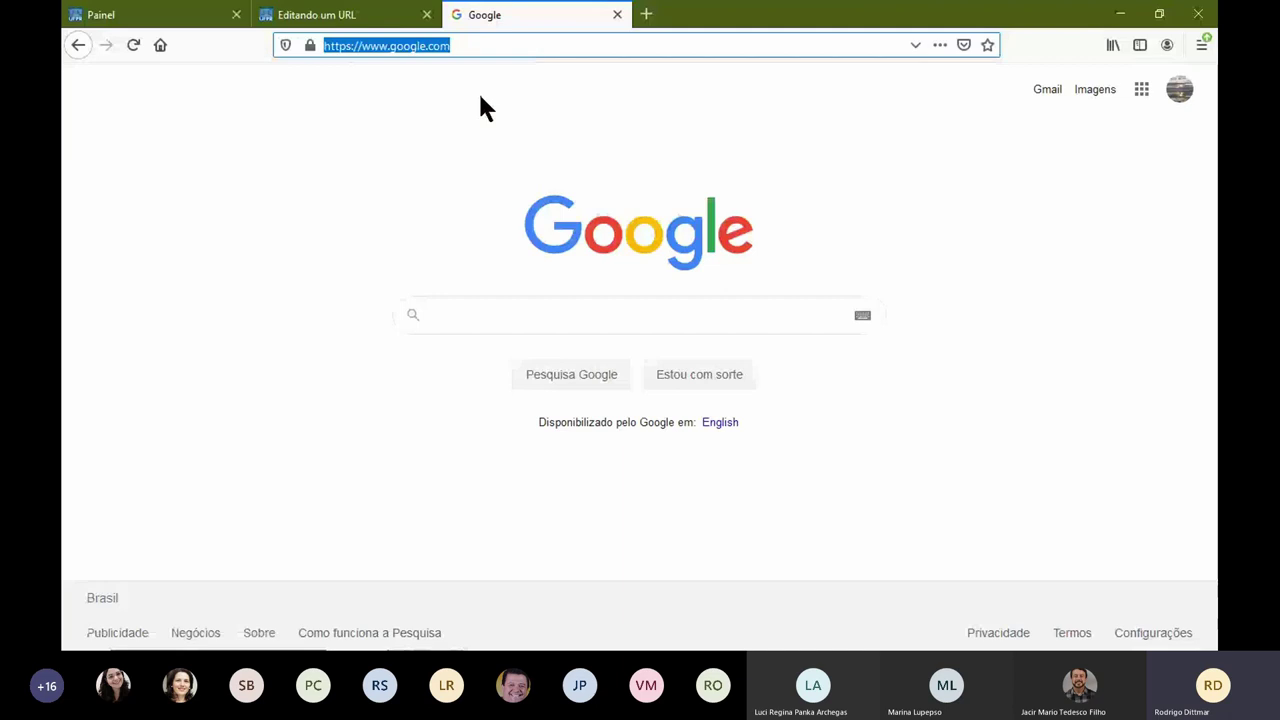
Step: Back in the URL form, delete the old external URL text
click(335, 20)
drag(686, 397, 520, 380)
key(BackSpace)
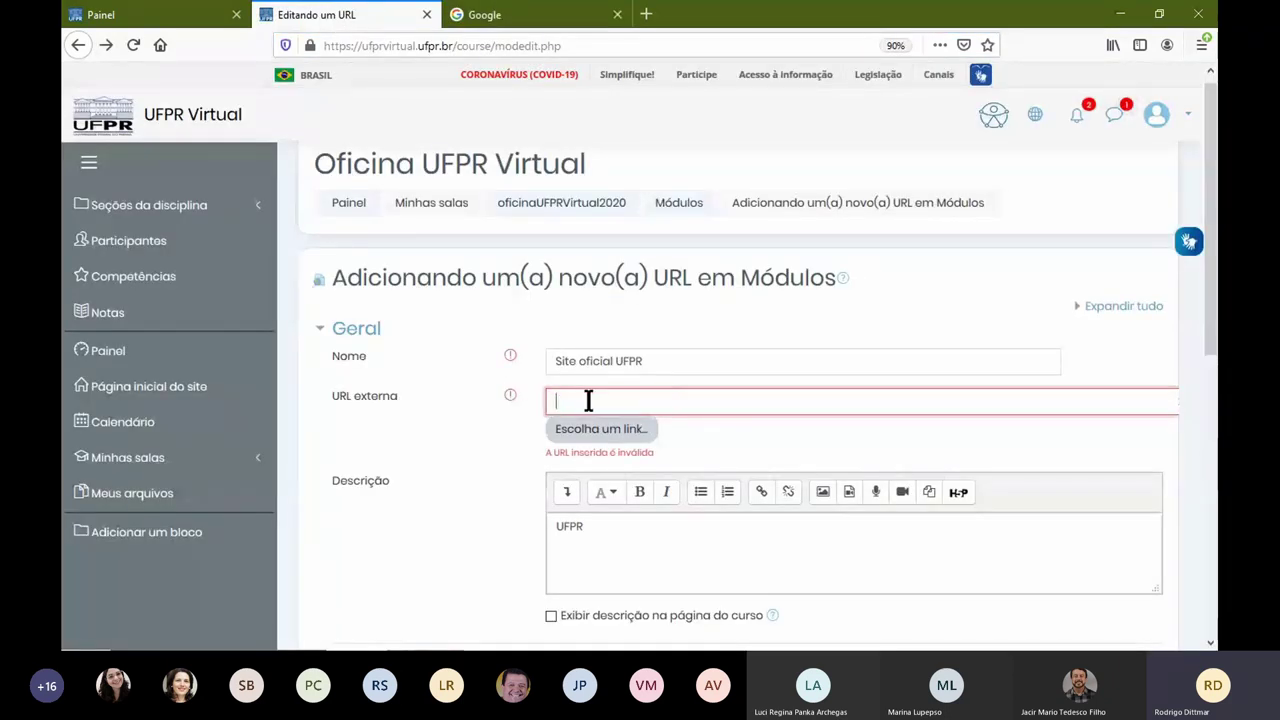
right_click(588, 400)
click(661, 465)
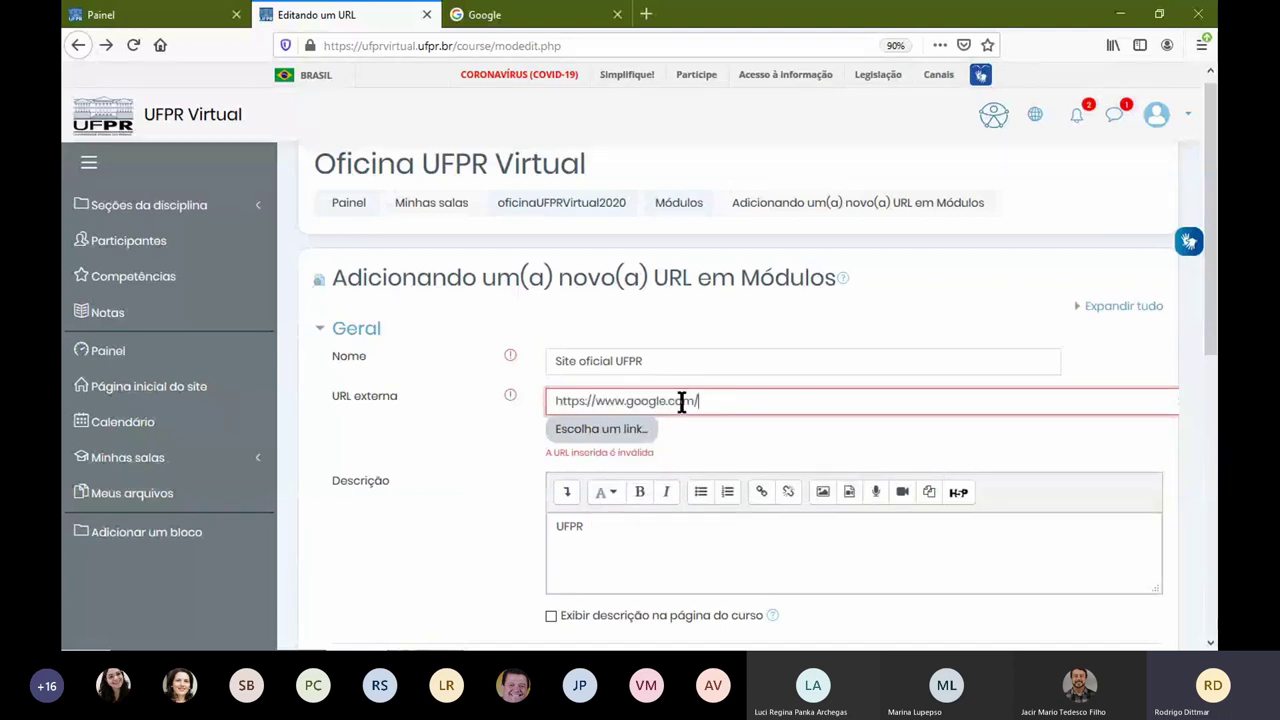
scroll(531, 523, down, 6)
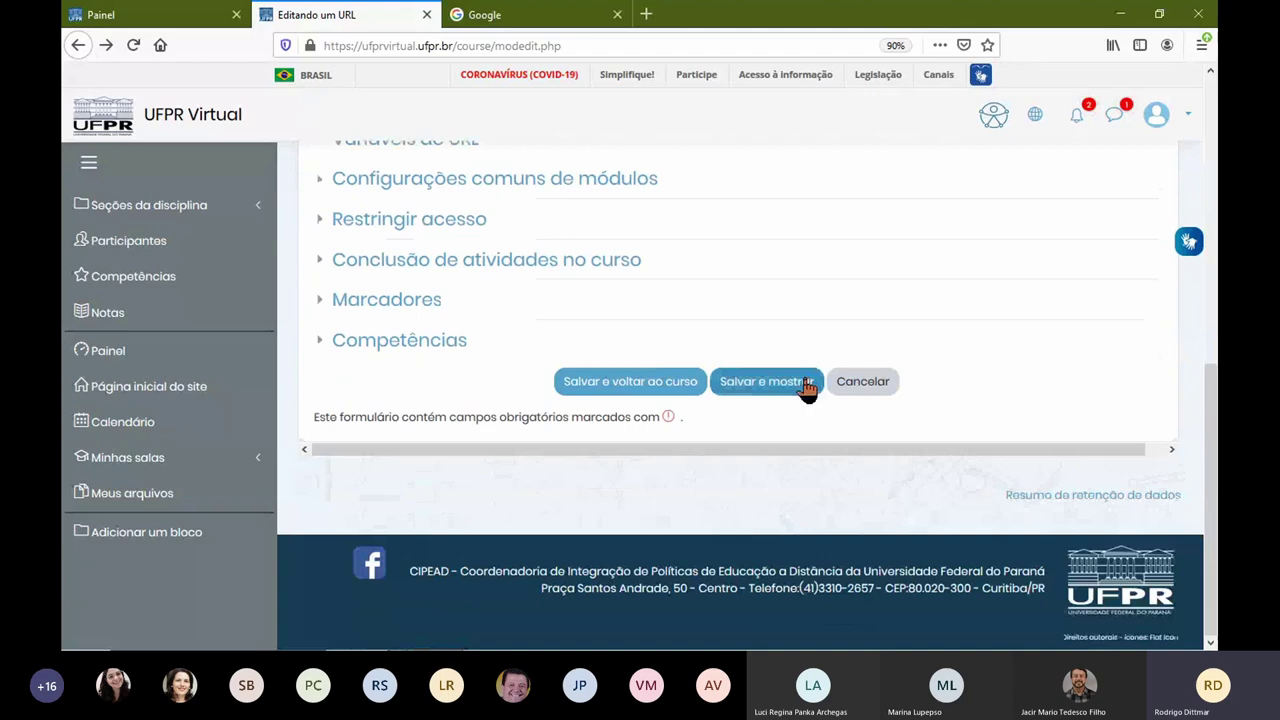
click(814, 388)
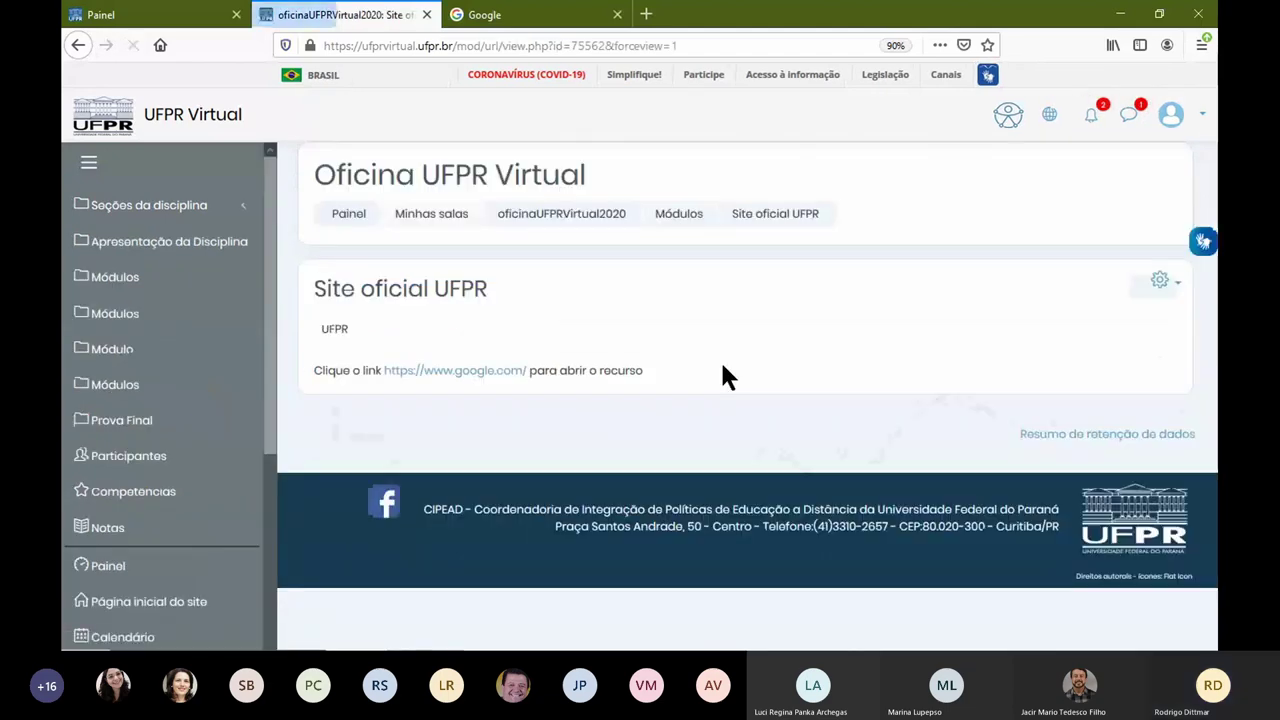
Step: Test the Google link, then return to the course's Módulos section
click(481, 372)
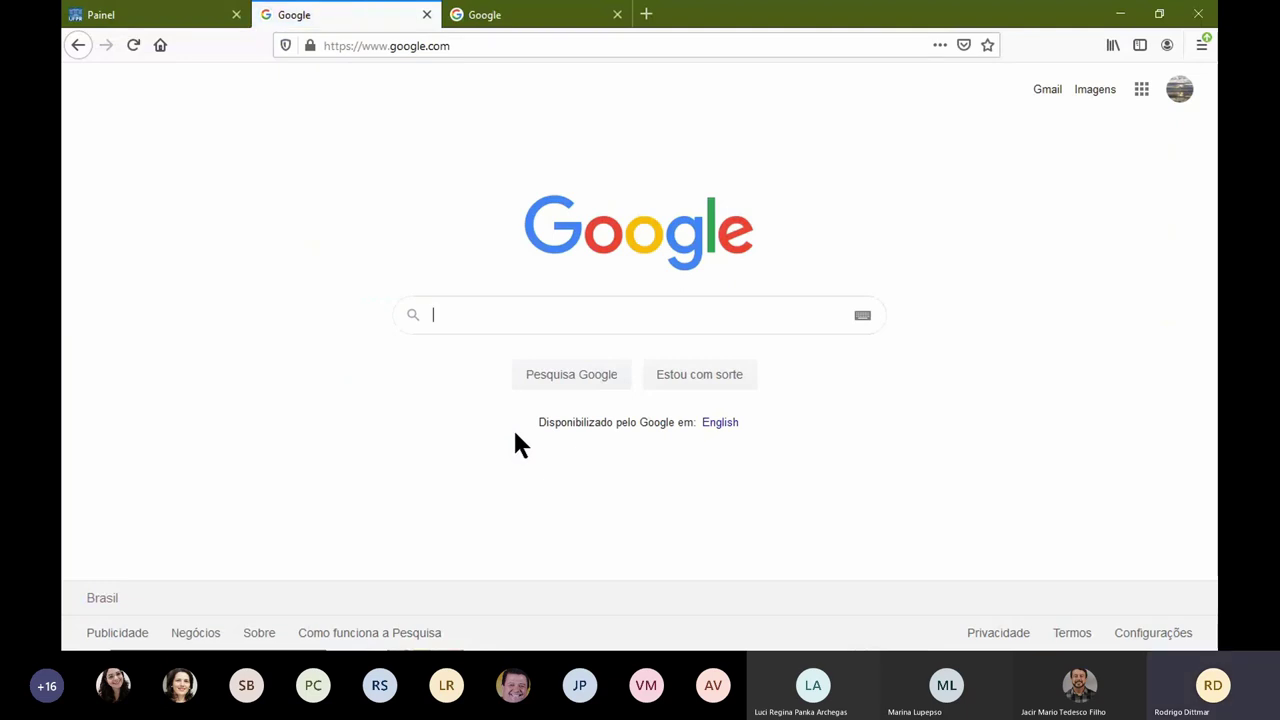
click(77, 45)
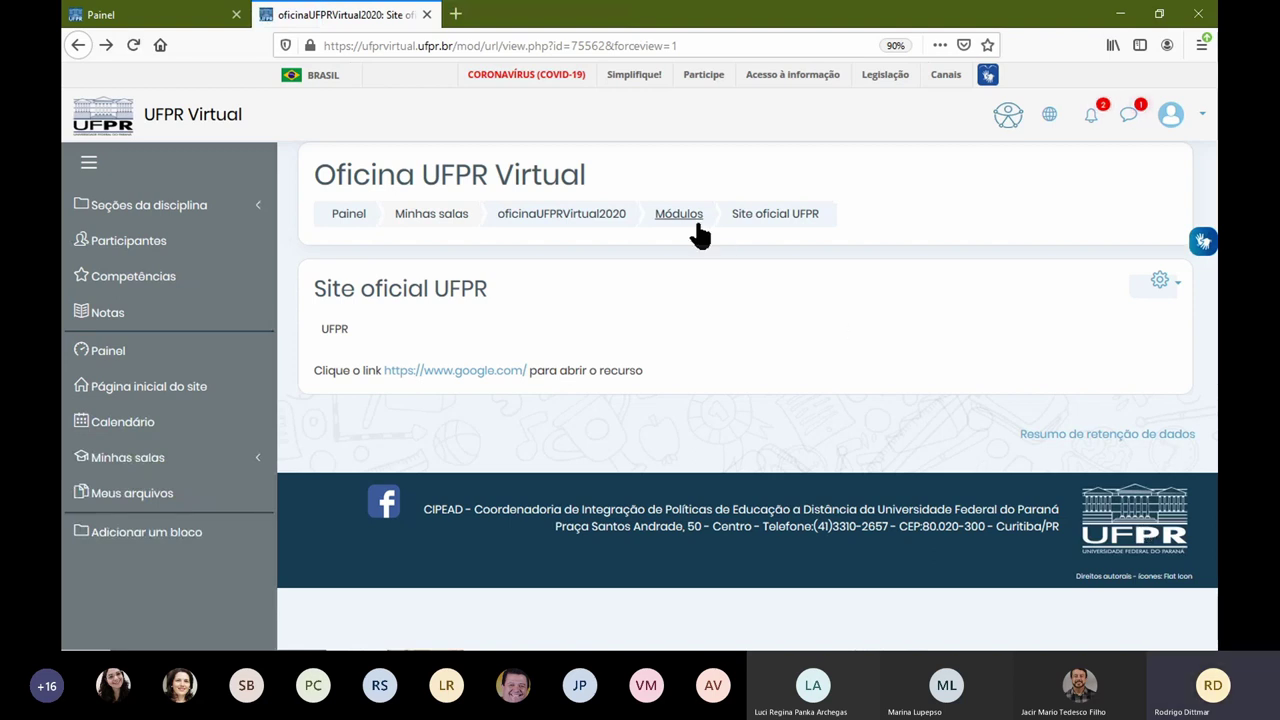
click(592, 226)
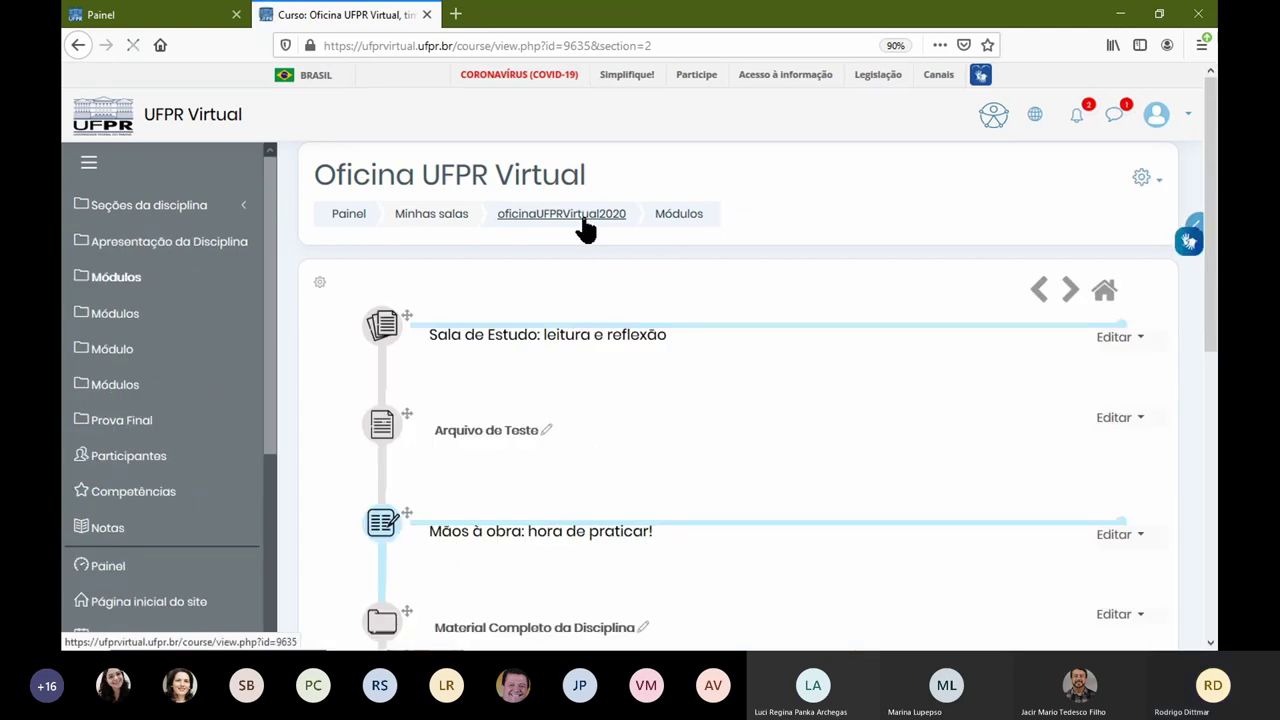
click(586, 216)
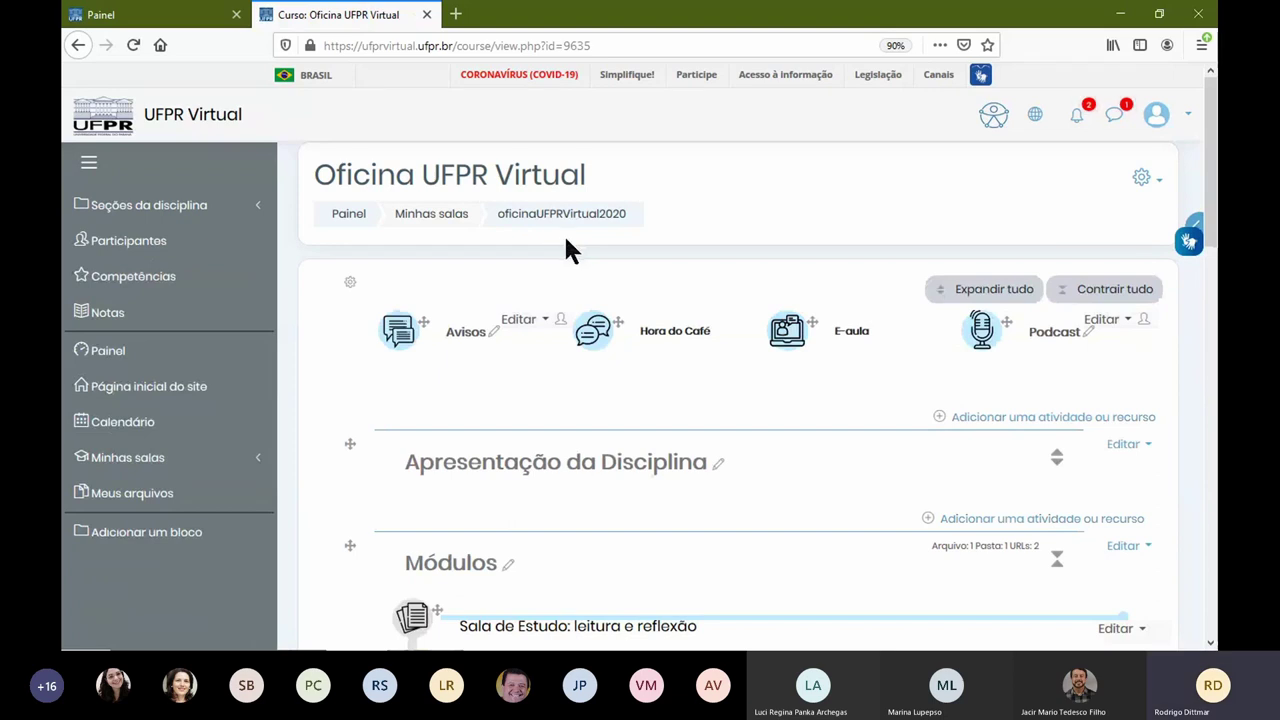
click(1141, 177)
click(1010, 232)
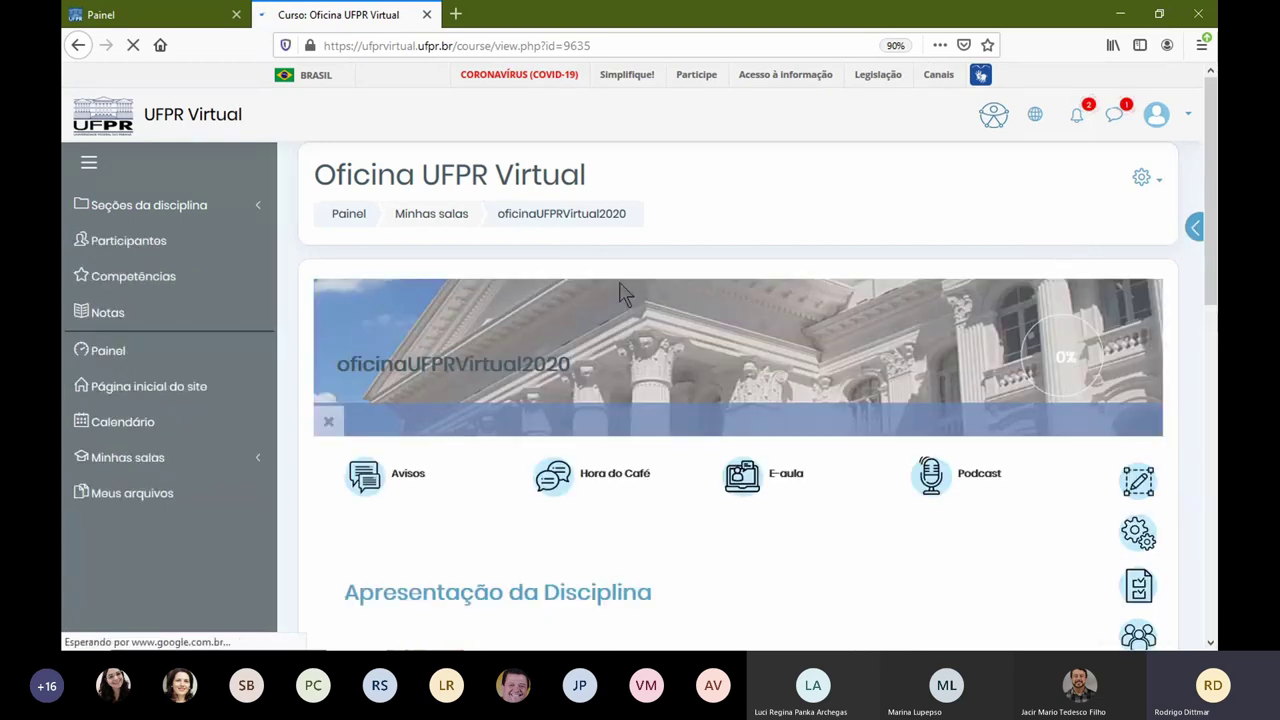
scroll(614, 234, down, 5)
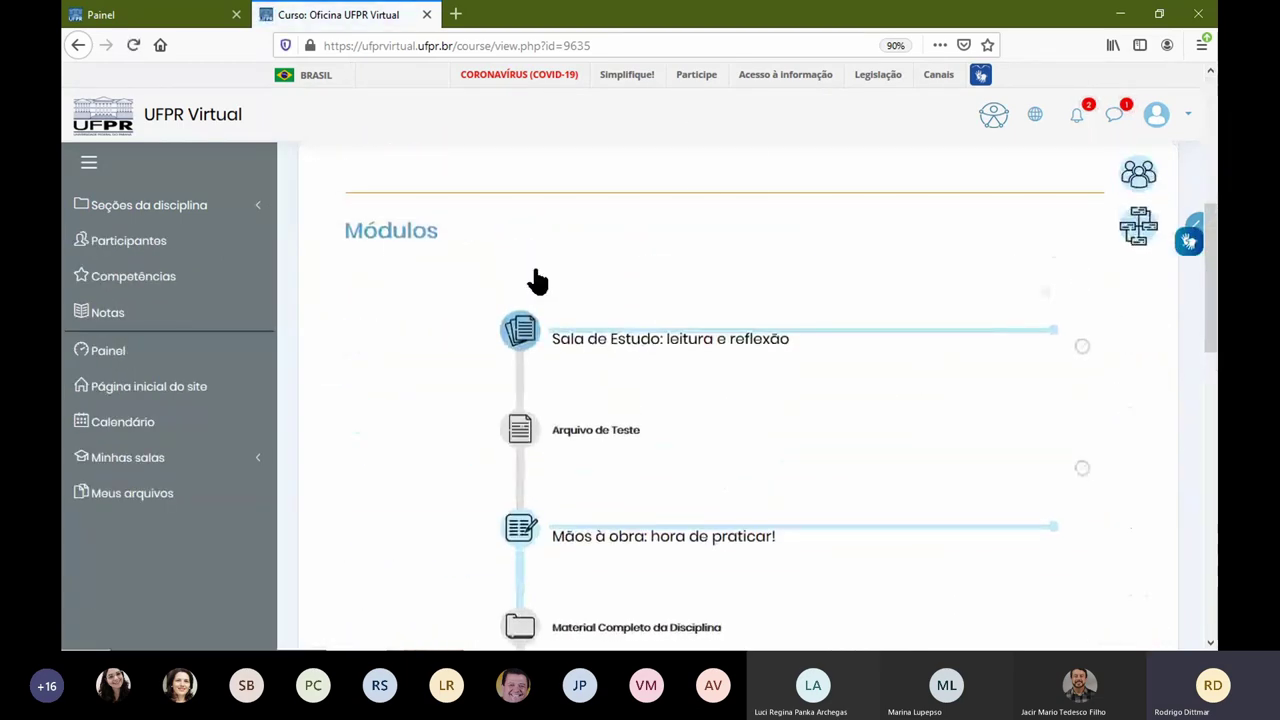
click(430, 240)
click(443, 344)
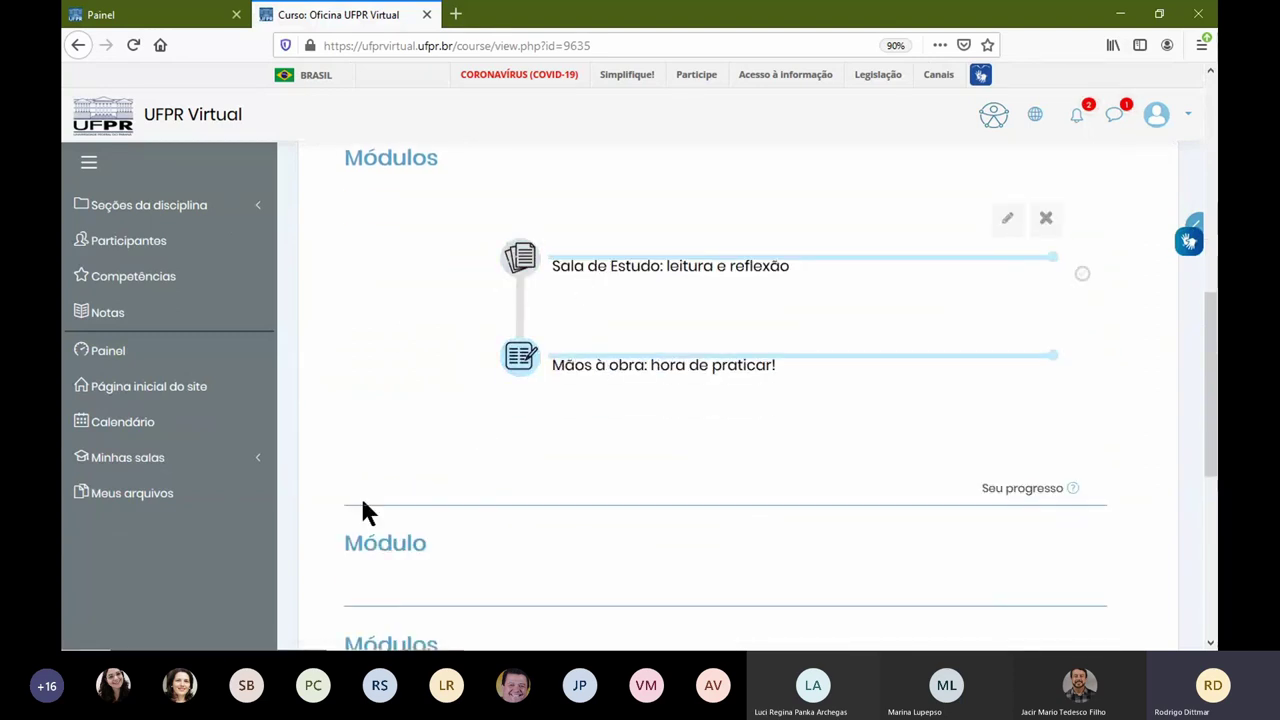
click(381, 545)
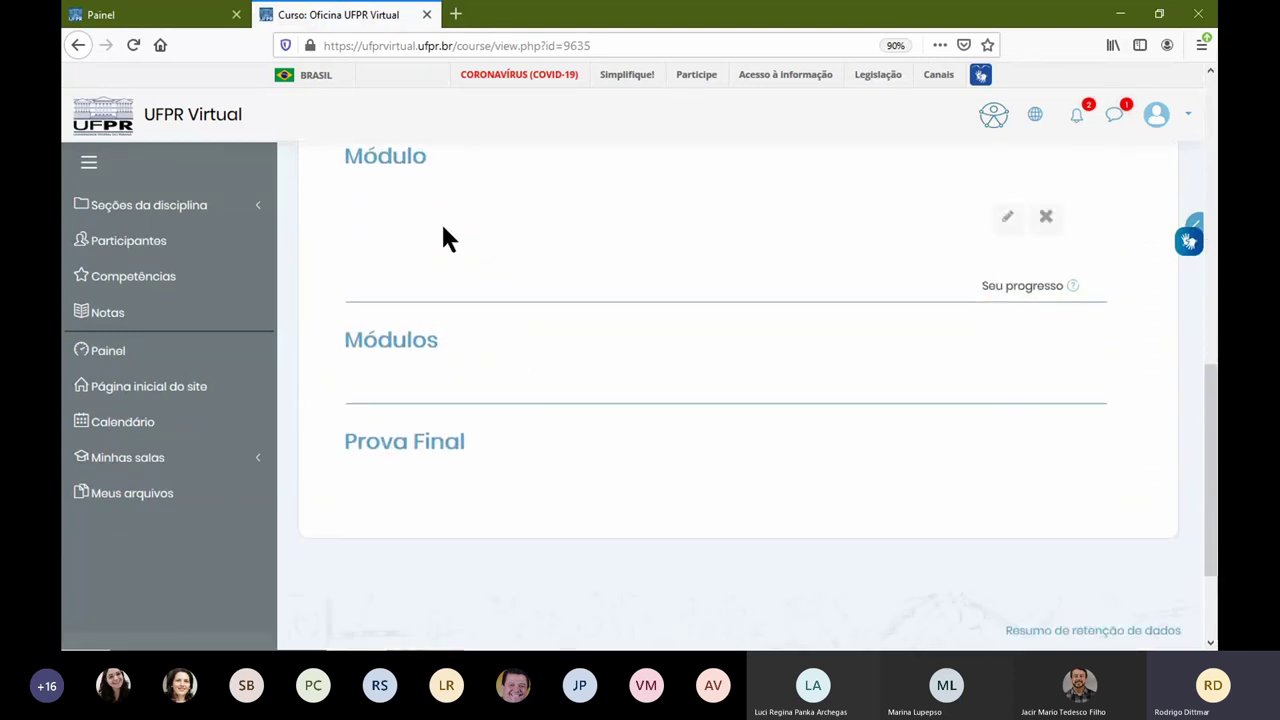
click(440, 337)
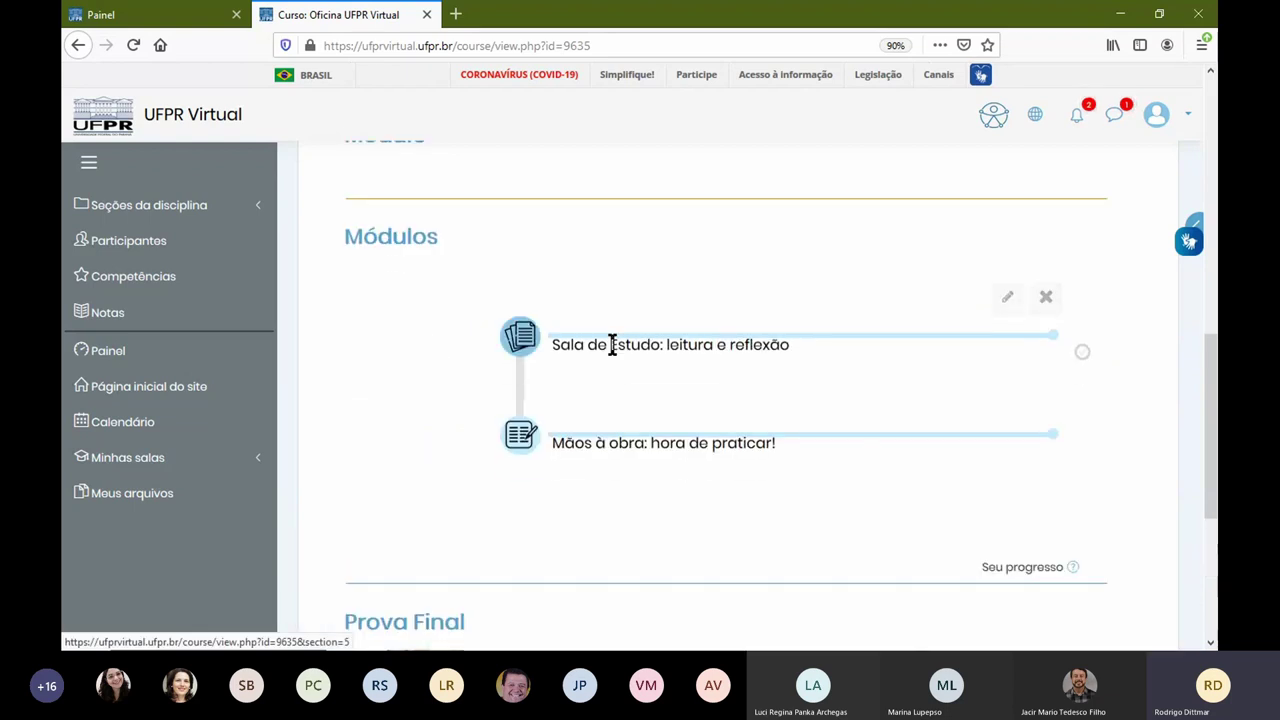
scroll(450, 428, up, 2)
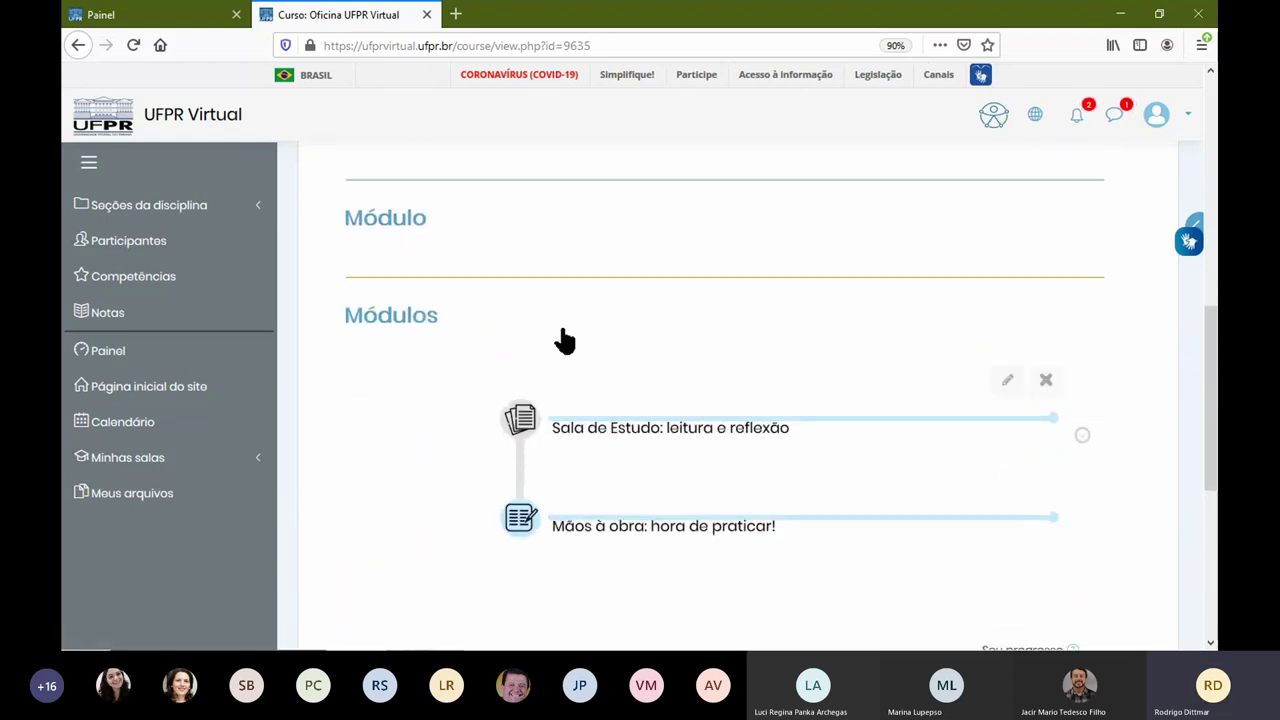
click(390, 228)
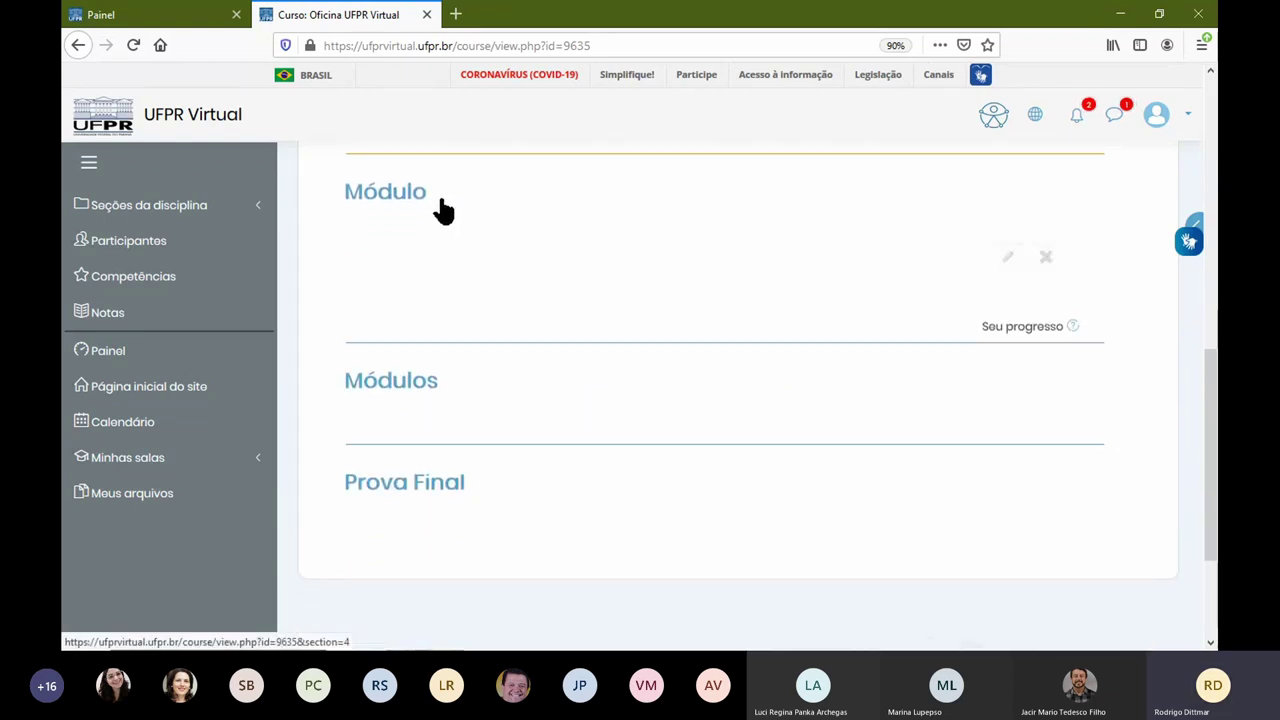
click(414, 343)
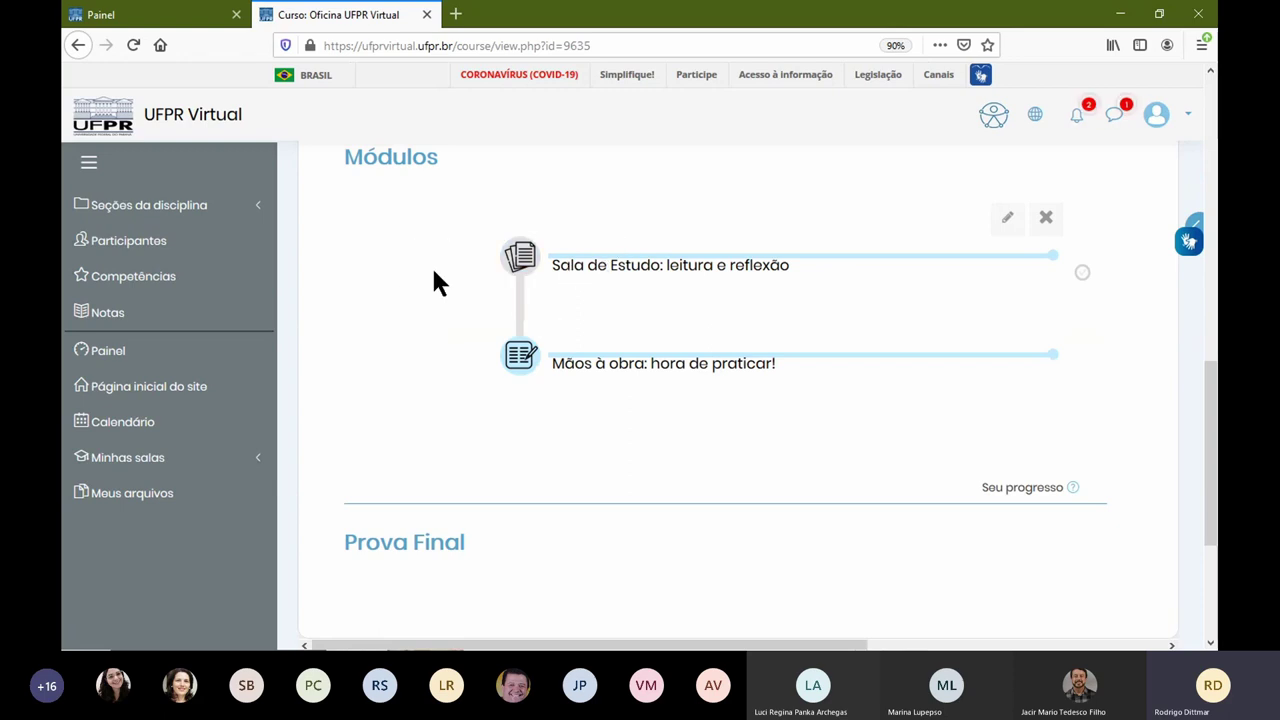
click(409, 186)
scroll(520, 300, up, 5)
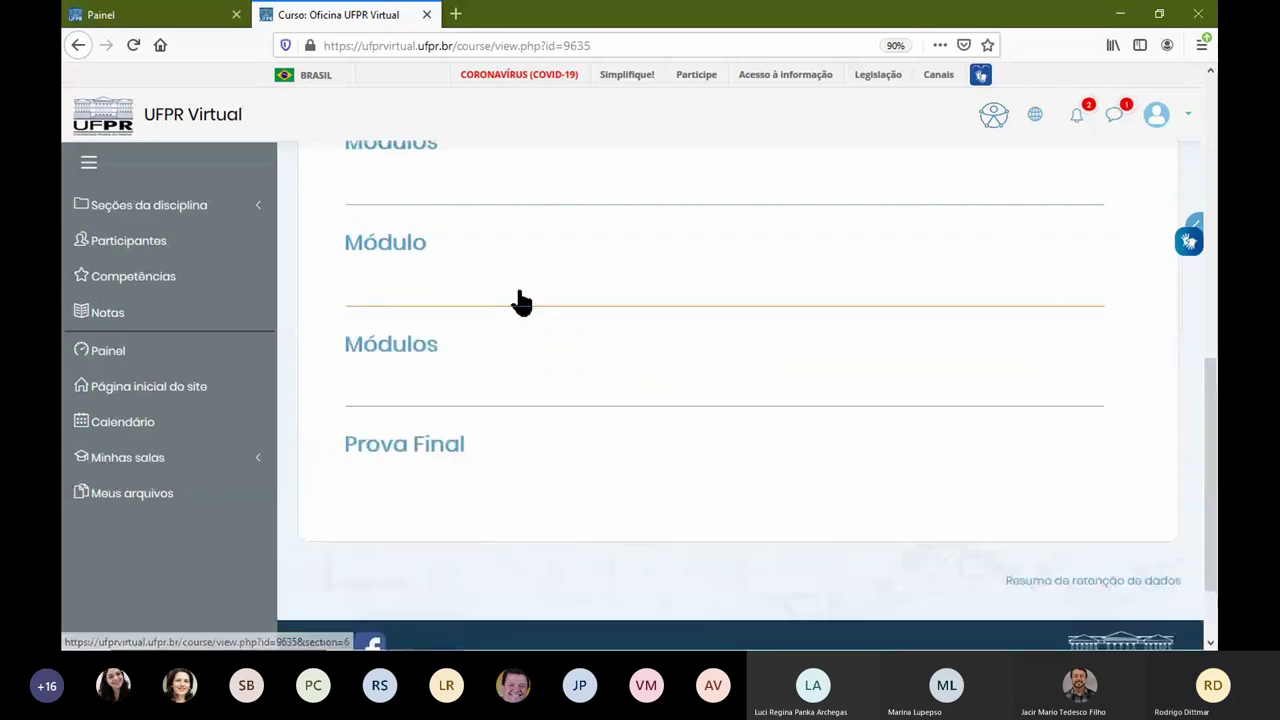
scroll(531, 306, up, 3)
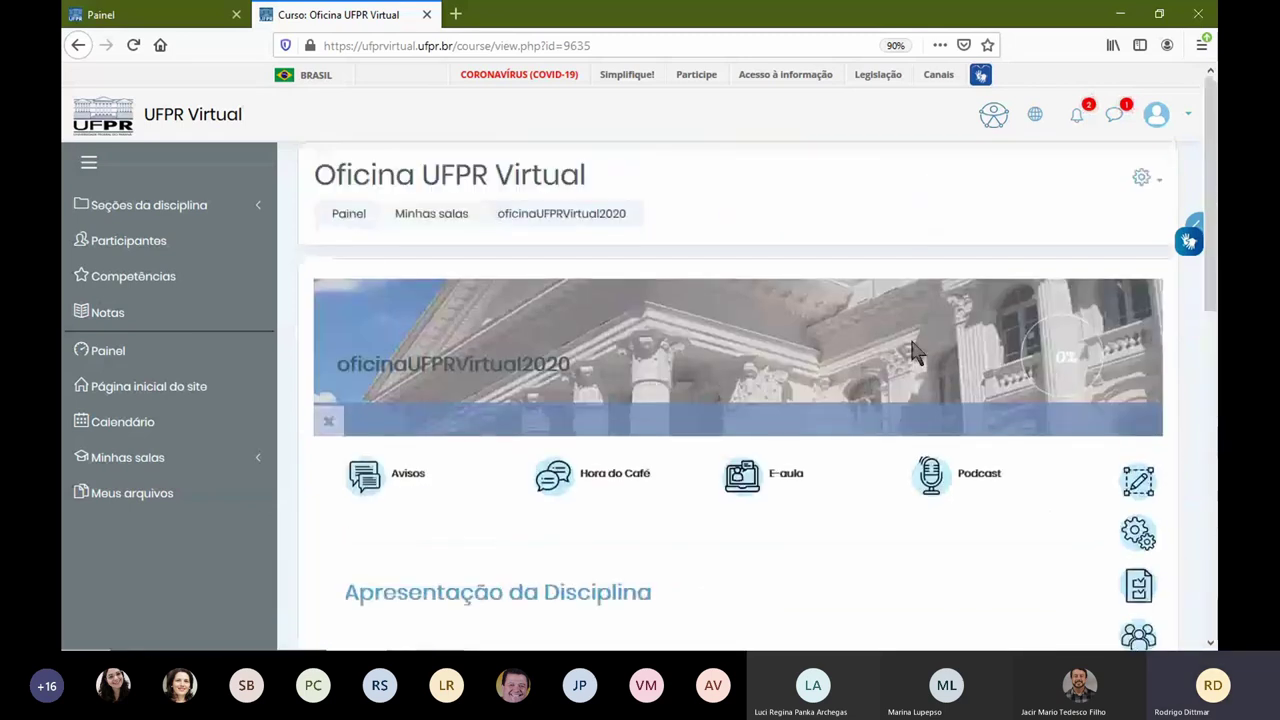
click(368, 492)
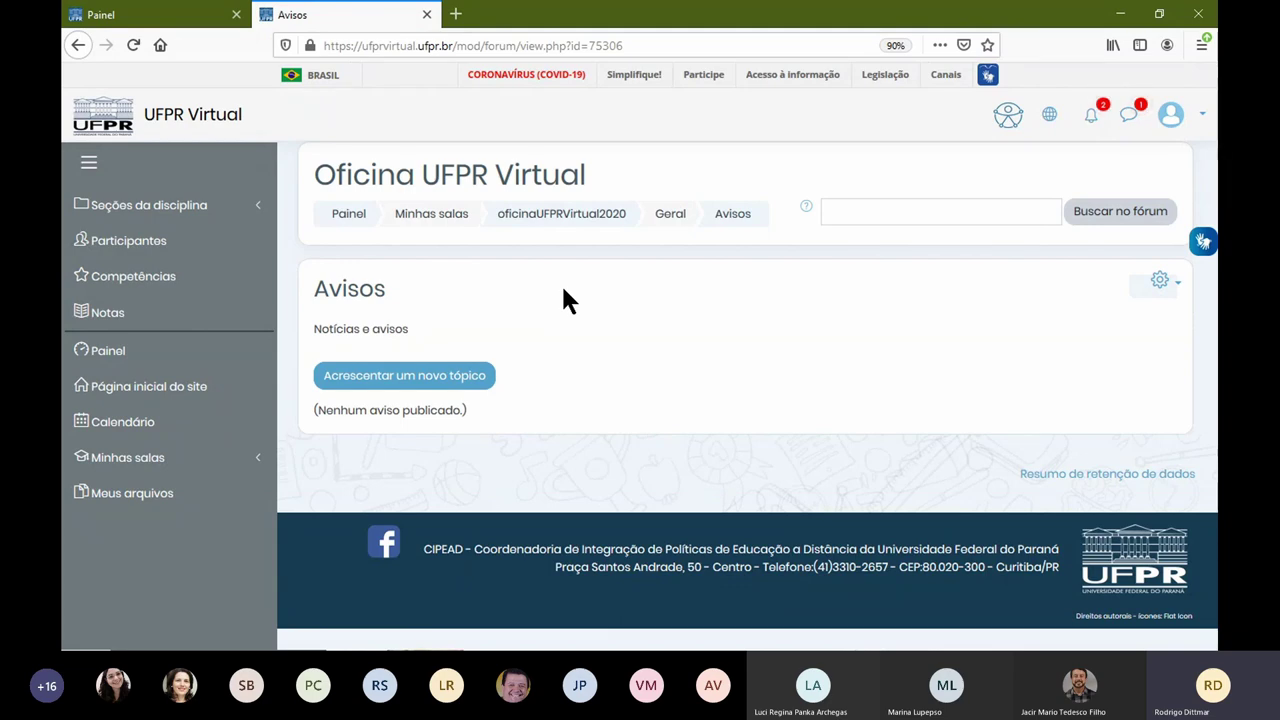
click(360, 380)
click(597, 420)
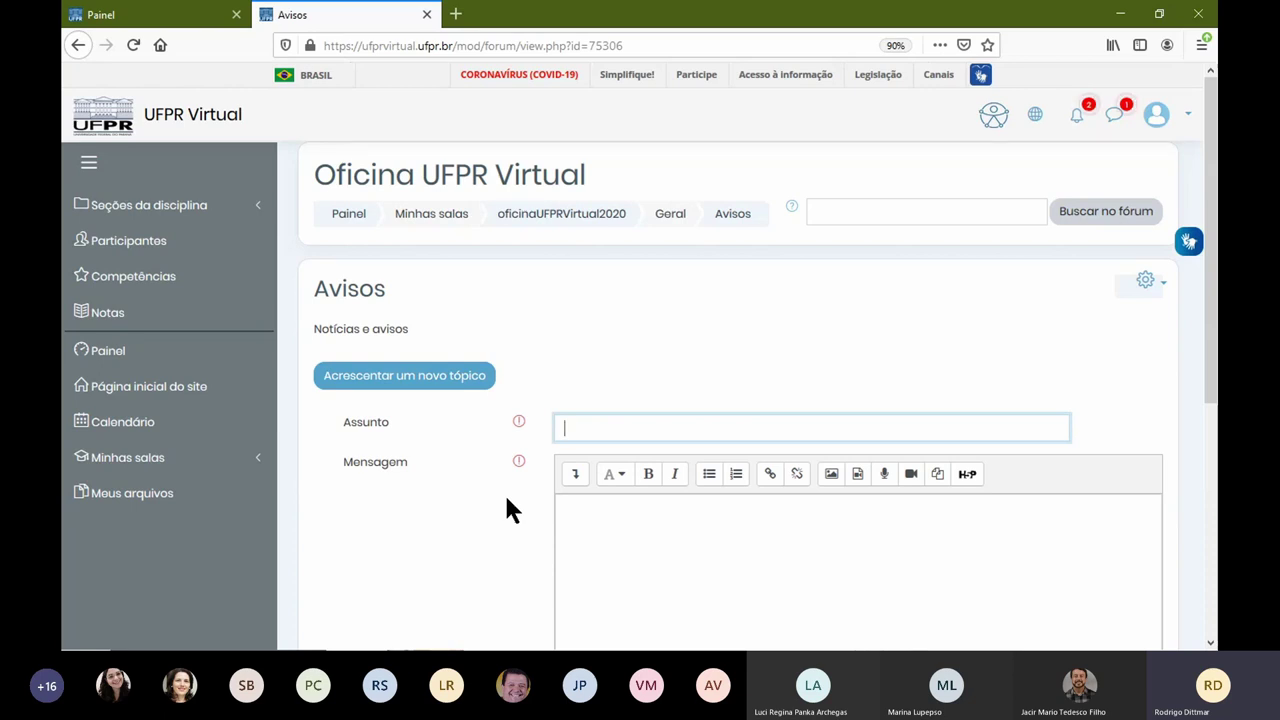
scroll(506, 499, down, 3)
text(Teste)
key(Tab)
key(Tab)
text(Teste)
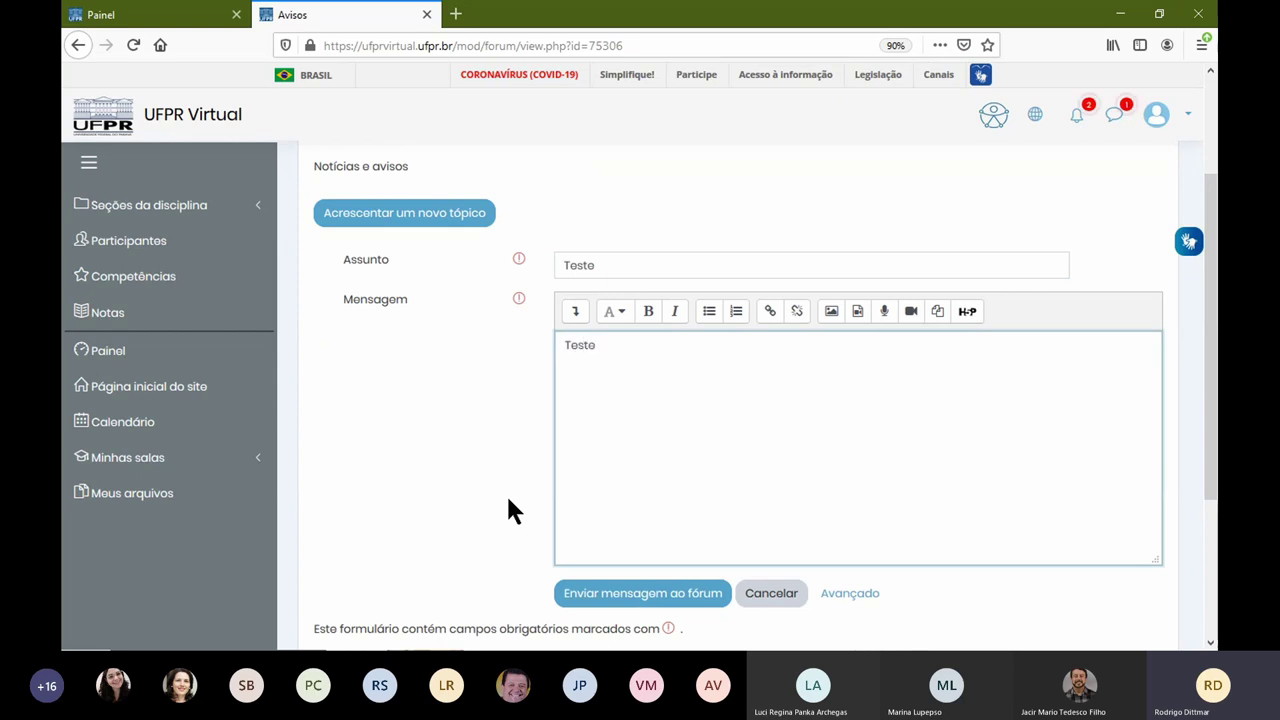
scroll(508, 510, down, 3)
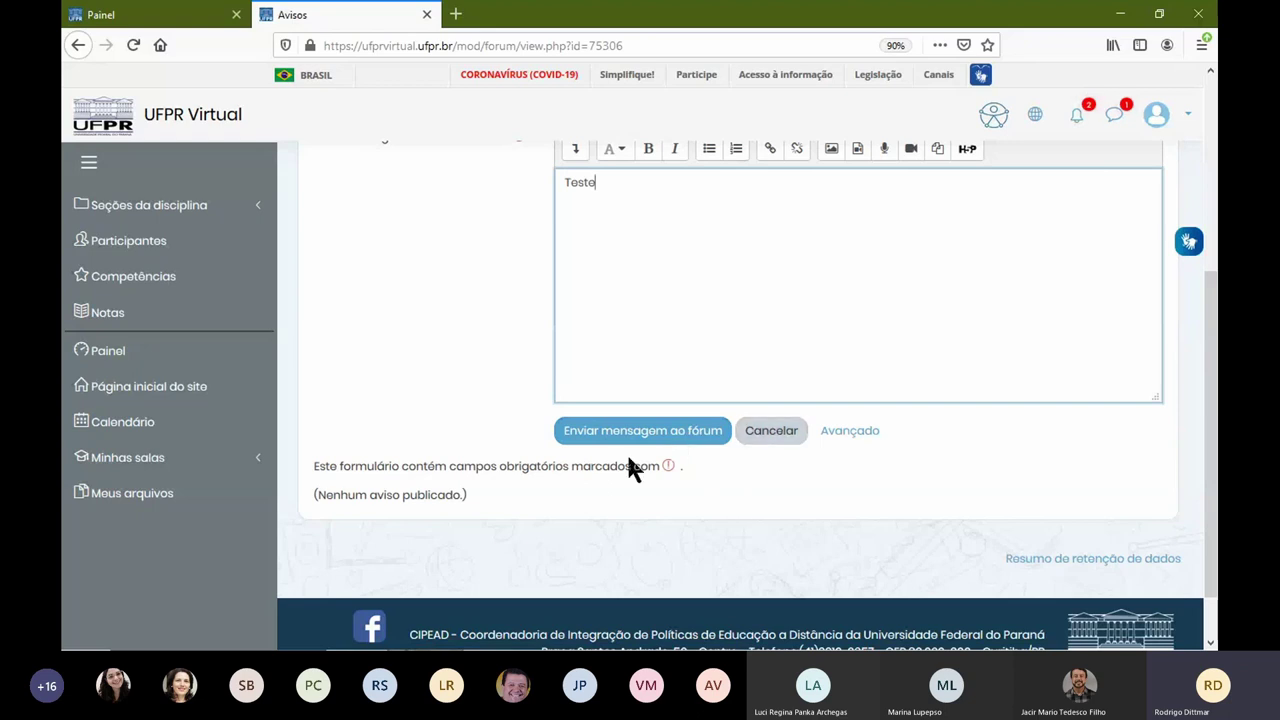
click(763, 432)
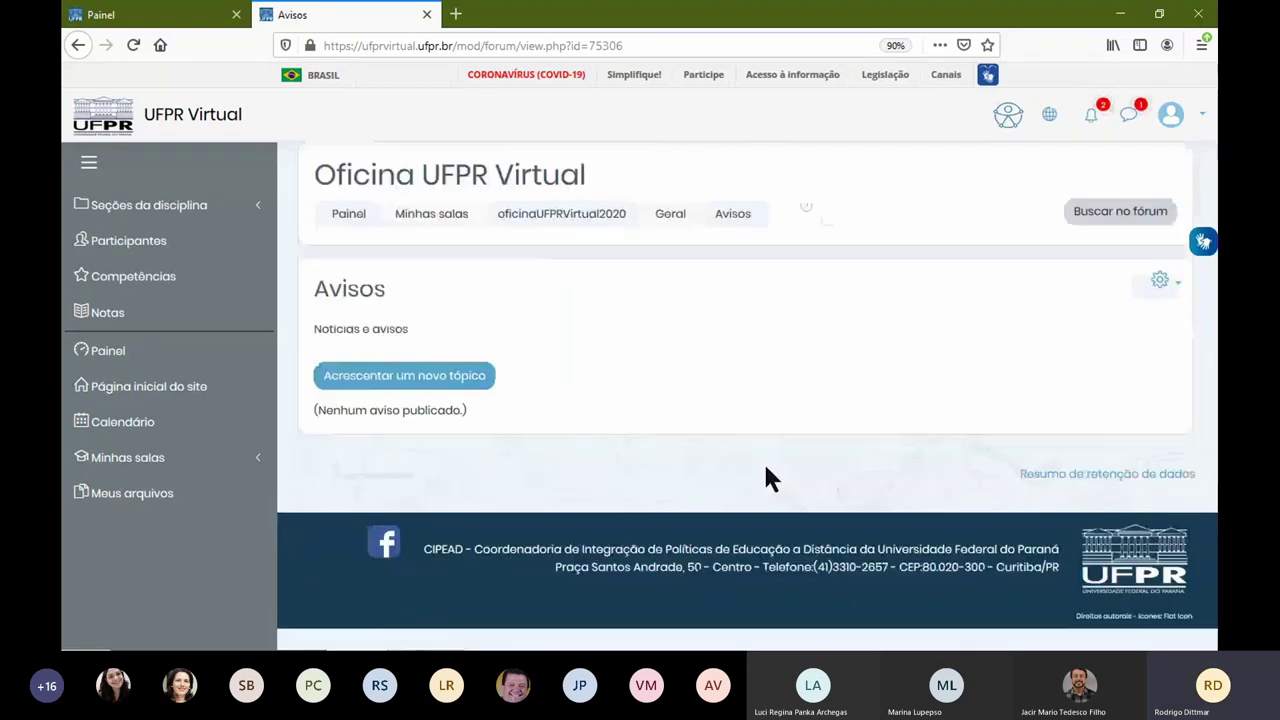
click(600, 224)
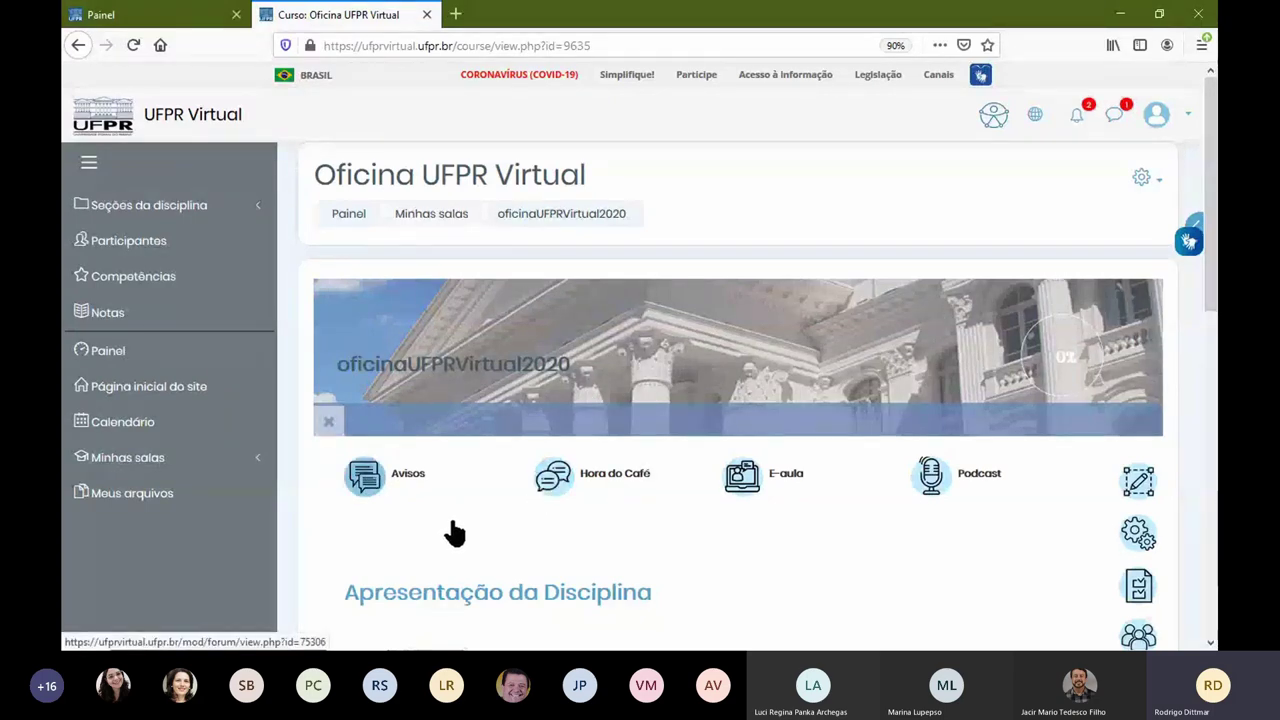
Step: Visit the Hora do Café forum, then open E-aula and join its conference session
click(555, 490)
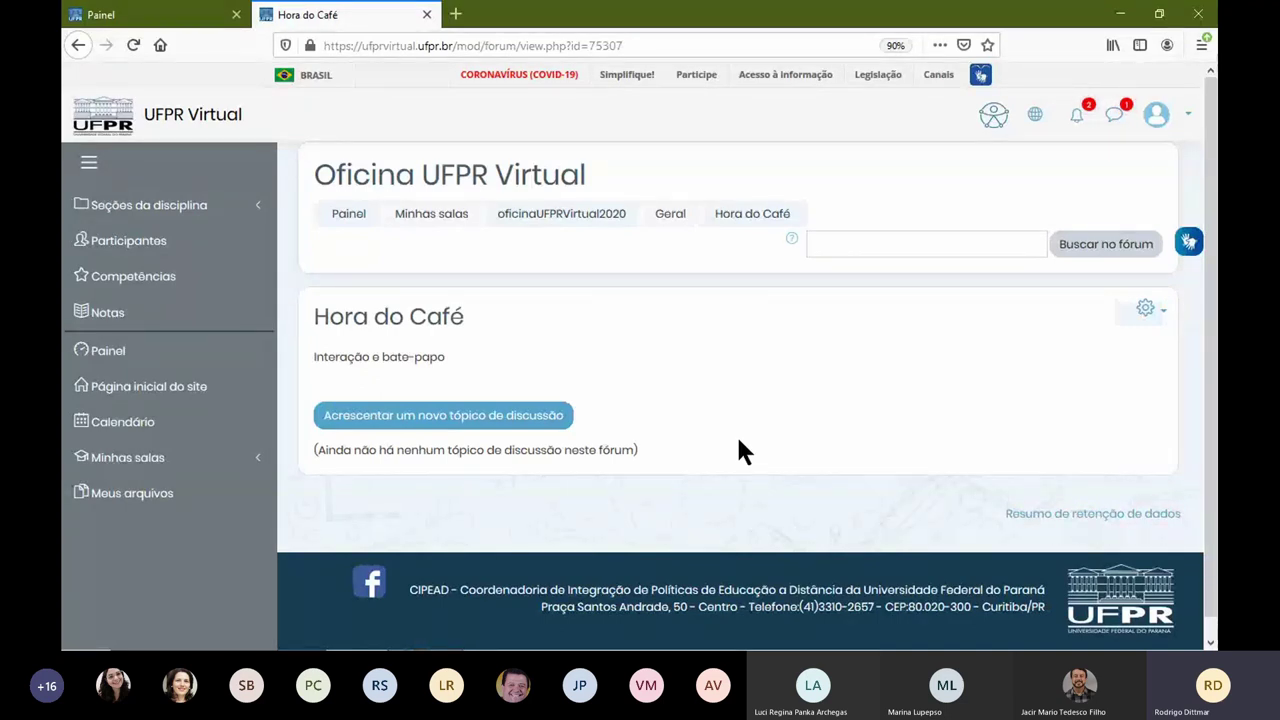
click(580, 217)
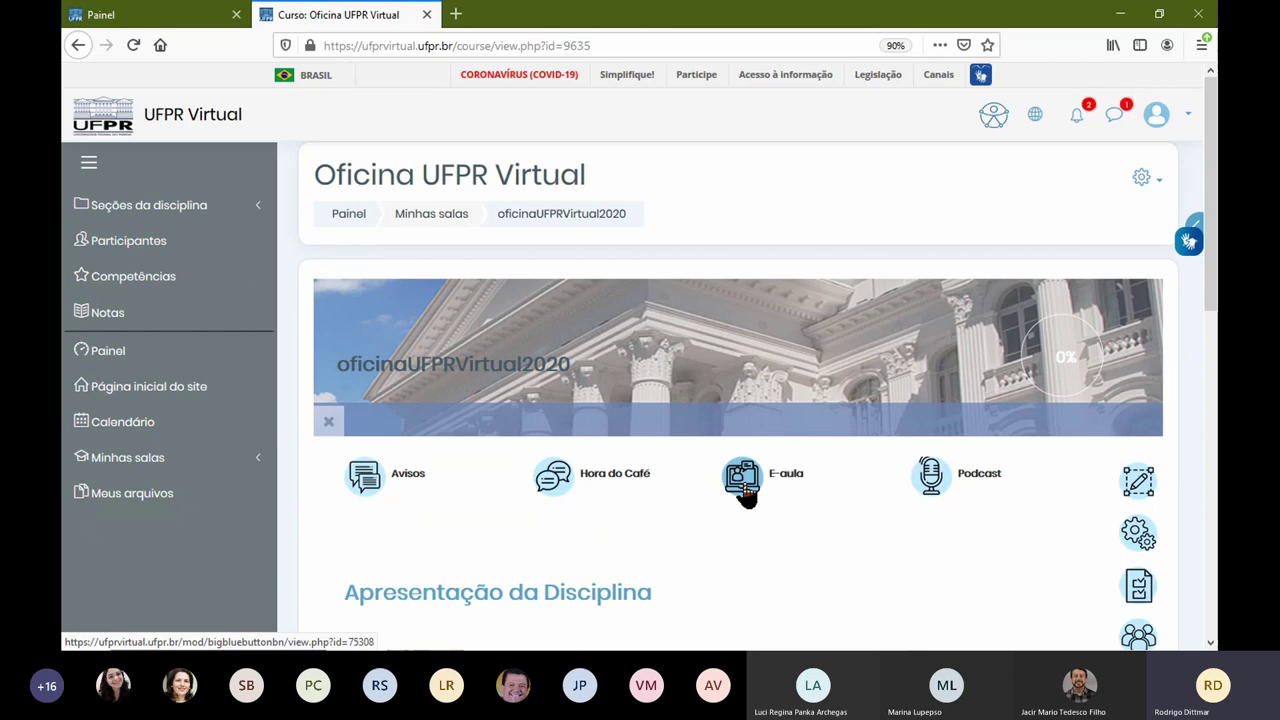
click(744, 487)
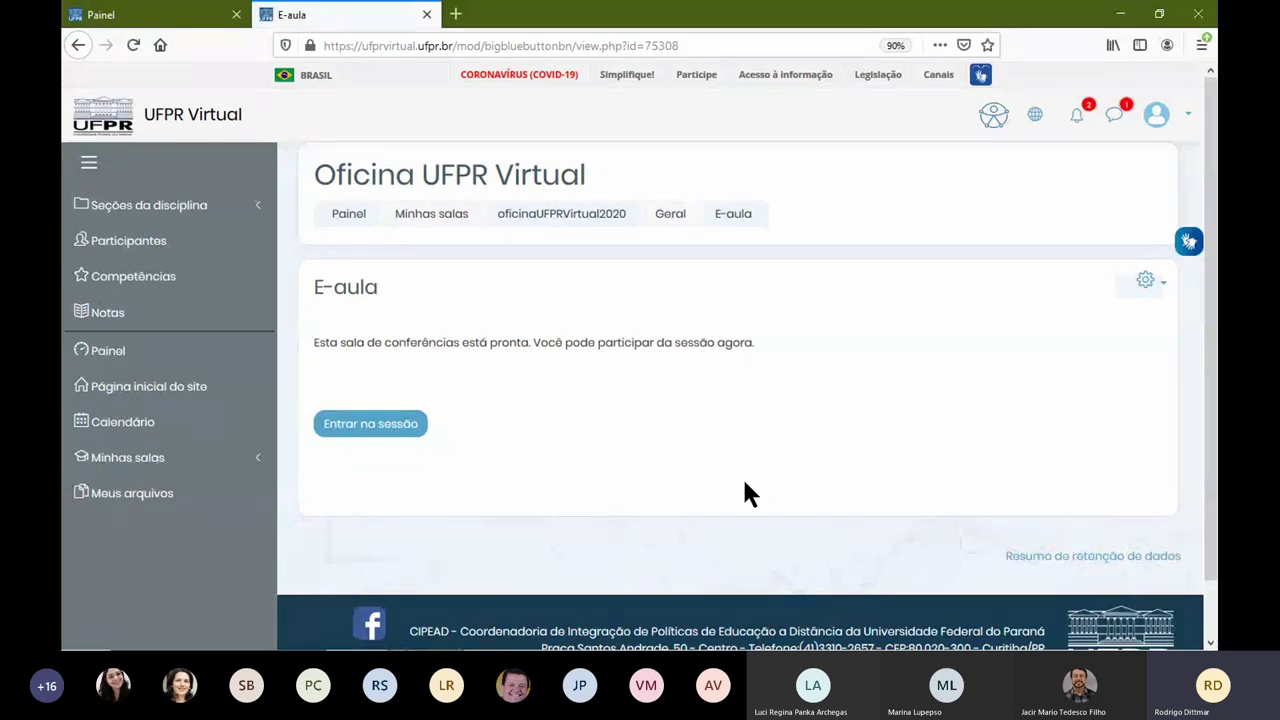
click(414, 424)
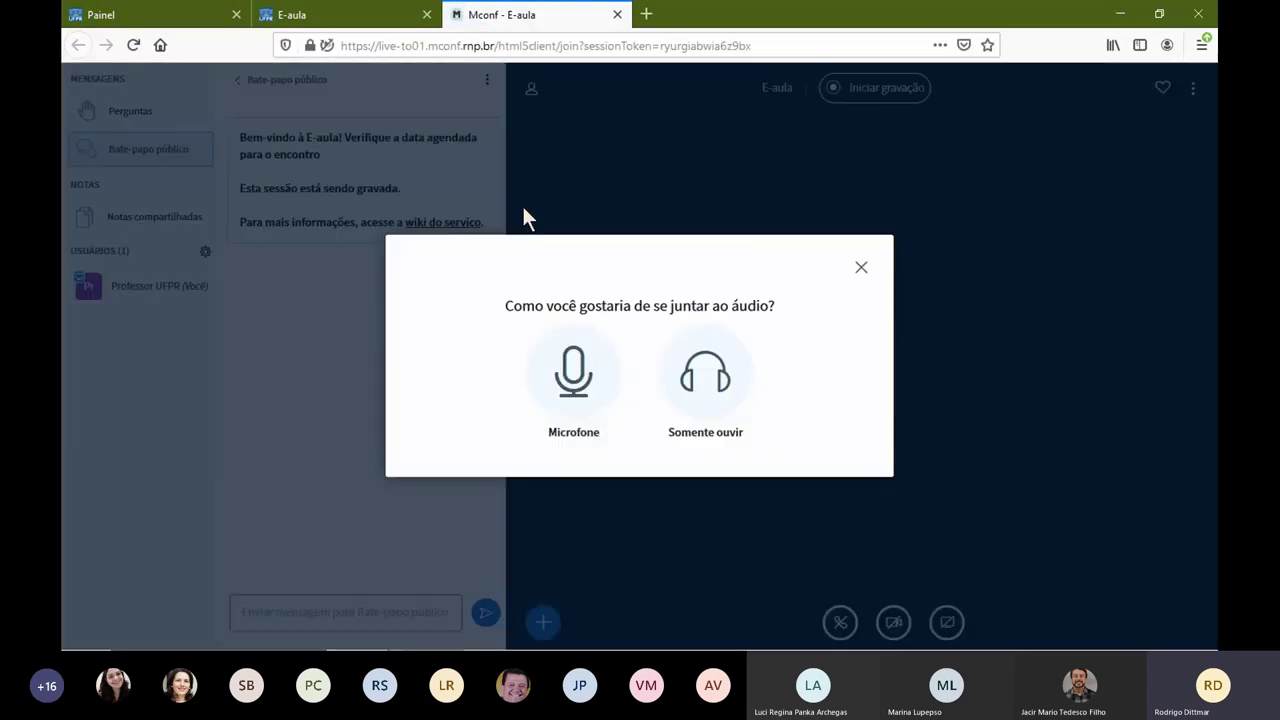
Step: Try joining Mconf audio by microphone, refuse mic access, dismiss the error, and choose Pequeno mode
click(573, 375)
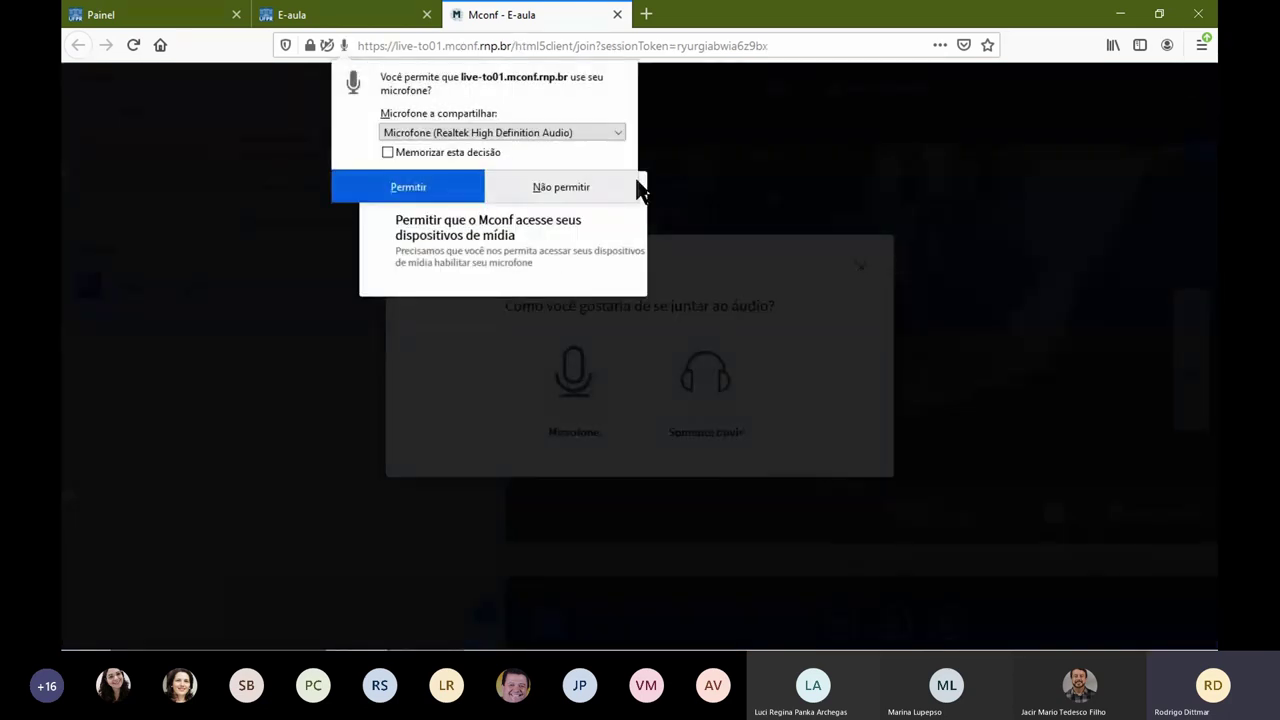
click(548, 186)
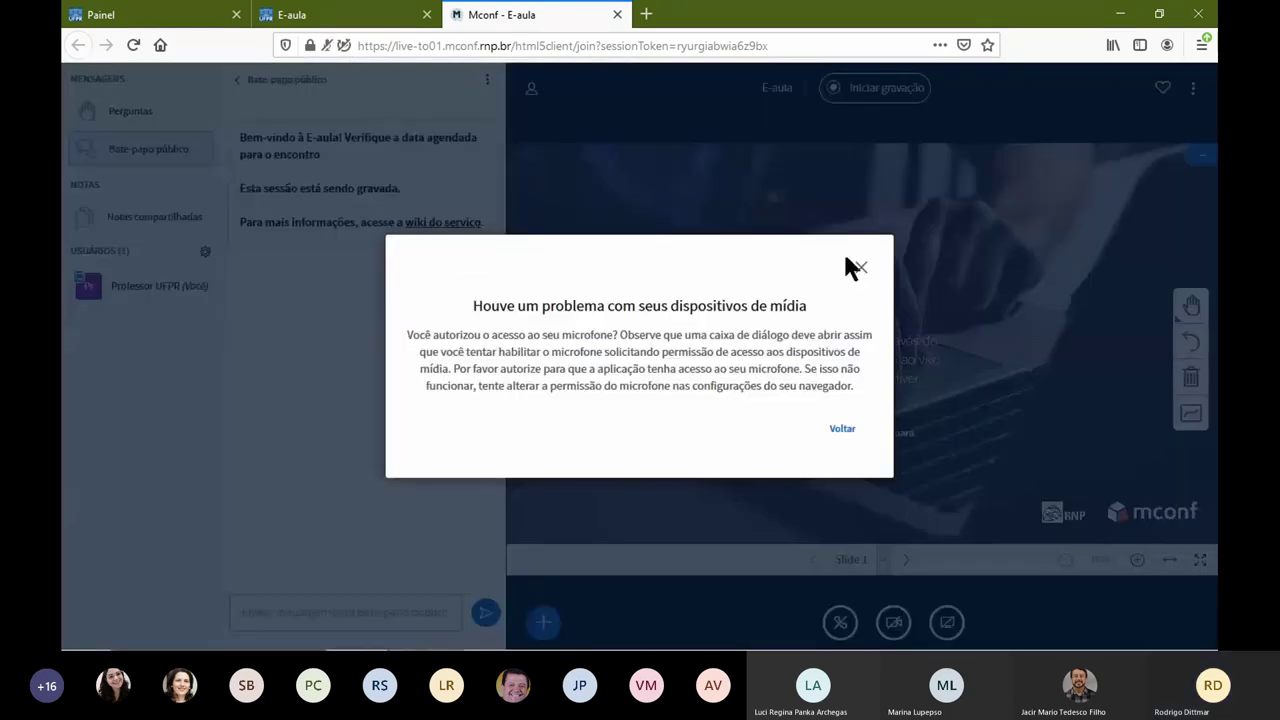
click(858, 268)
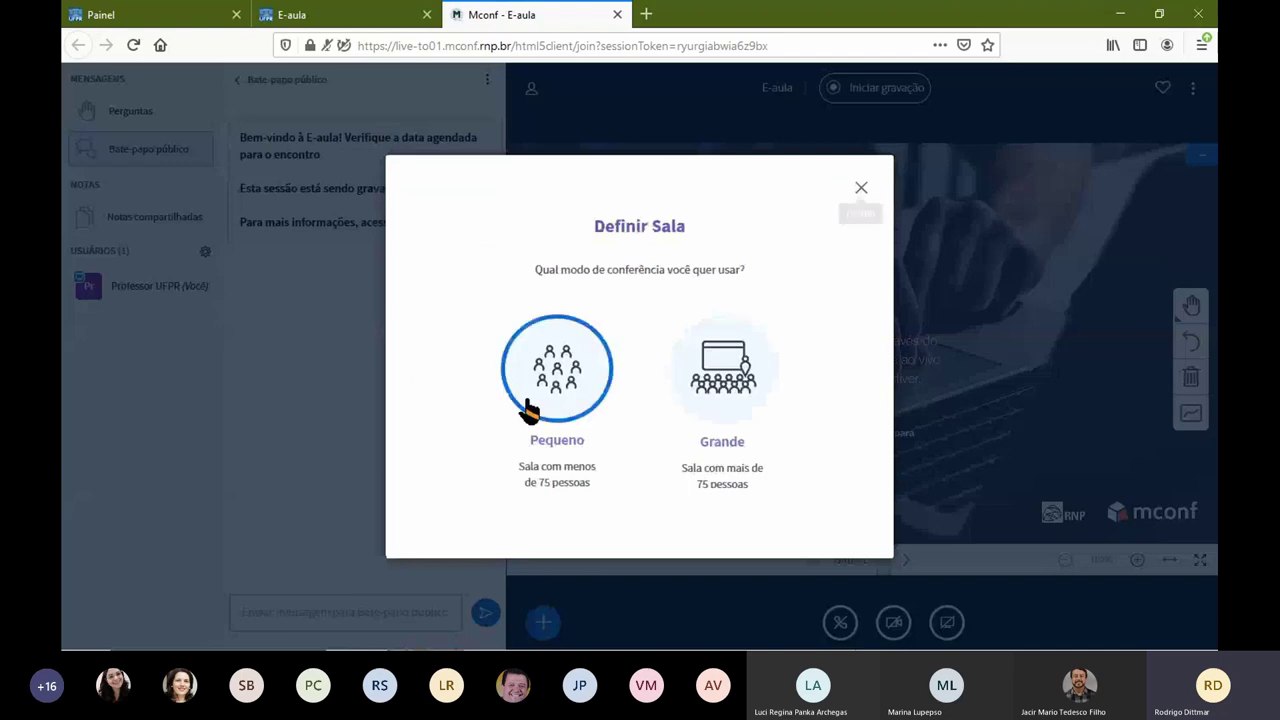
click(529, 409)
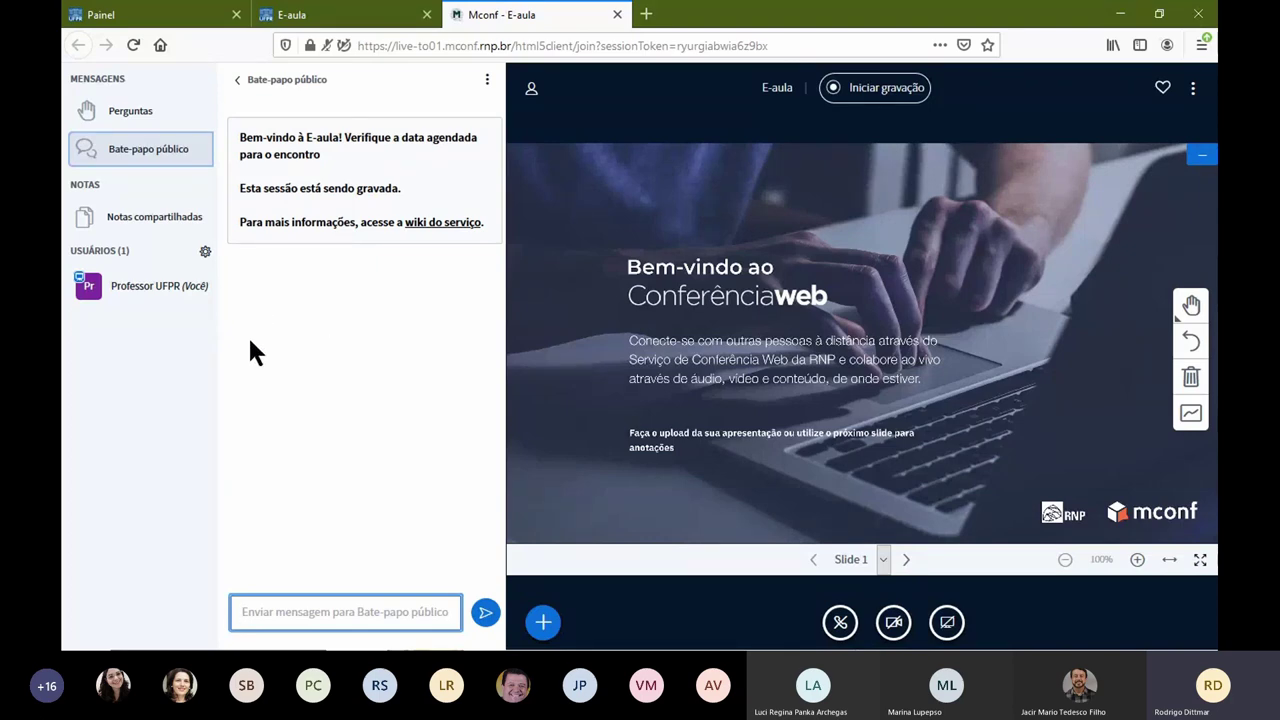
Step: Close the Mconf conference tab and end the running session with Terminar sessão
click(340, 16)
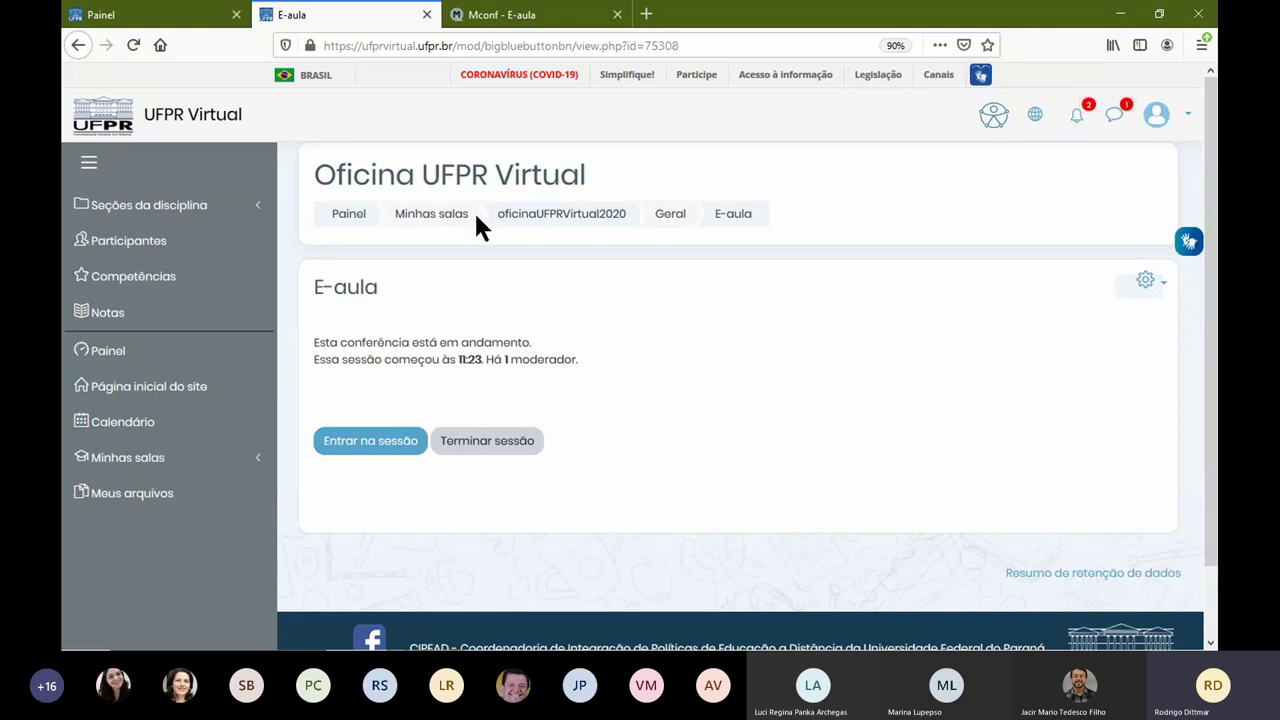
click(493, 18)
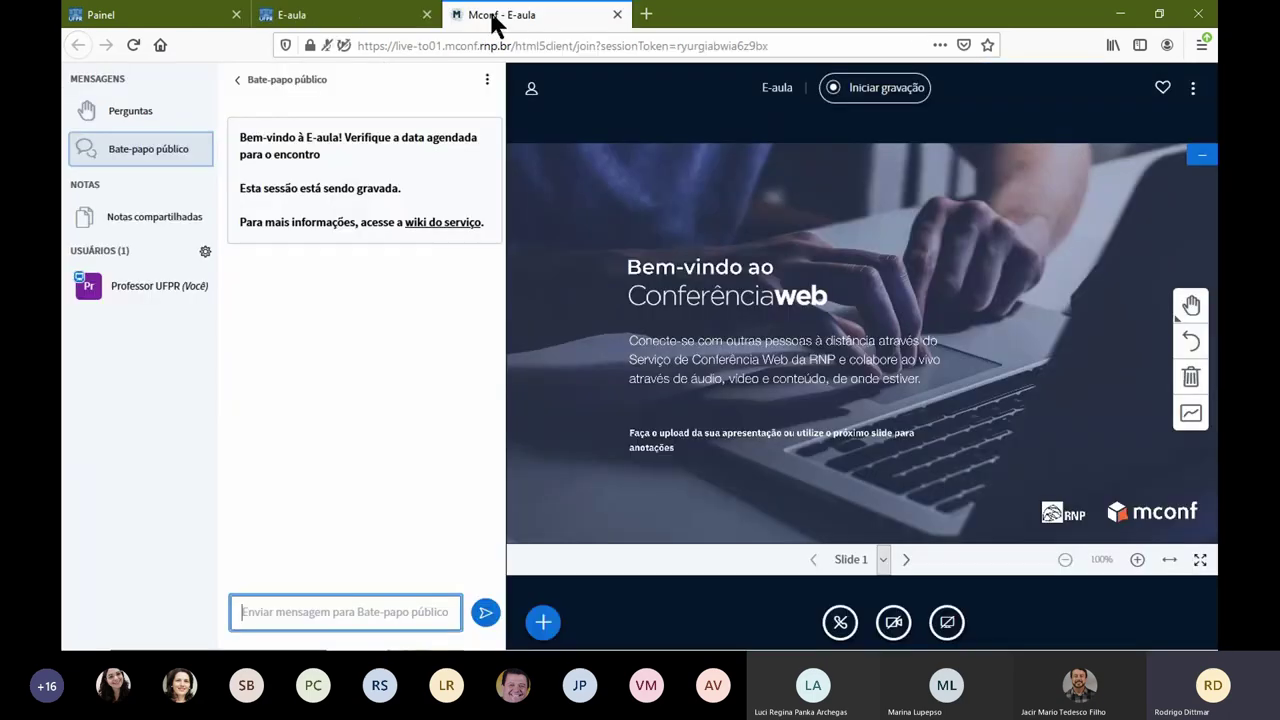
click(617, 14)
click(520, 440)
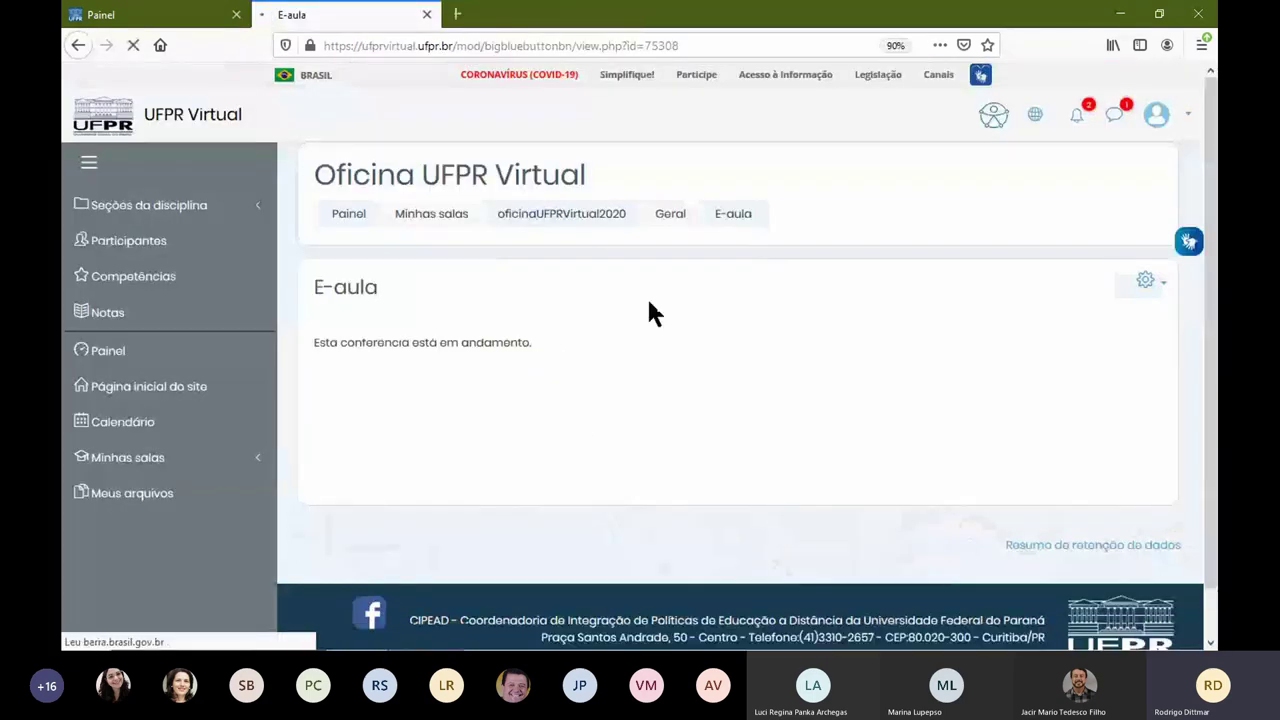
Step: Return to the Oficina course page, then open the SIN219 course from the Painel dashboard
click(630, 216)
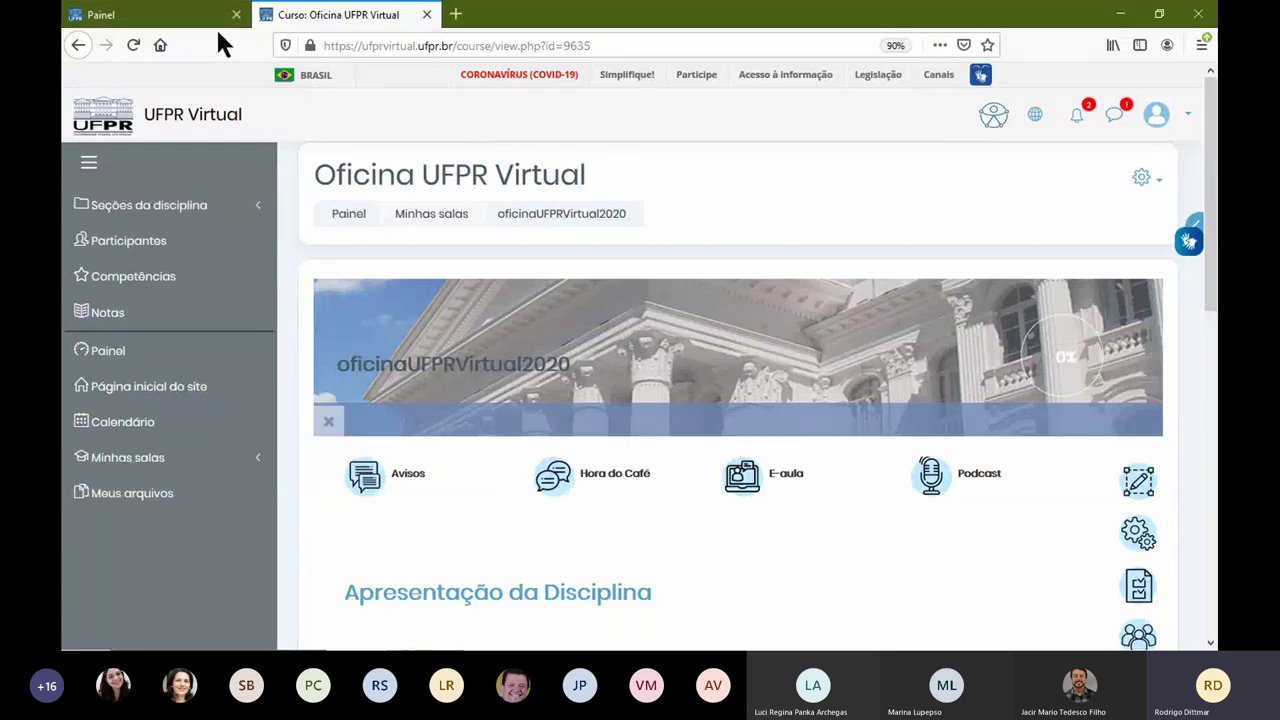
click(195, 20)
scroll(800, 468, down, 3)
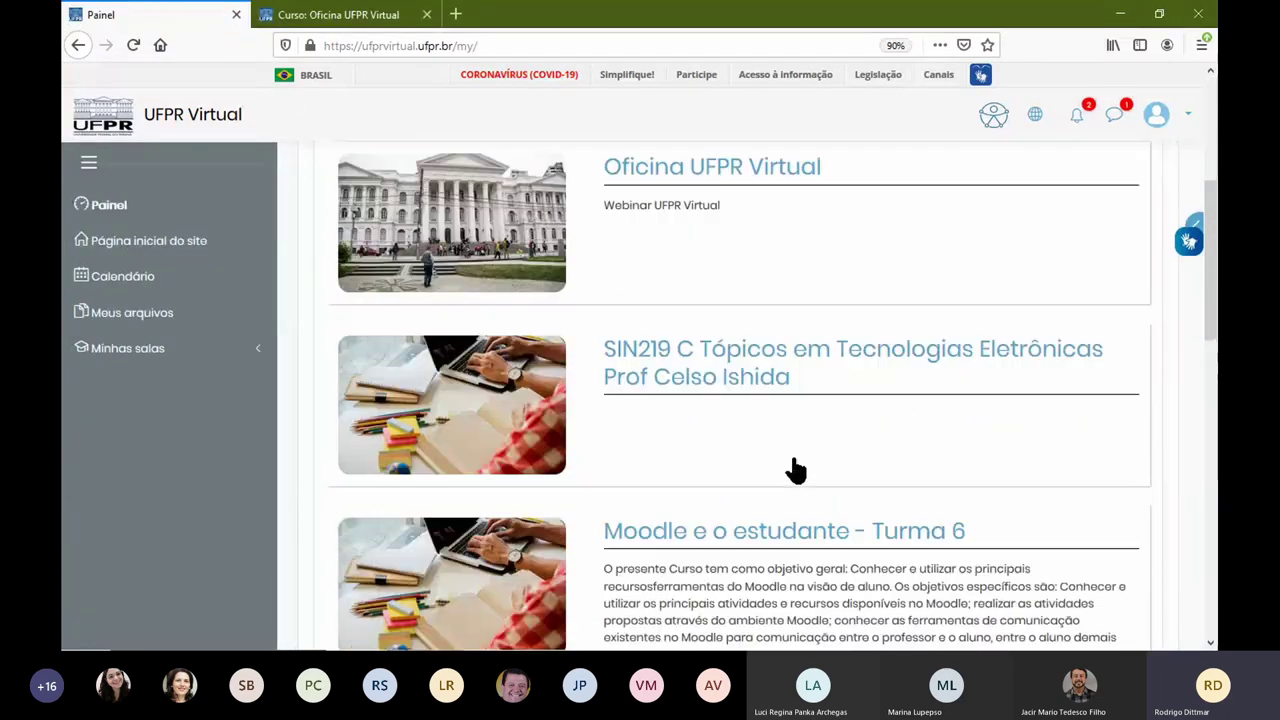
click(714, 322)
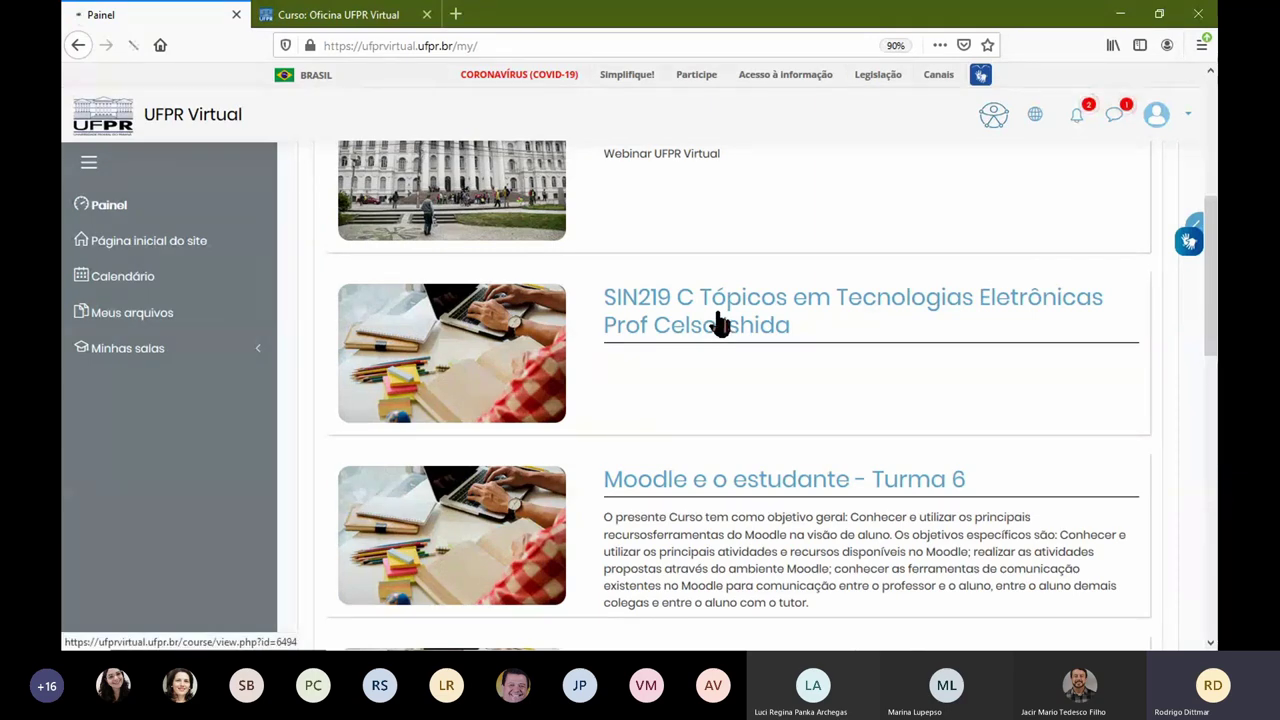
scroll(714, 320, down, 3)
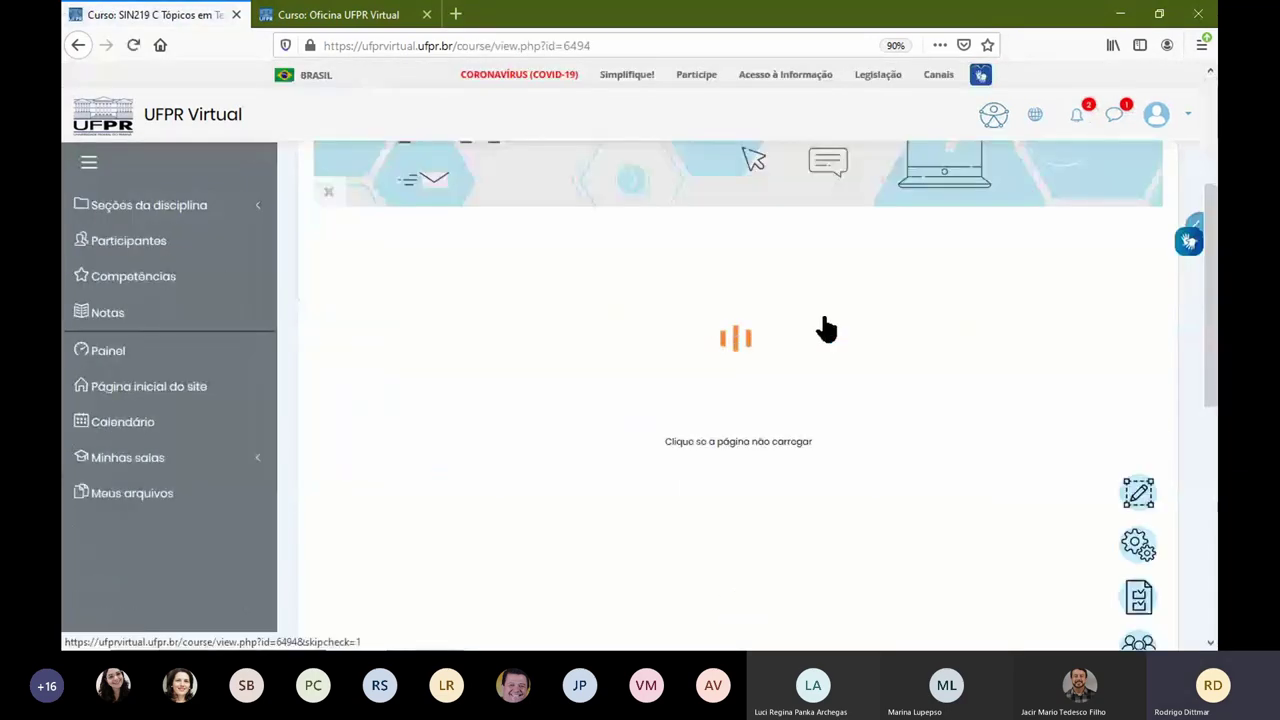
scroll(605, 320, up, 3)
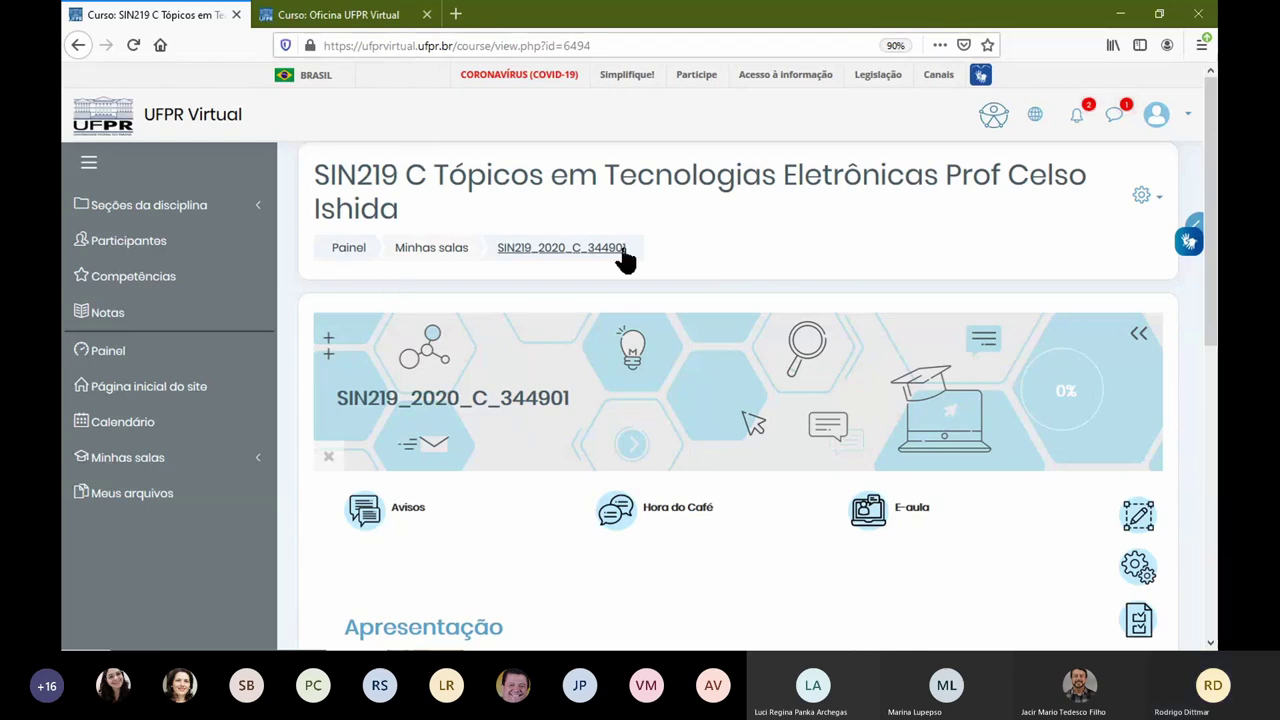
scroll(623, 257, down, 1)
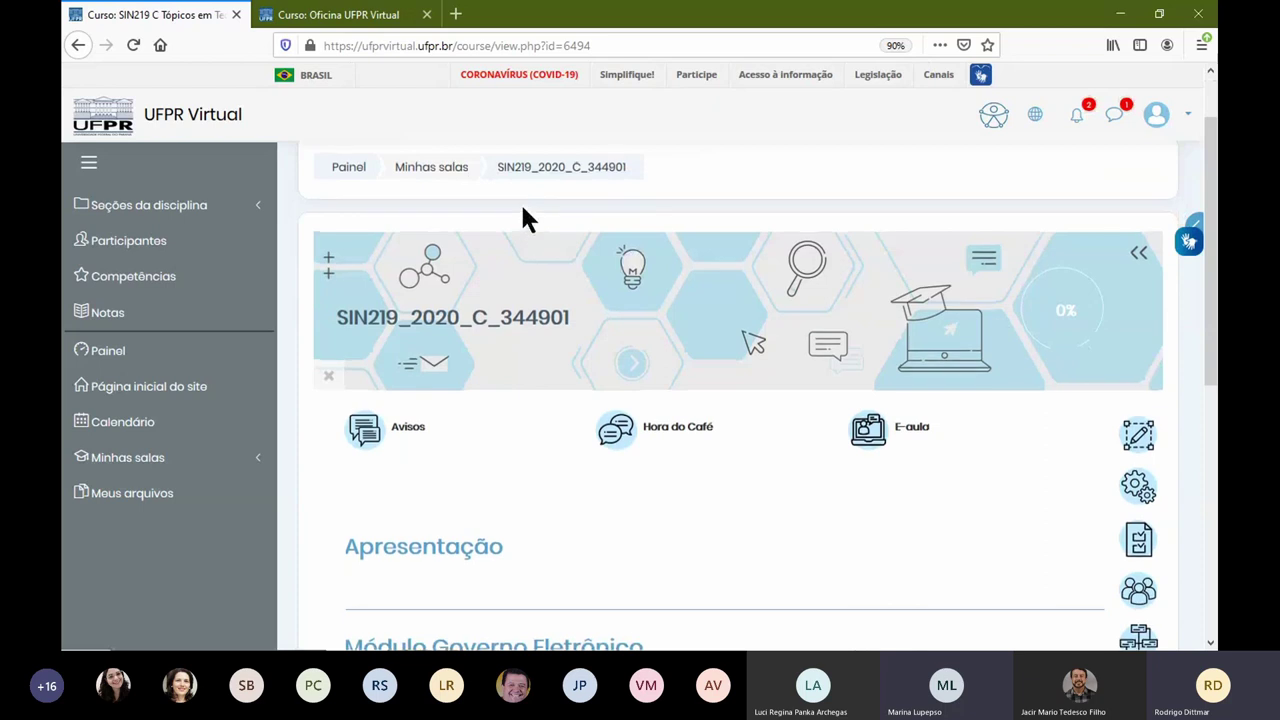
scroll(520, 205, up, 1)
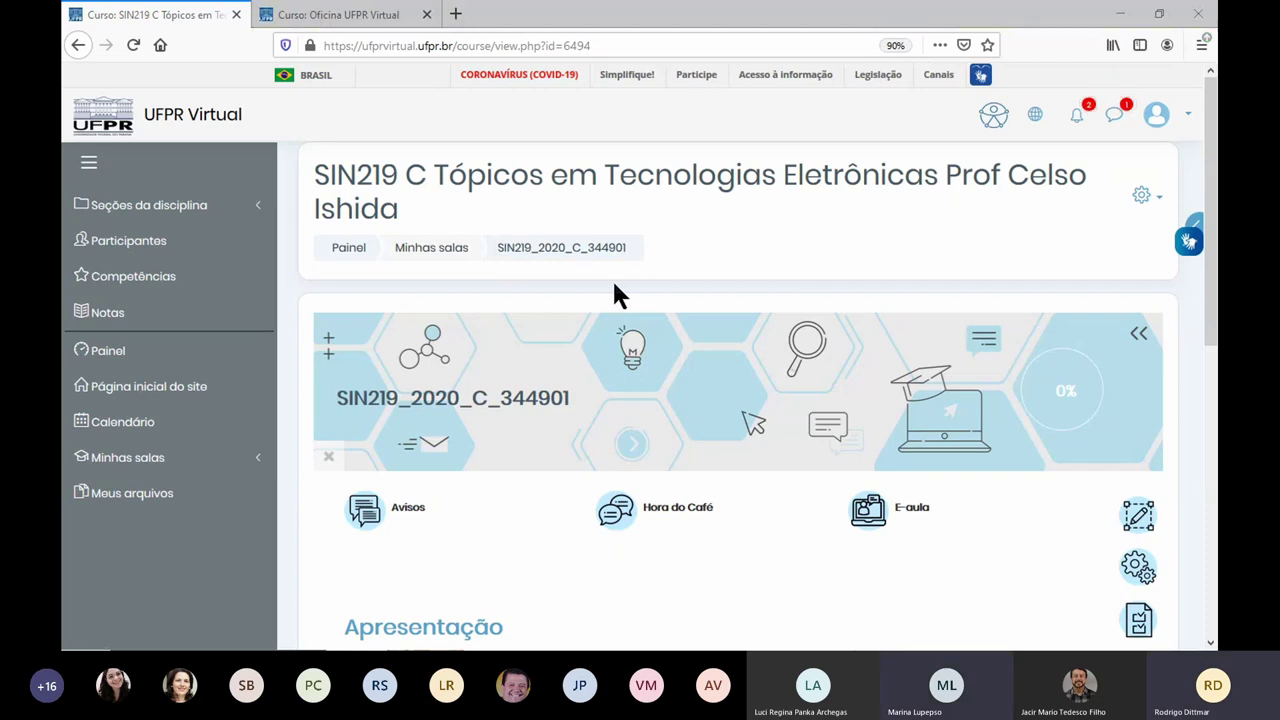
Step: Switch back to the tab holding the Oficina UFPR Virtual course page
click(340, 16)
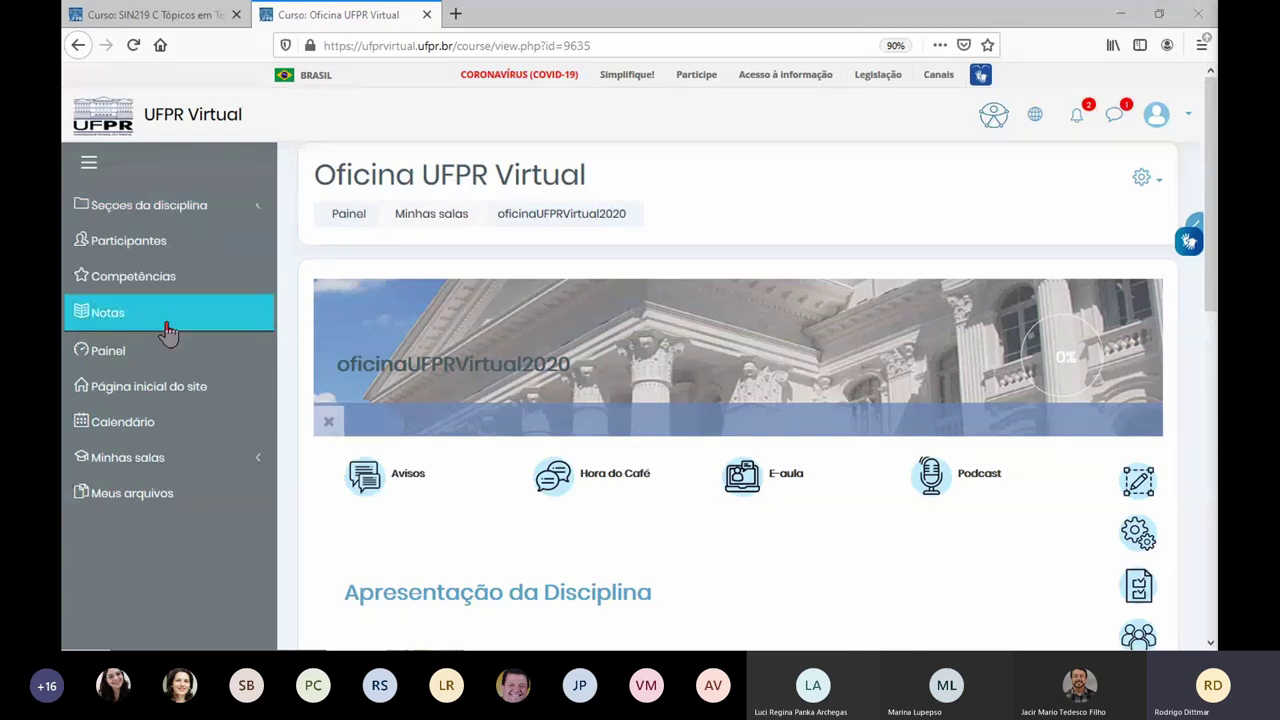
Step: Browse the Painel dashboard, then go to Página inicial do site and scroll to its icons
click(165, 368)
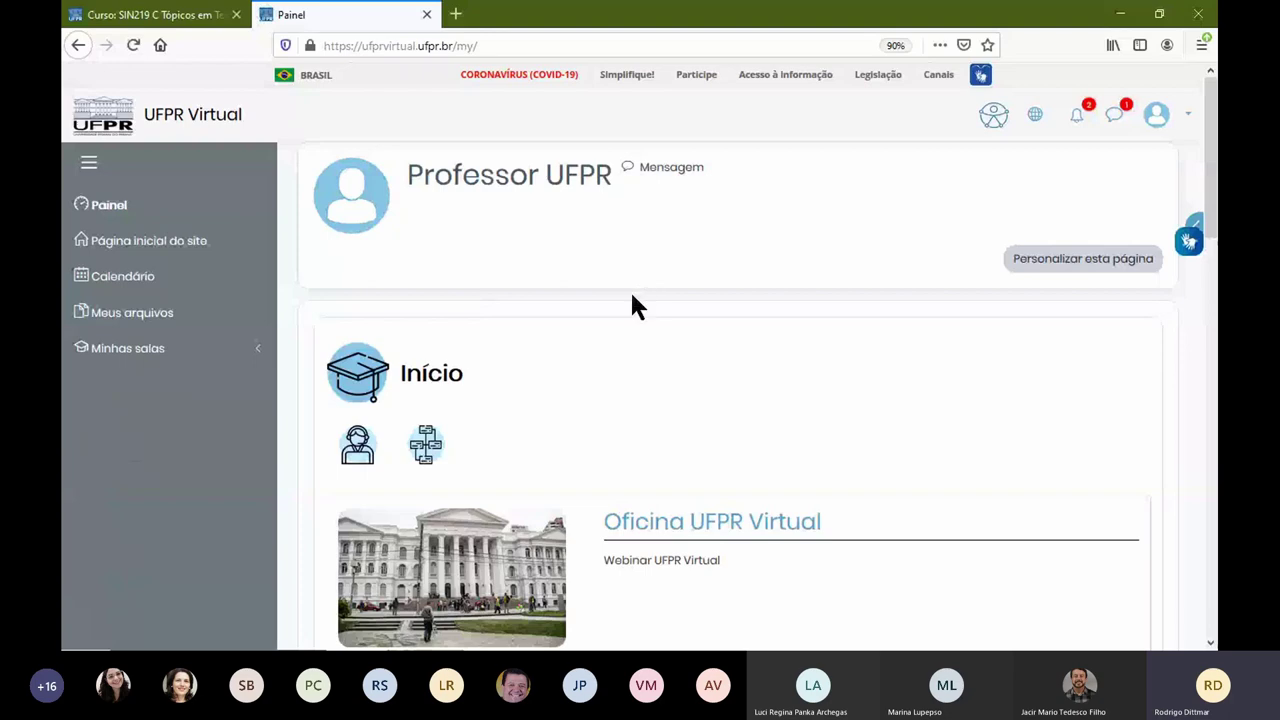
scroll(628, 457, down, 5)
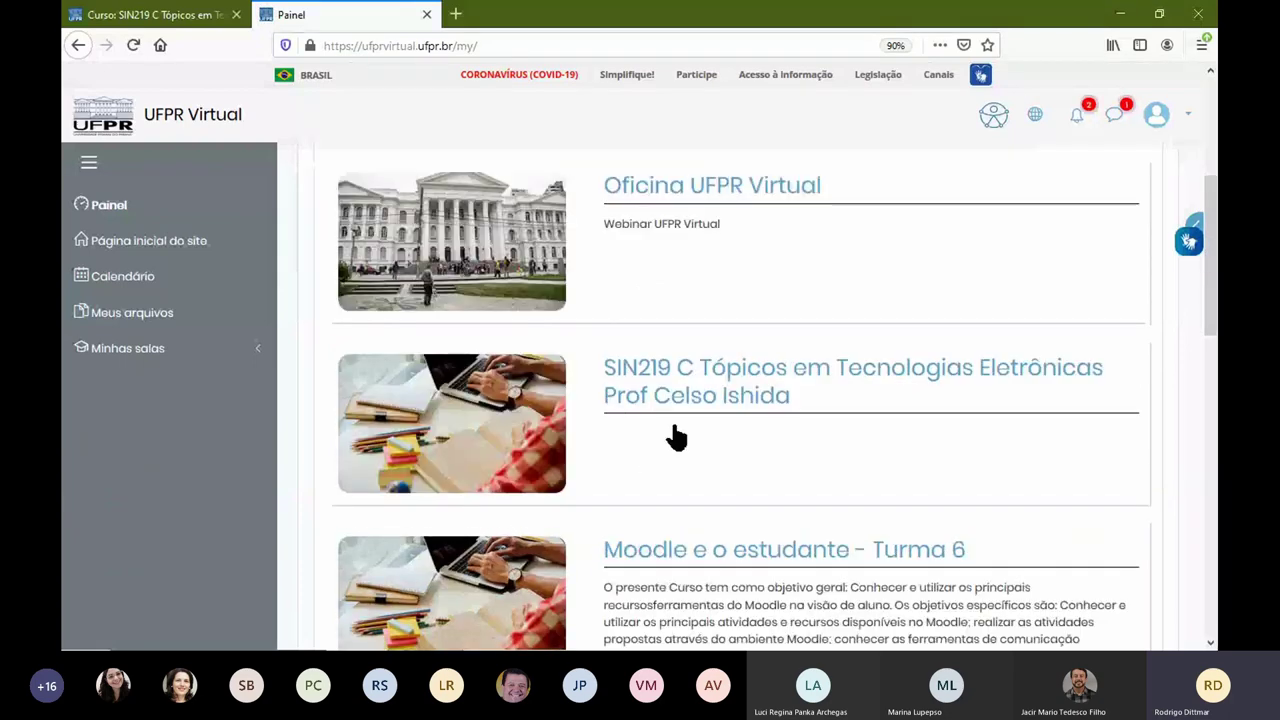
scroll(688, 434, down, 7)
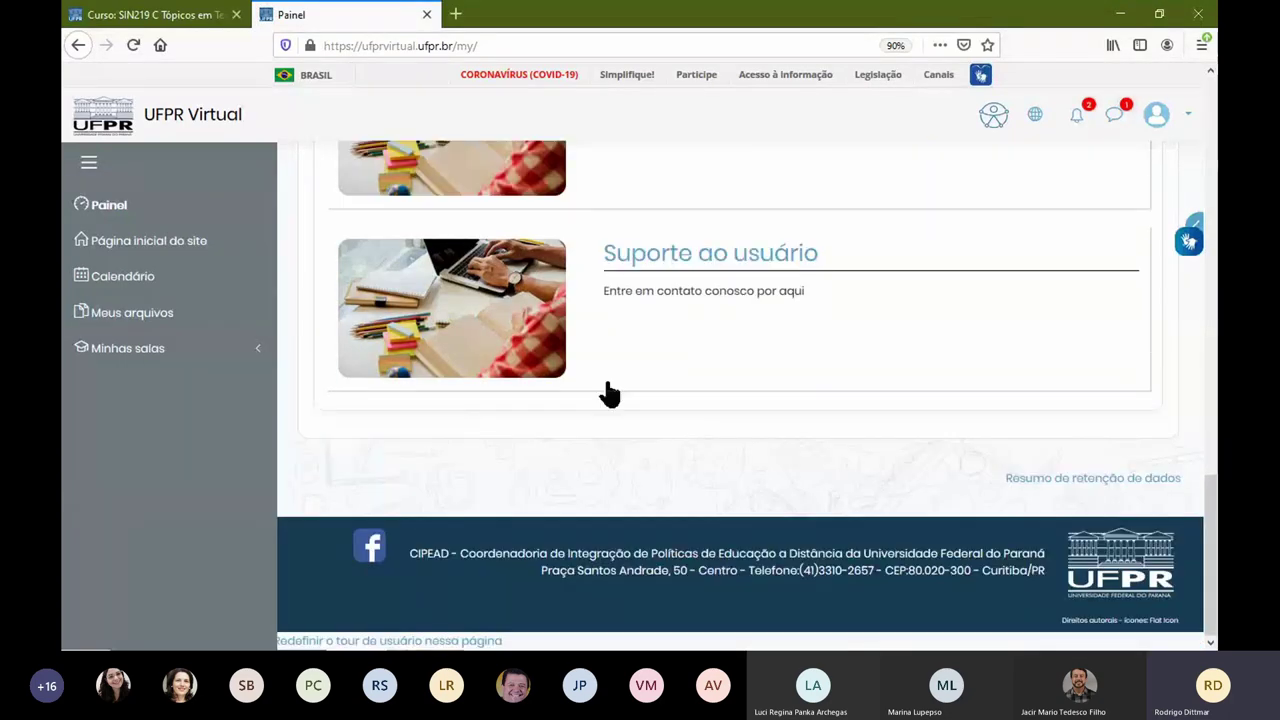
click(200, 250)
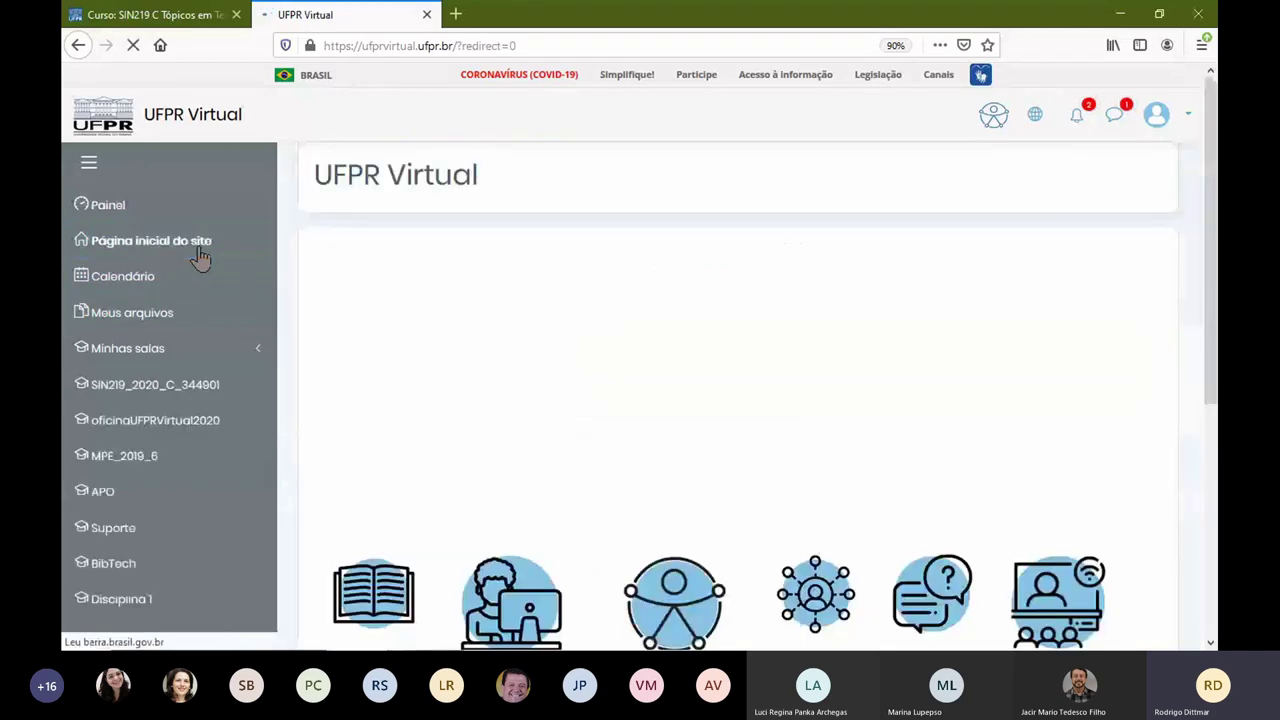
scroll(708, 410, down, 2)
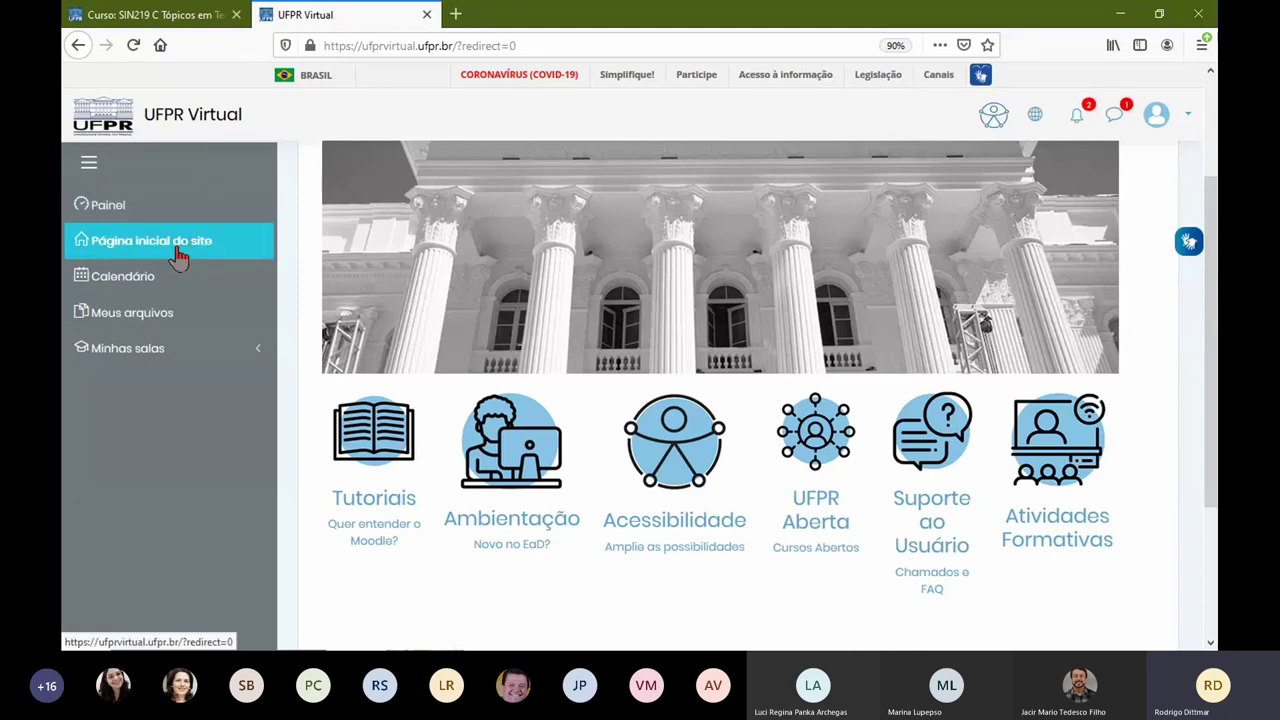
Step: Open Suporte ao Usuário, then the Atendimento UFPR VIRTUAL support list, highlighting the classroom request
click(930, 455)
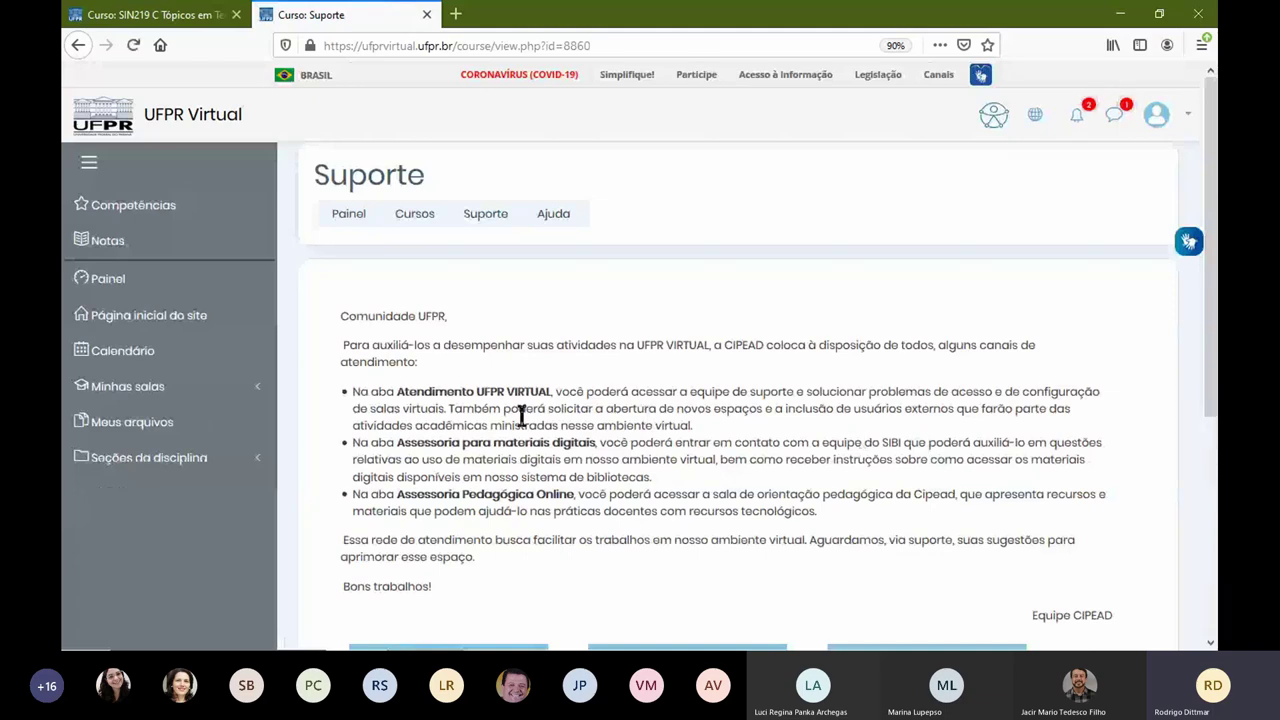
scroll(522, 415, down, 3)
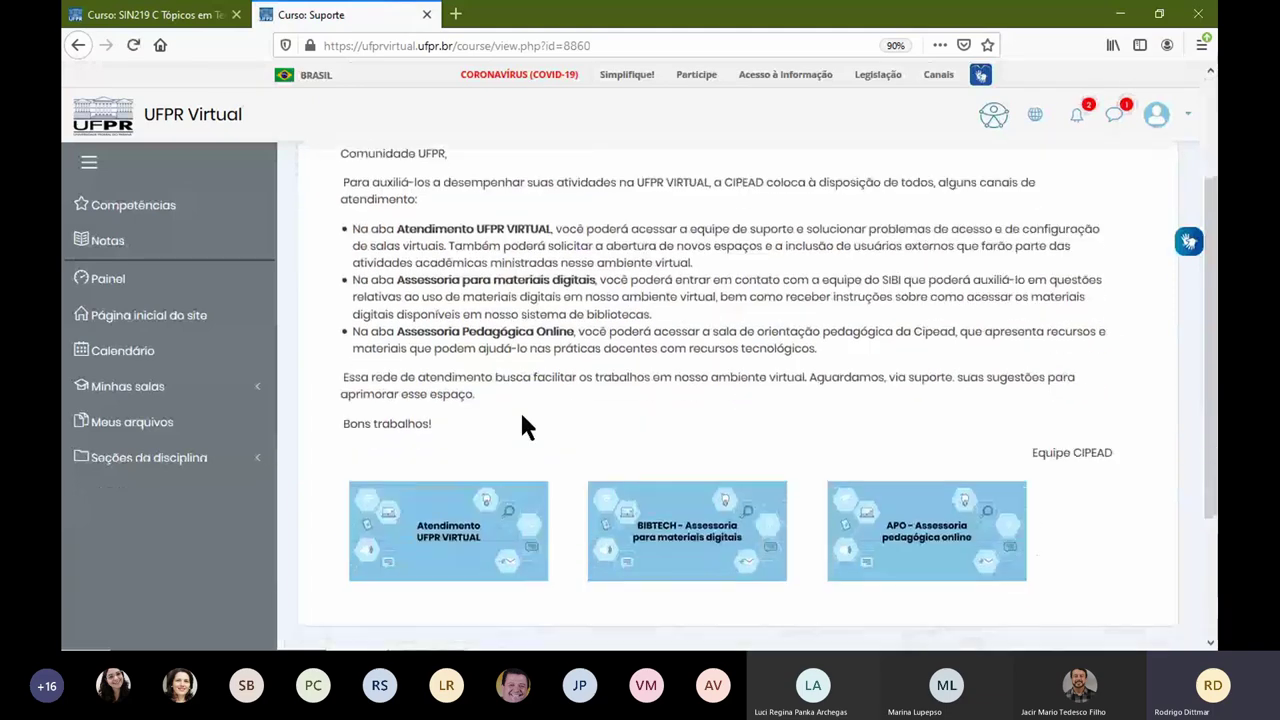
click(428, 563)
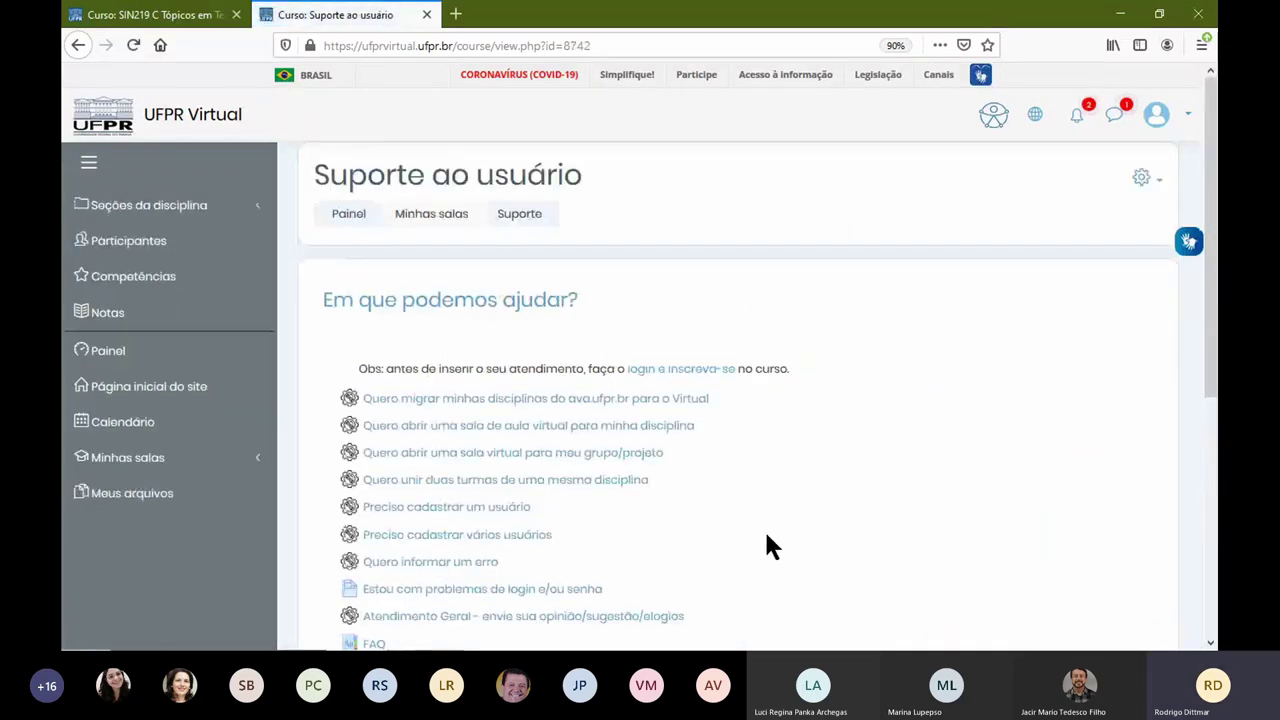
scroll(700, 506, down, 4)
scroll(740, 406, up, 3)
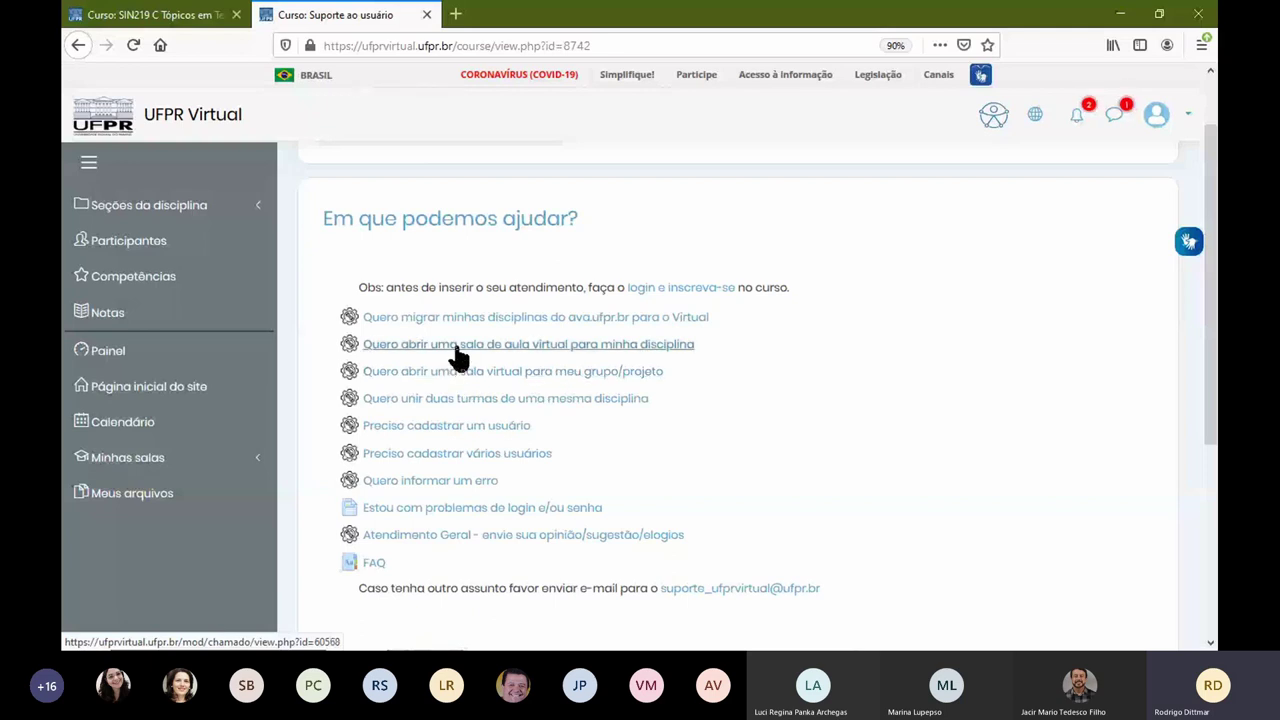
drag(697, 346, 365, 349)
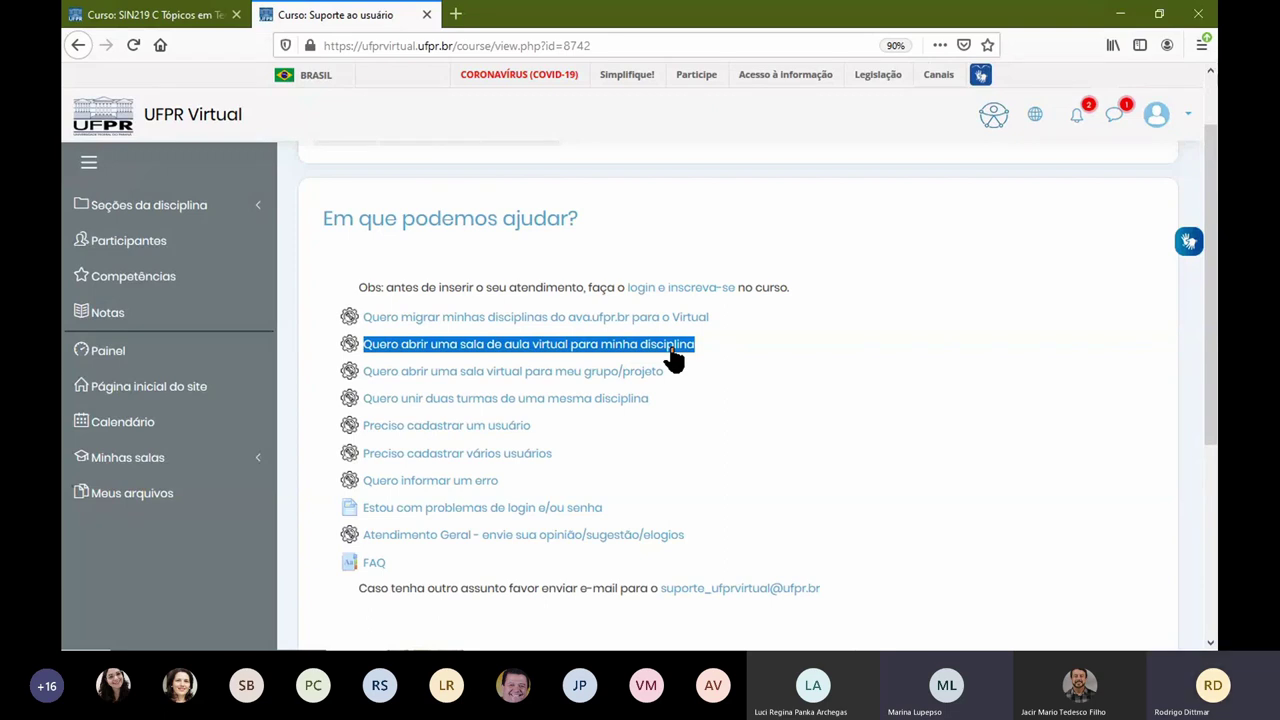
Step: Open 'Quero abrir uma sala de aula virtual para minha disciplina' and scroll to Resumo dos chamados
click(672, 350)
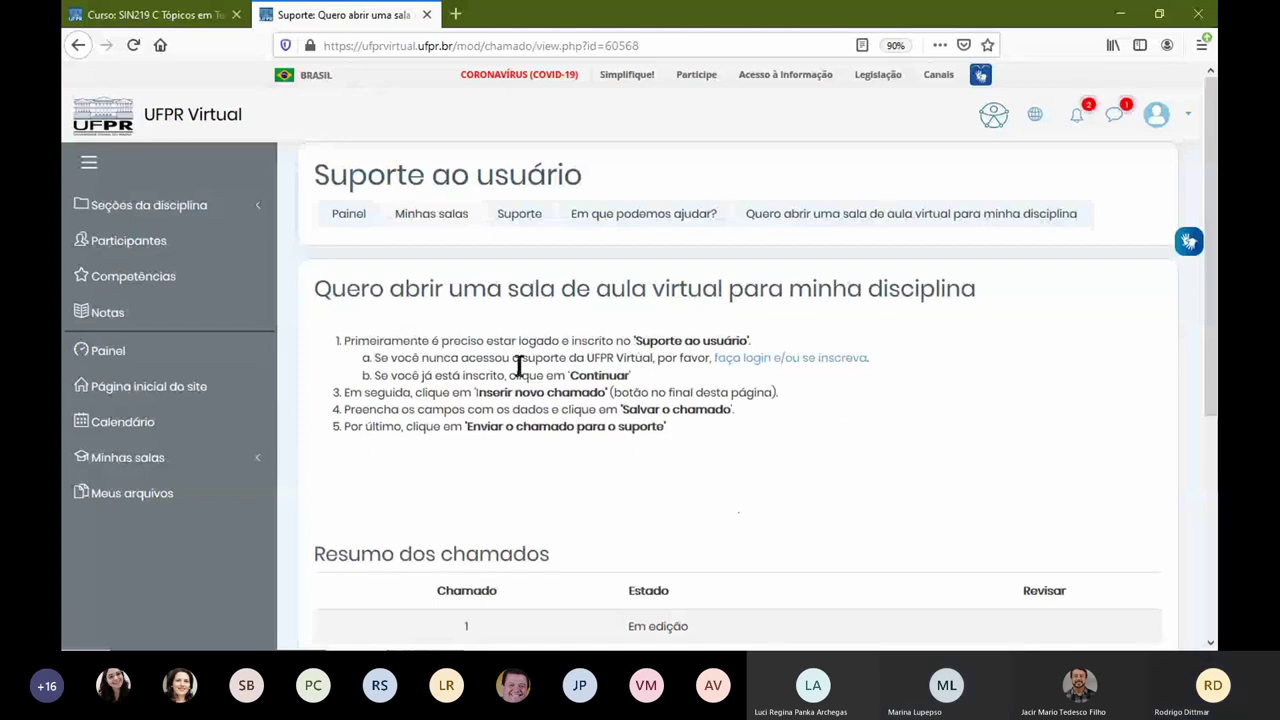
scroll(519, 364, down, 3)
scroll(480, 283, up, 3)
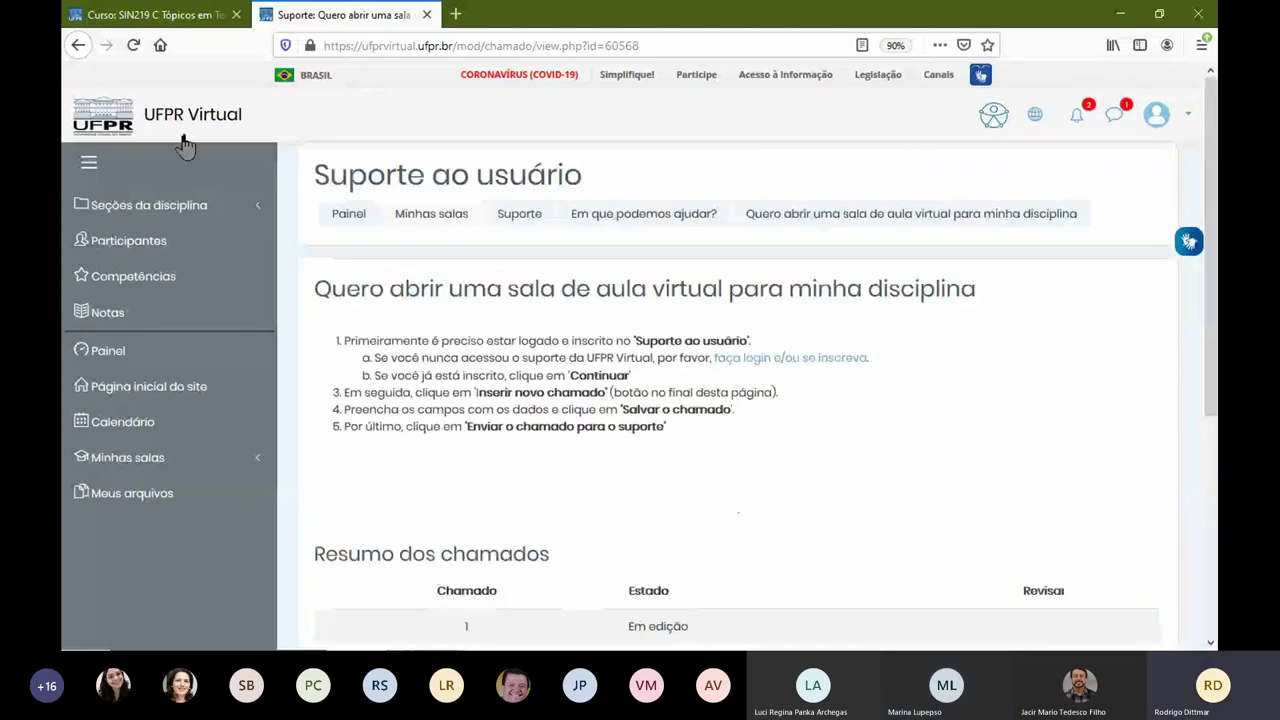
click(78, 50)
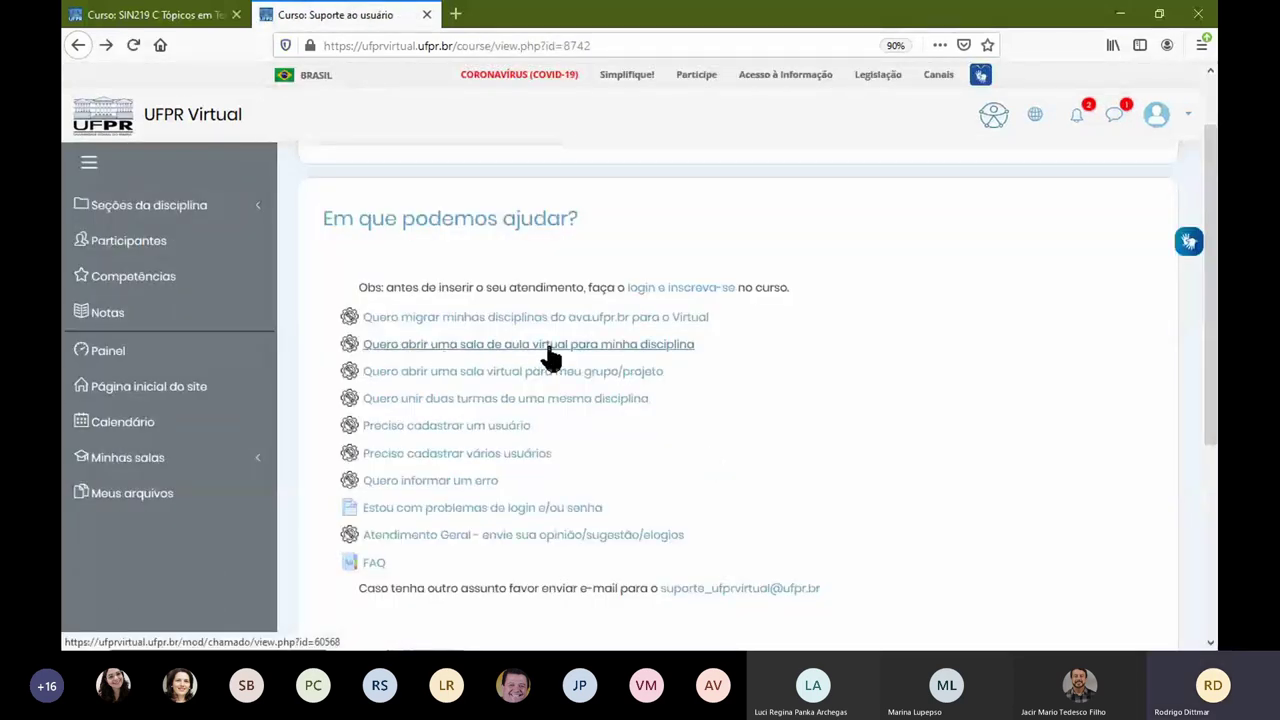
click(608, 348)
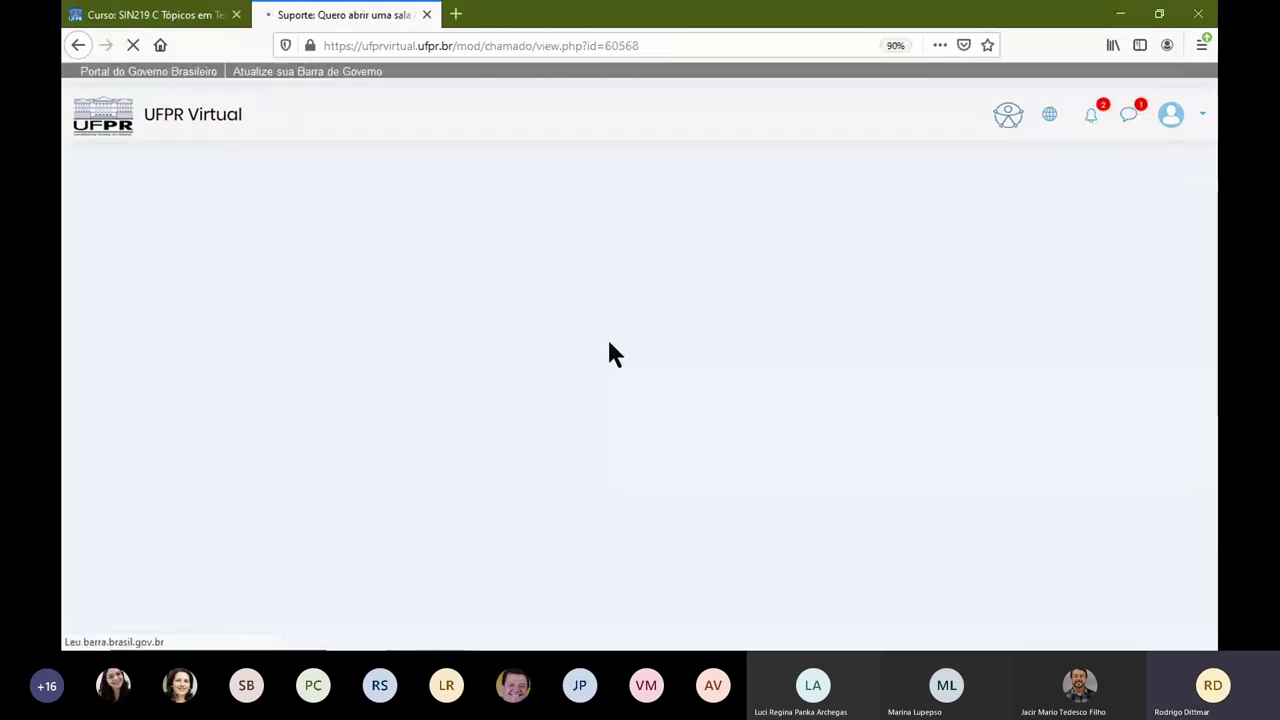
scroll(415, 420, down, 3)
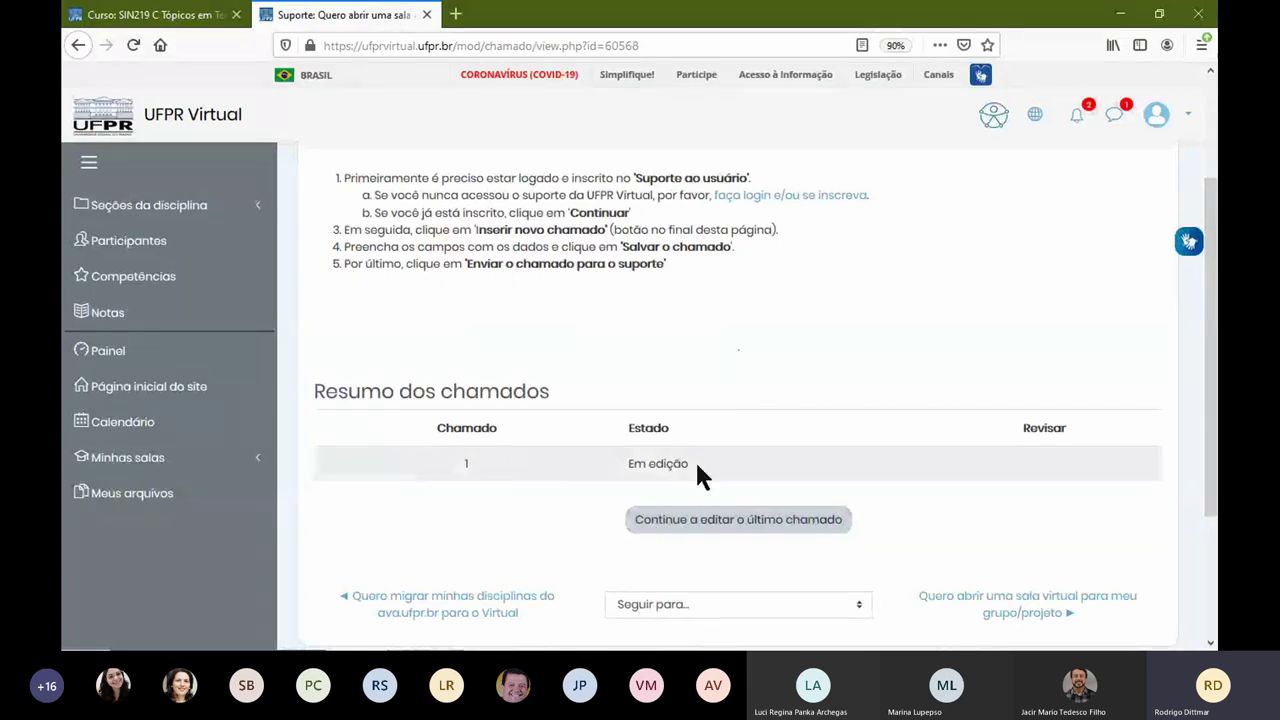
Step: Resume editing the ticket and answer Questão 1 with the course code SIN171
click(703, 528)
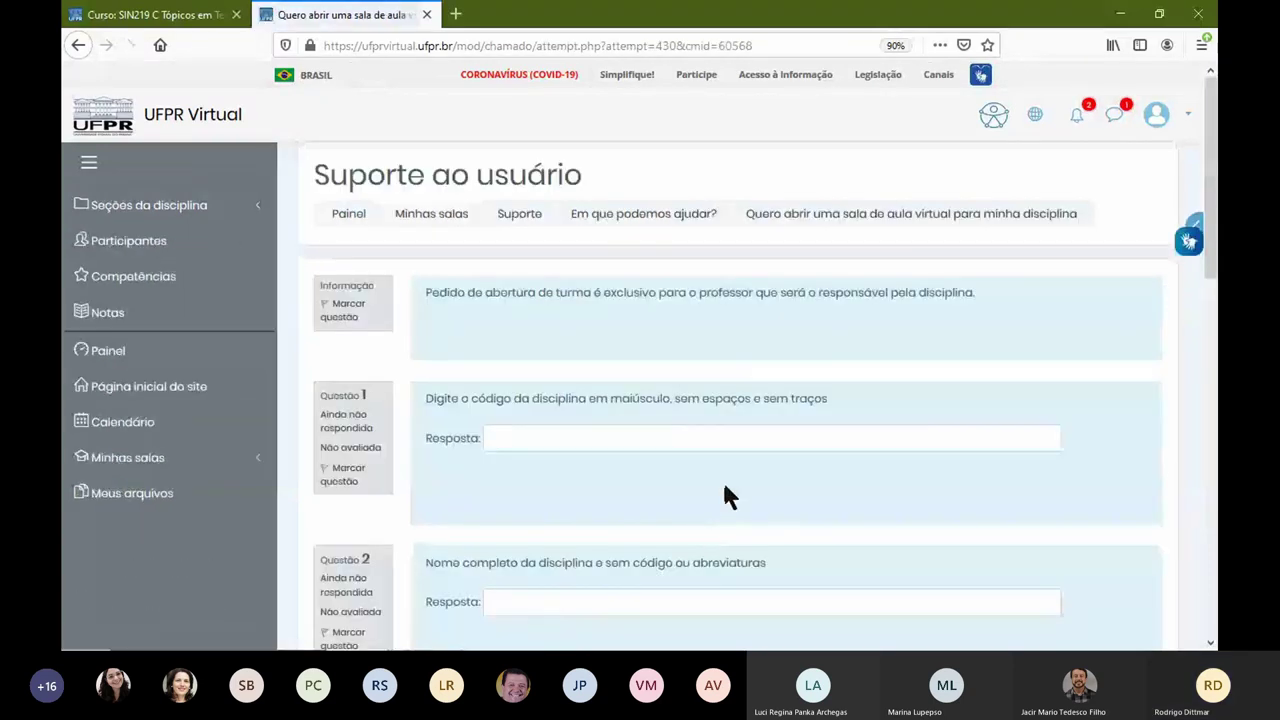
click(507, 432)
scroll(505, 400, down, 2)
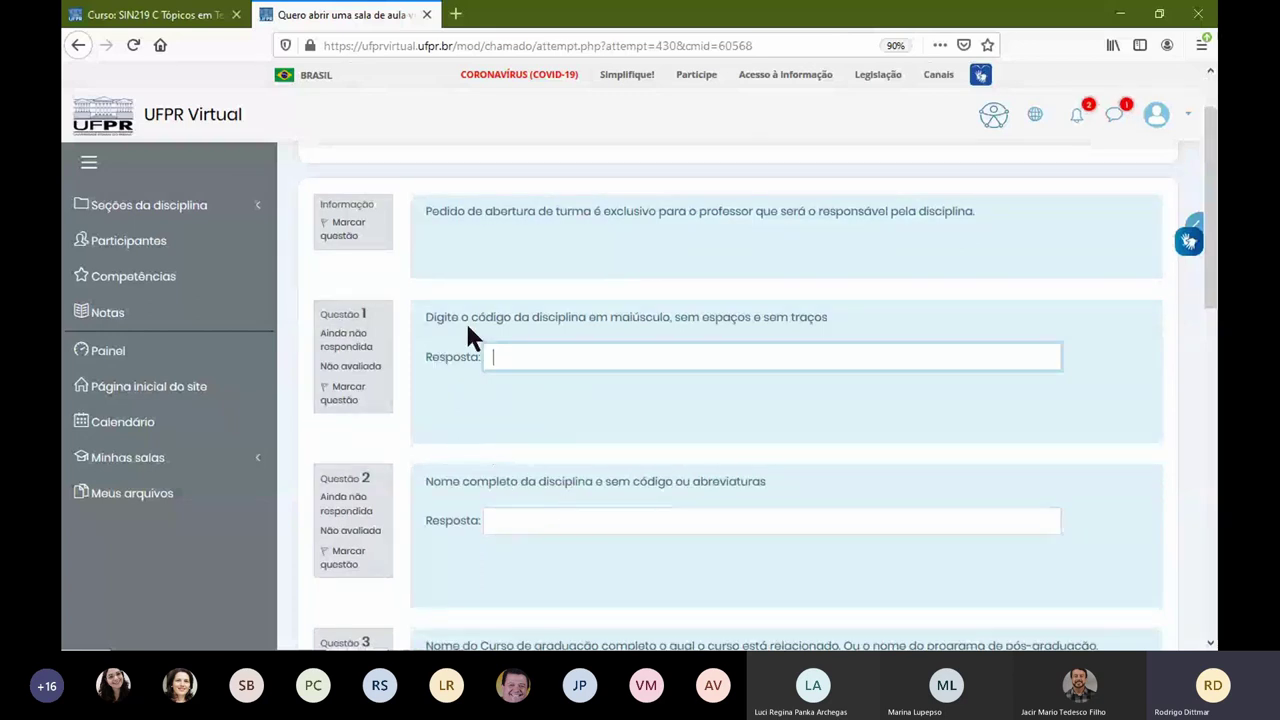
drag(460, 318, 669, 318)
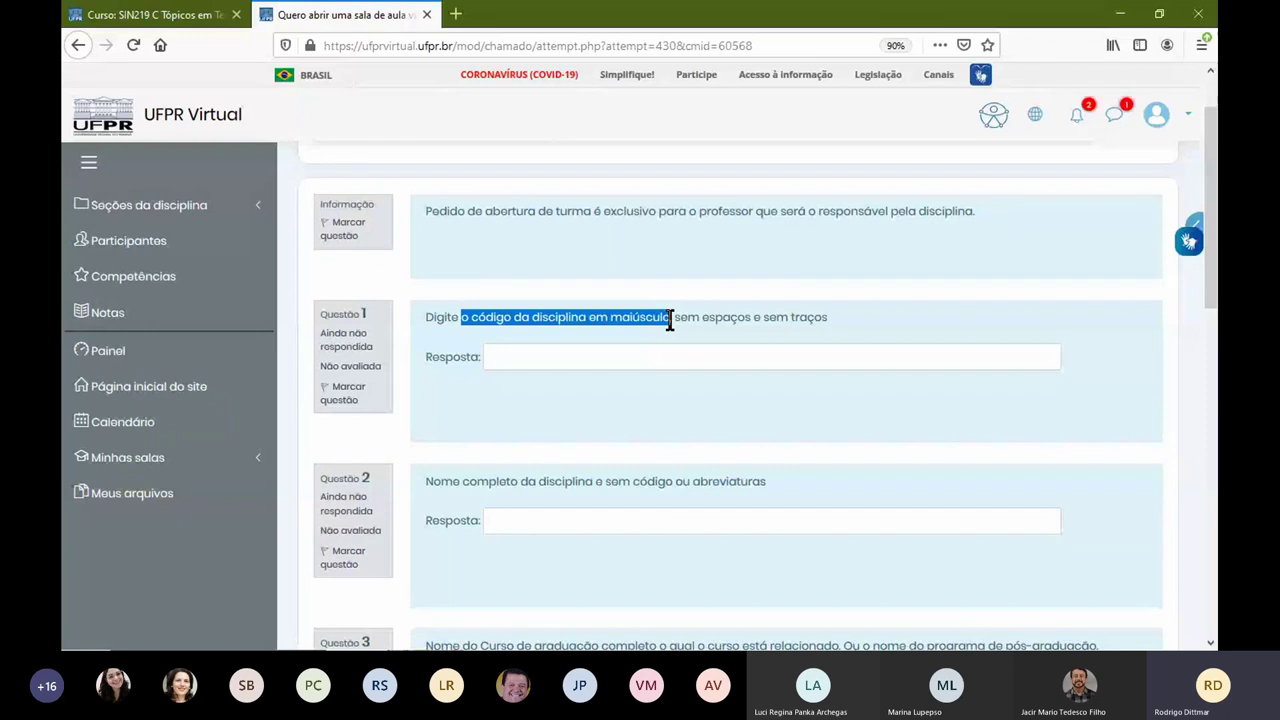
click(650, 356)
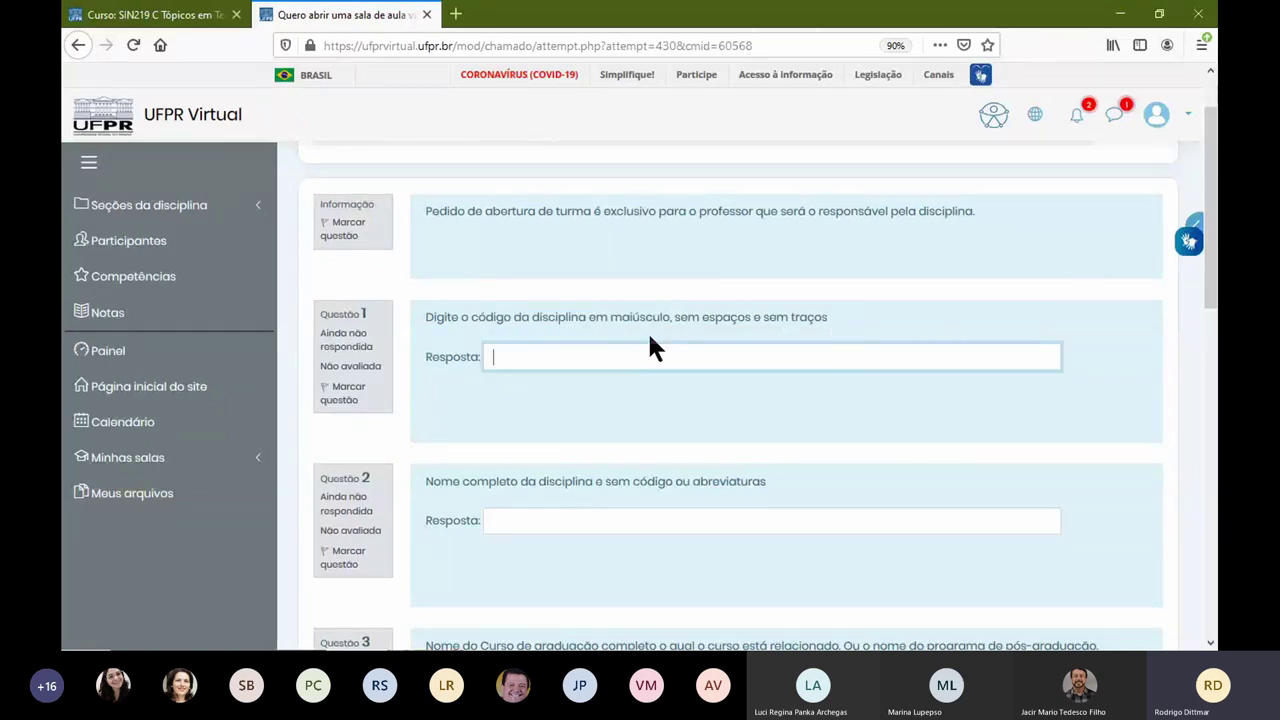
text(SIN171)
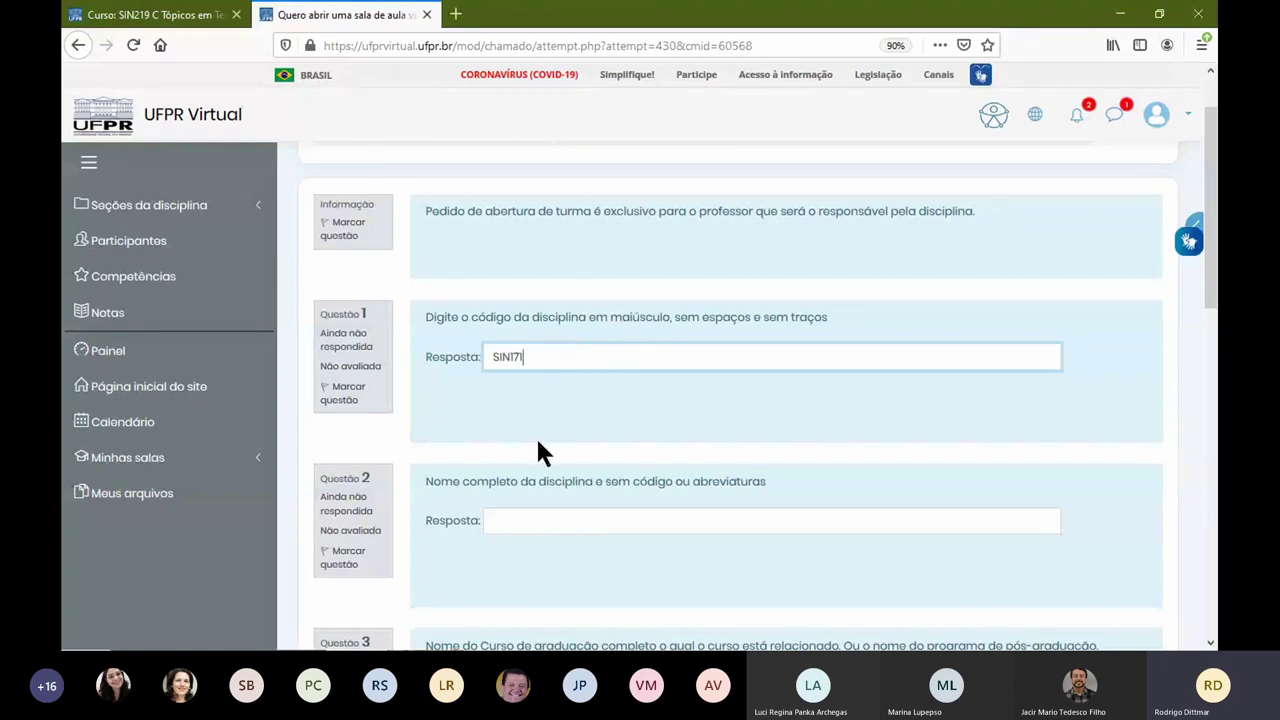
scroll(456, 448, down, 3)
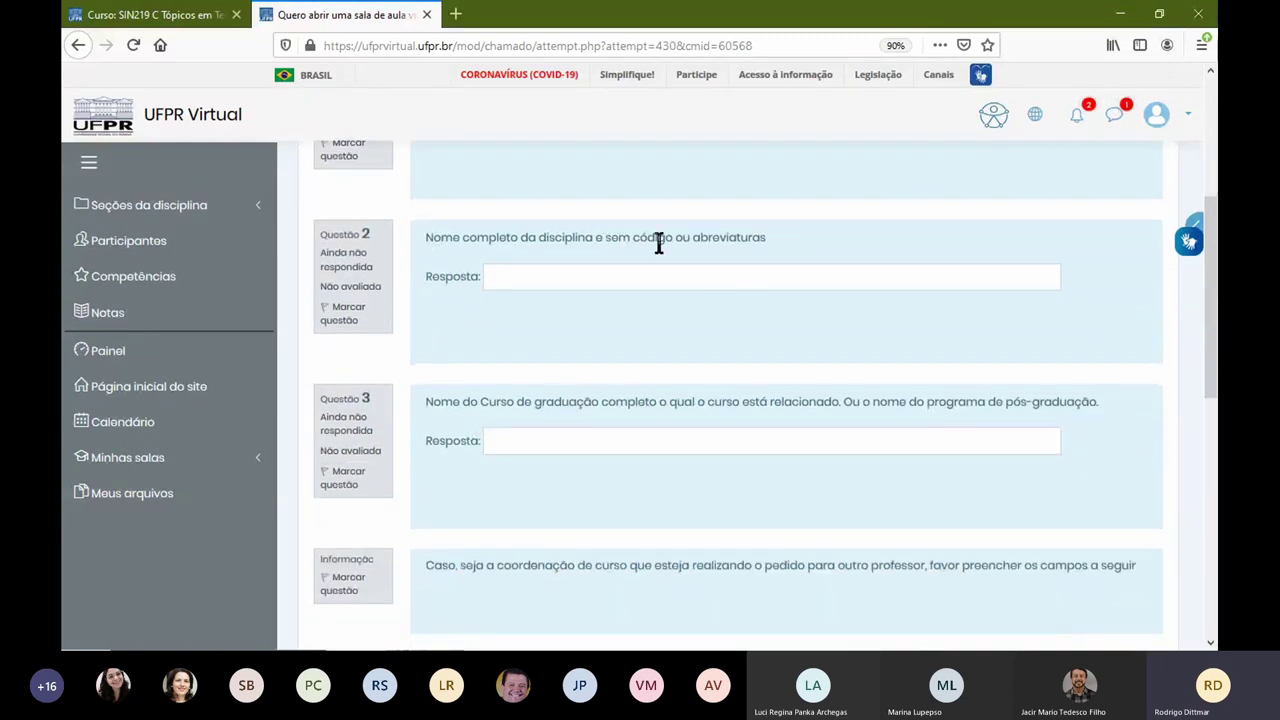
Step: Answer Questão 2 with 'Disciplina' and Questão 3 with 'Gestão da Informação'
click(712, 272)
text(dISCI)
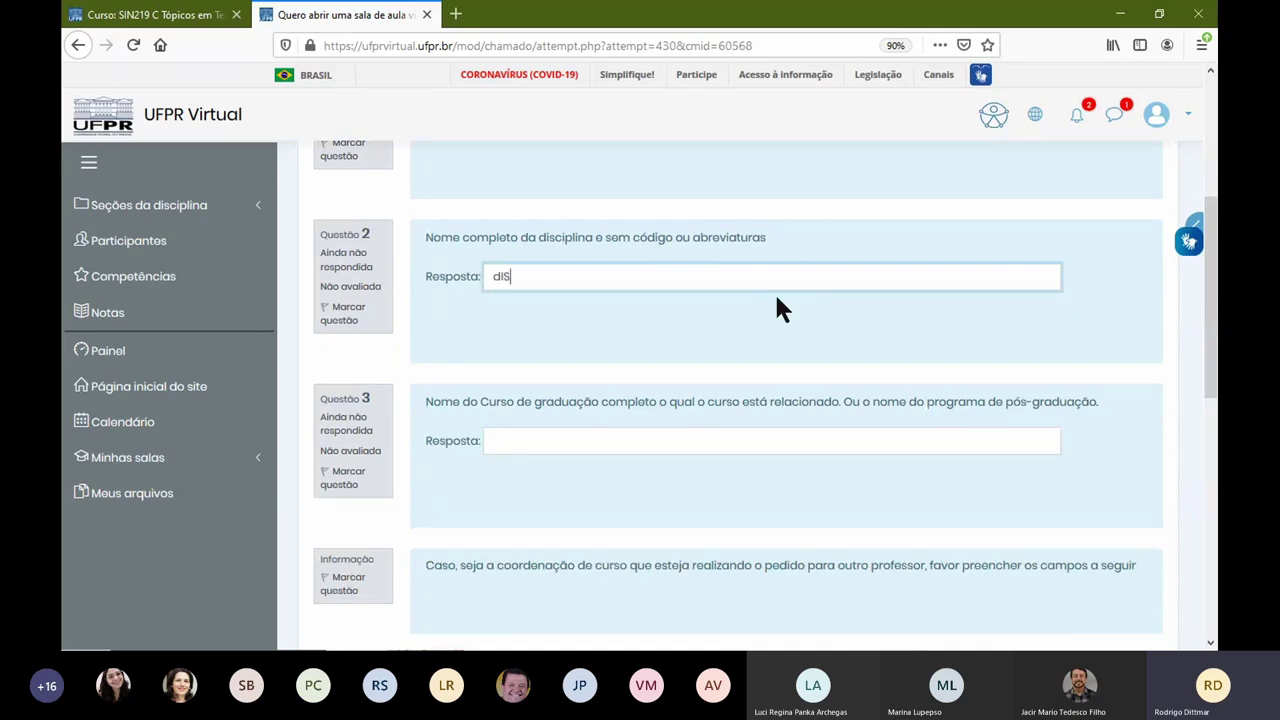
key(BackSpace)
key(BackSpace)
key(BackSpace)
key(BackSpace)
text(Di)
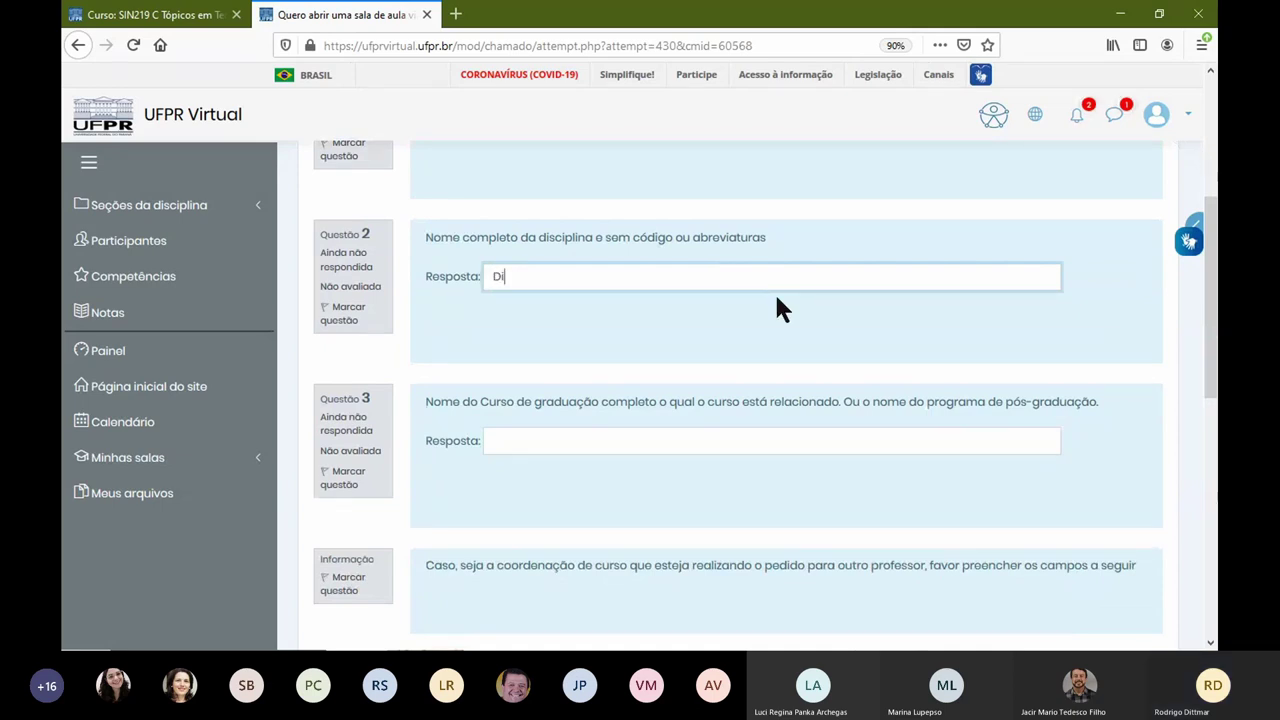
text(sciplina)
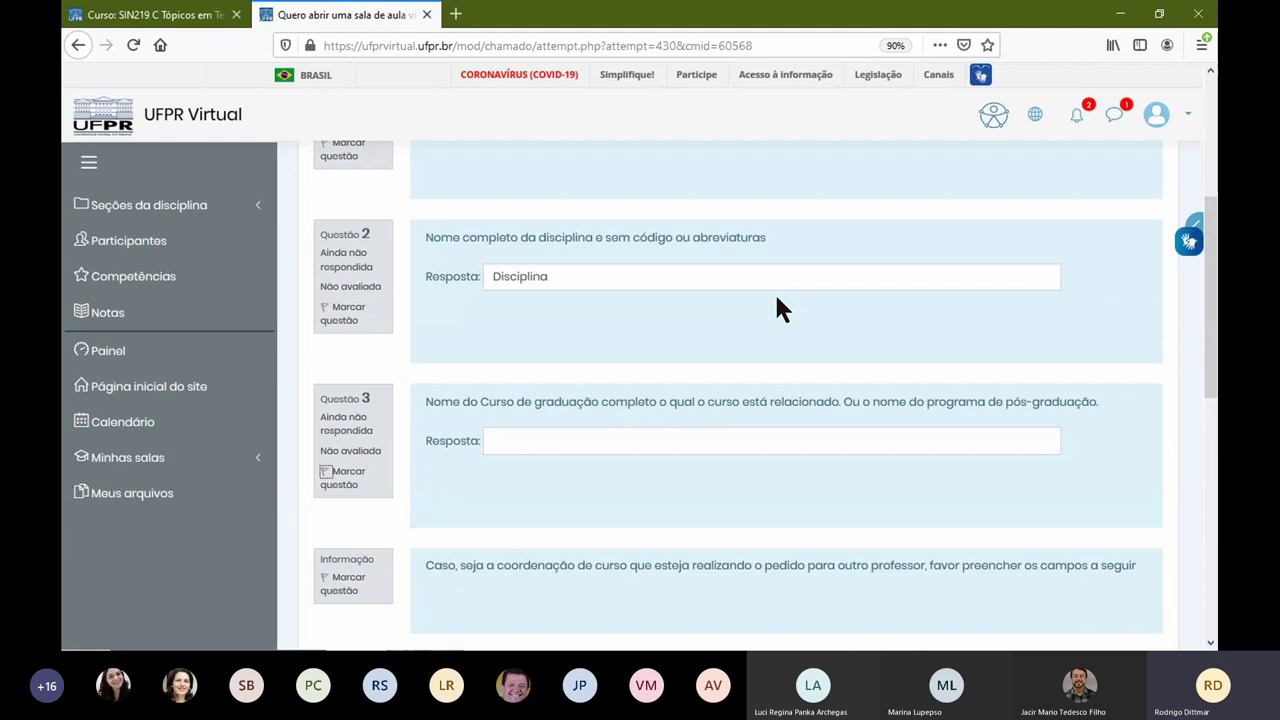
click(531, 440)
text(Gest)
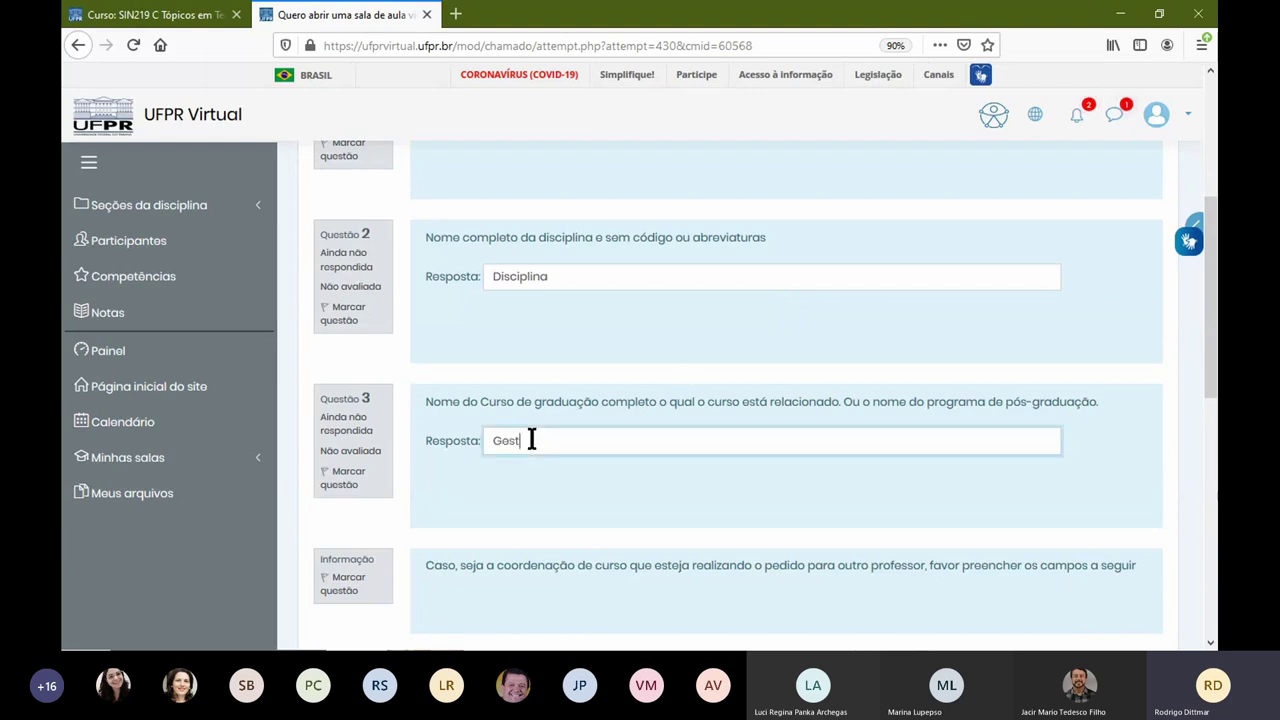
text(ão da INformação)
key(ctrl+Left)
key(Right)
key(Delete)
text(n)
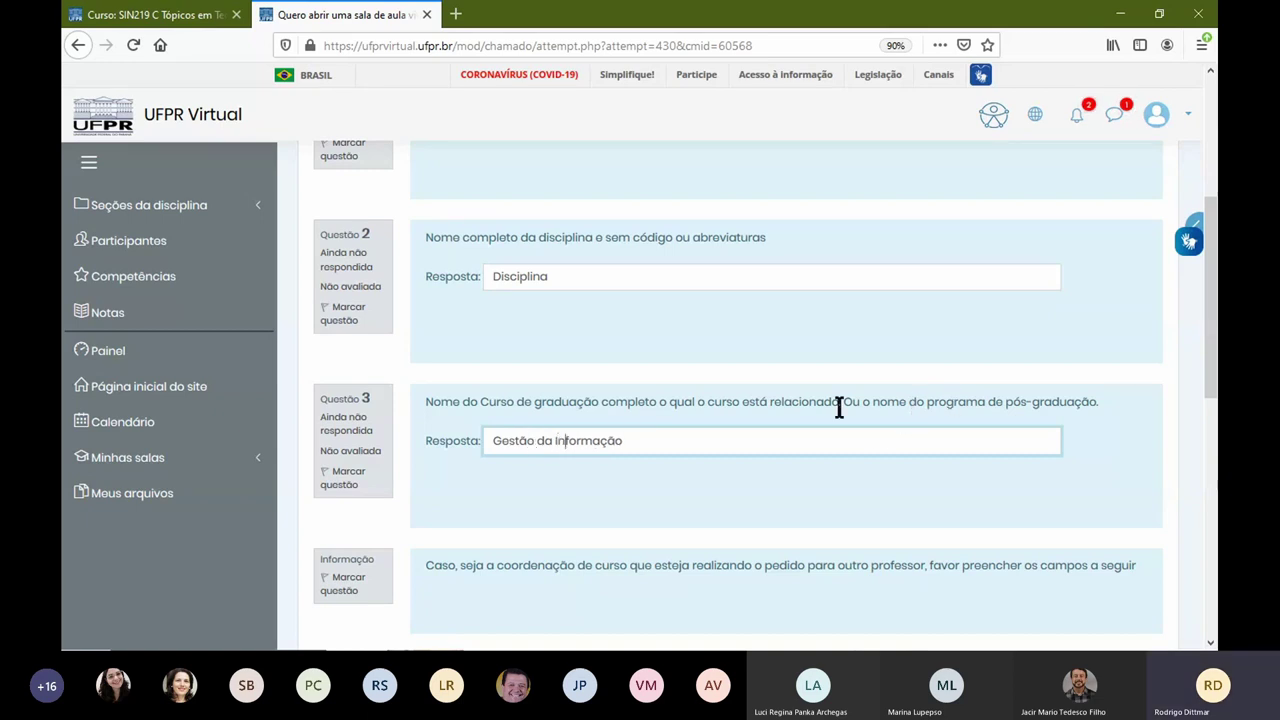
click(723, 404)
Step: Answer Questão 4 'Eu - Teste - Não criar', enter the teacher's e-mail, and save the request
scroll(723, 400, down, 3)
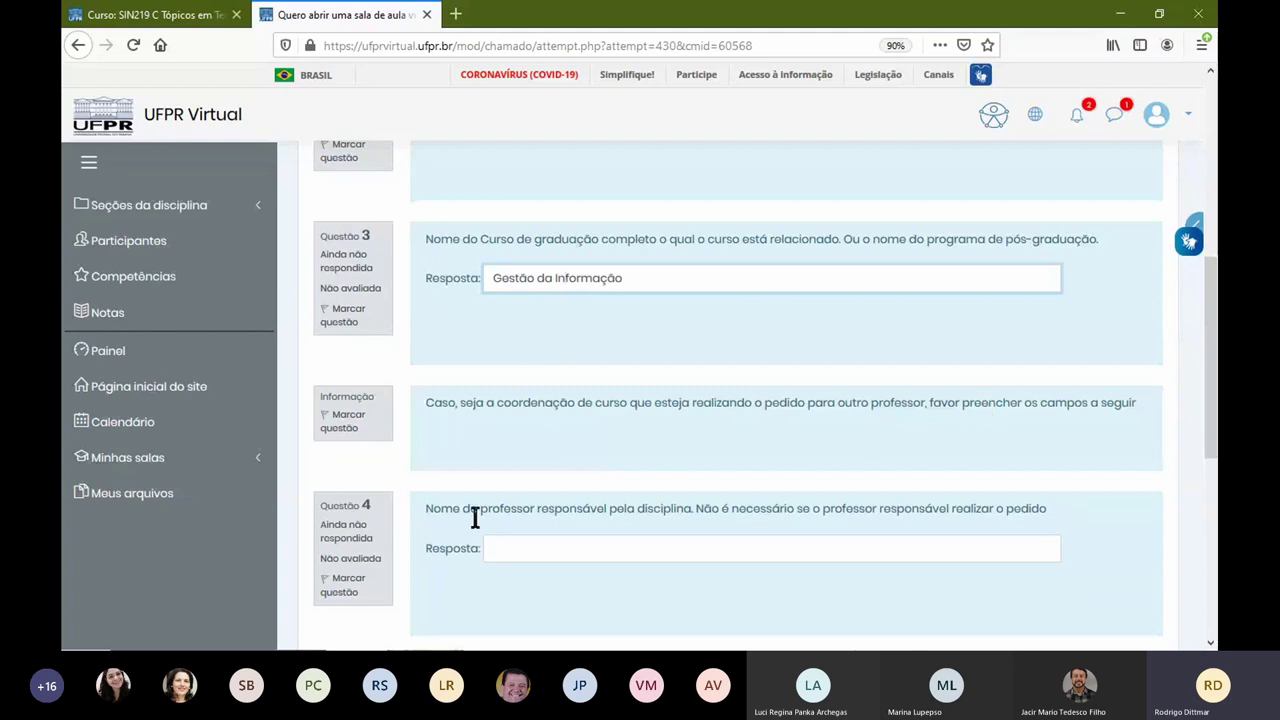
scroll(515, 420, down, 3)
click(532, 388)
text(Eu - Teste)
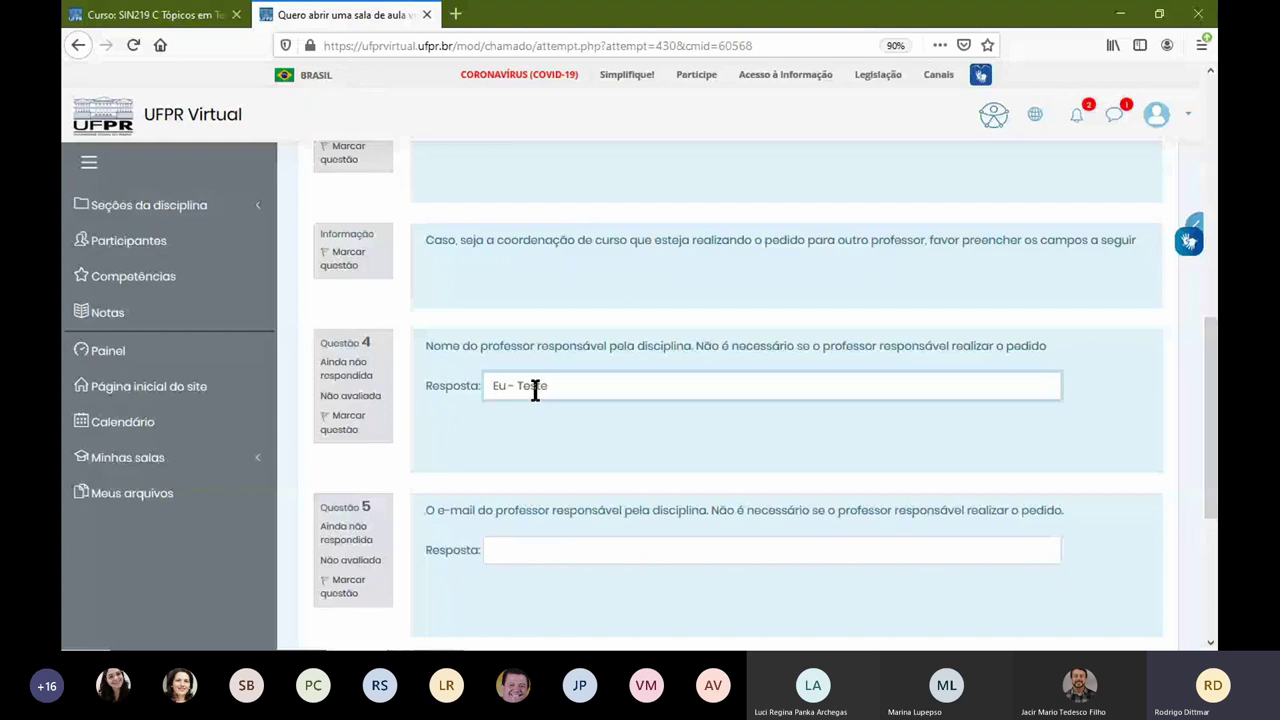
text( - Não criar)
scroll(607, 420, down, 3)
click(505, 392)
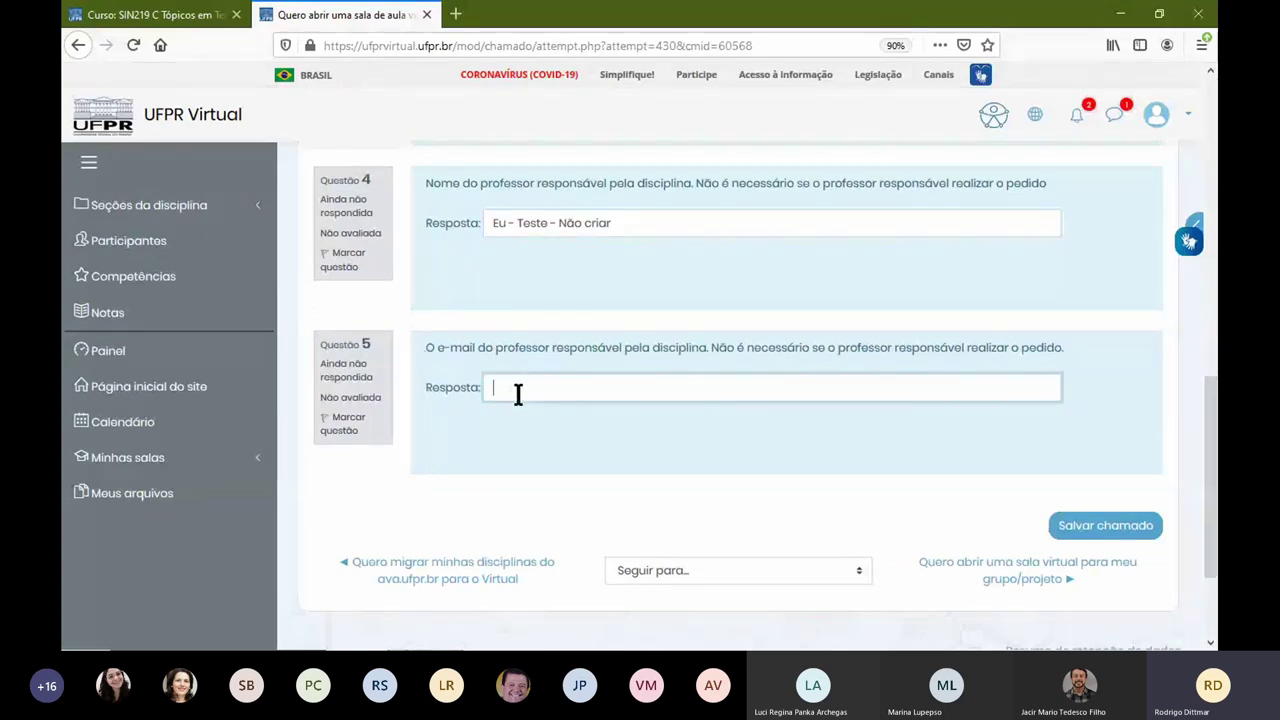
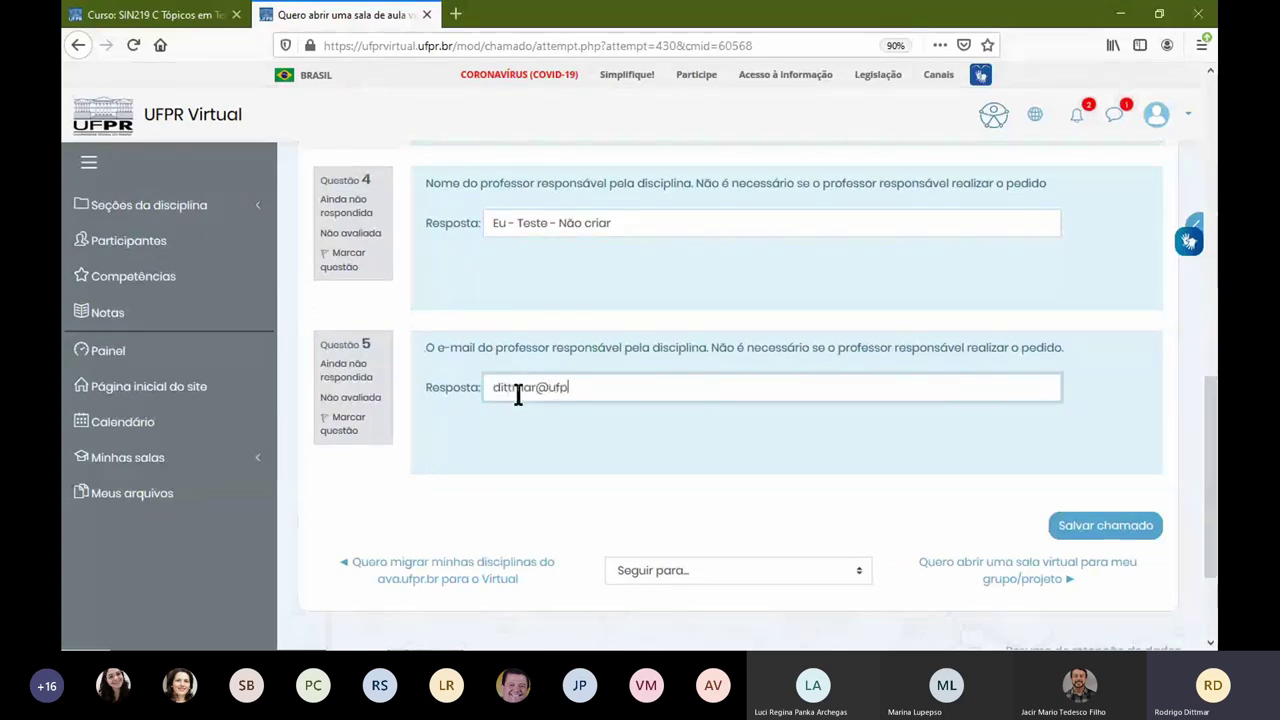
click(1105, 530)
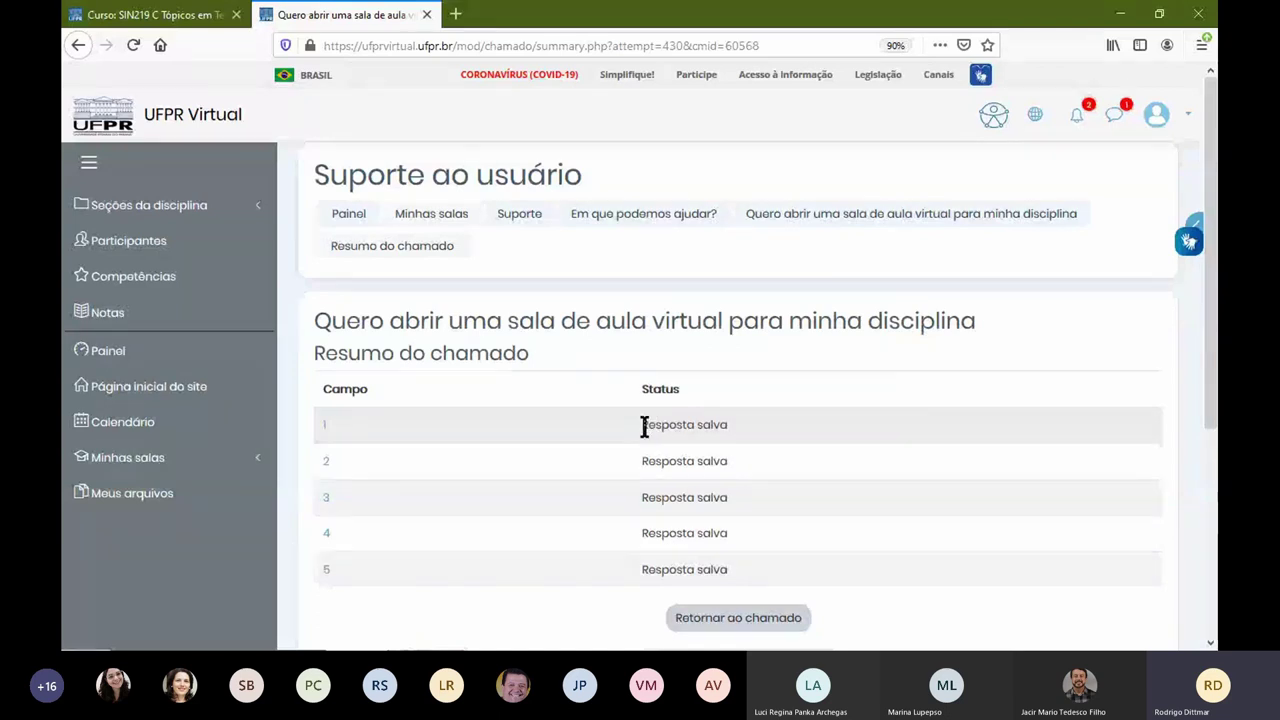
Step: Scroll through the Resumo do chamado to review the five saved answers and send button
scroll(648, 422, down, 1)
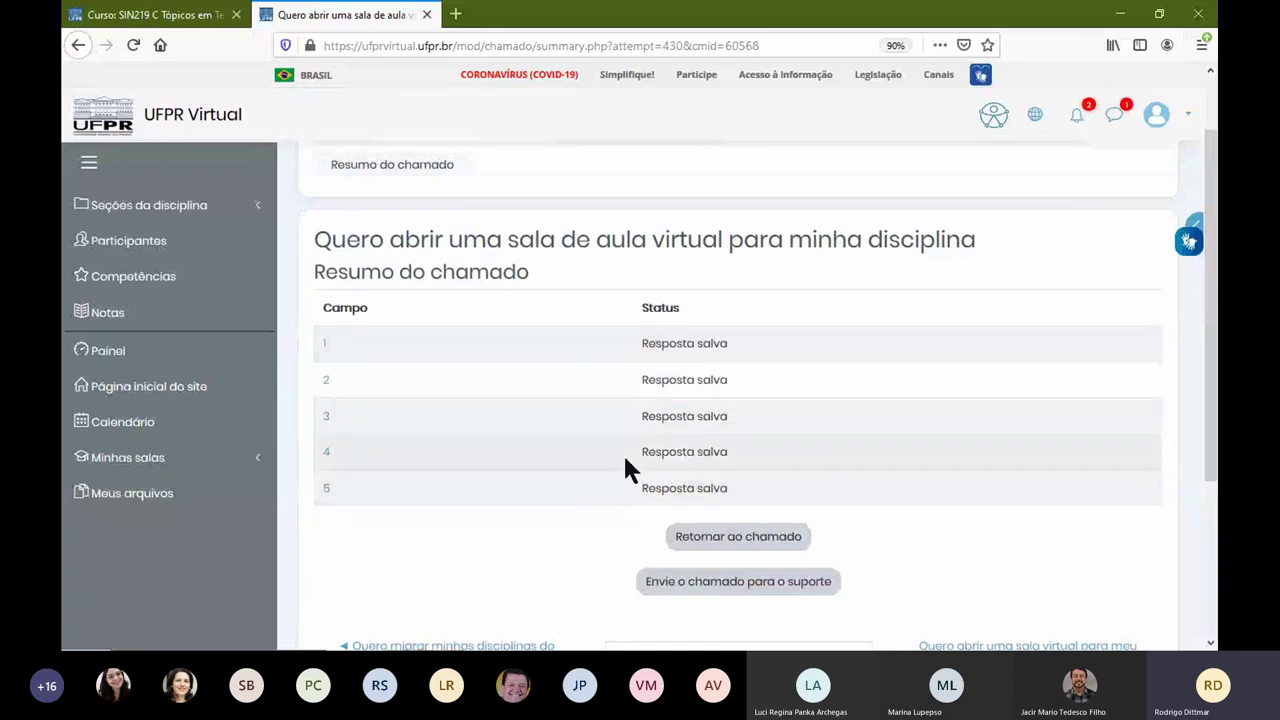
scroll(739, 609, down, 1)
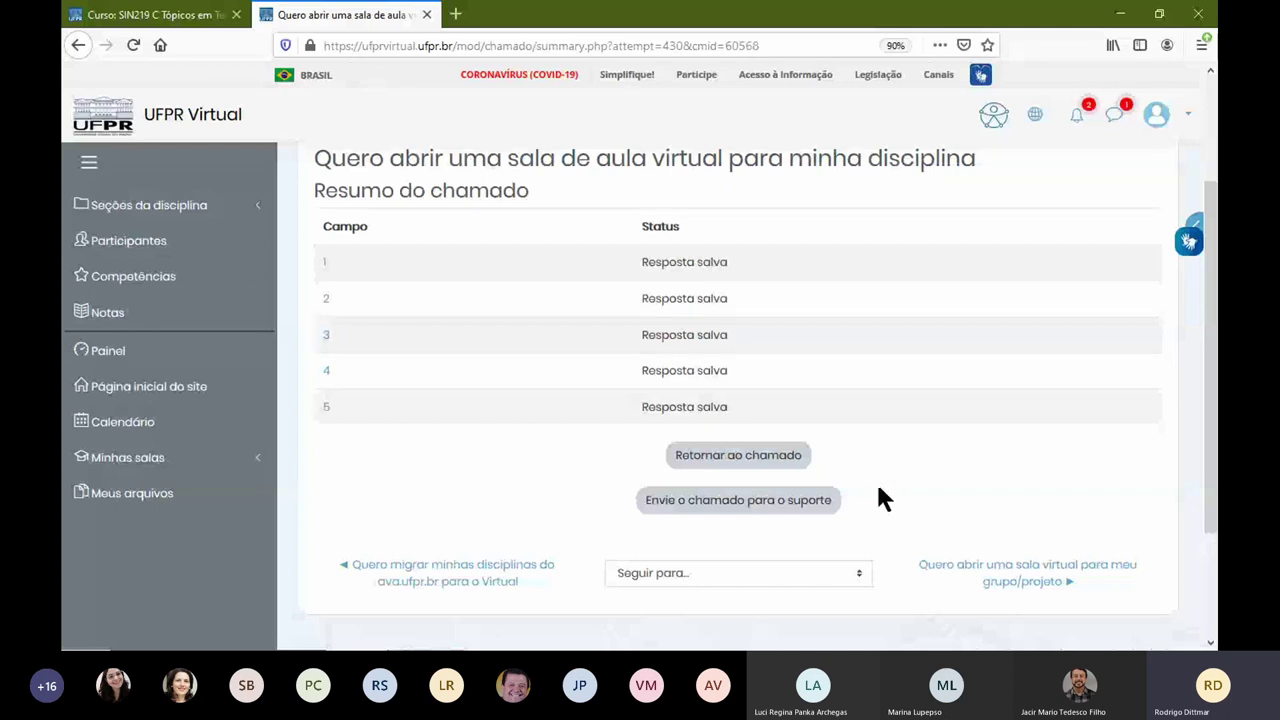
Step: Open the Oficina UFPR Virtual course from Painel and go to its Podcast gallery
click(160, 360)
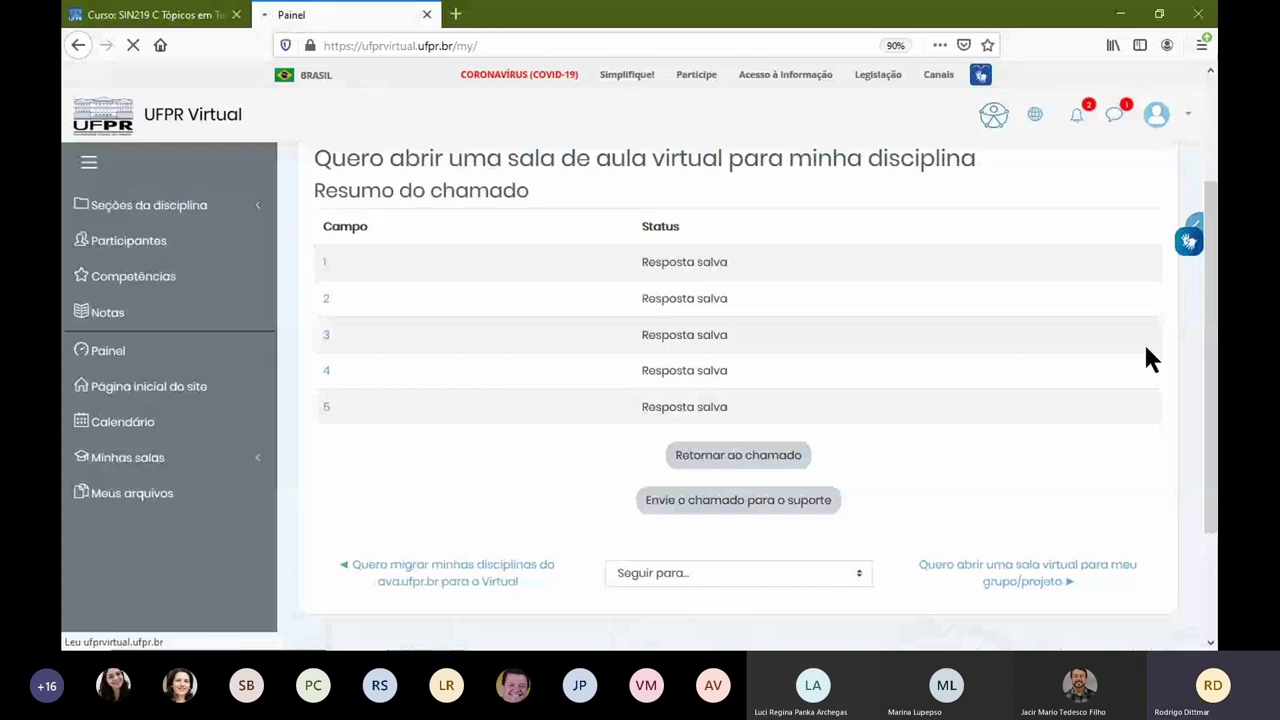
click(694, 524)
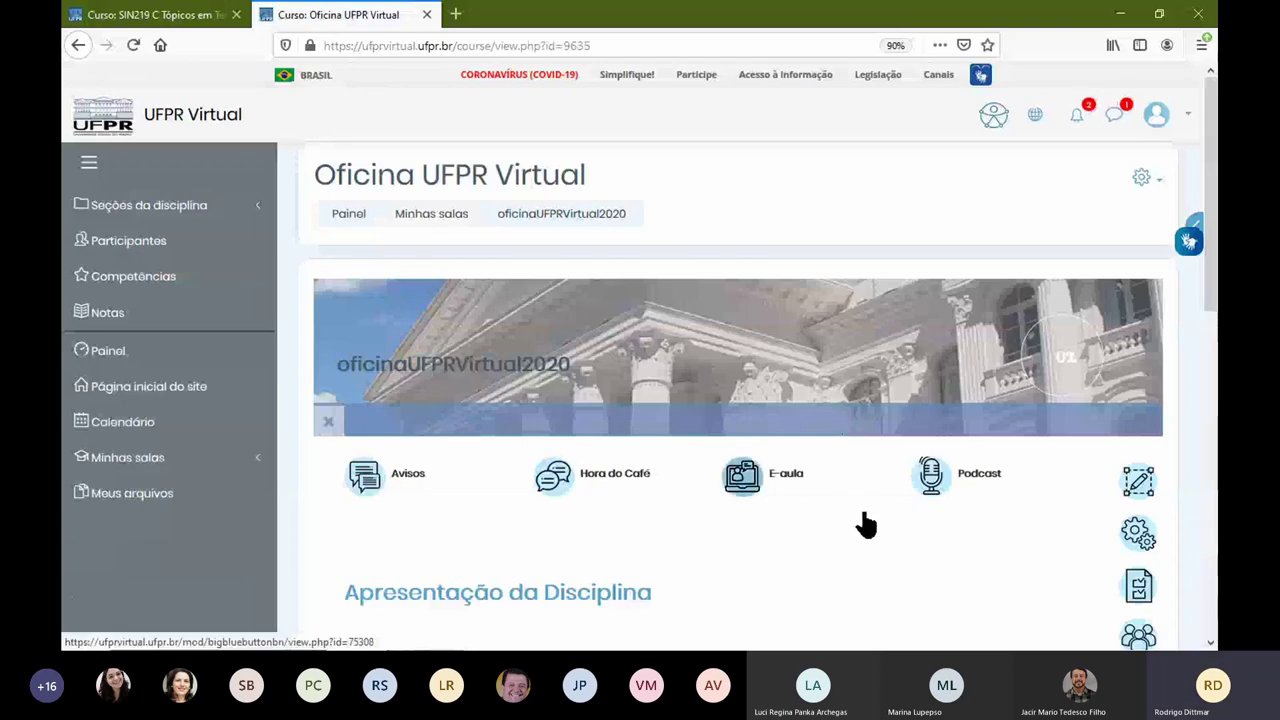
scroll(864, 526, down, 3)
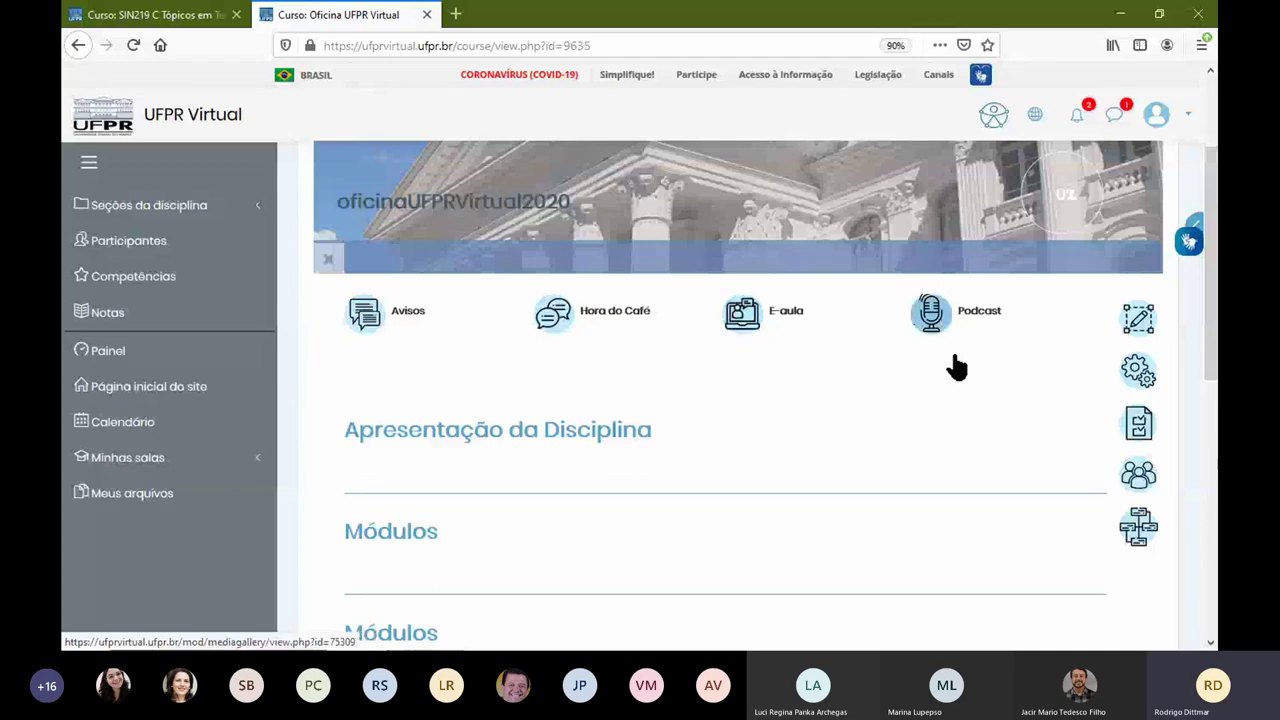
click(929, 330)
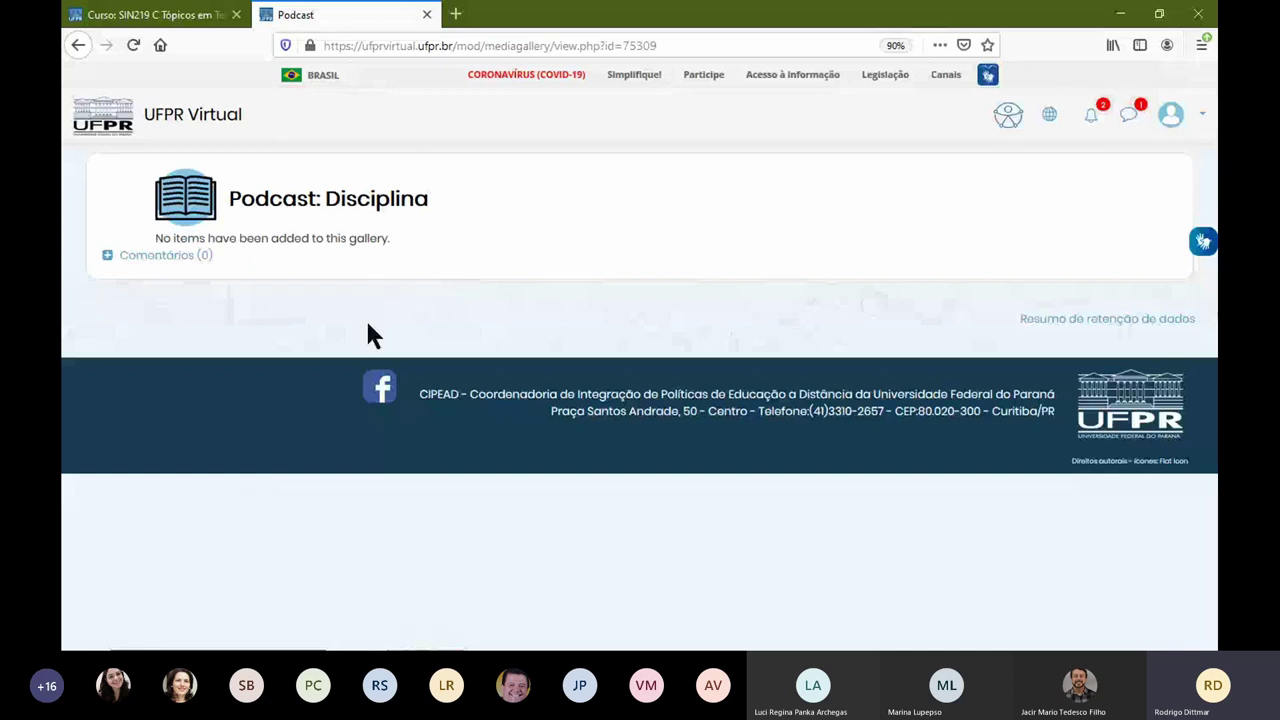
Step: In the first tab, go to Página inicial do site and open the Tutoriais course
click(78, 45)
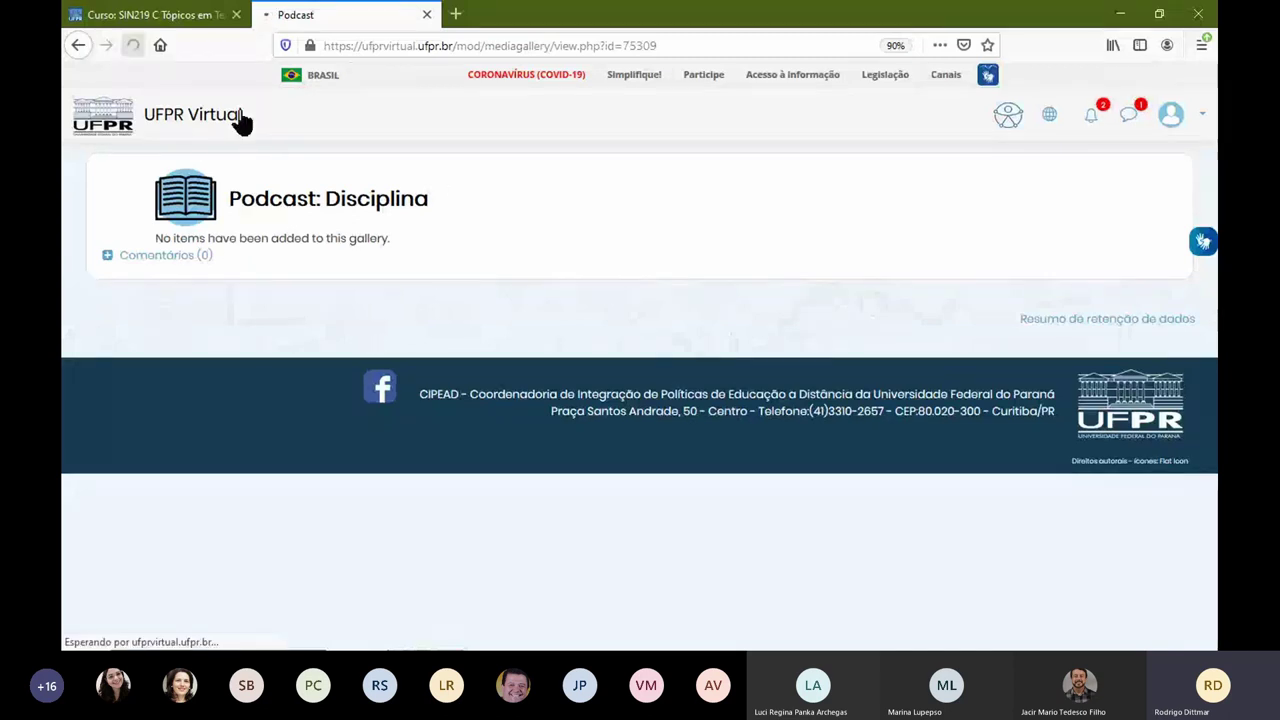
click(188, 28)
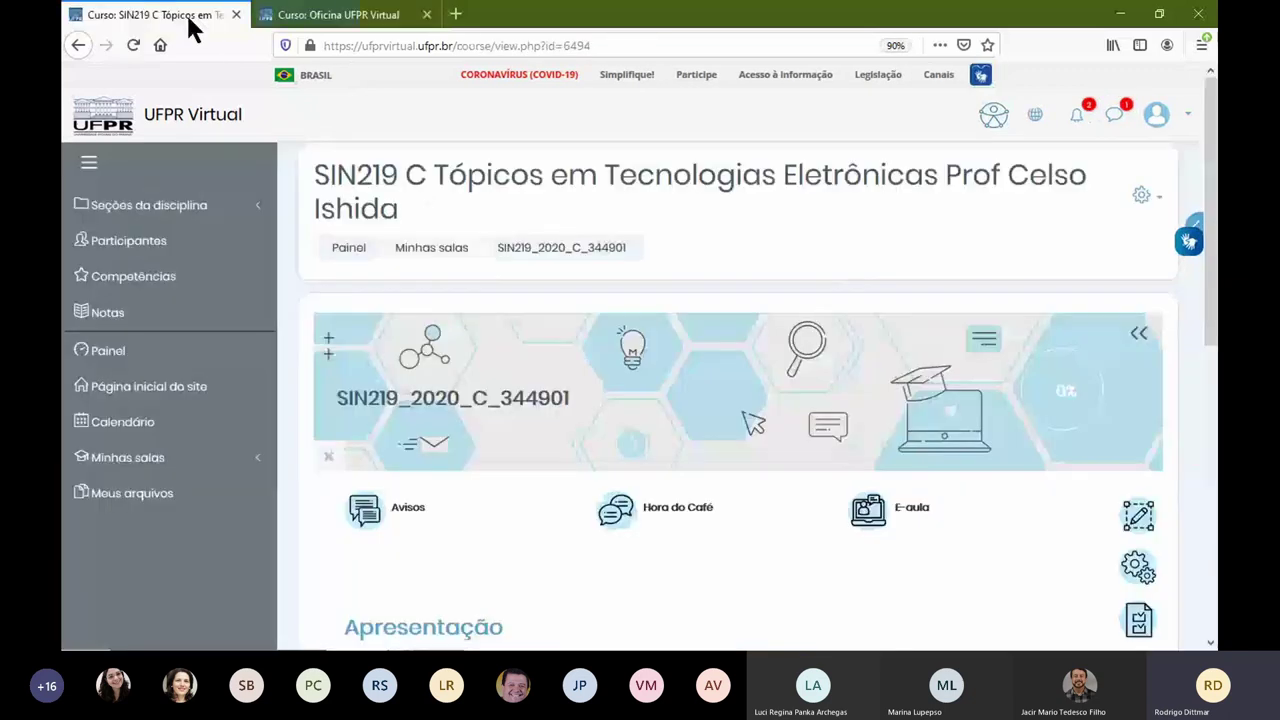
click(272, 392)
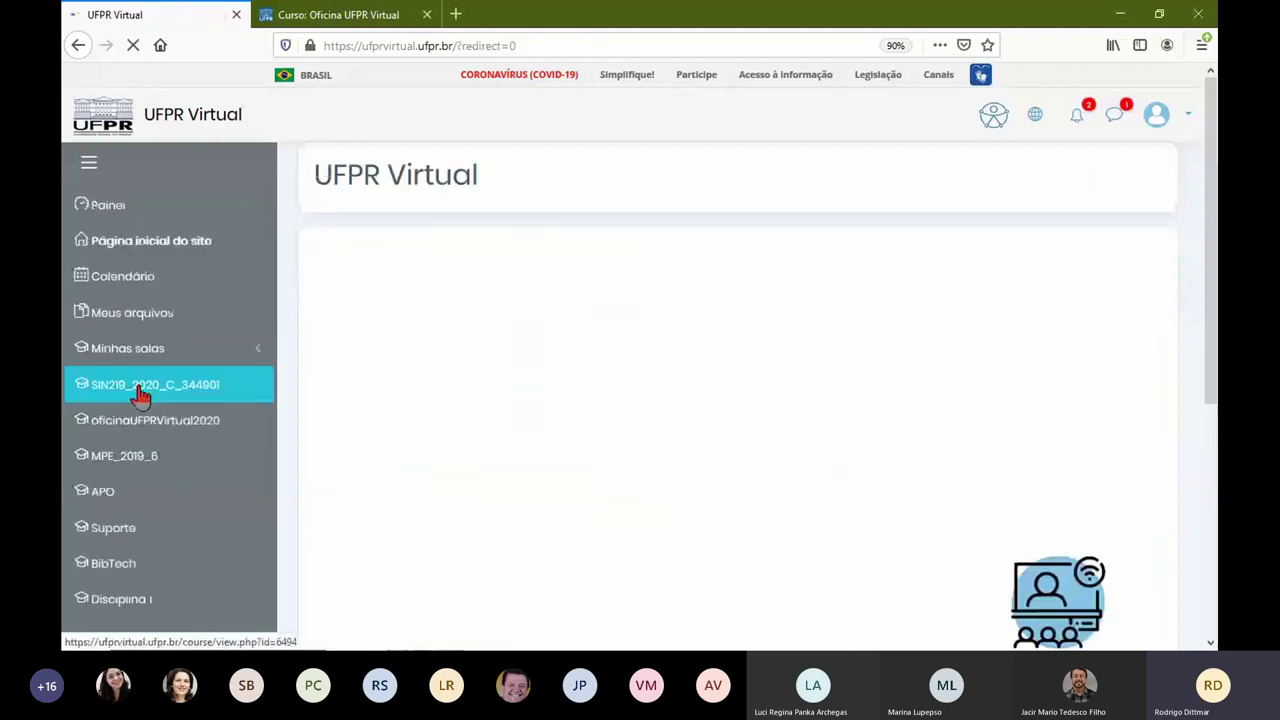
scroll(608, 449, down, 3)
click(390, 388)
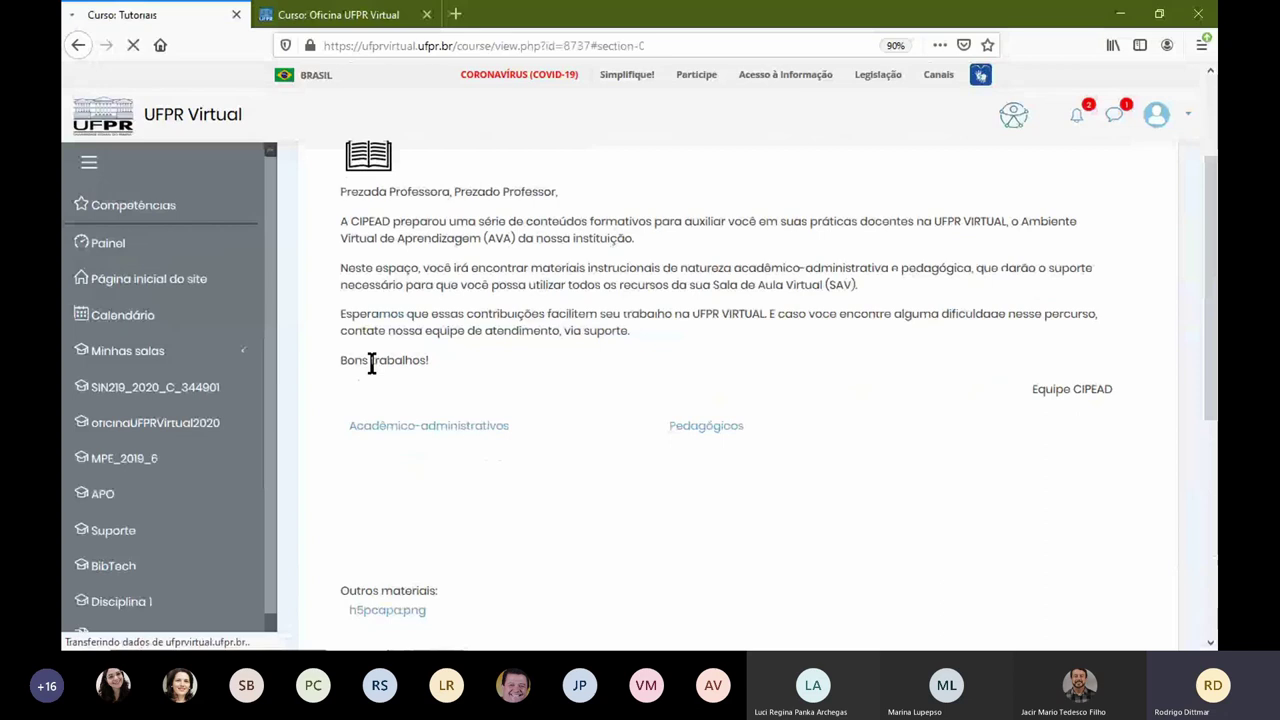
scroll(371, 365, down, 3)
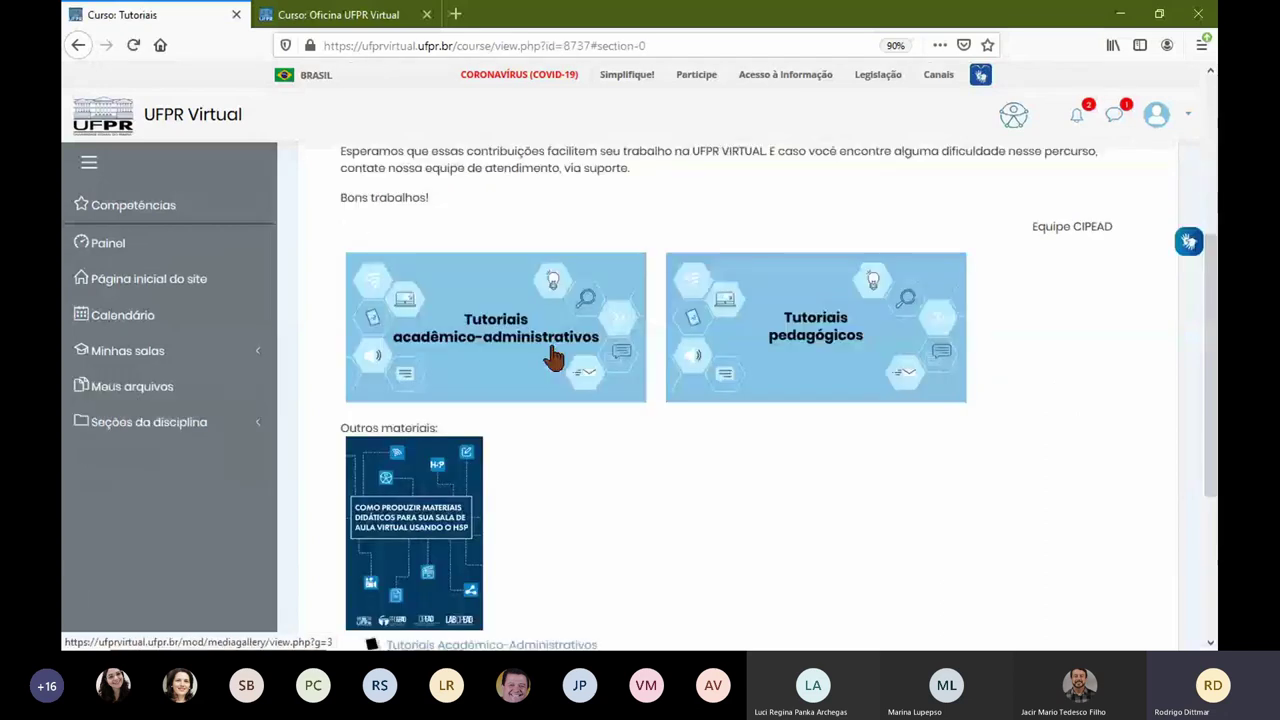
click(450, 350)
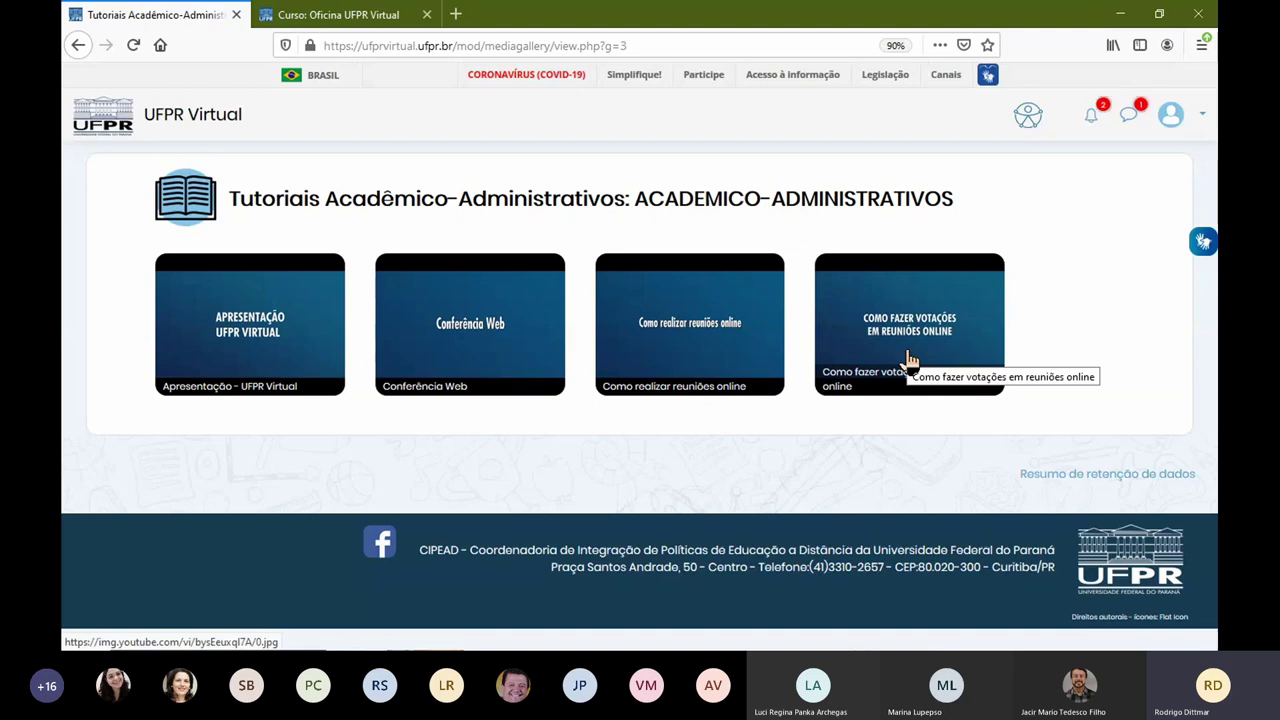
click(78, 45)
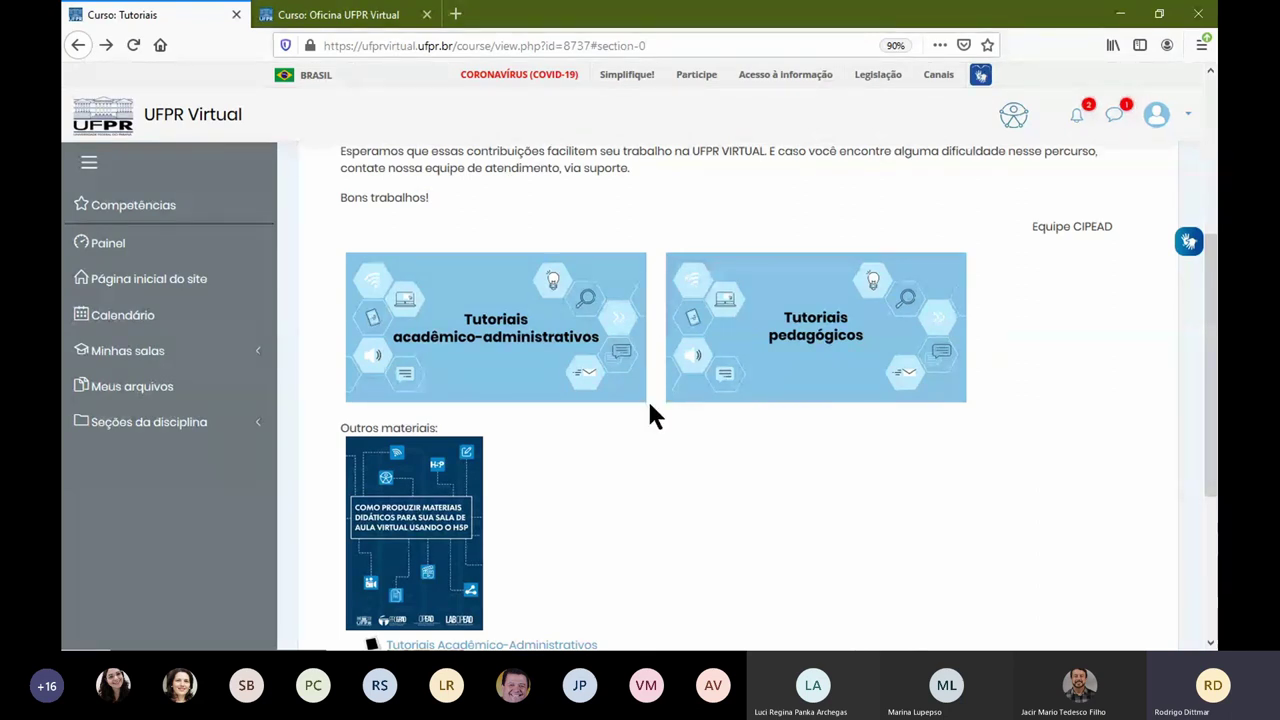
Step: Open the Tutoriais pedagógicos gallery, then bring the Oficina UFPR Virtual course tab to the front
click(712, 368)
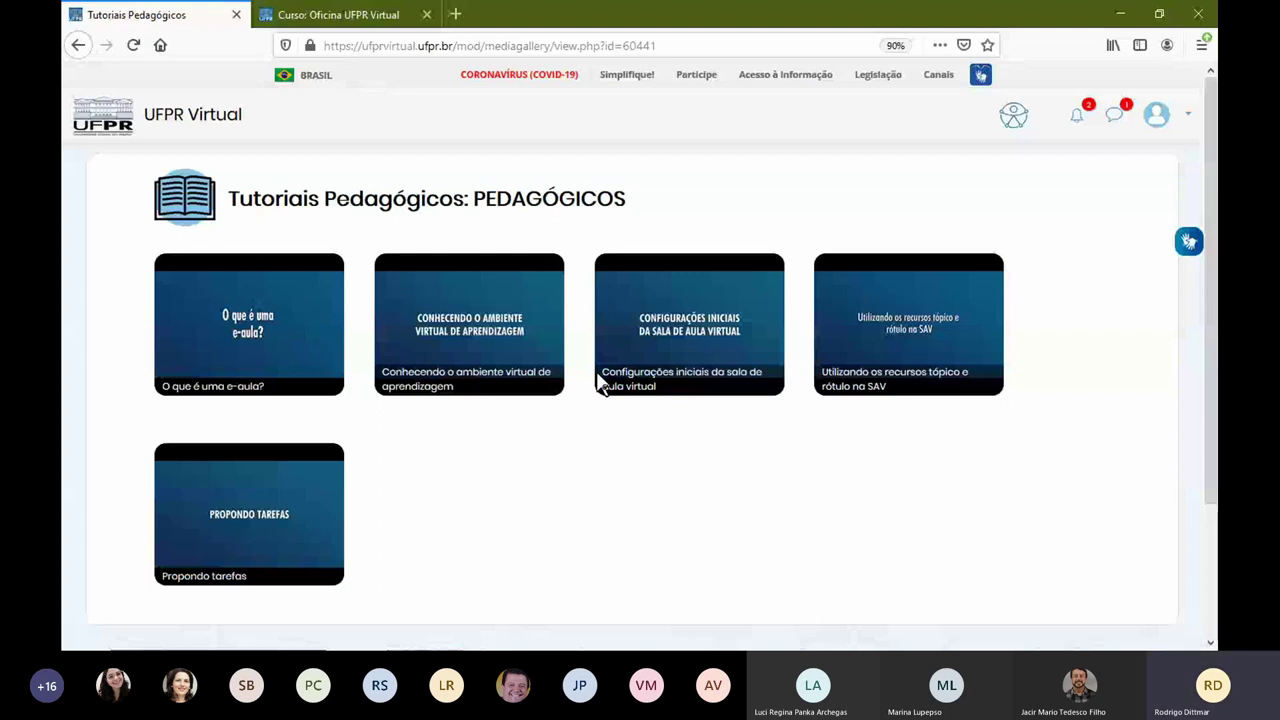
key(ctrl+Tab)
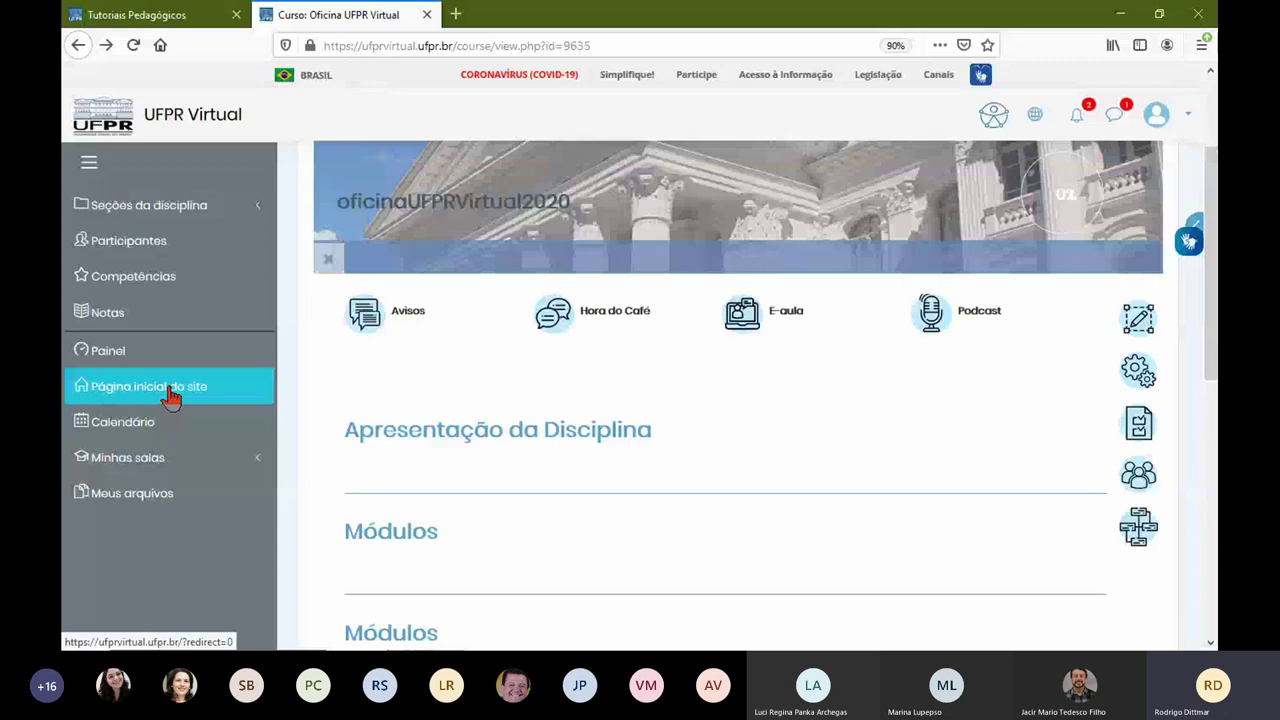
click(170, 392)
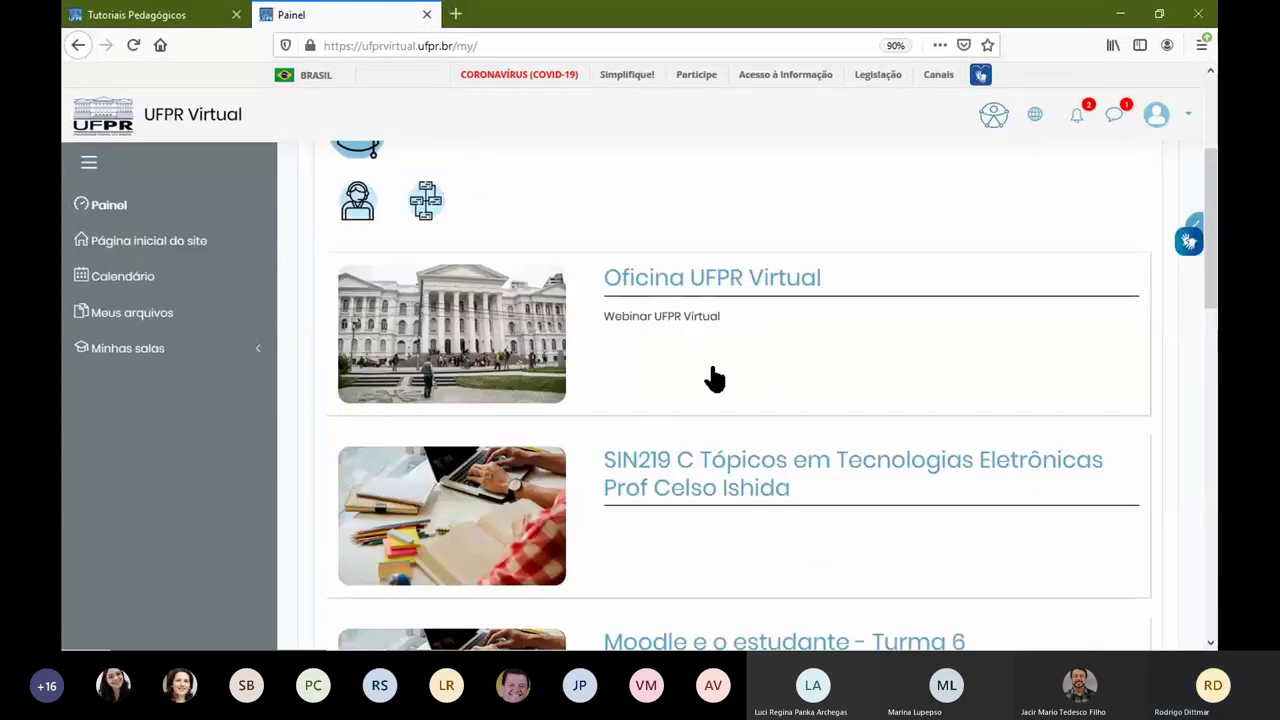
scroll(713, 381, down, 3)
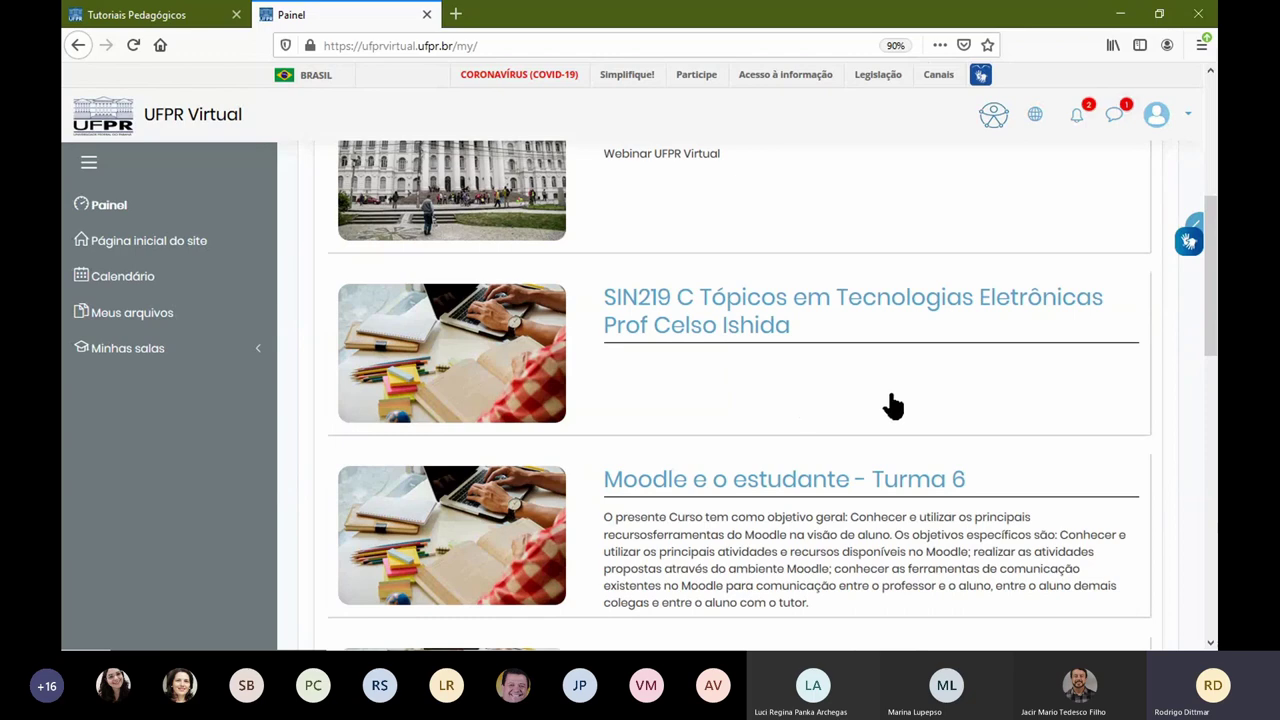
scroll(886, 406, up, 4)
click(697, 365)
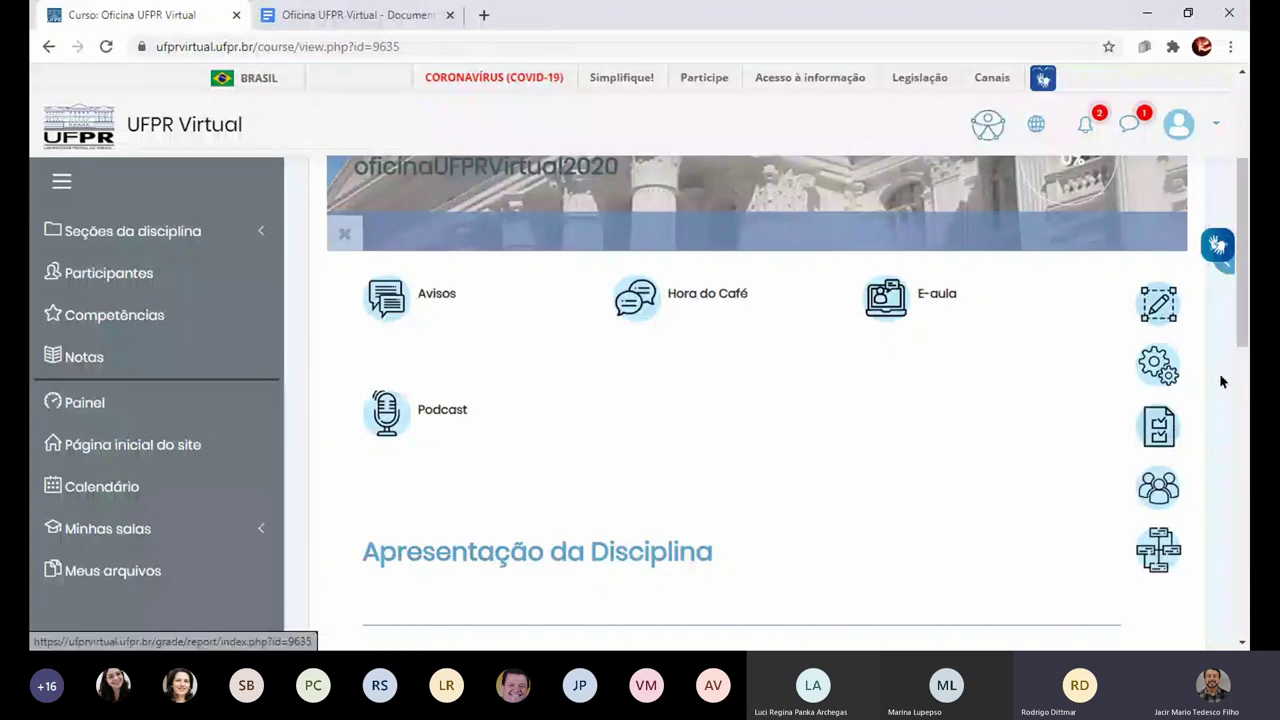
Step: Reload the Oficina UFPR Virtual course page and turn on editing with Ativar edição
scroll(1247, 276, up, 1)
scroll(1247, 276, up, 1)
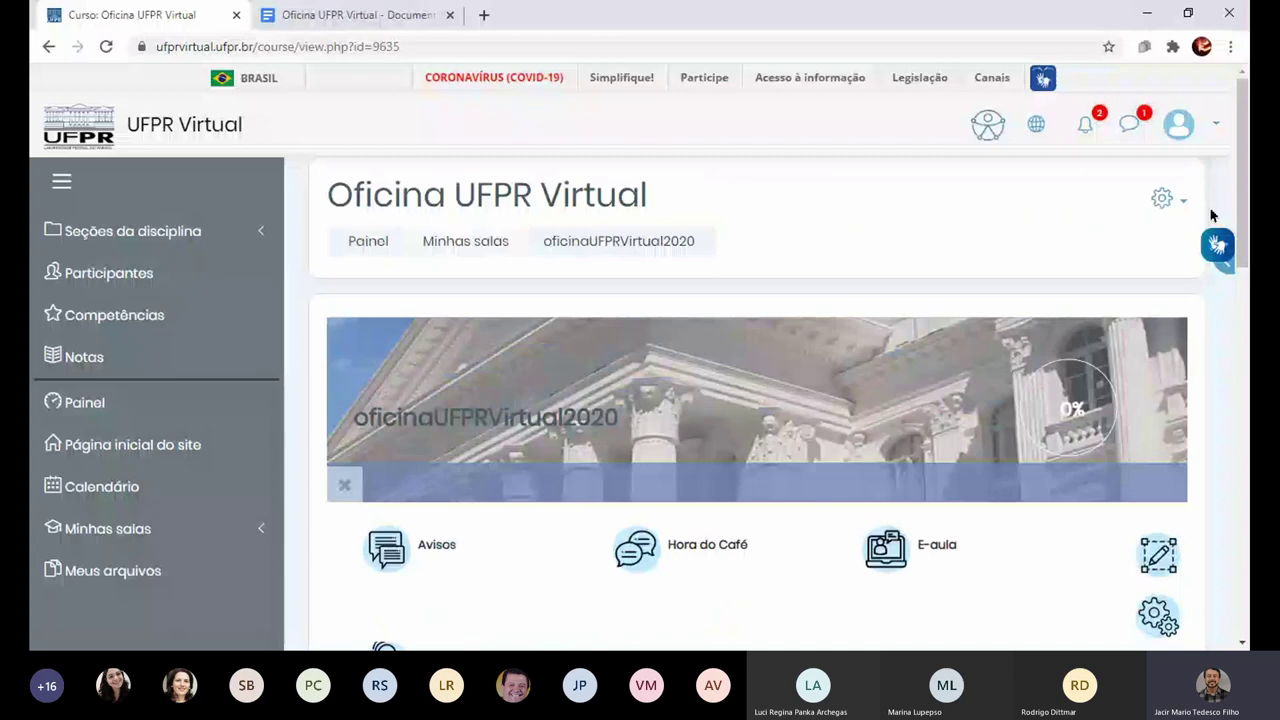
key(F5)
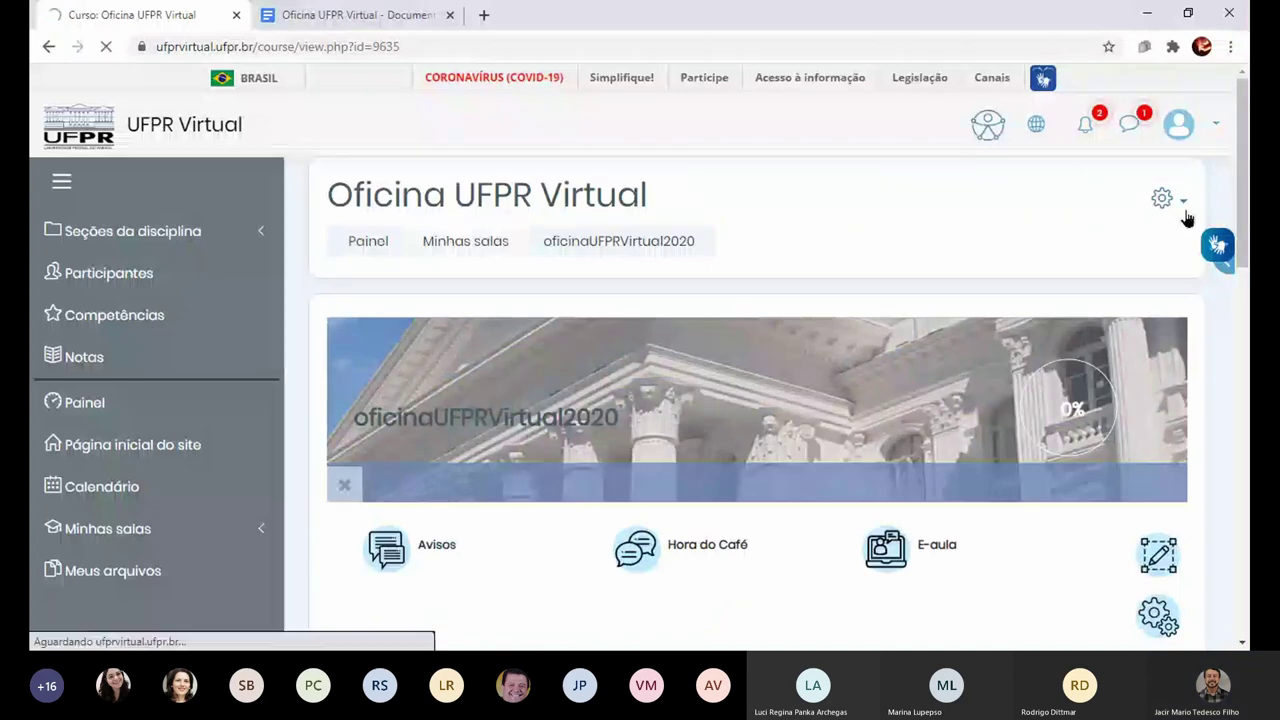
click(1185, 212)
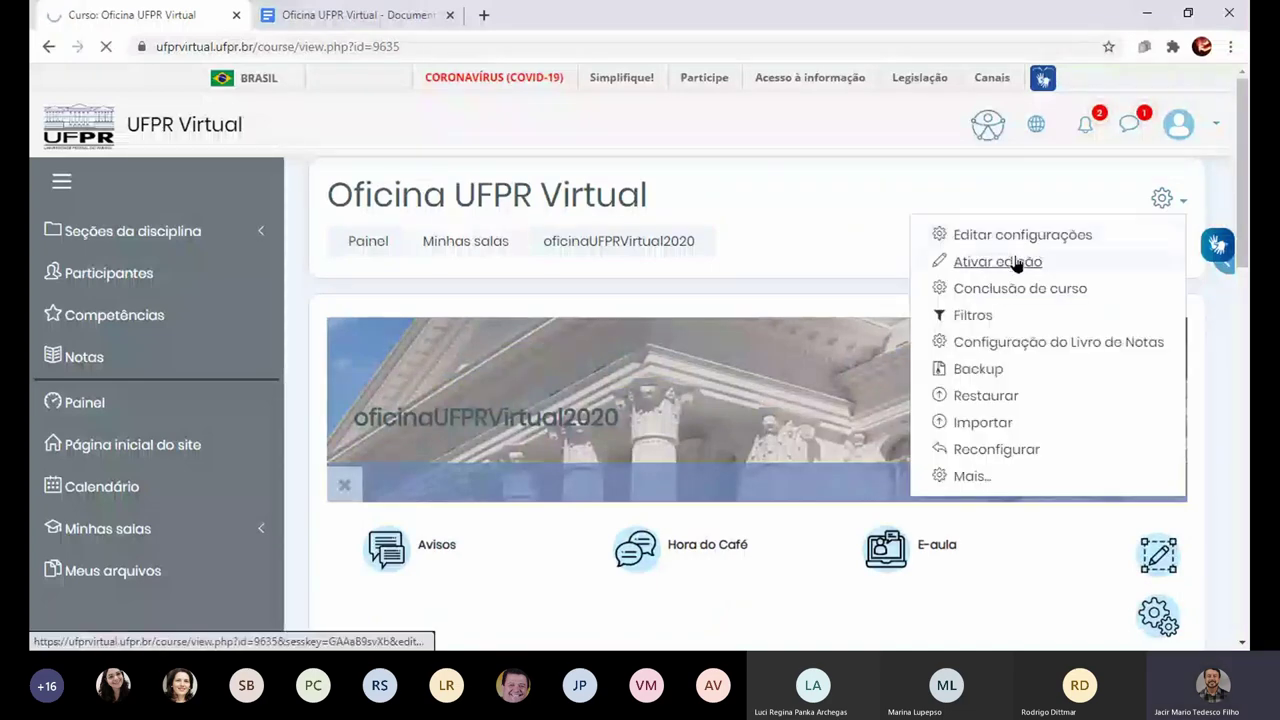
click(1015, 261)
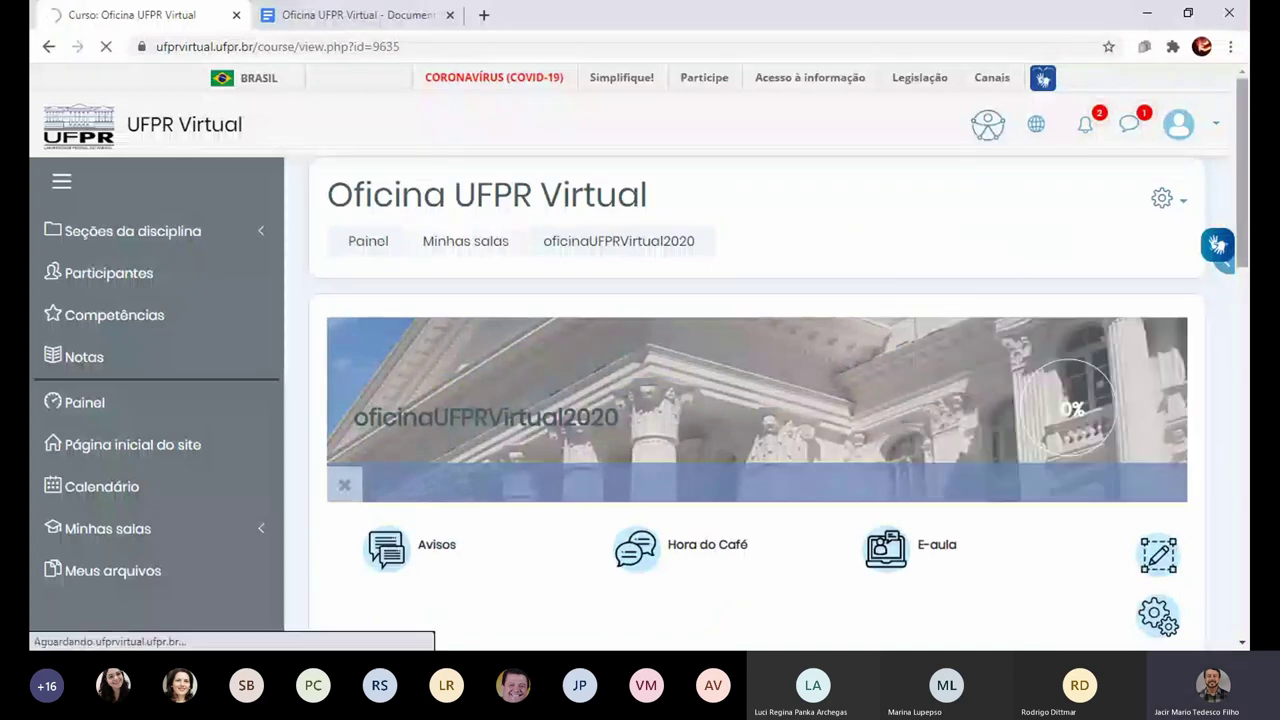
drag(1246, 216, 1247, 308)
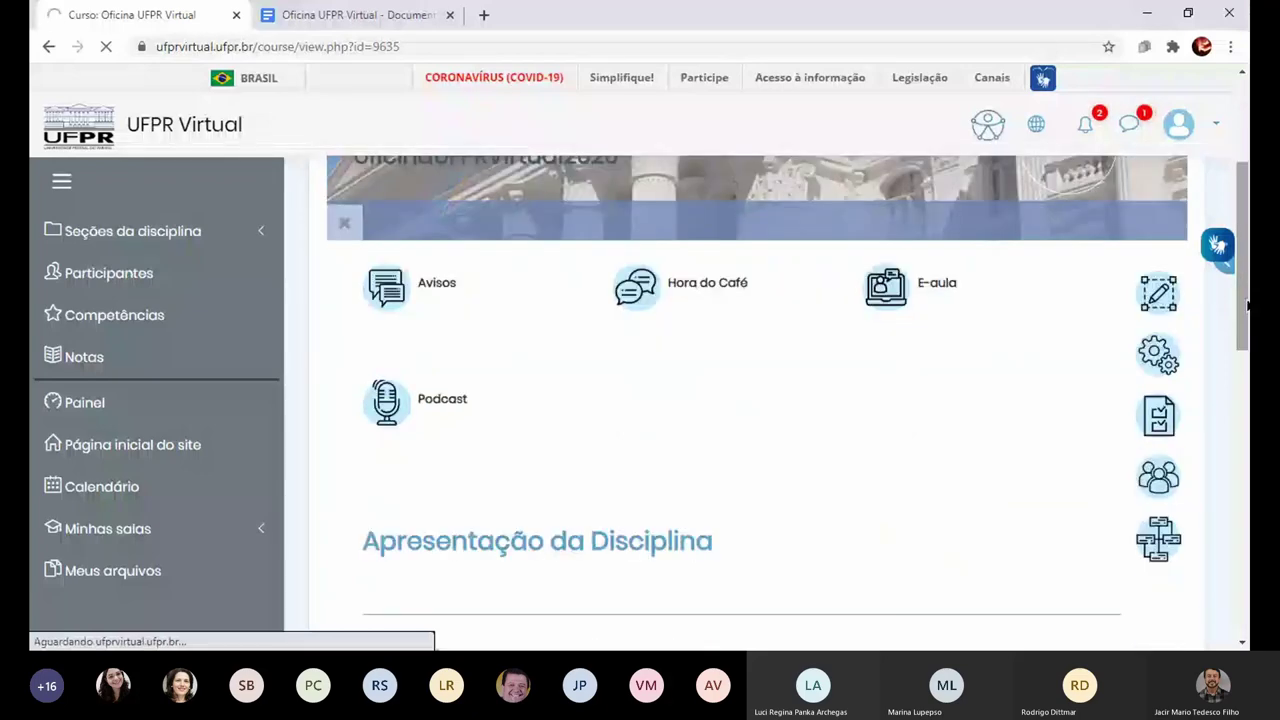
scroll(1247, 308, up, 2)
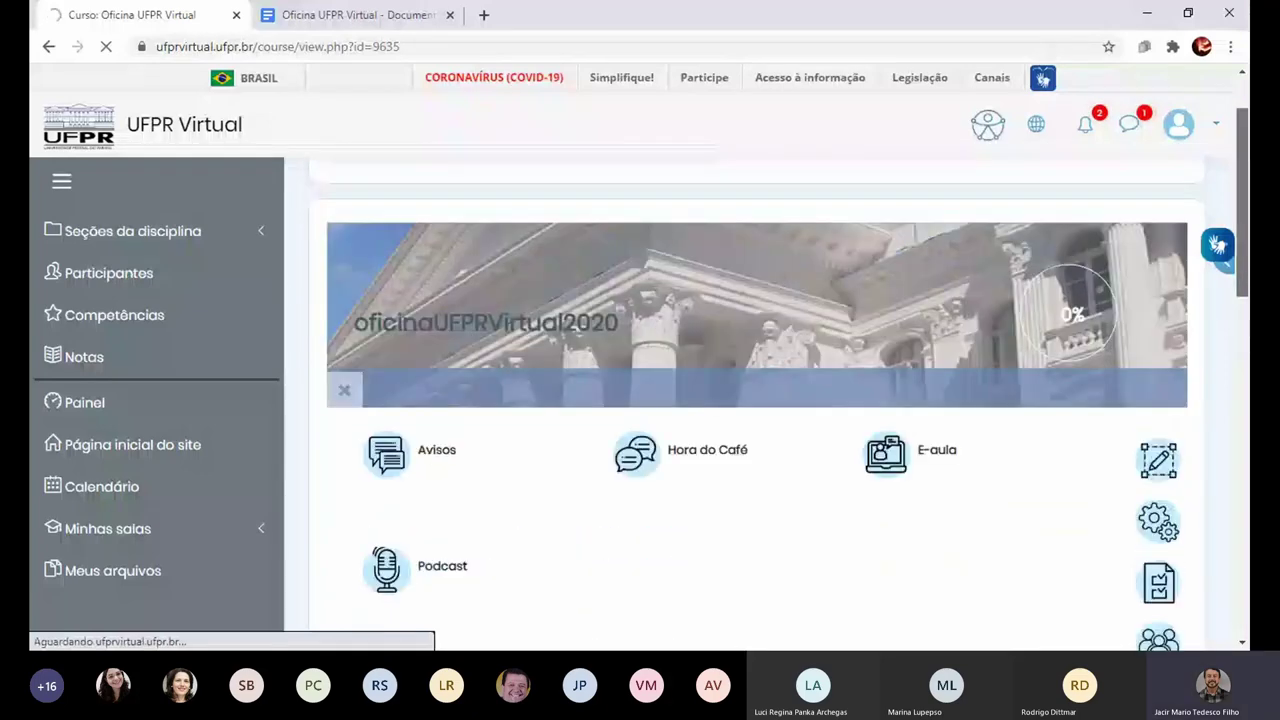
scroll(1212, 207, up, 1)
click(1170, 200)
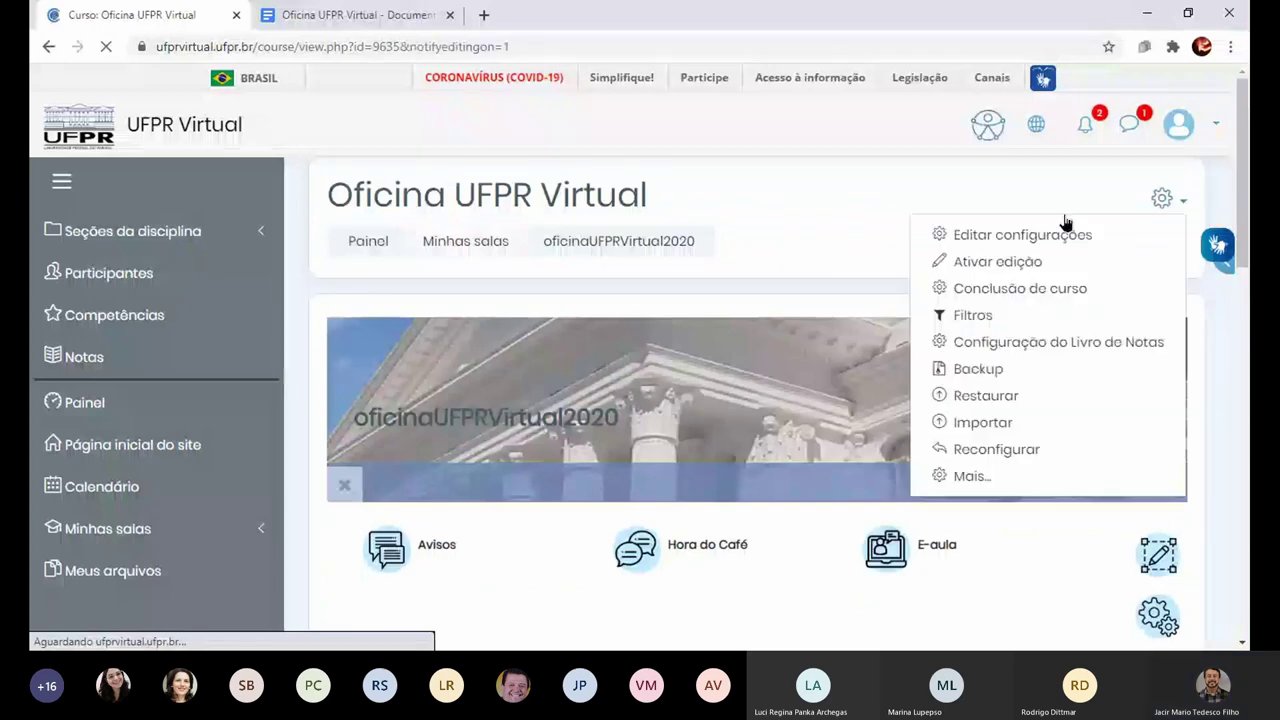
Step: Abandon moving Hora do Café toward Avisos, reload the course page, and show the gear menu
click(990, 262)
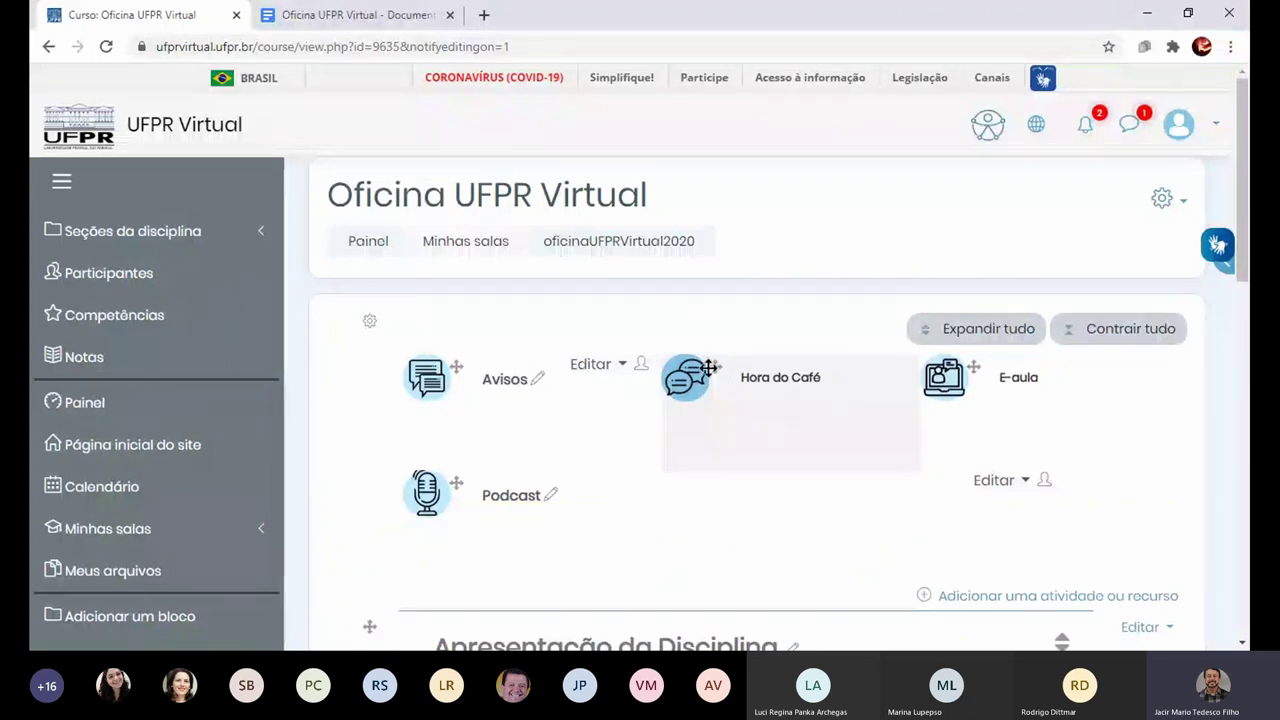
drag(710, 368, 860, 386)
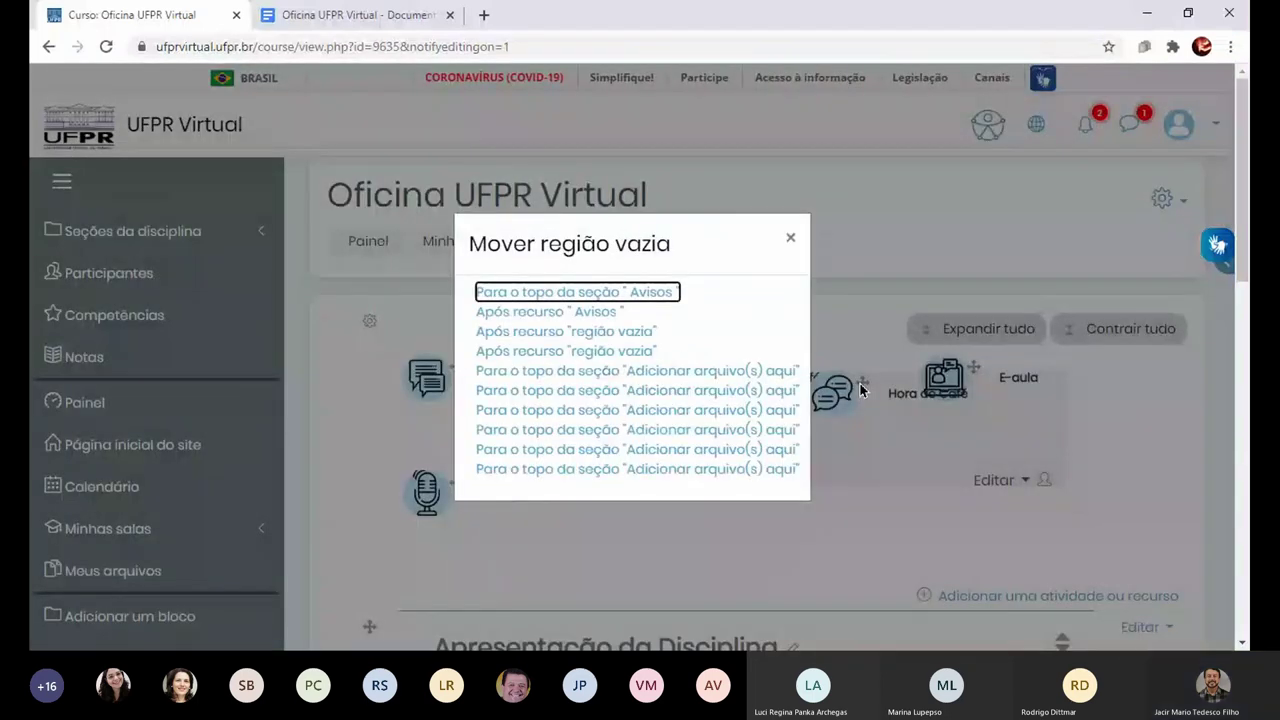
click(791, 239)
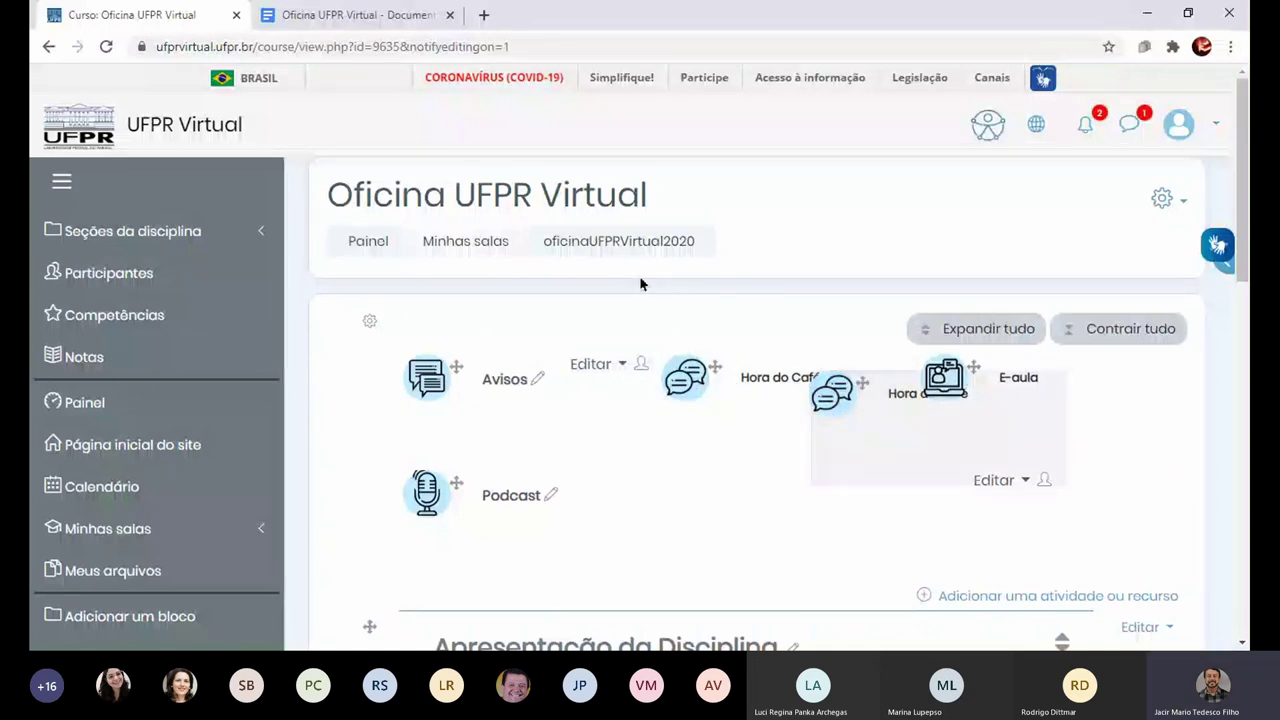
key(F5)
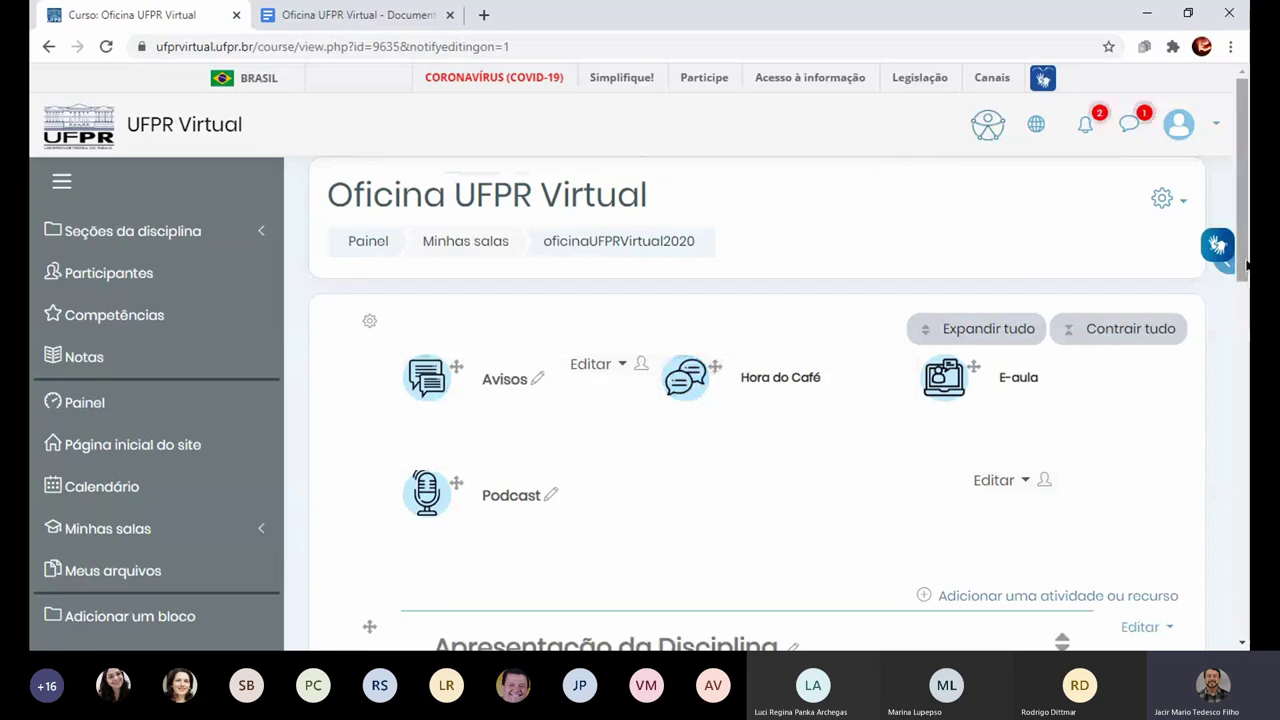
click(1184, 204)
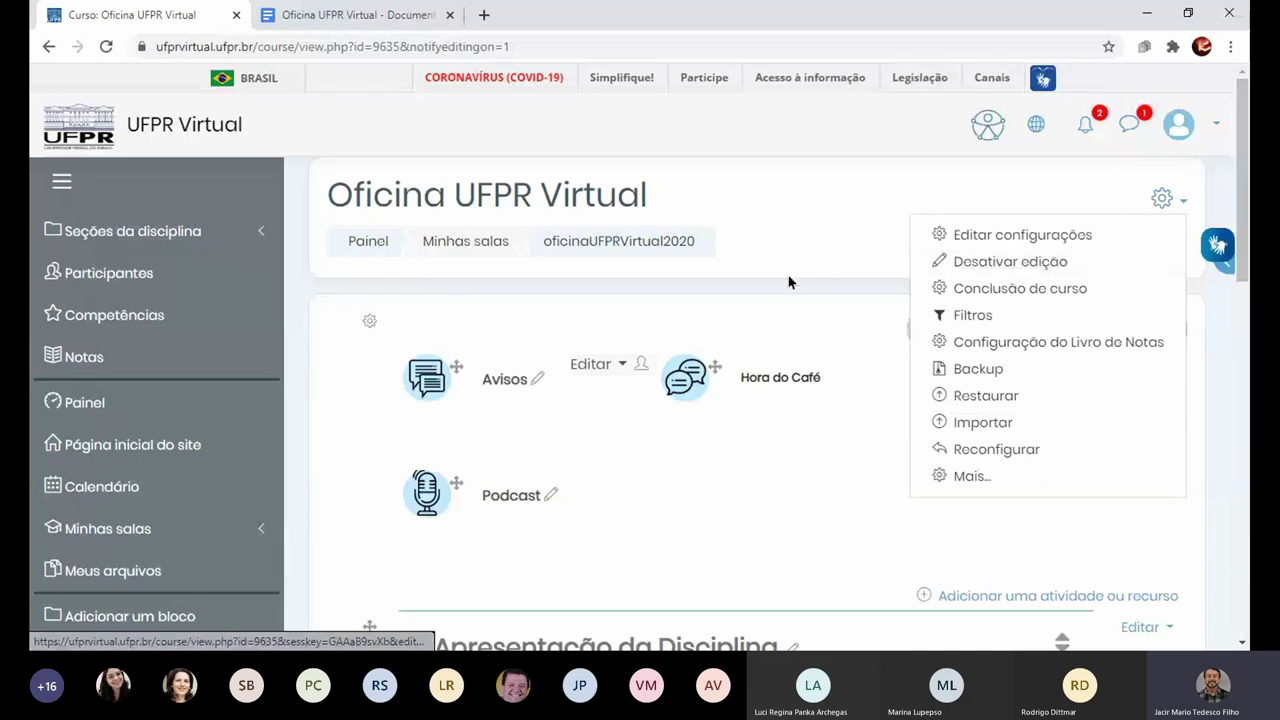
Step: Close the course gear menu and show the Editar actions for the Avisos activity
key(Escape)
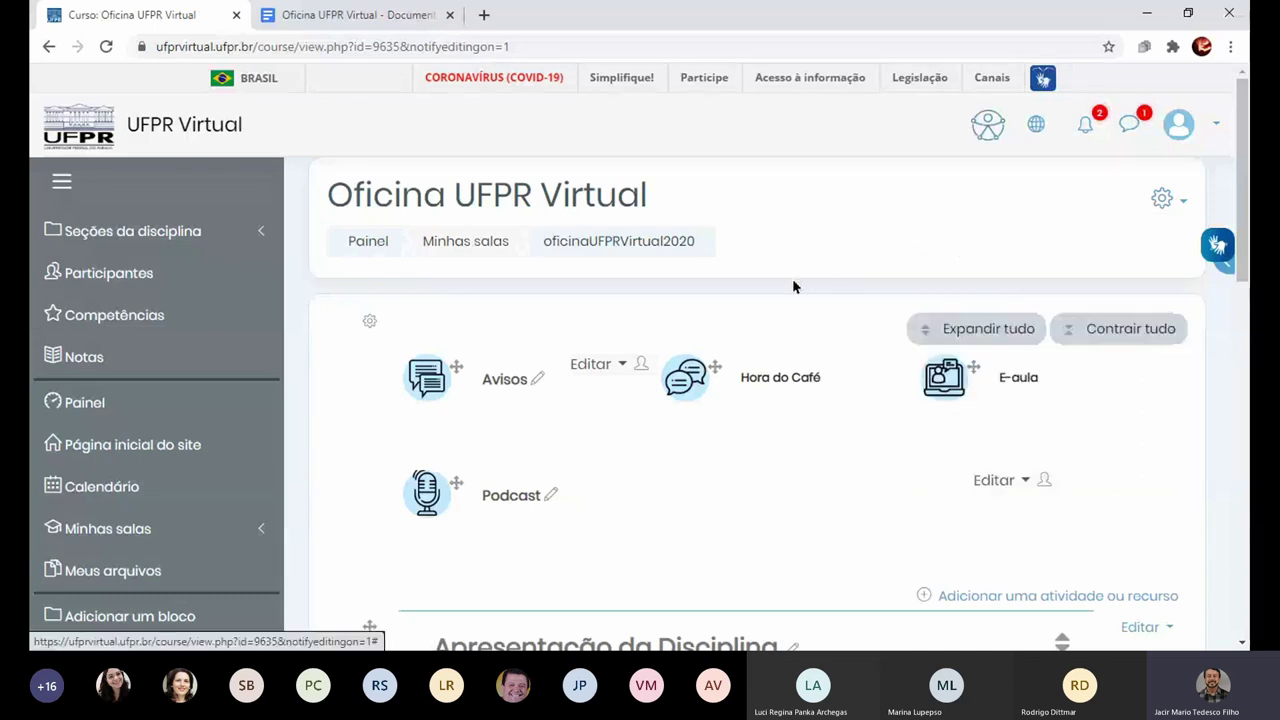
click(622, 366)
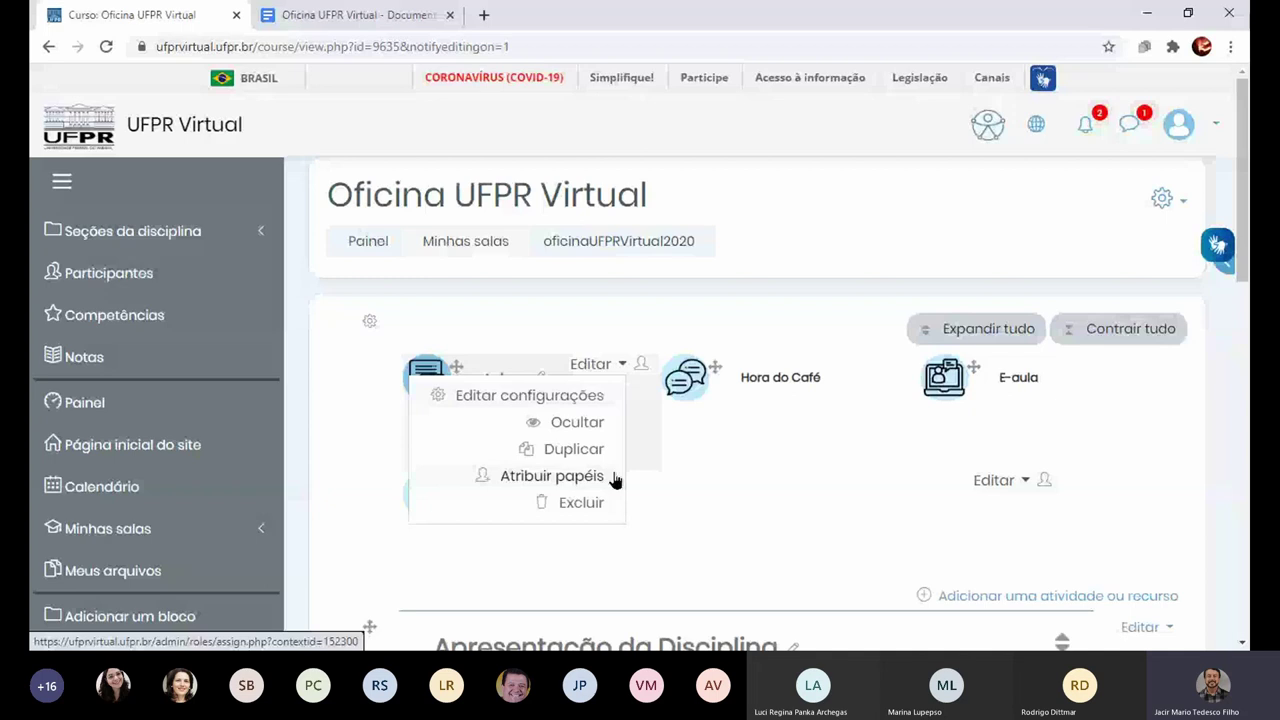
Step: Close the Avisos Editar dropdown without choosing an action
click(1248, 240)
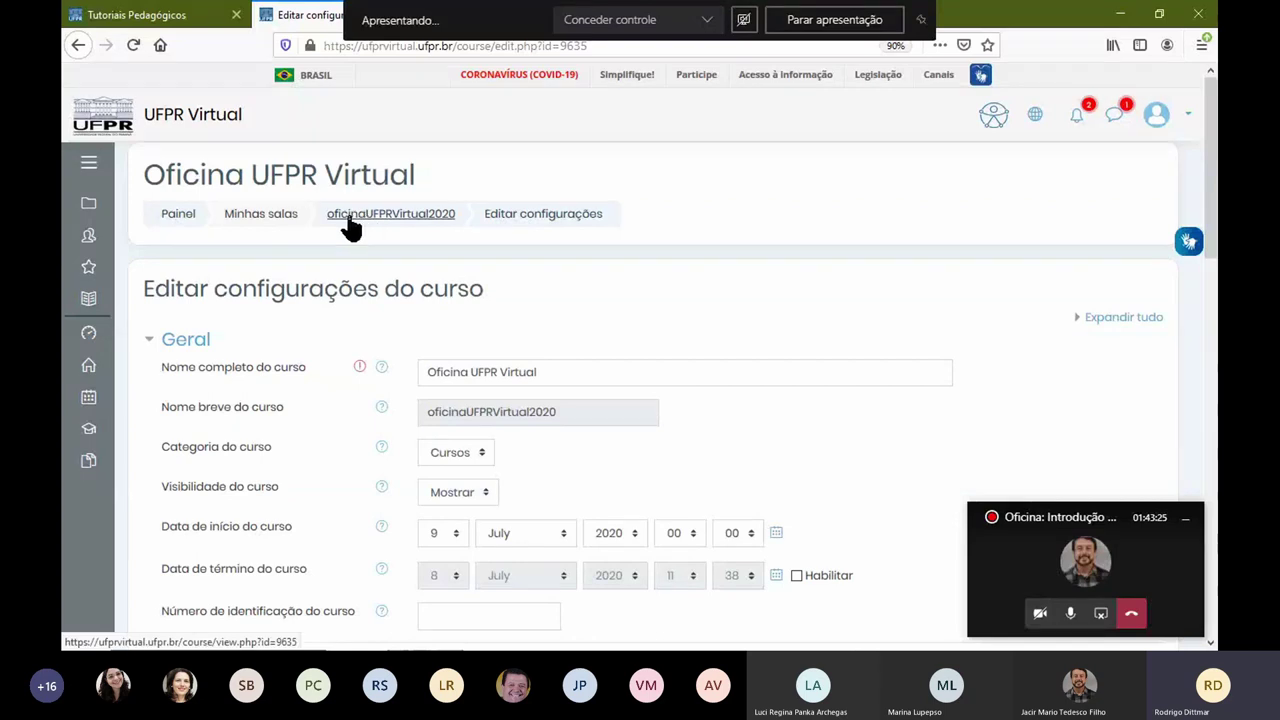
Step: Return via the oficinaUFPRVirtual2020 breadcrumb, acknowledge the invalid JSON error, and toggle the sidebar
click(350, 220)
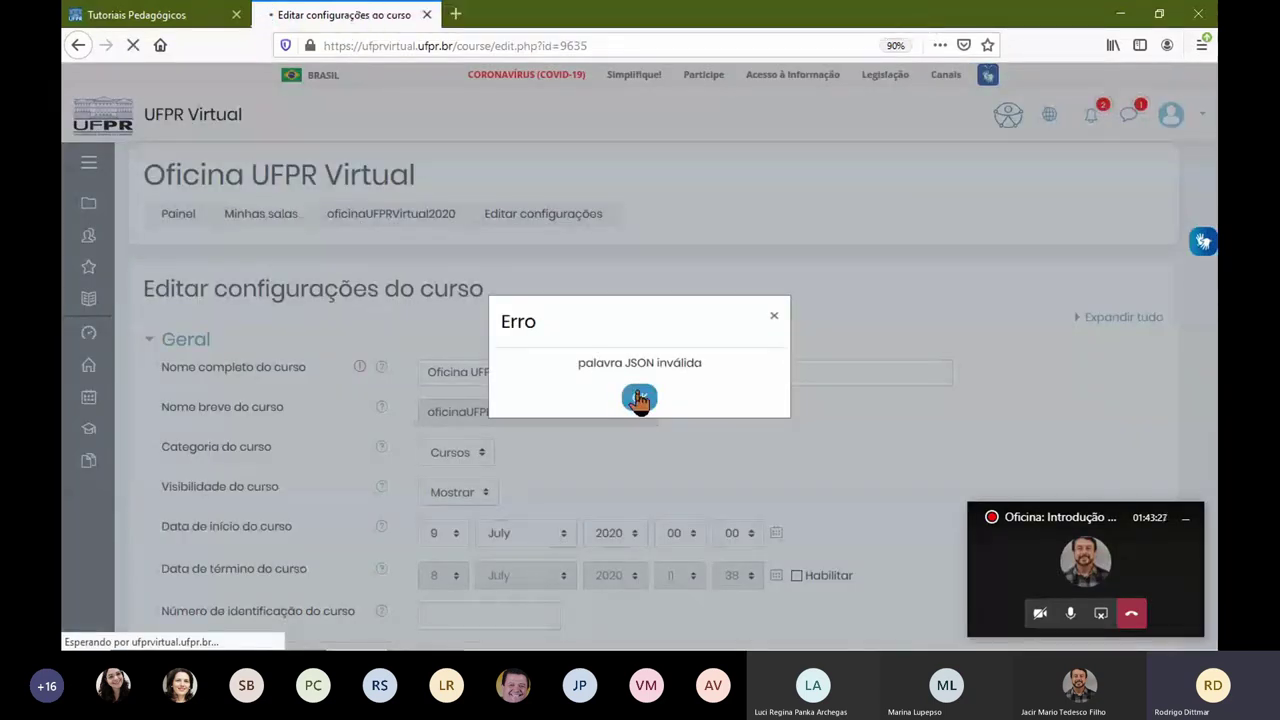
double_click(1082, 516)
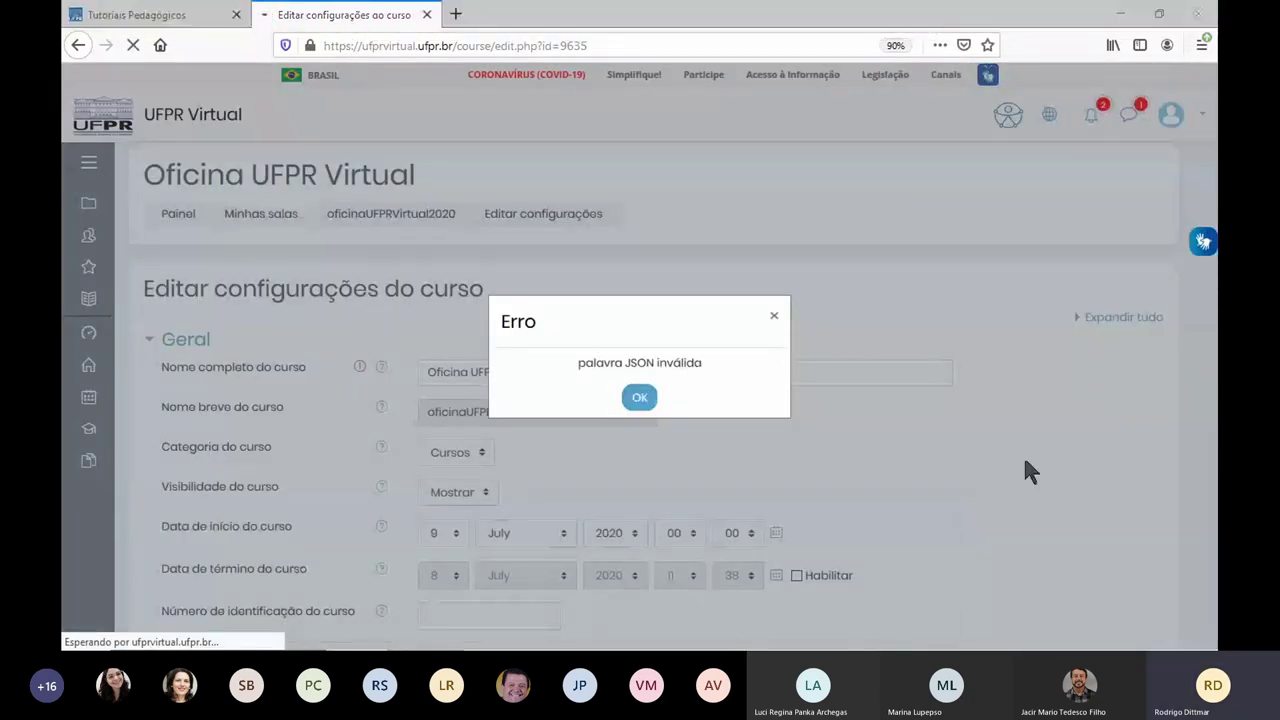
click(651, 407)
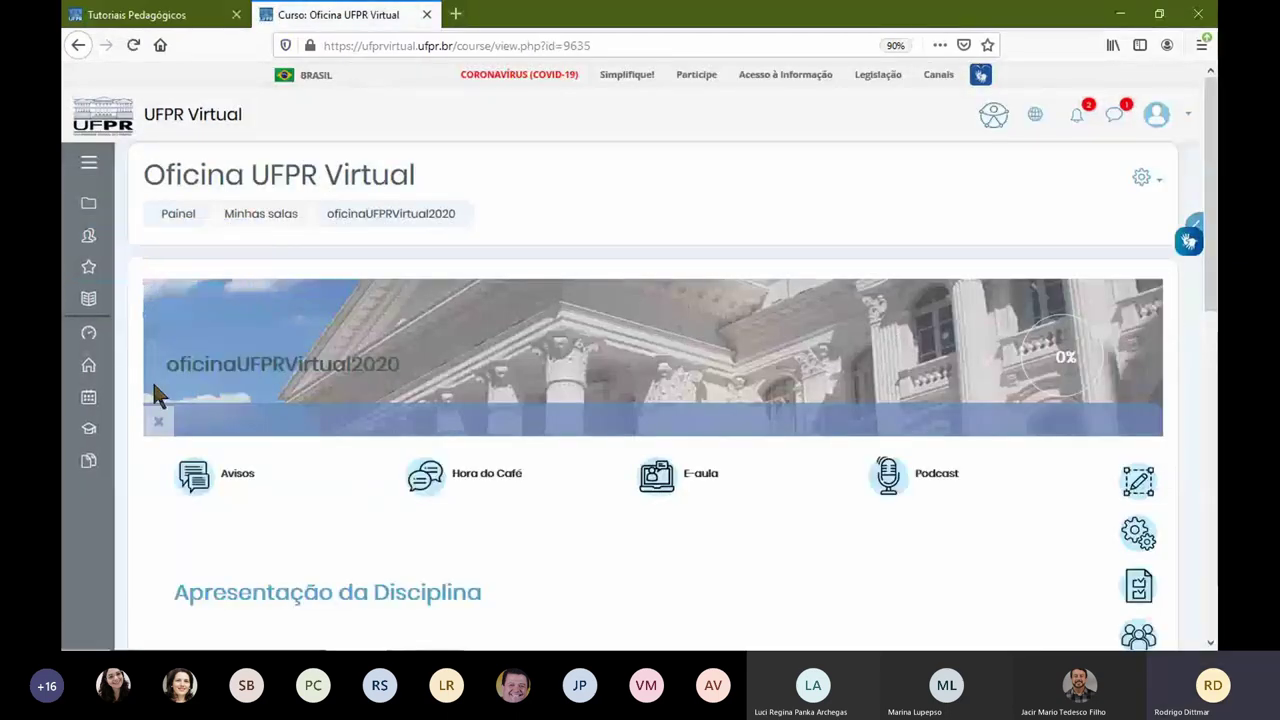
click(89, 165)
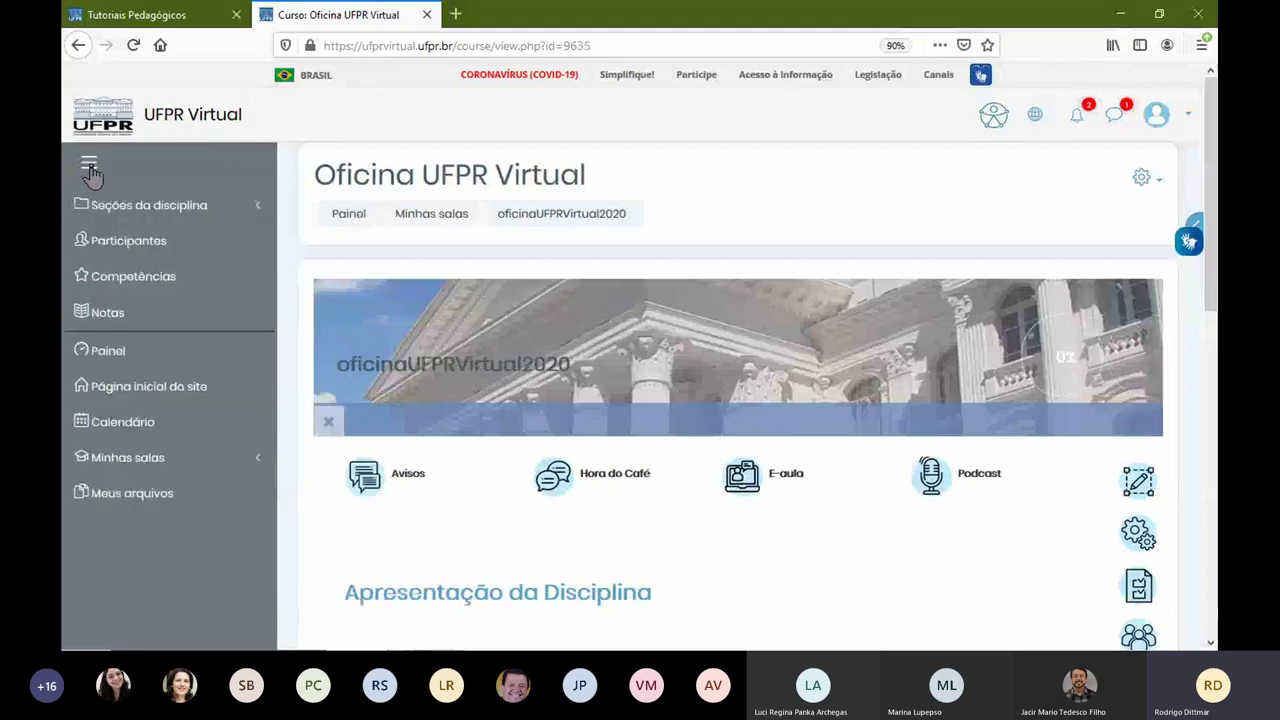
click(89, 166)
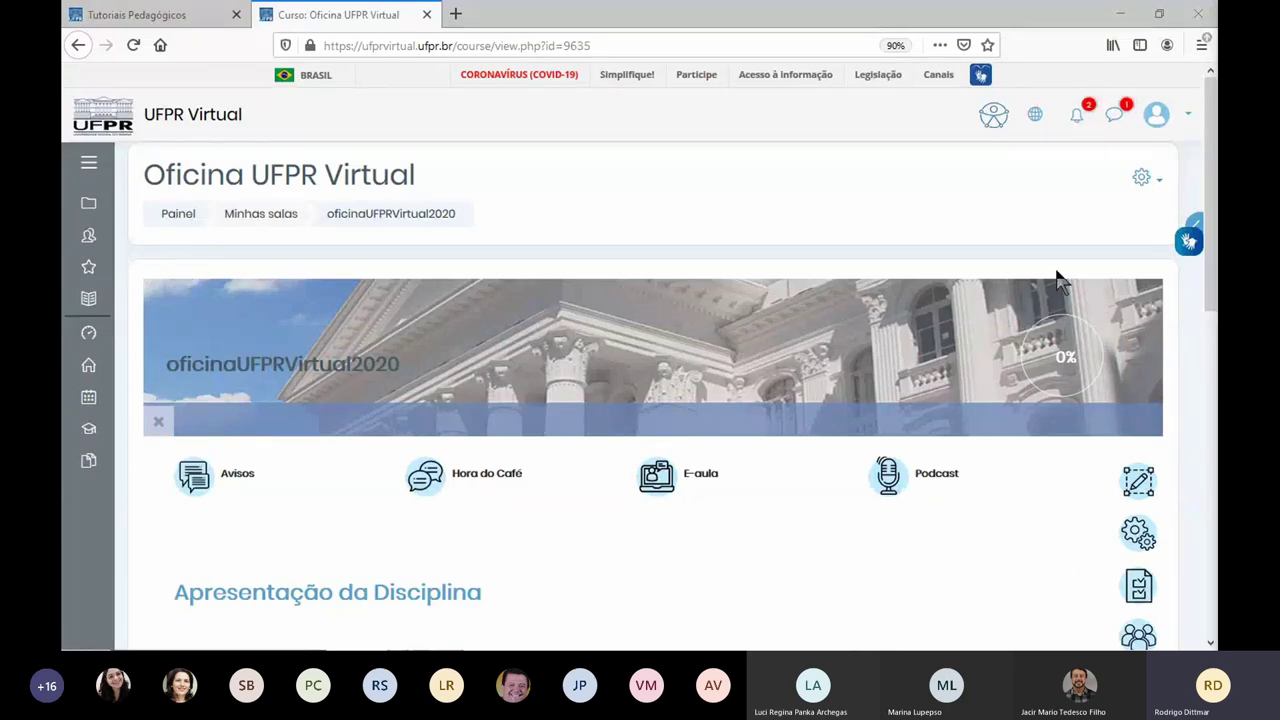
Step: Open the course's Editar configurações form and expand the Formato de curso section
click(1143, 178)
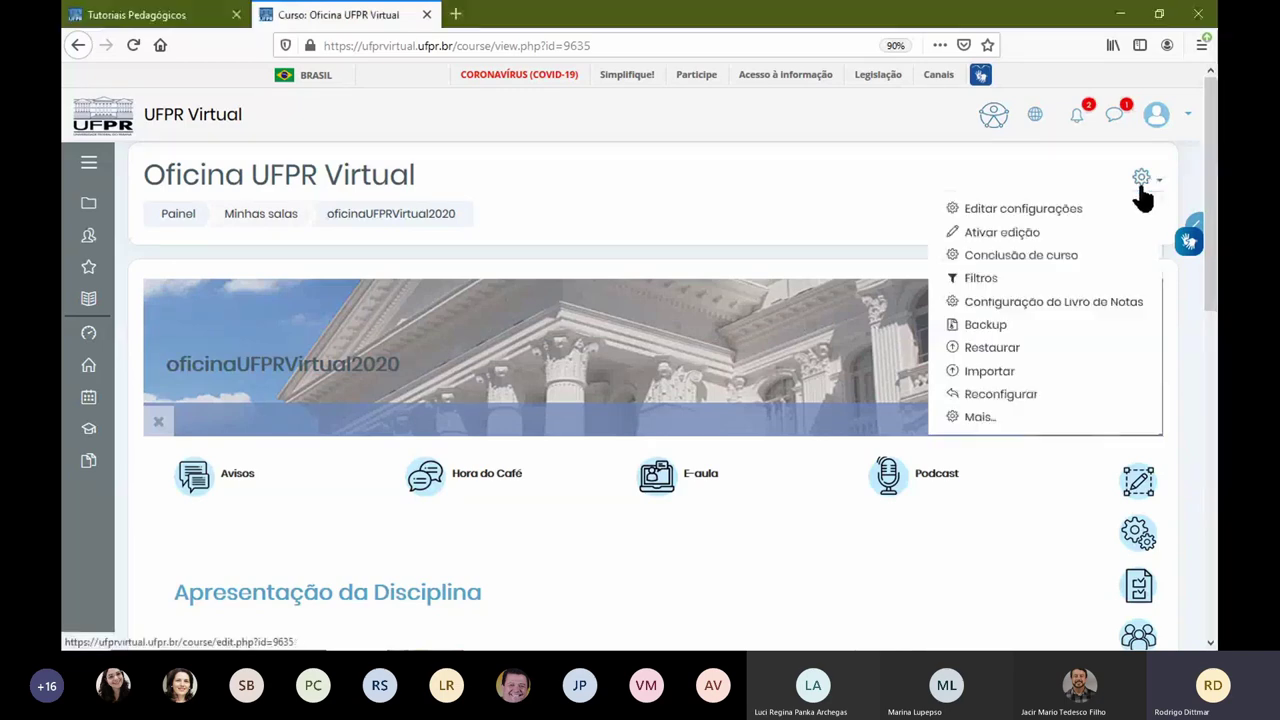
click(1057, 220)
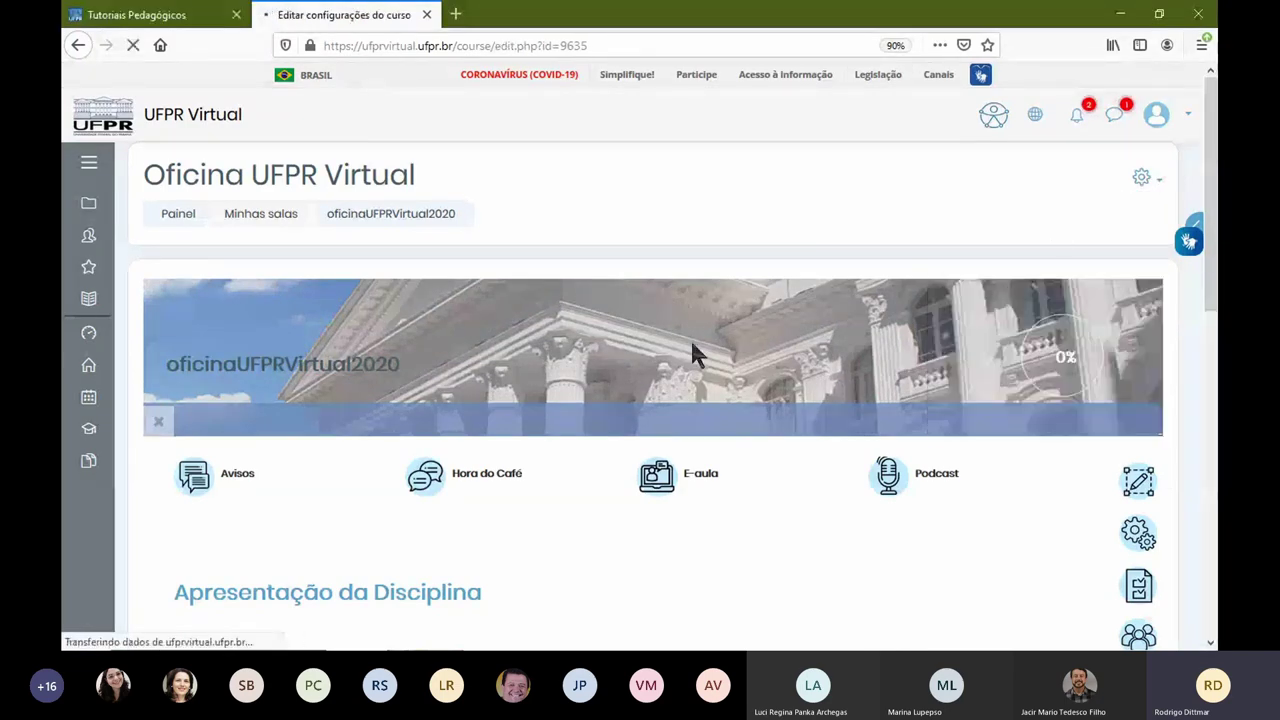
scroll(650, 378, down, 4)
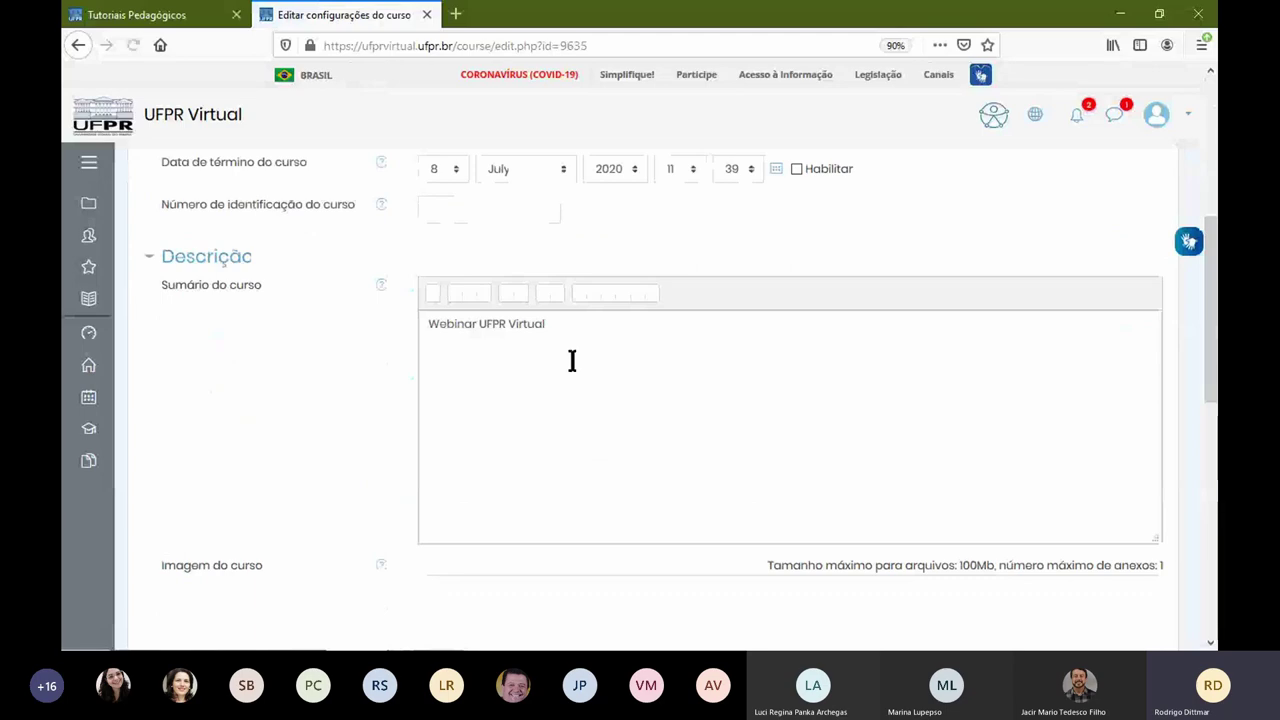
scroll(329, 398, down, 3)
scroll(326, 380, down, 3)
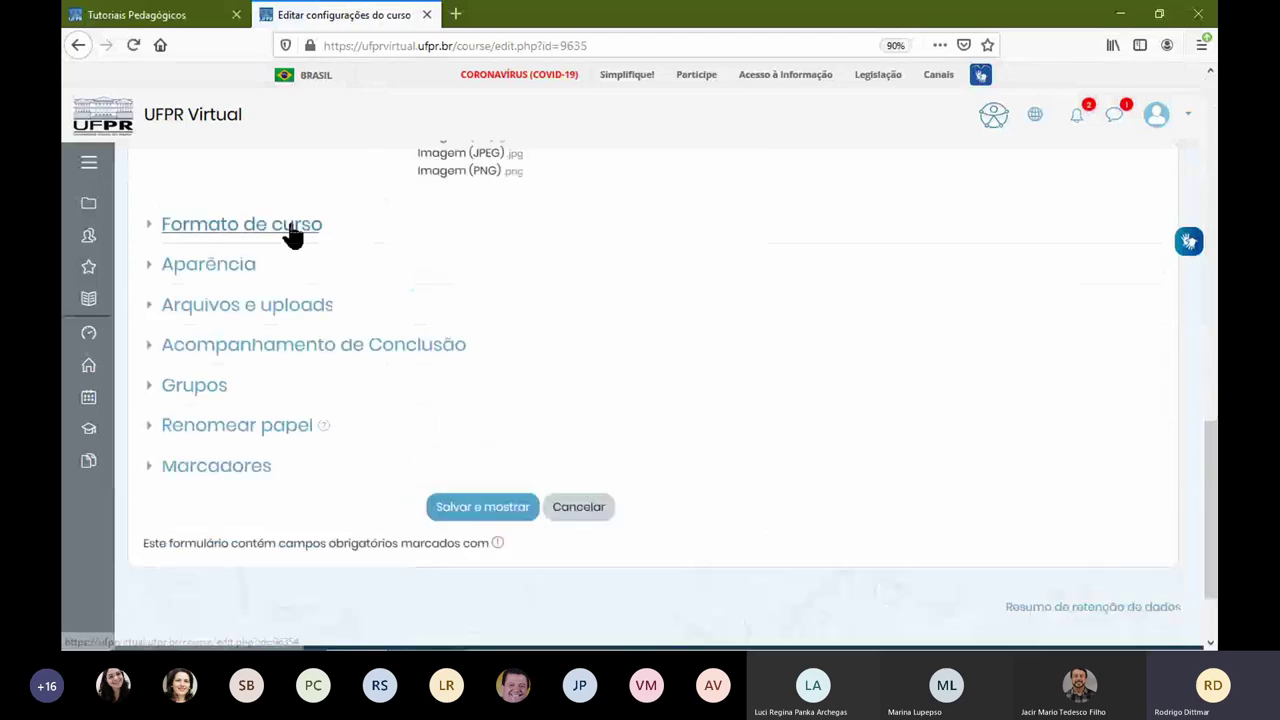
click(291, 228)
Step: Delete the Arquivo de Cabecalho padrao.png header image and save with Salvar e mostrar
scroll(500, 370, down, 1)
scroll(557, 396, down, 2)
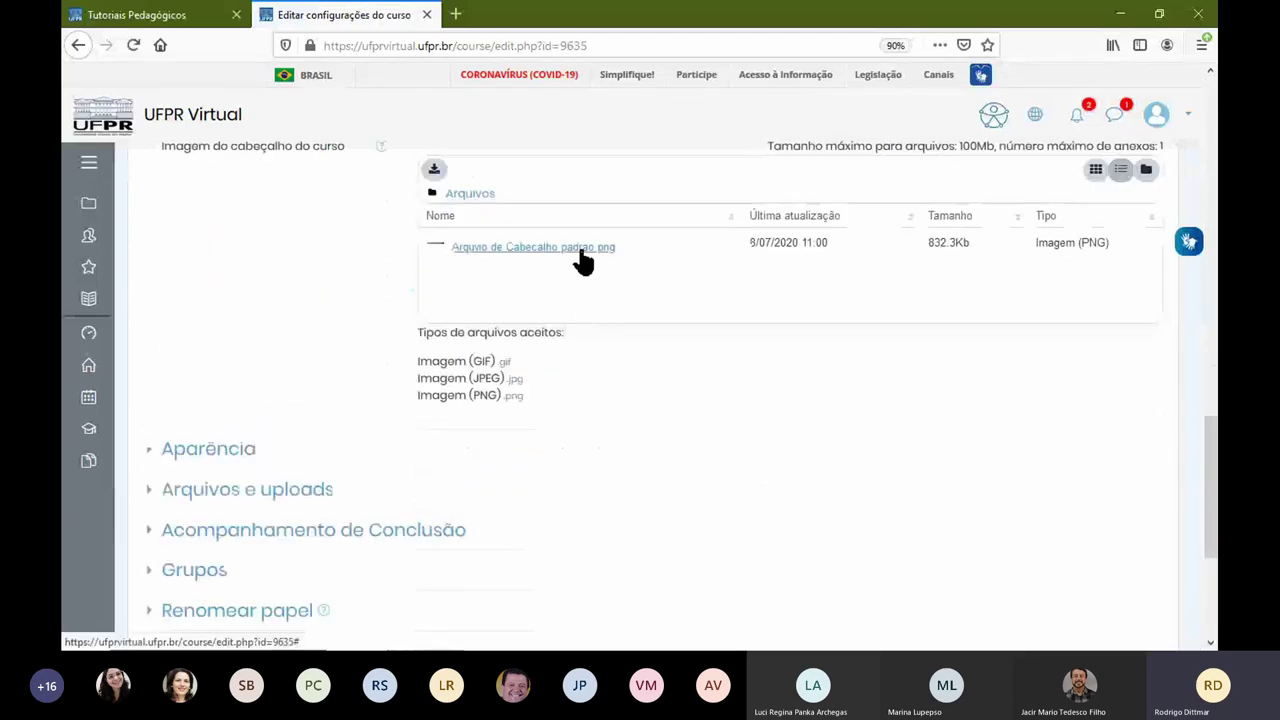
click(577, 246)
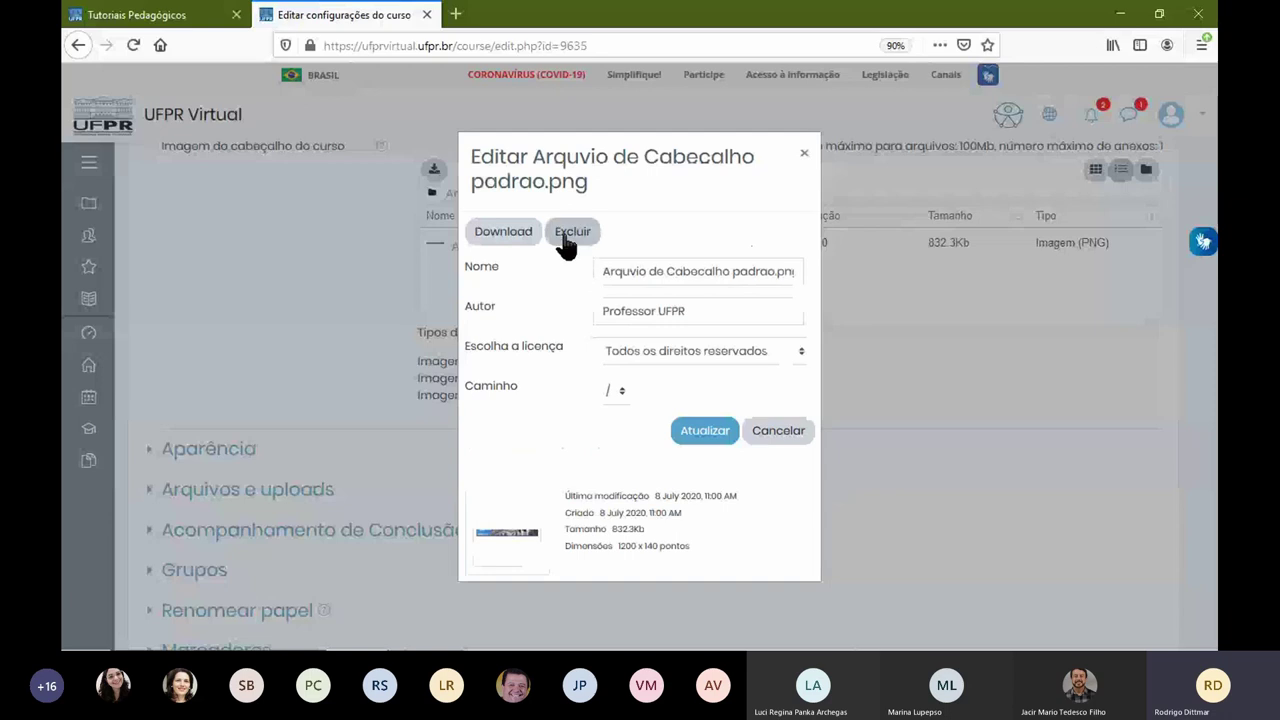
click(563, 237)
click(601, 389)
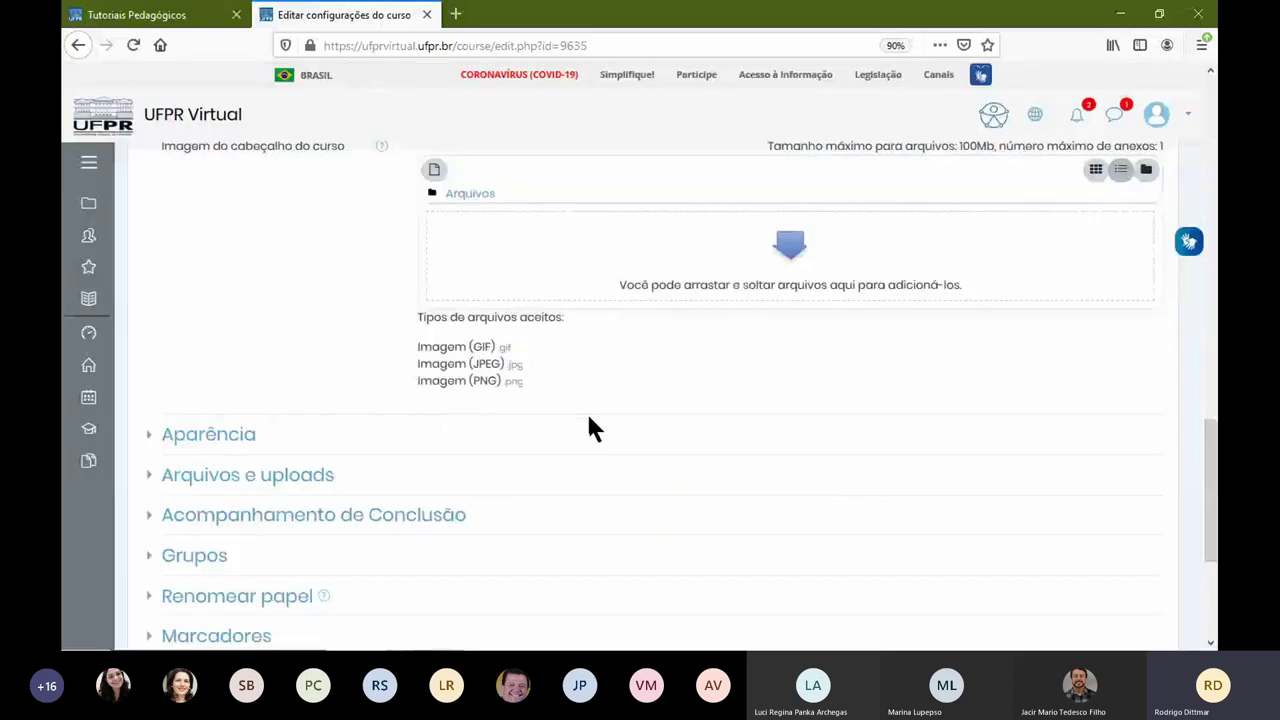
scroll(586, 411, down, 3)
click(496, 398)
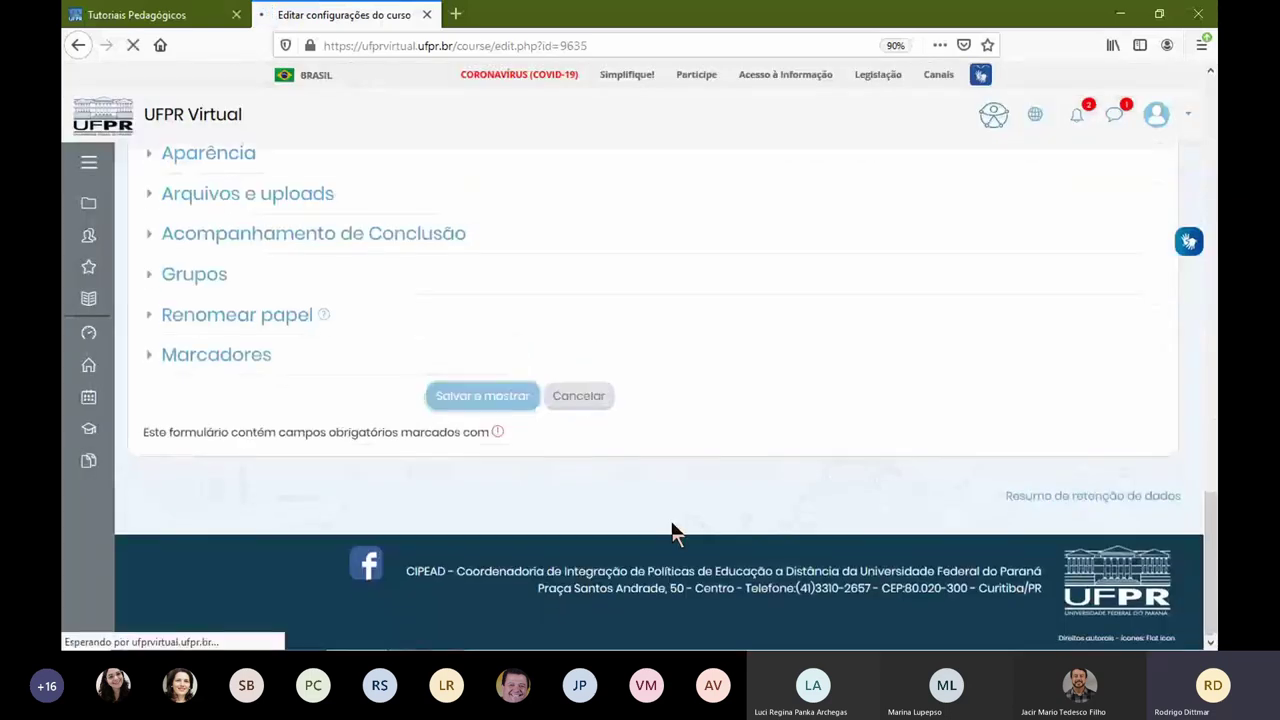
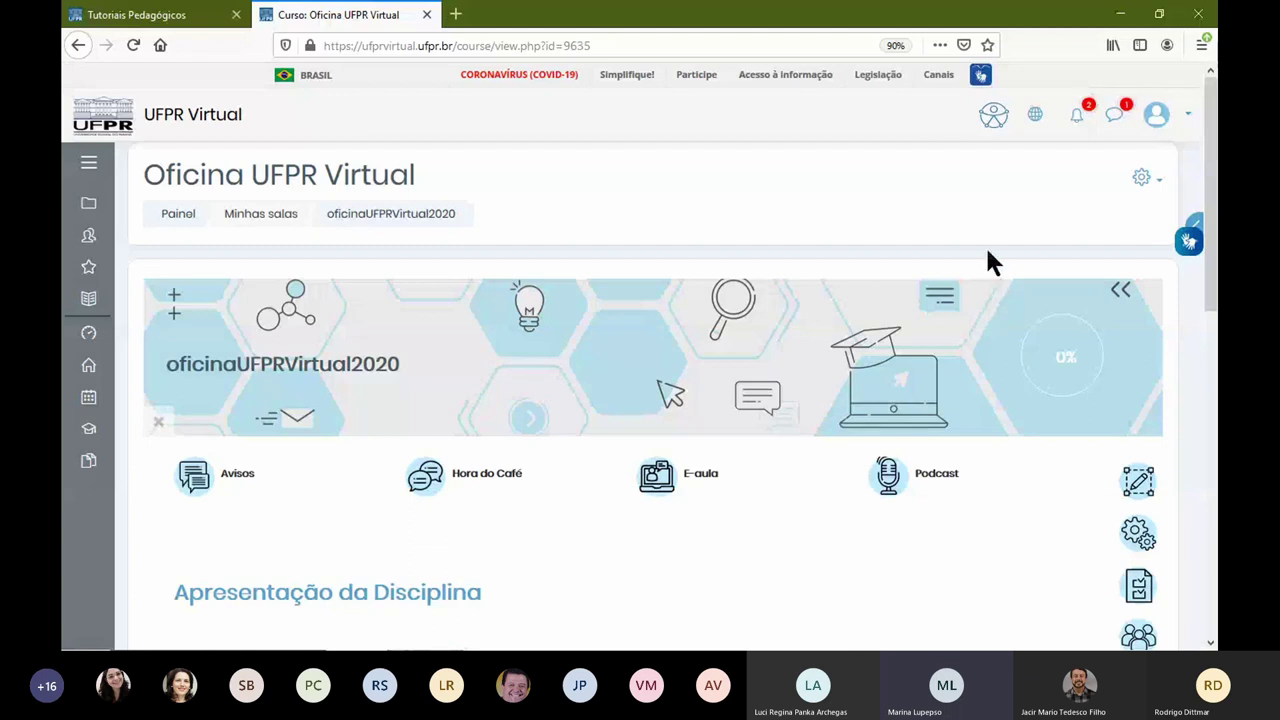
Step: Open the gear menu of administration options on the Oficina UFPR Virtual course page
click(1148, 180)
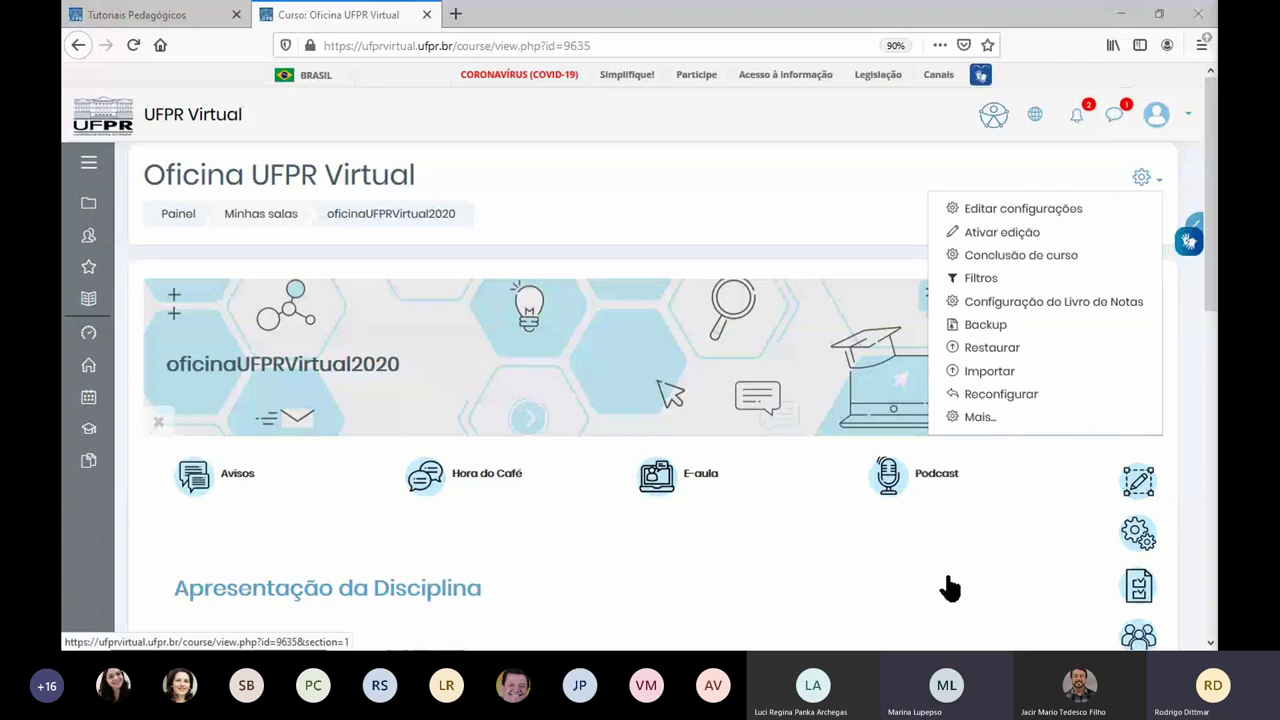
Step: Dismiss the gear dropdown to show the oficinaUFPRVirtual2020 course page and Apresentação da Disciplina
click(670, 248)
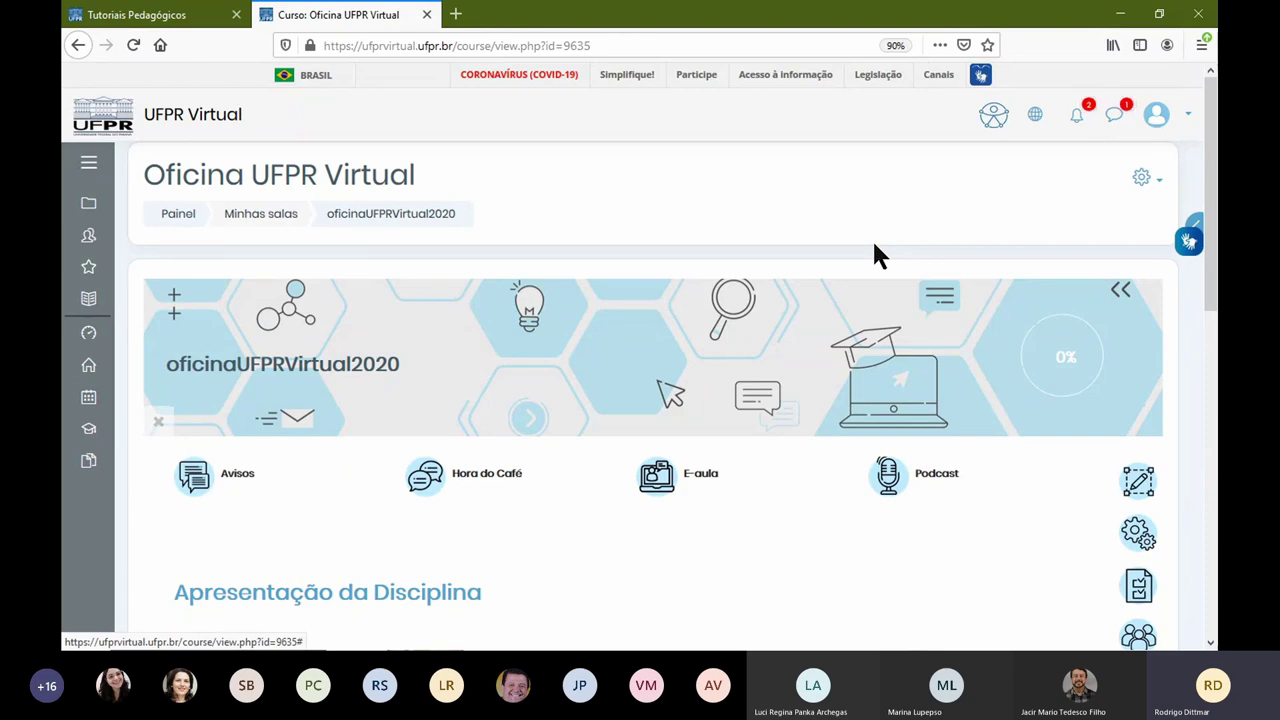
Step: Turn editing on for the Oficina UFPR Virtual course
scroll(743, 505, down, 3)
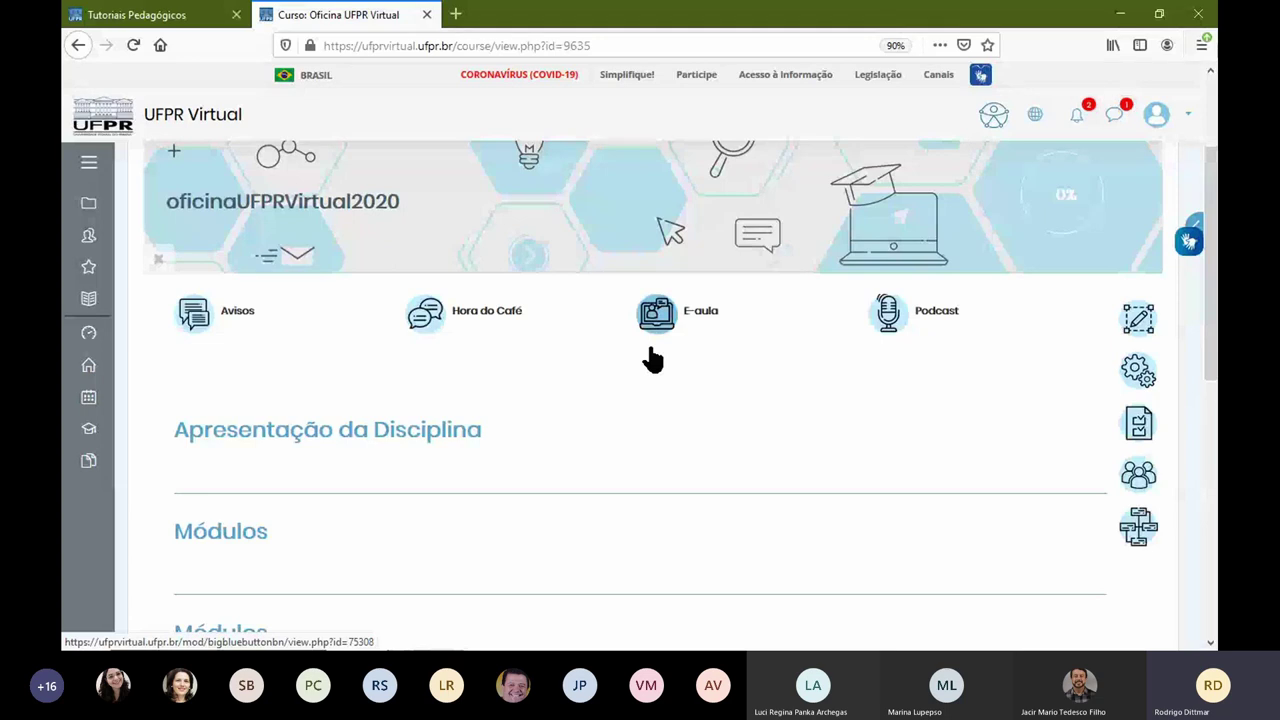
scroll(500, 437, down, 2)
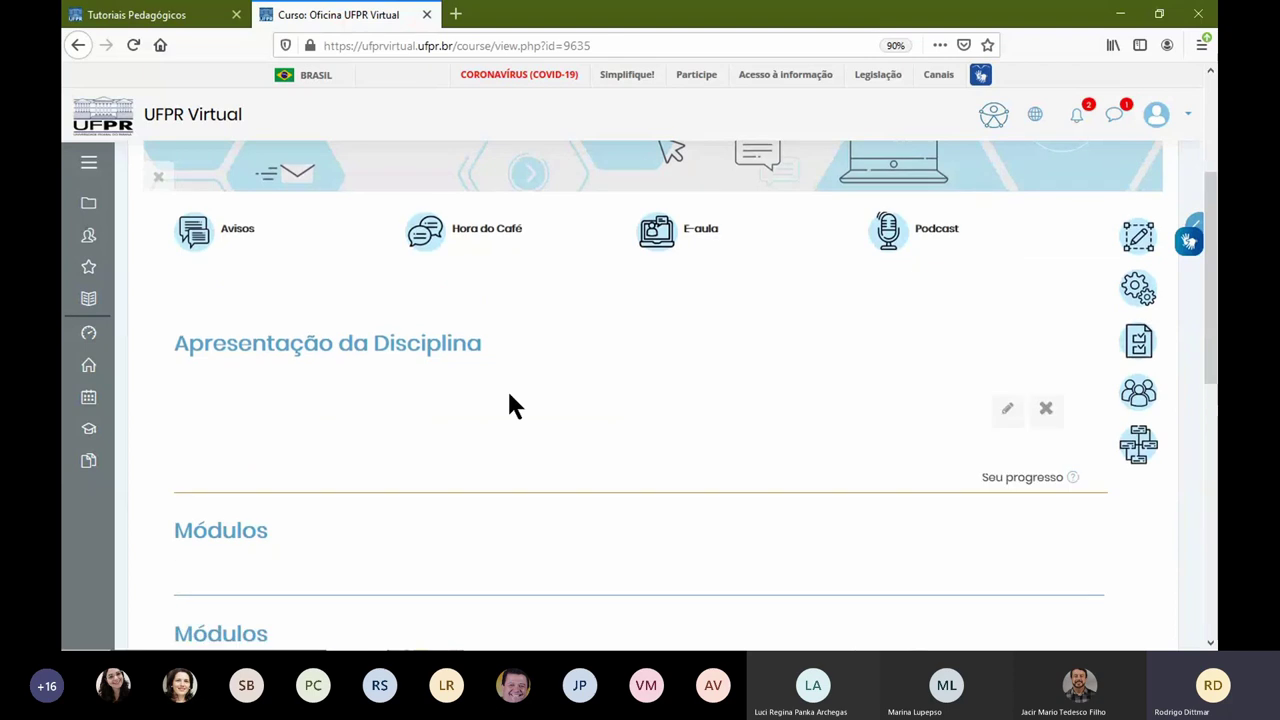
scroll(455, 383, down, 3)
scroll(455, 383, down, 2)
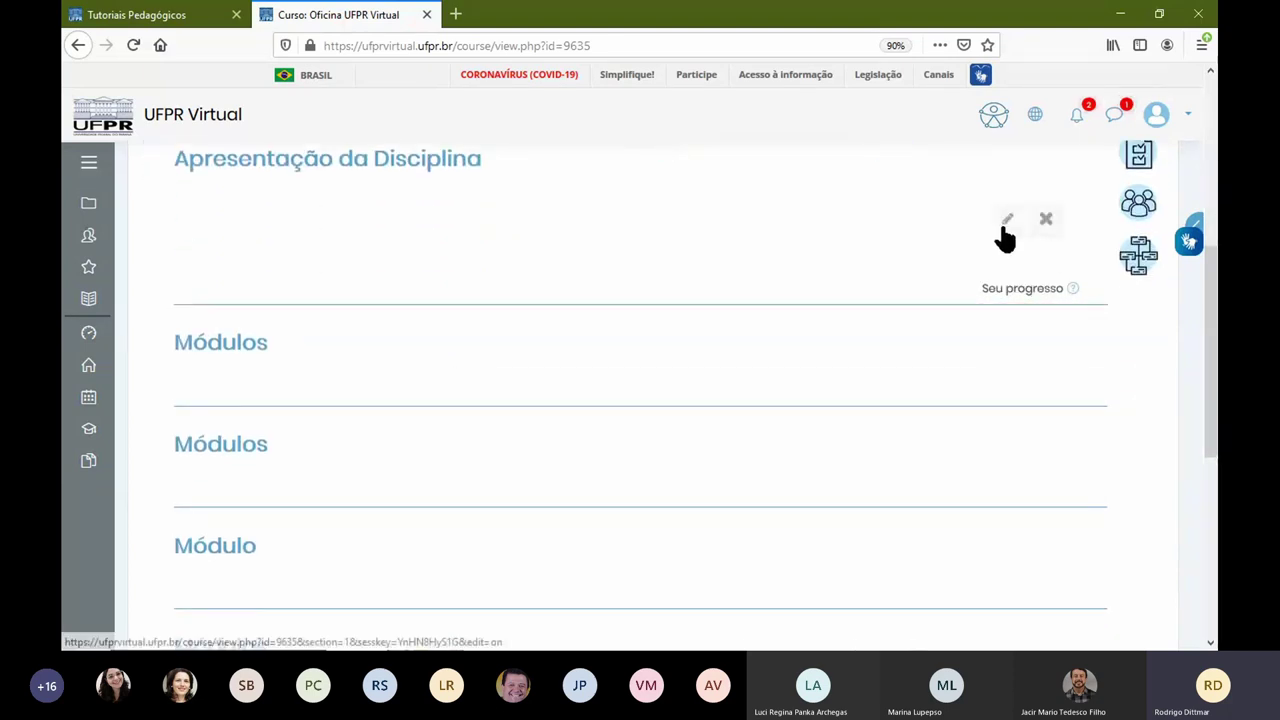
click(1044, 232)
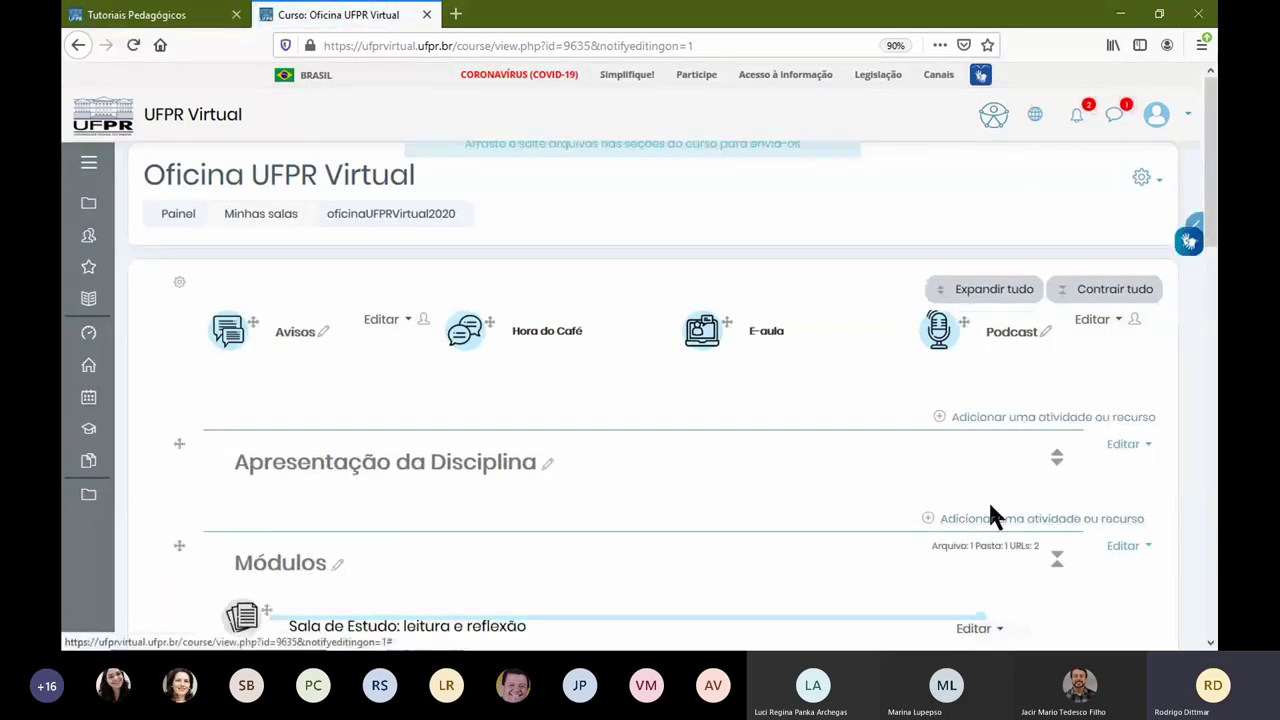
Step: Add a new Página resource to the Apresentação da Disciplina section
click(990, 520)
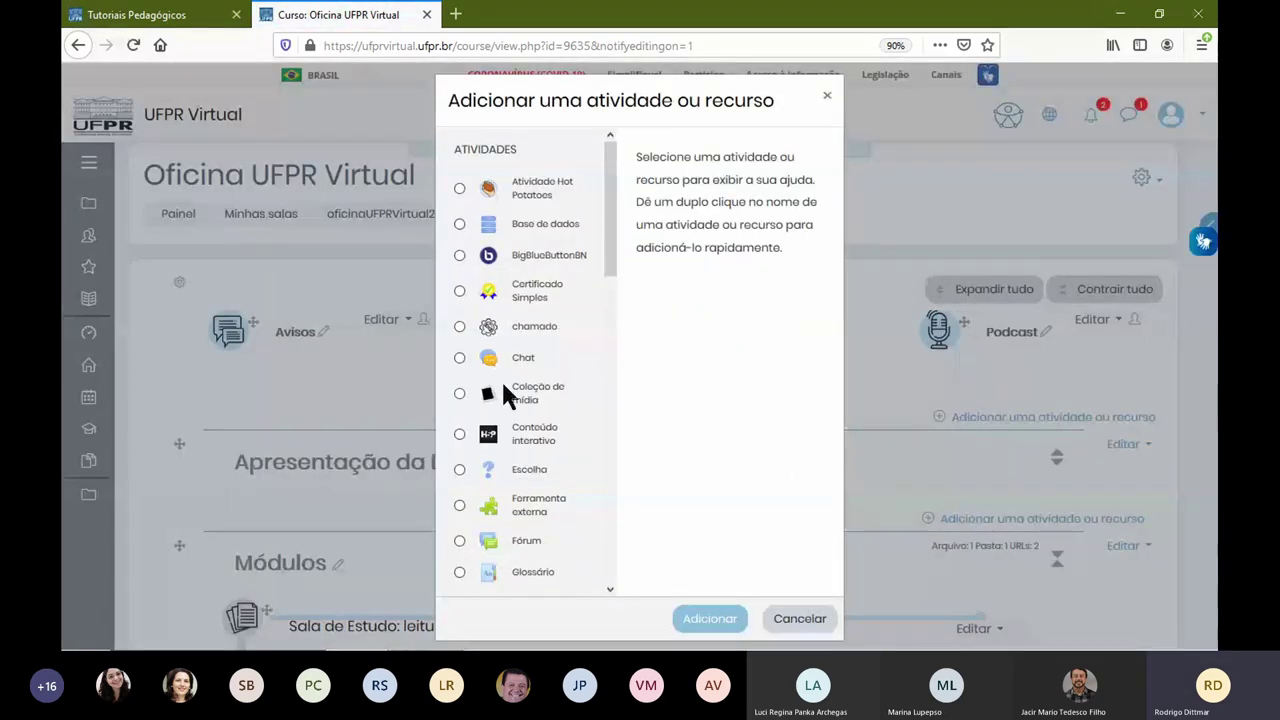
drag(608, 225, 603, 415)
scroll(599, 405, down, 5)
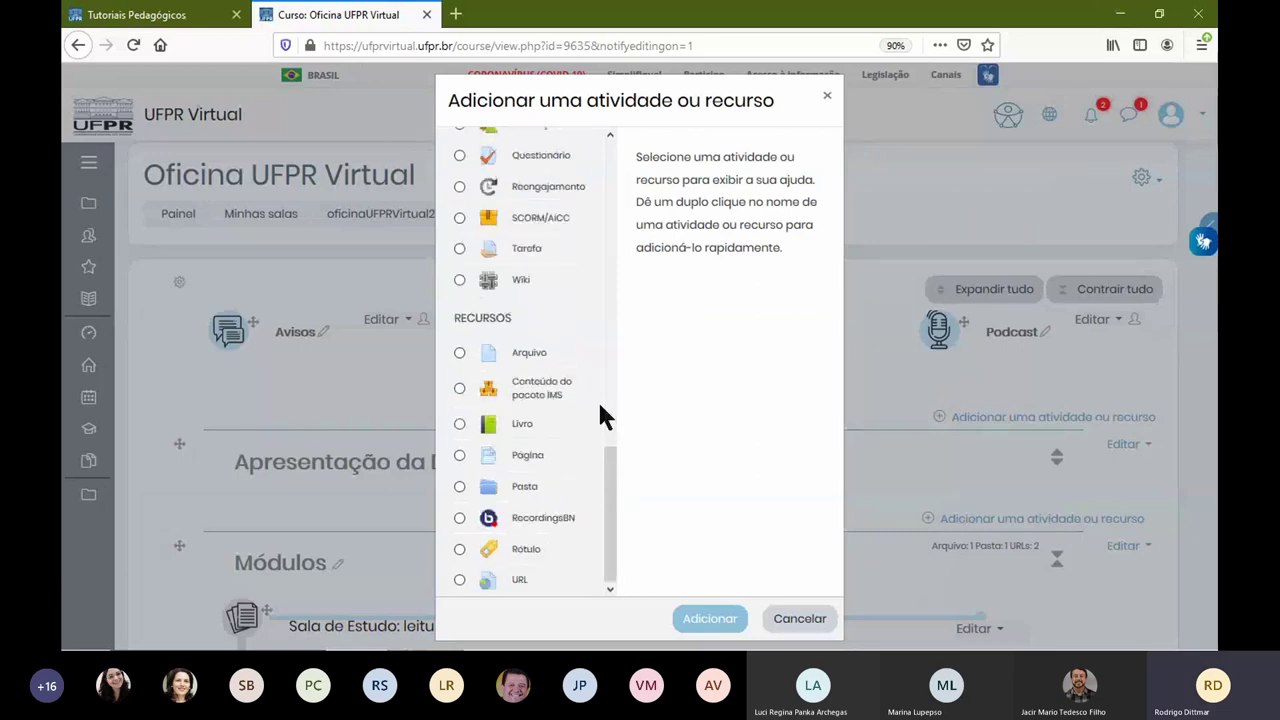
click(537, 455)
click(723, 616)
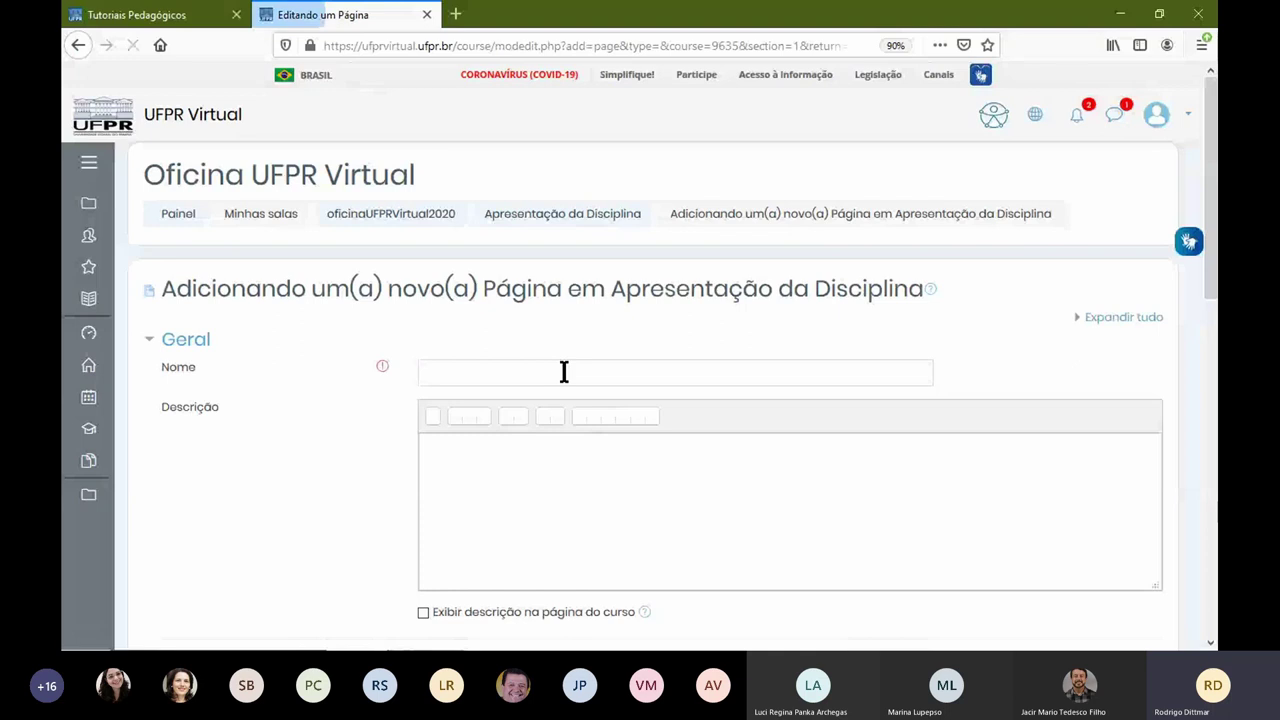
Step: Name the page 'Aula Síncrona - Dia xxx - Plataforma Teams' and type placeholder description text
click(564, 371)
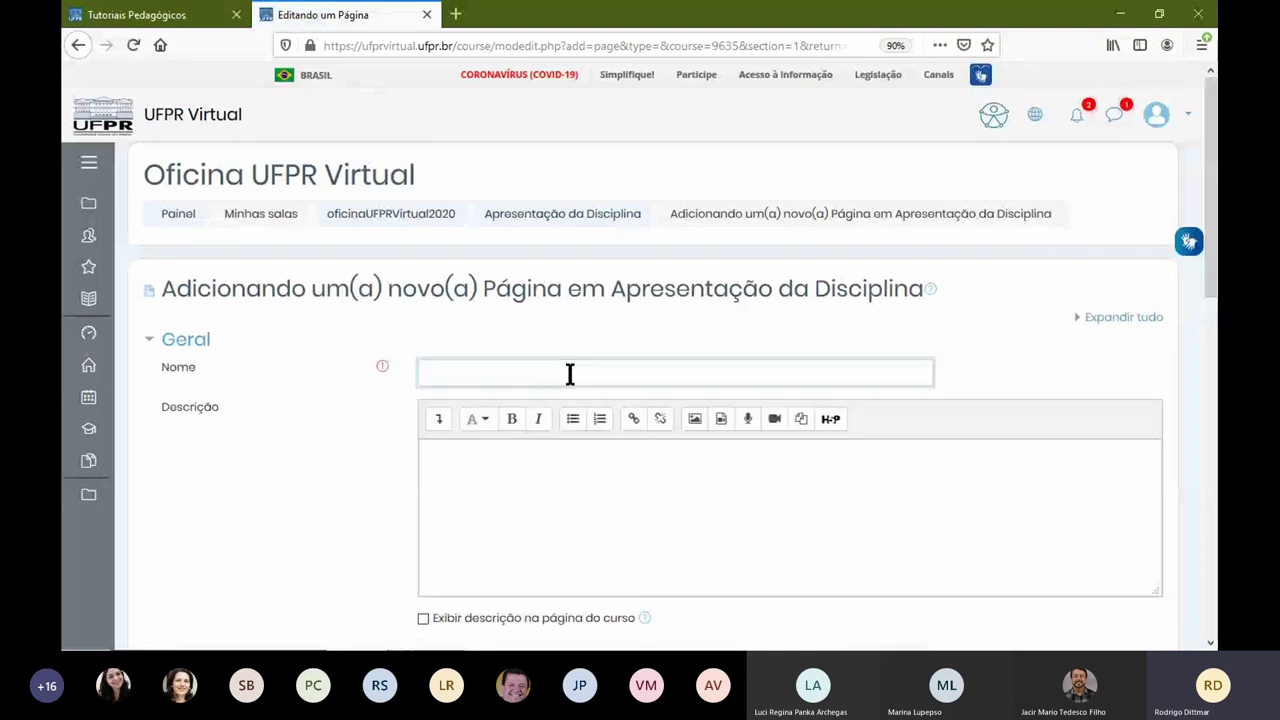
text(Aula Síncrona)
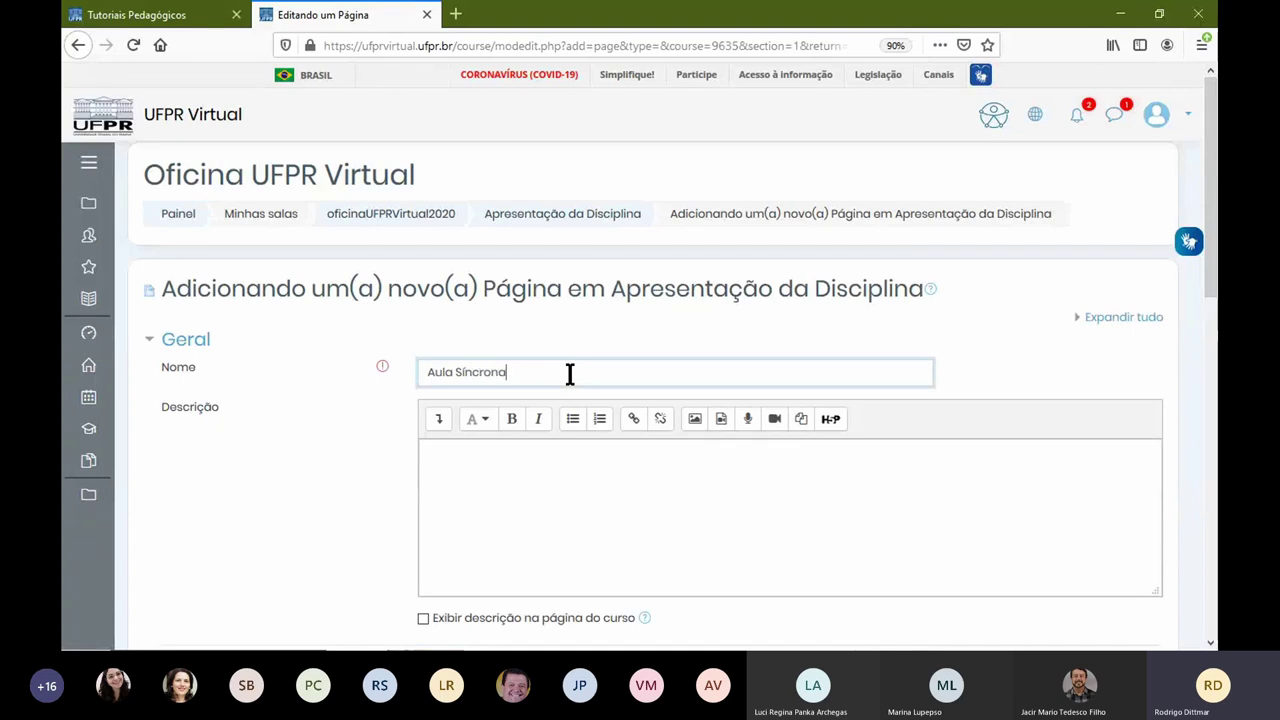
text( - Dia)
key(BackSpace)
key(BackSpace)
key(BackSpace)
key(BackSpace)
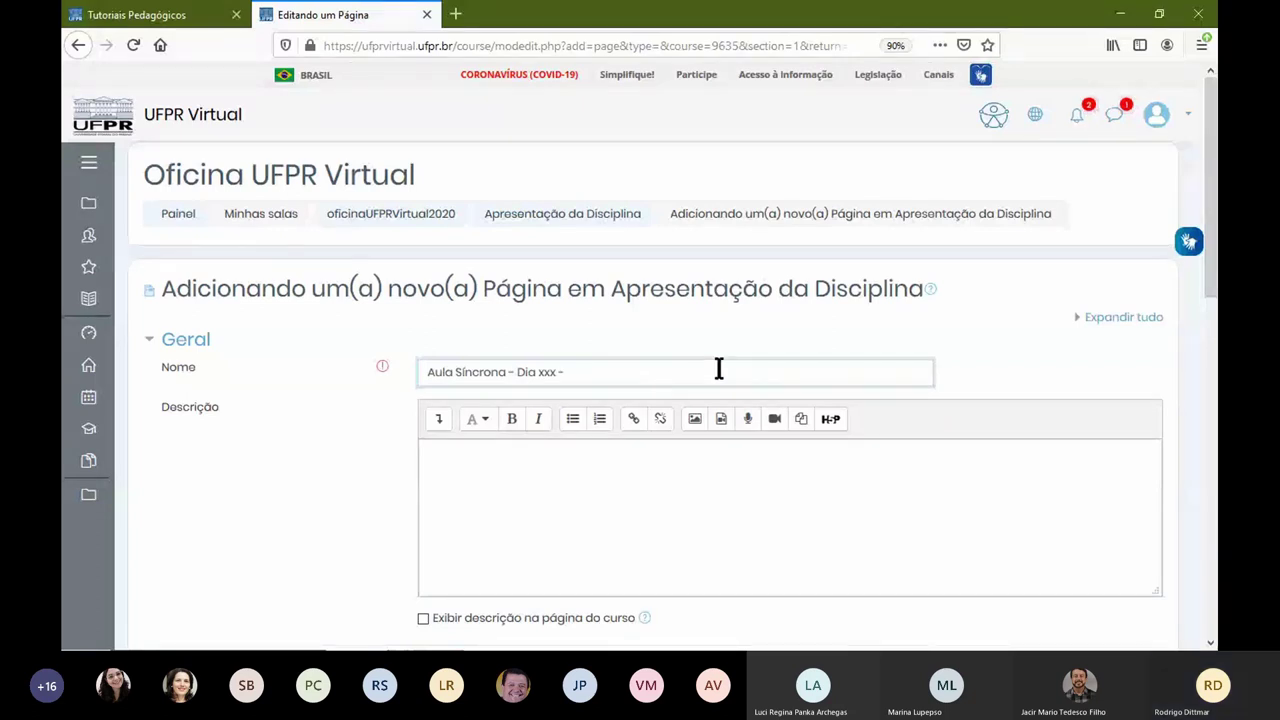
text(Plataforma Teams)
key(Tab)
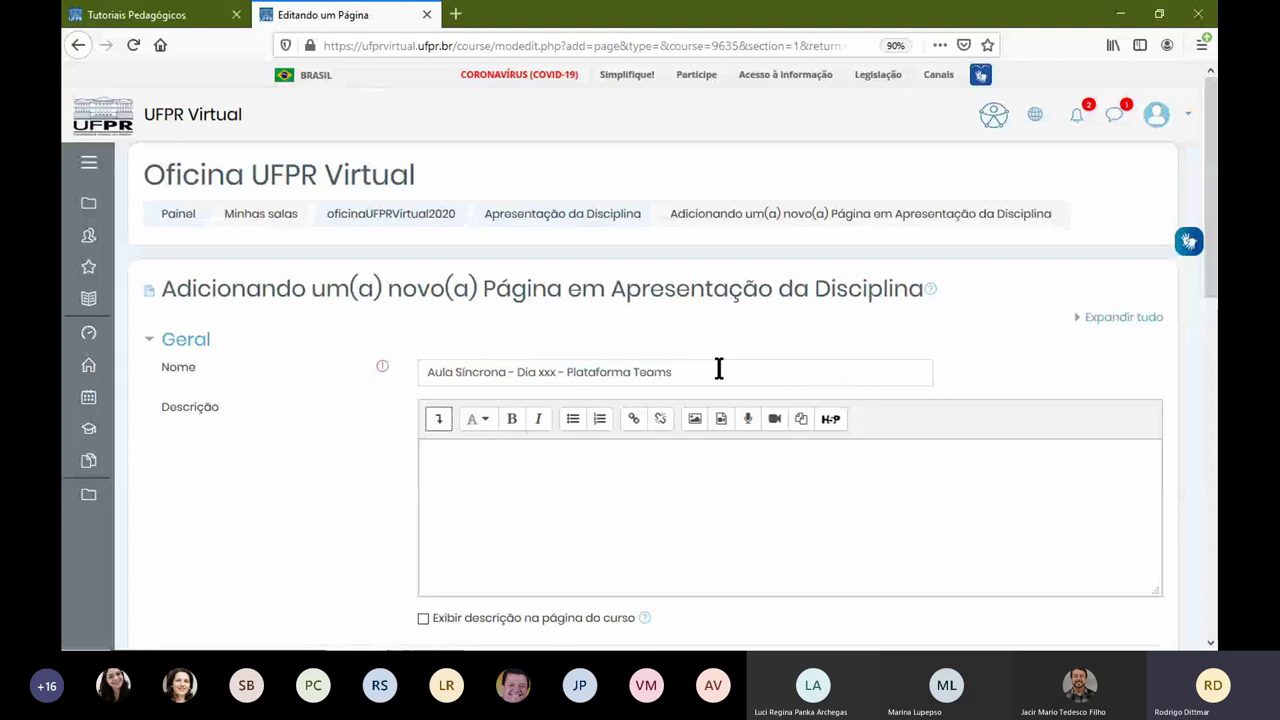
click(583, 451)
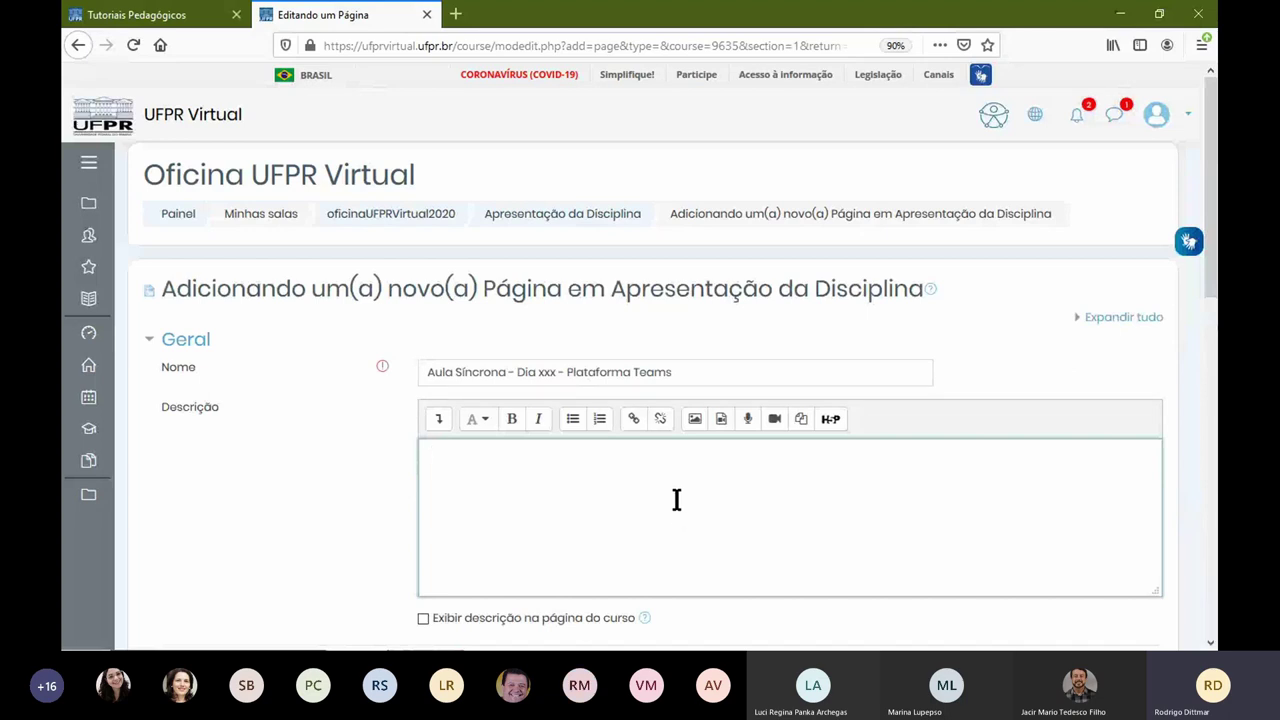
text(Essskskskkssk)
Step: Copy the description text into the Conteúdo da página field
scroll(676, 500, down, 3)
scroll(684, 290, up, 1)
scroll(511, 317, up, 2)
scroll(514, 380, down, 4)
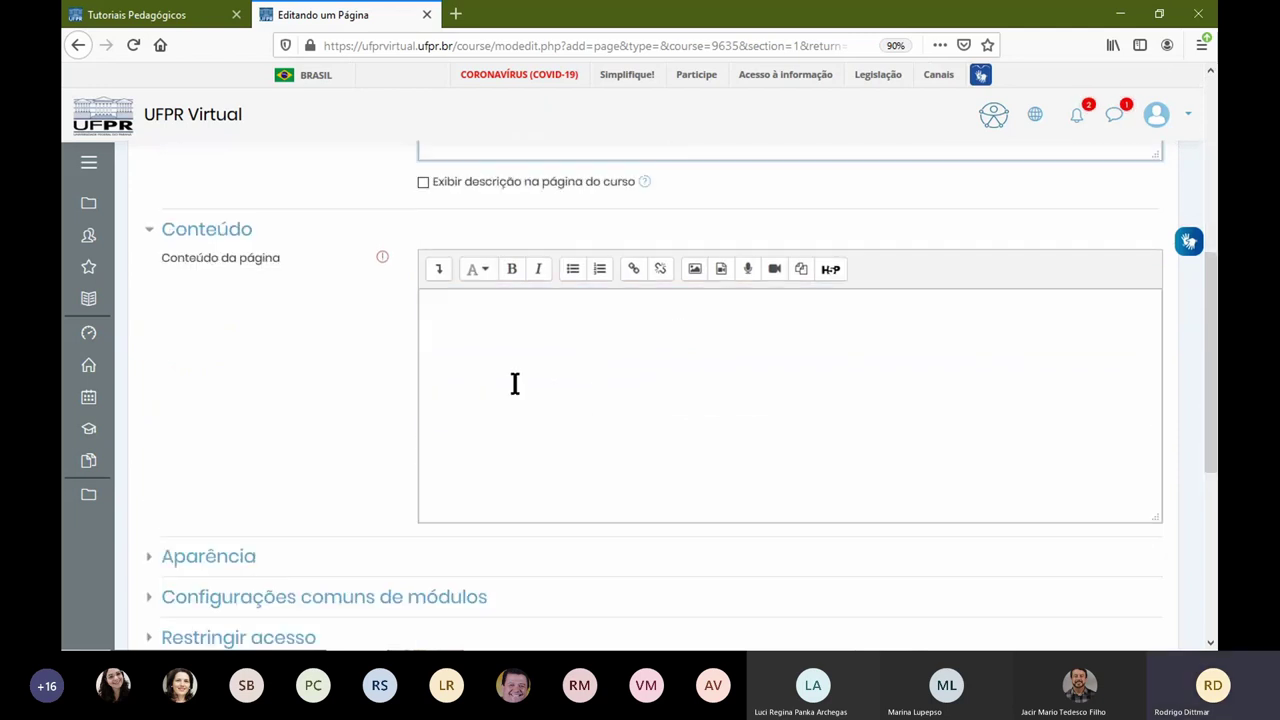
click(496, 318)
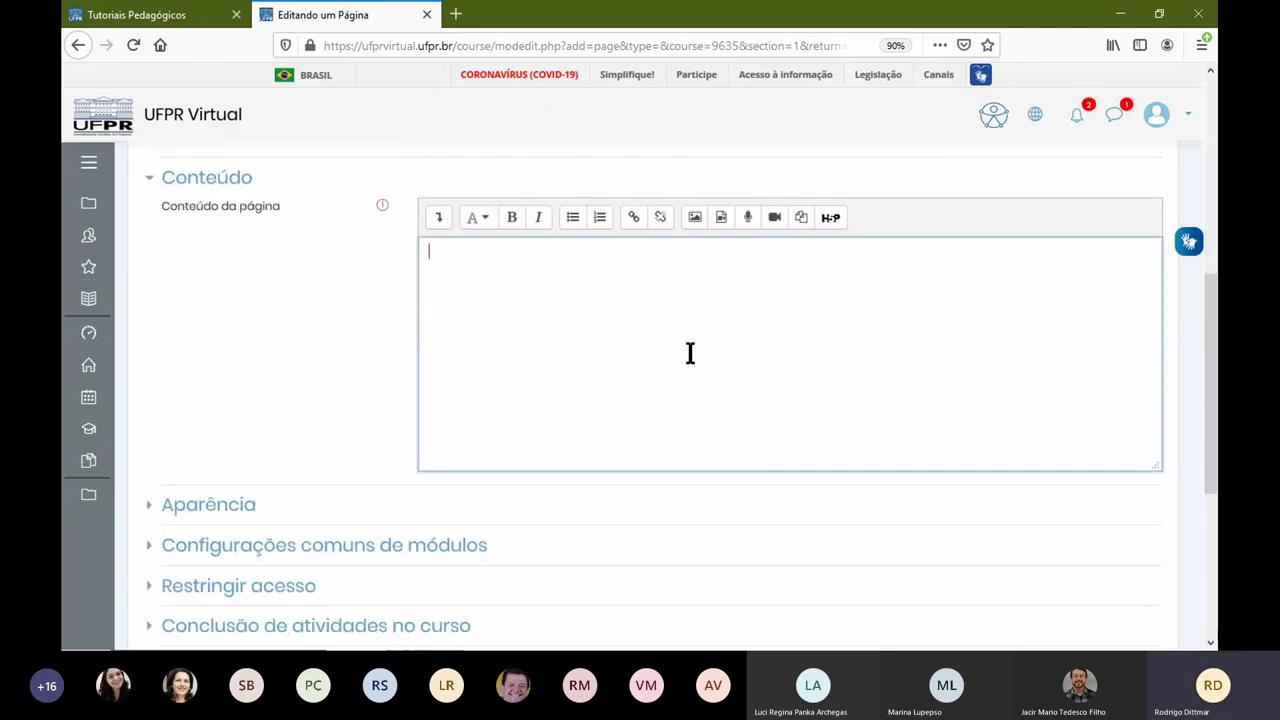
scroll(688, 354, up, 4)
drag(515, 290, 429, 296)
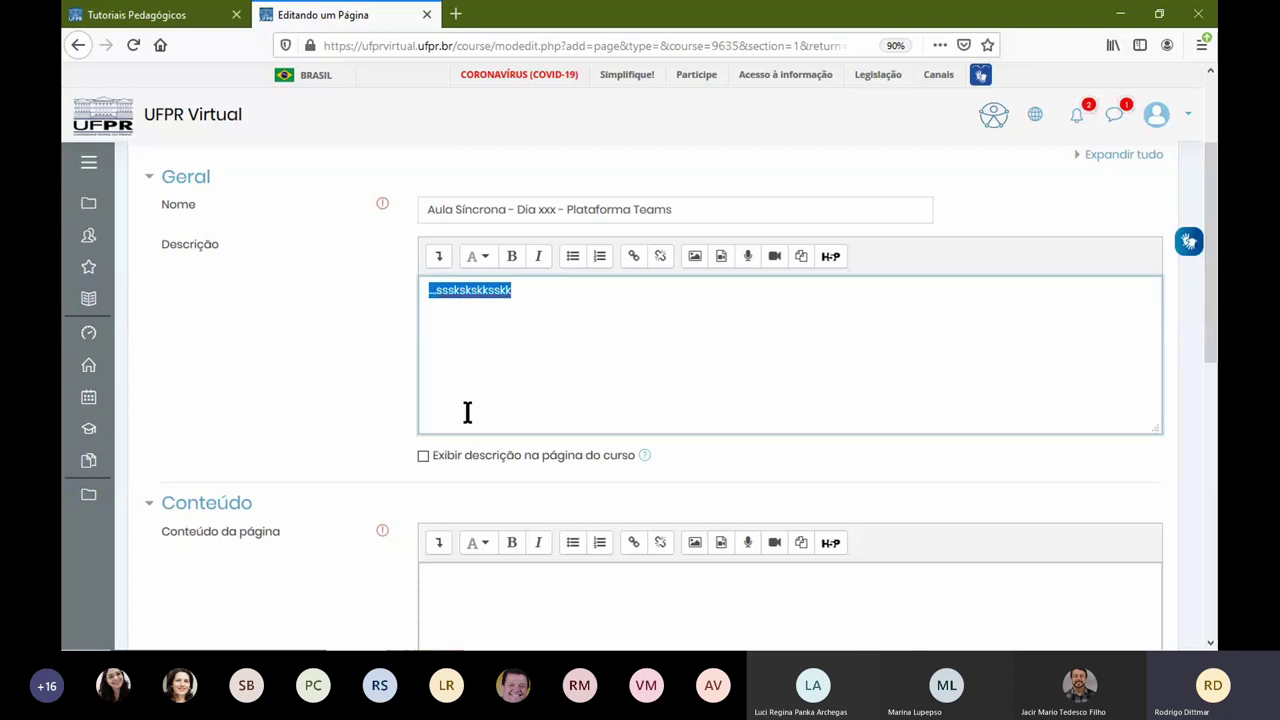
key(ctrl+c)
scroll(475, 400, down, 3)
click(489, 380)
key(ctrl+v)
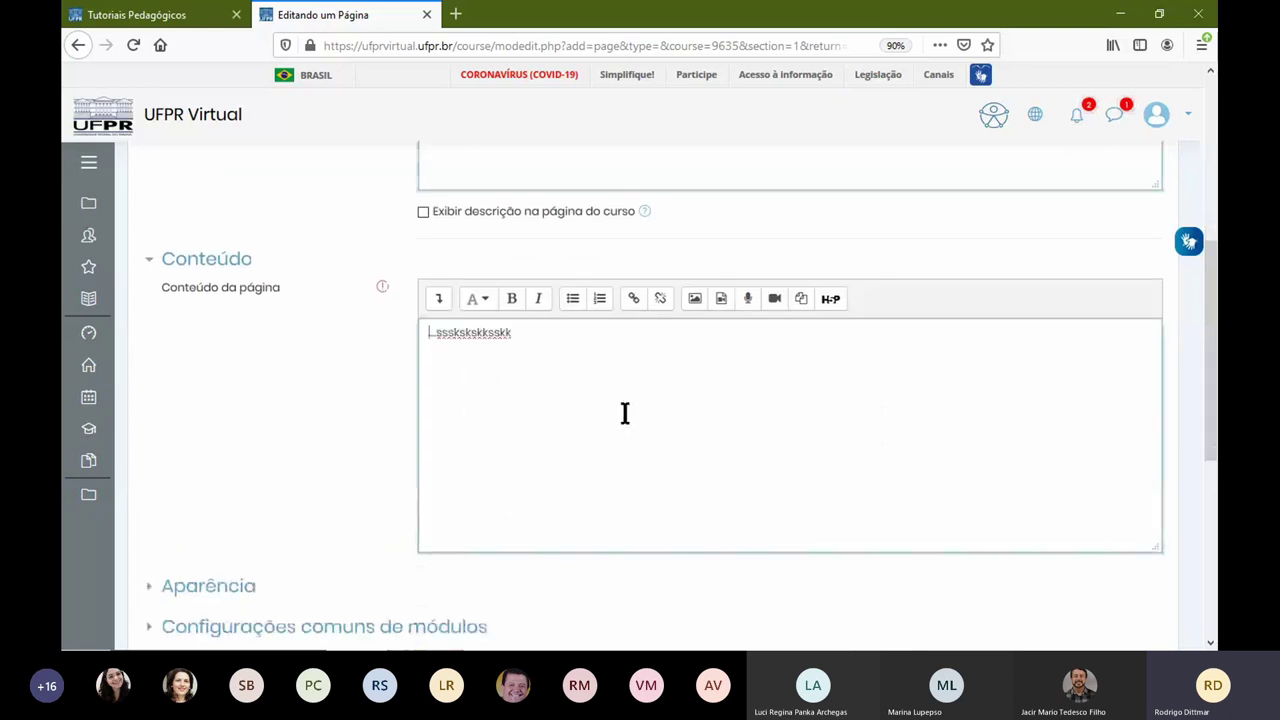
Step: Cancel the Criar link dialog and save the page with Salvar e mostrar
click(651, 396)
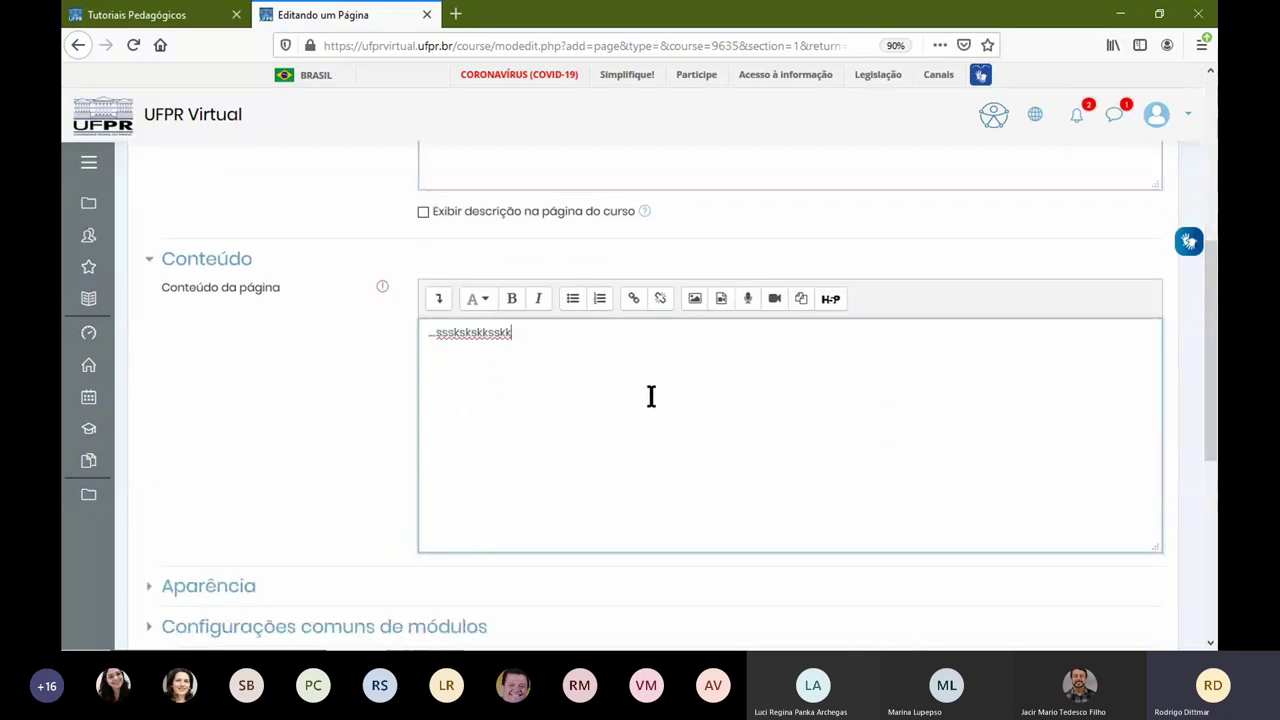
click(633, 298)
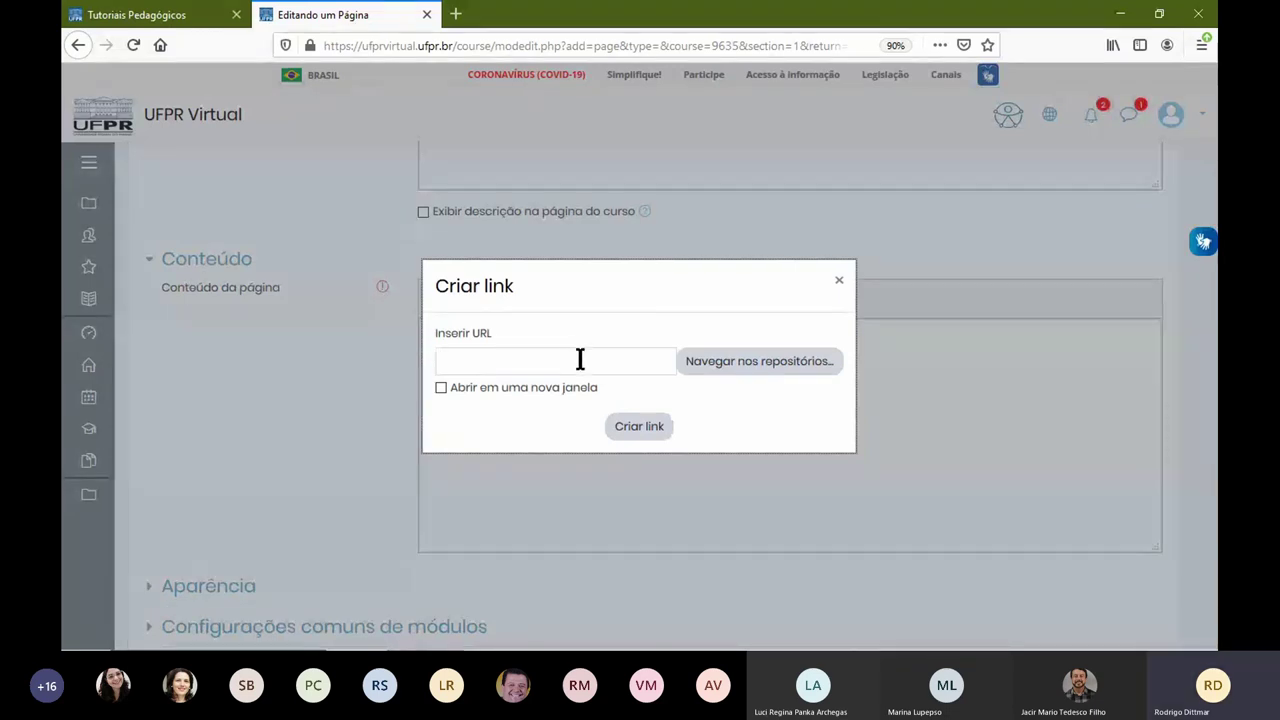
click(839, 280)
scroll(500, 445, down, 5)
click(617, 400)
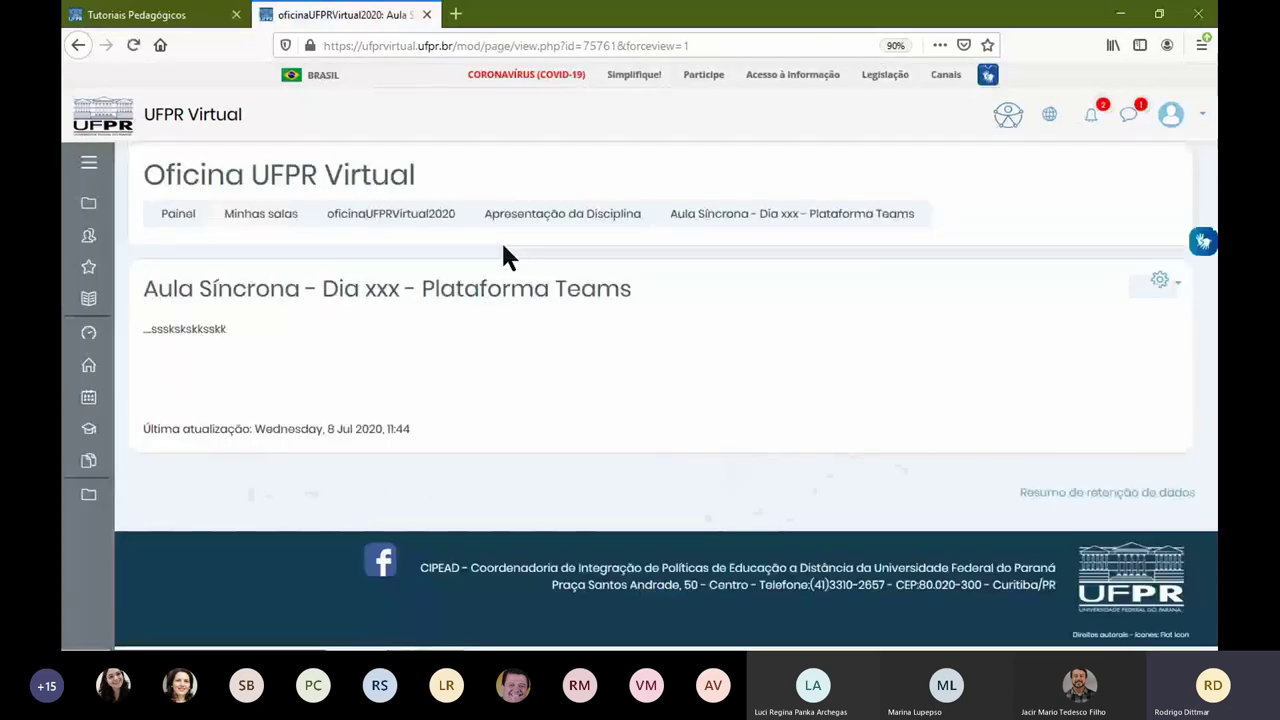
Step: Return to Apresentação da Disciplina and view the new Aula Síncrona - Dia xxx - Plataforma Teams page
click(557, 217)
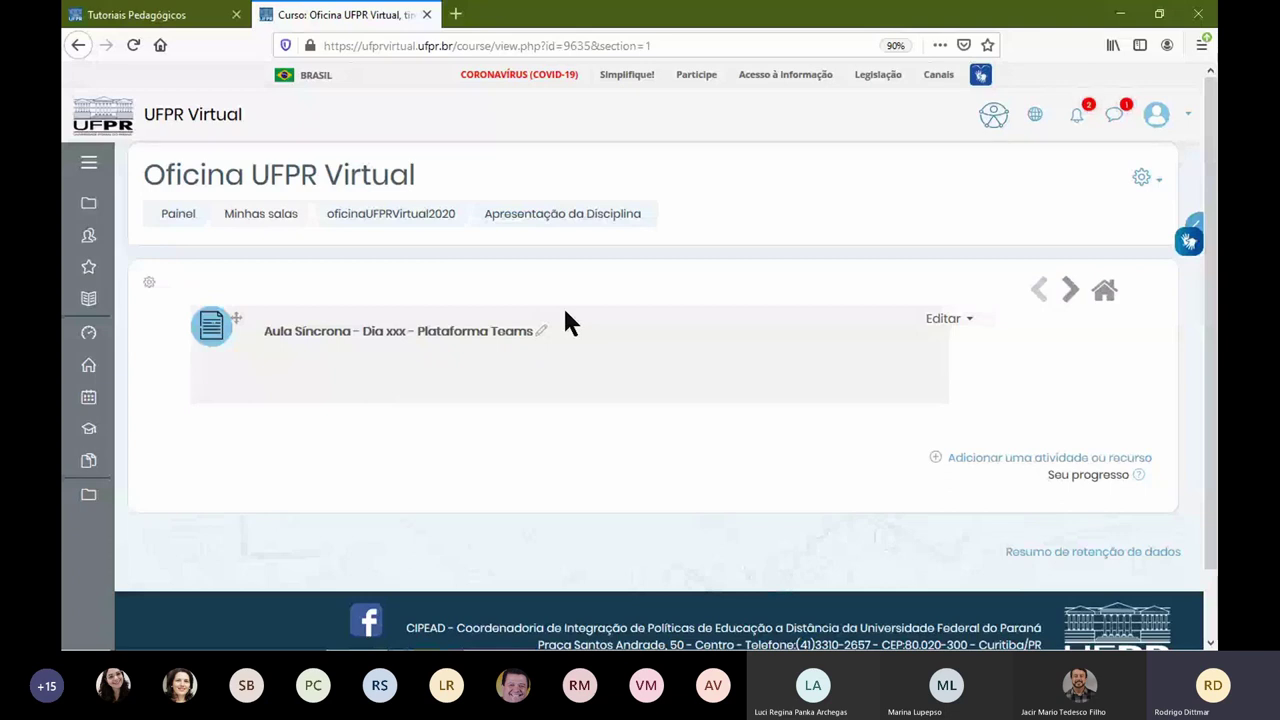
click(352, 346)
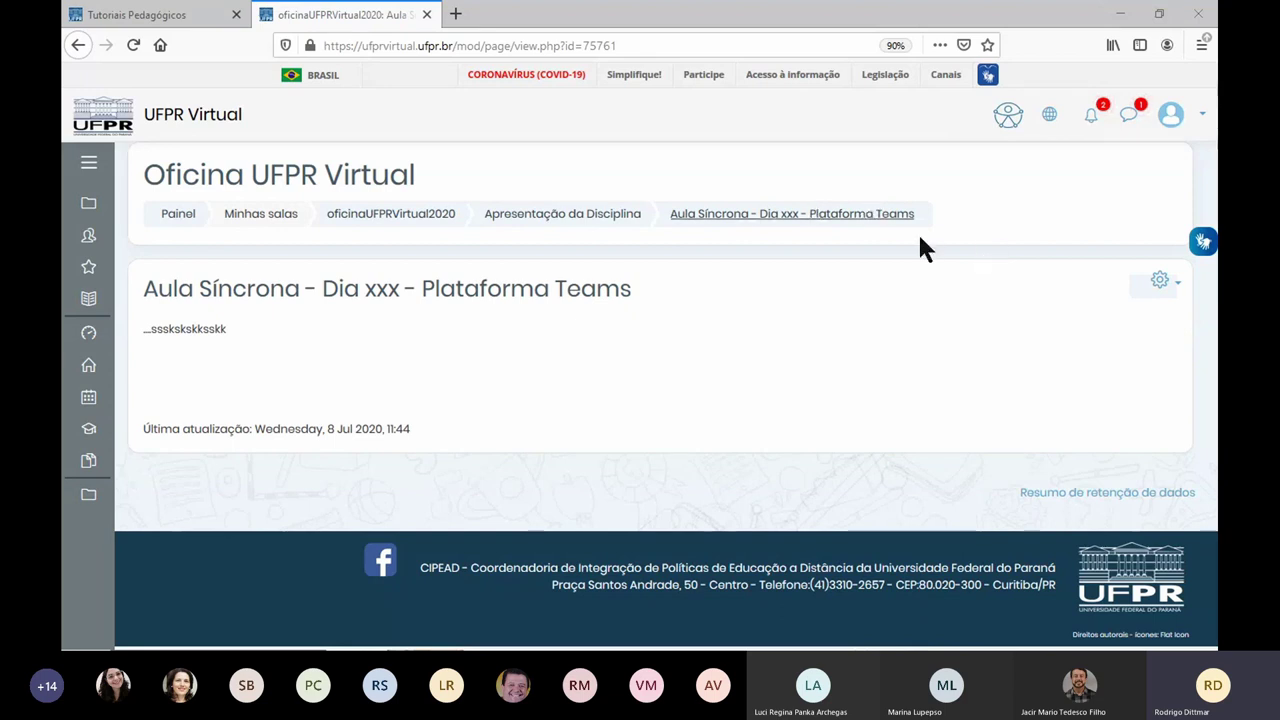
drag(414, 220, 443, 223)
Step: Go to the oficinaUFPRVirtual2020 course and open its full Administração do curso page via Mais...
click(443, 223)
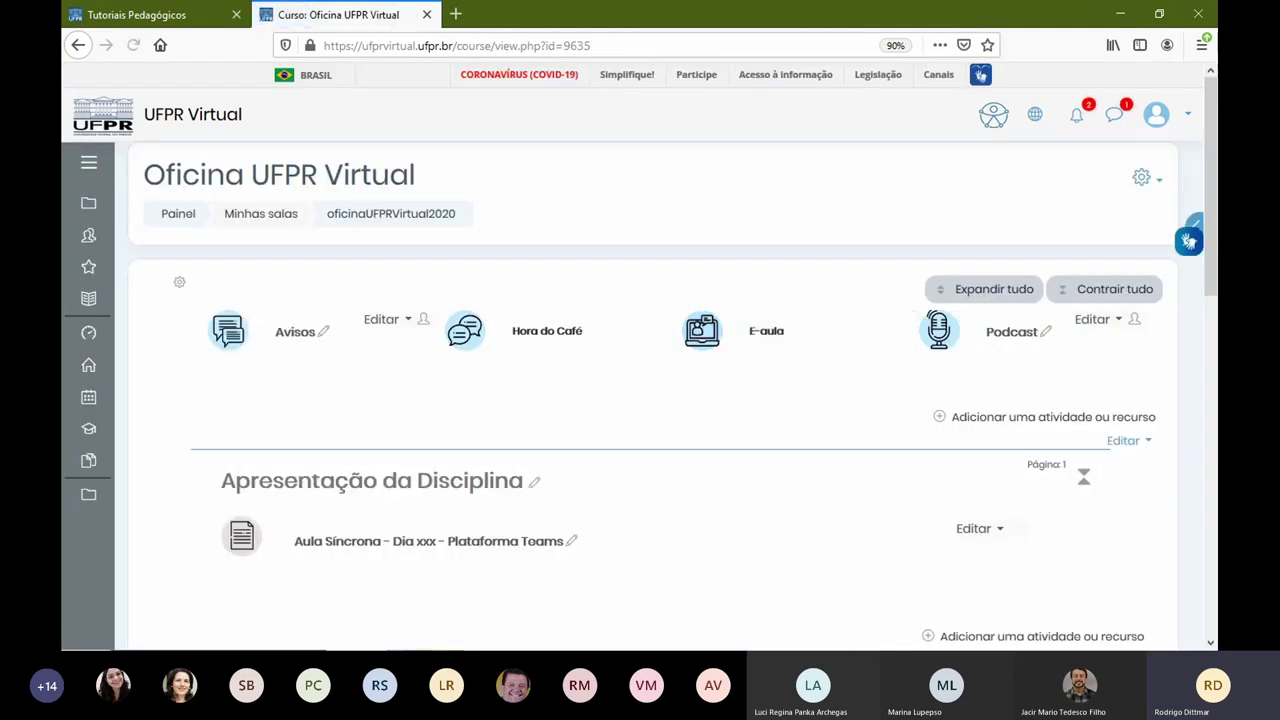
click(1158, 186)
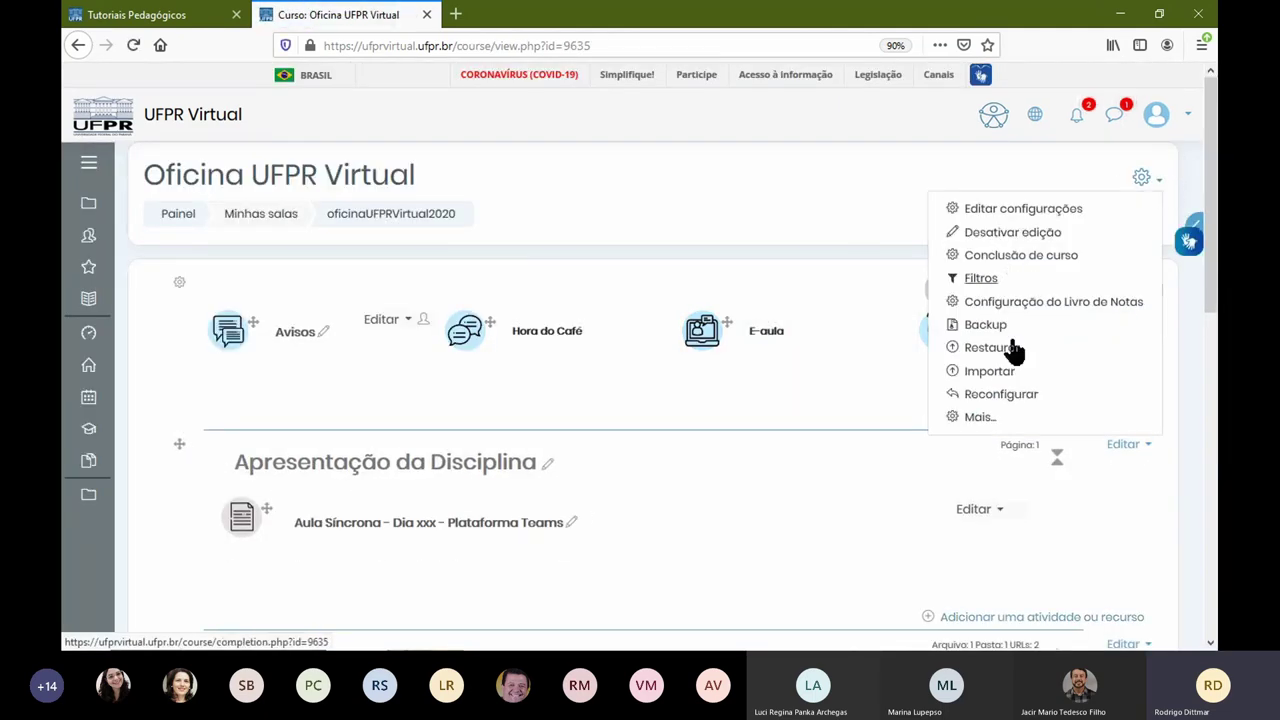
click(986, 424)
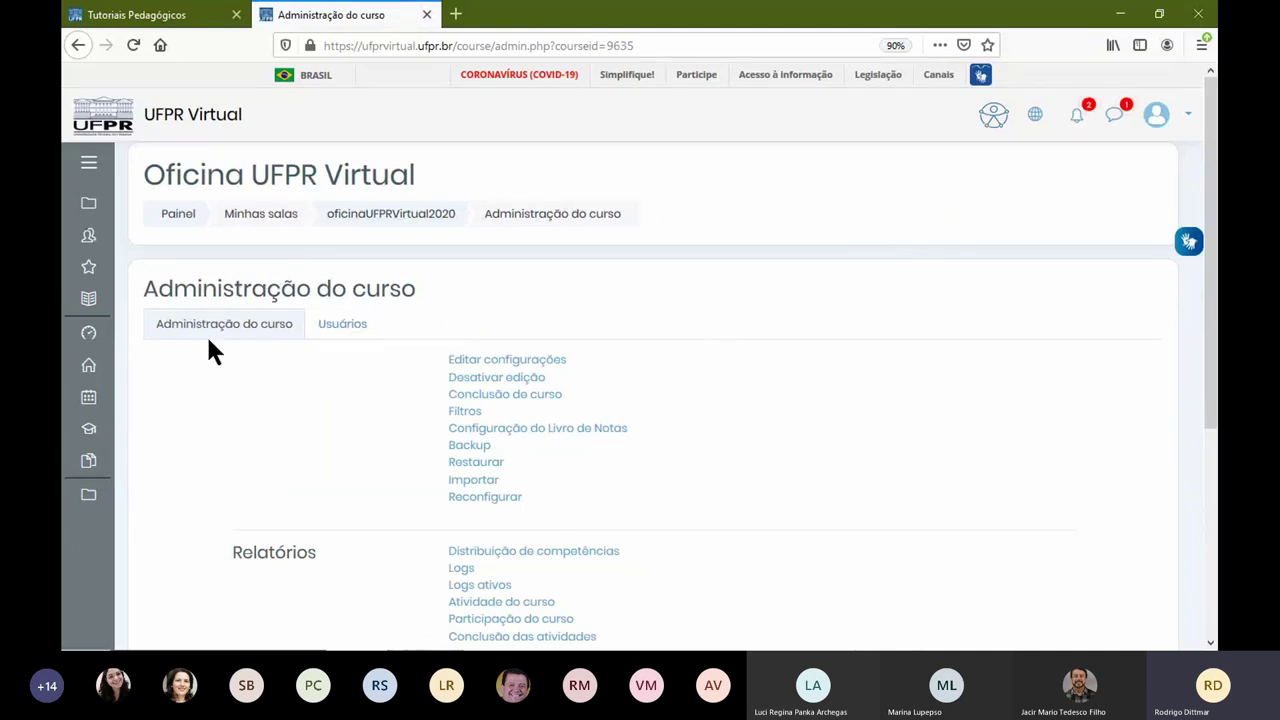
Step: Check the Usuários inscritos list, then open the course's Métodos de inscrição page
scroll(628, 398, down, 2)
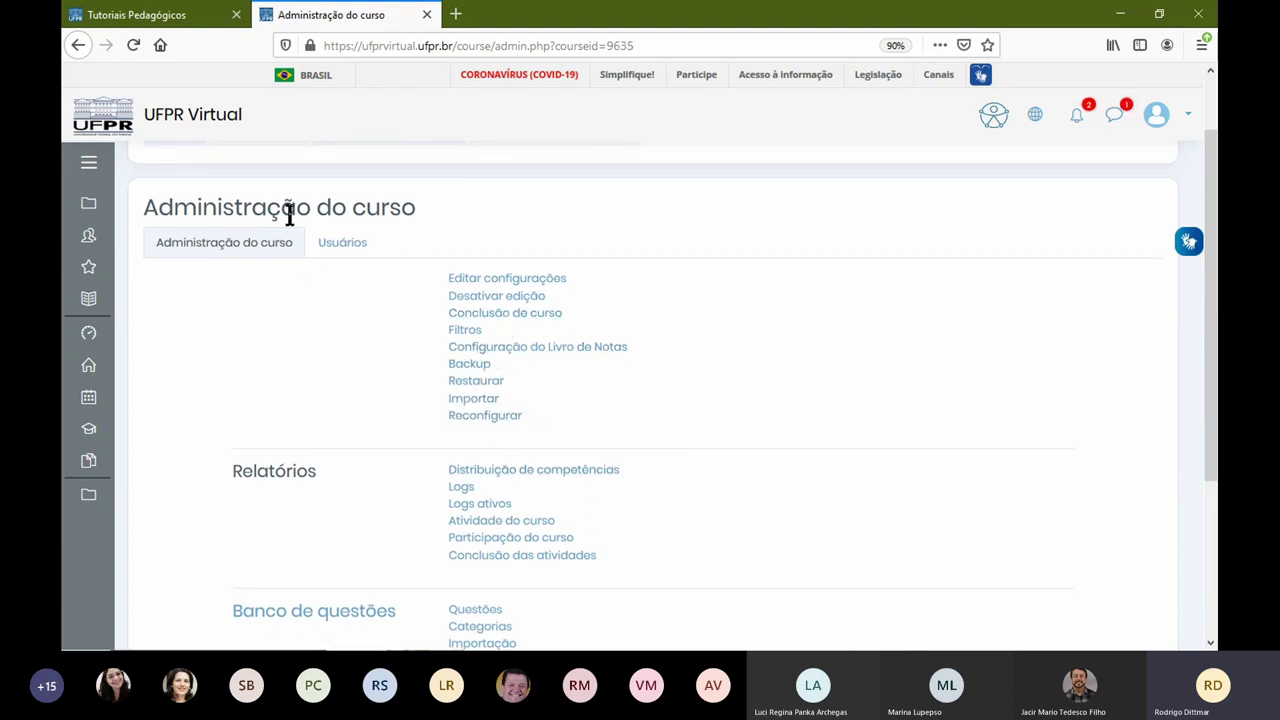
click(355, 259)
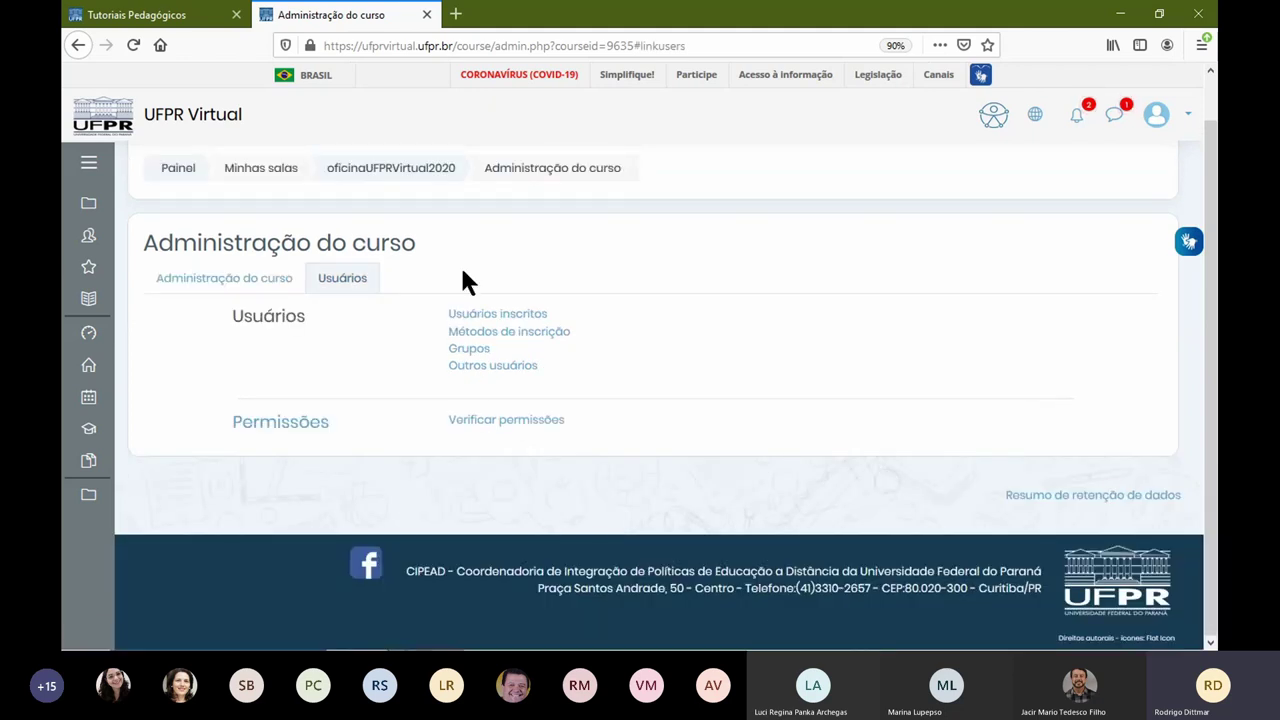
click(508, 315)
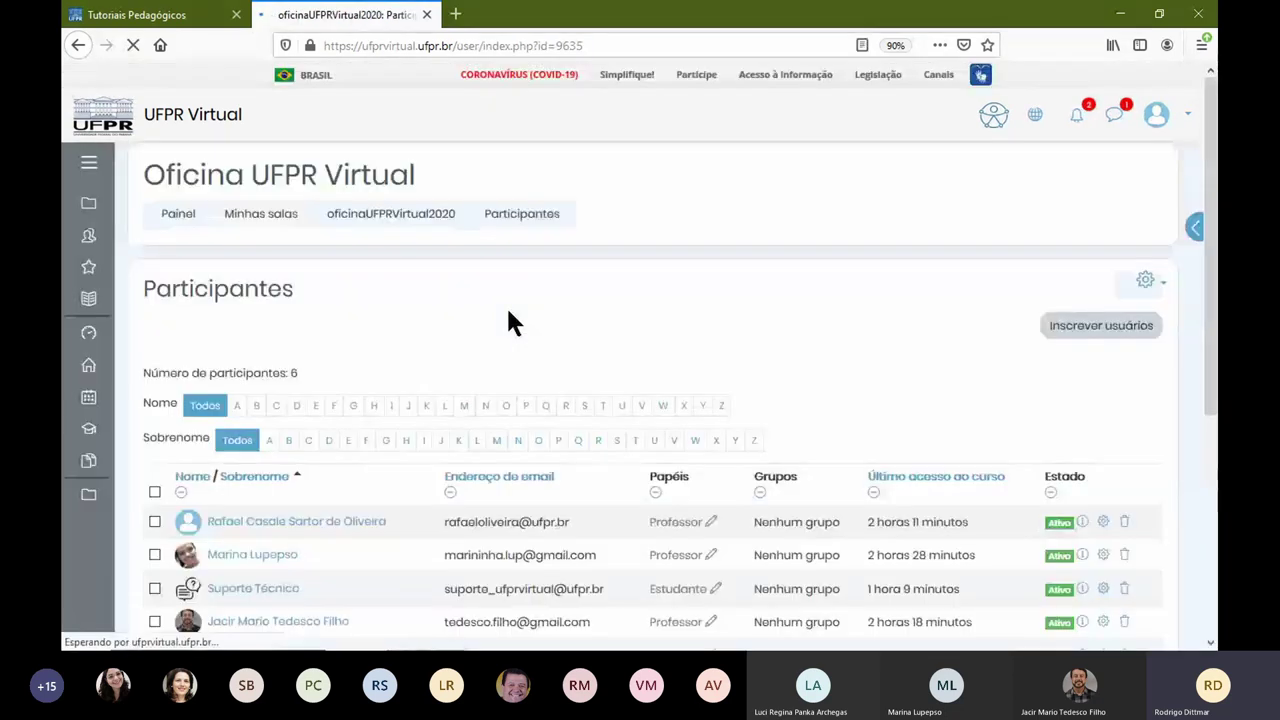
scroll(640, 360, down, 3)
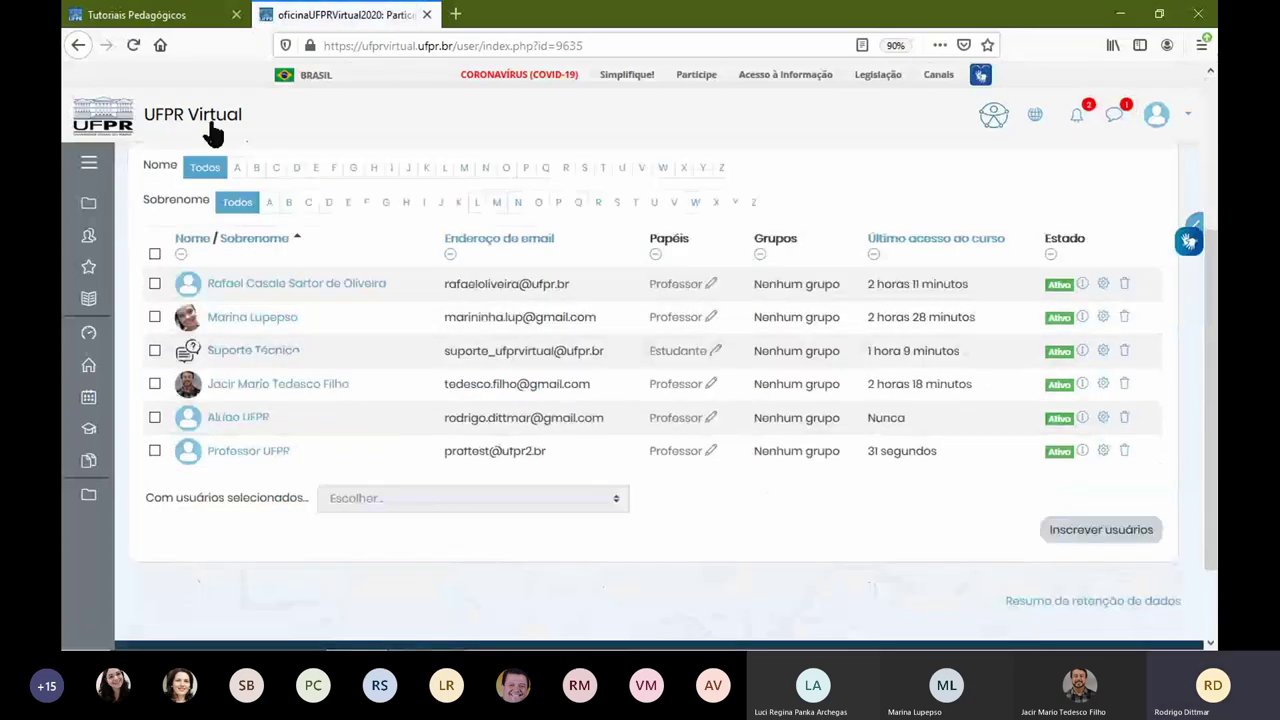
click(79, 47)
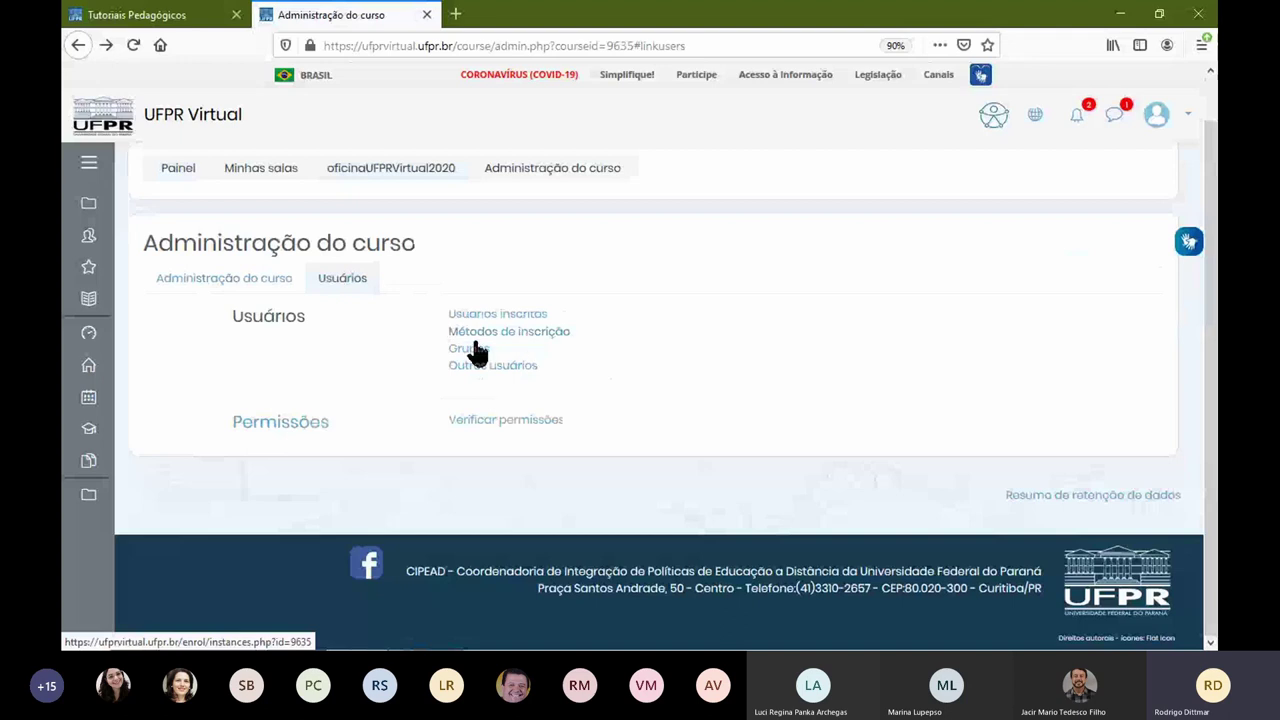
click(535, 334)
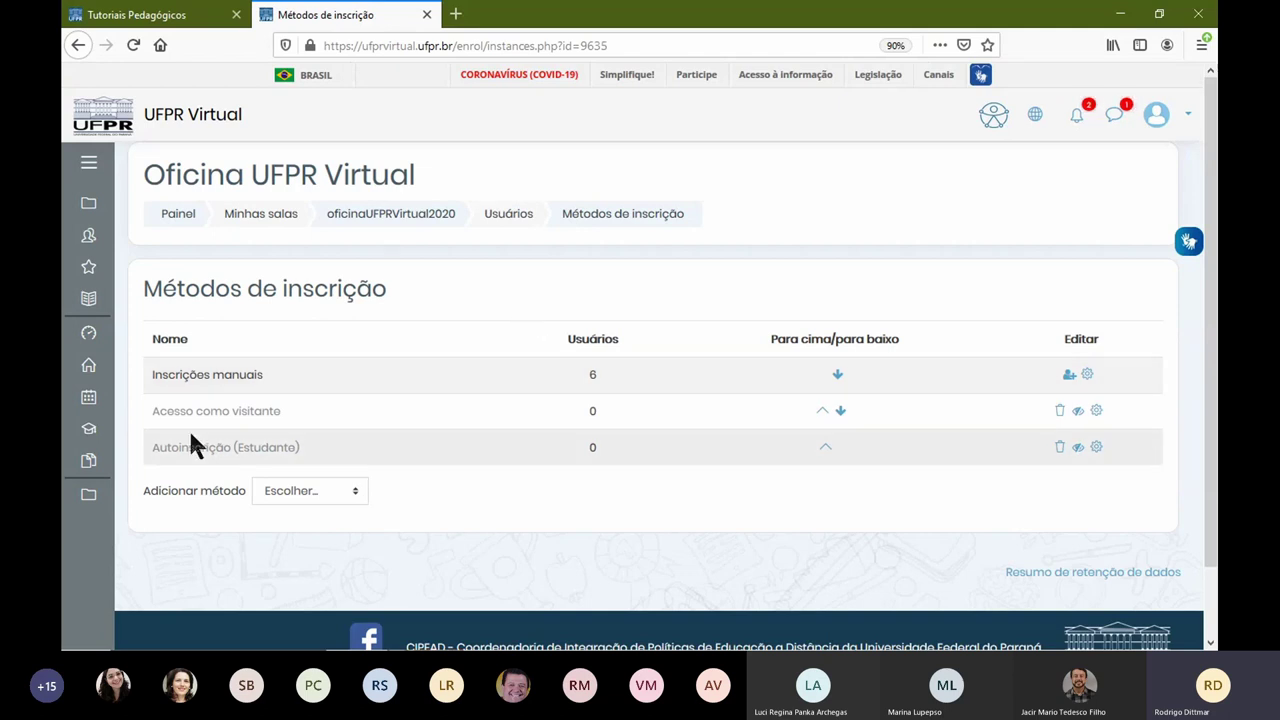
Step: Rename the Autoinscrição (Estudante) method to 'Acesso a disciplina - Estudante'
drag(153, 447, 303, 458)
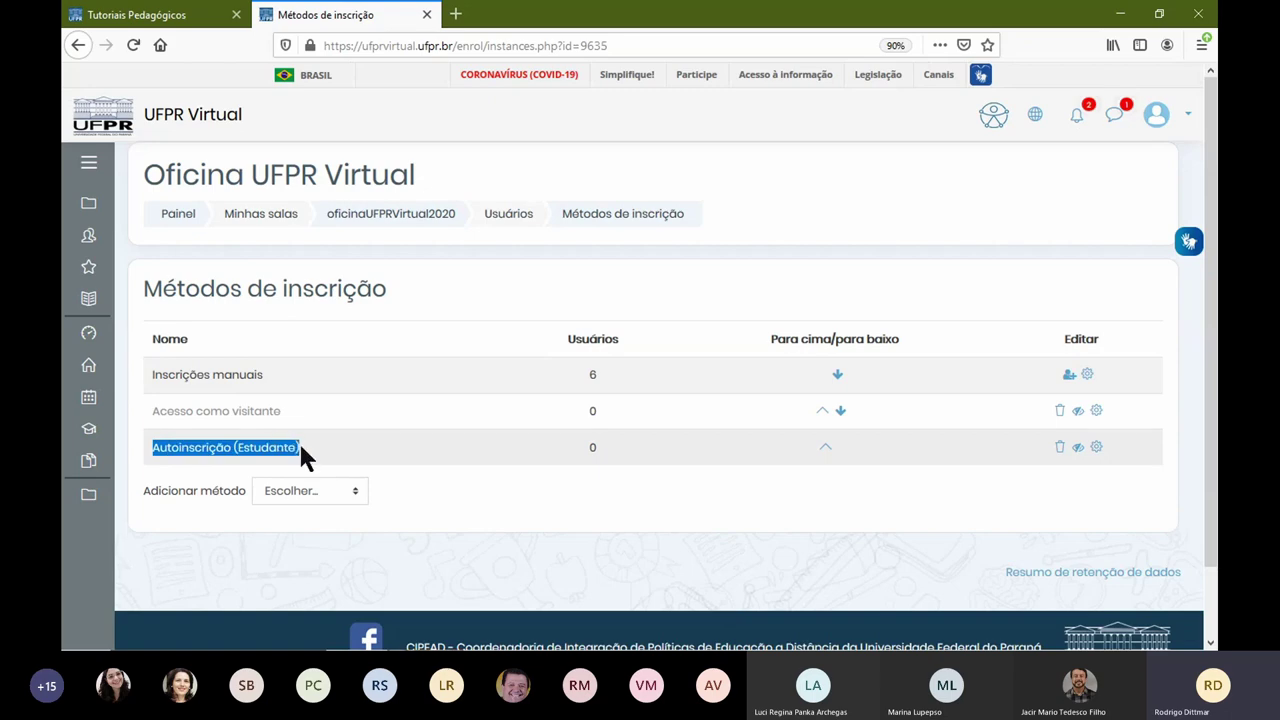
click(1097, 449)
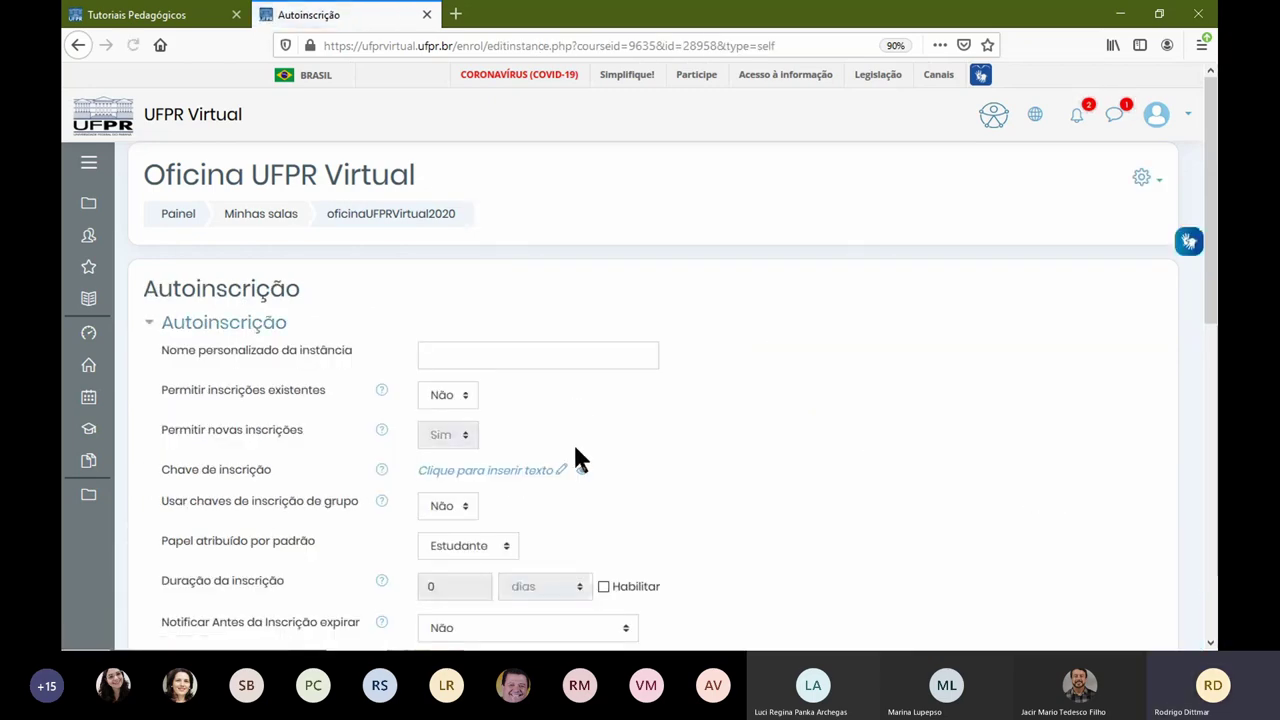
click(500, 362)
text(Acesso a disciplina - Estudante)
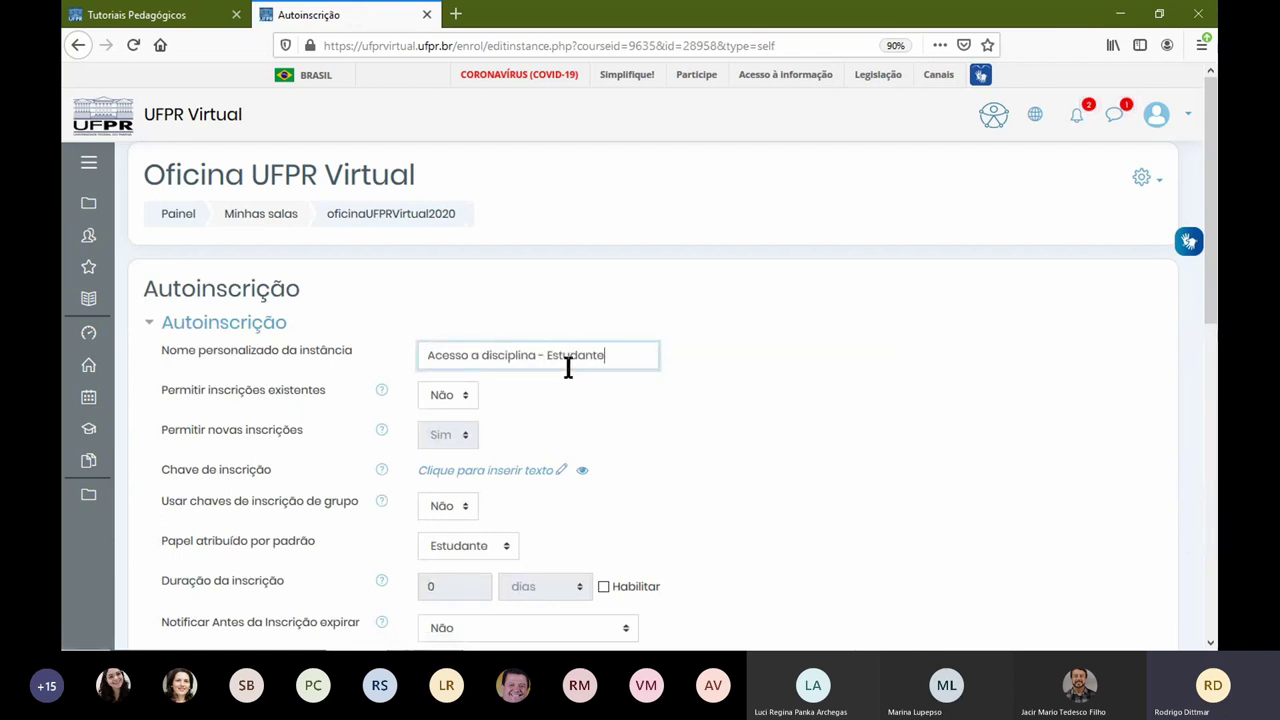
Step: Set an enrolment key for the self-enrolment method and save the changes
click(503, 470)
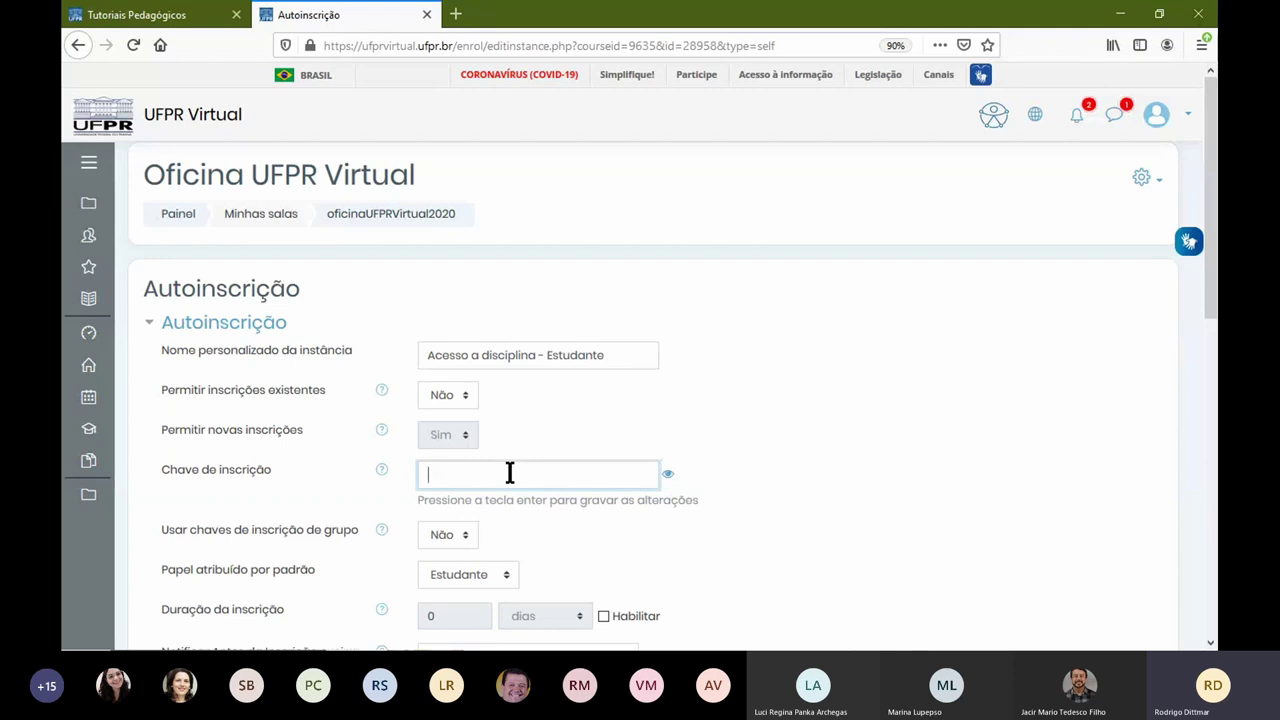
text(•••)
key(BackSpace)
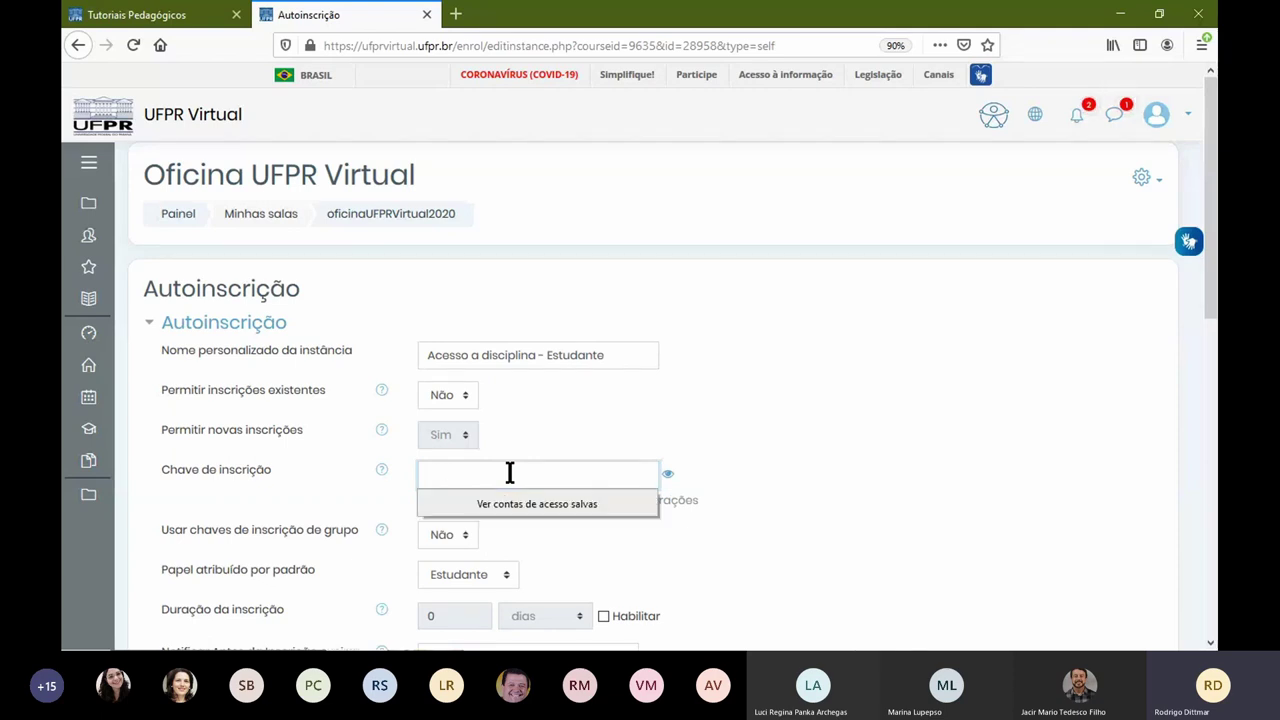
click(610, 476)
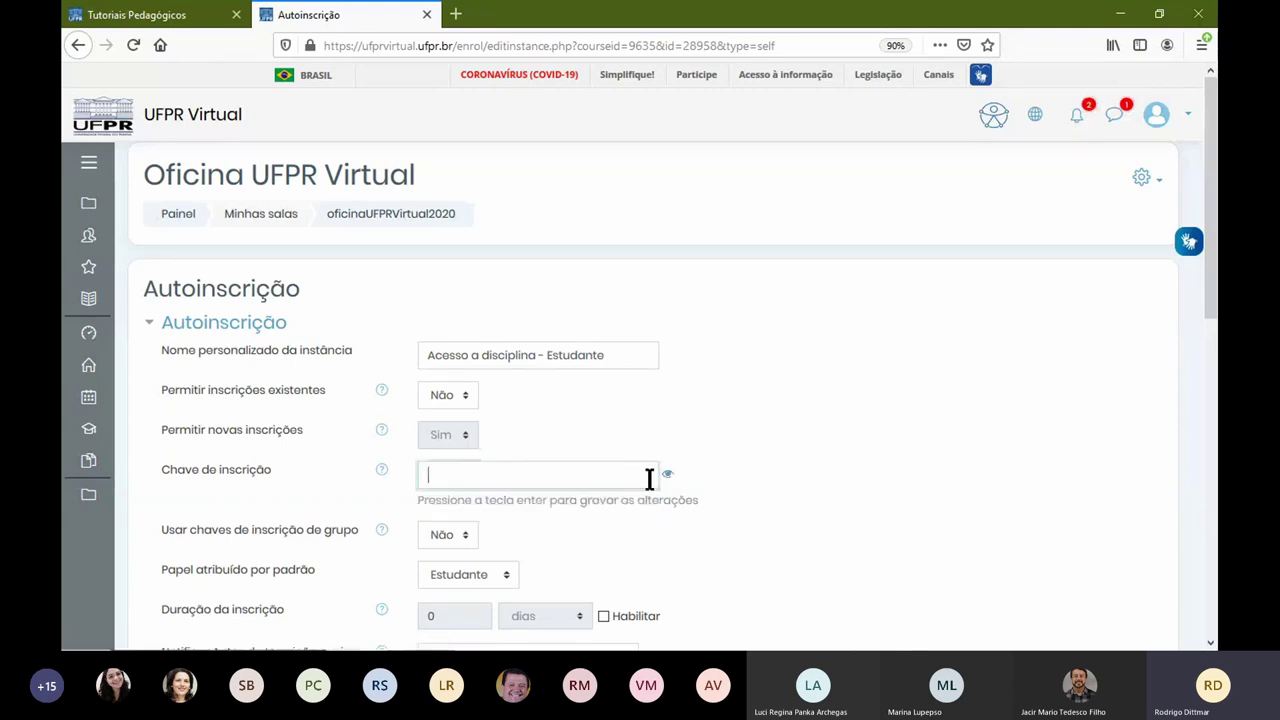
scroll(604, 498, down, 5)
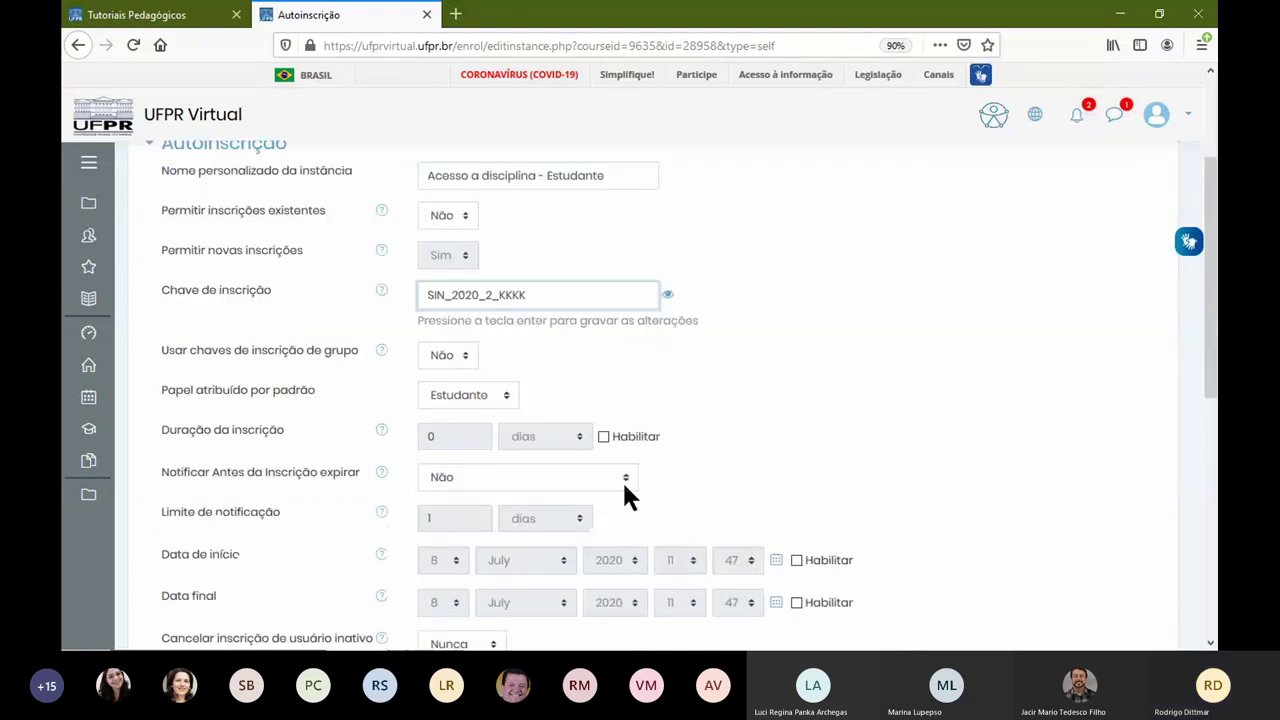
scroll(565, 487, down, 3)
click(494, 418)
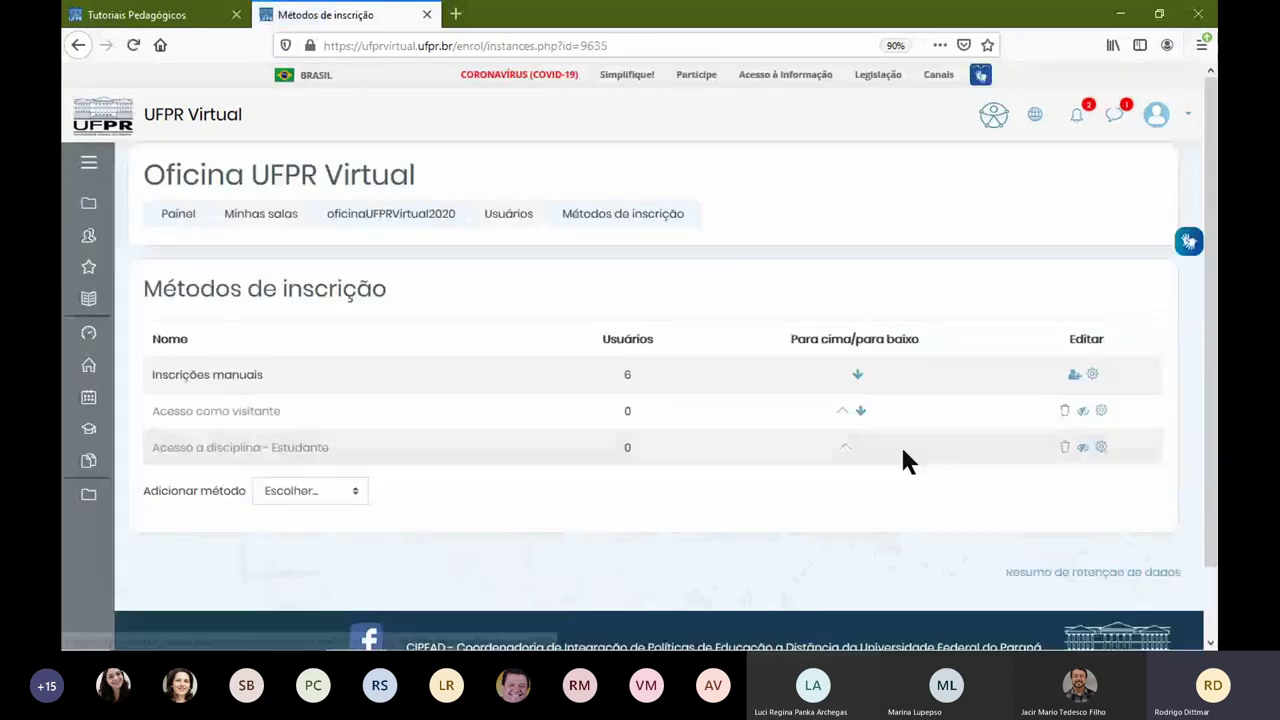
Step: Enable Acesso a disciplina - Estudante and start adding a second Autoinscrição method
click(1081, 449)
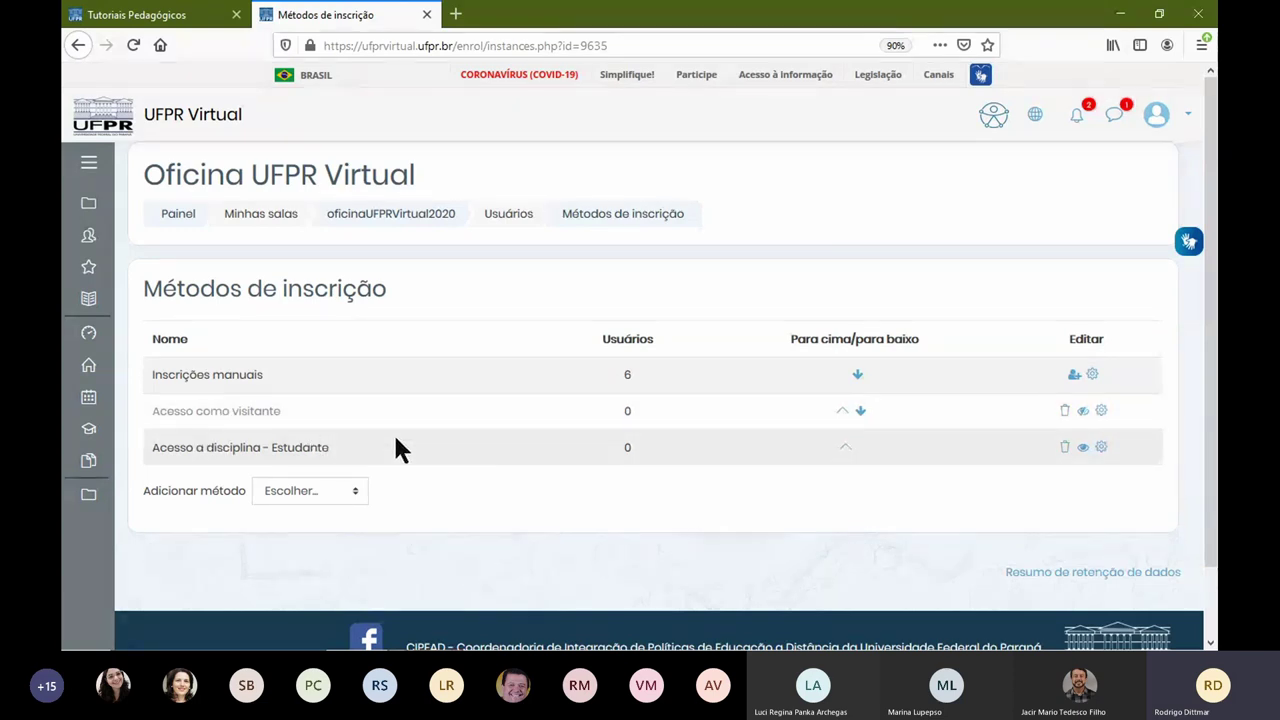
click(360, 490)
click(358, 535)
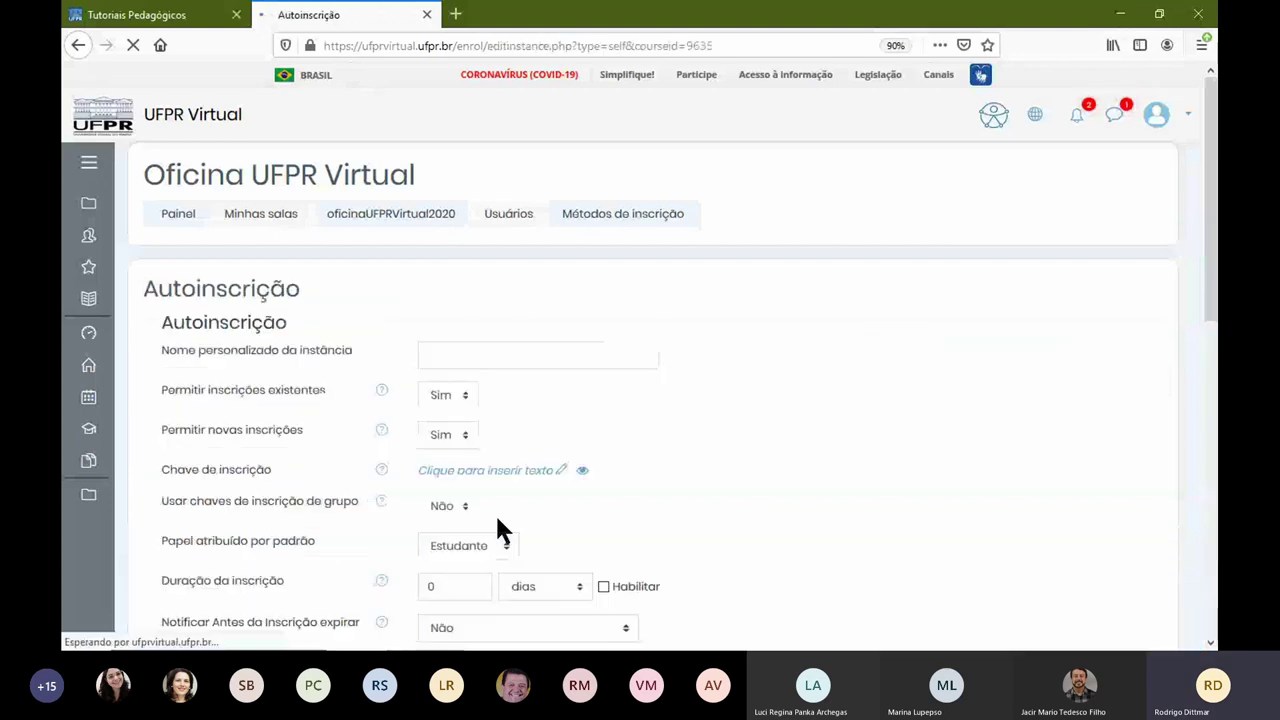
Step: Name the new self-enrolment instance 'Inscrição Tutor' and give it an enrolment key
click(436, 358)
text(Inscrição Tutor)
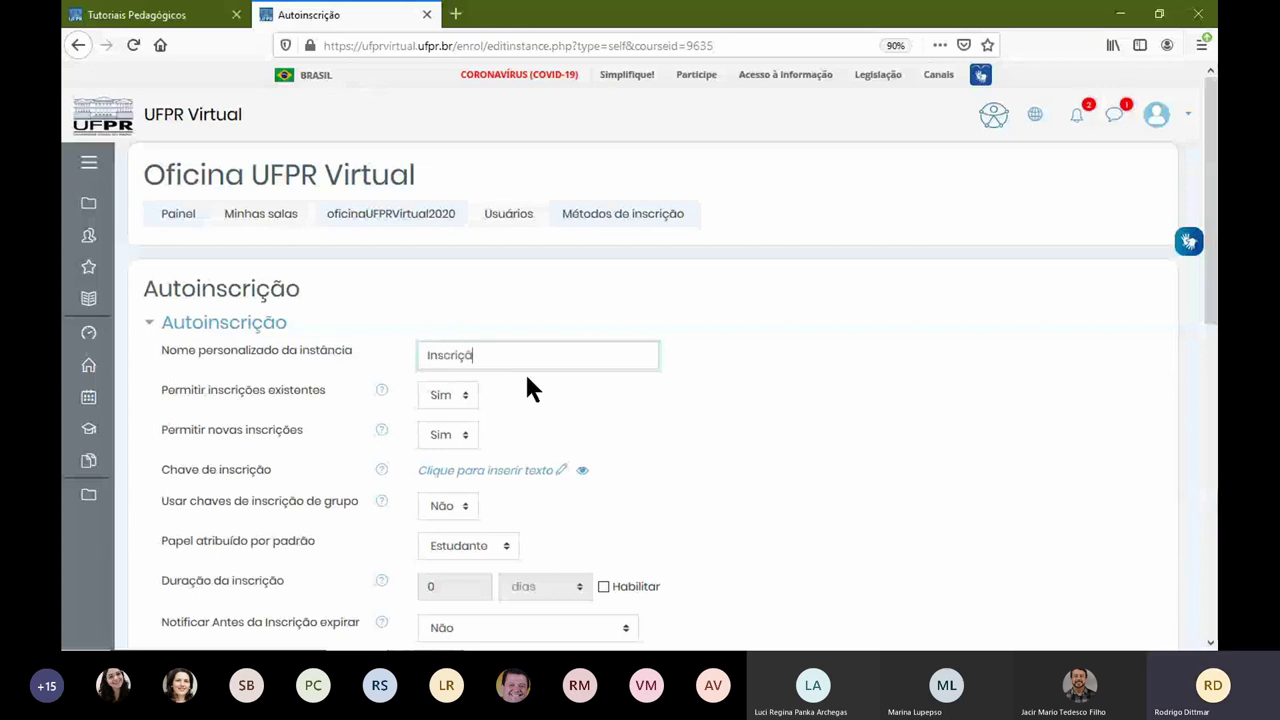
click(558, 470)
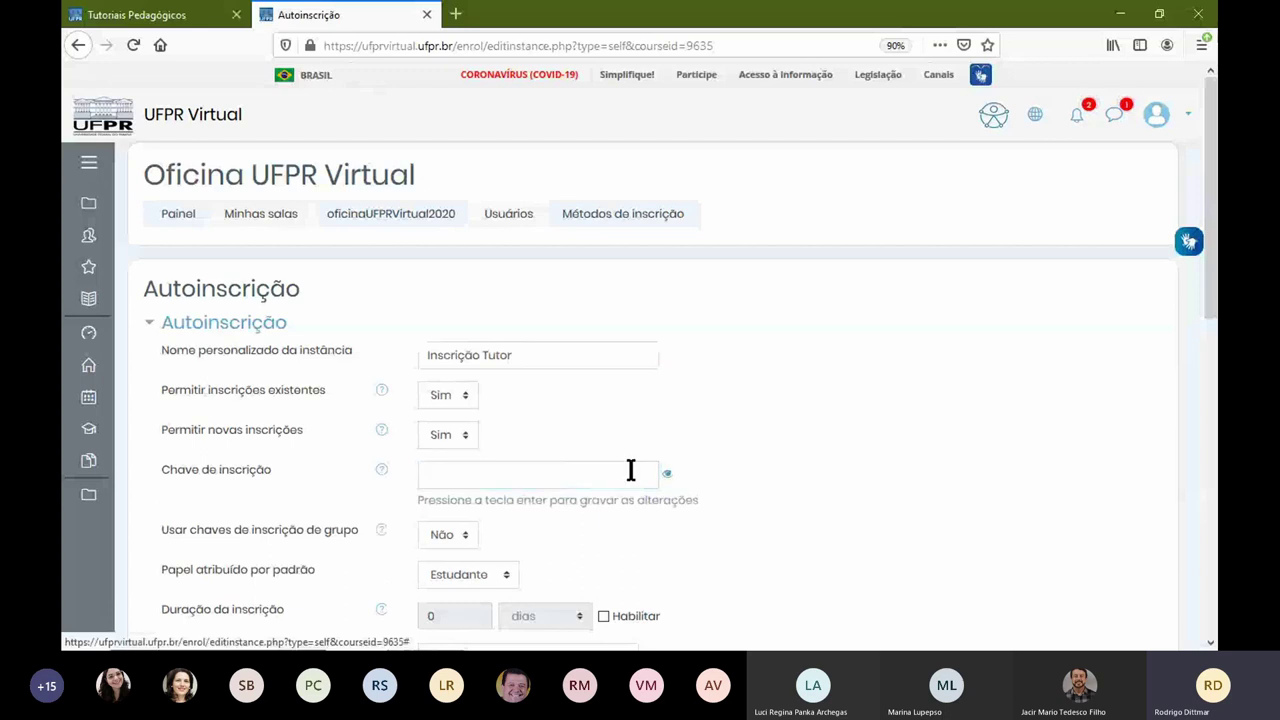
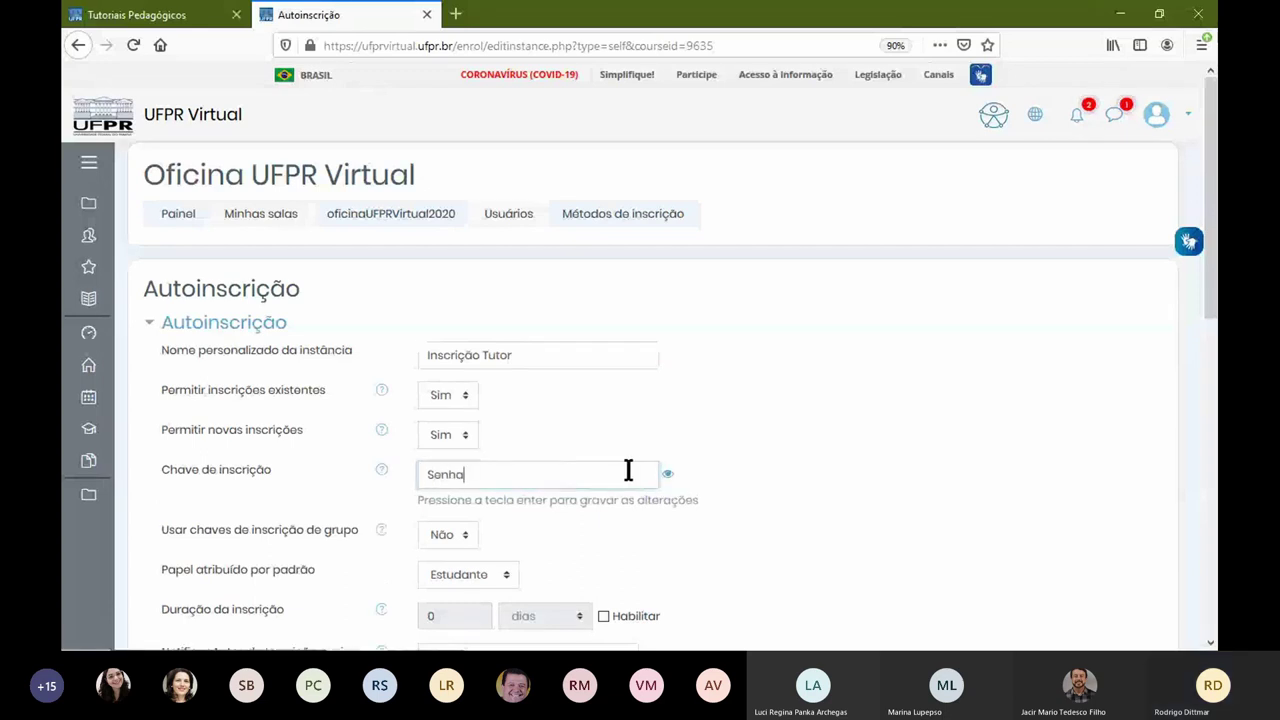
Step: Set the default assigned role to Tutor and add the enrolment method
click(445, 575)
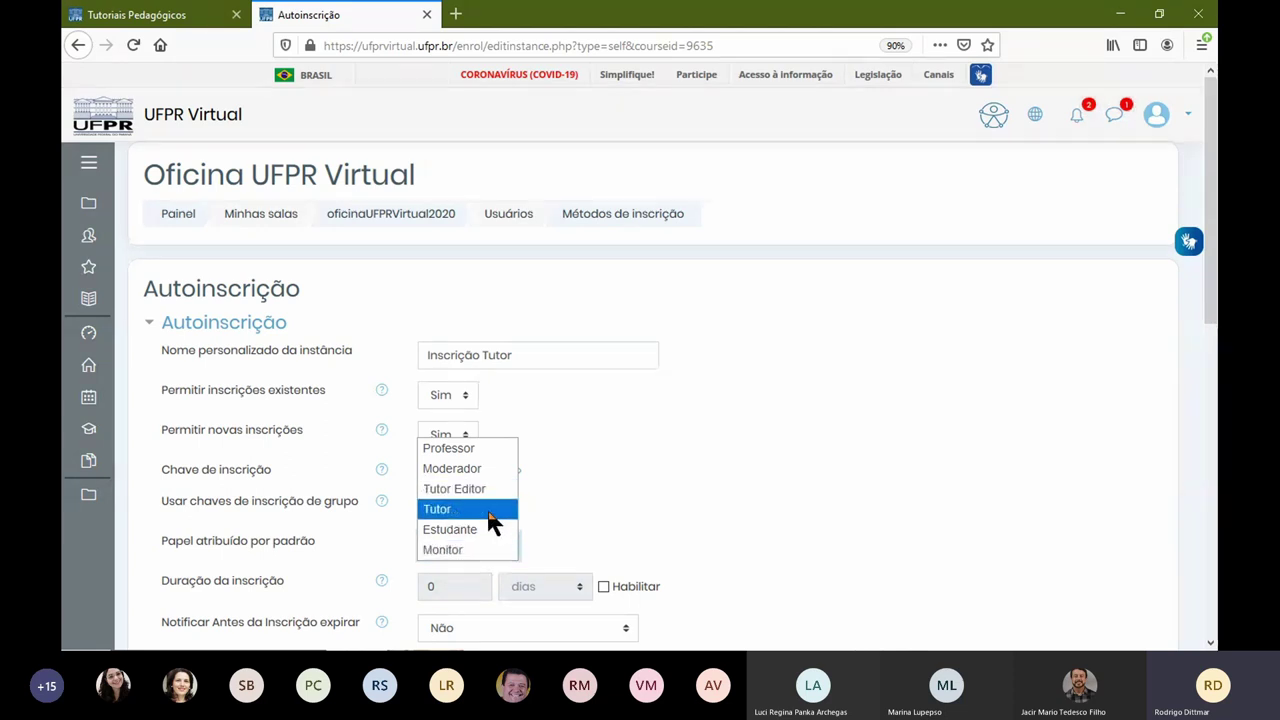
click(492, 522)
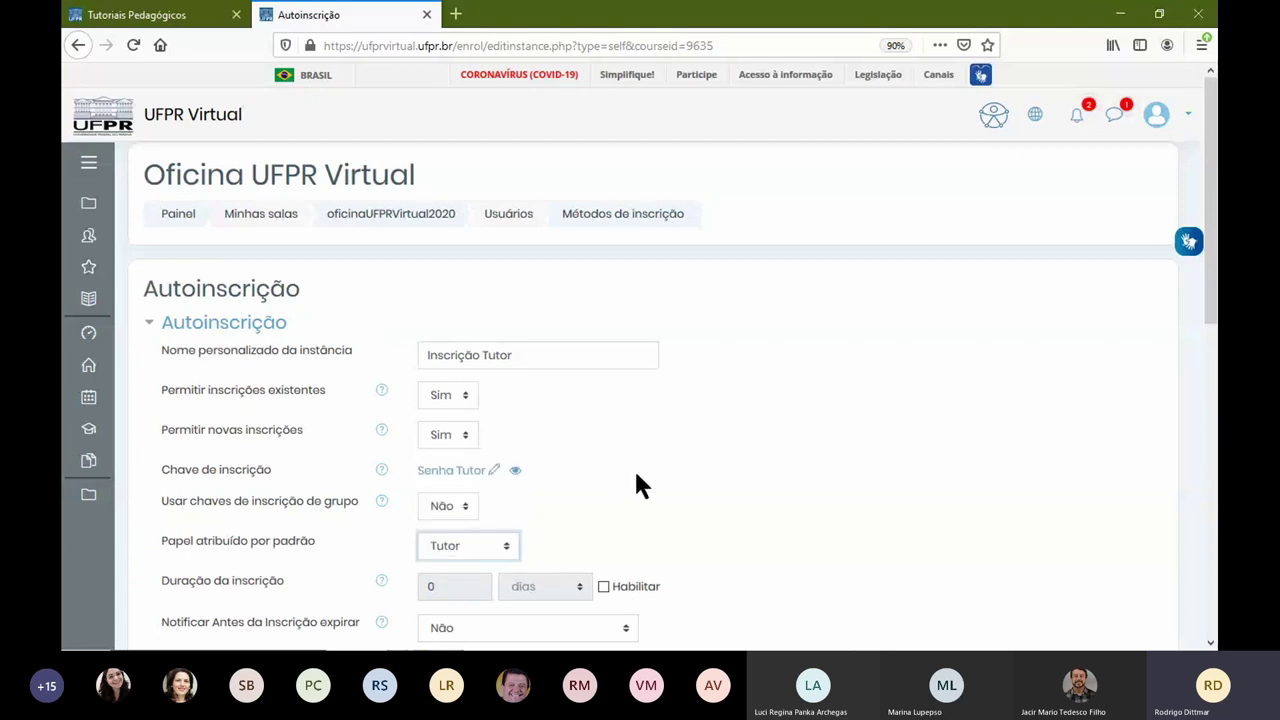
scroll(651, 477, down, 4)
scroll(580, 563, down, 3)
click(489, 455)
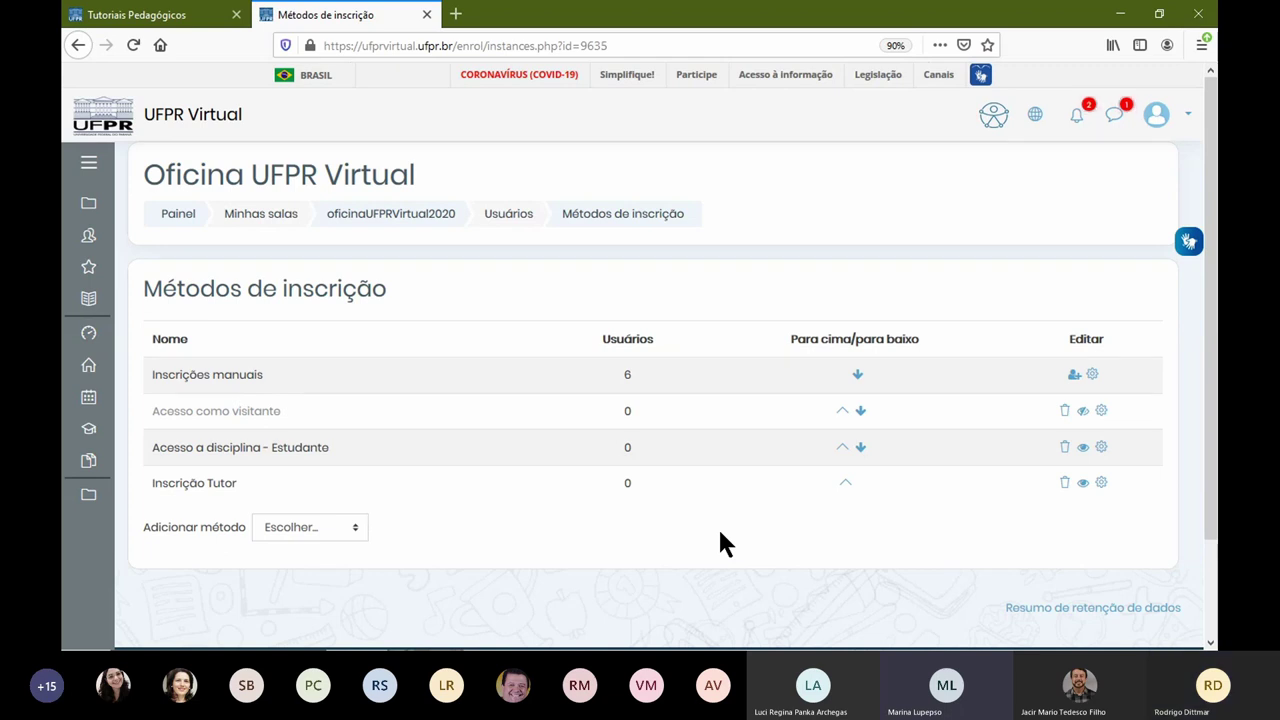
Step: Return to the oficinaUFPRVirtual2020 course page, turn editing off, and open Participantes
click(434, 216)
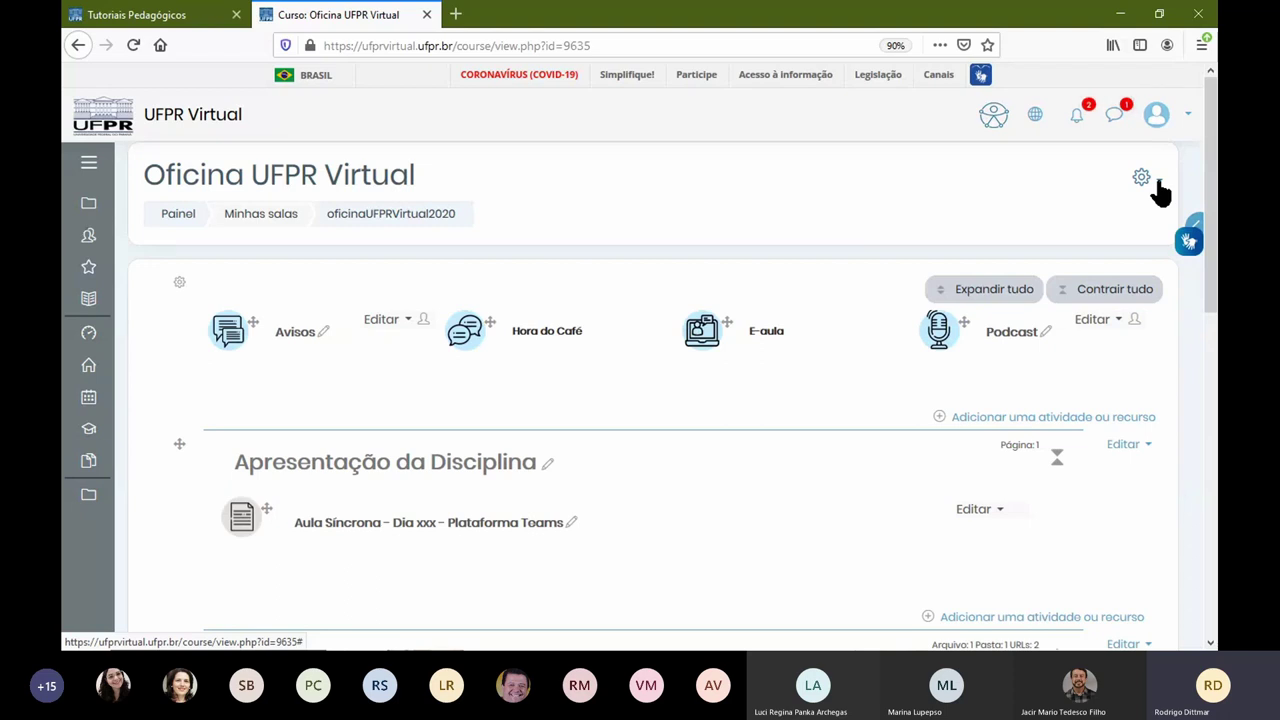
click(1158, 185)
click(1035, 232)
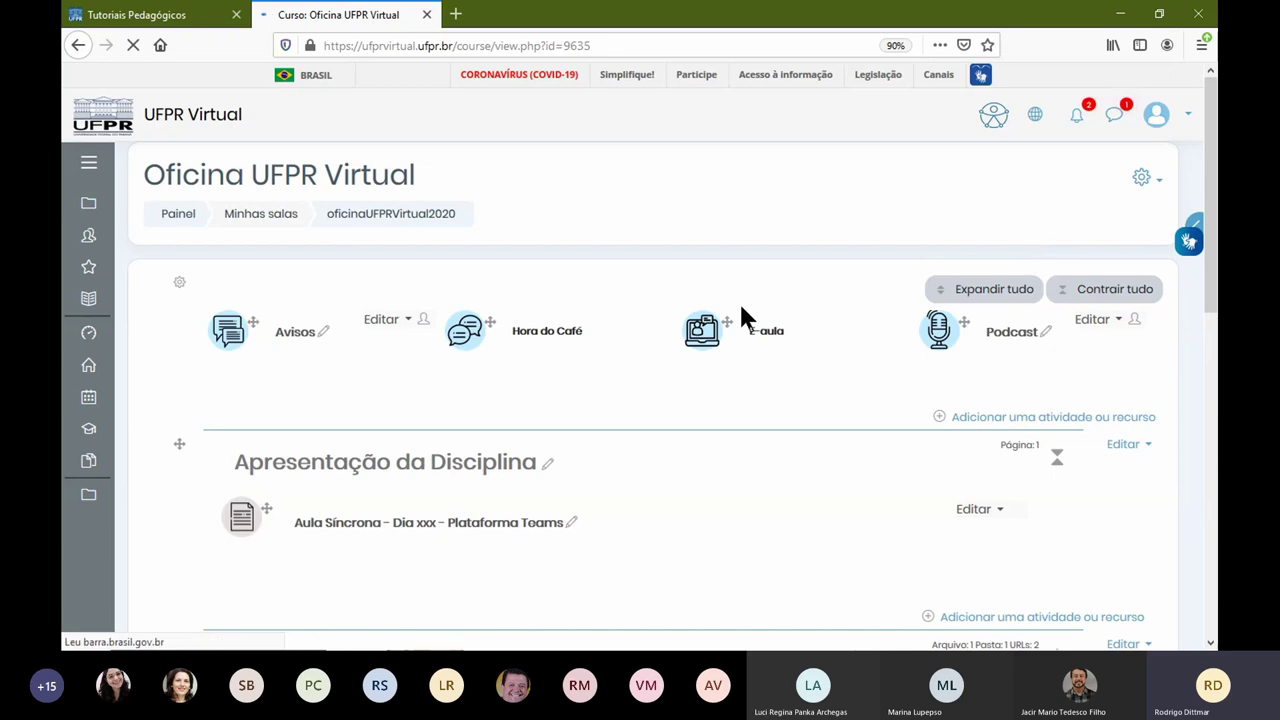
scroll(980, 534, down, 5)
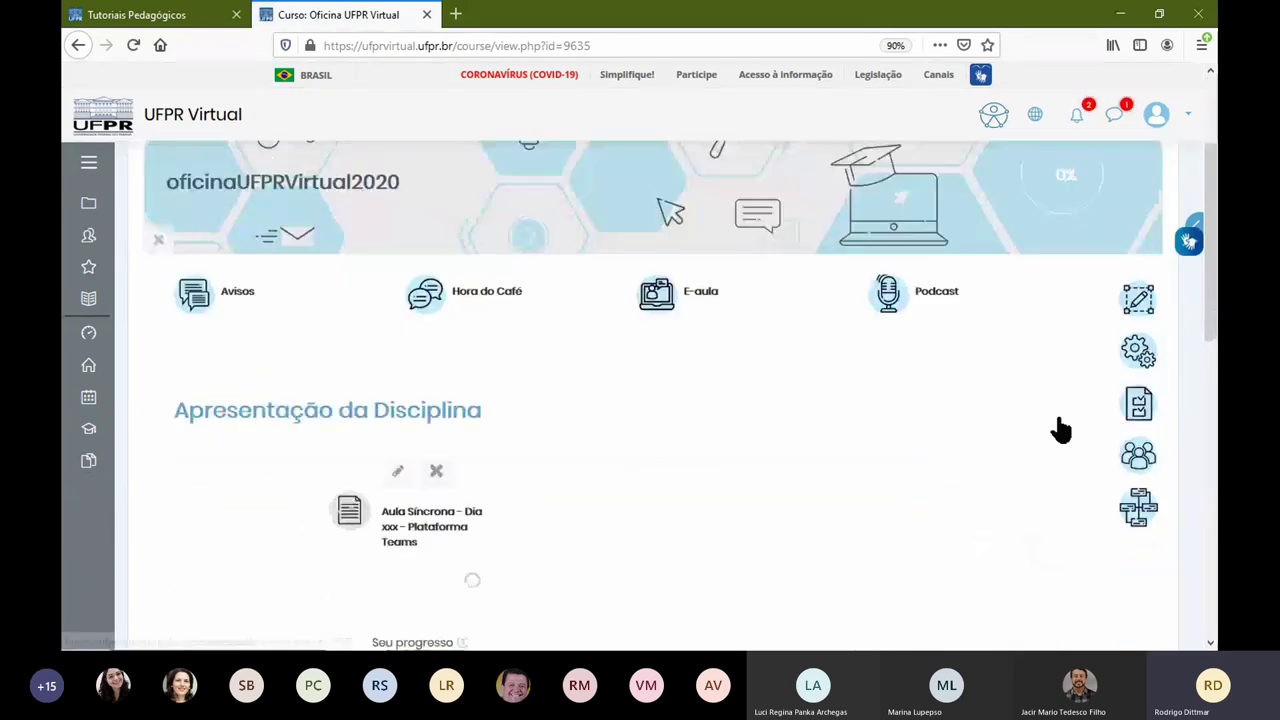
scroll(1097, 346, up, 3)
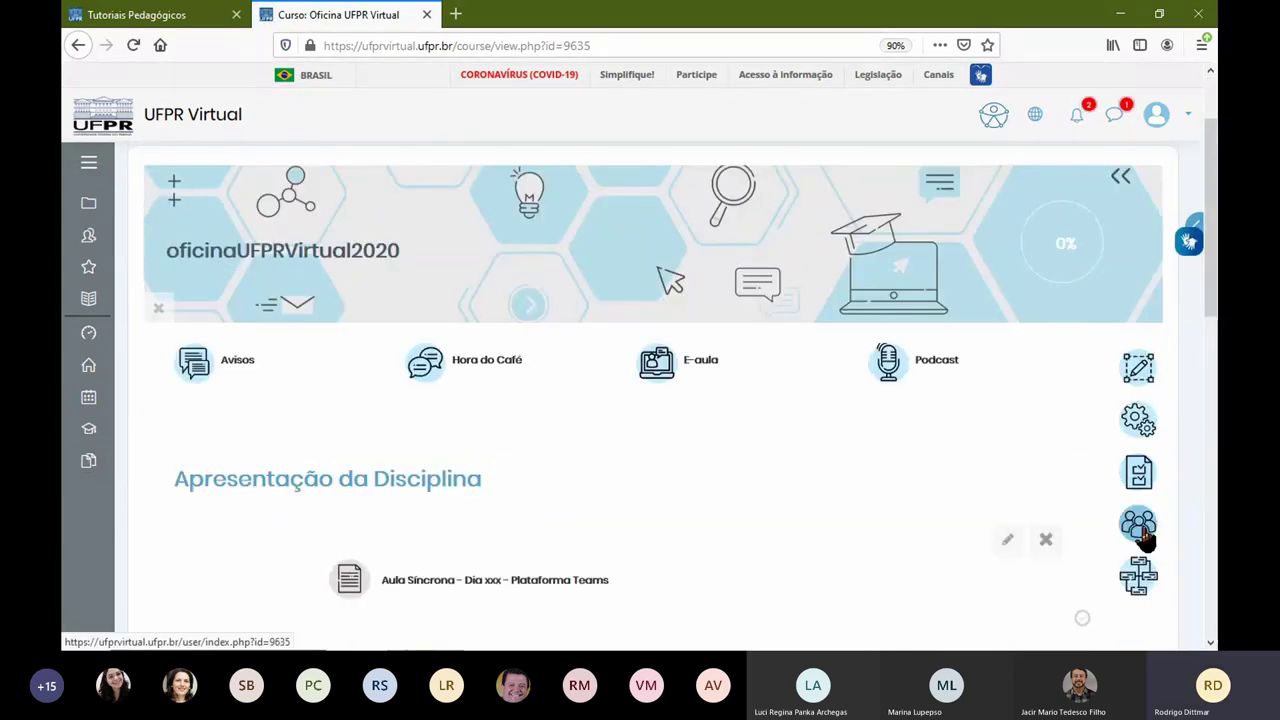
click(1140, 530)
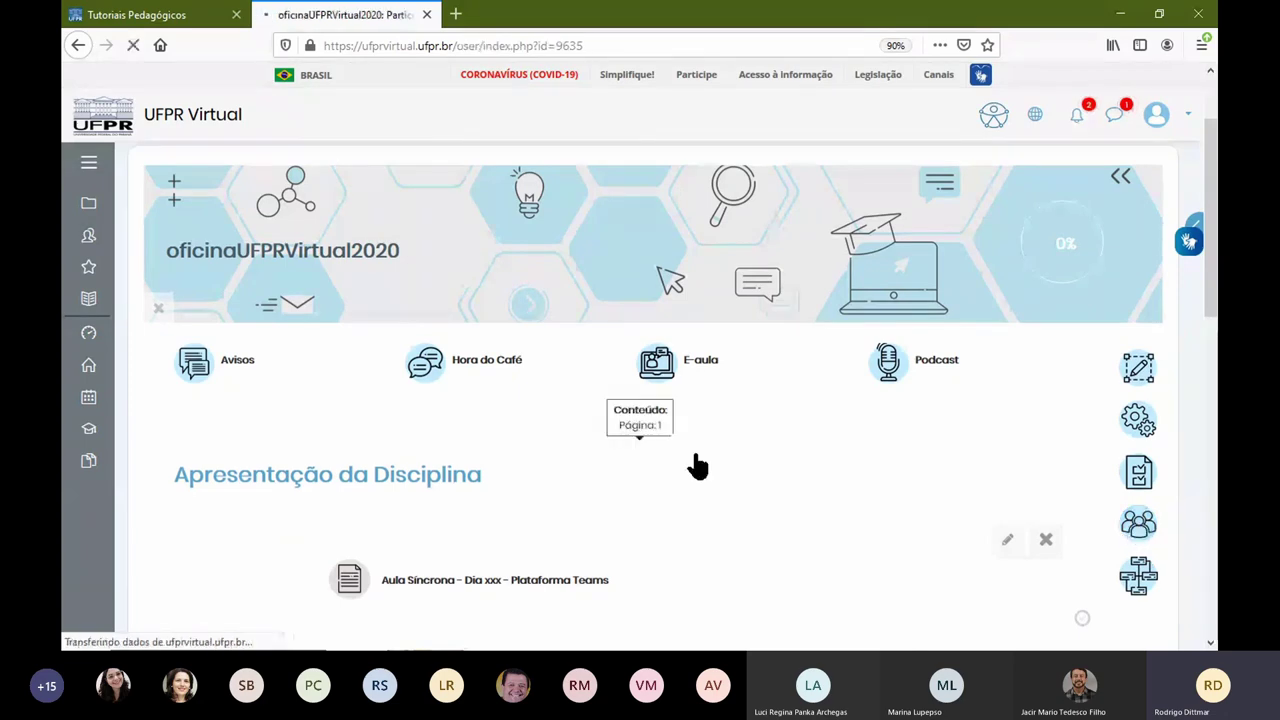
Step: Cancel the student test account's course enrolment from the participants list
scroll(986, 386, down, 3)
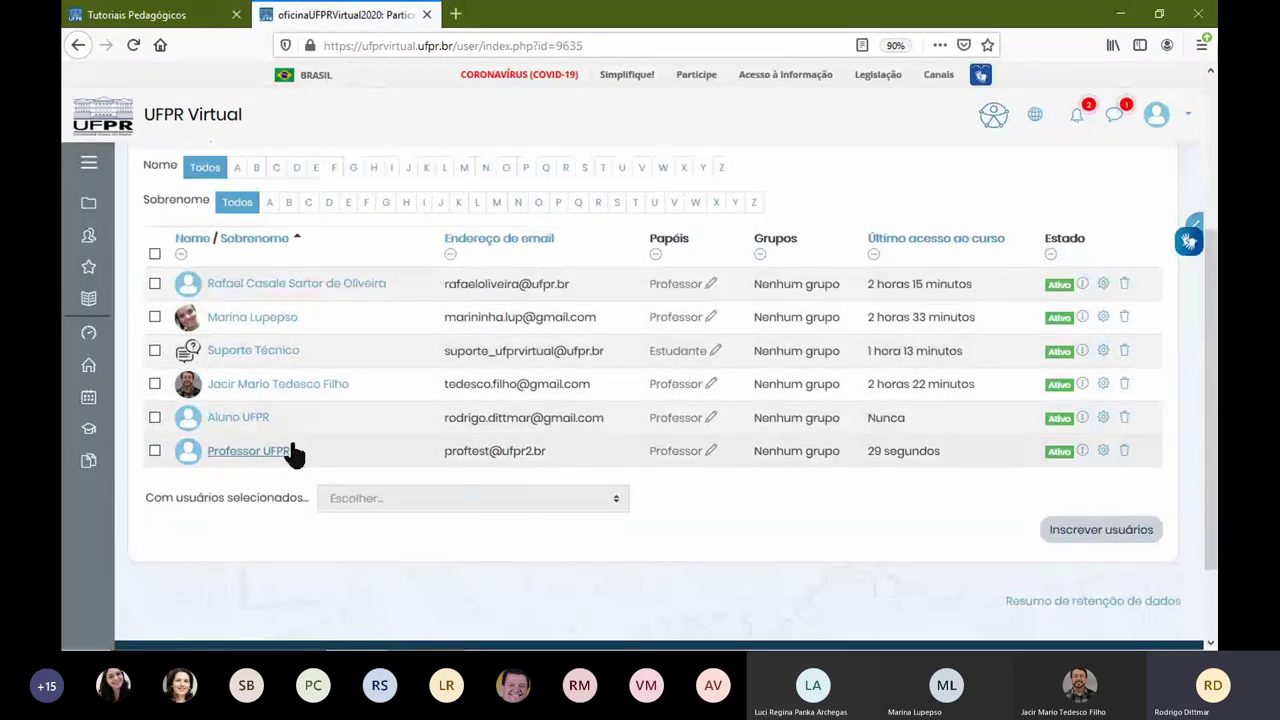
click(1124, 418)
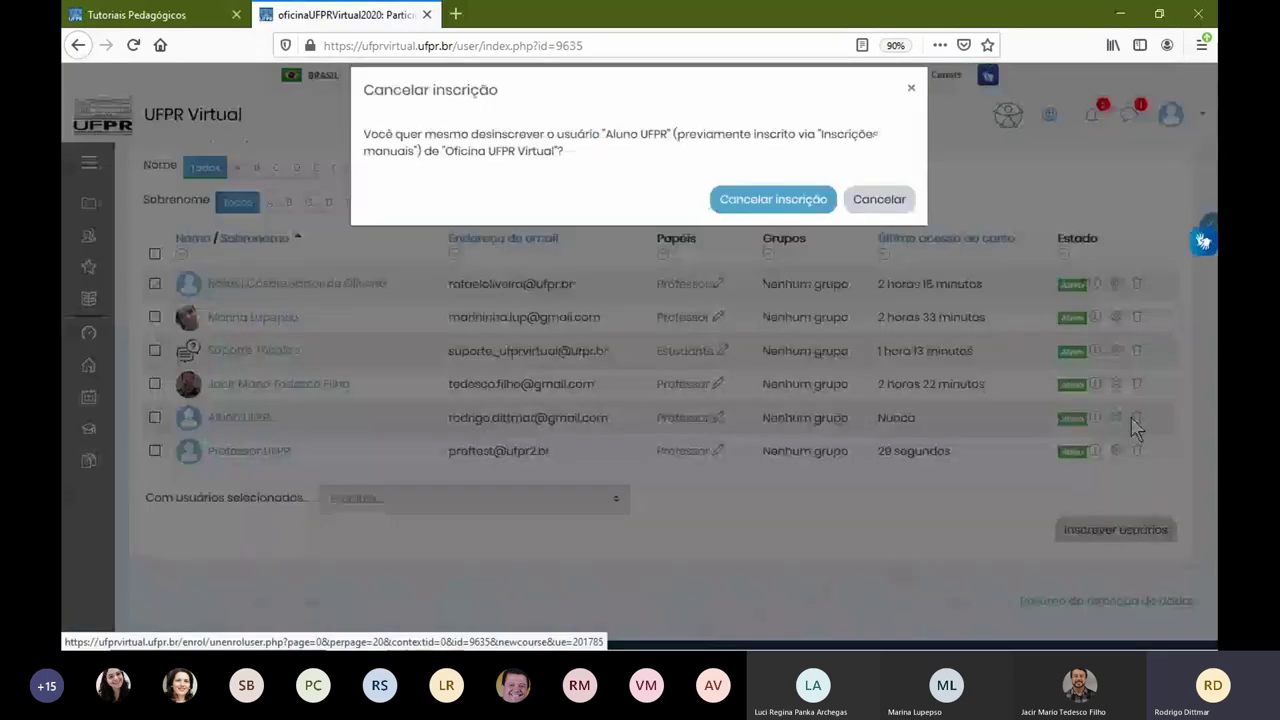
click(772, 199)
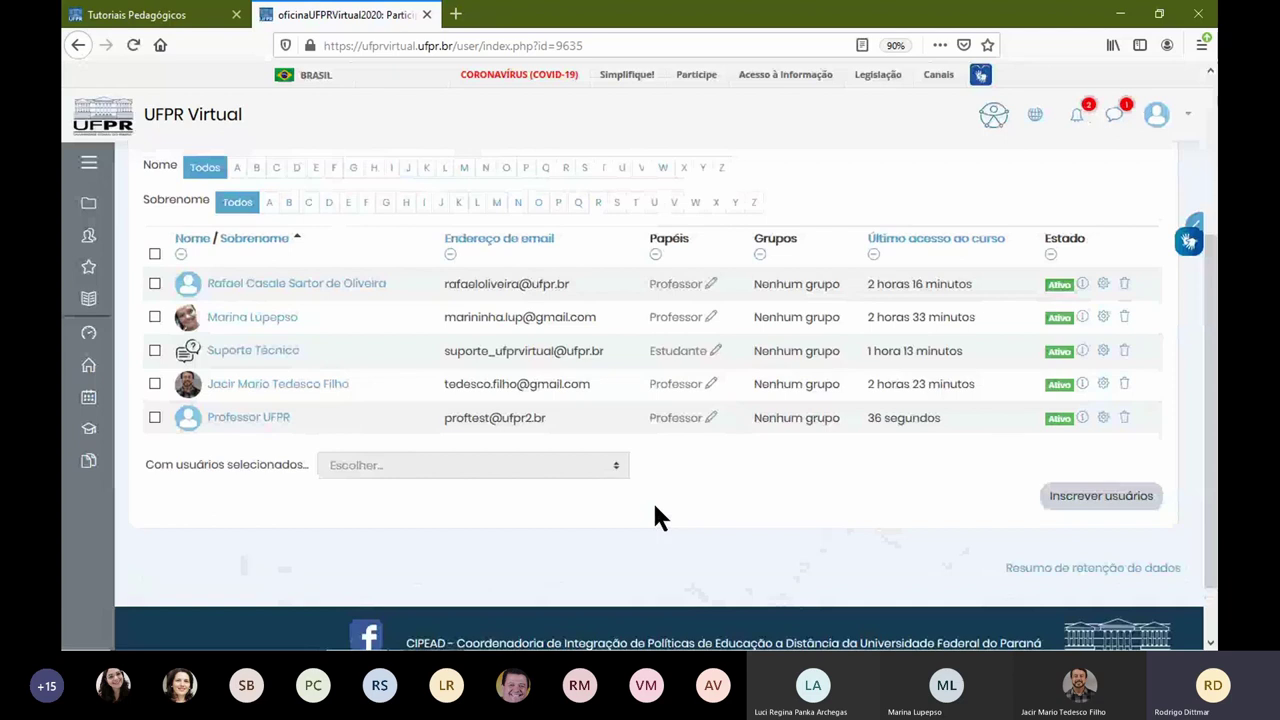
scroll(728, 506, up, 2)
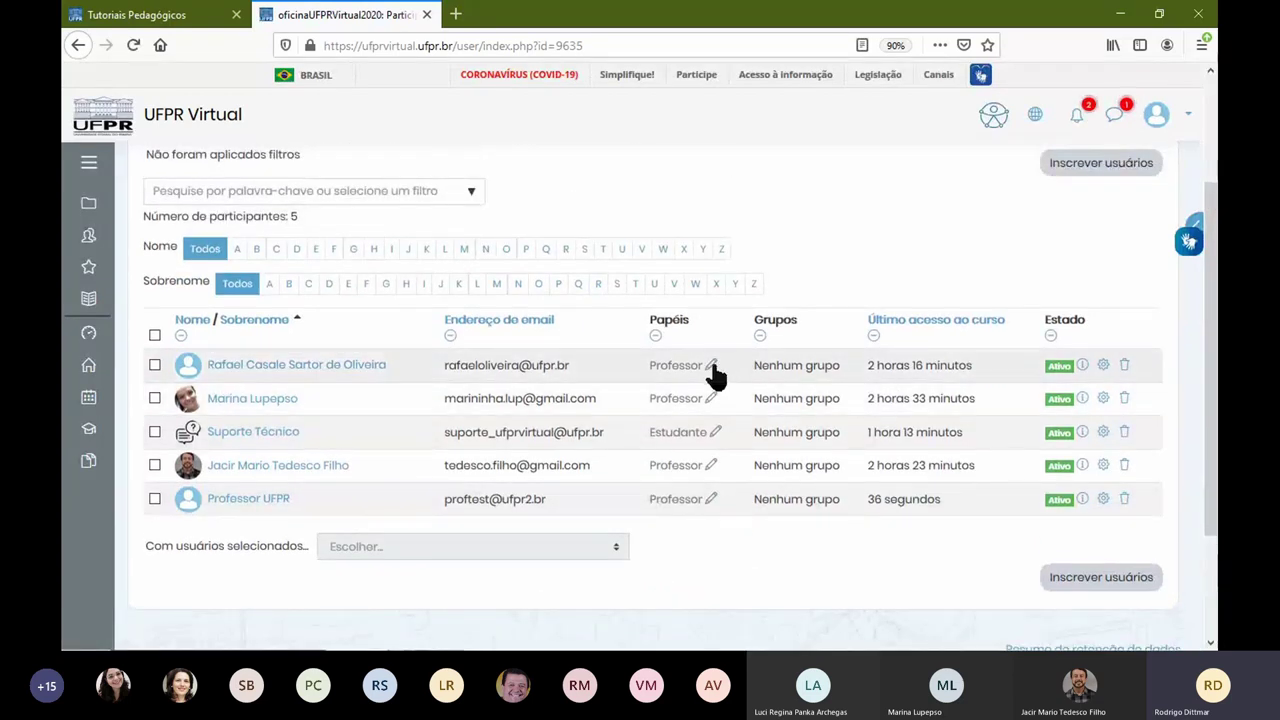
Step: Add the Estudante role to the fourth participant alongside Professor and save
click(714, 466)
text(E)
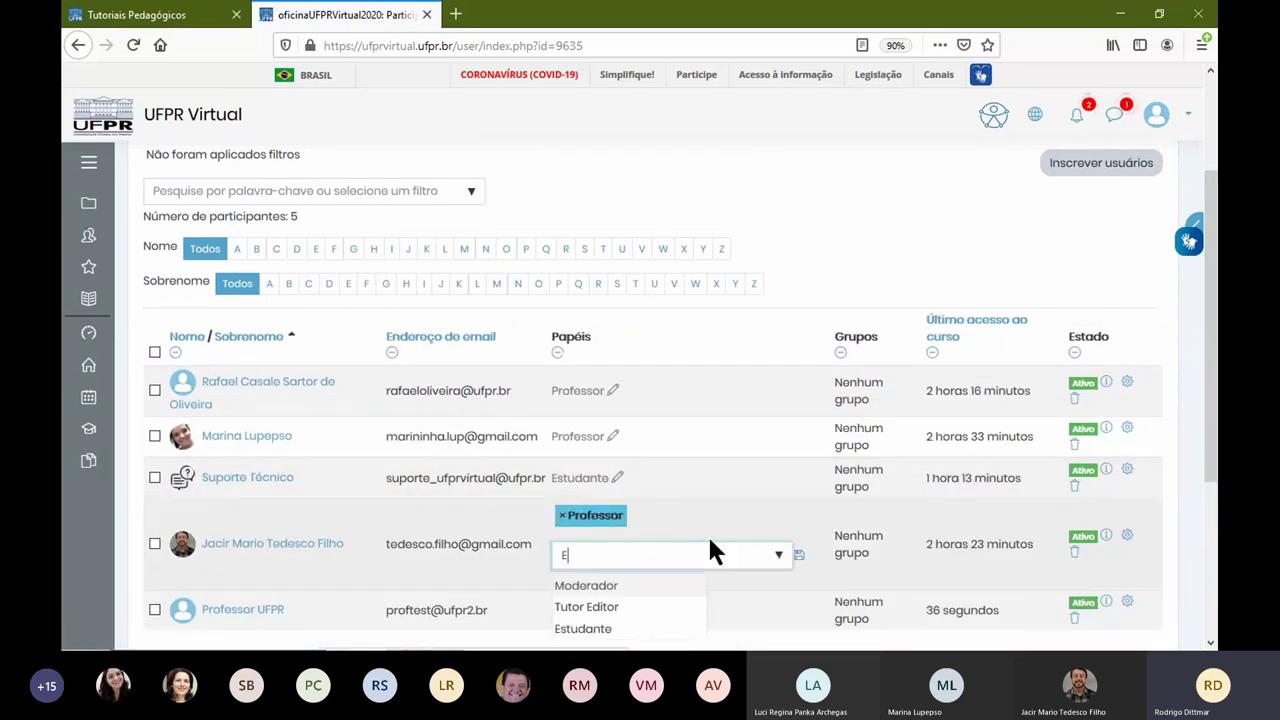
text(stu)
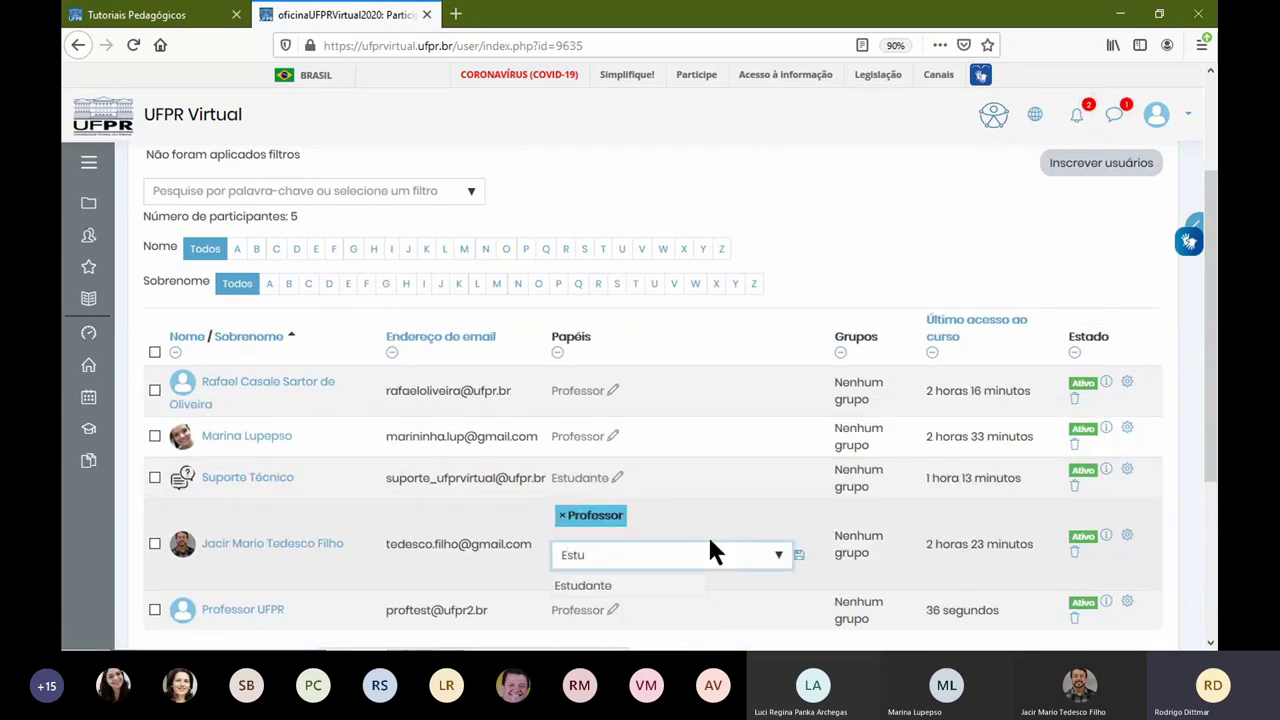
click(679, 590)
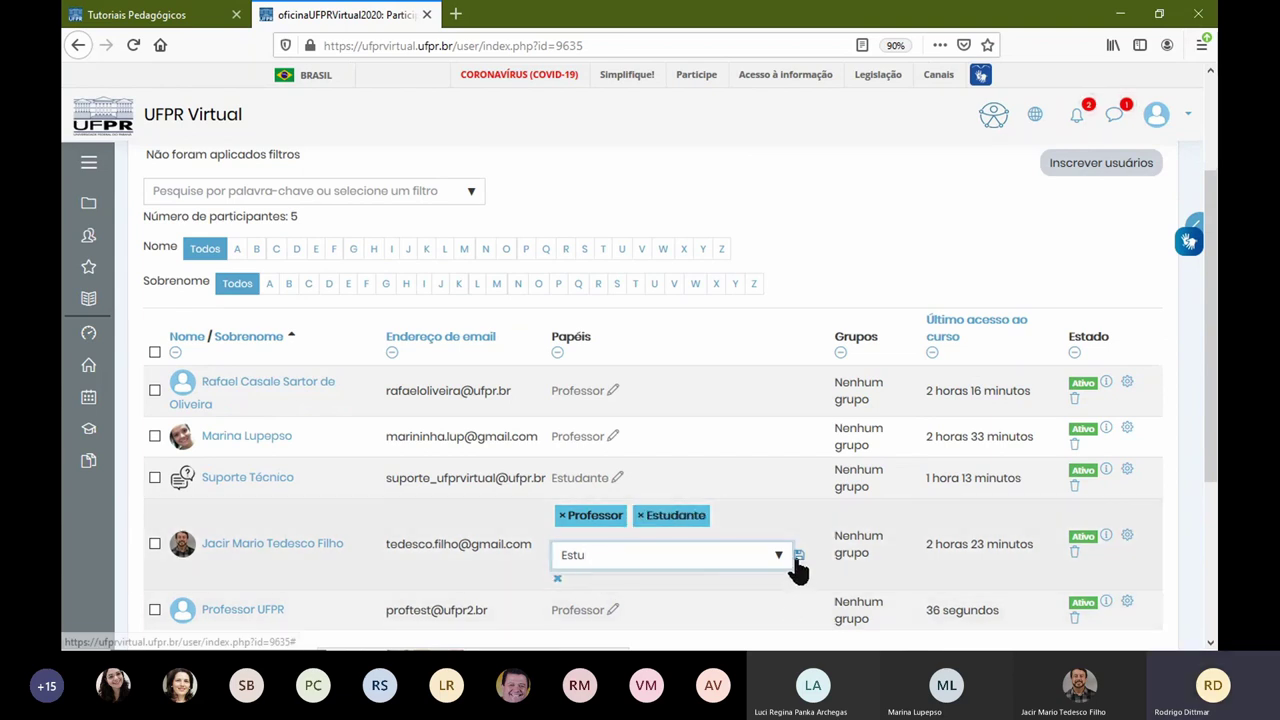
click(798, 556)
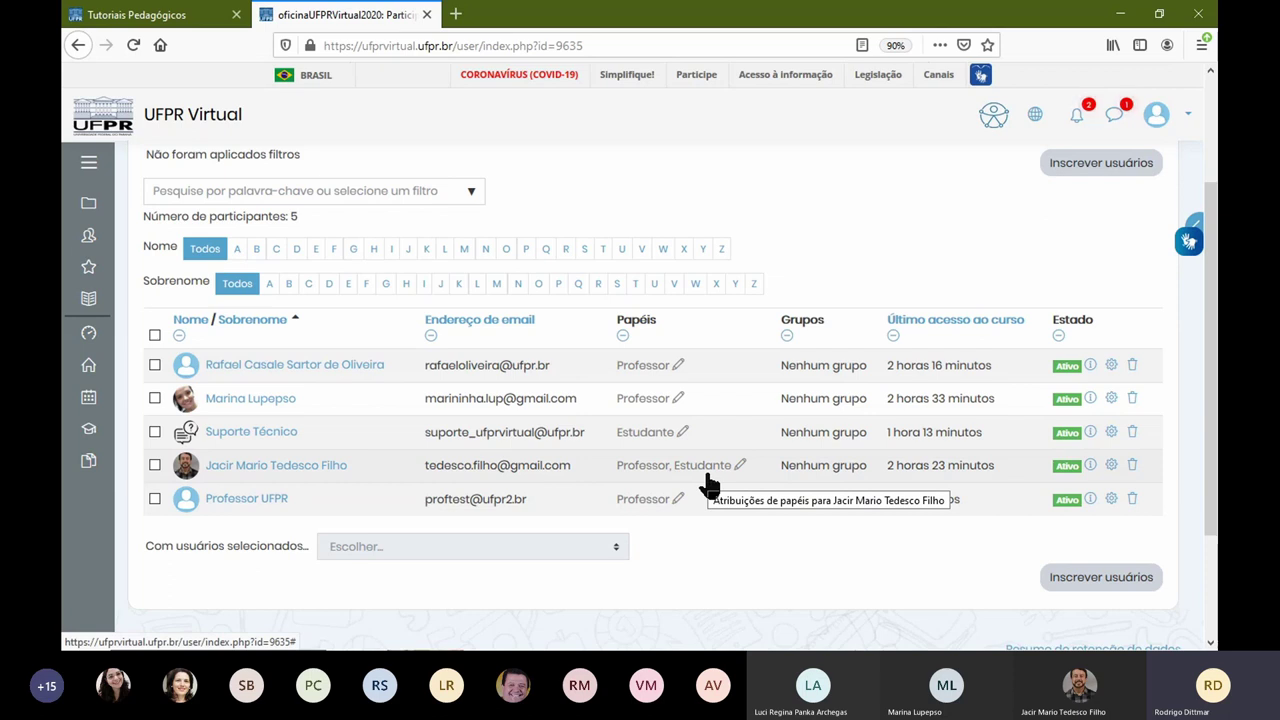
scroll(782, 515, up, 2)
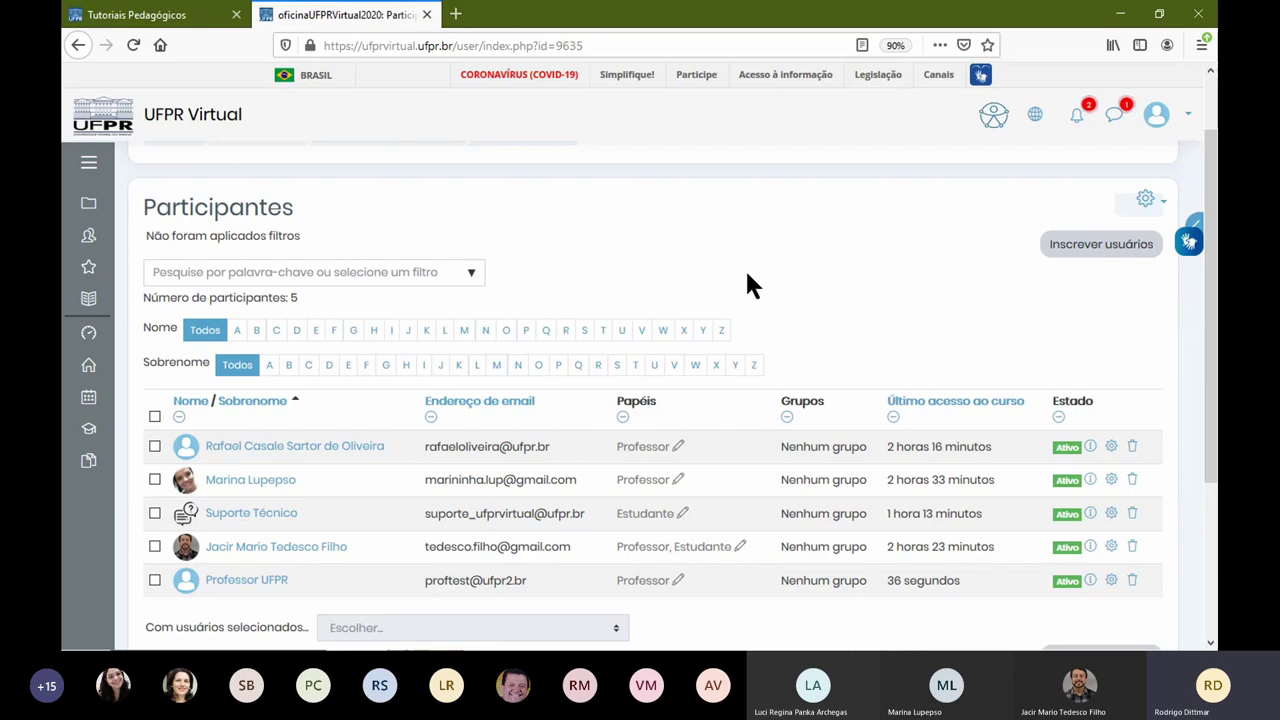
Step: In Inscrever usuários, search by e-mail and select the student test account
click(1085, 258)
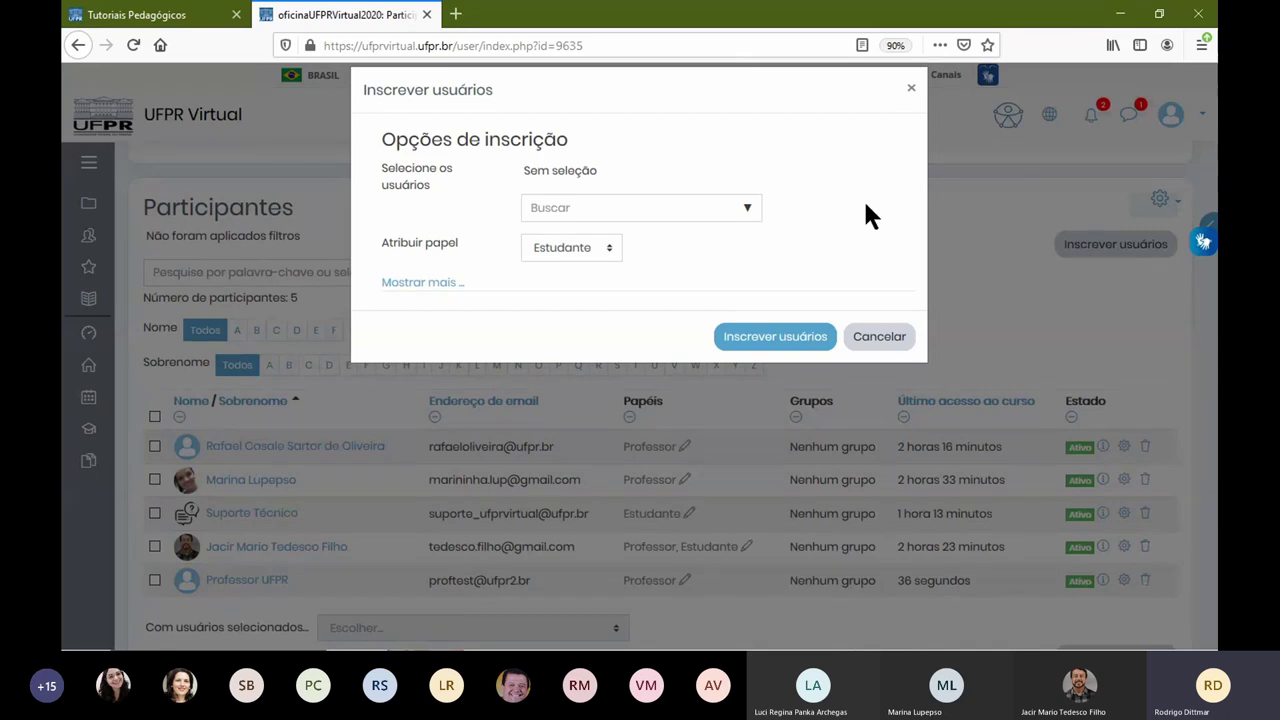
click(702, 203)
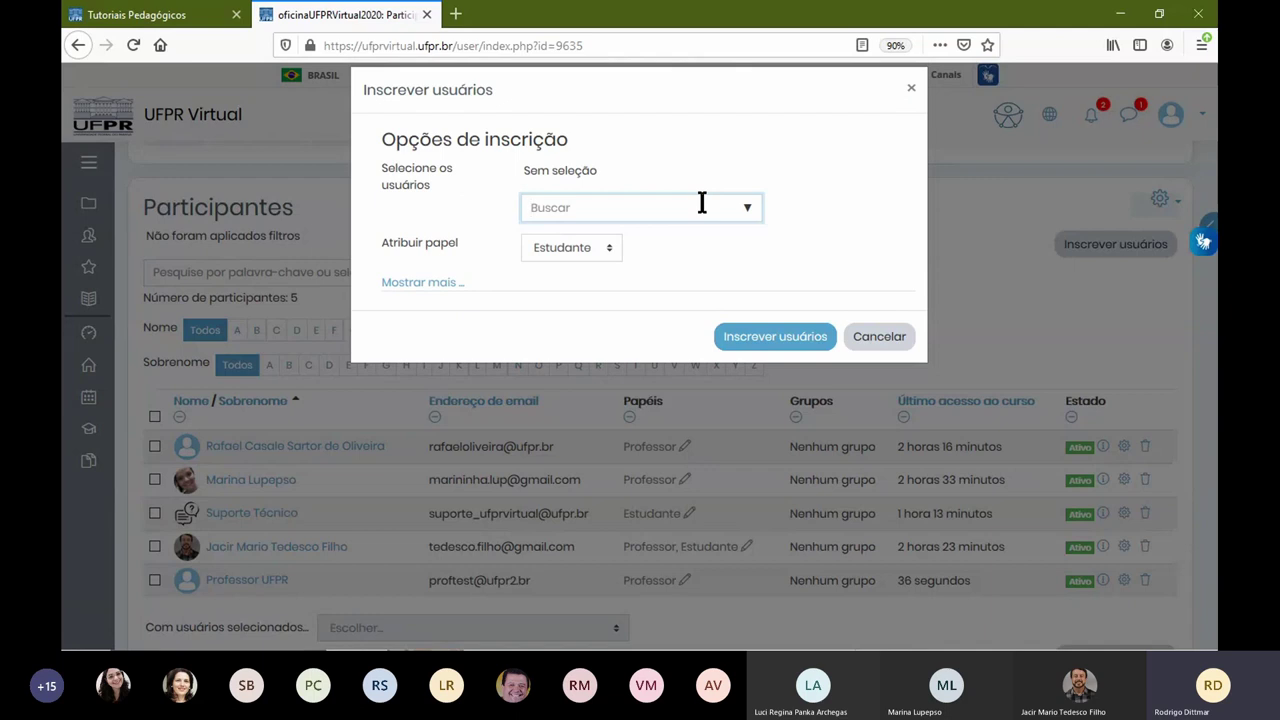
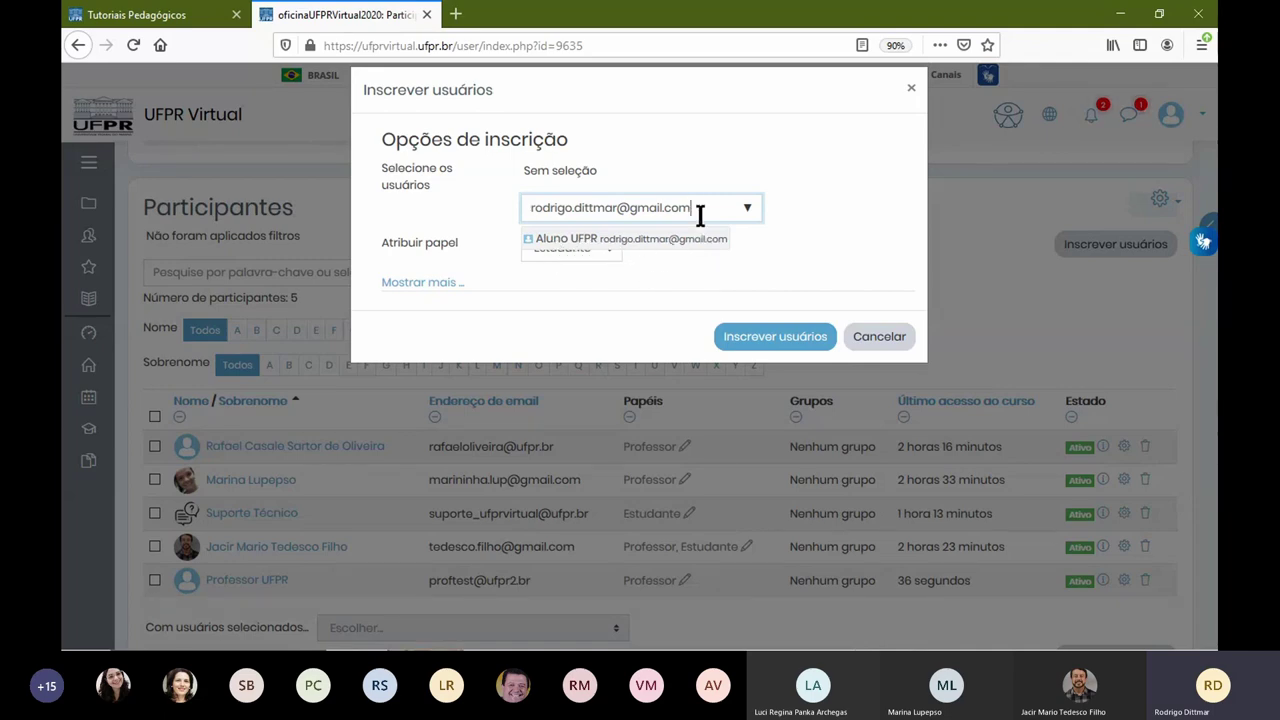
drag(700, 210, 520, 207)
text(Rodrigo)
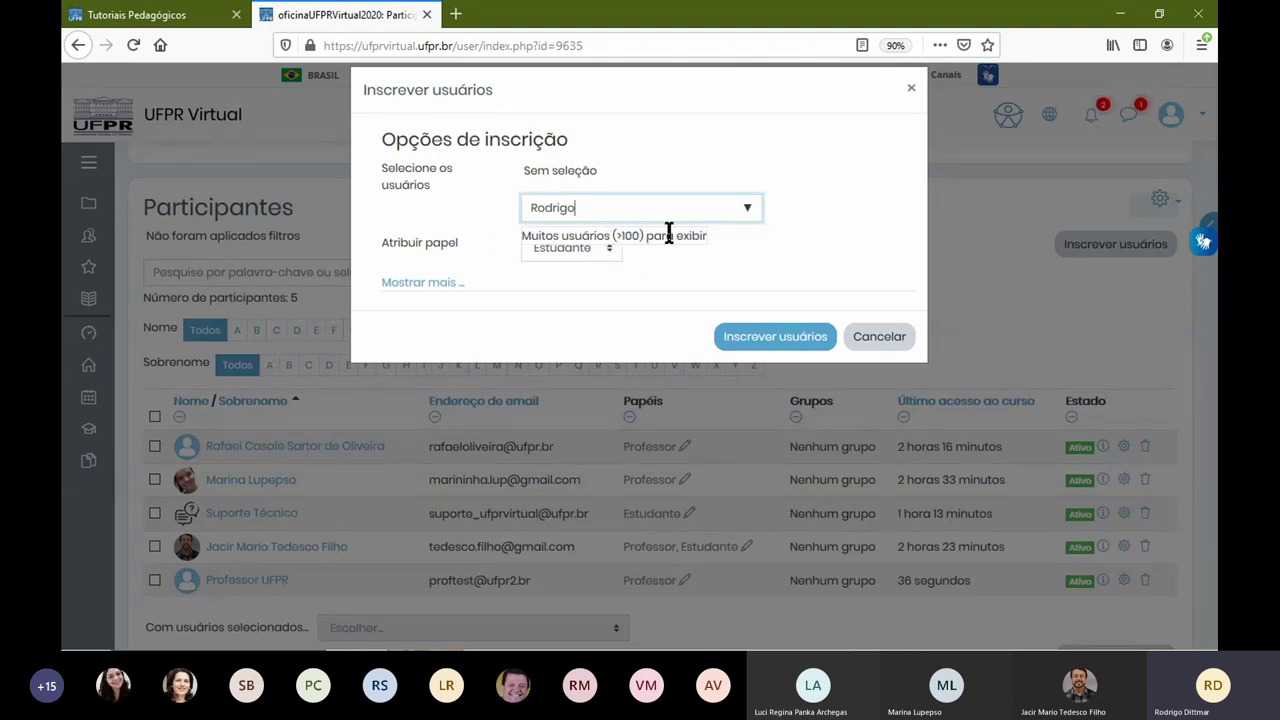
double_click(541, 207)
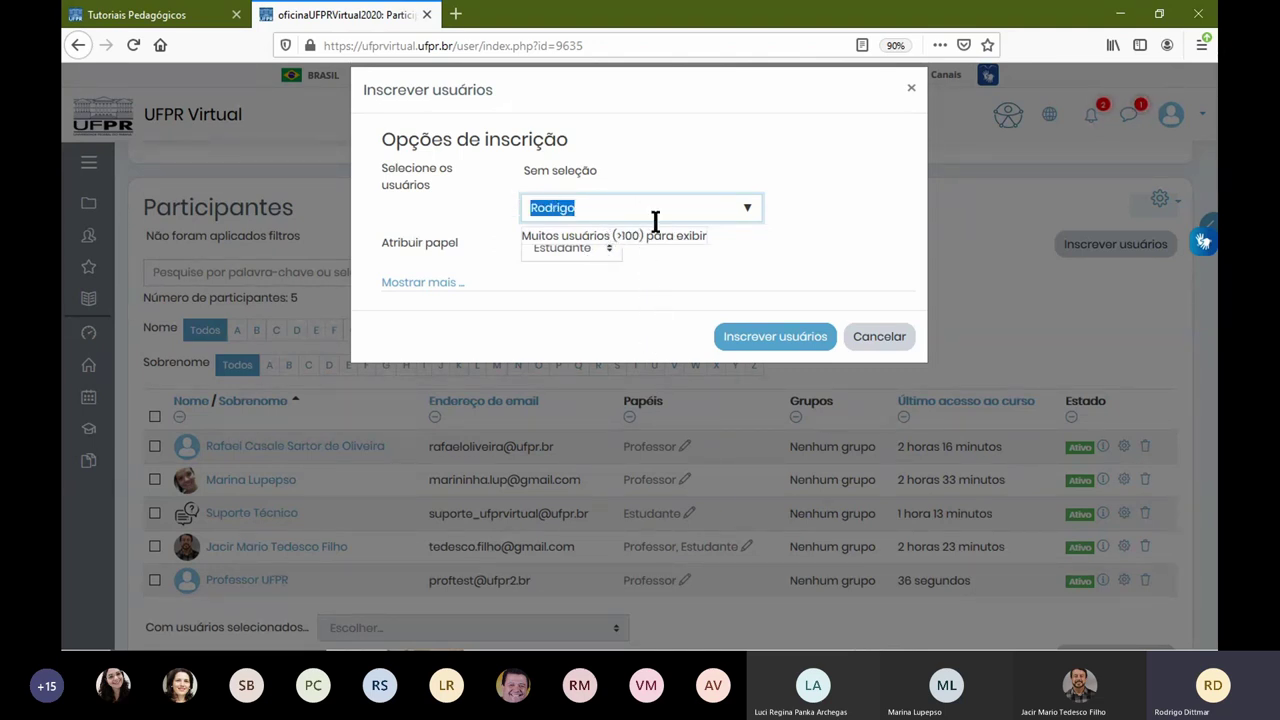
text(jo)
text(cir)
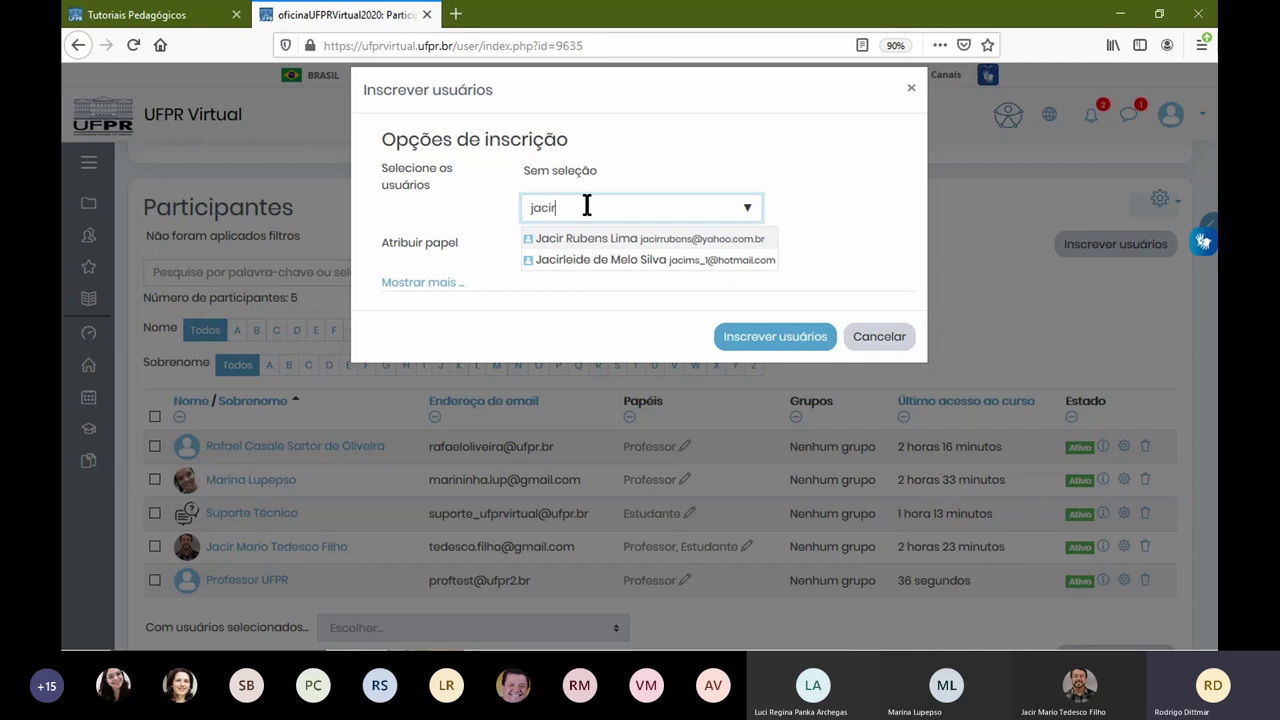
drag(587, 205, 466, 193)
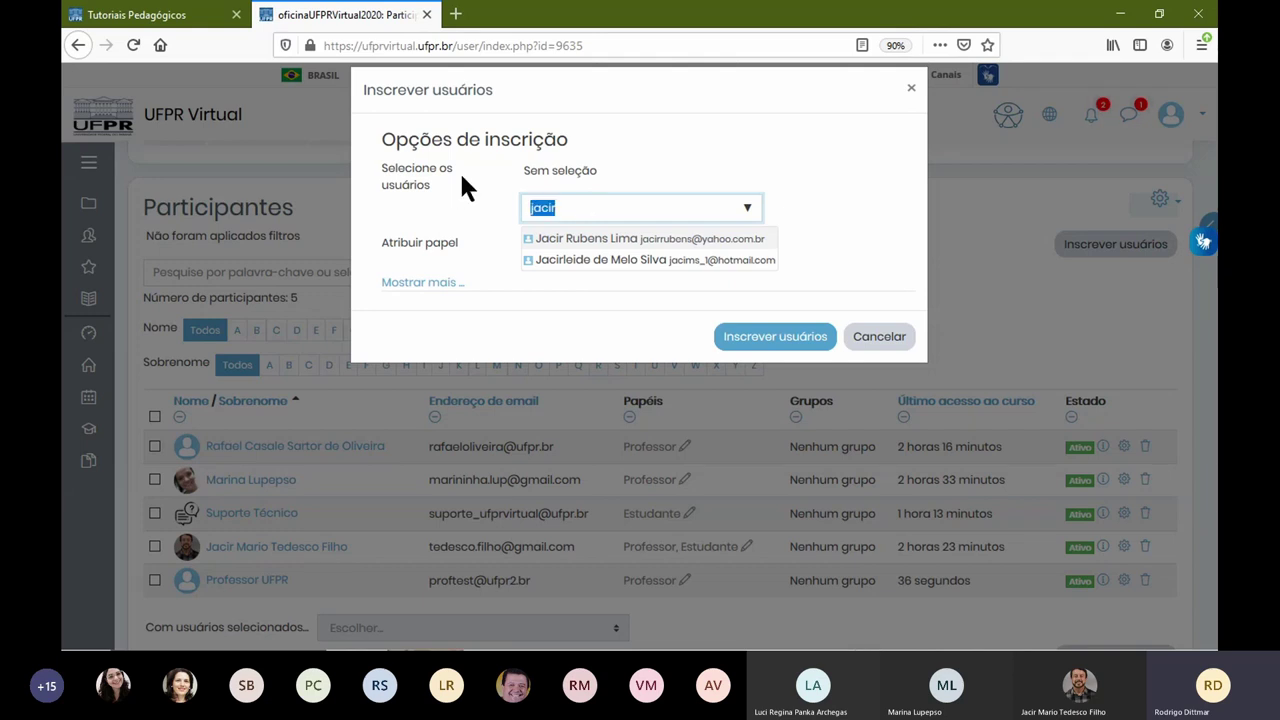
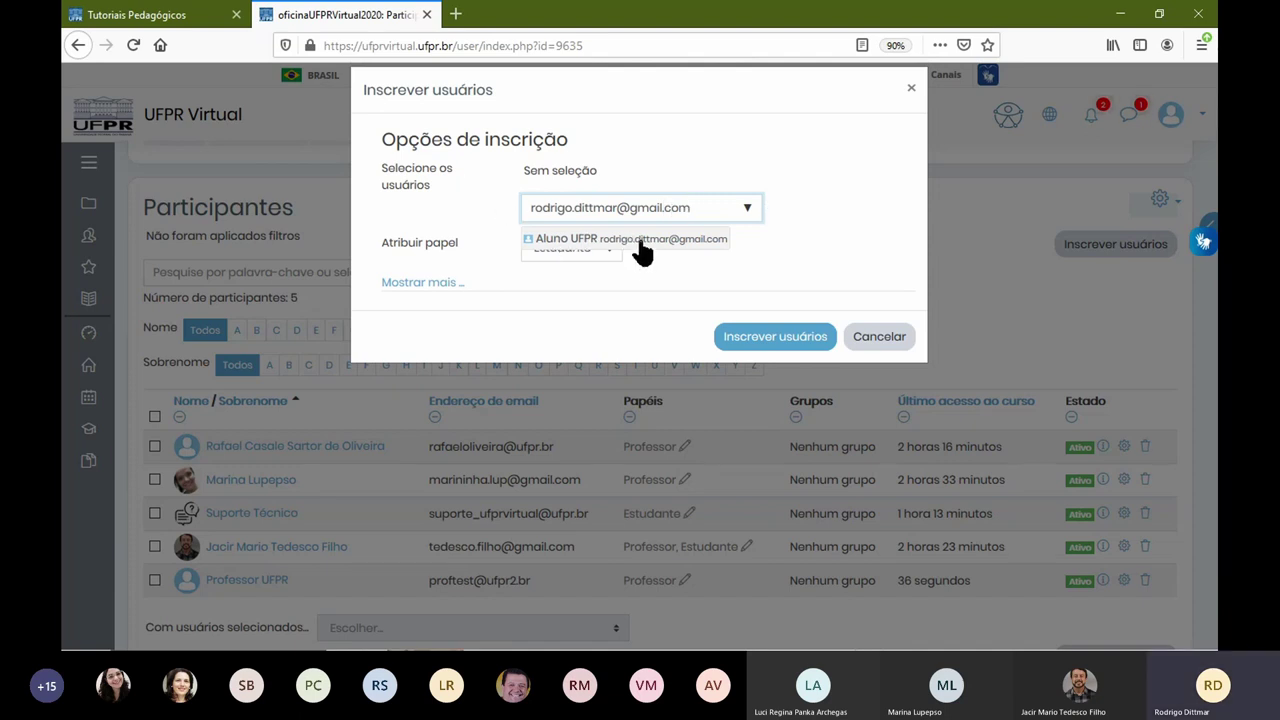
click(674, 240)
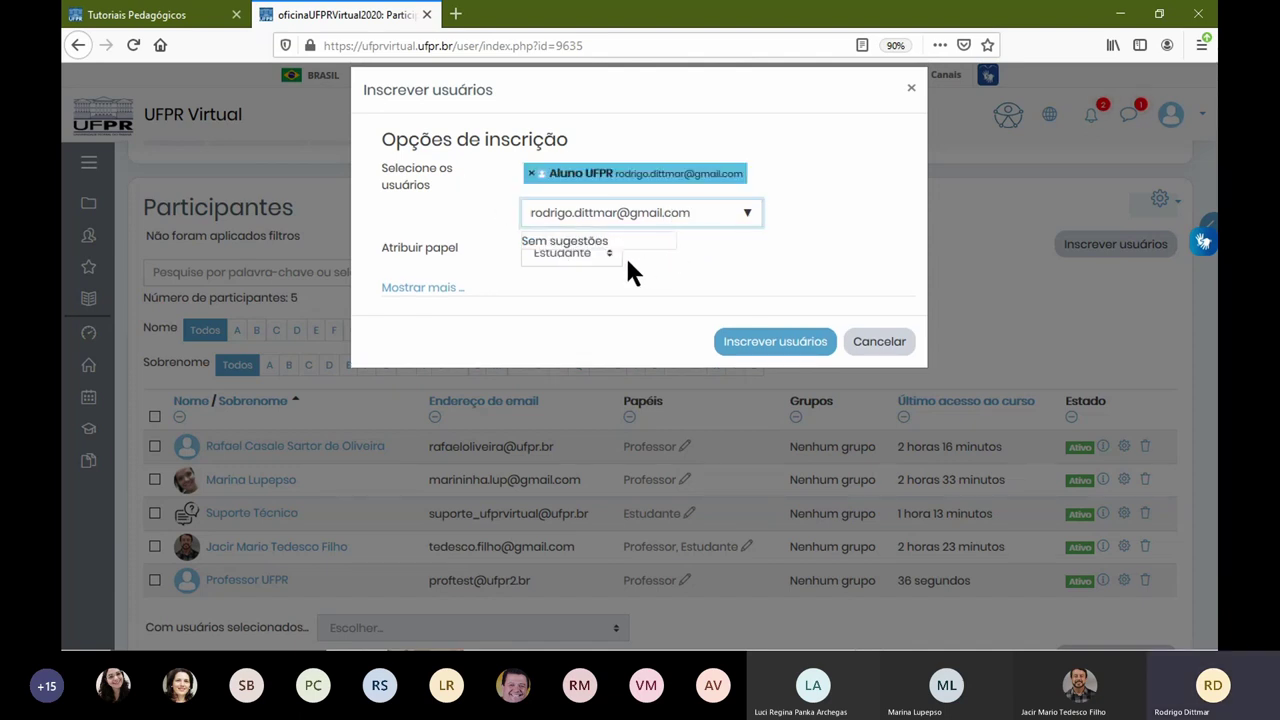
Step: Select the second user, keep Estudante as the assigned role, and enrol both
drag(708, 215, 458, 215)
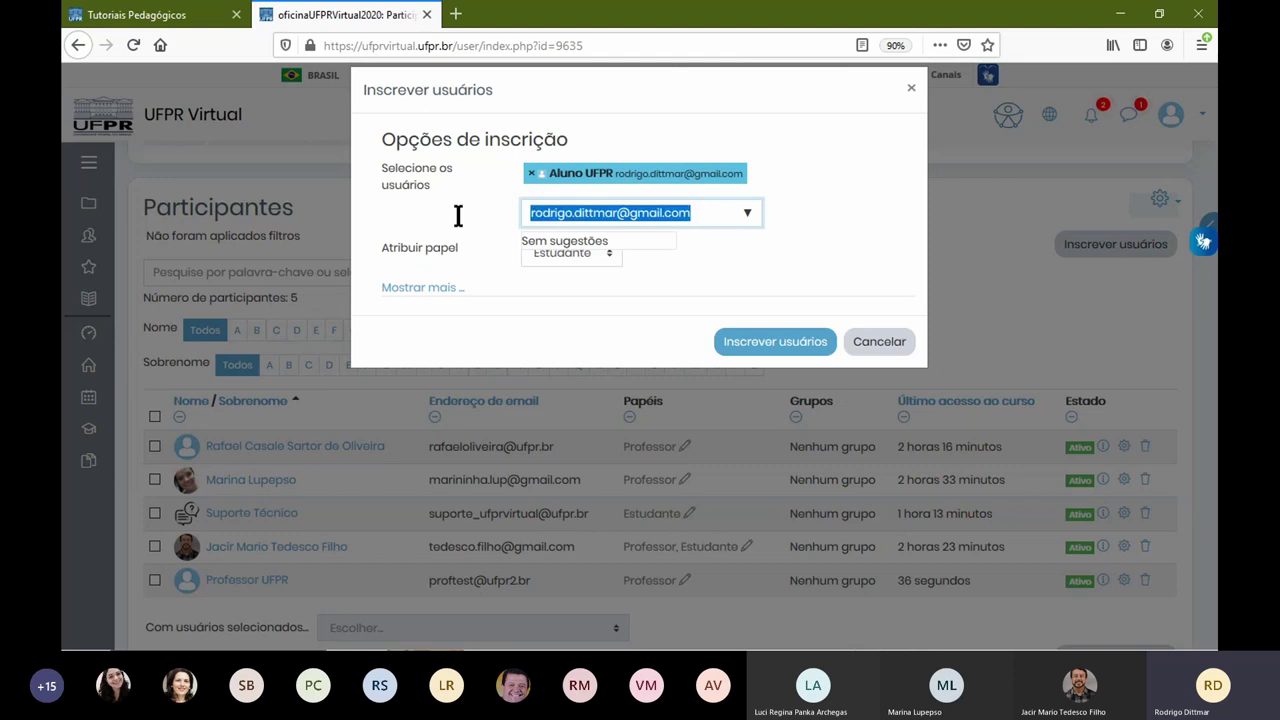
text(josele)
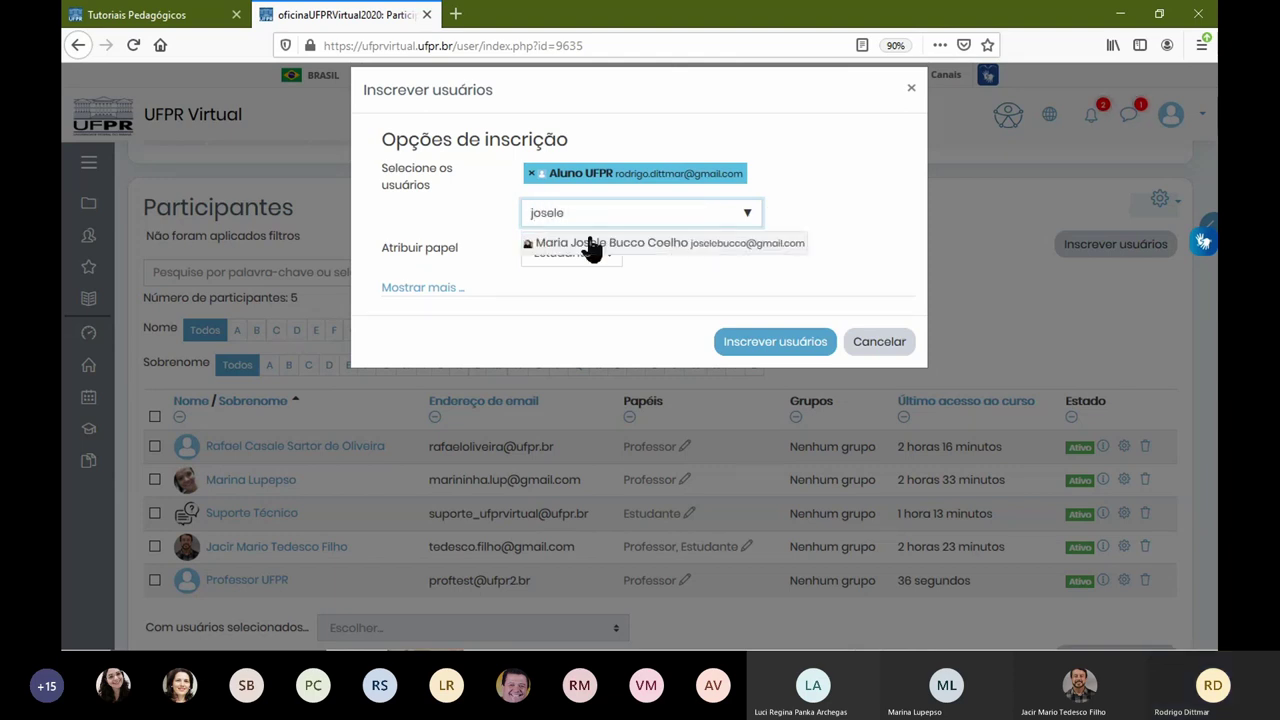
click(655, 245)
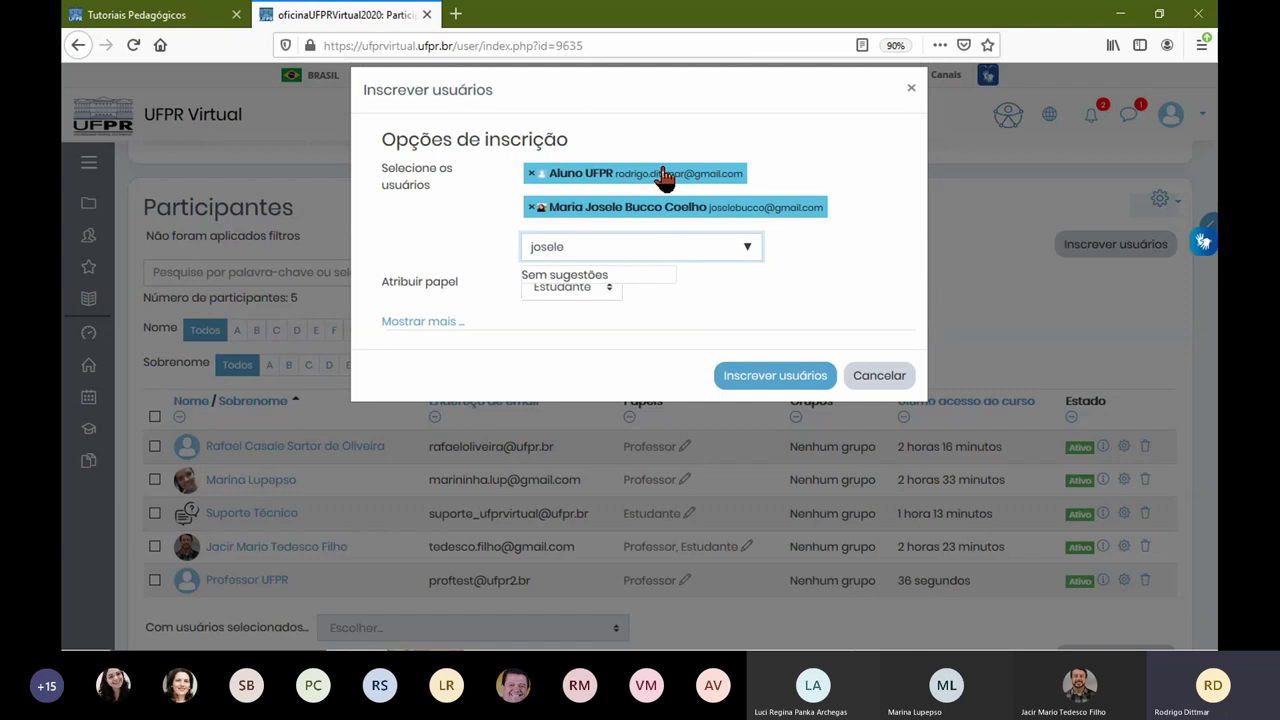
click(596, 286)
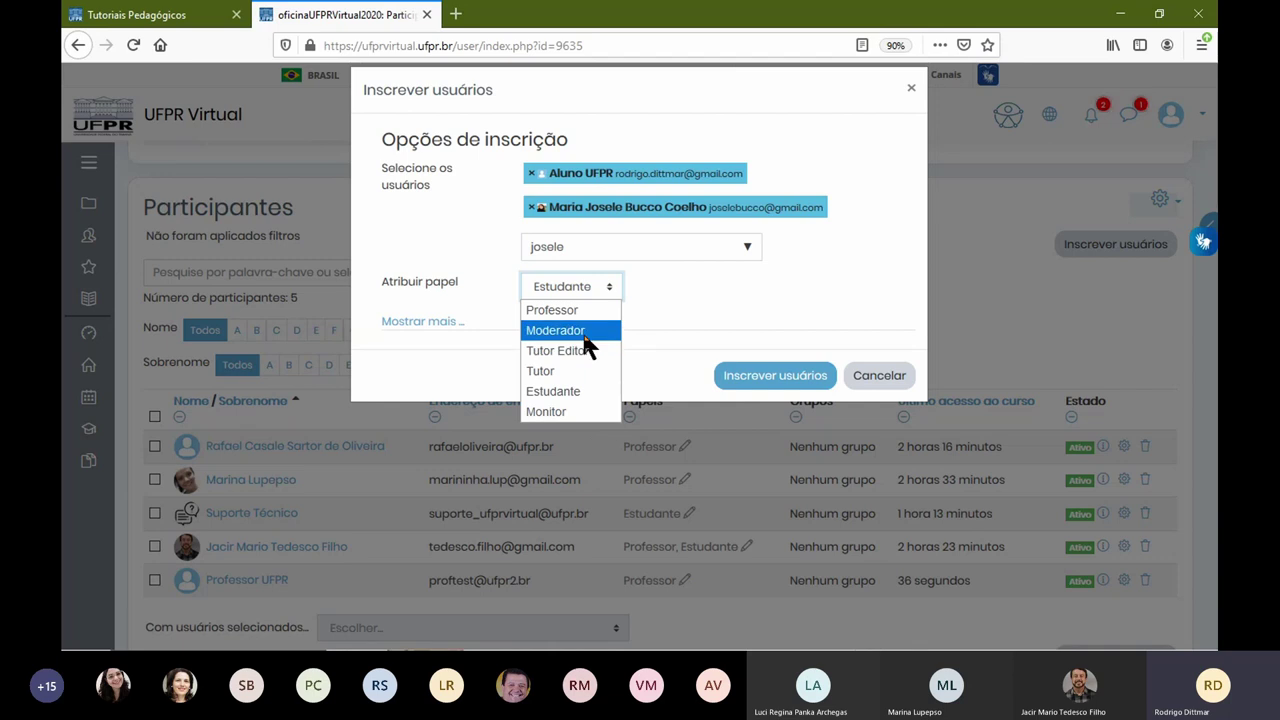
click(588, 392)
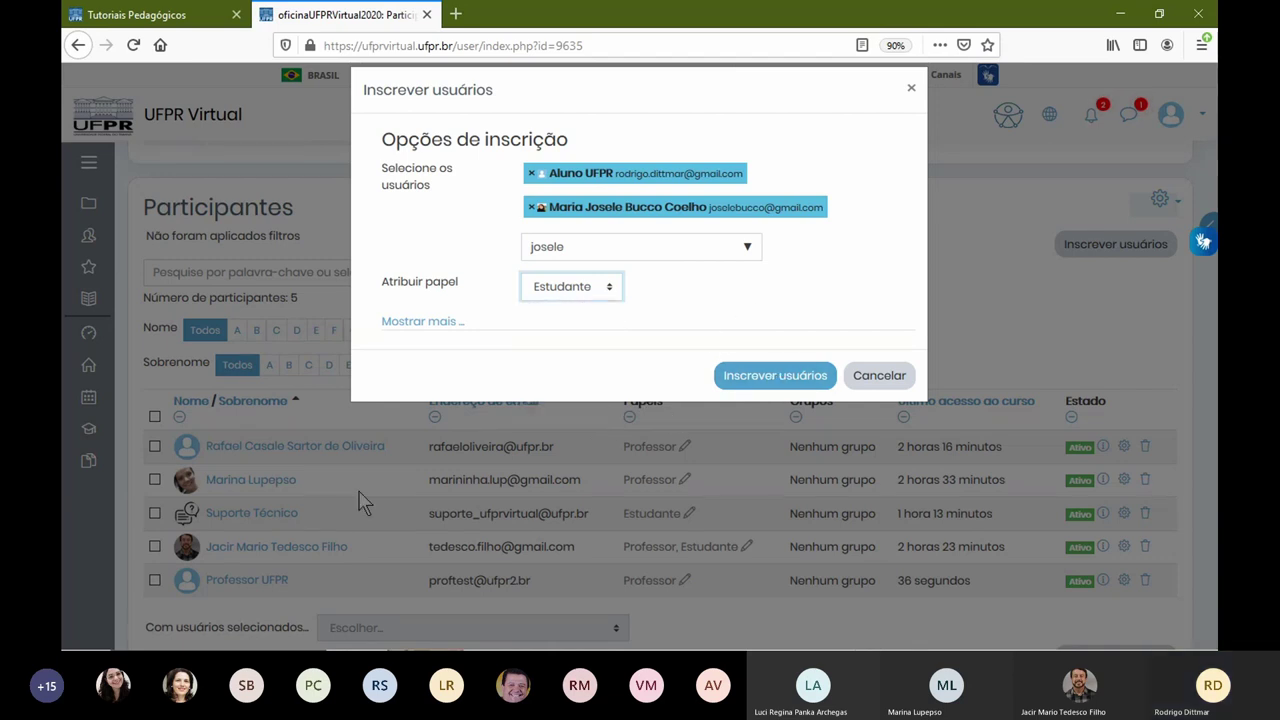
click(770, 377)
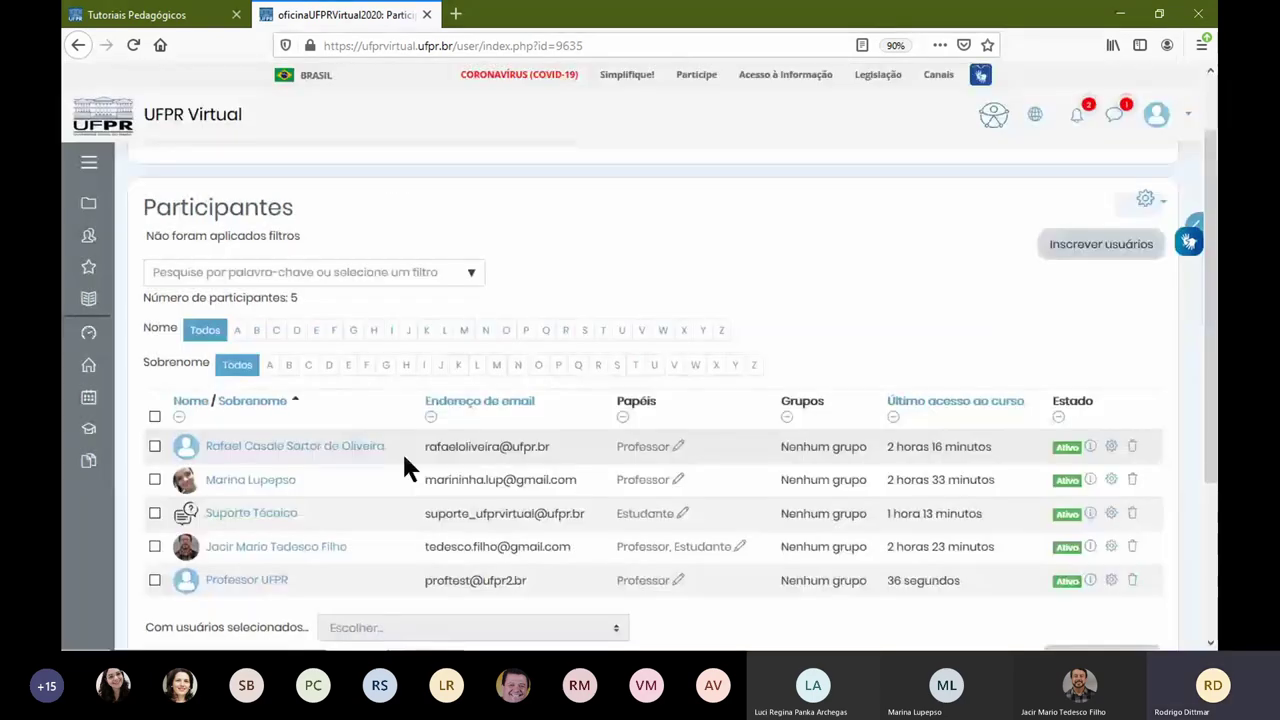
Step: Review the 7-participant list to confirm the new student's e-mail address appears
scroll(405, 466, down, 2)
scroll(405, 466, down, 2)
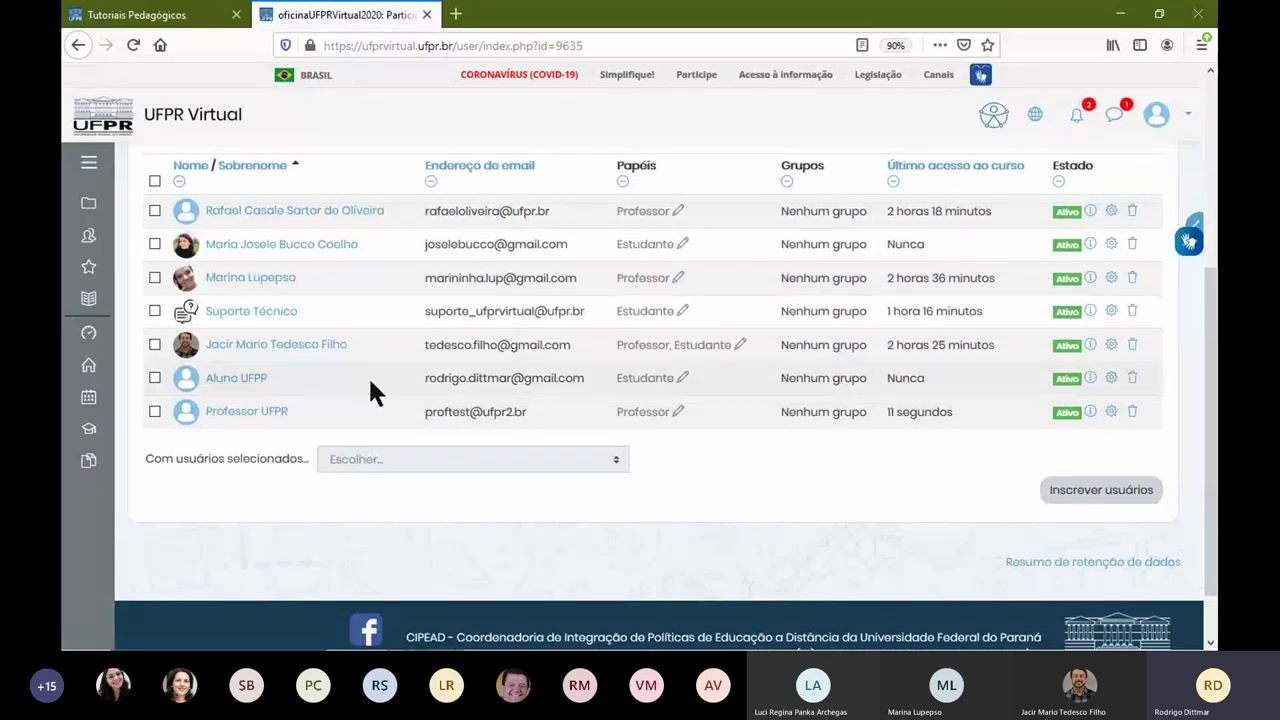
drag(436, 380, 527, 381)
click(826, 512)
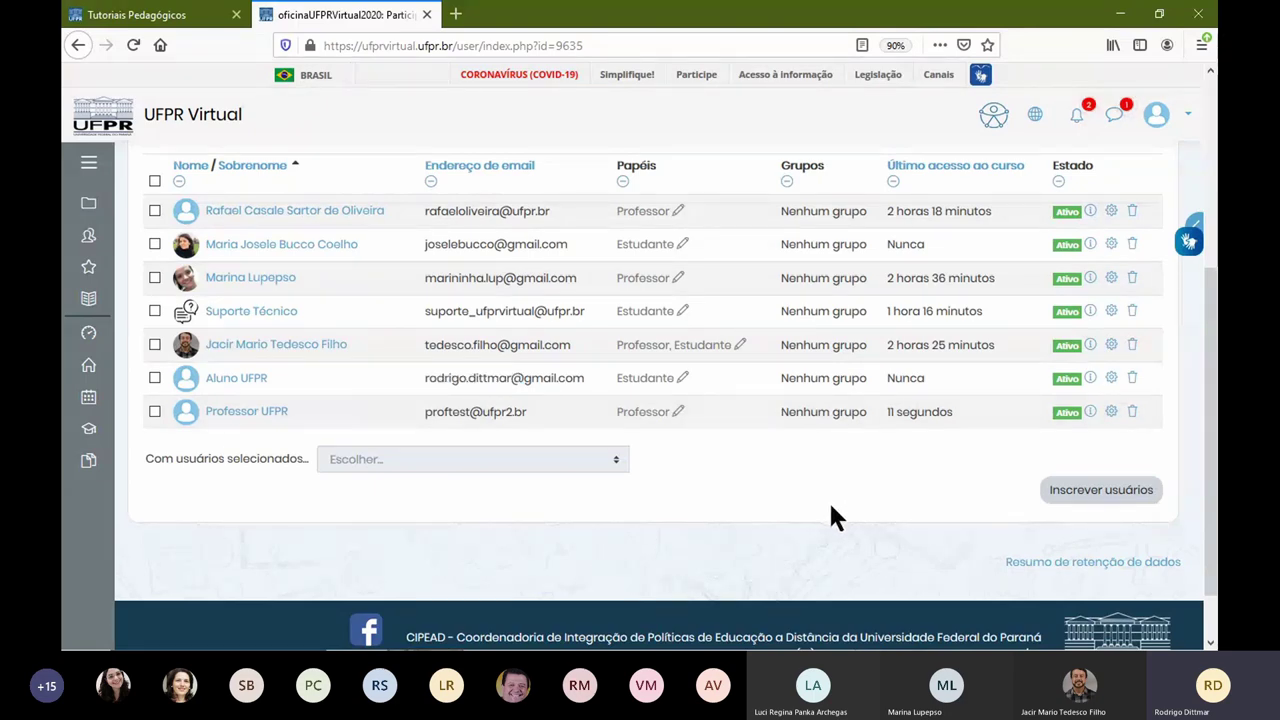
scroll(862, 458, up, 5)
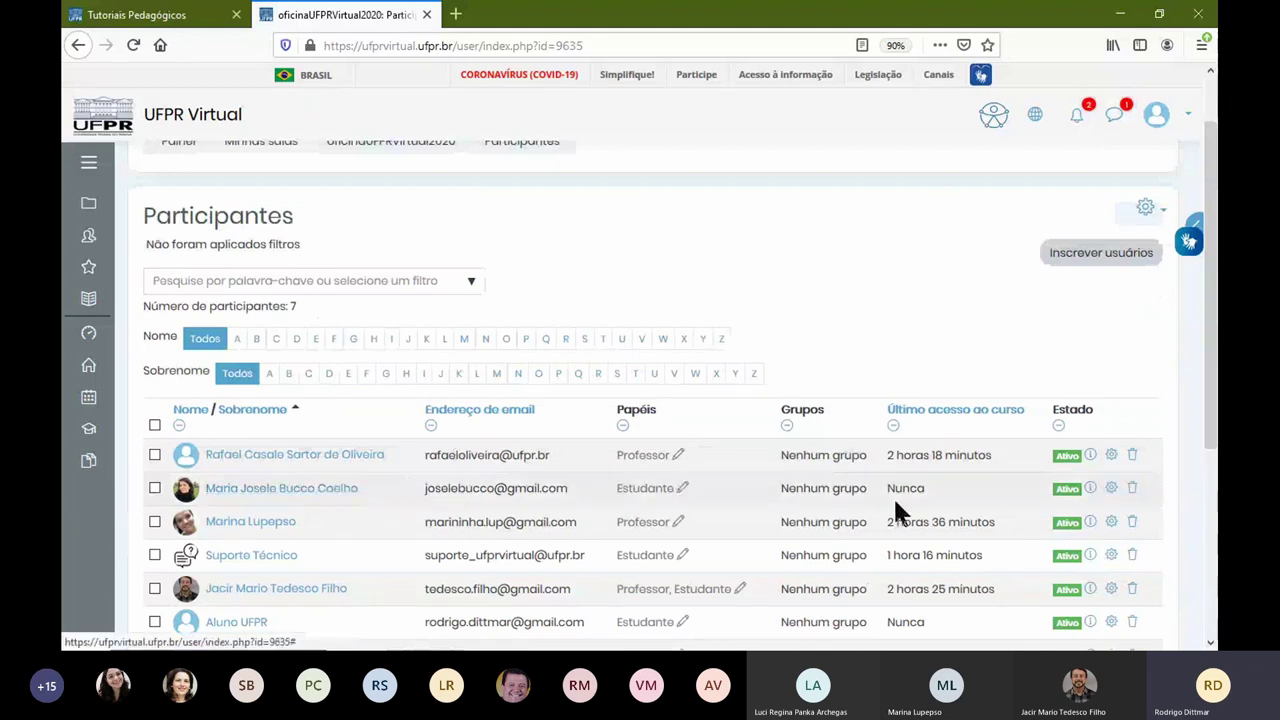
Step: Unenrol the newly added second student, then return to the Oficina UFPR Virtual course page
click(1133, 489)
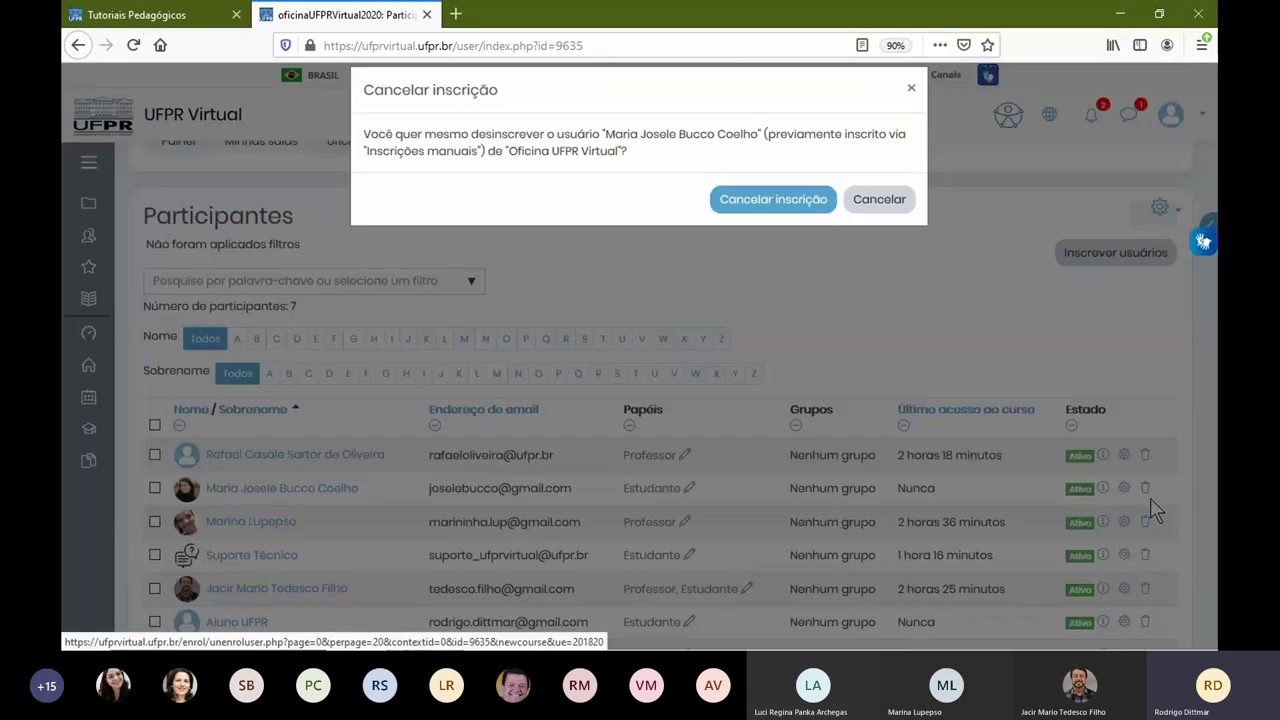
click(812, 201)
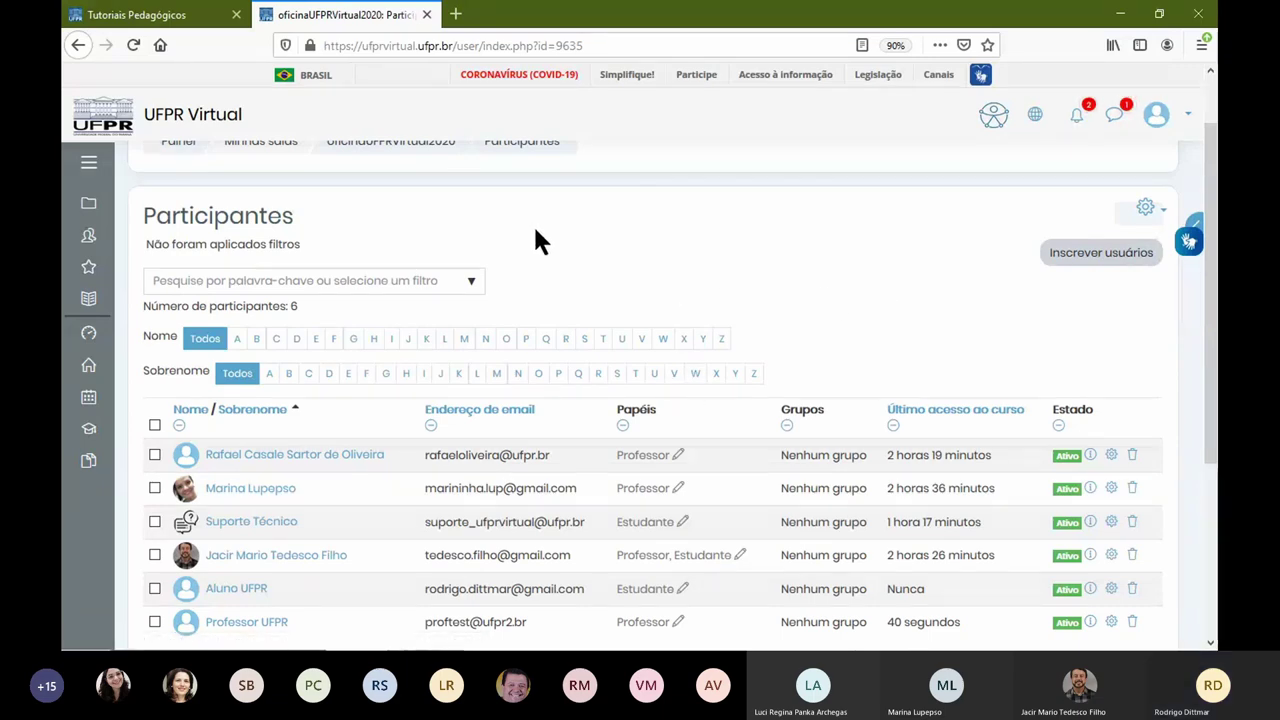
scroll(478, 247, up, 1)
click(410, 207)
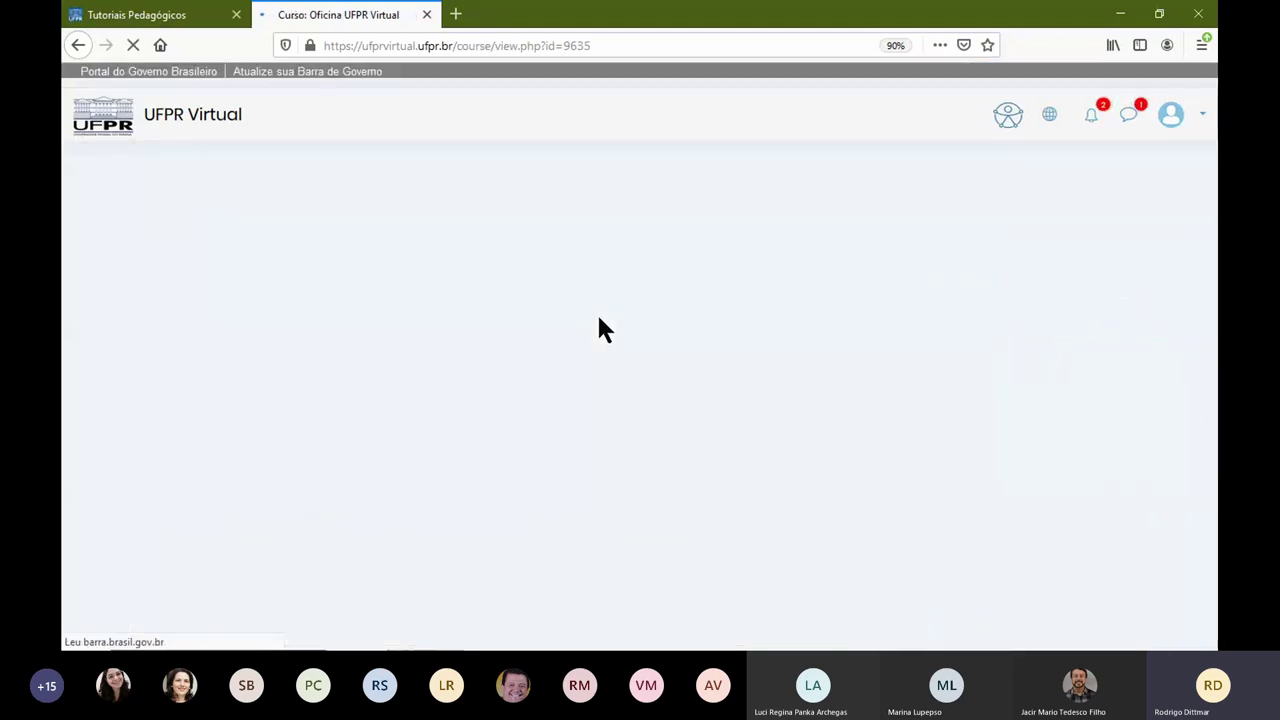
Step: Scroll the Oficina UFPR Virtual page to view Apresentação da Disciplina and the Módulos
scroll(606, 329, down, 5)
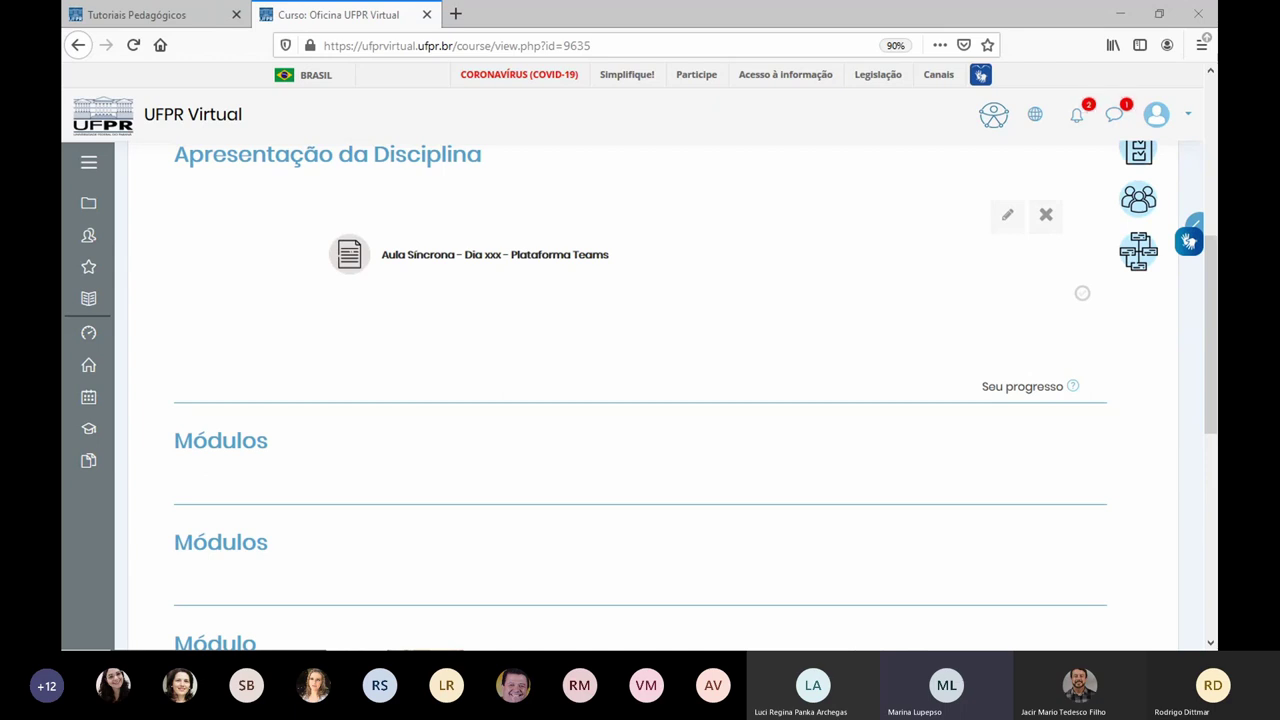
Step: From Painel, go to Suporte ao Usuário and open the Atendimento UFPR VIRTUAL course
click(90, 345)
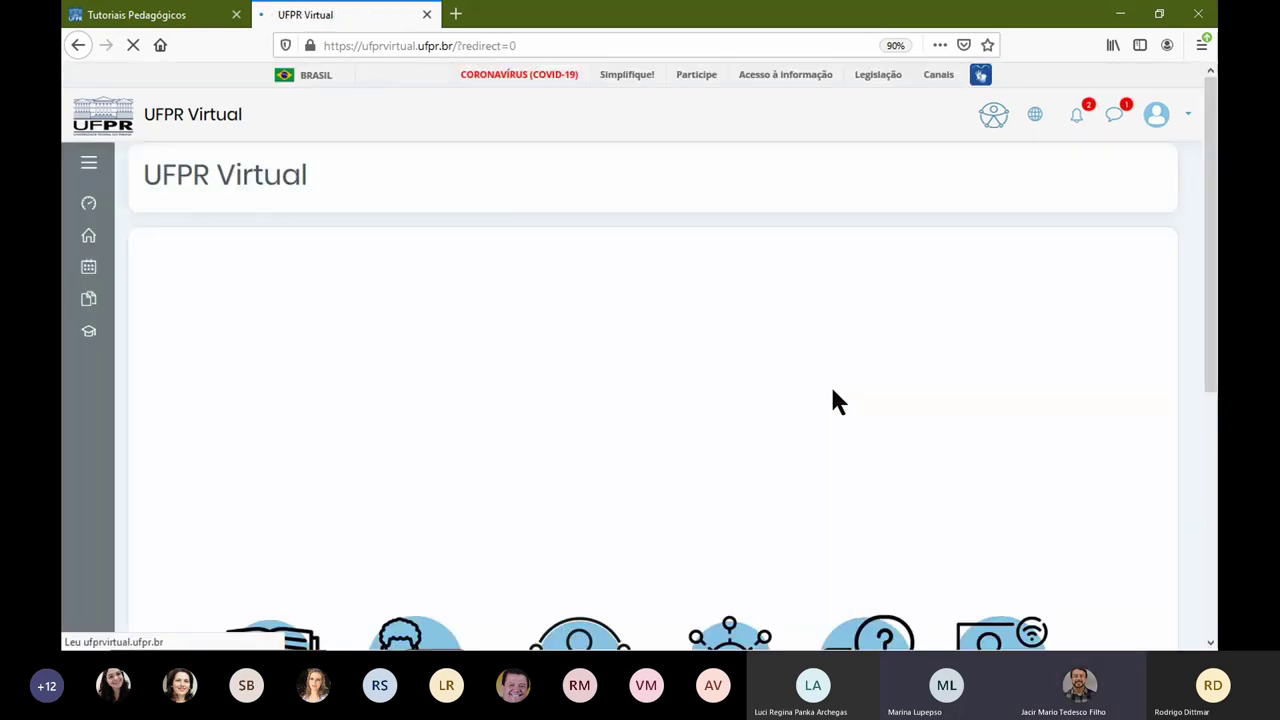
scroll(723, 429, down, 3)
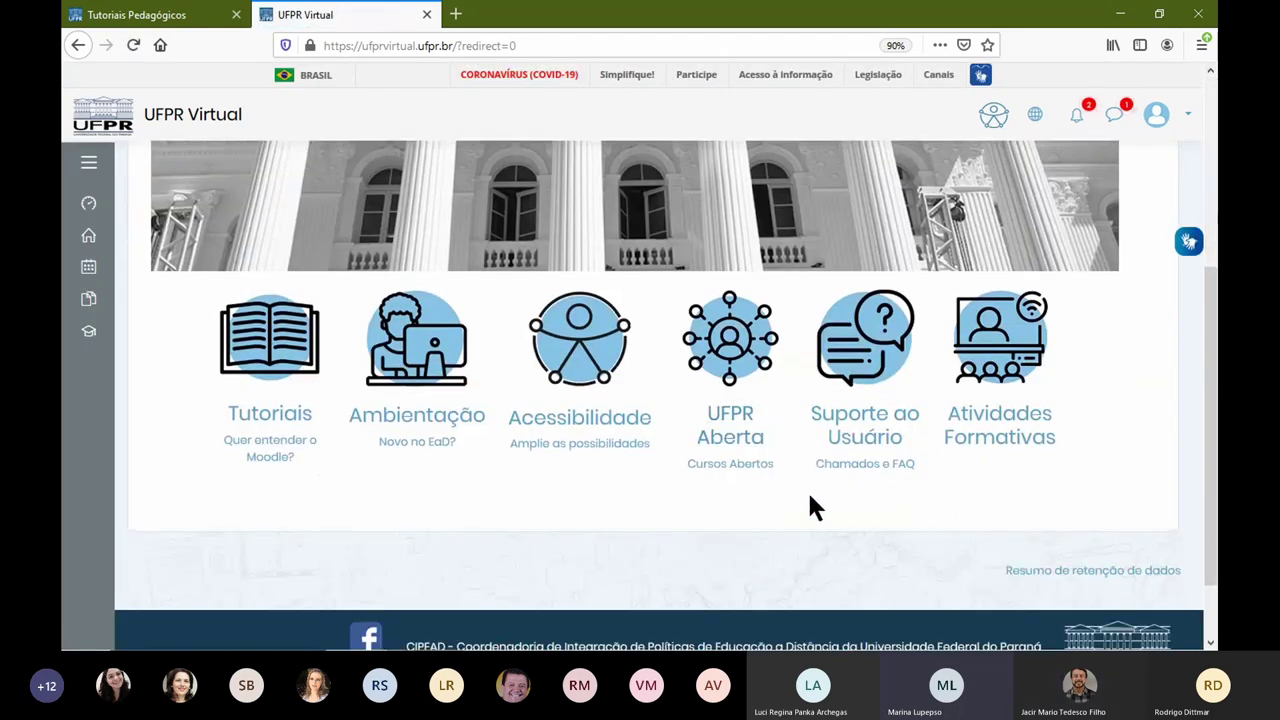
click(857, 366)
scroll(852, 352, down, 3)
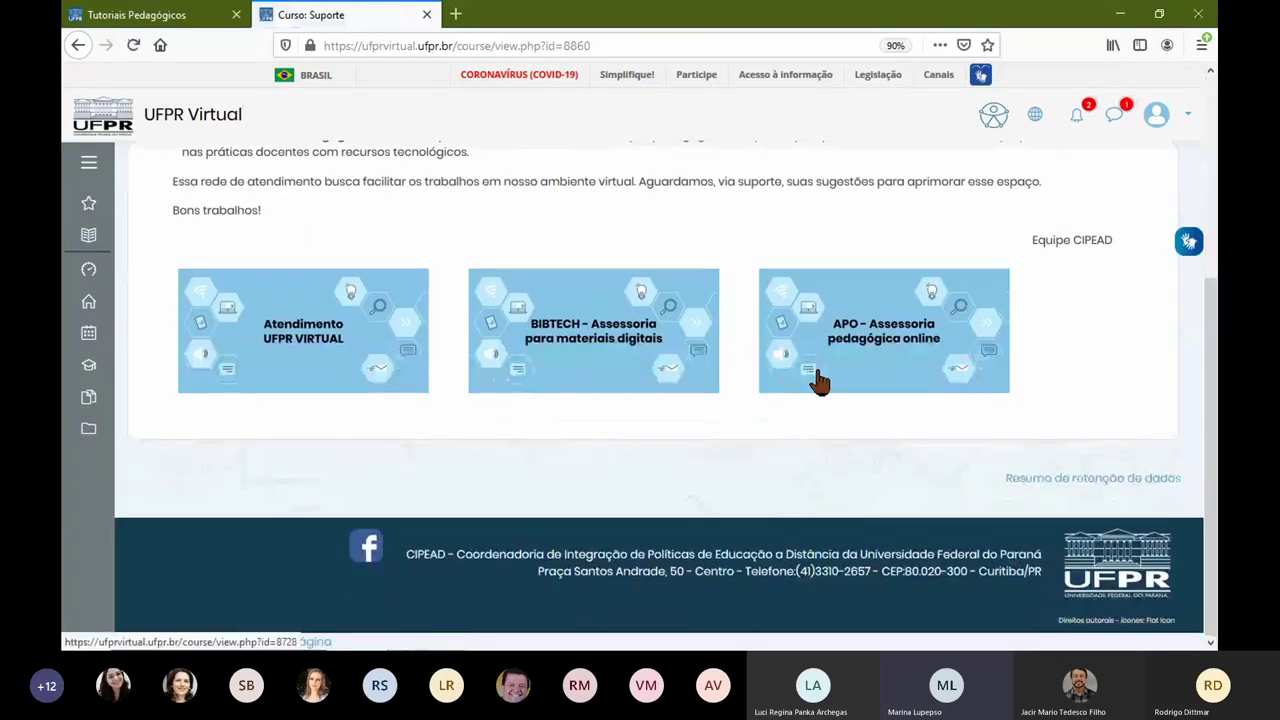
click(365, 378)
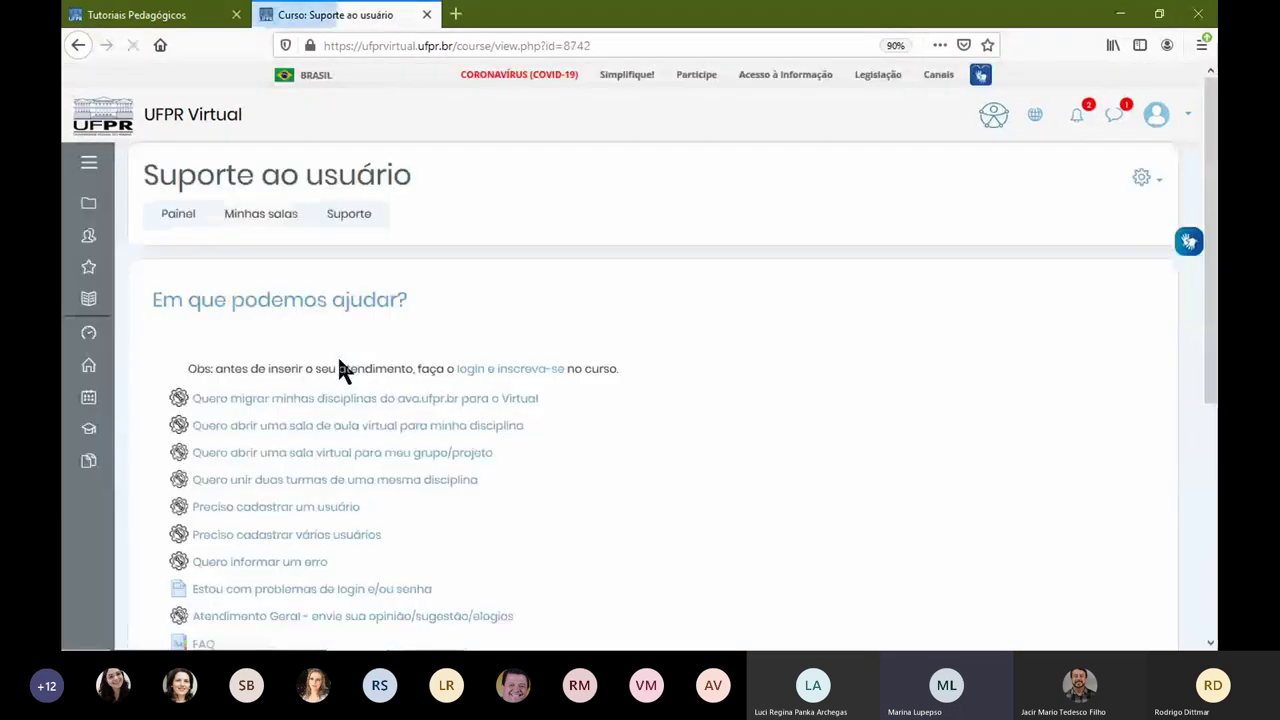
scroll(795, 345, down, 5)
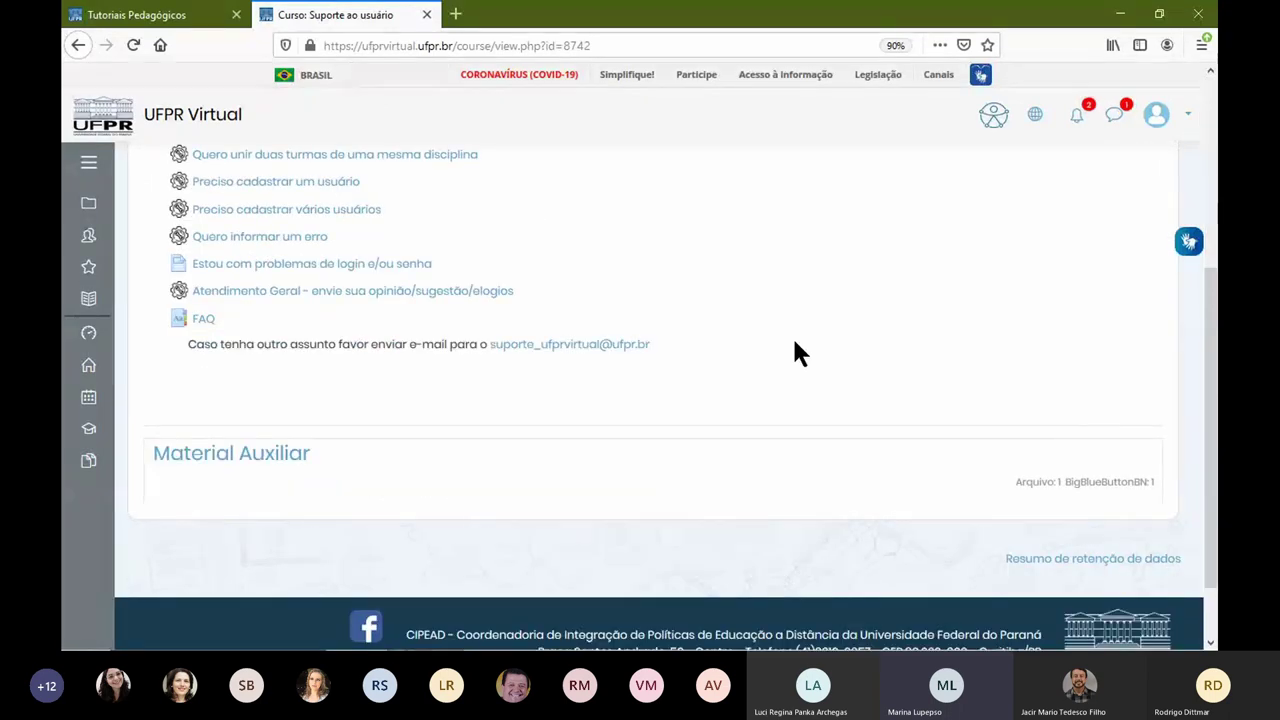
scroll(795, 345, up, 3)
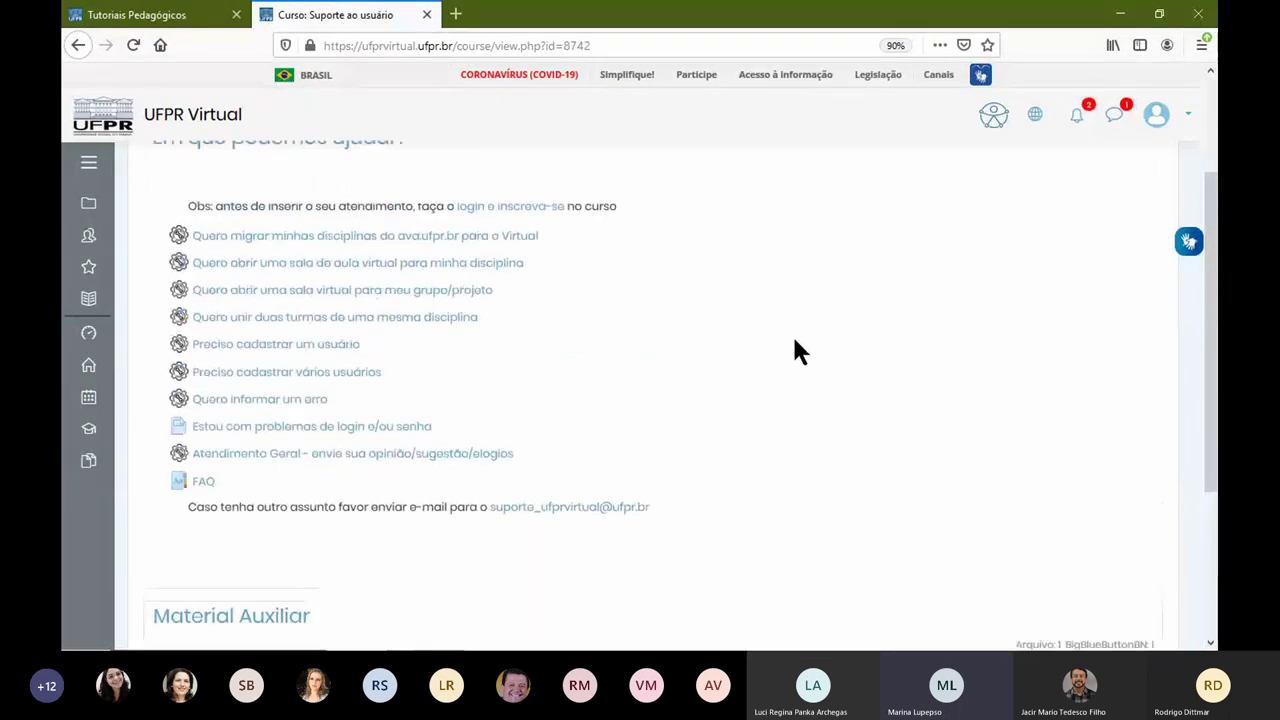